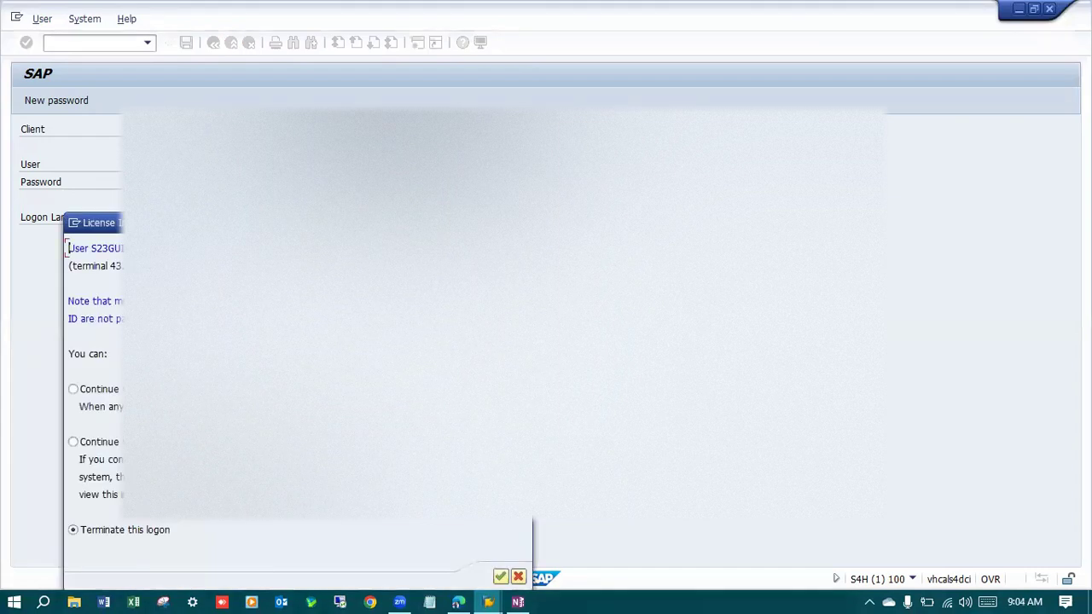
Finish the pending logon and open transaction BP to start creating an organization business partner.
key("Return")
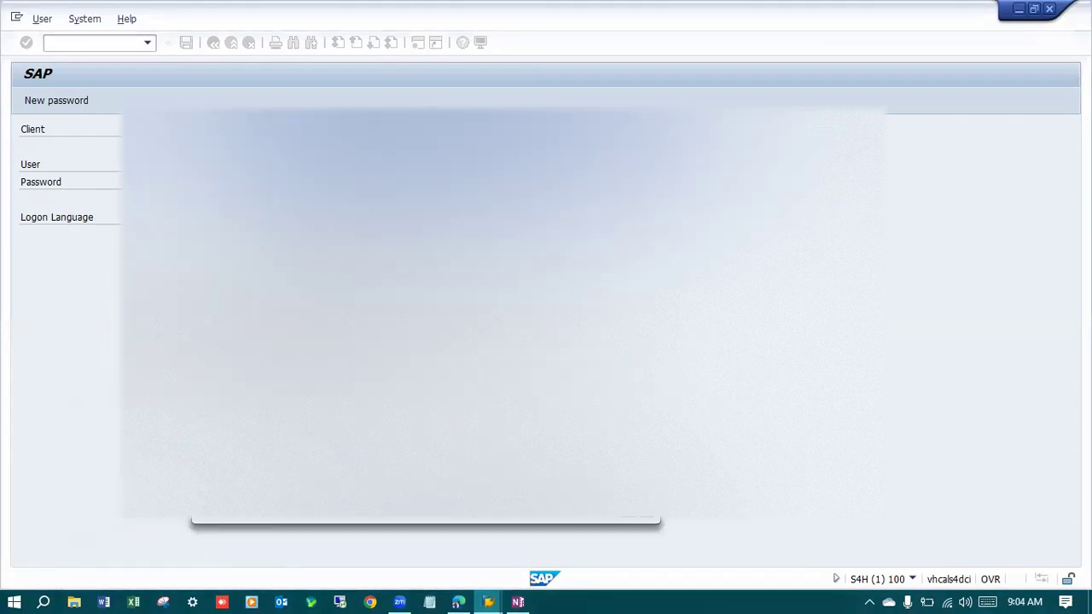
key("Return")
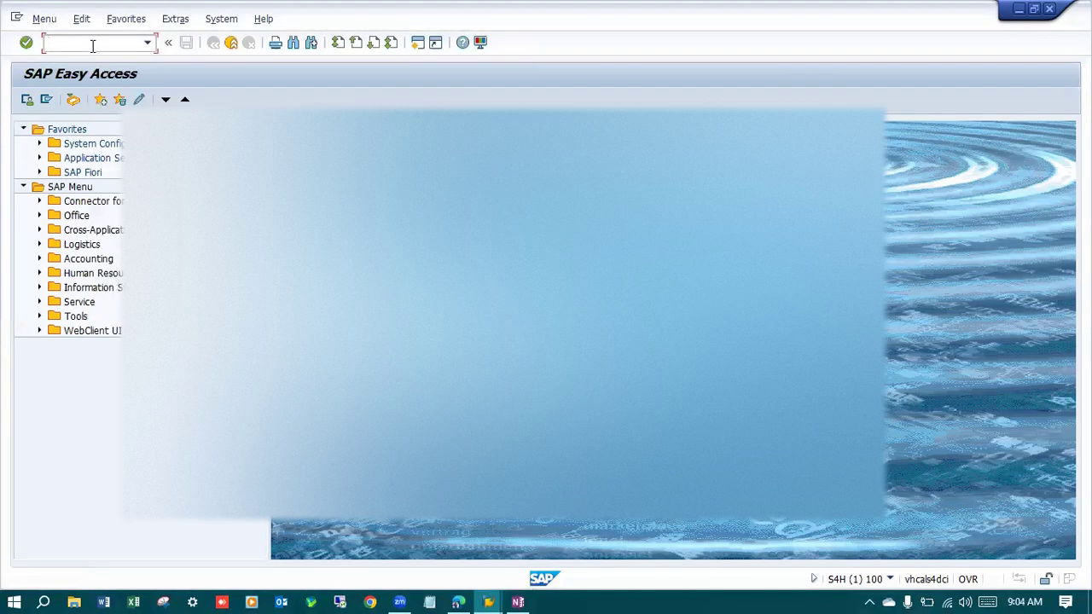
type("bp")
key("Return")
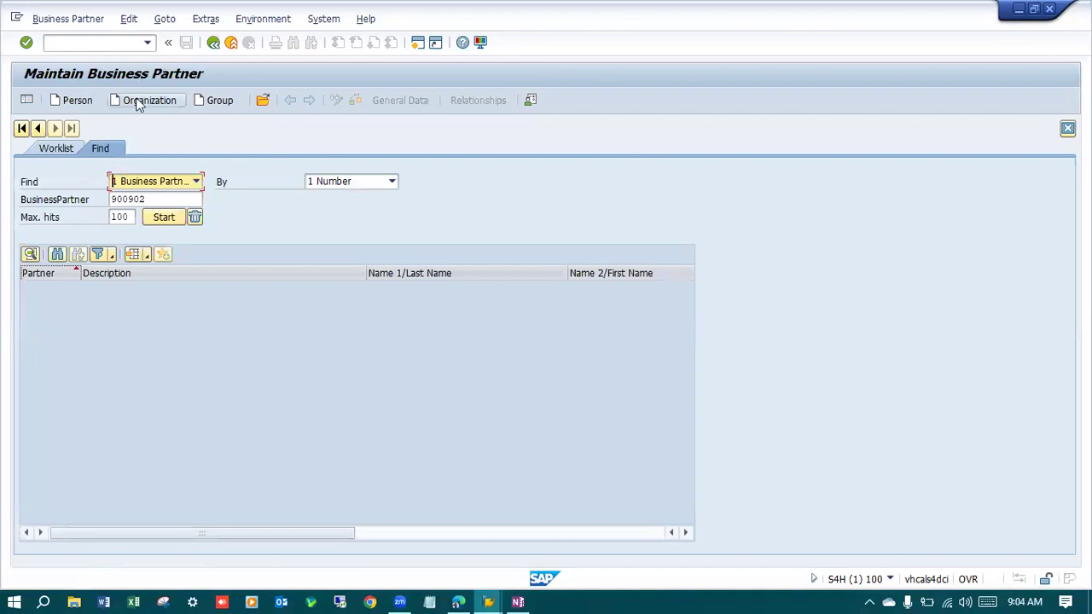
left_click(135, 102)
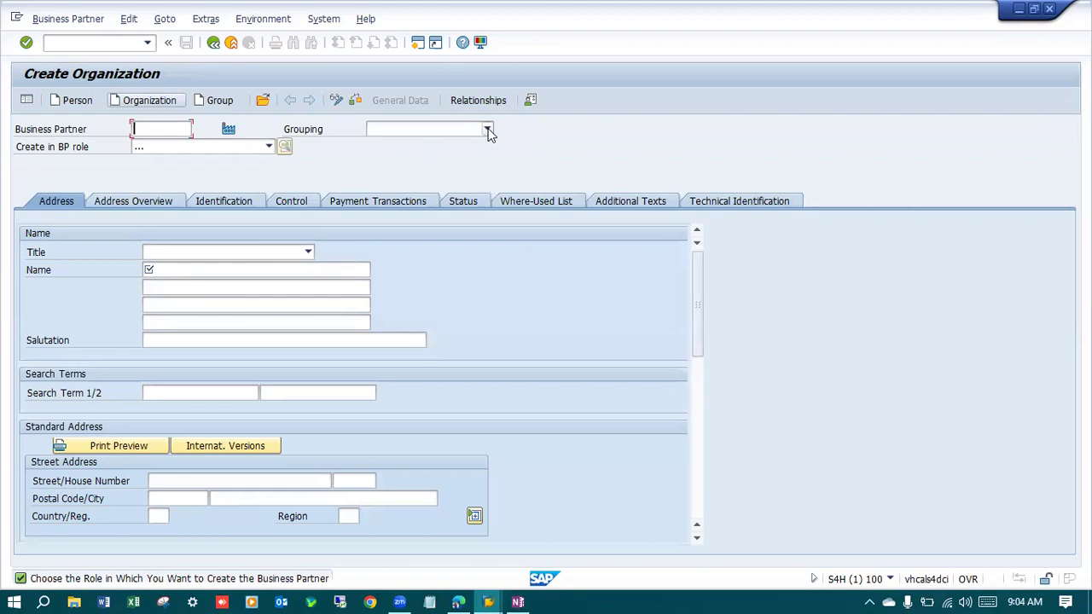
Set the new organization's grouping to SAMC BP GROUPING.
left_click(487, 129)
left_click_drag(488, 174, 499, 292)
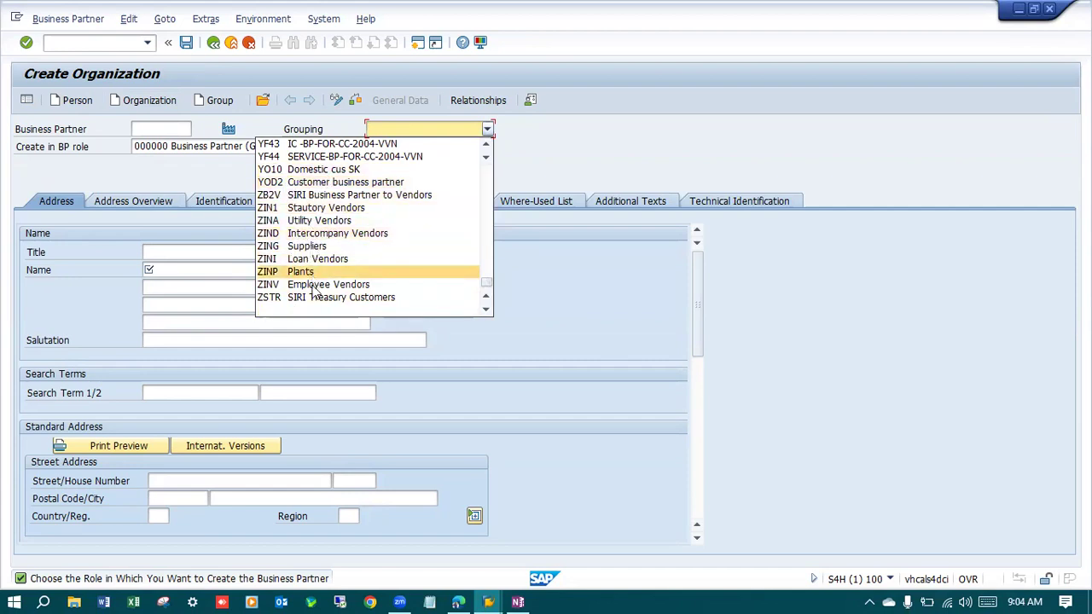
scroll(333, 223, "up", 1)
scroll(333, 223, "up", 8)
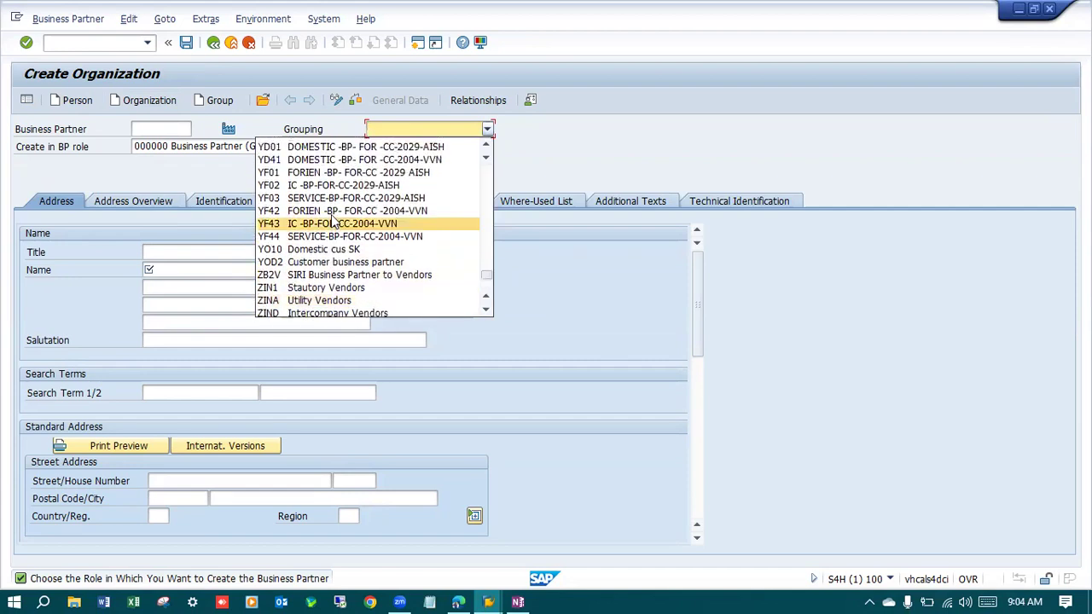
scroll(333, 221, "up", 3)
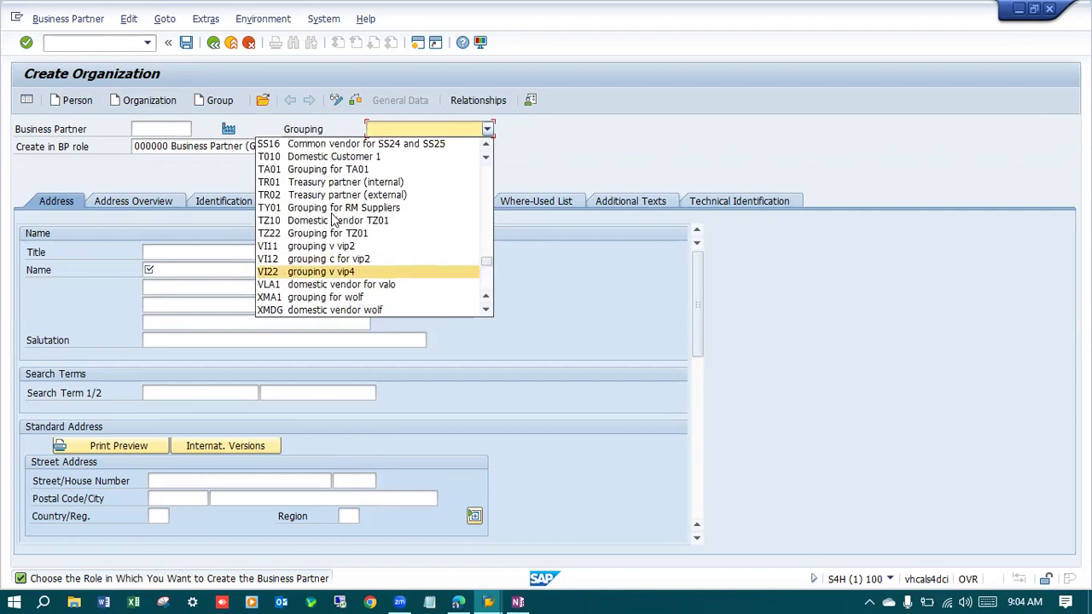
scroll(332, 221, "up", 1)
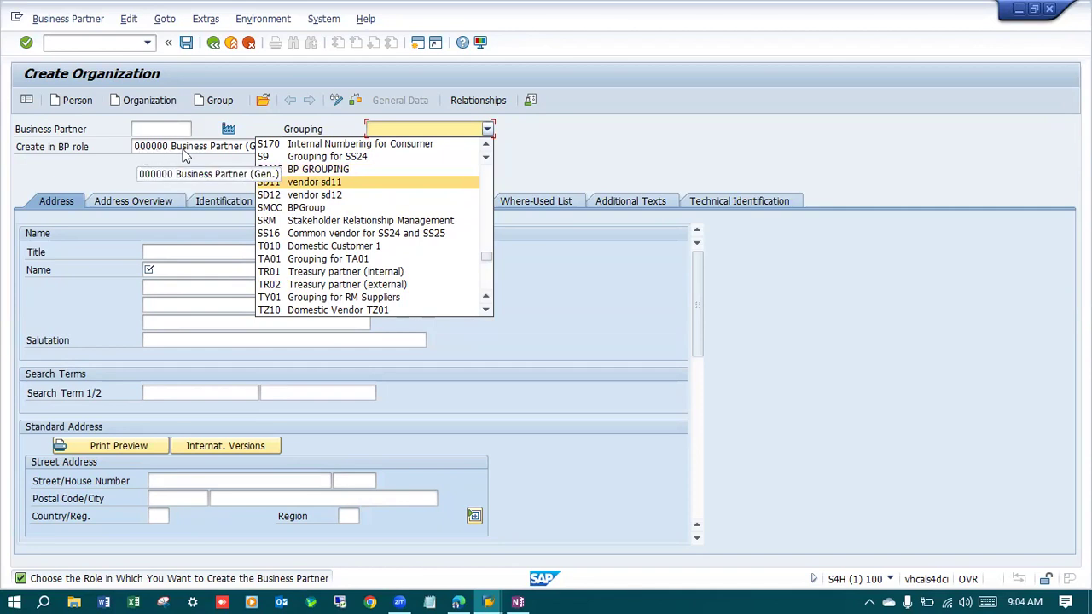
left_click(319, 169)
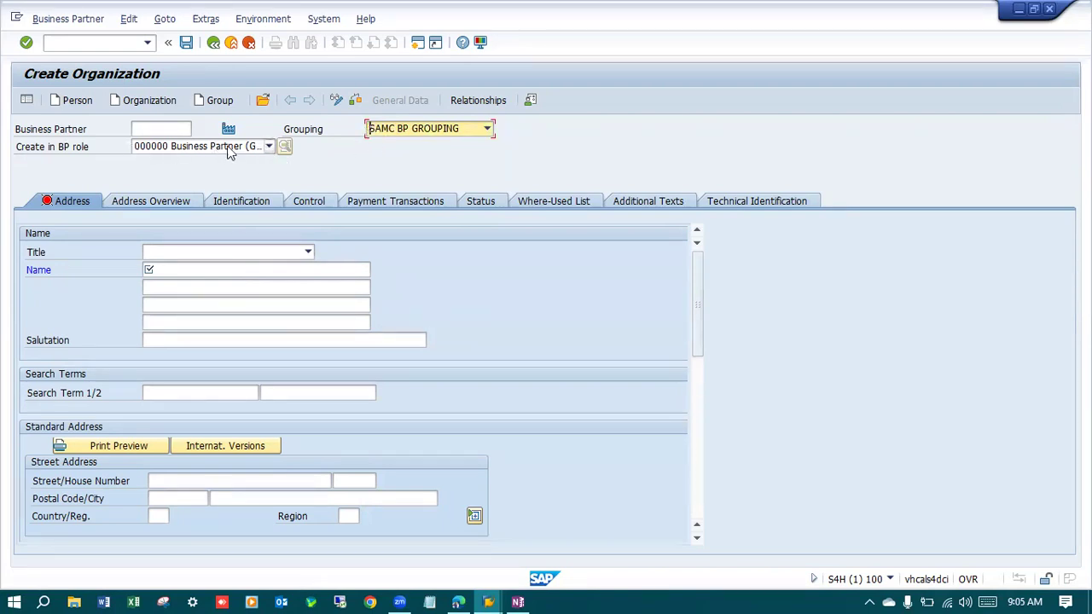
Open transaction SPRO in a new session and display the SAP Reference IMG.
left_click(100, 45)
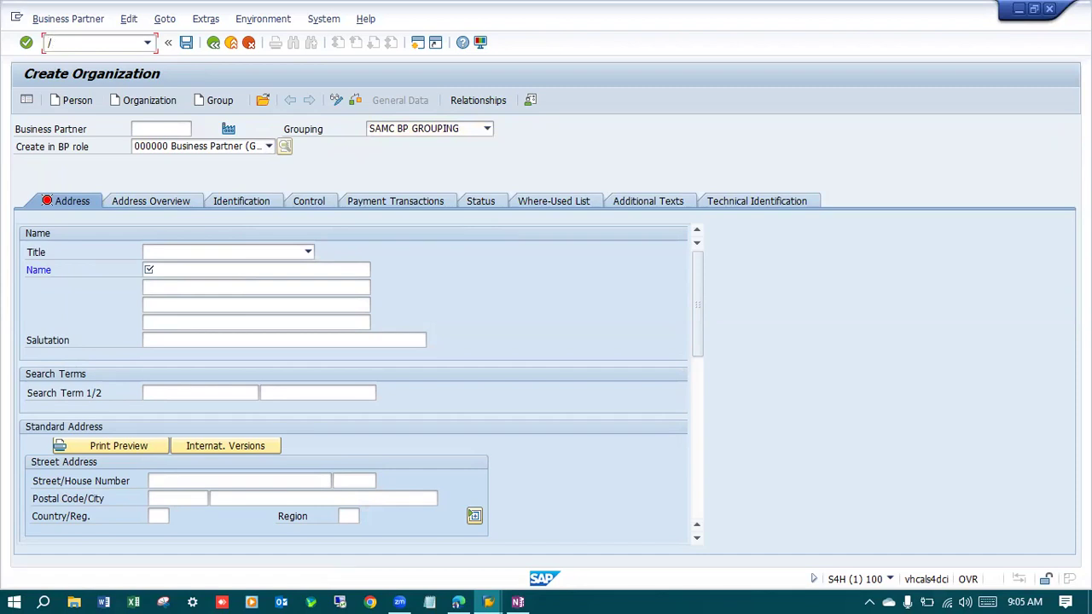
type("/oSPRO")
key("Return")
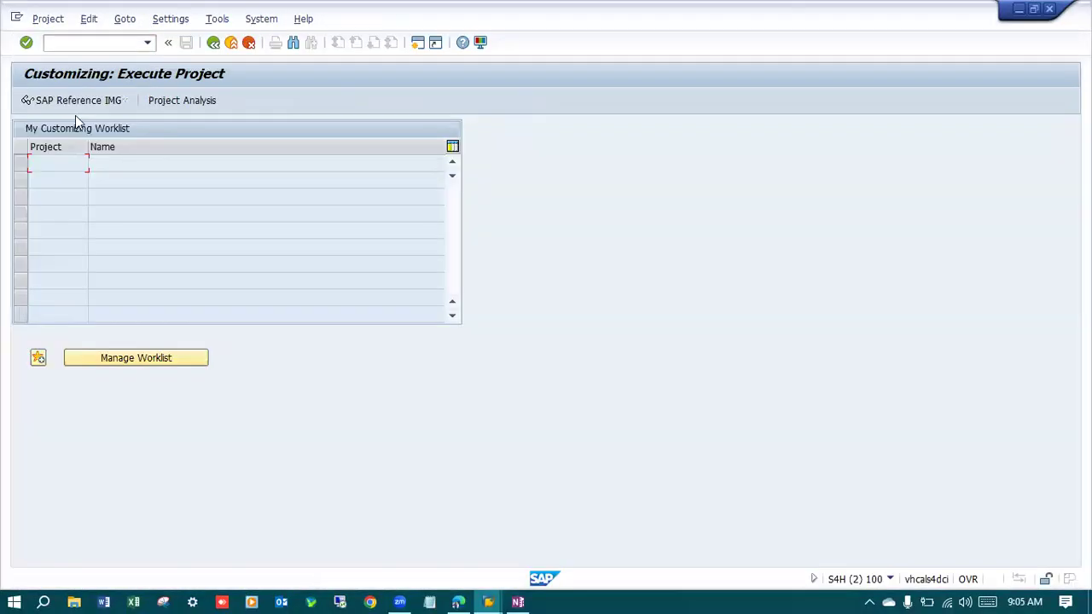
left_click(75, 102)
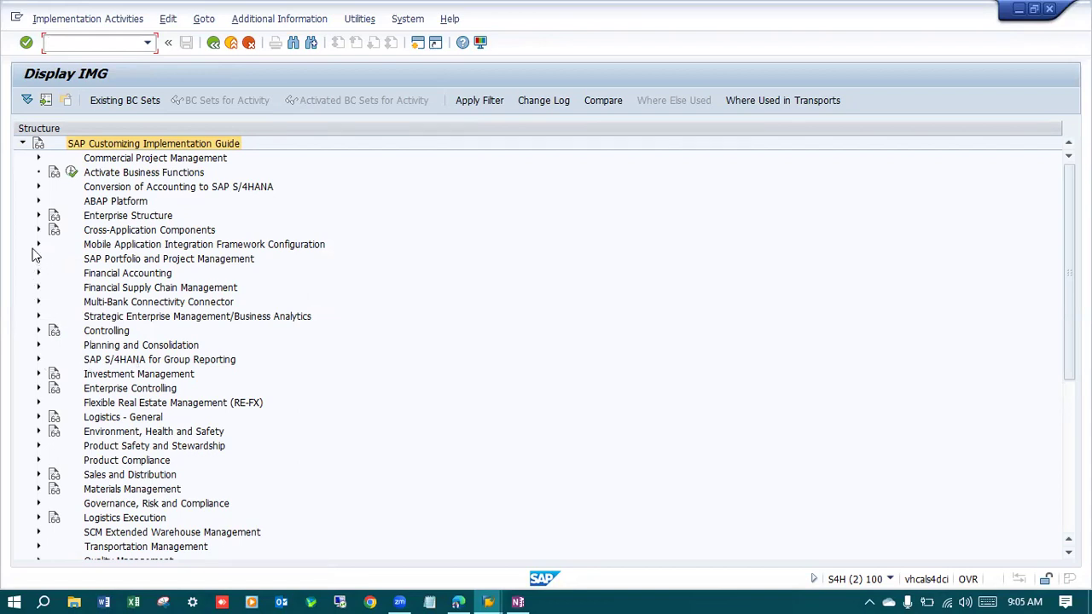
Expand Cross-Application Components > SAP Business Partner > Business Partner > Basic Settings > Business Partner Roles in the IMG structure.
left_click(38, 230)
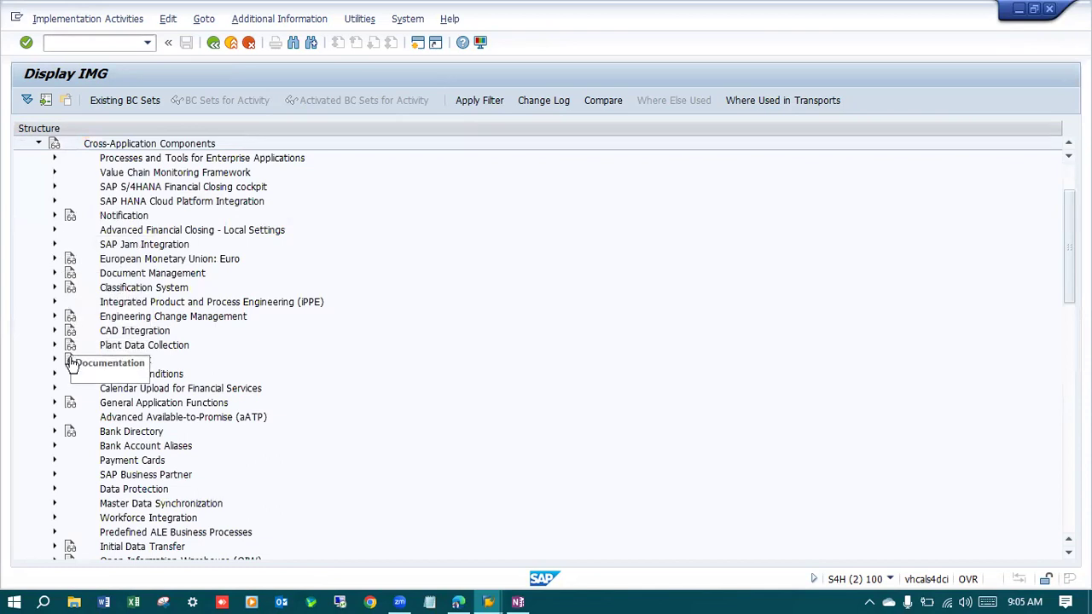
left_click(54, 475)
scroll(295, 224, "down", 3)
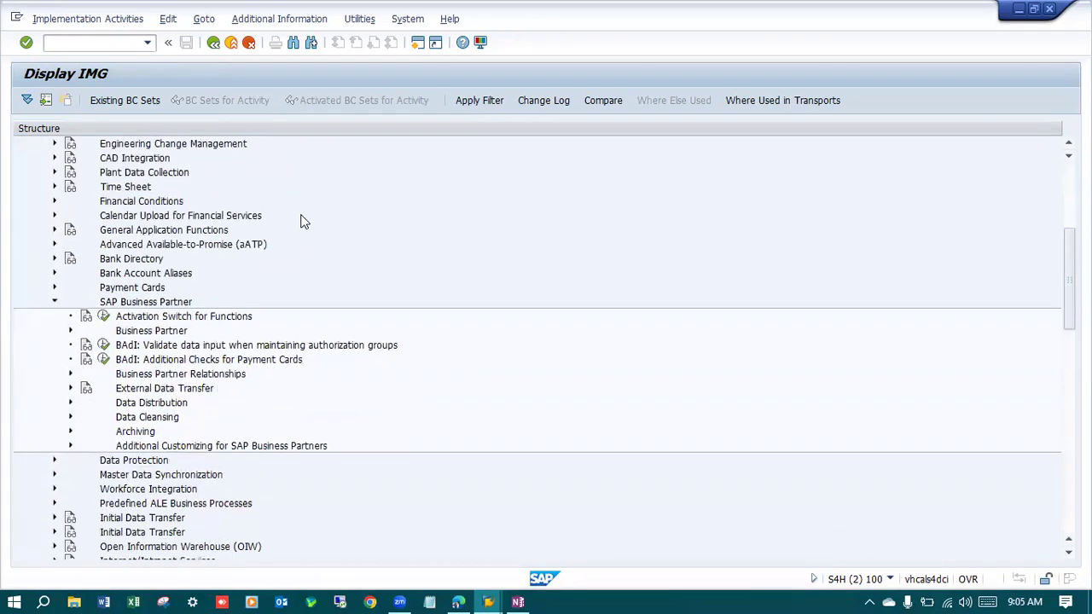
scroll(300, 222, "down", 2)
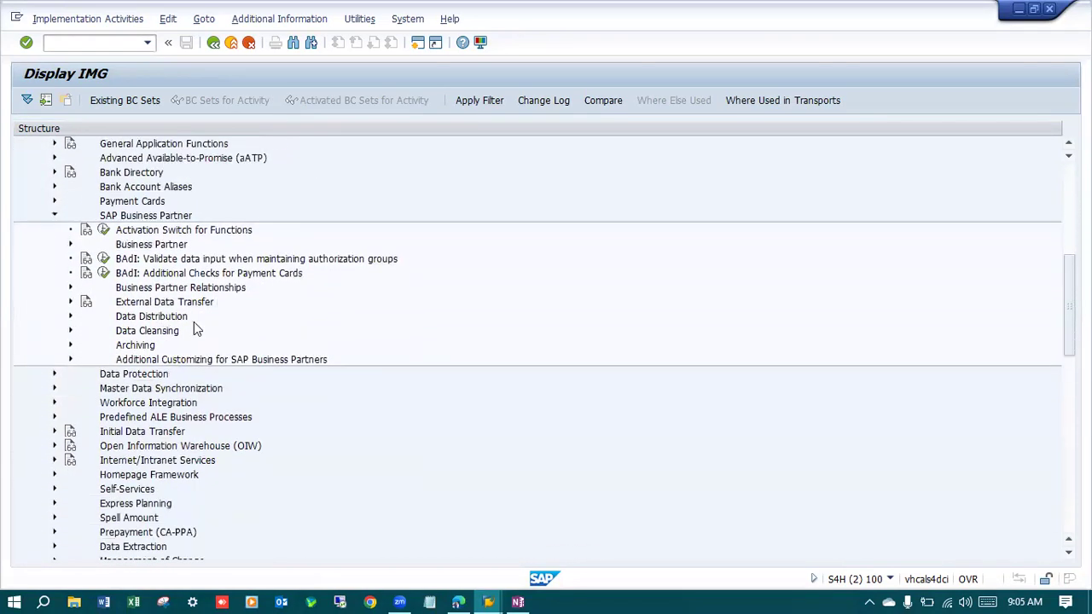
left_click(71, 245)
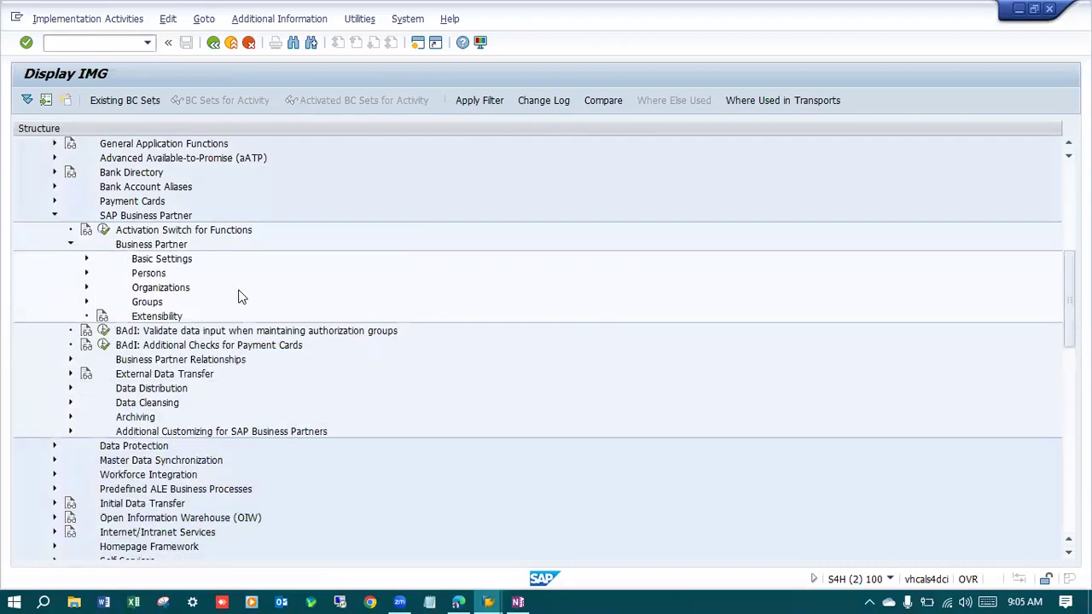
left_click(86, 259)
scroll(256, 294, "down", 1)
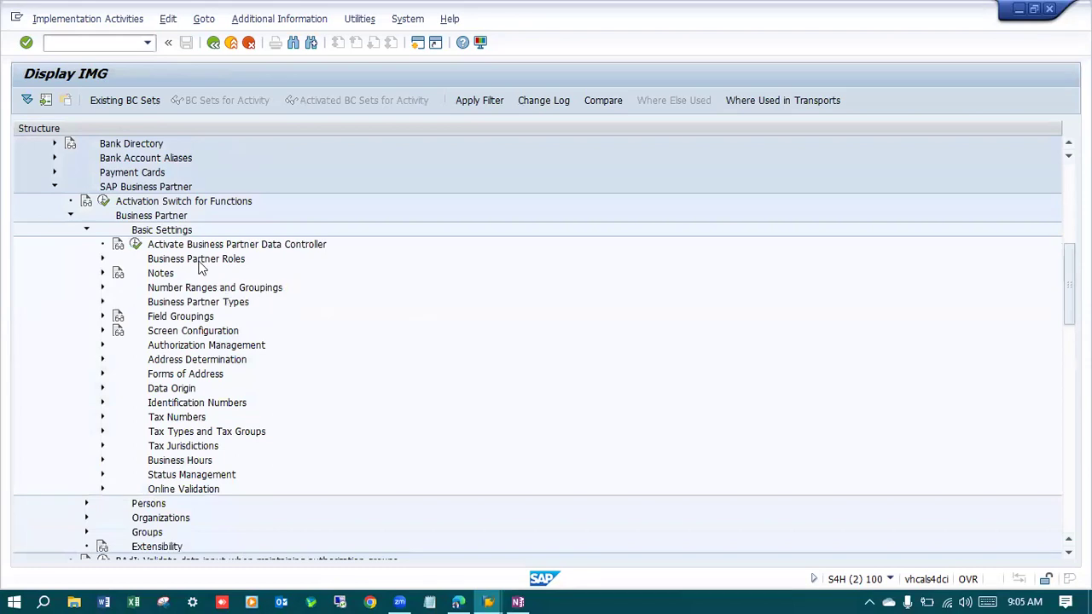
left_click(102, 259)
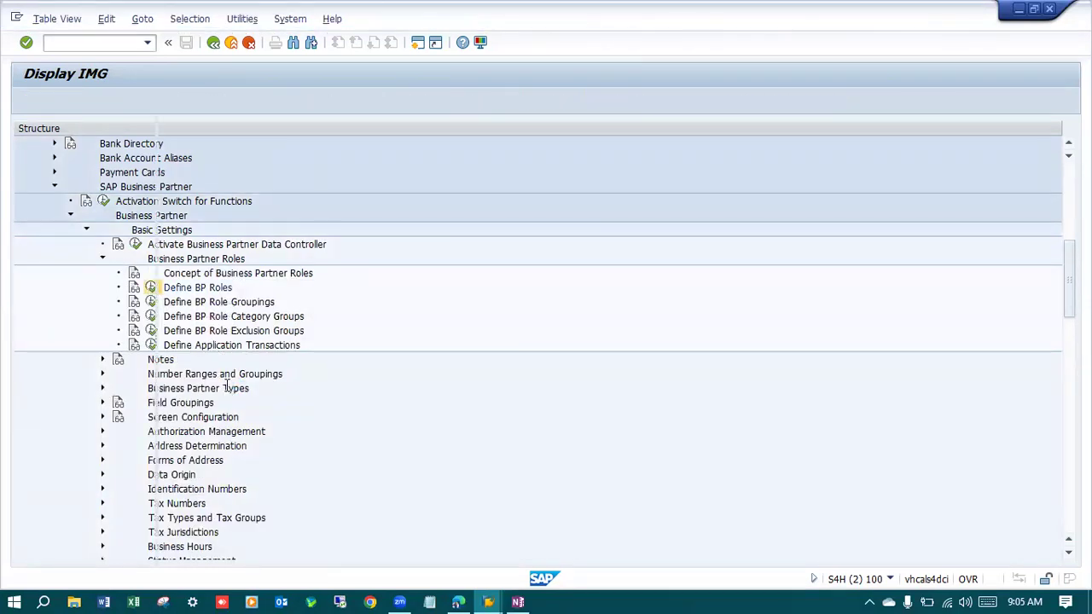
Open the Define BP Roles activity, look through the defined business partner roles and return to the IMG.
scroll(320, 272, "down", 1)
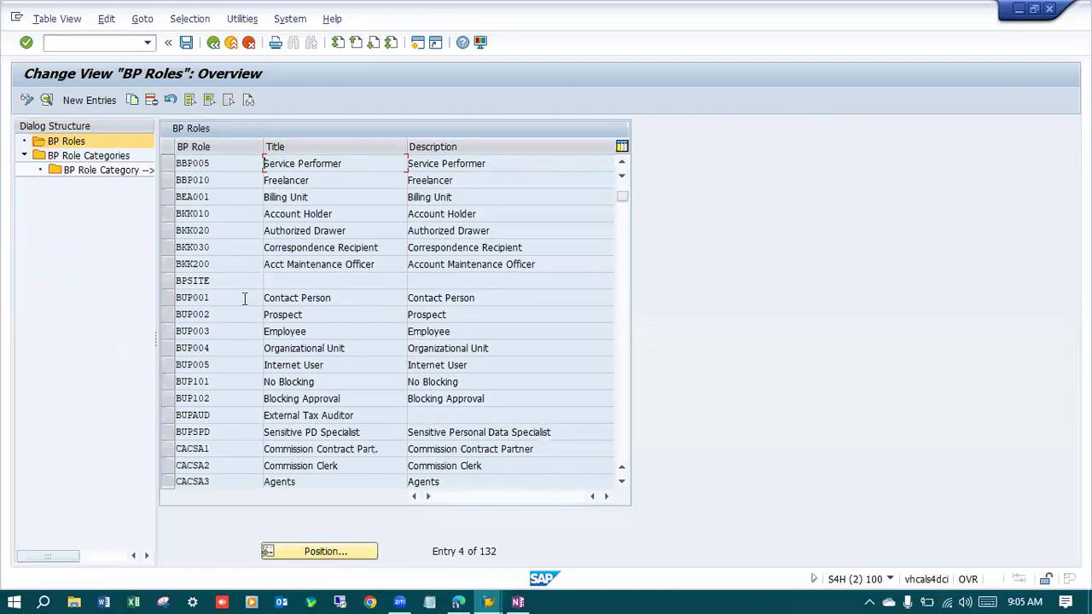
scroll(243, 299, "down", 5)
scroll(249, 297, "down", 4)
scroll(249, 297, "down", 7)
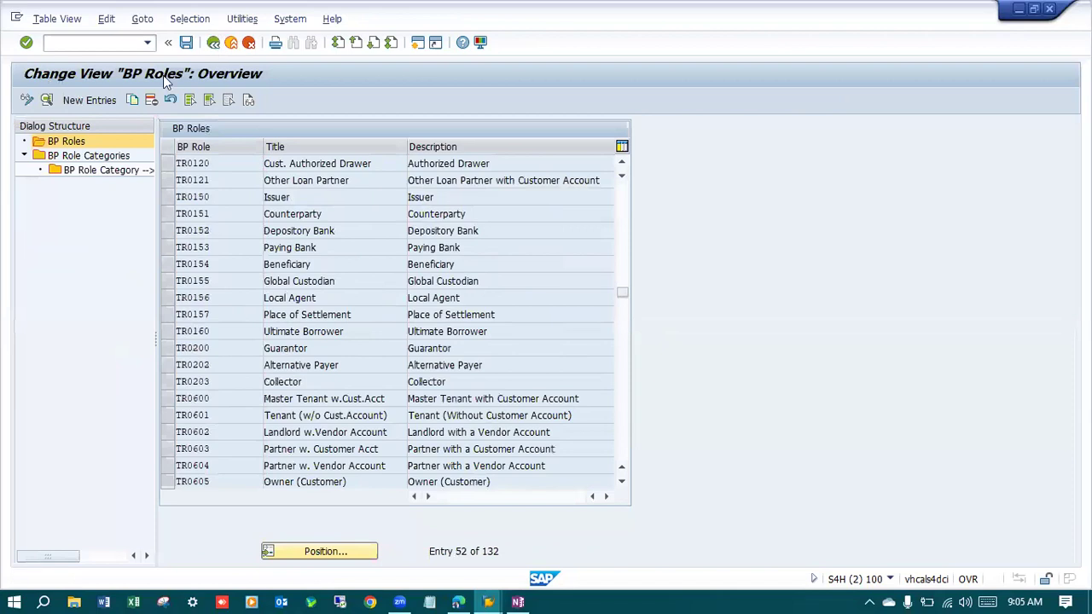
left_click(213, 43)
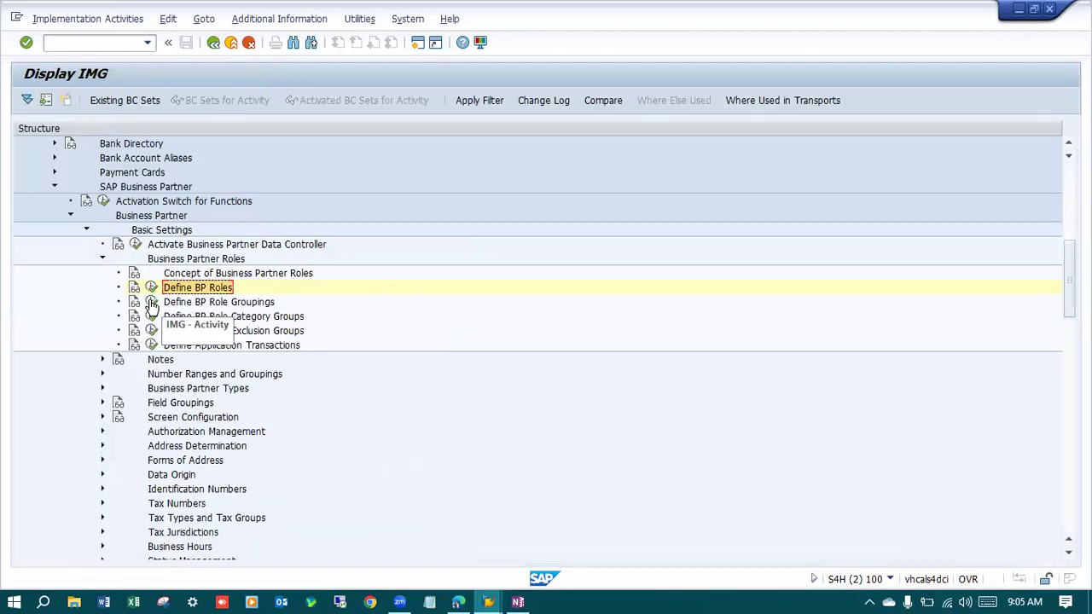
Open Define BP Role Groupings, review the BP roles assigned to the SAMC grouping and return to the groupings overview.
left_click(151, 303)
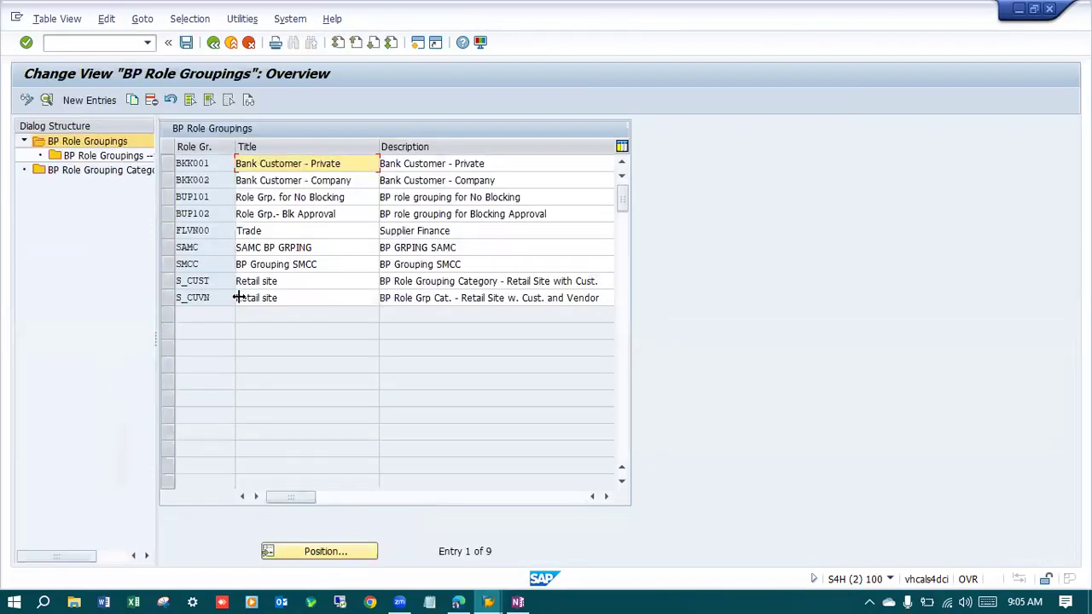
left_click(169, 248)
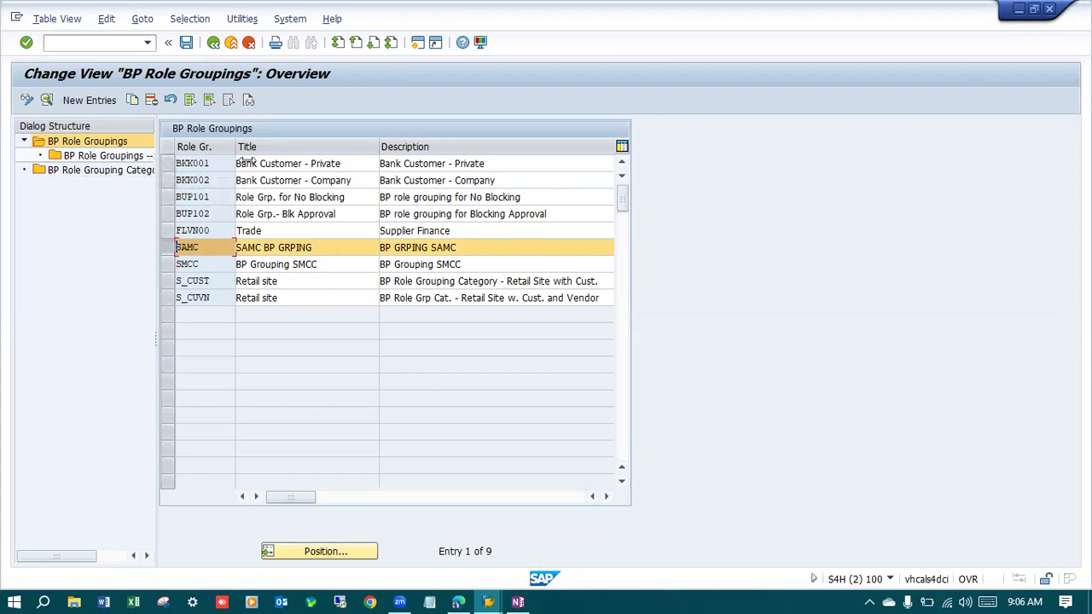
left_click_drag(158, 160, 246, 162)
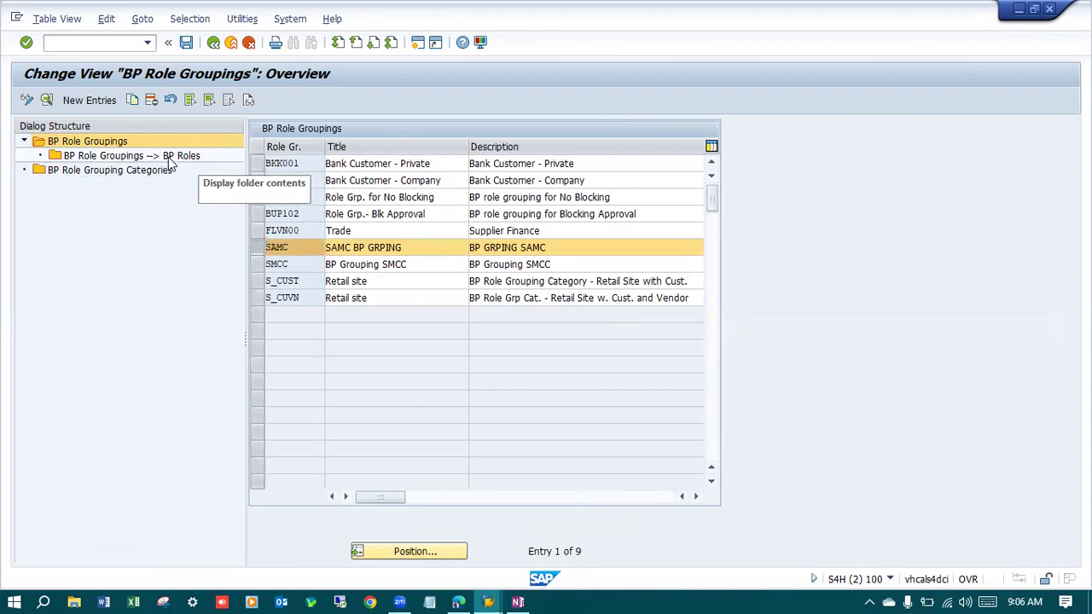
double_click(168, 157)
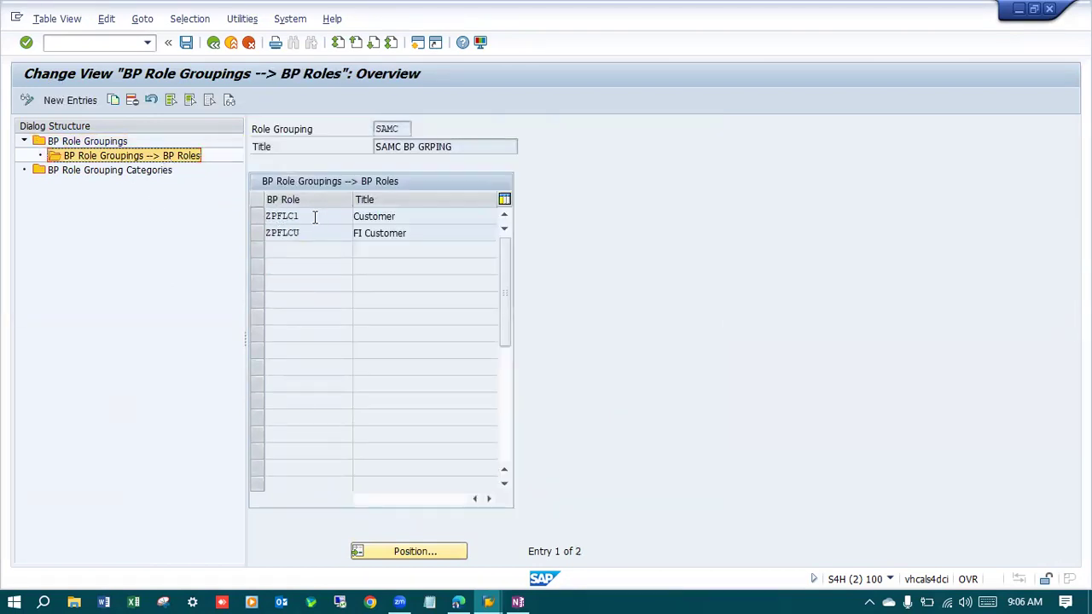
double_click(277, 216)
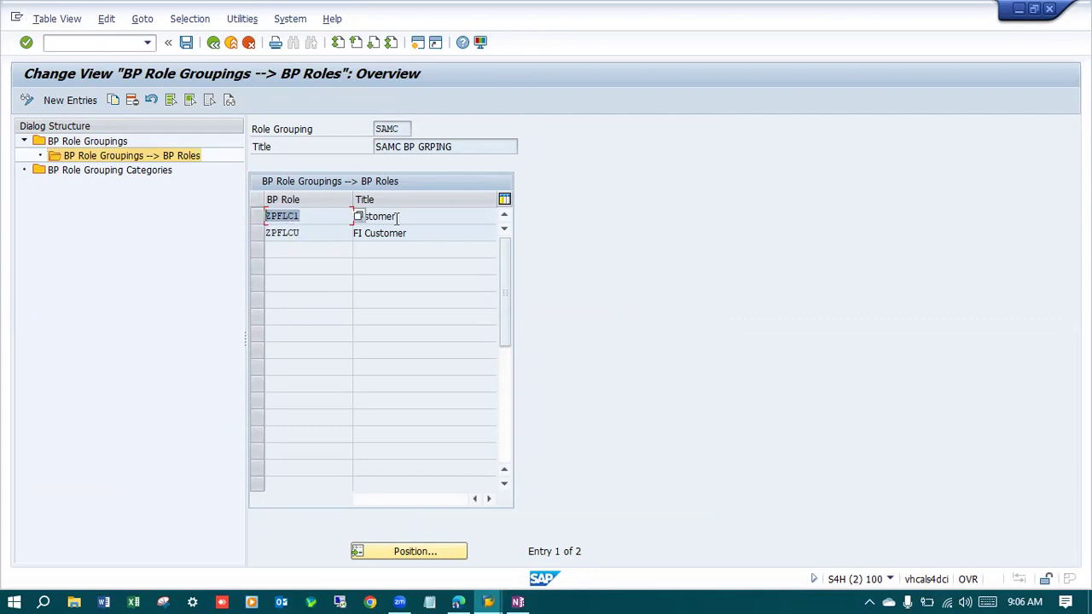
left_click(258, 235)
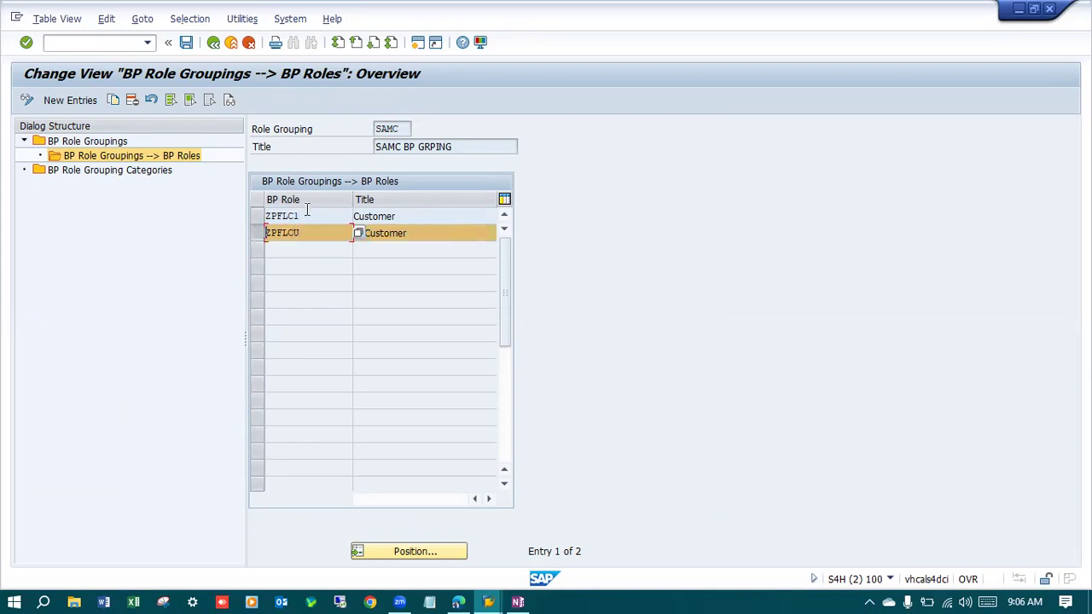
left_click(213, 43)
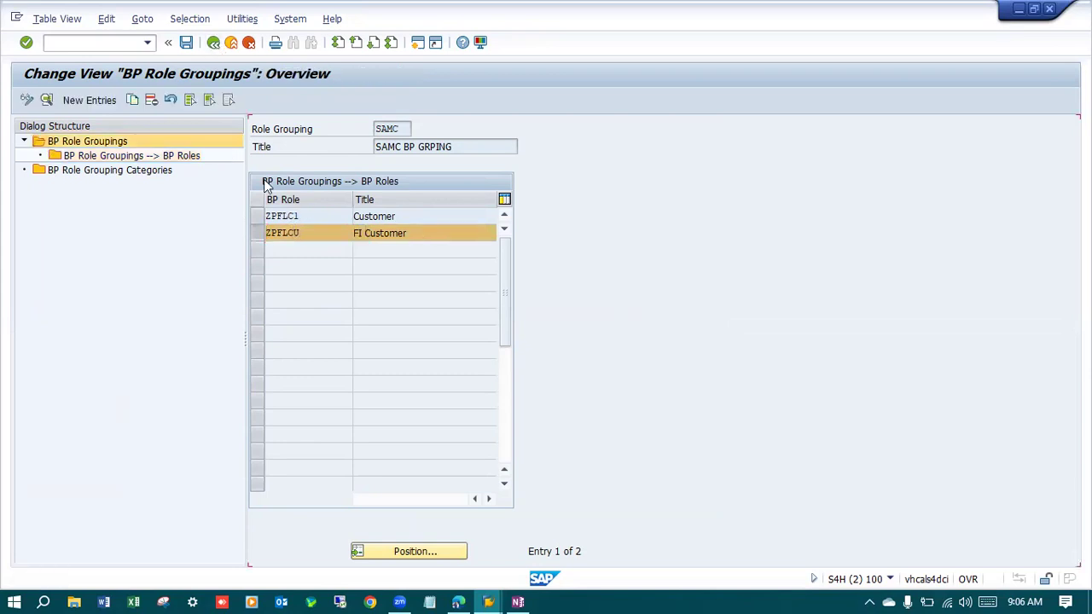
Return to the Create Organization session and enter the title 0003 Company, the partner's name and the same name as search term 1.
mouse_move(491, 600)
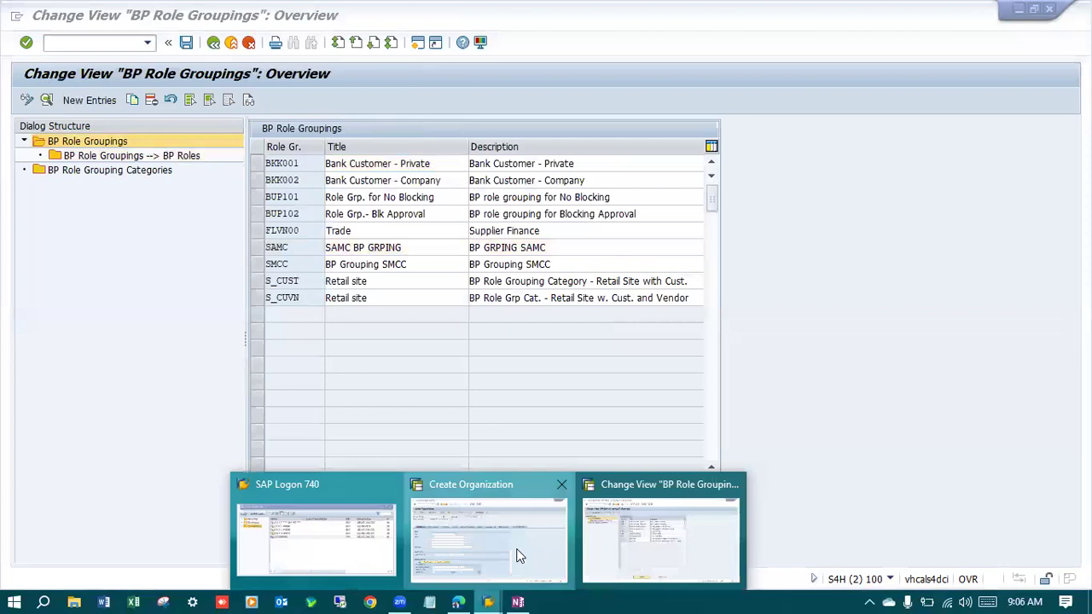
left_click(518, 557)
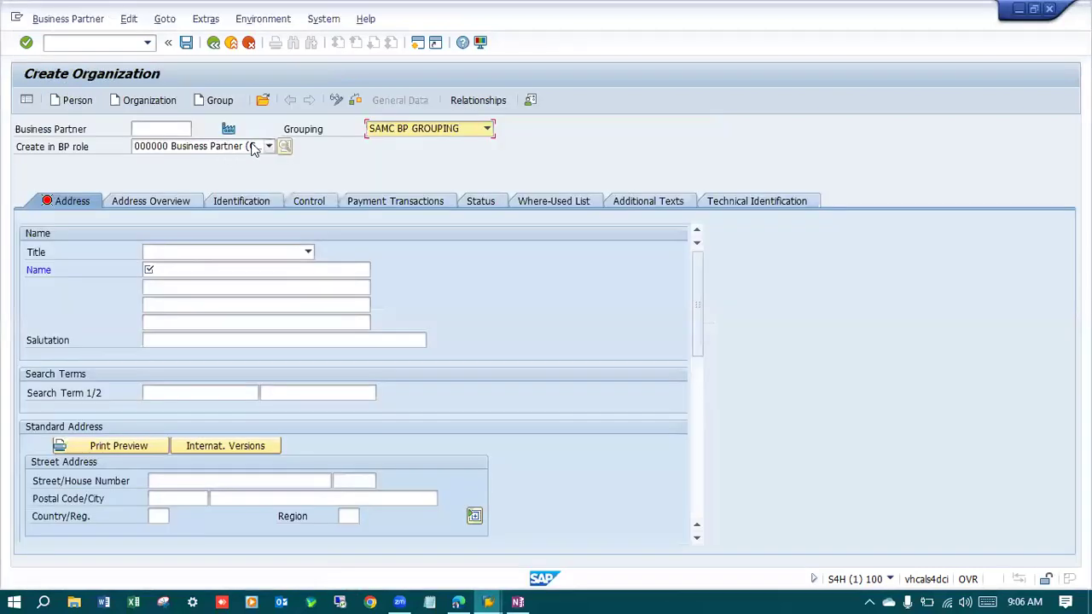
left_click(191, 251)
left_click(180, 269)
left_click(174, 270)
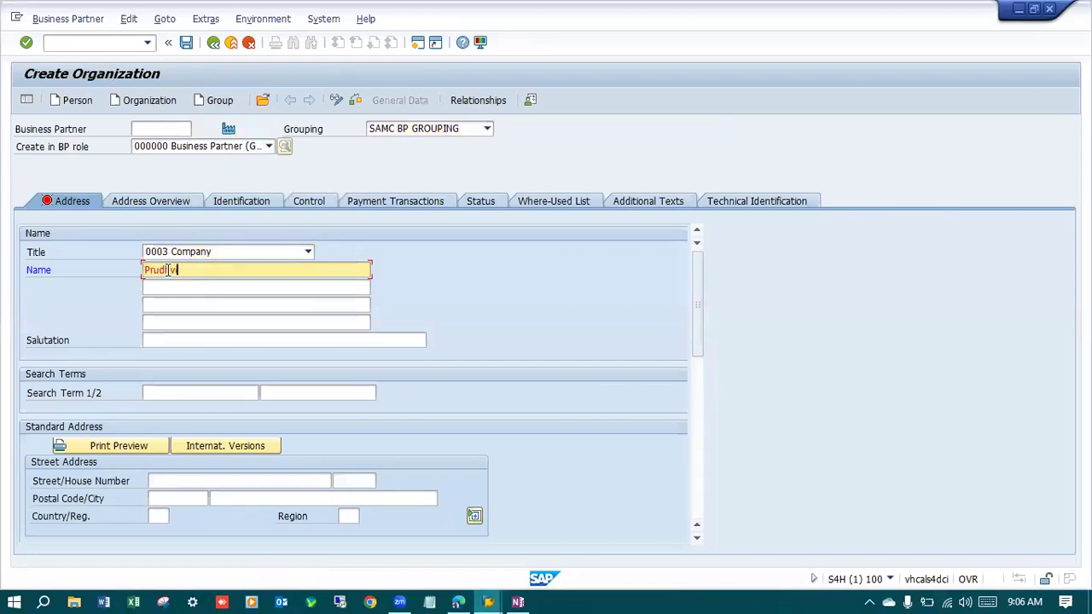
left_click(333, 287)
left_click(209, 393)
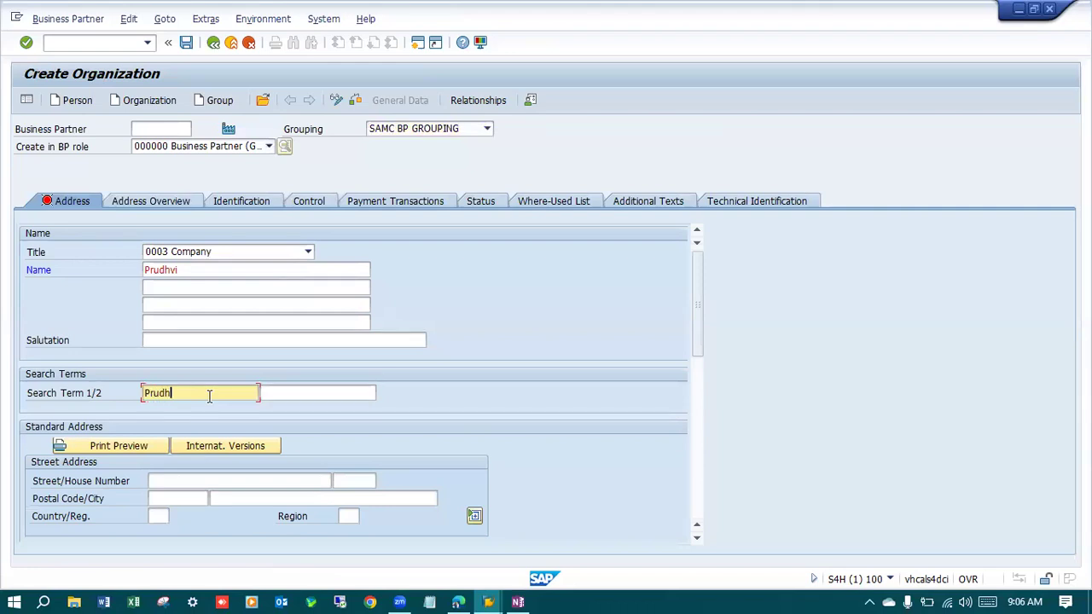
Fill in the standard address with the street, postal code and city, using country IN and region 01.
left_click(209, 481)
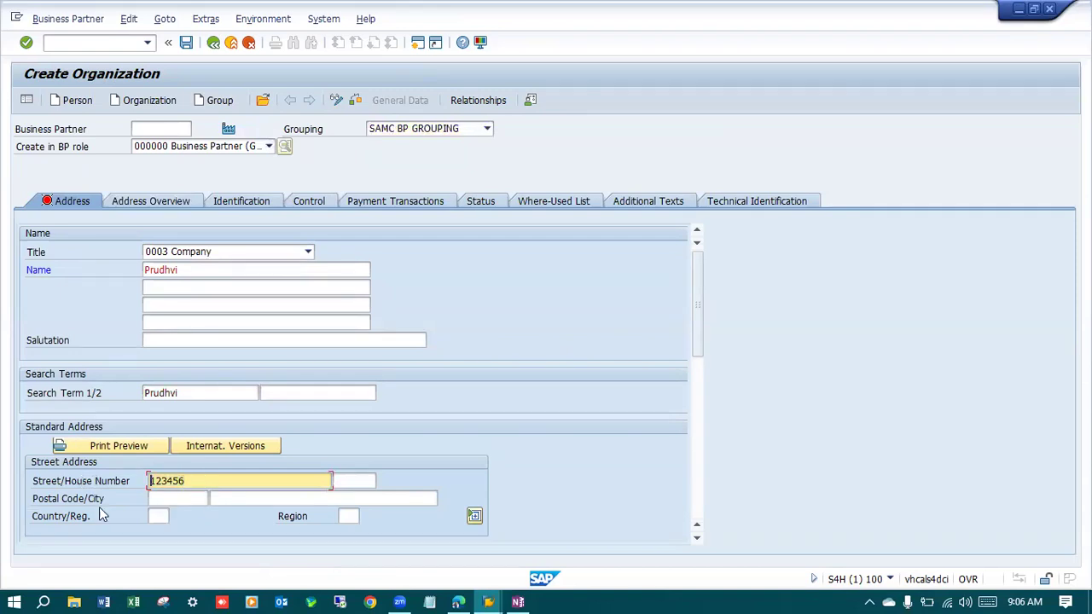
left_click(175, 498)
type("123456")
left_click(238, 498)
left_click(226, 511)
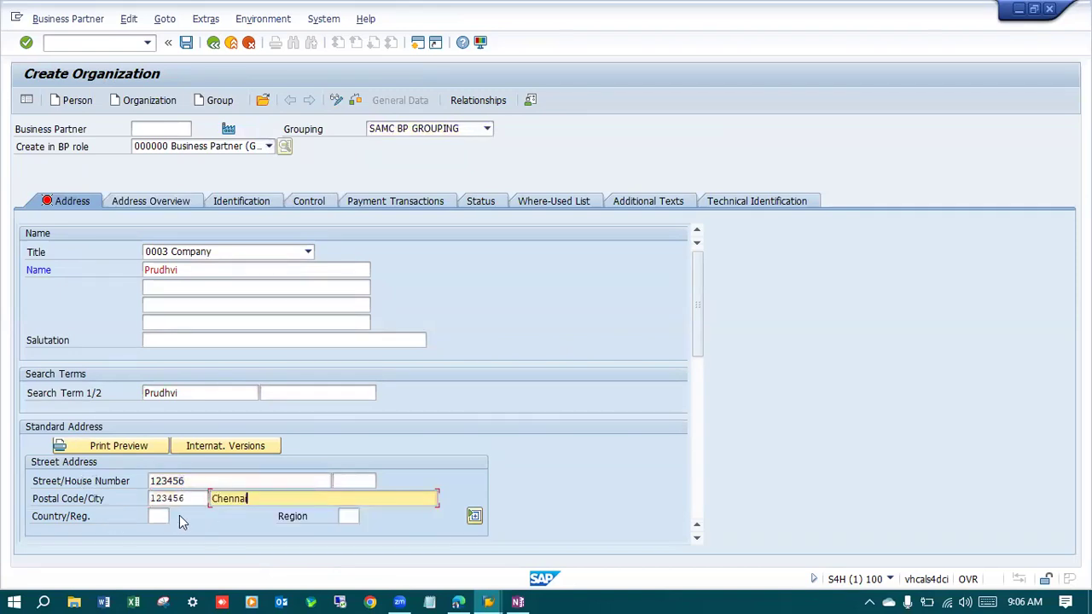
left_click(160, 518)
key("Tab")
Fill in the PO box and its postal code, and set the communication language to EN English.
scroll(510, 392, "down", 7)
scroll(195, 291, "up", 3)
left_click(164, 305)
left_click(169, 321)
left_click(171, 339)
left_click(217, 394)
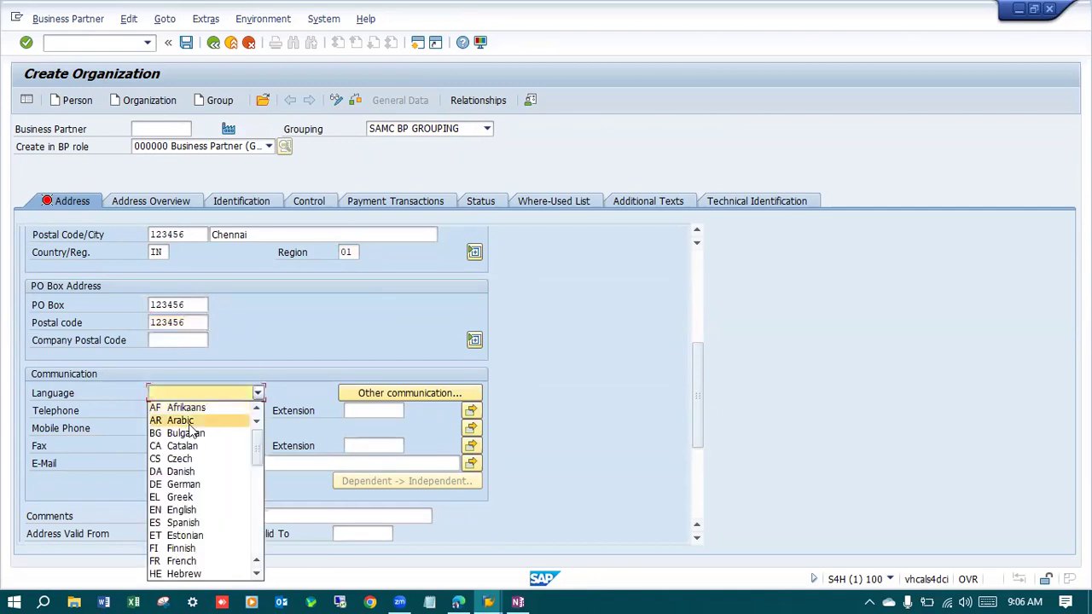
left_click(175, 510)
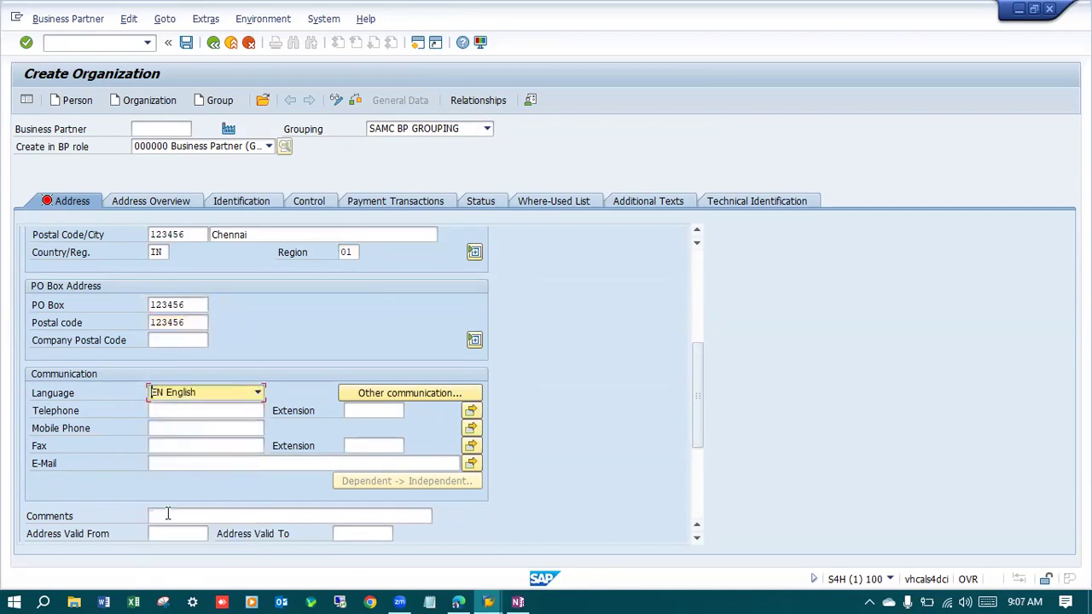
Validate the entered address data, check the business partner for errors and save the new organization.
key("Return")
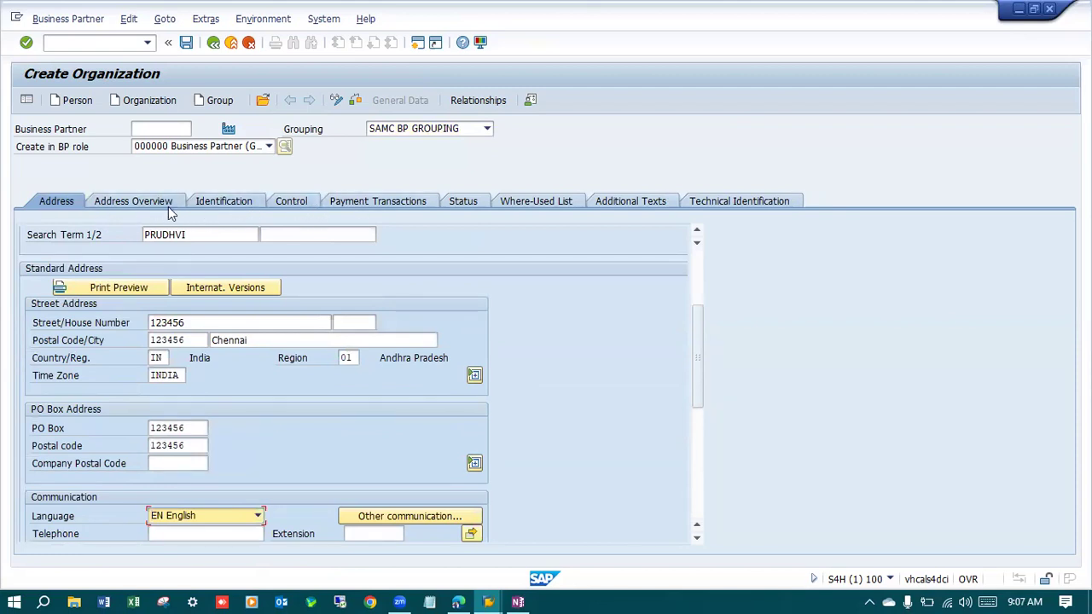
left_click(358, 102)
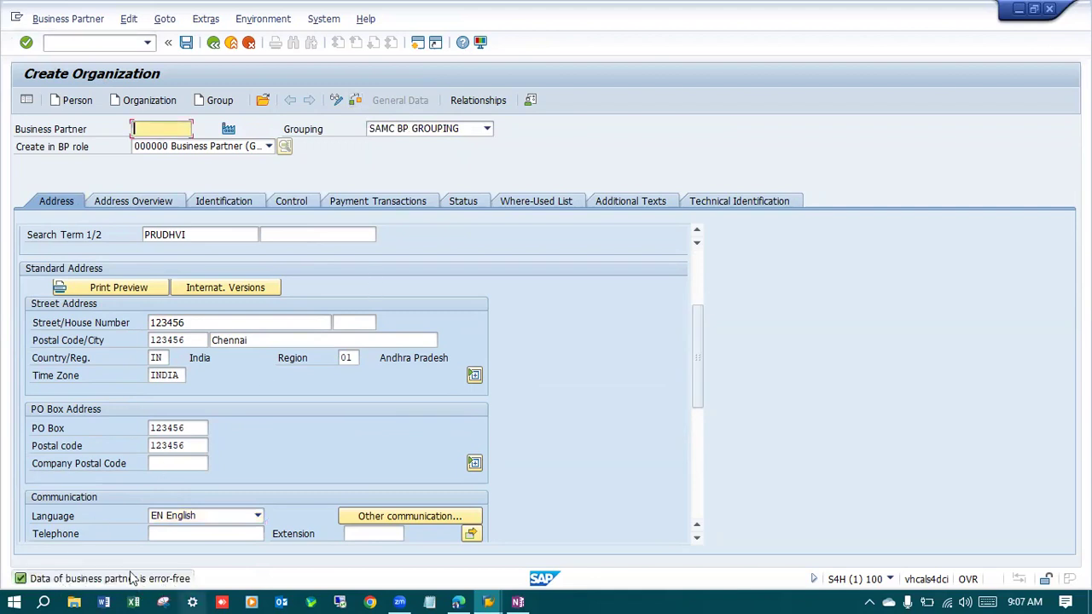
left_click(186, 42)
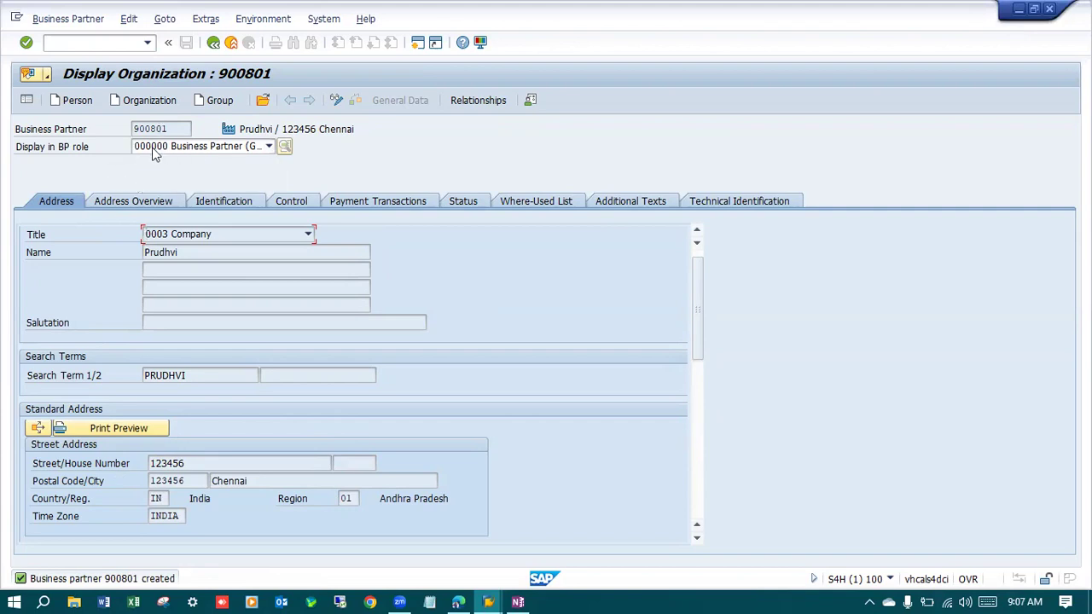
Change the saved organization's BP role to ZPFLCU FI Customer and open its company code data.
left_click(54, 19)
left_click(79, 75)
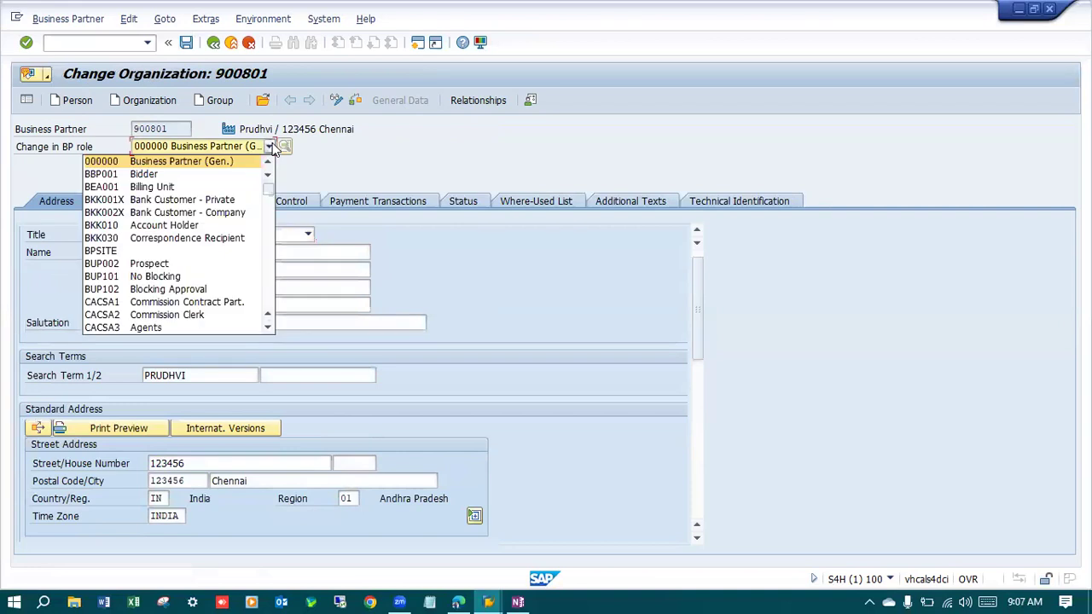
scroll(256, 281, "down", 15)
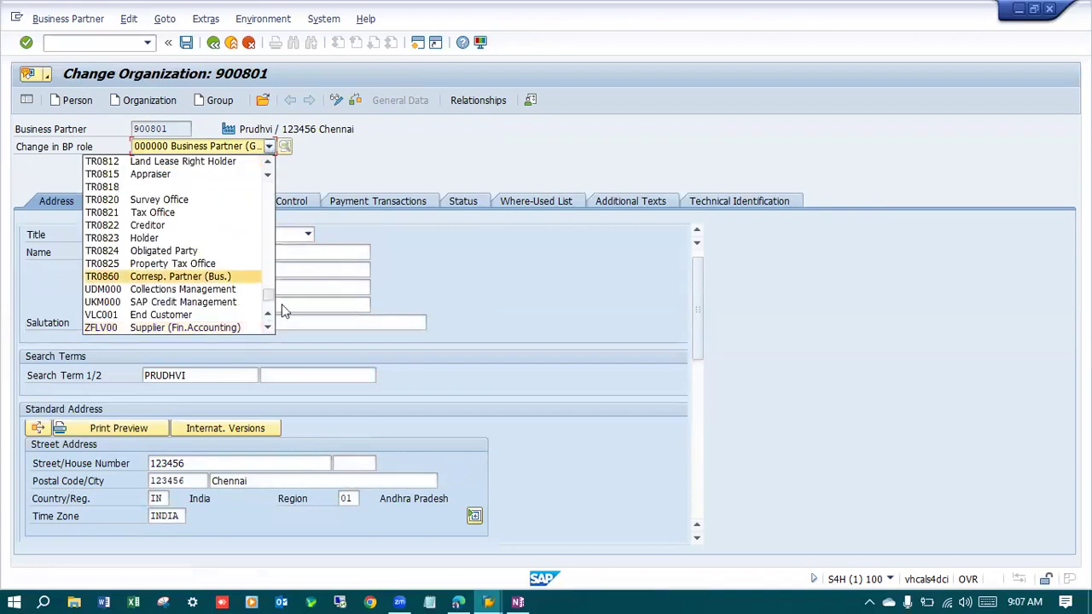
left_click(268, 327)
left_click(268, 328)
left_click(268, 328)
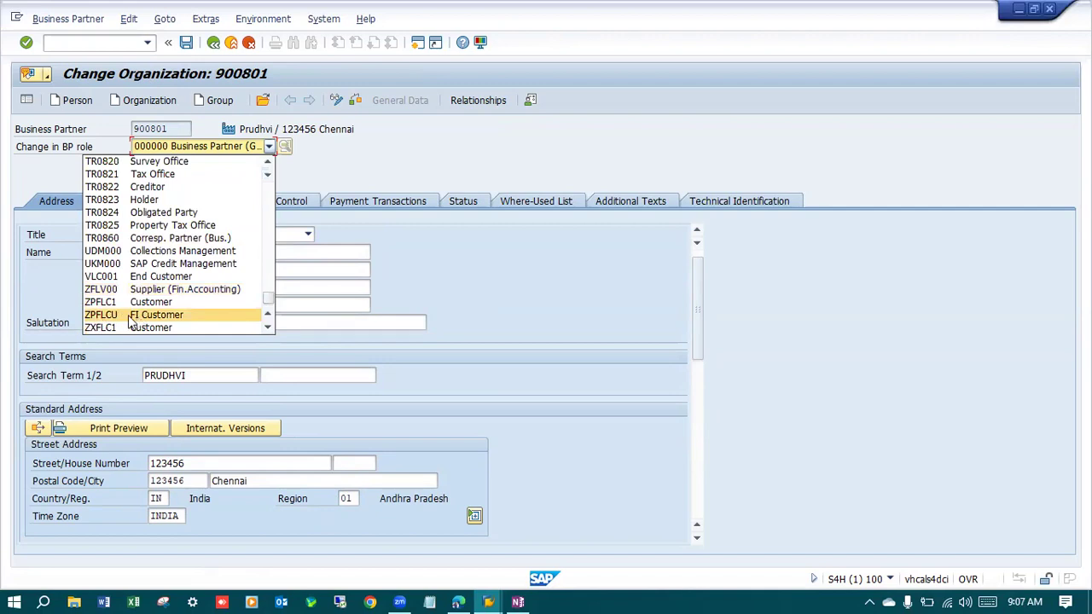
left_click(268, 327)
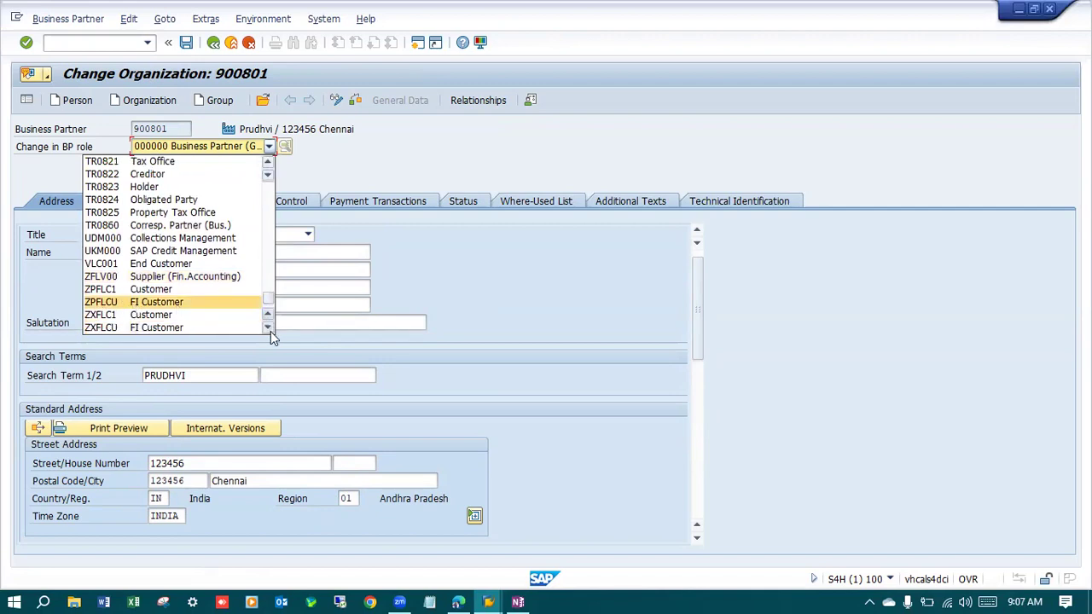
left_click(158, 306)
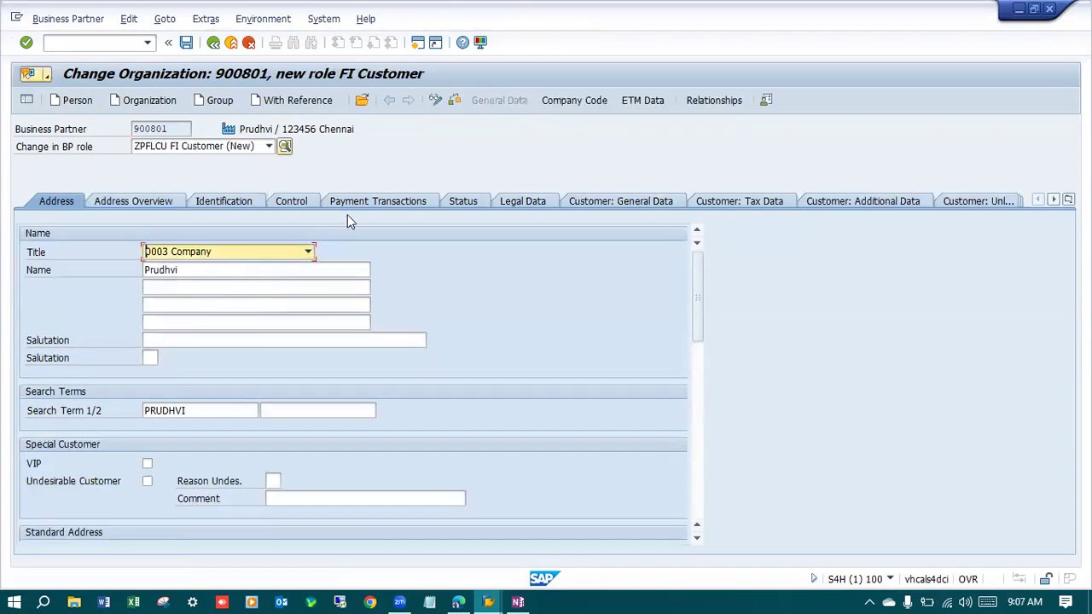
left_click(578, 109)
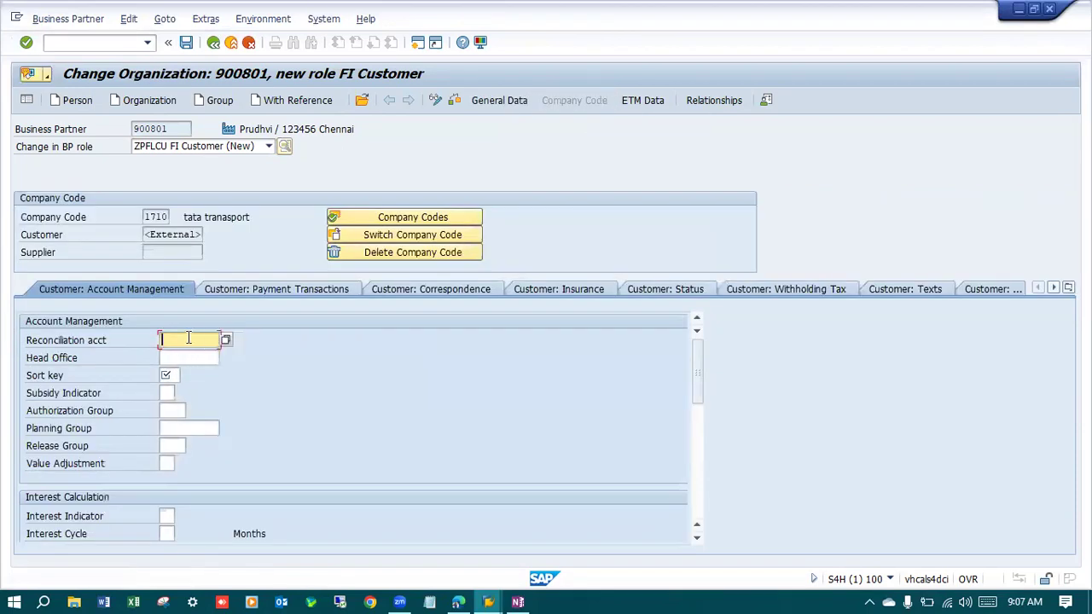
Enter reconciliation account 140000 and sort key 001 in the customer's account management data.
left_click(186, 340)
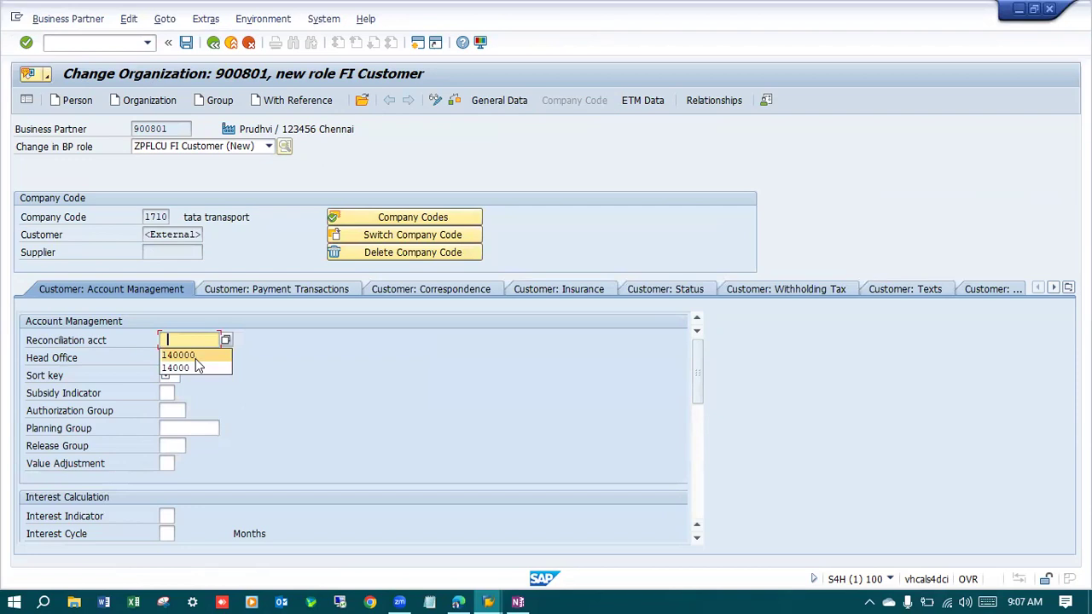
left_click(190, 355)
left_click(171, 375)
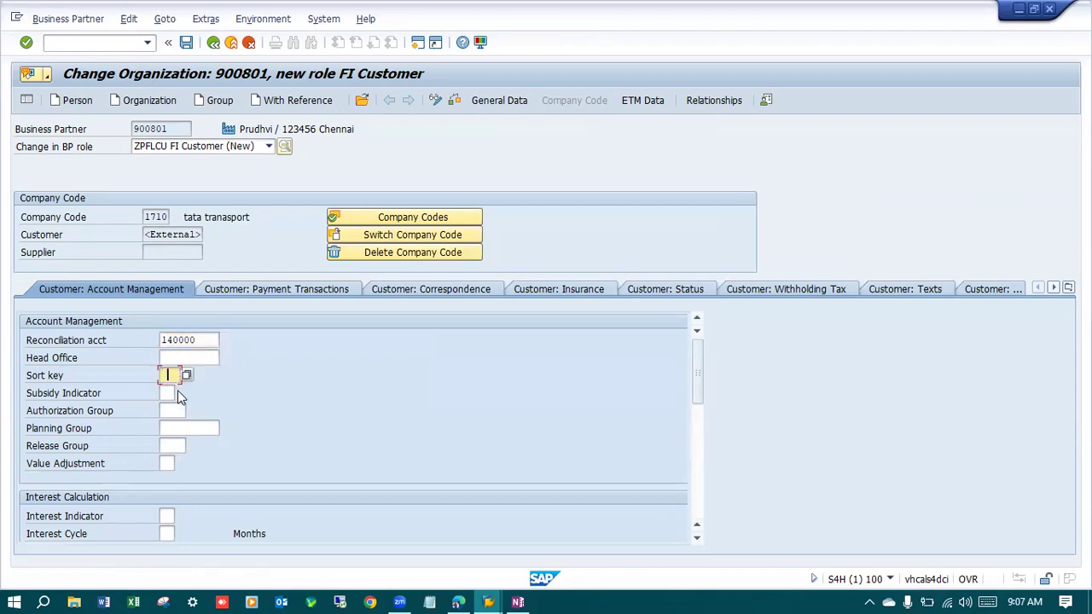
type("001")
key("Return")
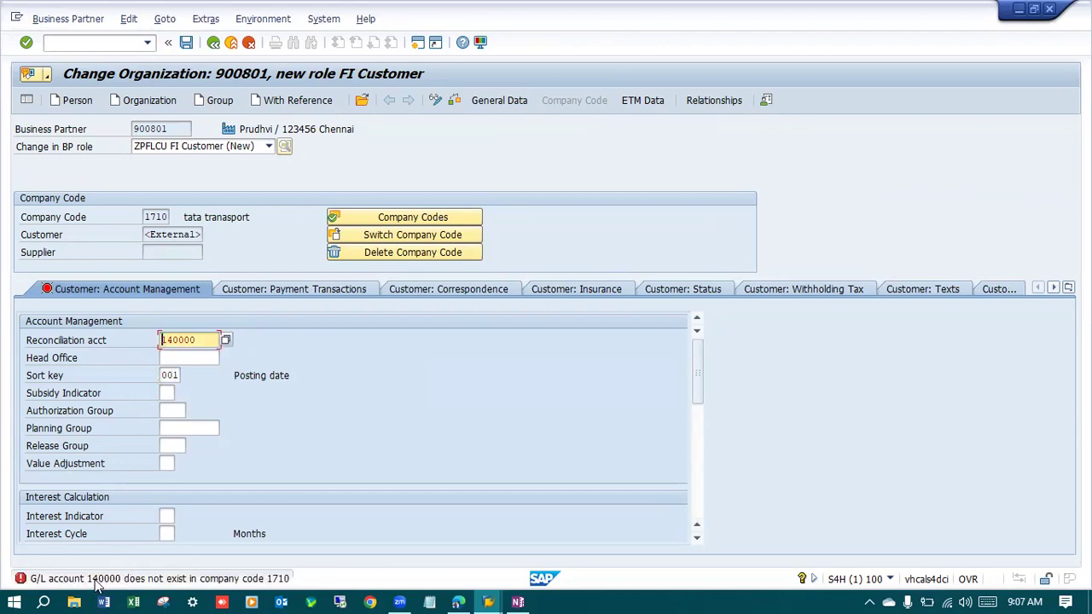
Read the long text of the G/L account message and close the Performance Assistant.
double_click(86, 579)
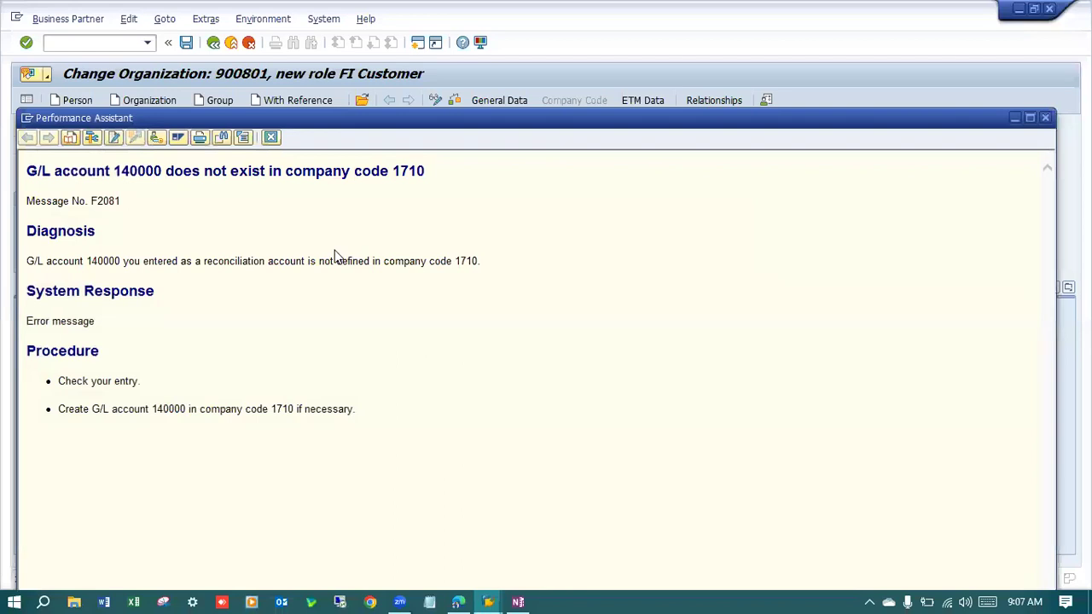
left_click_drag(113, 170, 162, 170)
left_click(270, 138)
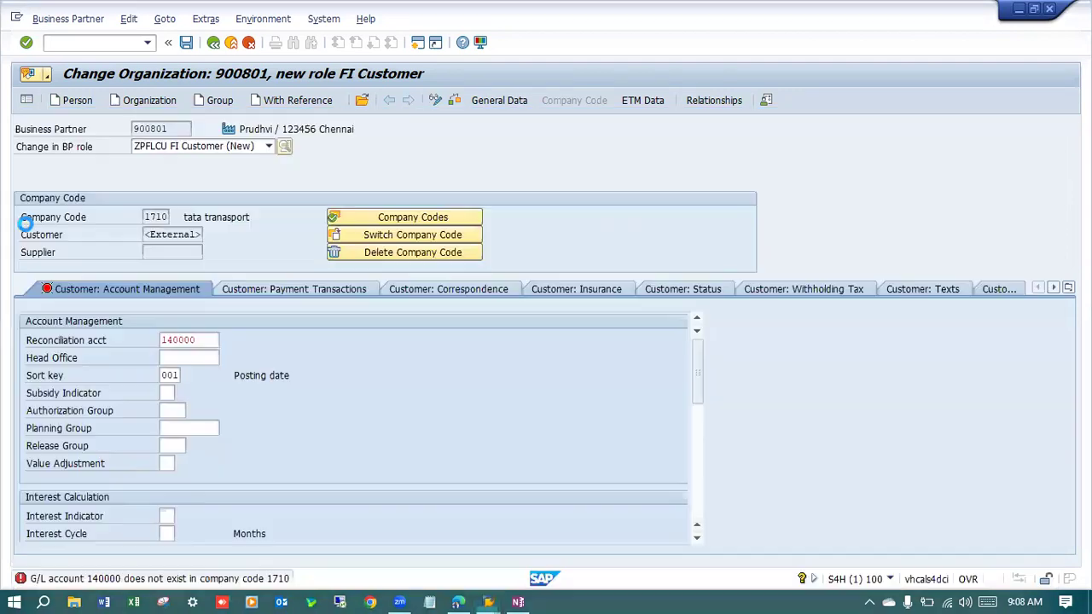
Try to switch the FI Customer data to company code SAMC.
left_click(399, 236)
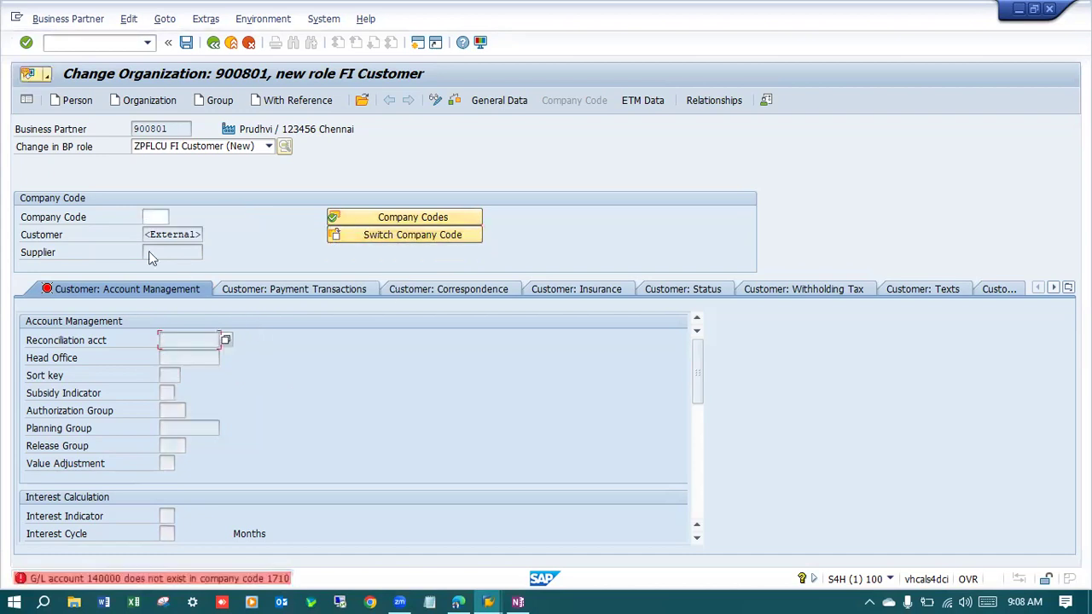
left_click(152, 217)
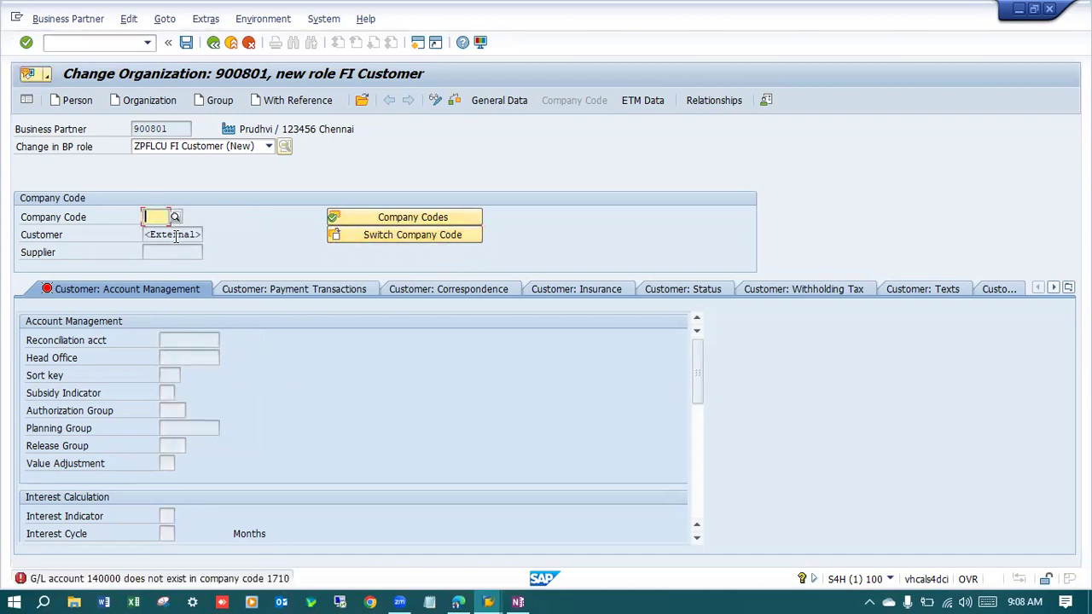
type("SAMC")
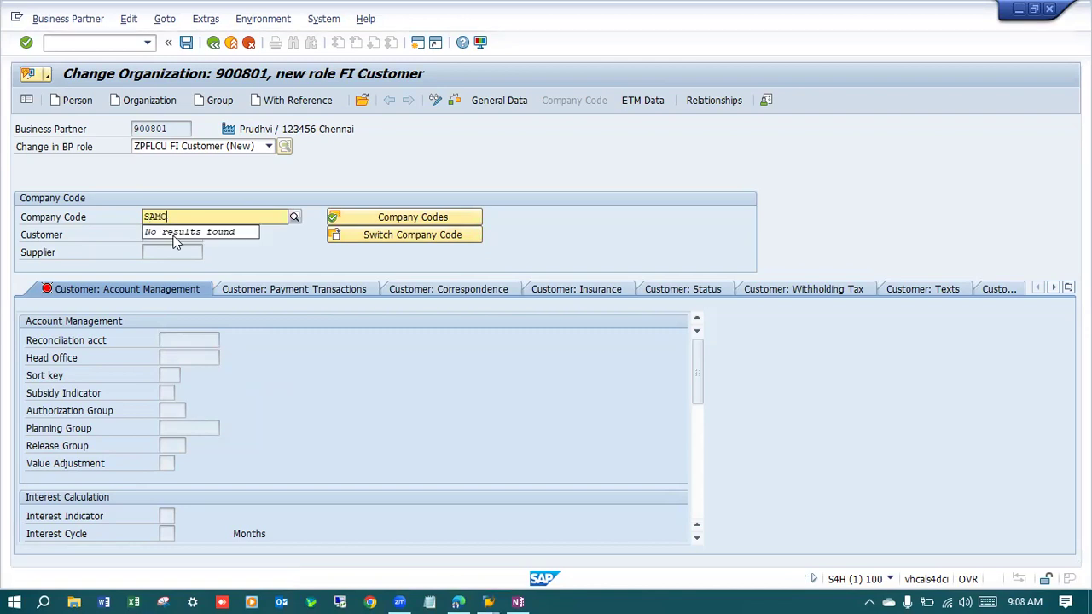
key("Return")
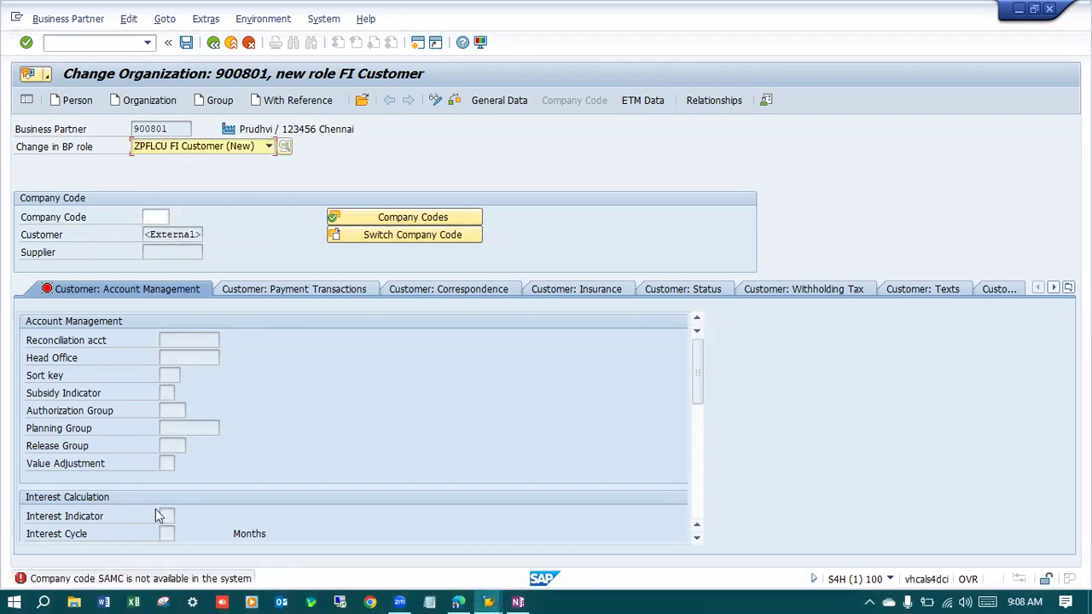
Delete company code 1710 from the FI Customer's list of company codes.
left_click(406, 217)
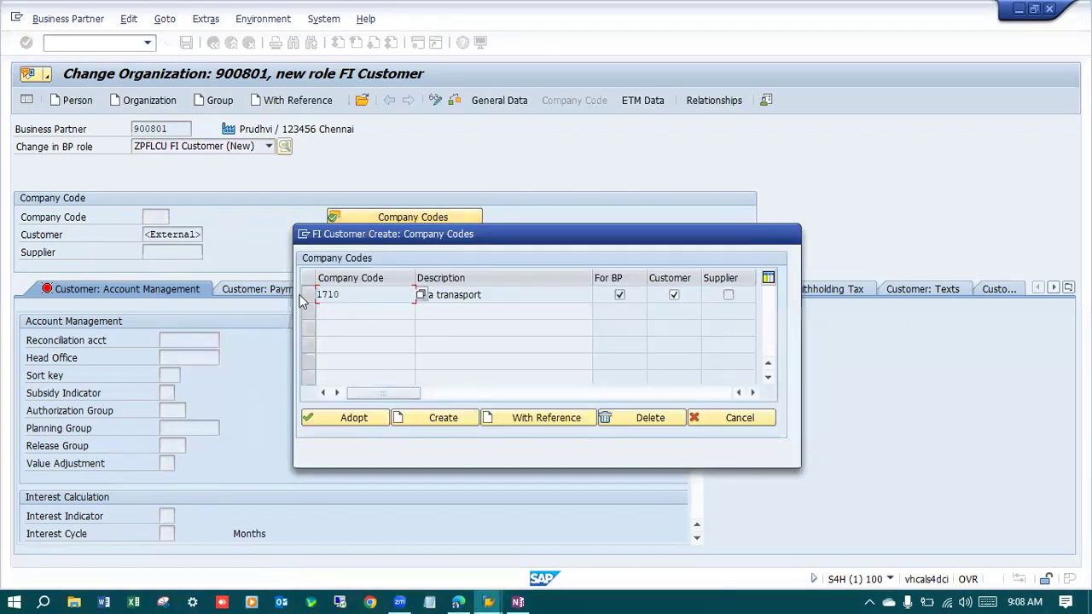
left_click(305, 295)
left_click(642, 418)
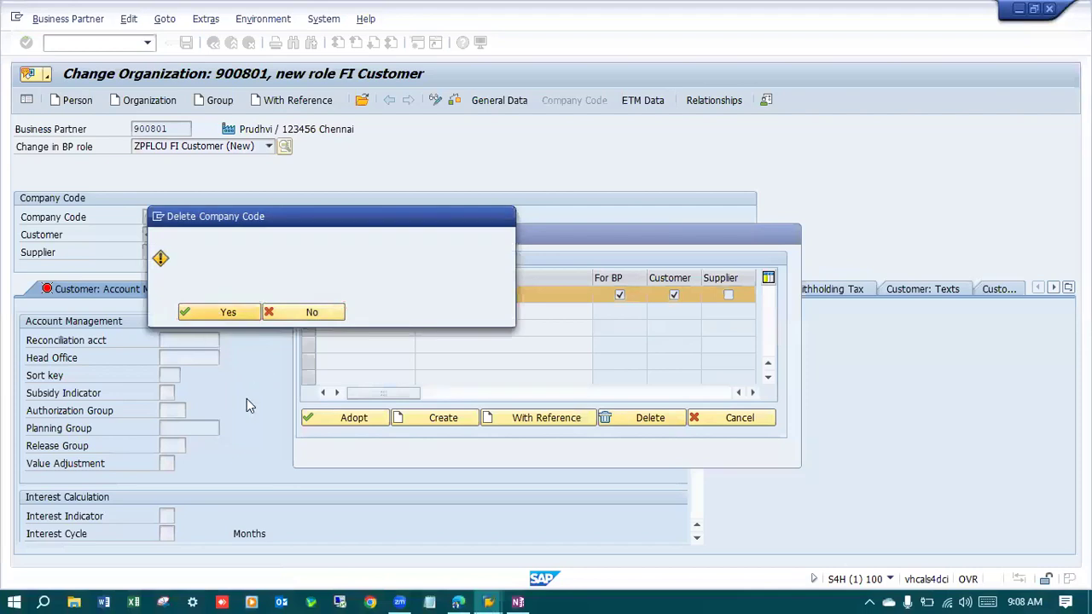
left_click(217, 312)
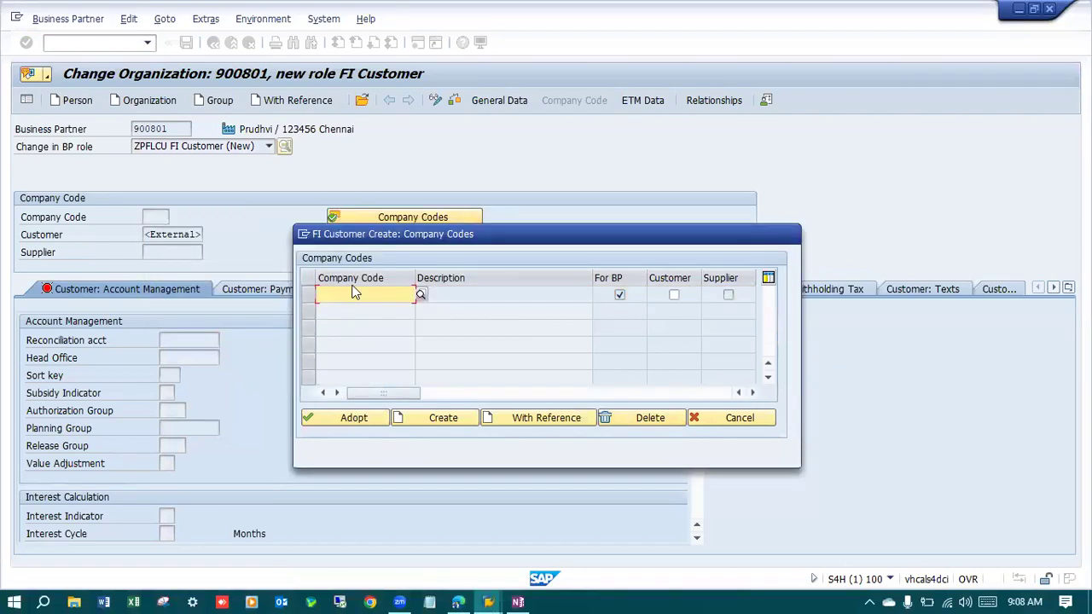
Try to adopt SAMC in the company codes list, then discard the entry and close the list.
type("171")
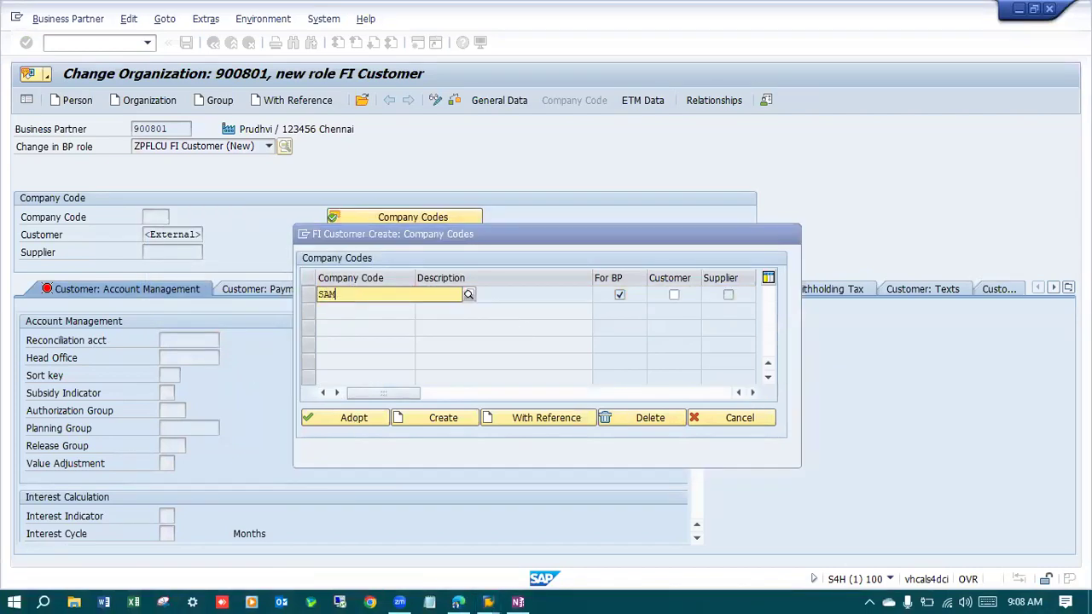
type("samc")
key("Return")
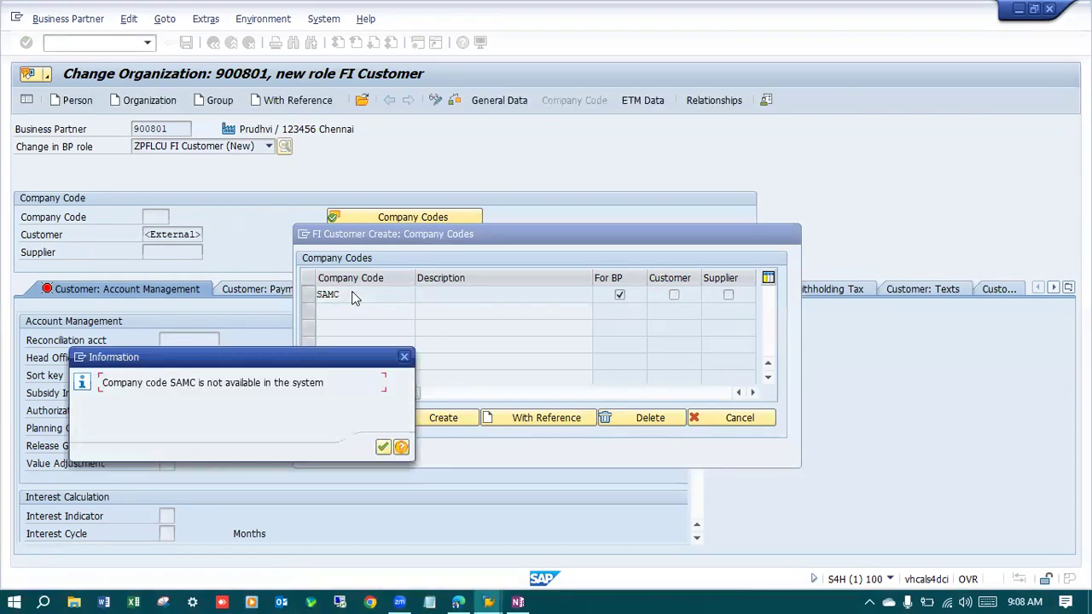
left_click(383, 447)
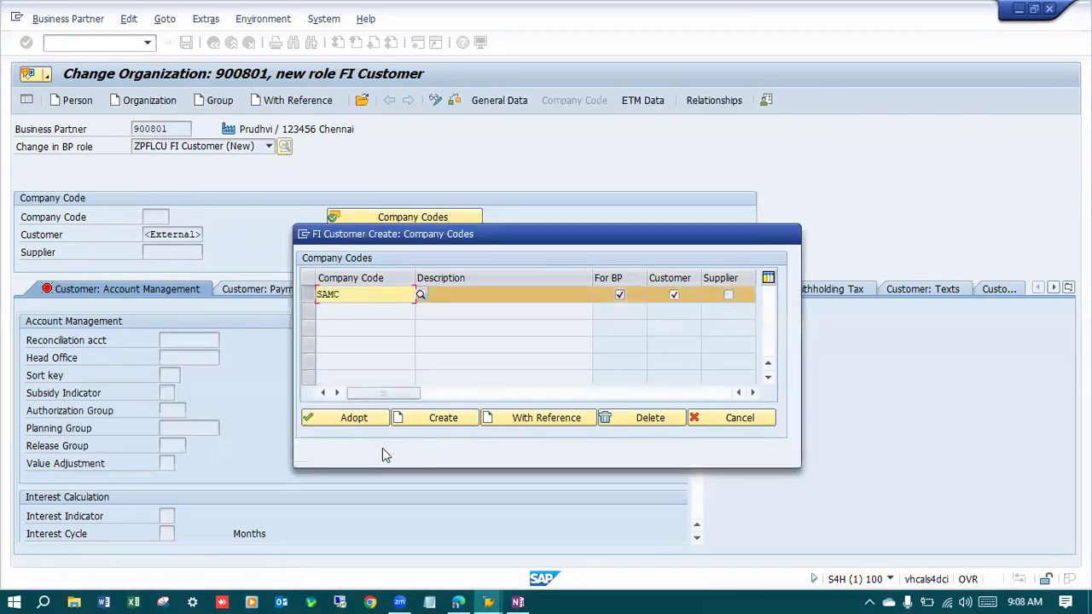
left_click(315, 417)
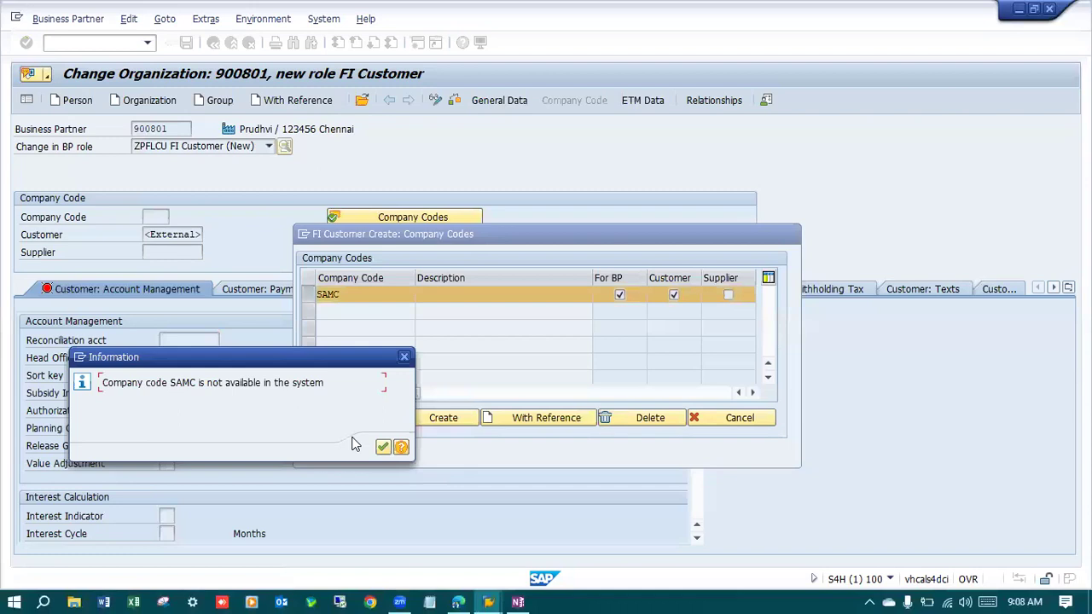
left_click(383, 449)
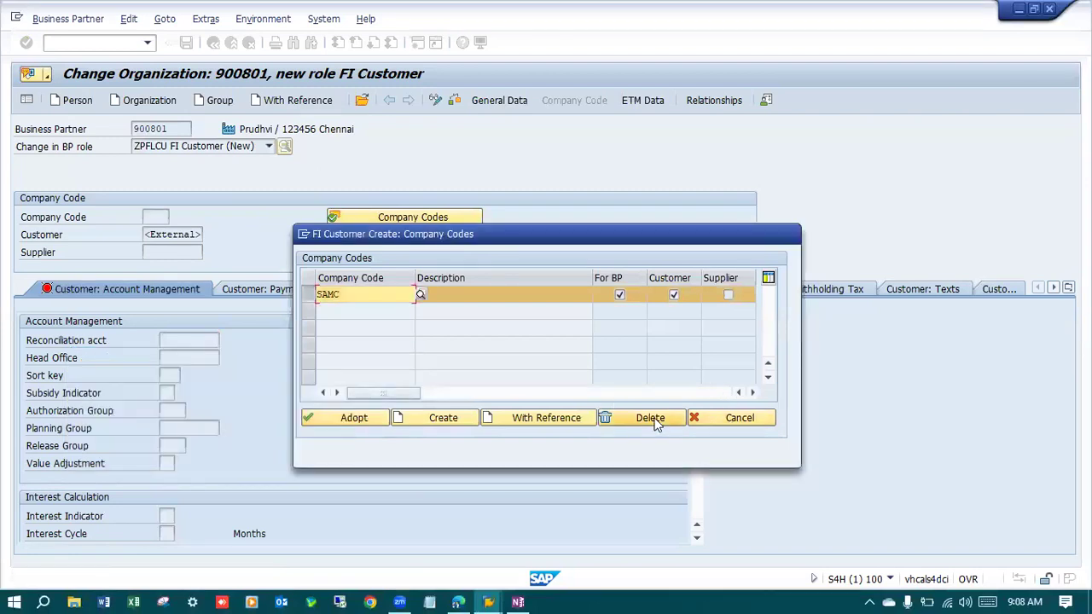
left_click(770, 411)
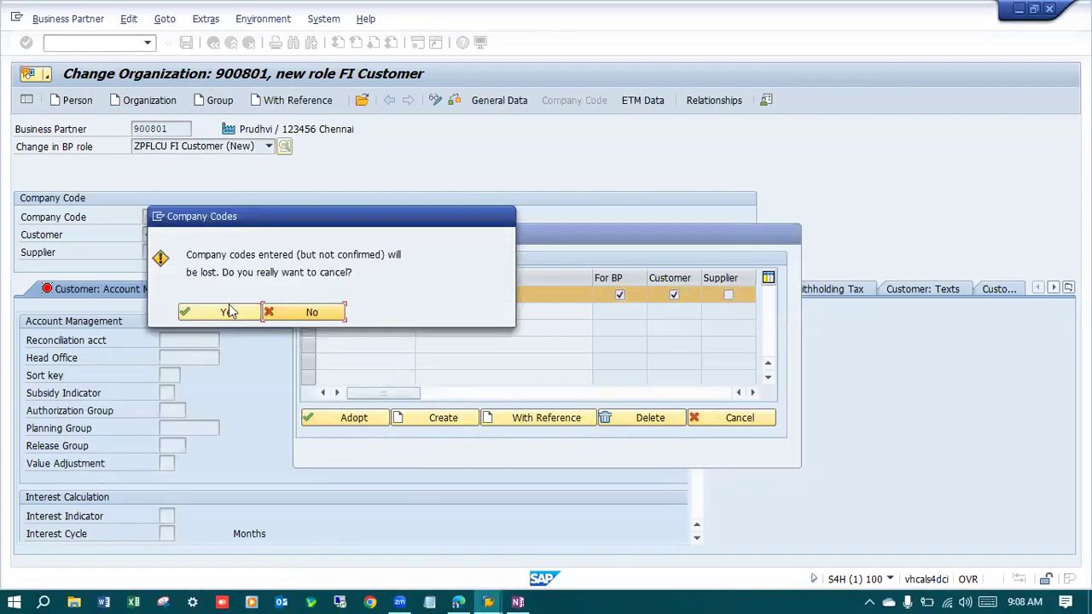
left_click(261, 312)
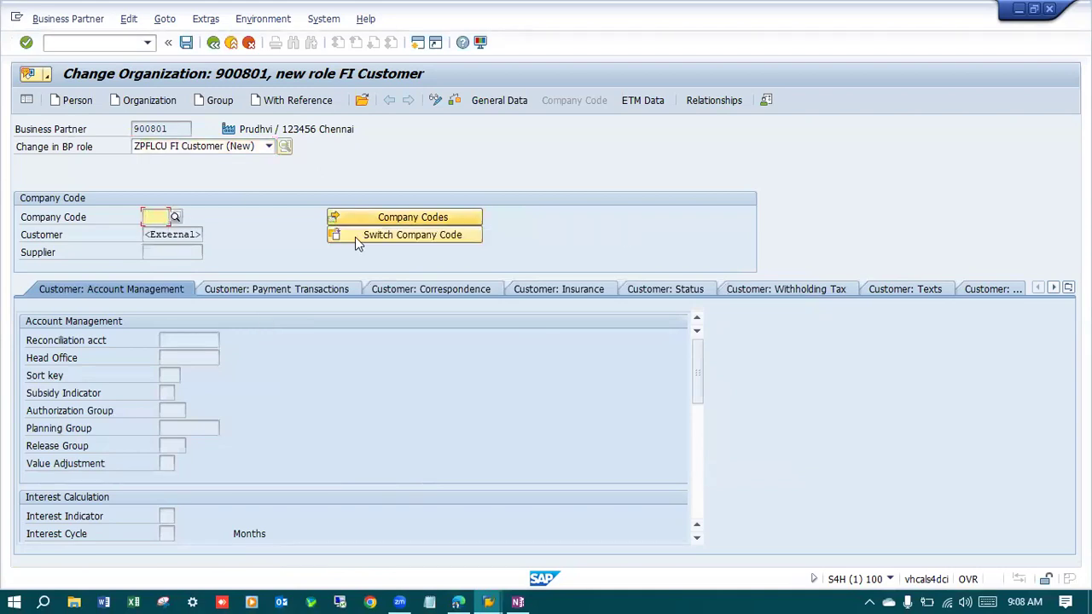
Try once more to enter SAMC directly as the FI Customer's company code.
left_click(152, 217)
left_click(156, 232)
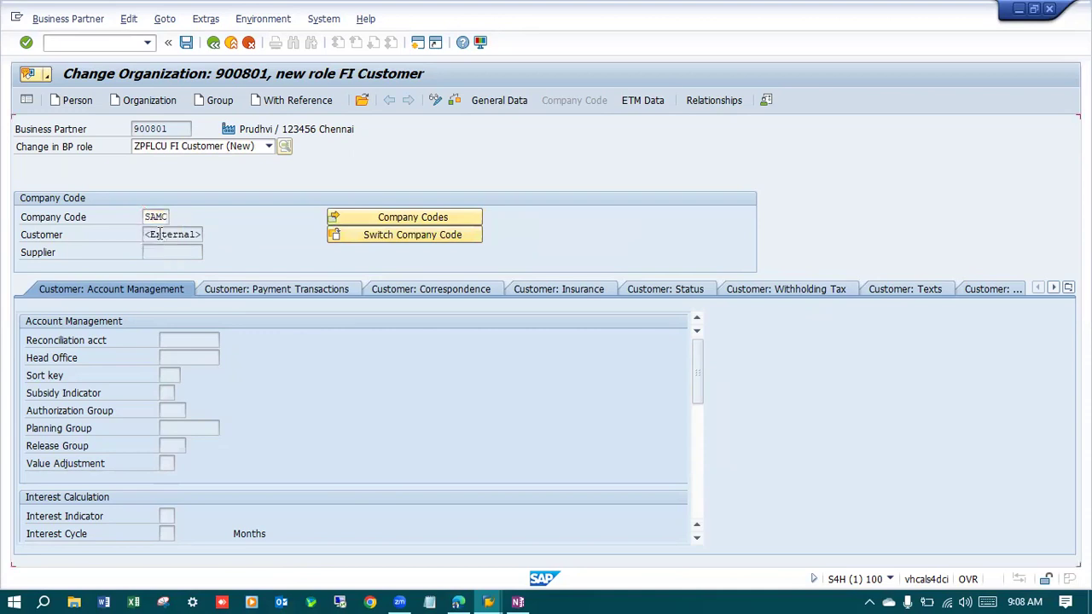
key("Return")
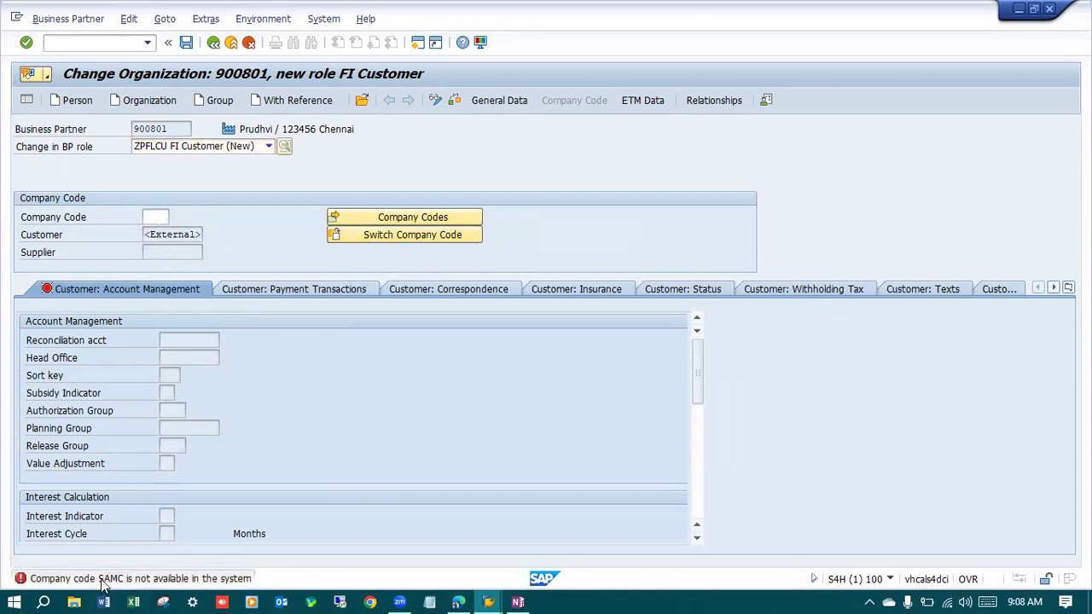
Review the long text of the company code message, close it and return to the company code entry.
double_click(101, 580)
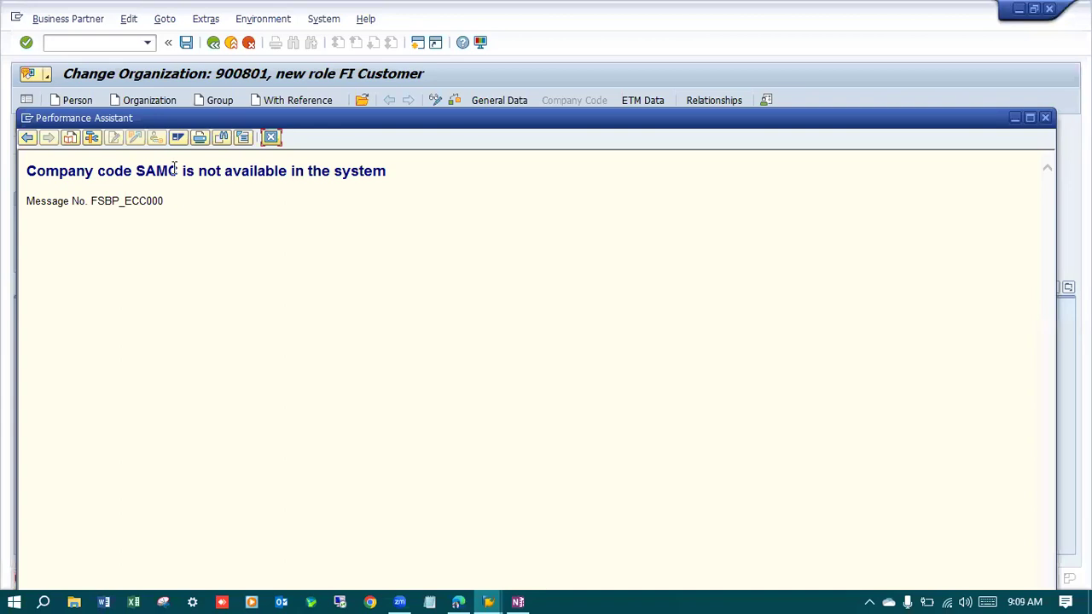
left_click_drag(177, 167, 136, 167)
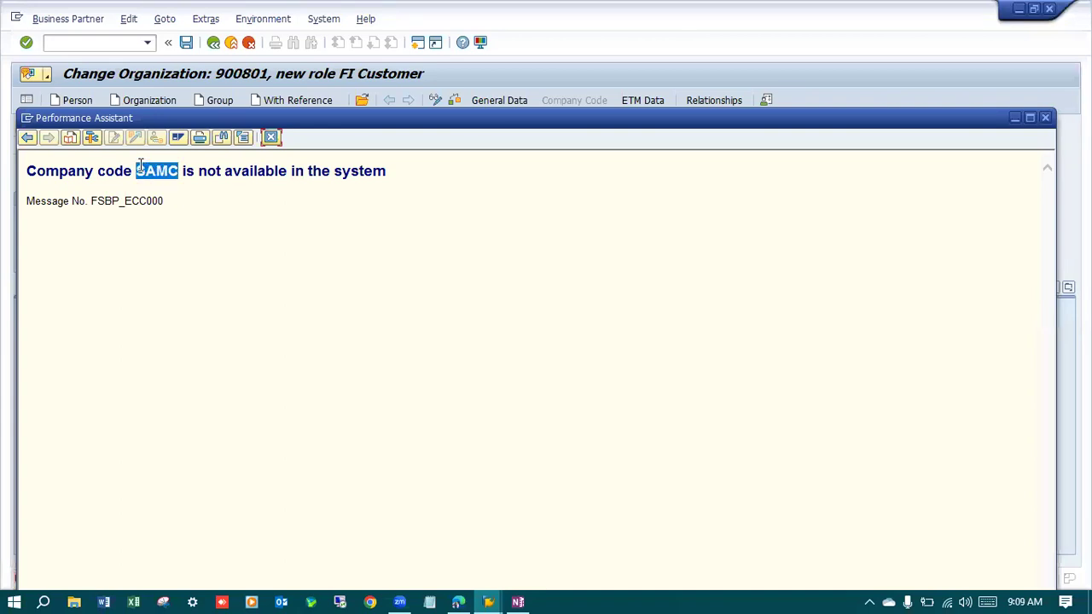
left_click(270, 138)
left_click(161, 216)
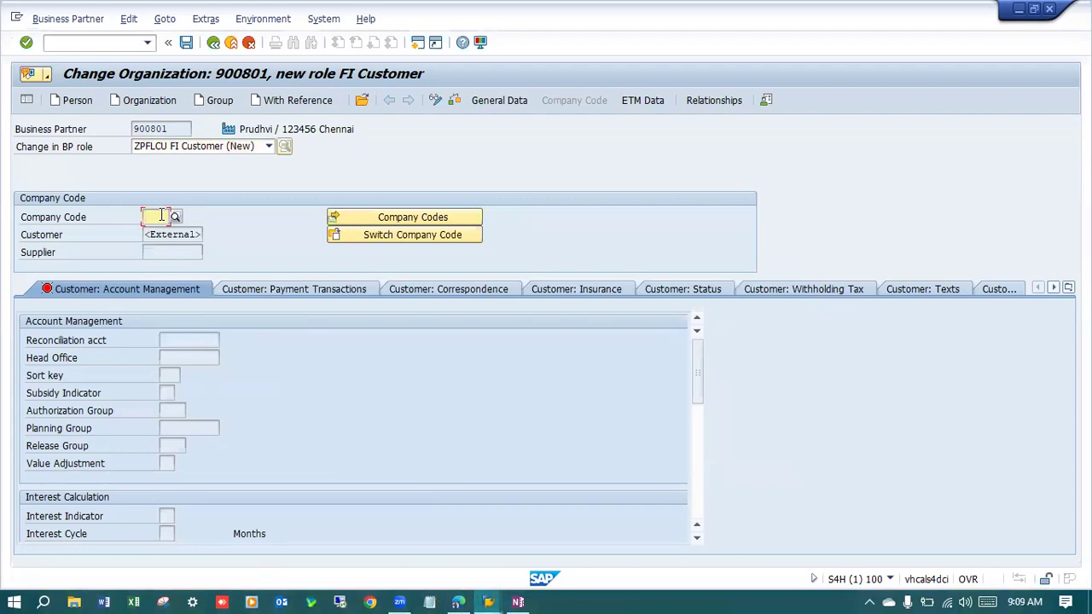
Enter company code 9100 for the FI Customer role, with reconciliation account 140000 and sort key 001.
type("9100")
key("Return")
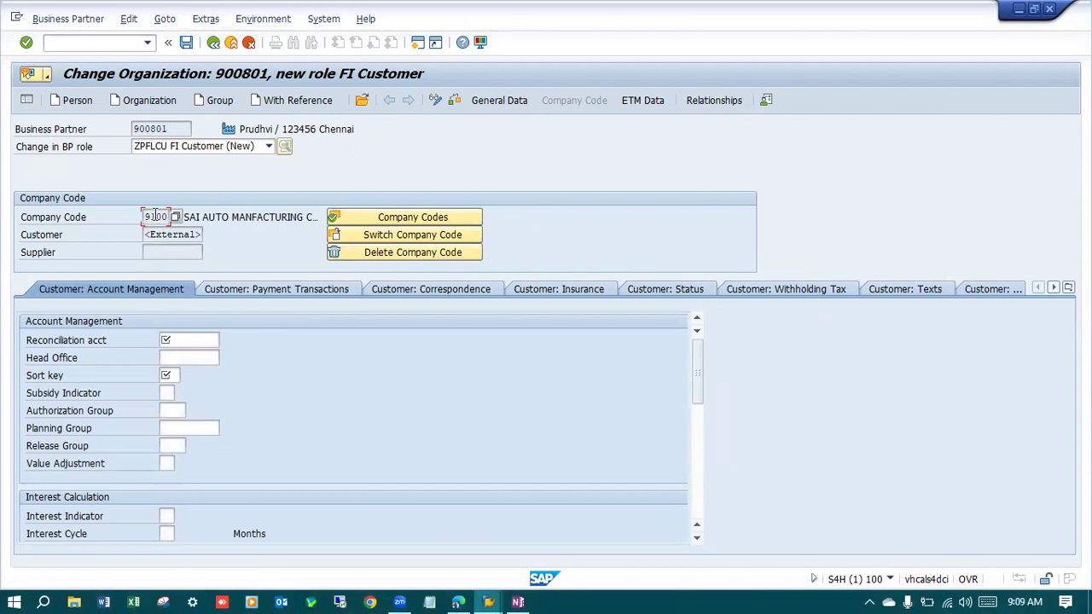
left_click(205, 341)
left_click(205, 342)
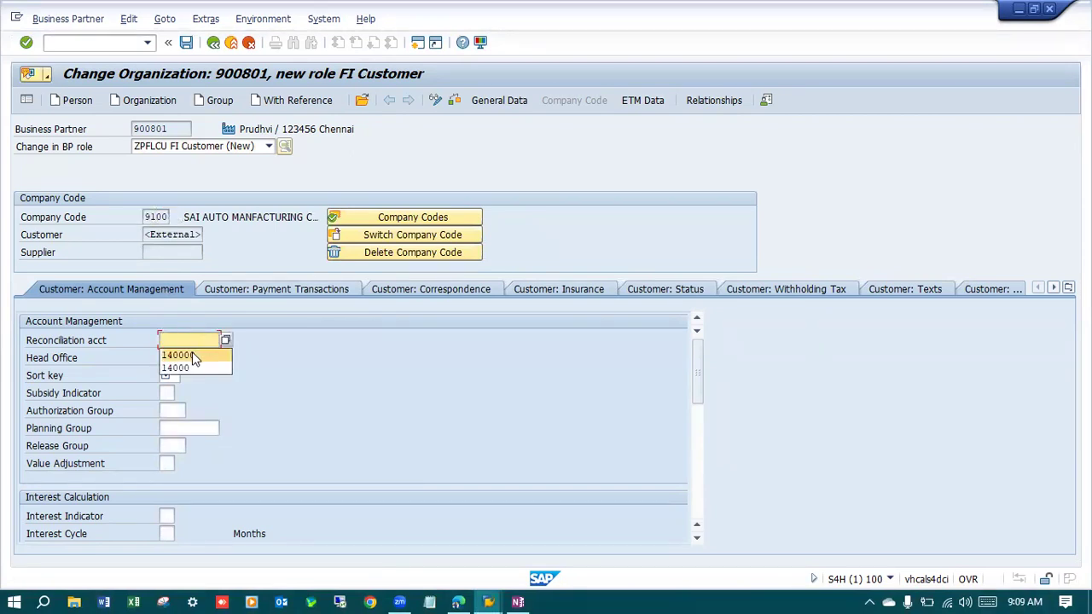
left_click(191, 356)
left_click(168, 376)
left_click(170, 389)
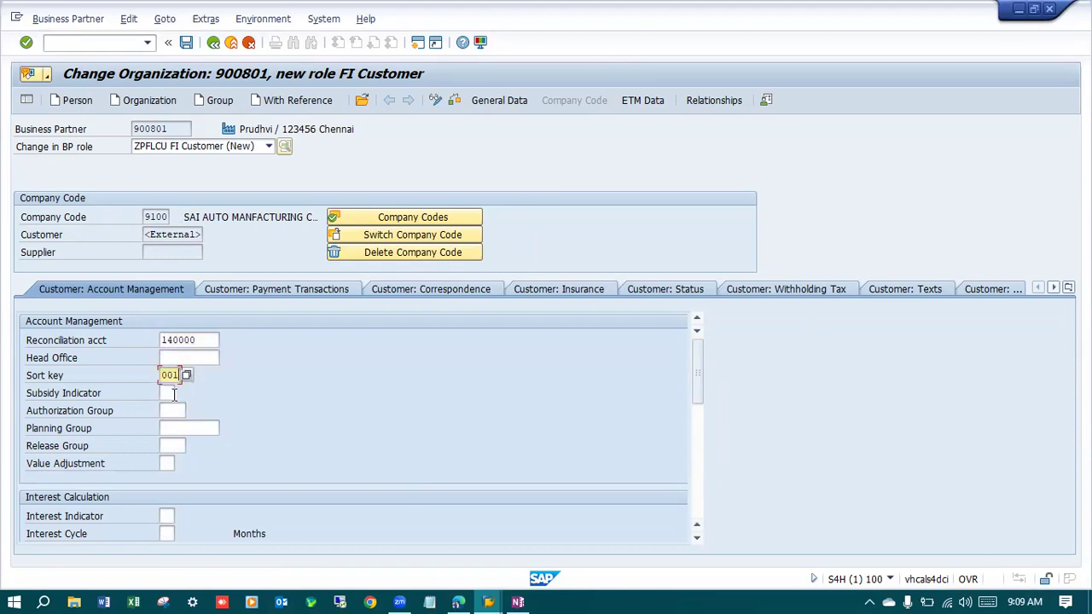
key("Return")
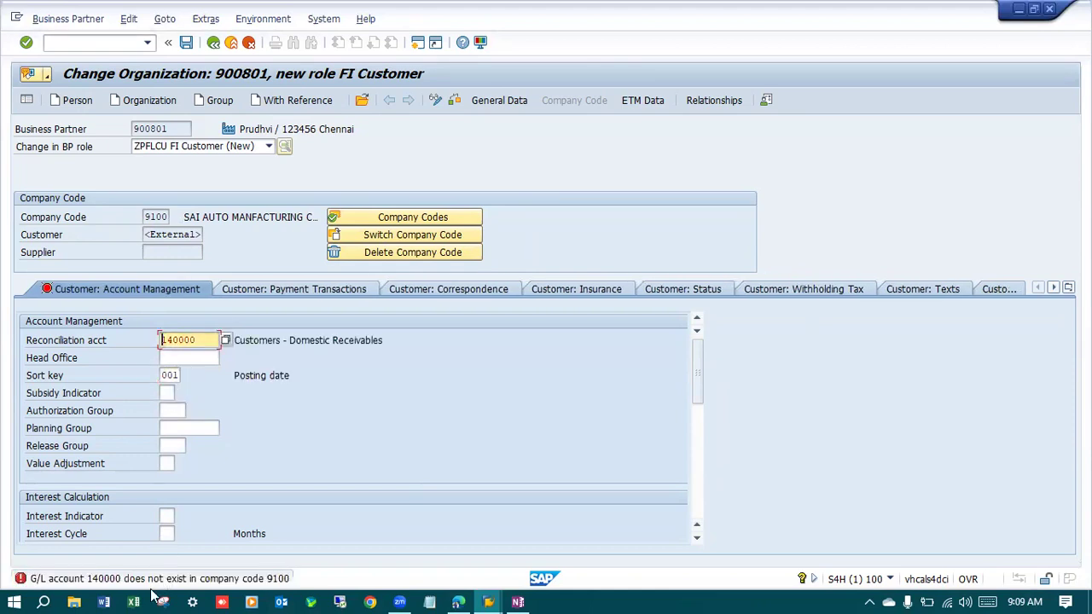
Review the long text of the G/L account message, close it and select the reconciliation account entry.
double_click(79, 584)
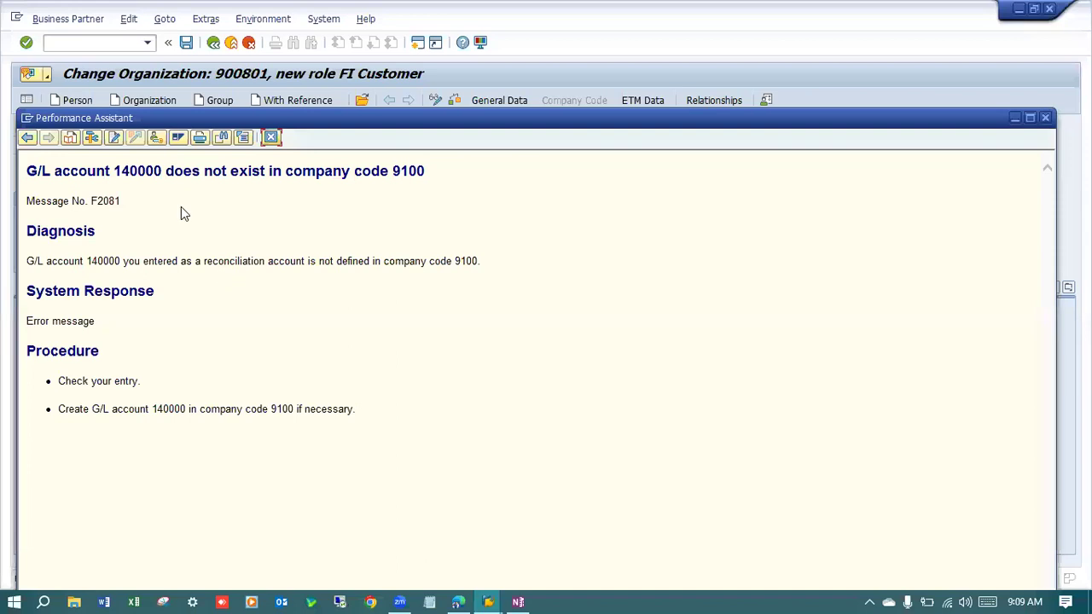
left_click_drag(428, 172, 395, 176)
left_click(270, 139)
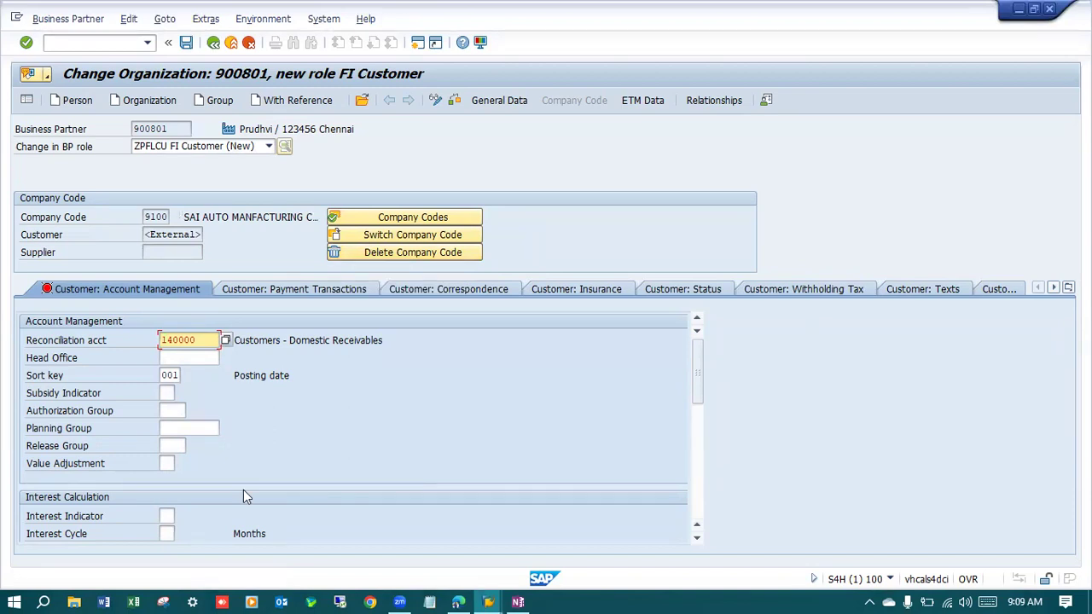
left_click_drag(203, 339, 129, 343)
Switch to the Order to Cash Process notes in OneNote and go through the document table from inquiry to billing.
mouse_move(517, 600)
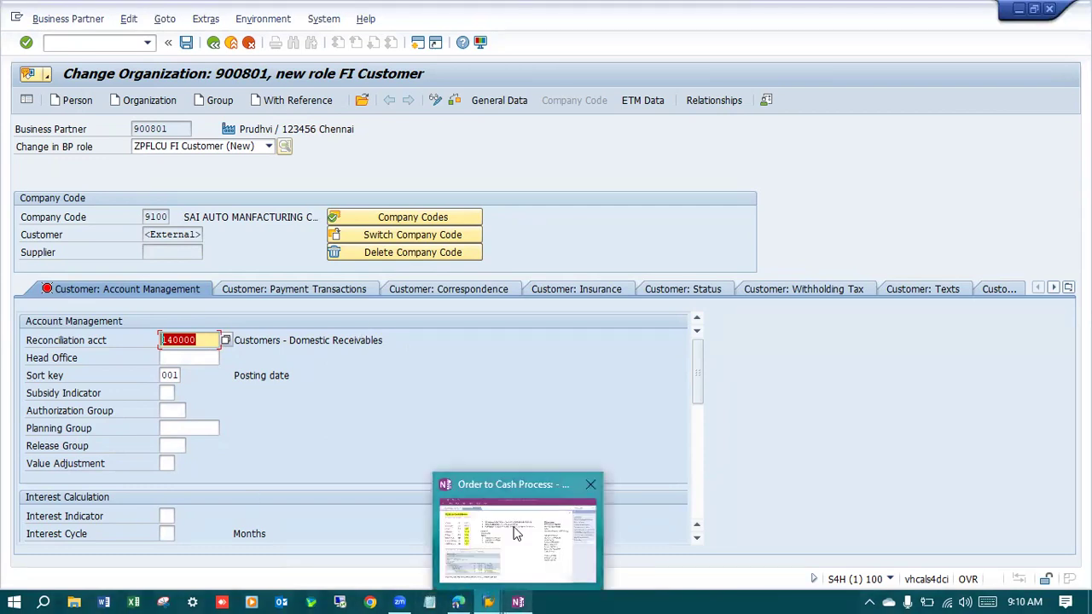
left_click(517, 533)
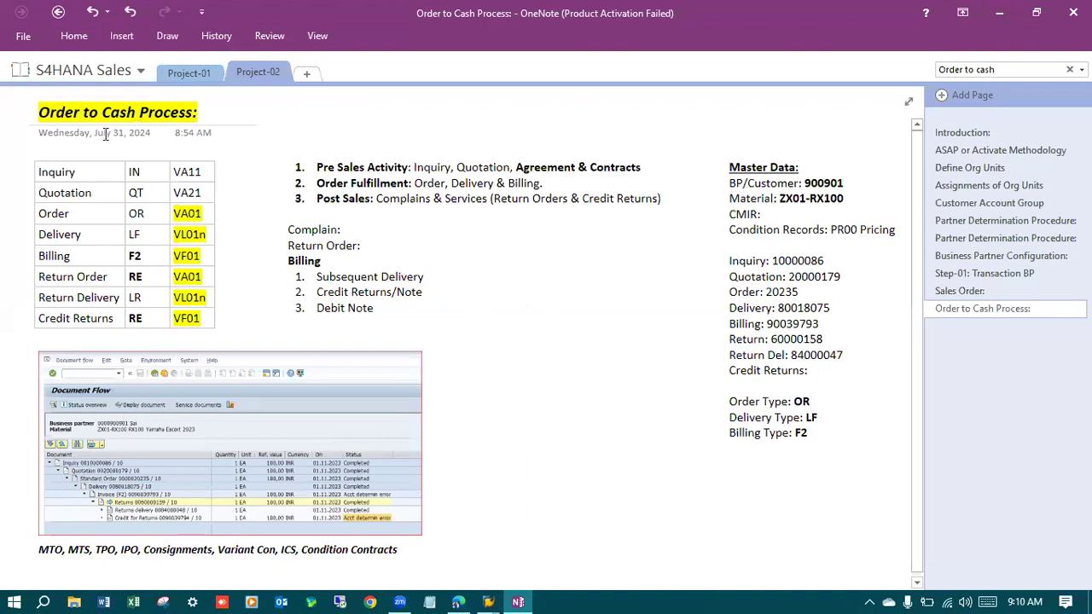
left_click_drag(39, 113, 198, 114)
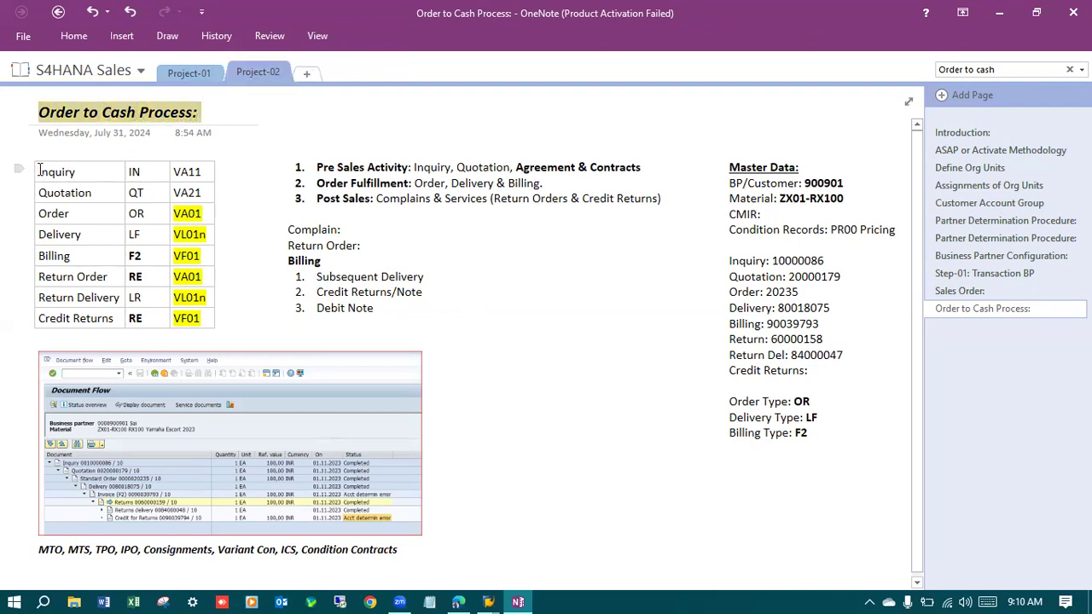
left_click_drag(41, 171, 78, 173)
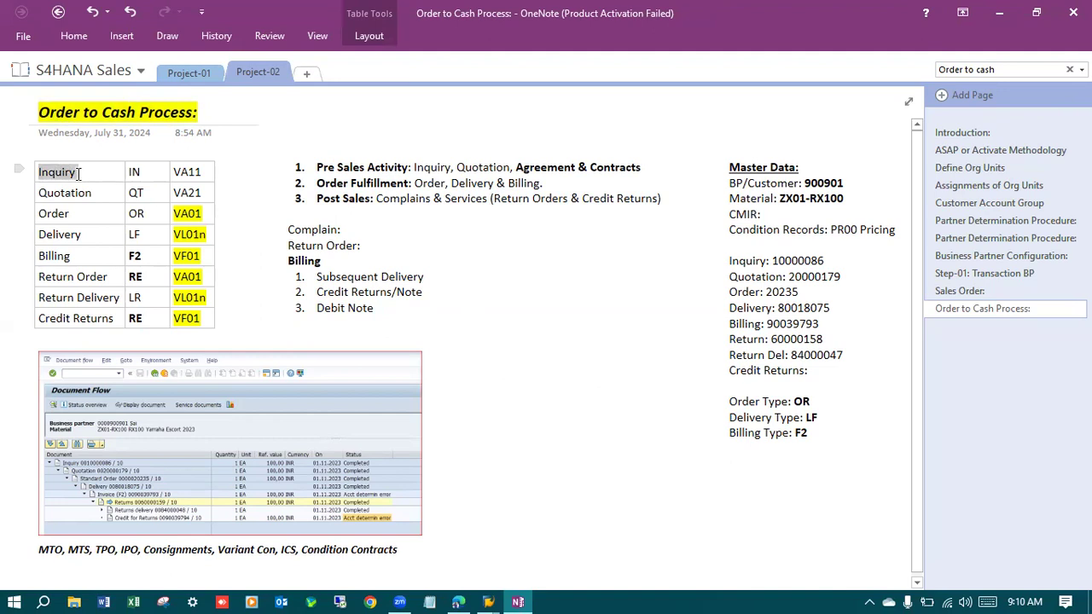
left_click(63, 193)
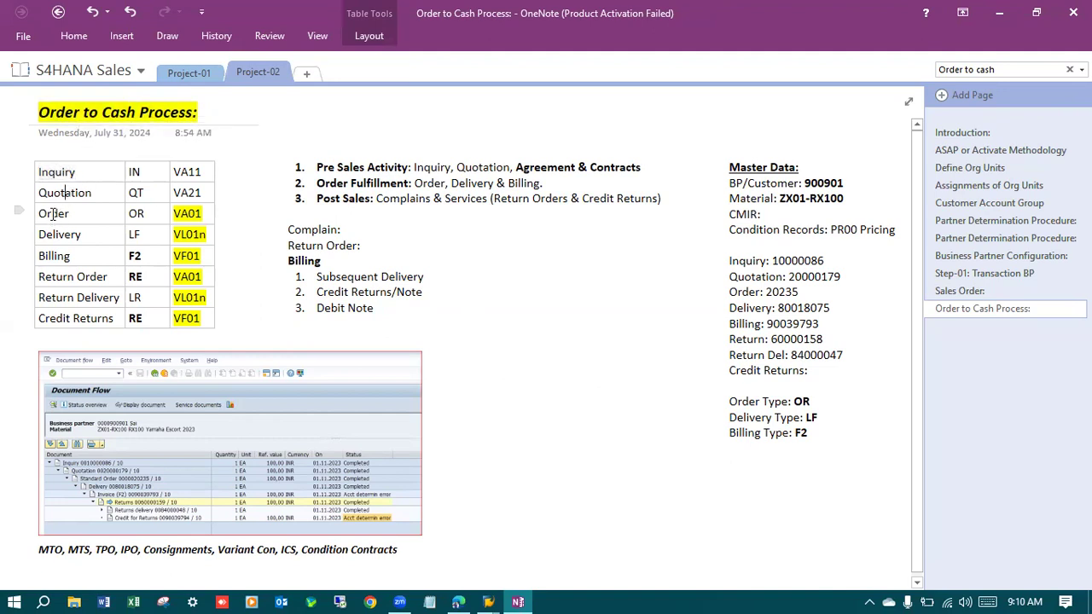
left_click(81, 256)
left_click_drag(40, 257, 86, 258)
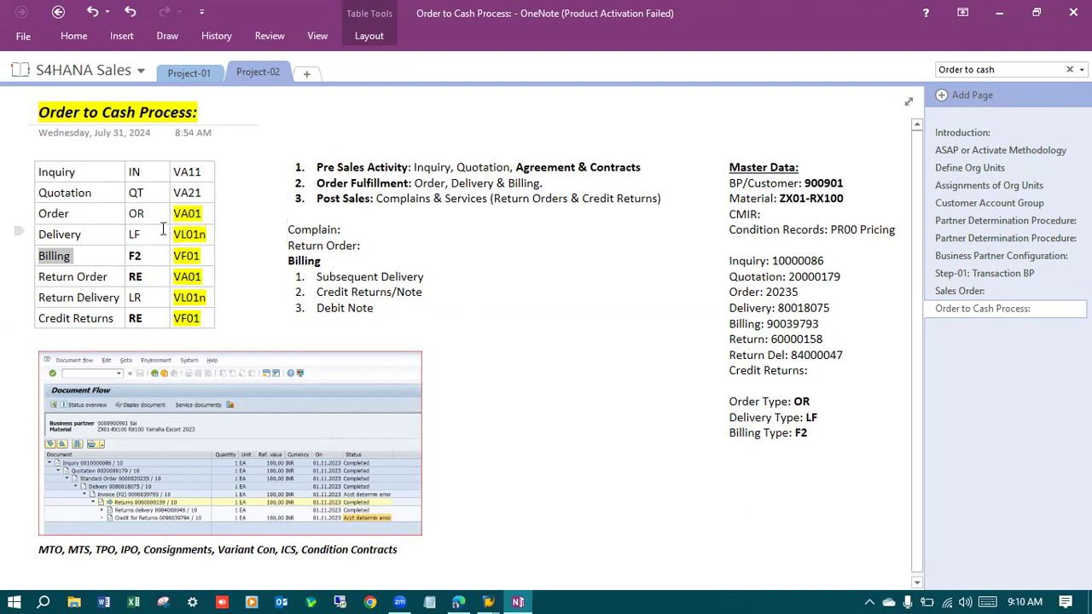
Examine the post-sales activities in the notes, covering complaints and services, return orders and credit returns.
left_click_drag(315, 198, 489, 203)
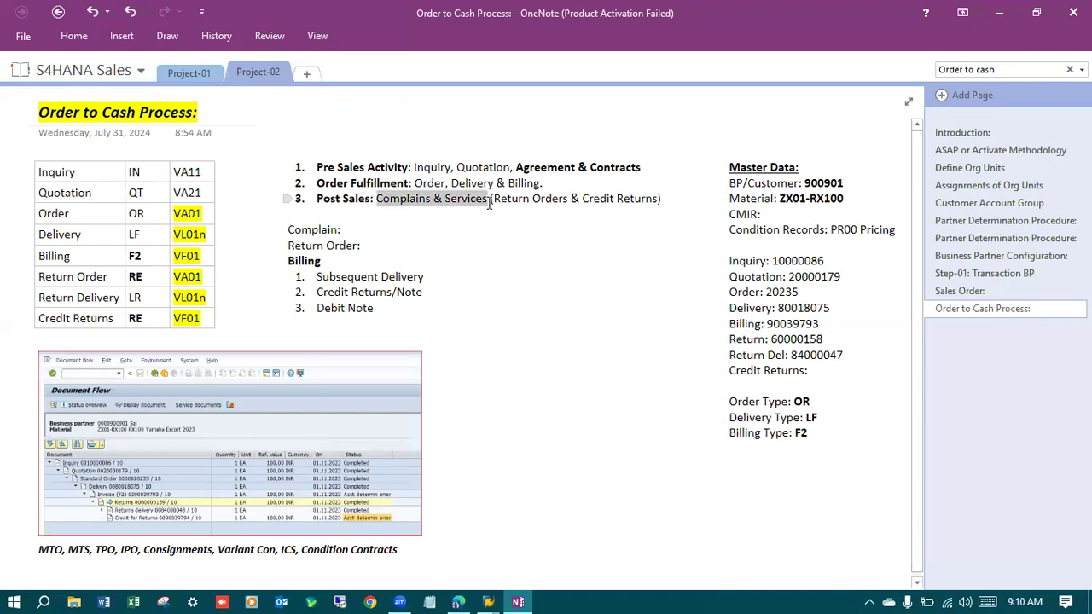
key("Down")
left_click_drag(495, 199, 568, 200)
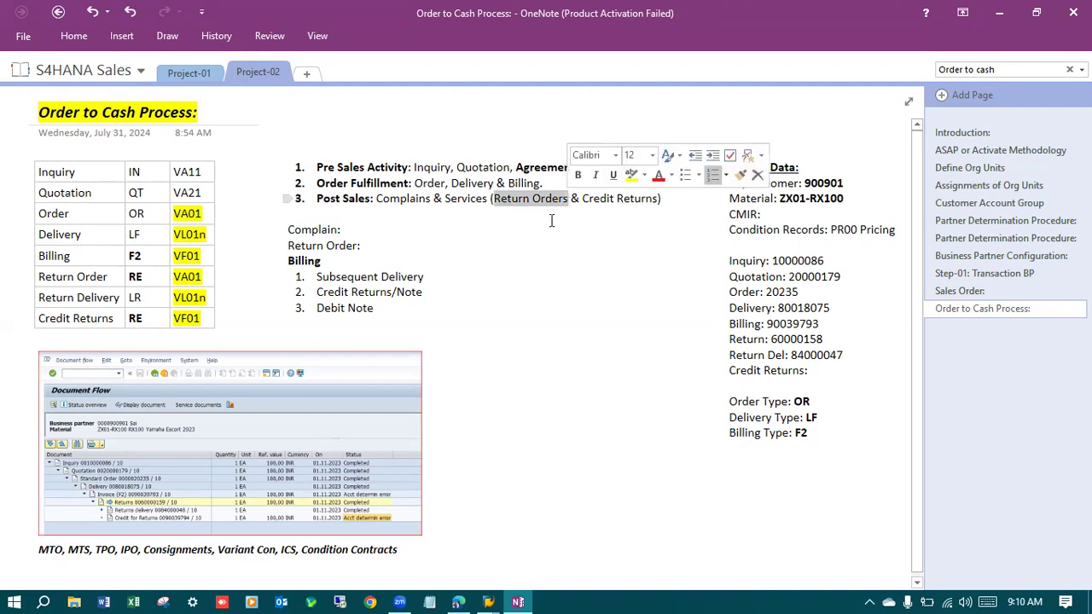
left_click(550, 213)
left_click_drag(493, 198, 662, 199)
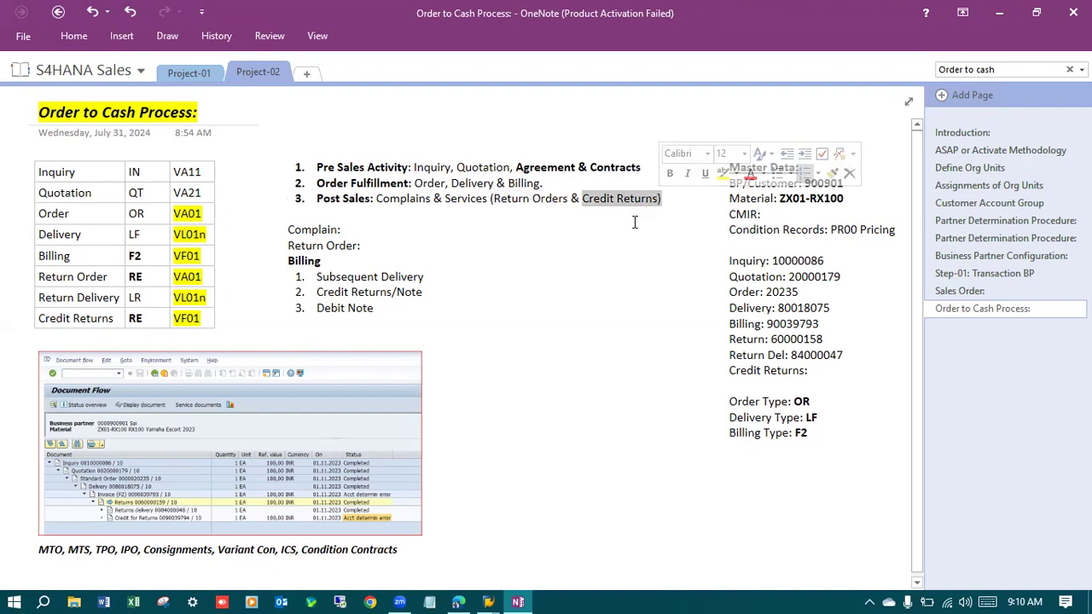
left_click(459, 219)
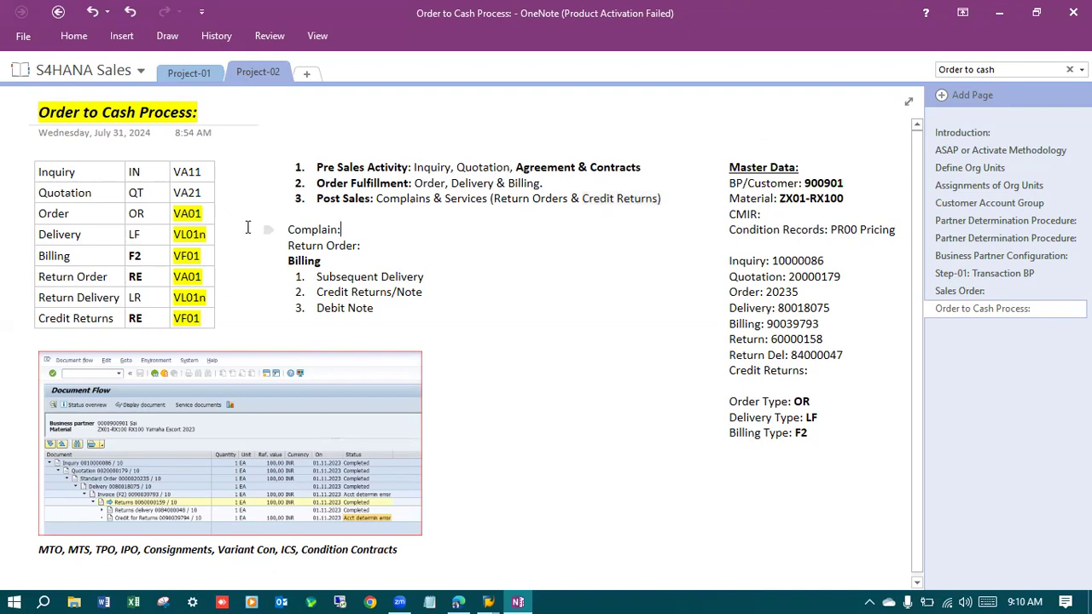
triple_click(57, 277)
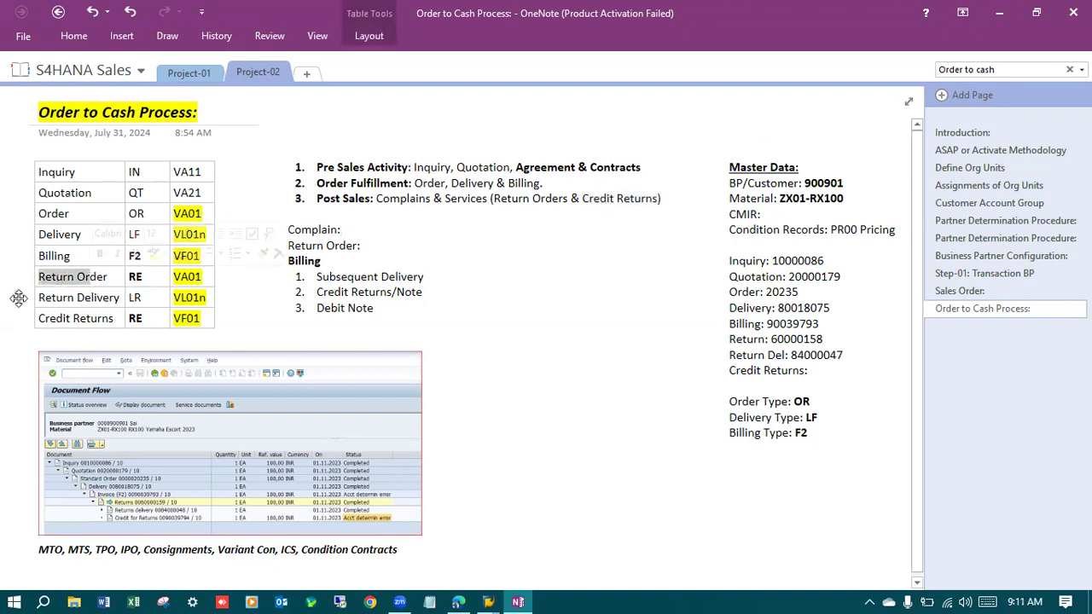
left_click_drag(43, 321, 120, 322)
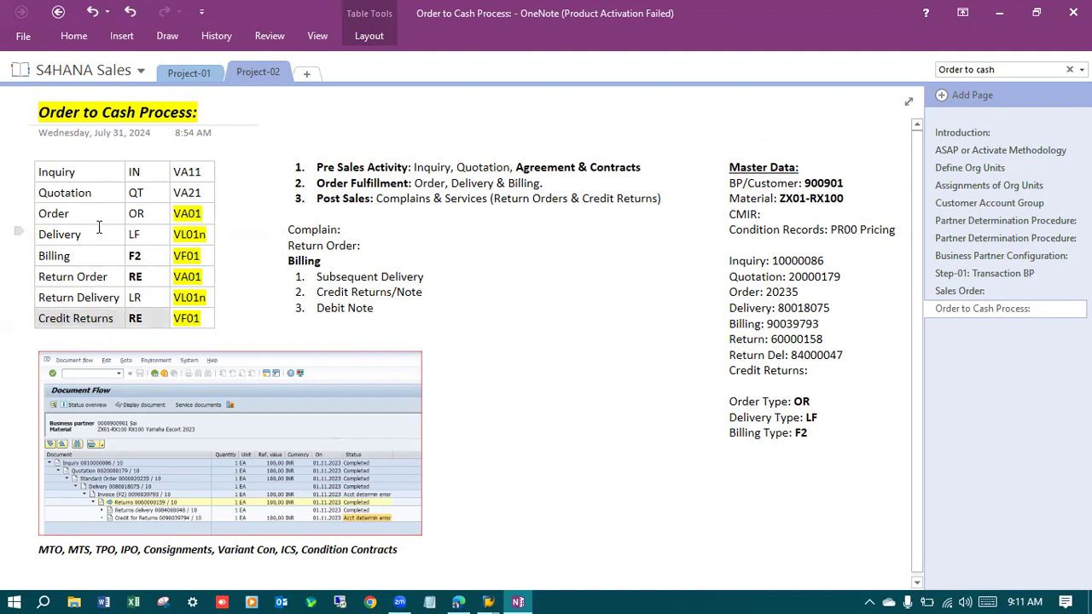
Switch to the second SAP session and leave the BP Role Groupings view for SAP Easy Access.
left_click(490, 600)
left_click(103, 47)
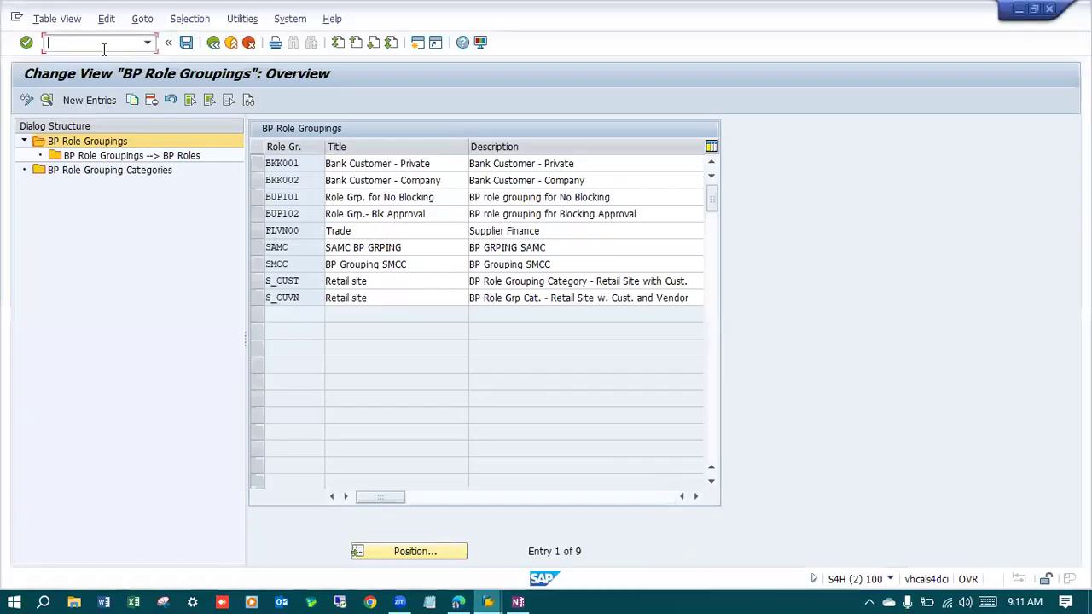
type("/n")
key("Return")
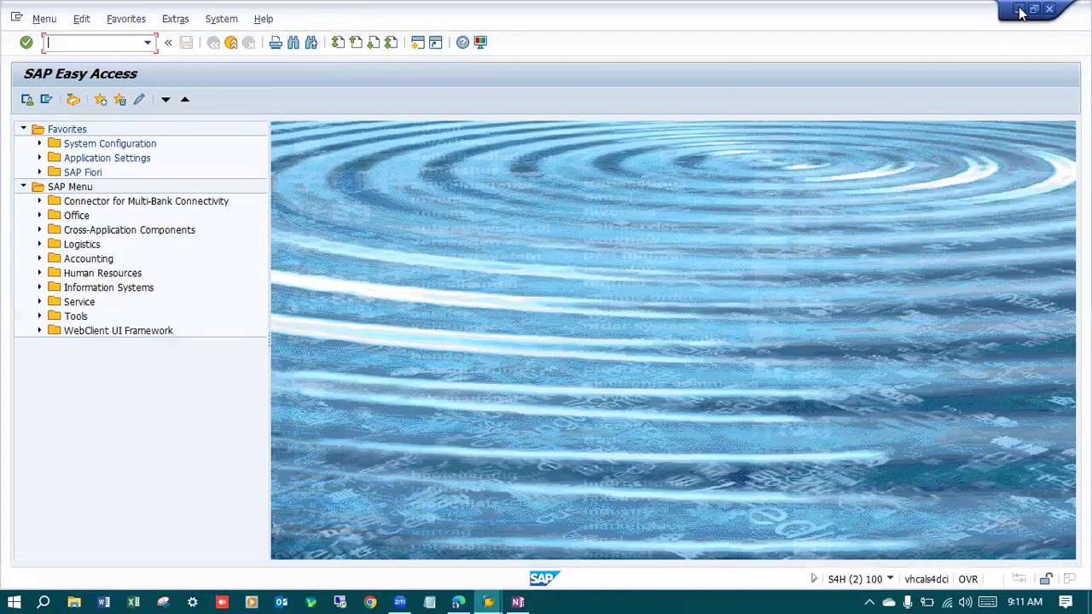
Return to the OneNote page and change the last digit of the BP/Customer number under Master Data to 3.
left_click(1018, 9)
left_click(855, 179)
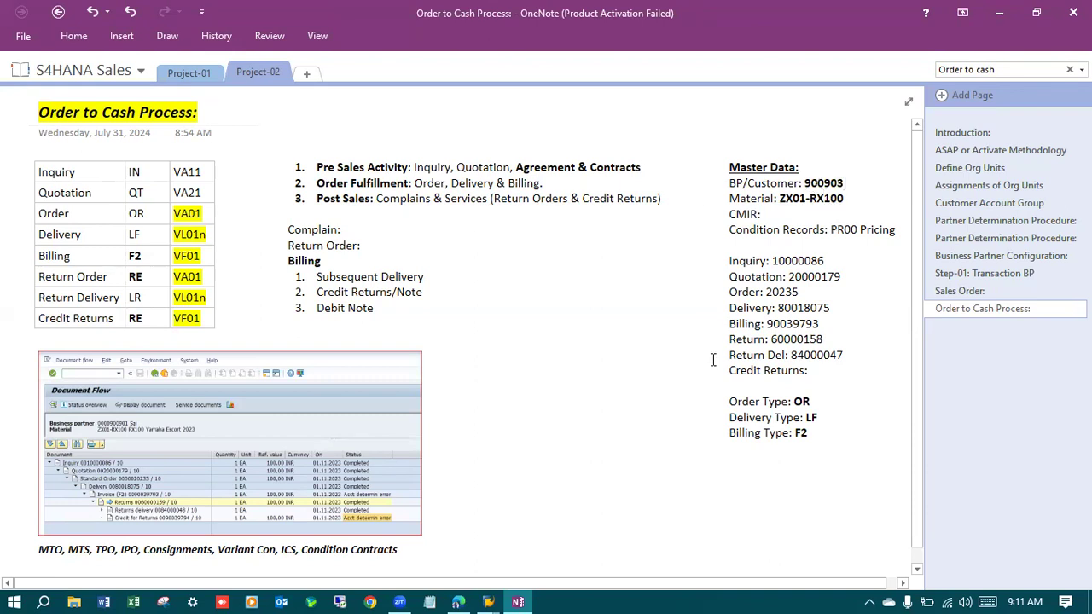
Switch to the second SAP session and run the VCUST customer list for sales organization 9200.
mouse_move(488, 600)
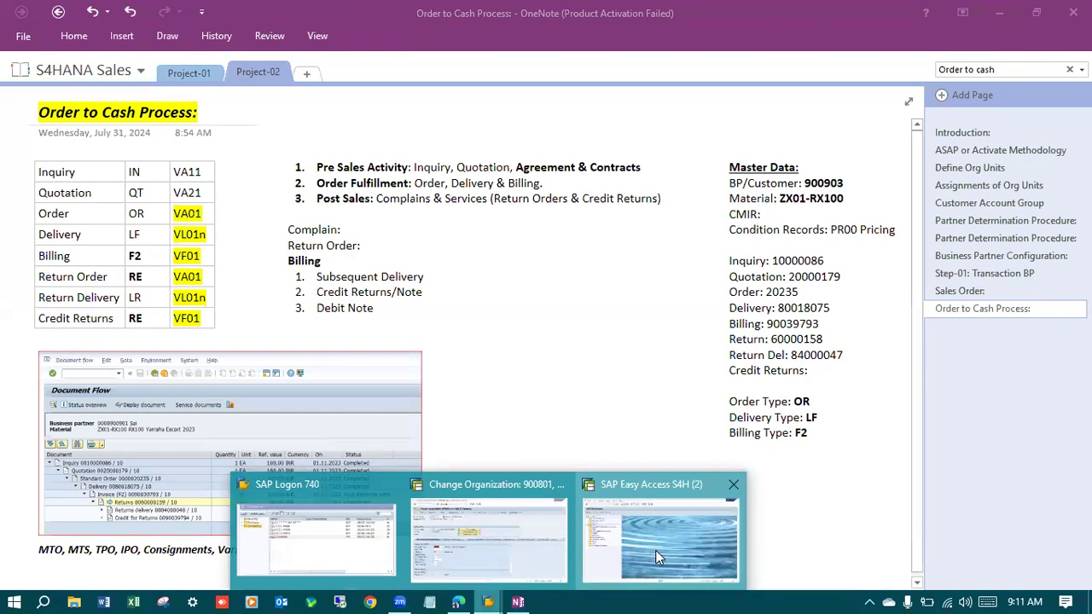
left_click(655, 550)
type("vc")
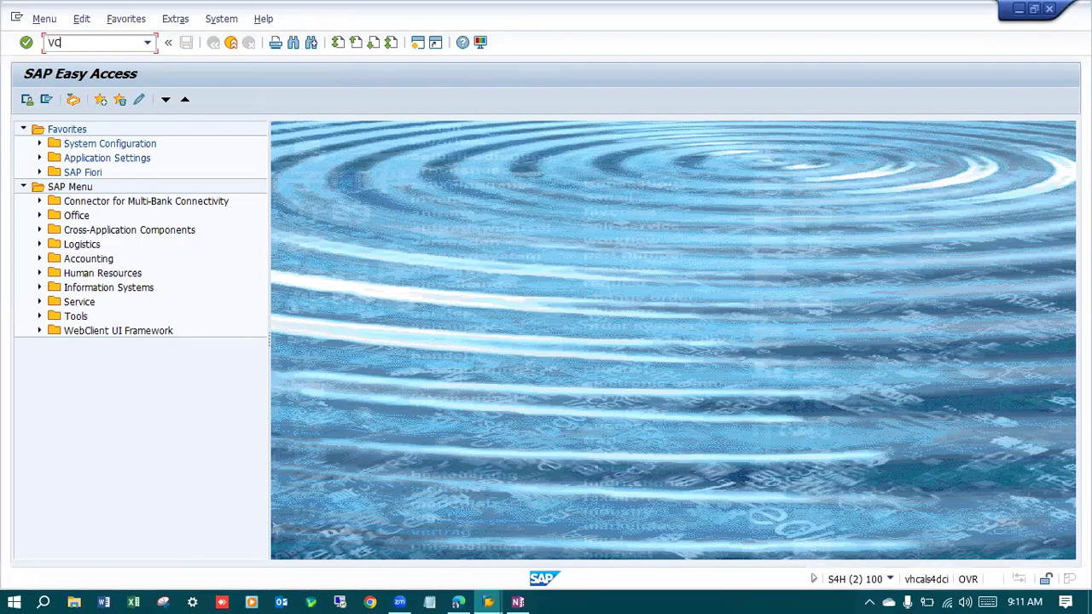
type("UST")
key("Return")
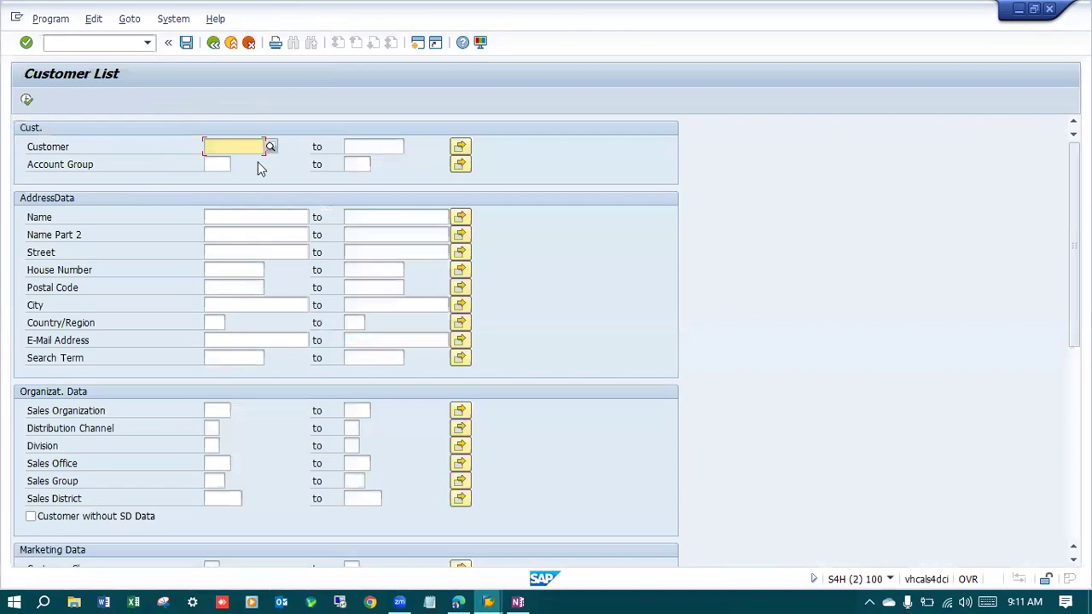
left_click(226, 417)
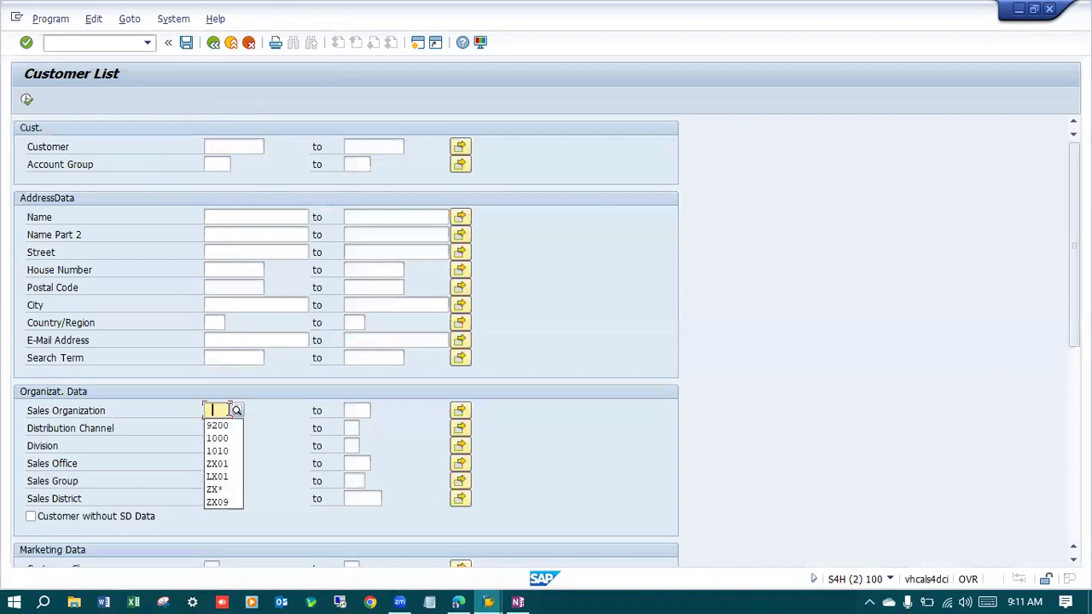
left_click(220, 424)
left_click(28, 97)
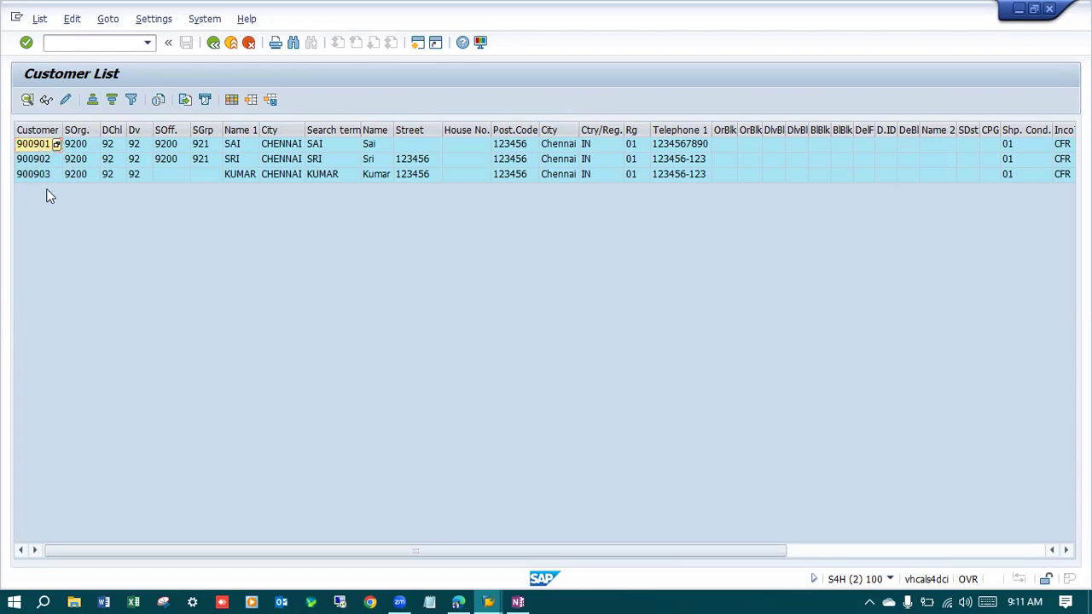
Switch to the OneNote page and clear the material value ZX01-RX100 under Master Data.
key("alt+Tab")
left_click(845, 197)
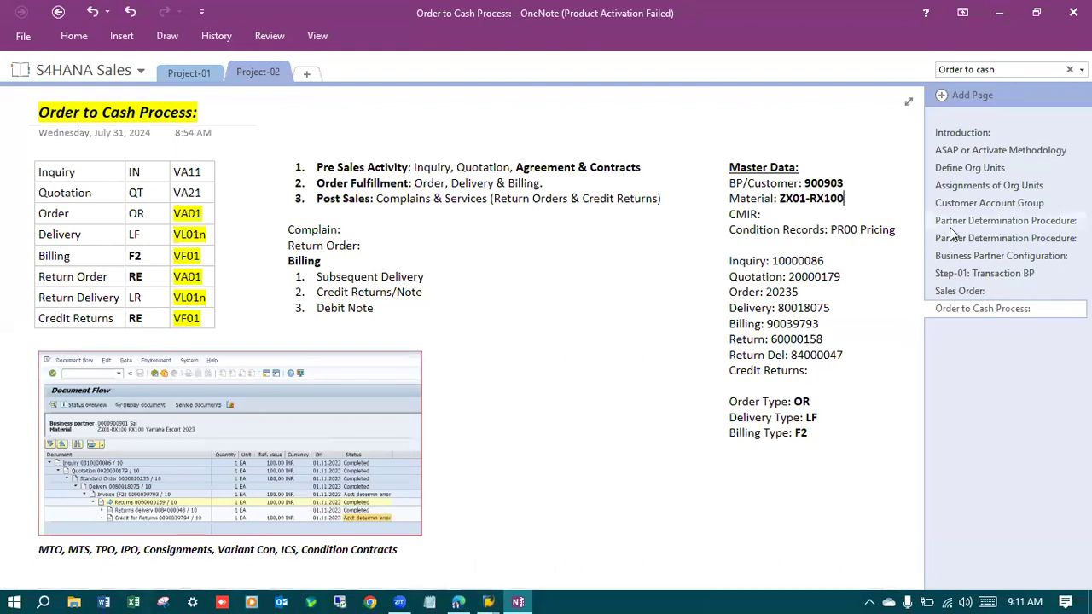
key("BackSpace")
key("BackSpace")
key("BackSpace")
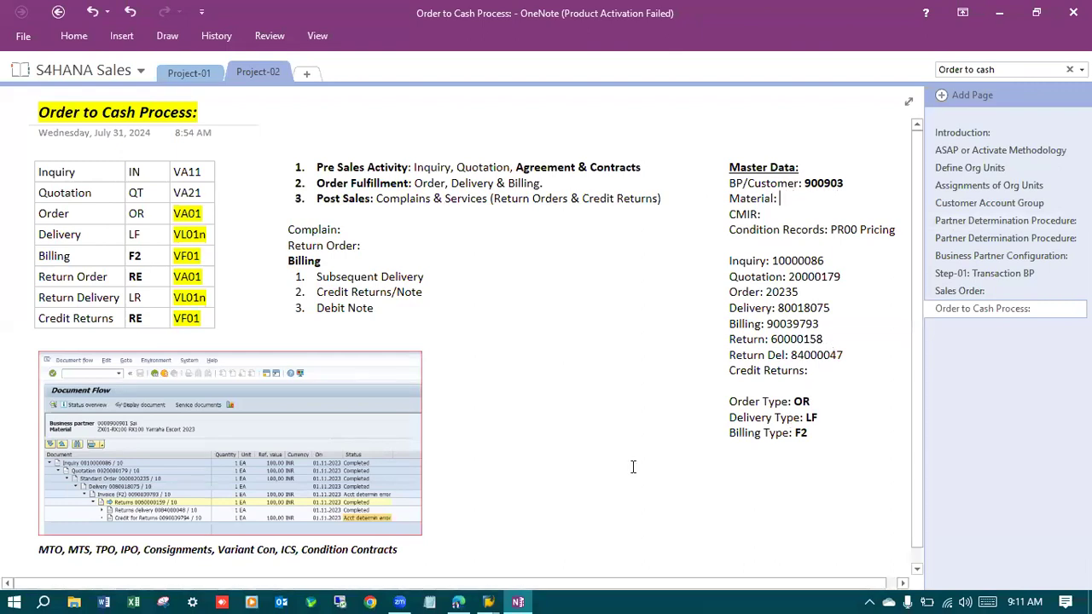
Switch to the second SAP session, open the MMBE stock overview and try to run it for plant 9200.
left_click(488, 603)
left_click(674, 546)
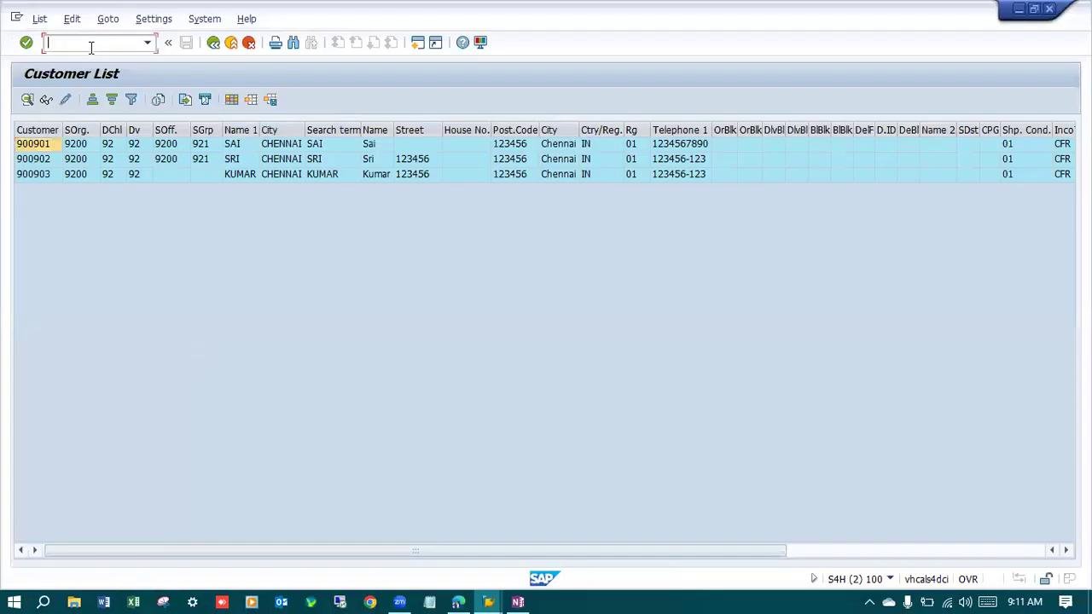
left_click(89, 47)
type("/nMMBE")
key("Return")
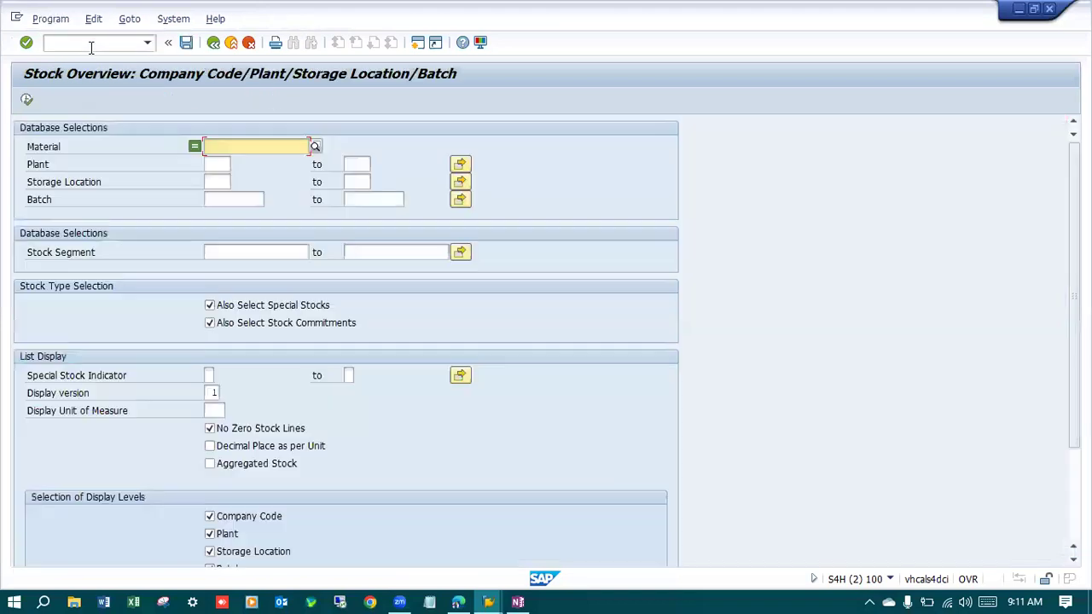
left_click(214, 163)
left_click(220, 168)
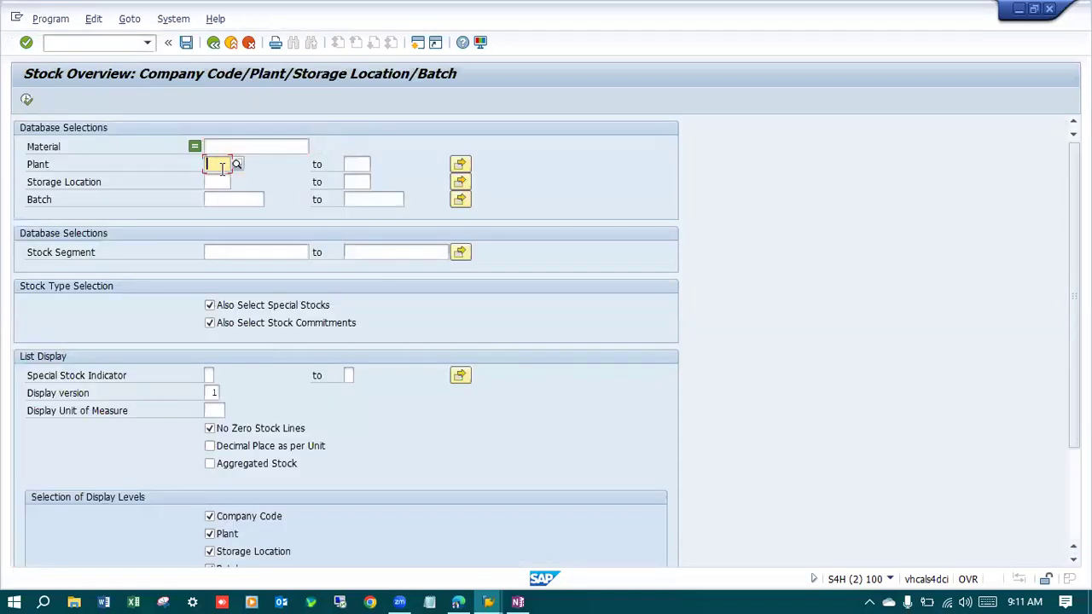
type("9200")
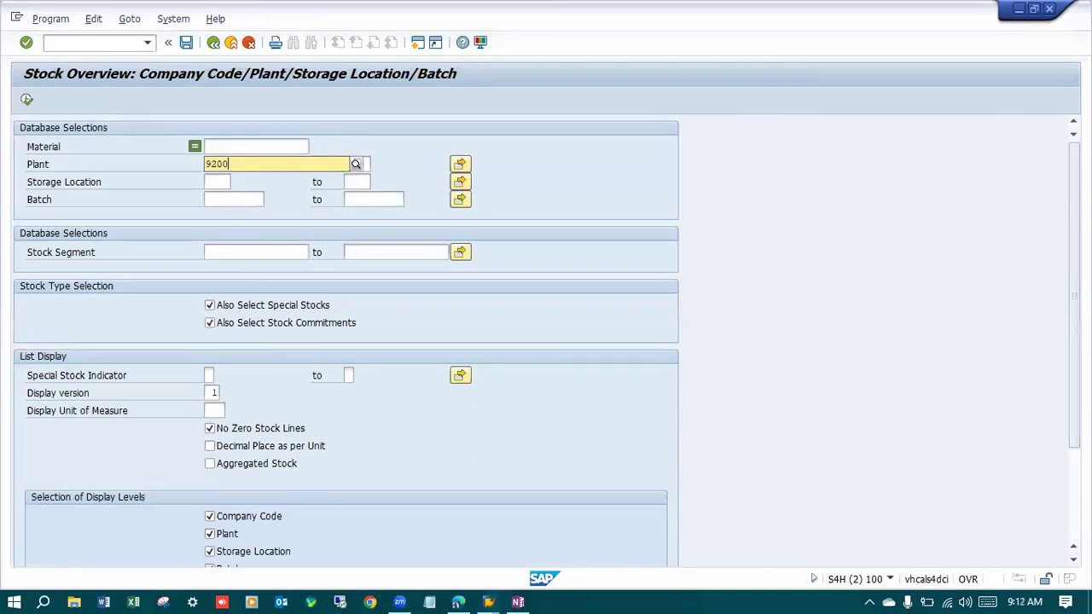
left_click(27, 99)
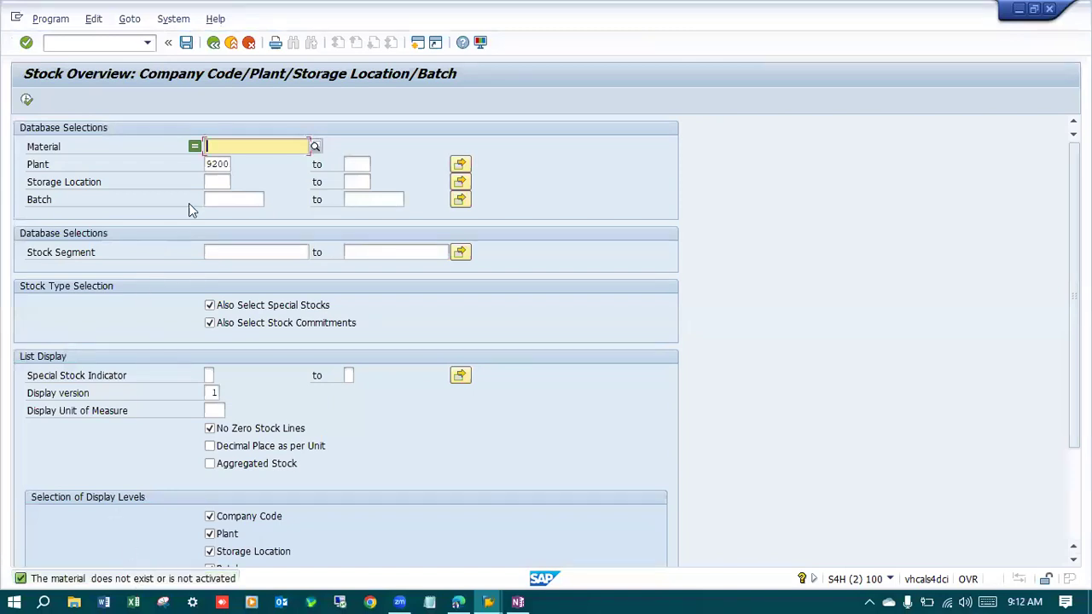
Try to run the stock overview for plant 9200 with ** as the material.
type("**")
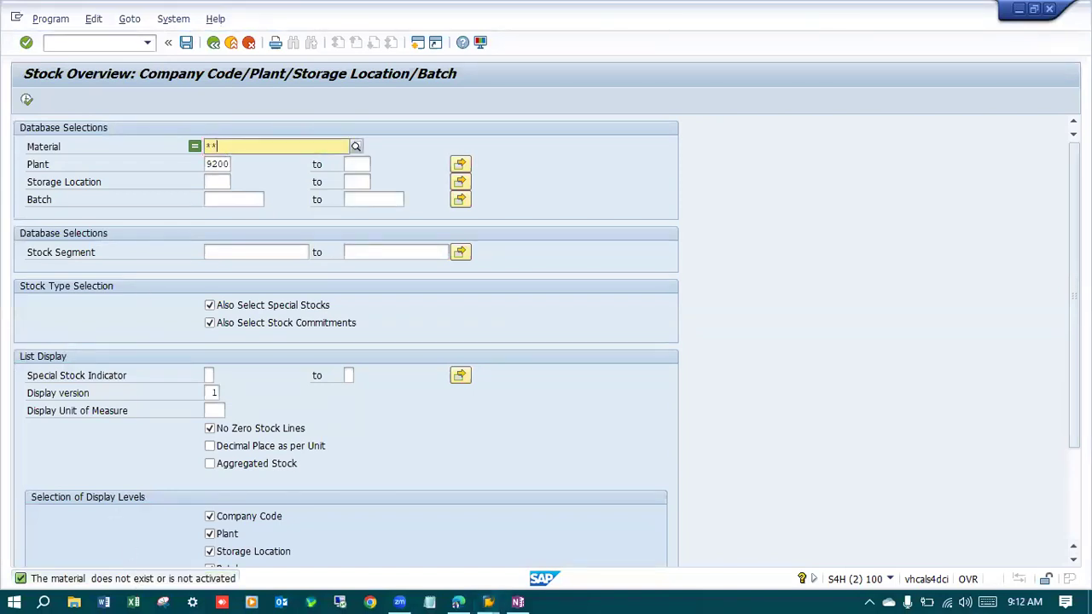
key("Return")
left_click(28, 101)
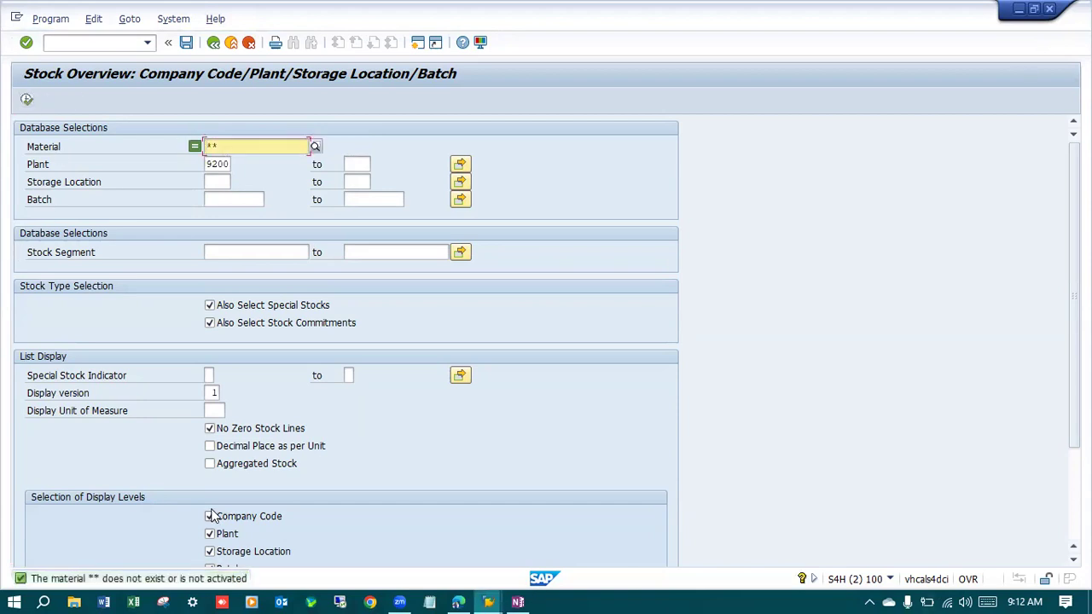
Switch to OneNote and copy material number P125 from the Sales Order page into the Material line of the Order to Cash Process page.
left_click(517, 599)
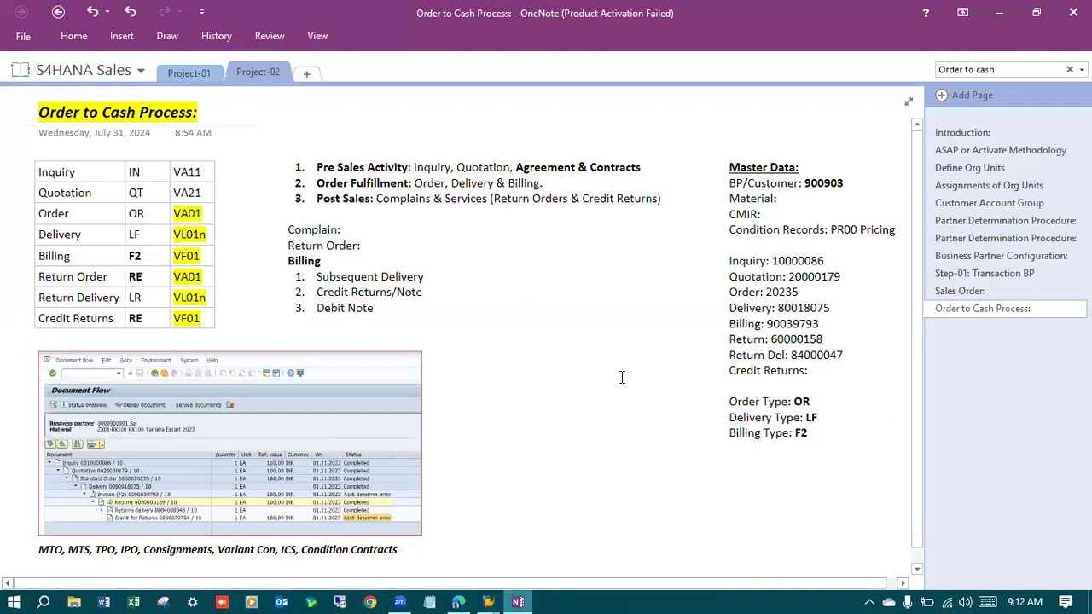
left_click(975, 291)
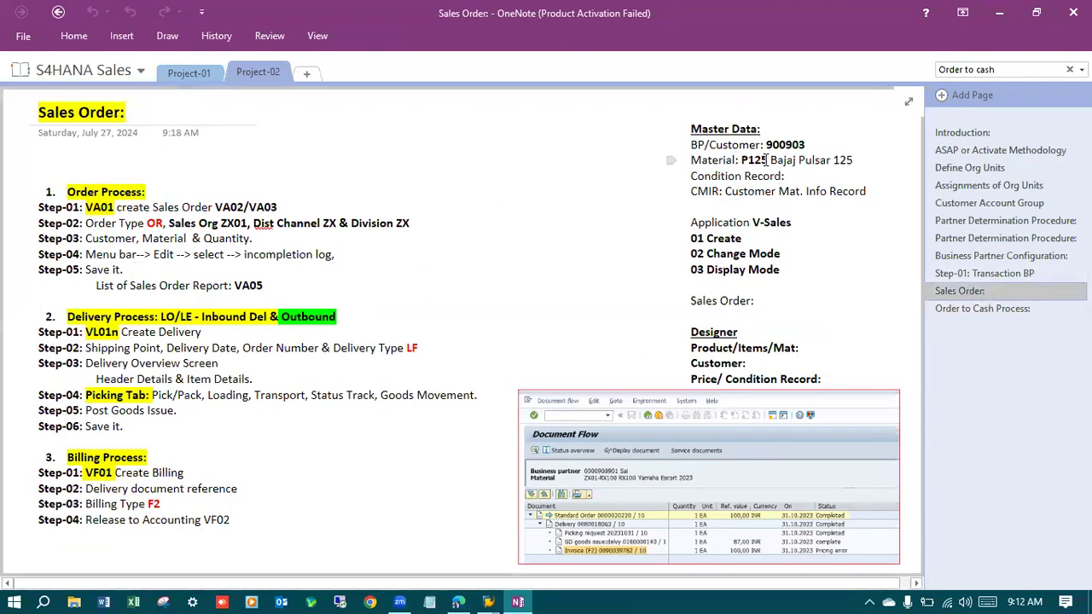
left_click_drag(765, 159, 744, 159)
key("ctrl+c")
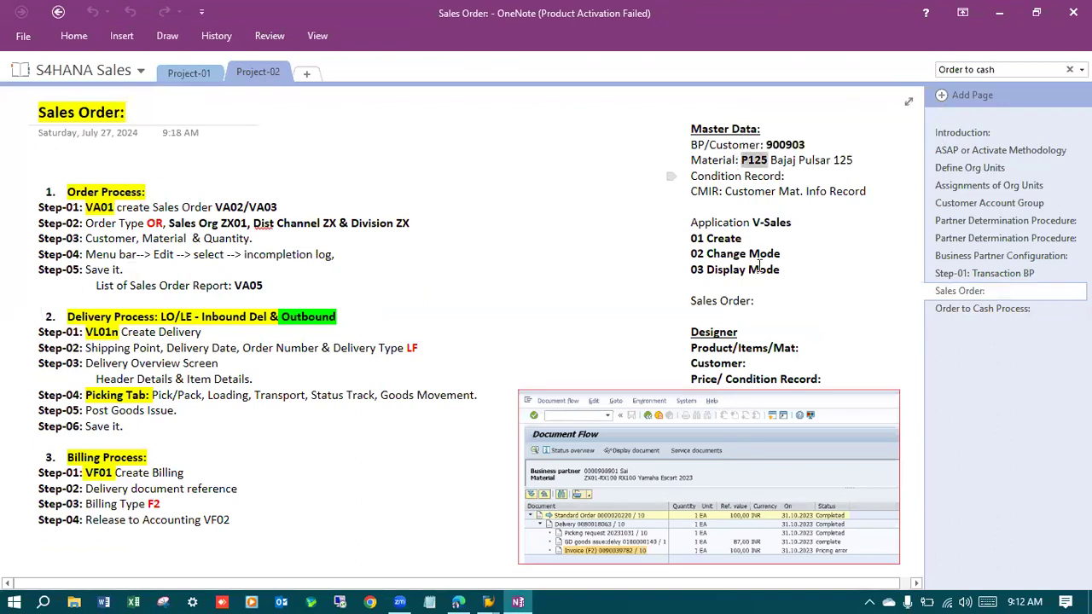
left_click(1027, 308)
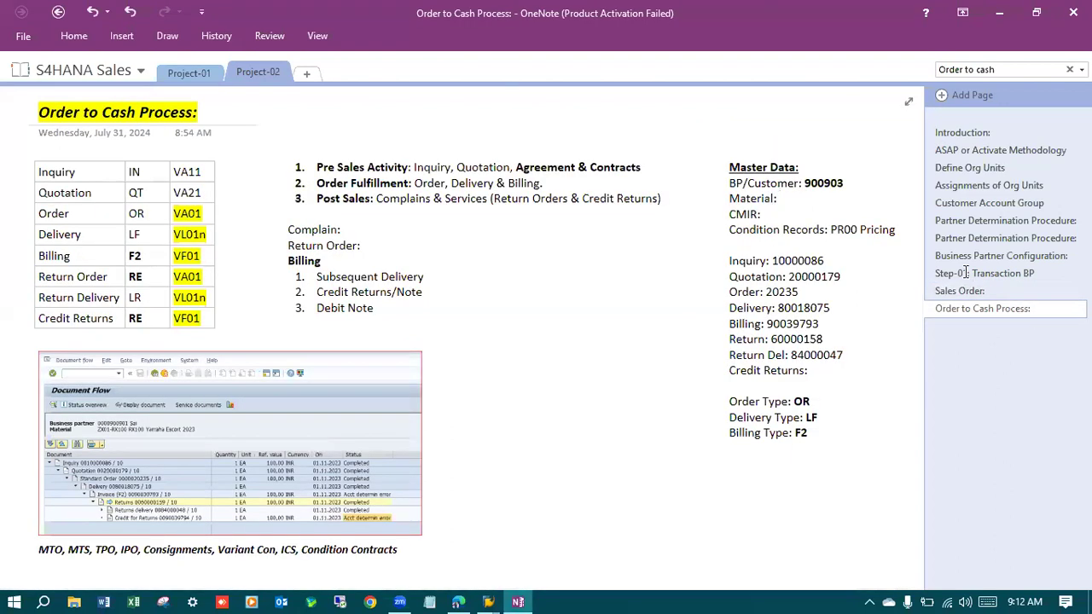
left_click(805, 200)
key("ctrl+v")
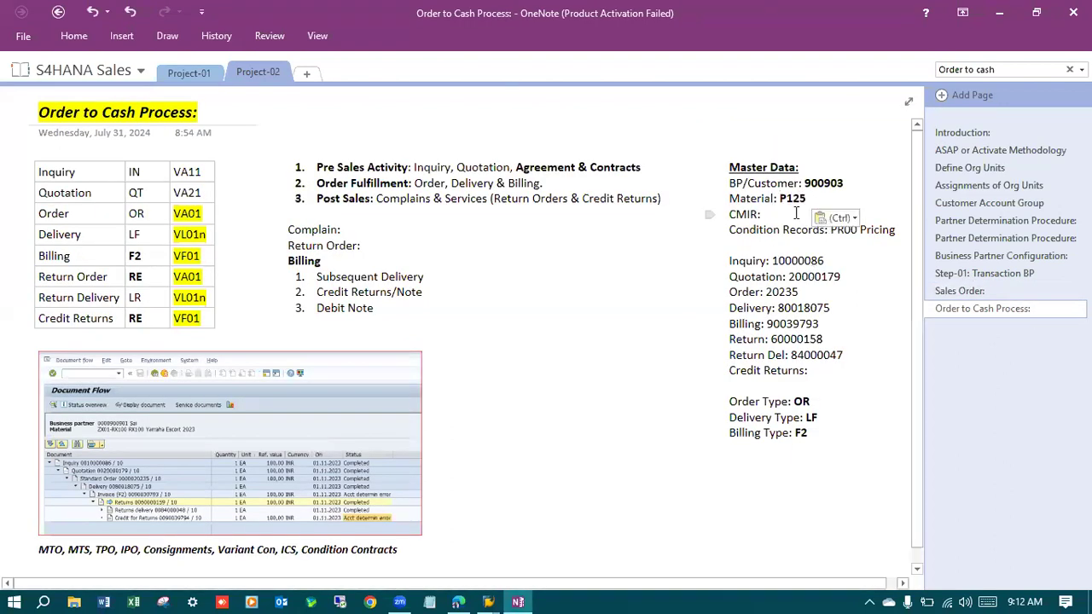
Switch to SAP and run the stock overview for material P125 in plant 9200.
left_click(488, 599)
key("ctrl+v")
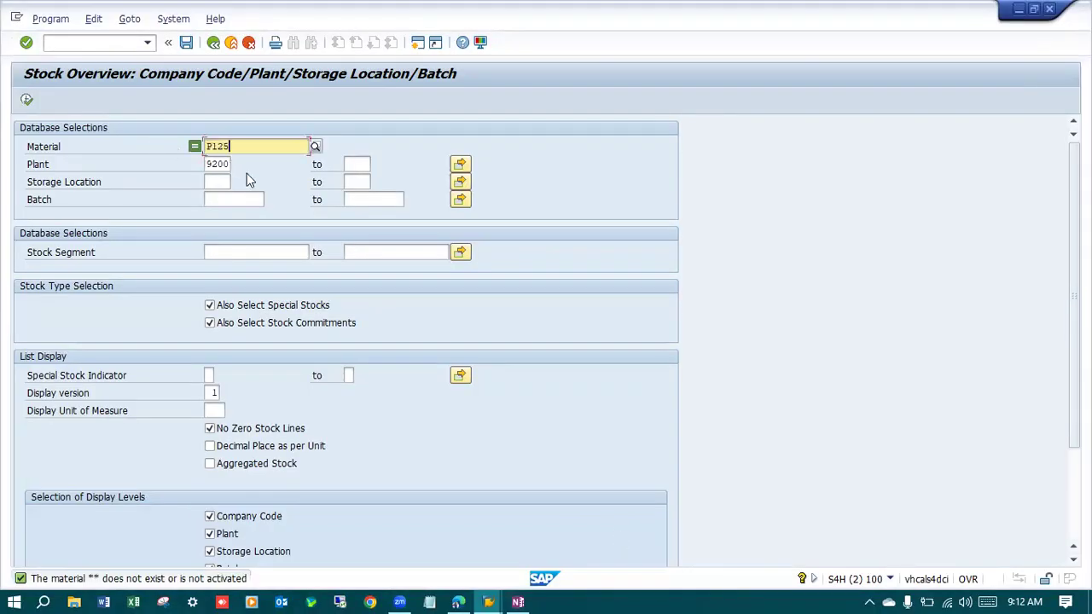
left_click(26, 99)
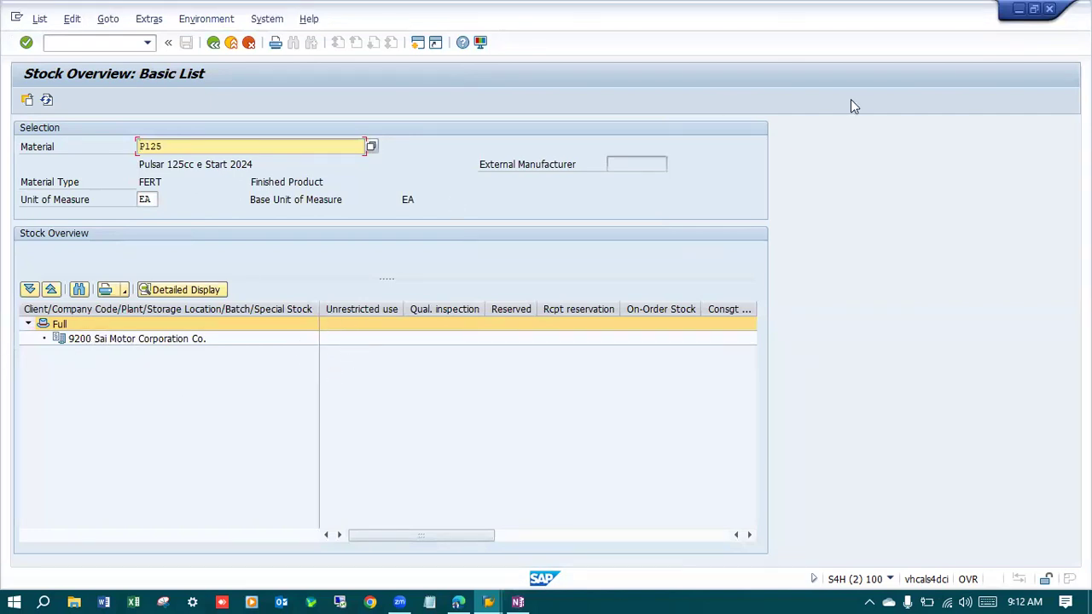
Return to the OneNote Order to Cash Process page and make PR00 bold in the Condition Records line.
left_click(1017, 10)
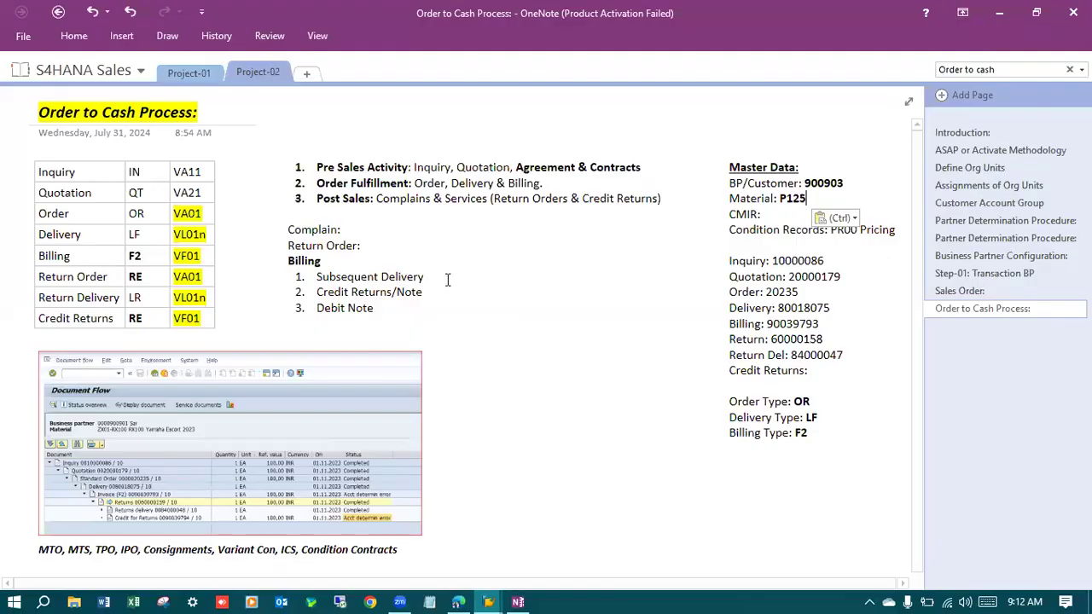
left_click(770, 215)
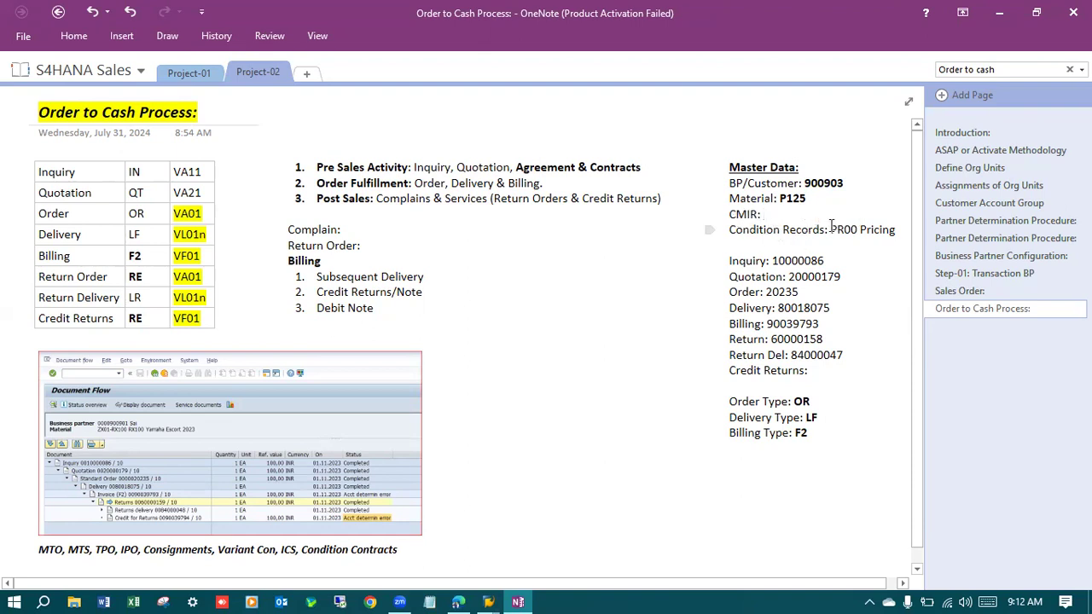
left_click_drag(832, 229, 855, 228)
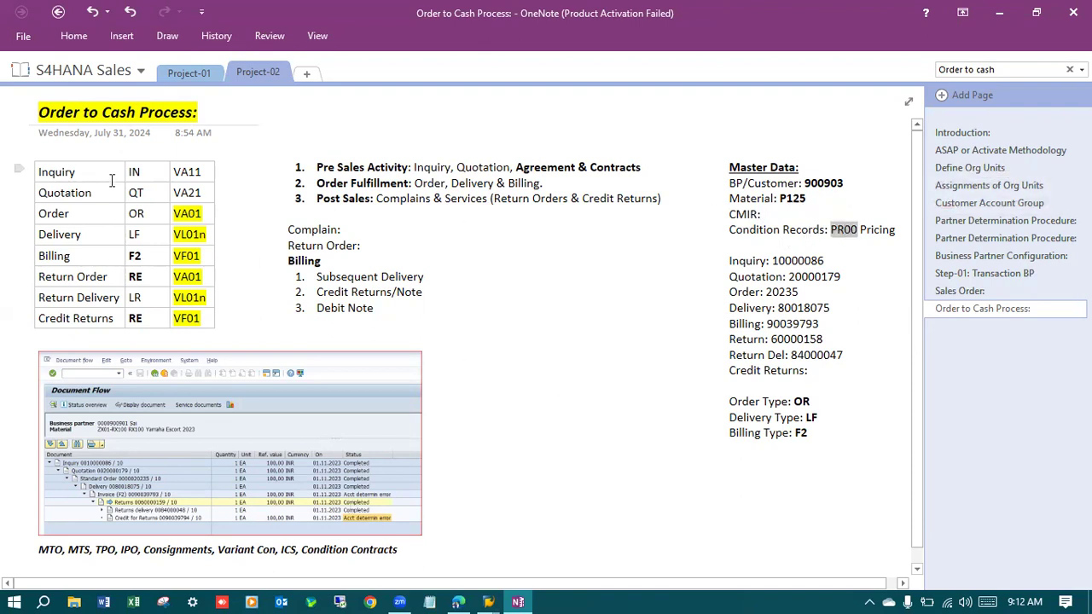
left_click(840, 263)
double_click(844, 230)
key("ctrl+b")
left_click(838, 255)
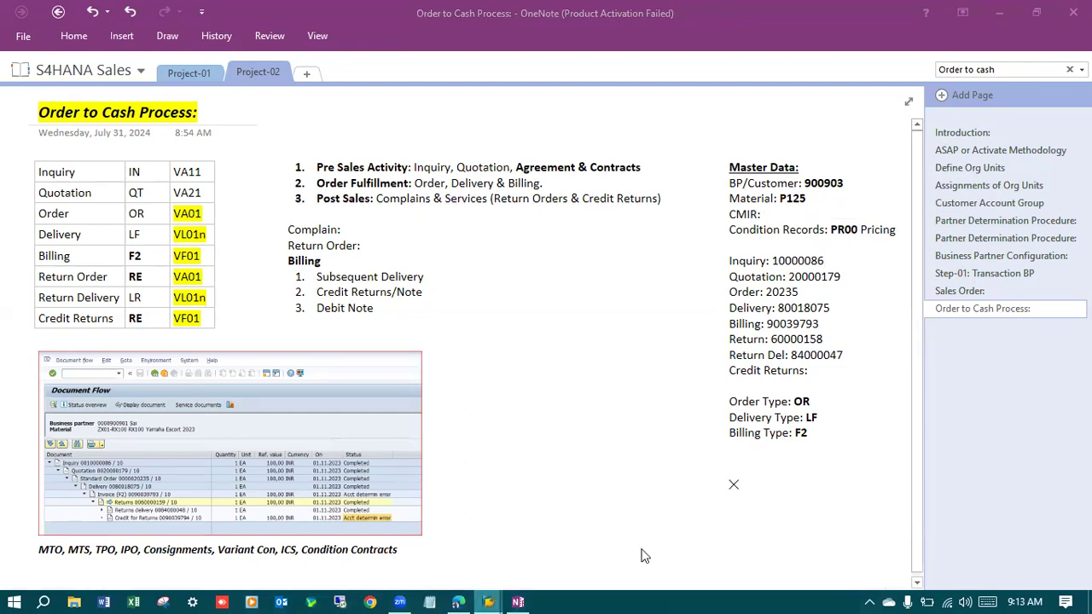
Switch to SAP and open transaction VA11 for creating an inquiry, leaving it for the OneNote page.
left_click(492, 600)
type("/nVA11")
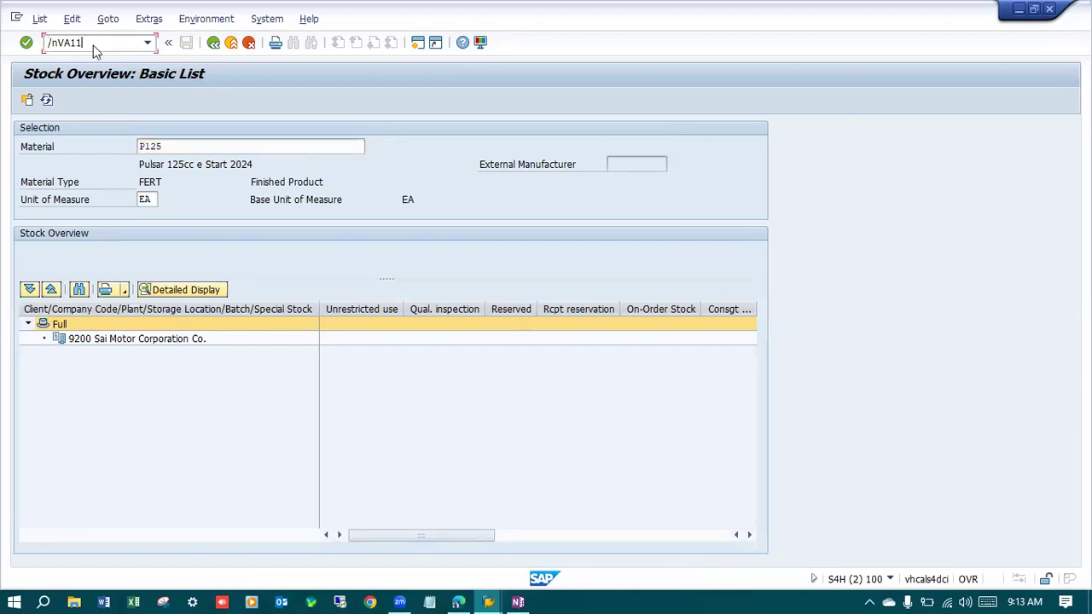
key("Return")
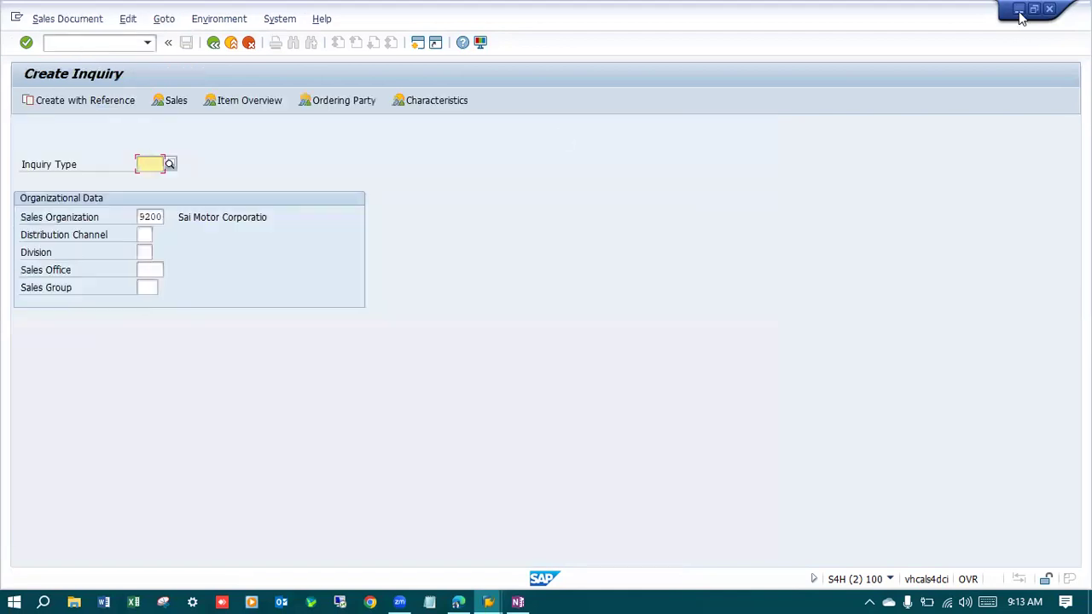
left_click(1019, 11)
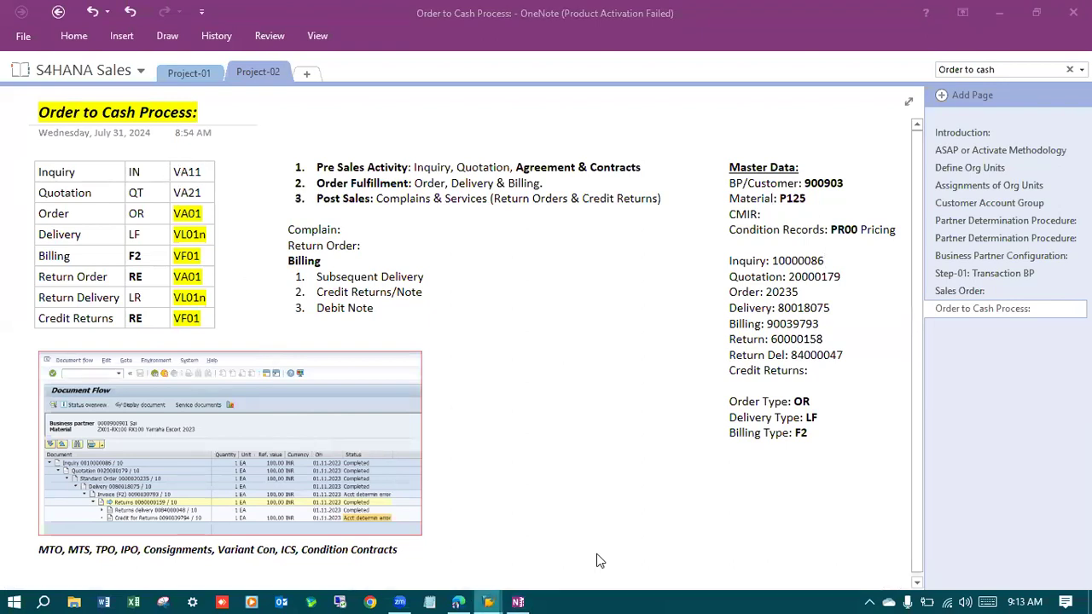
Return to SAP Easy Access and open VA11 - Create among the Inquiry transactions for sales under Logistics, Sales and Distribution.
left_click(488, 602)
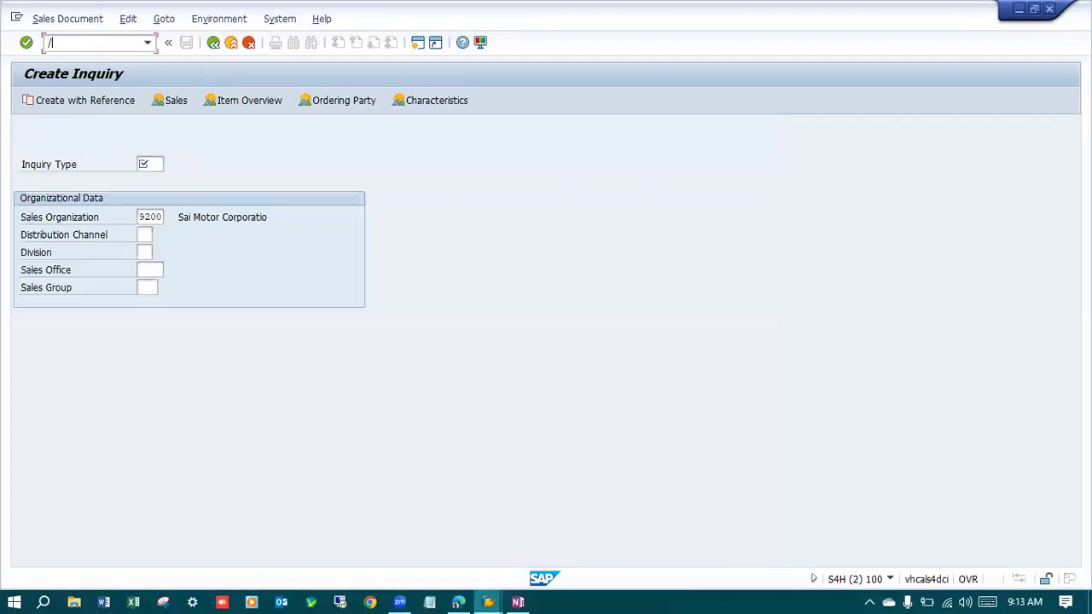
key("Return")
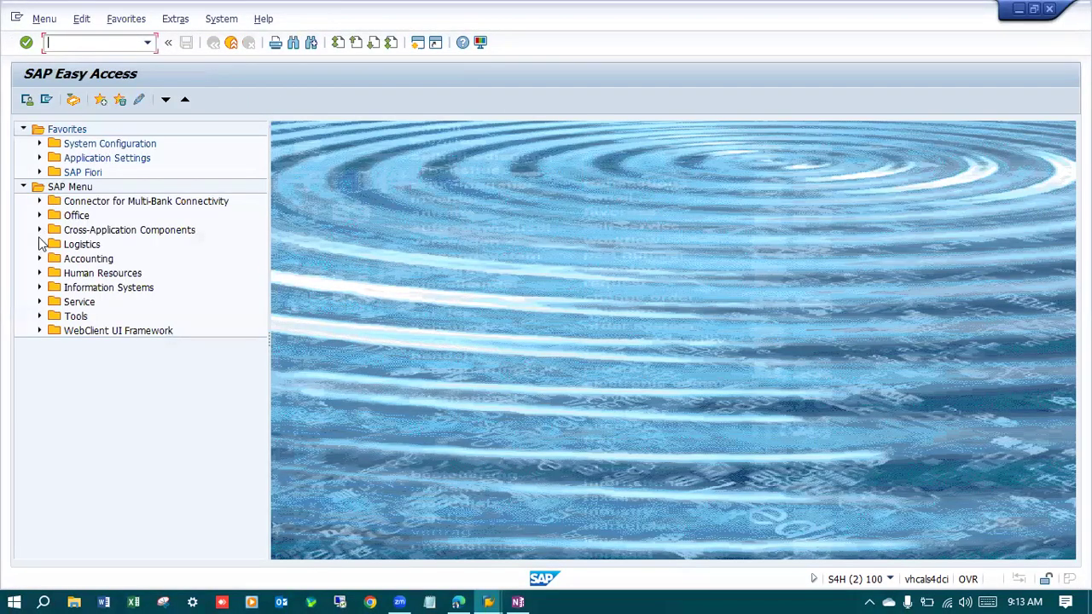
left_click(40, 245)
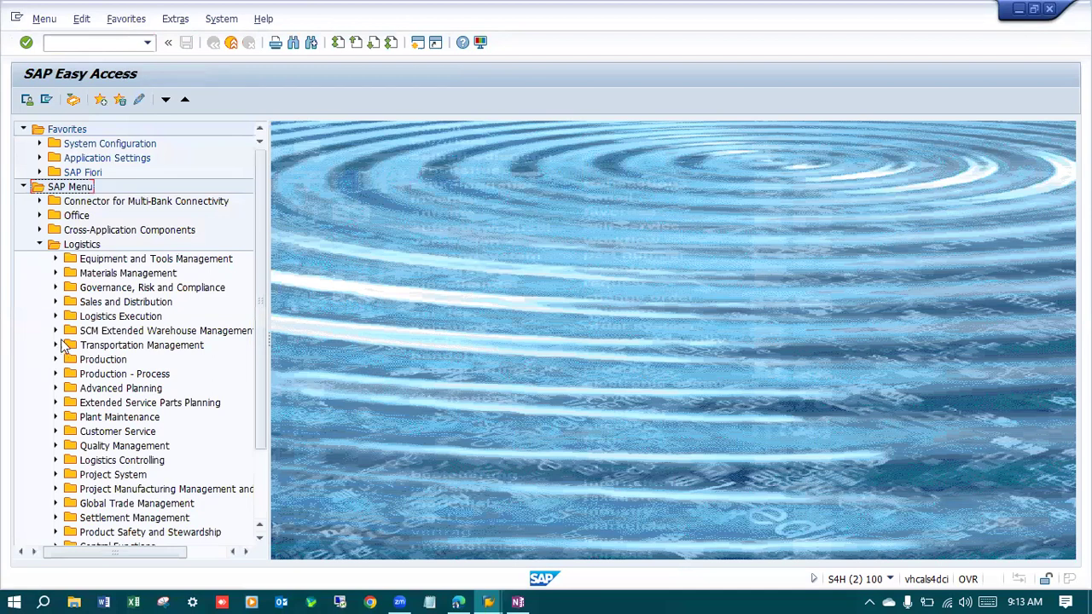
left_click(55, 302)
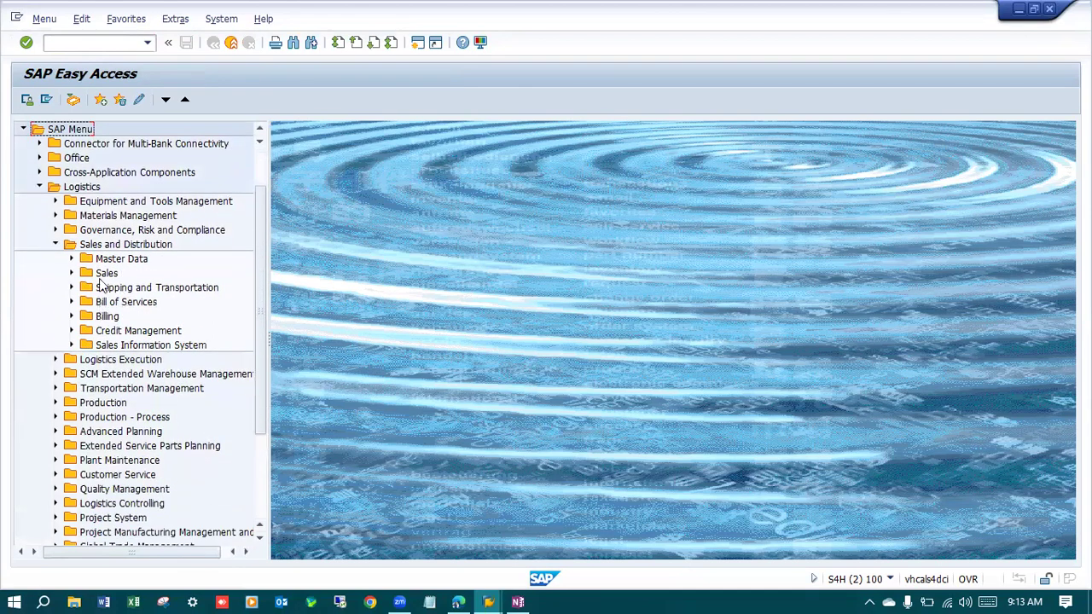
left_click(73, 259)
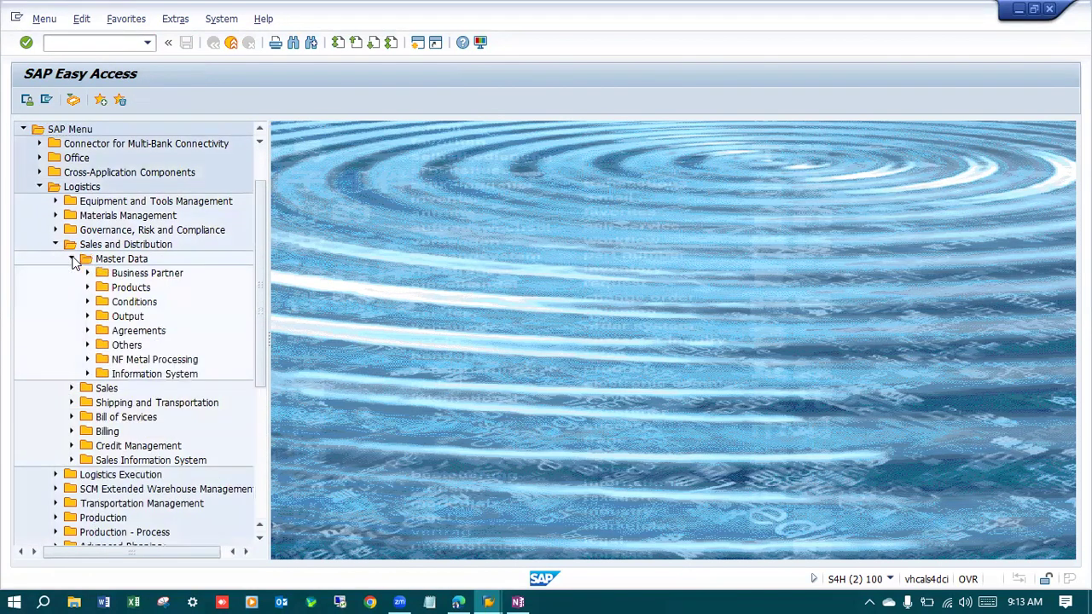
left_click(73, 260)
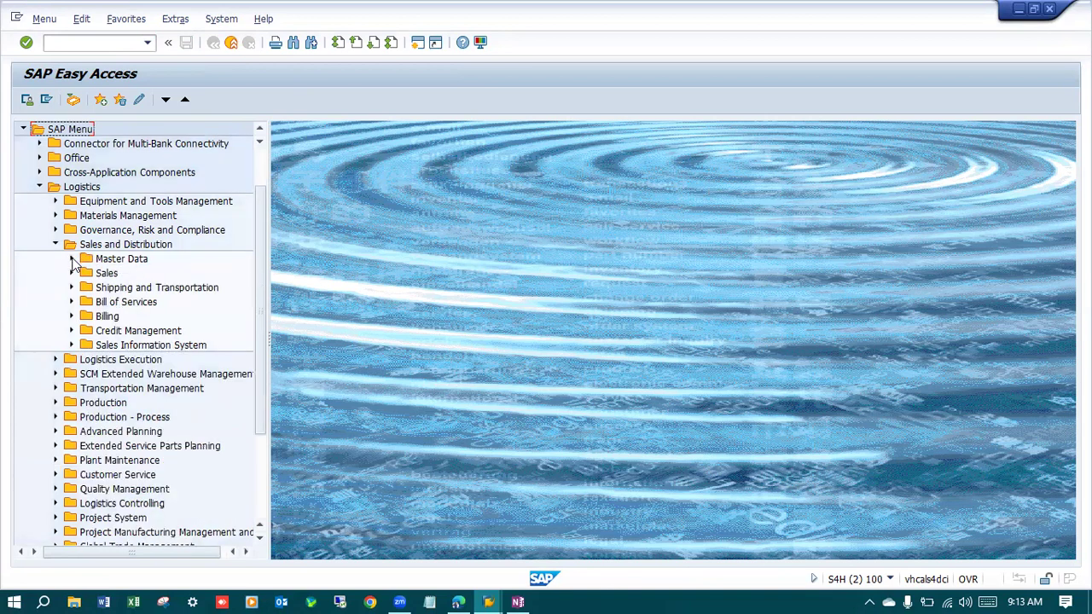
left_click(72, 273)
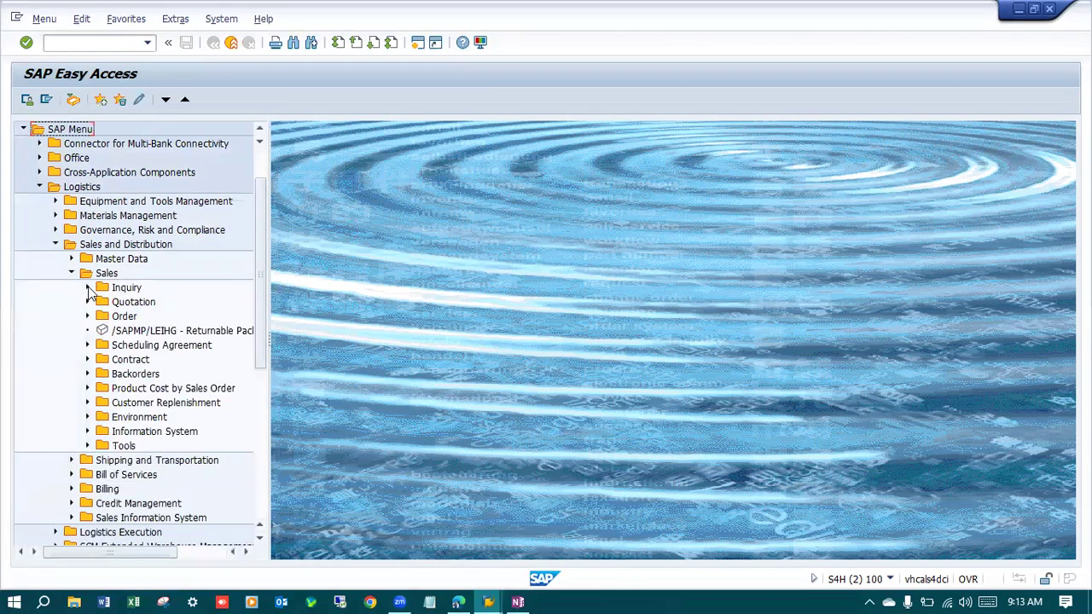
left_click(88, 287)
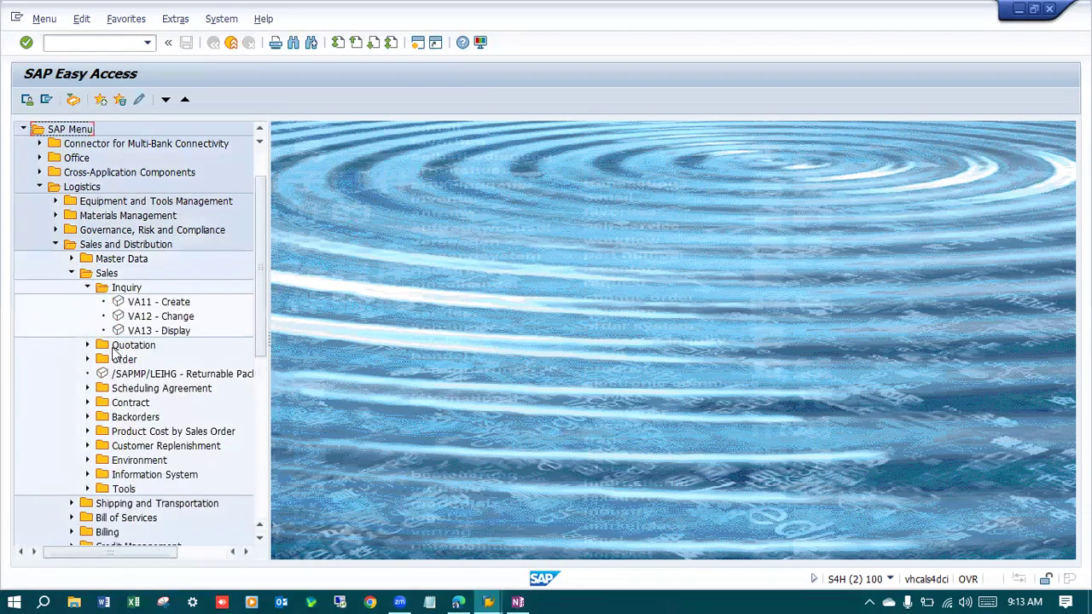
double_click(154, 305)
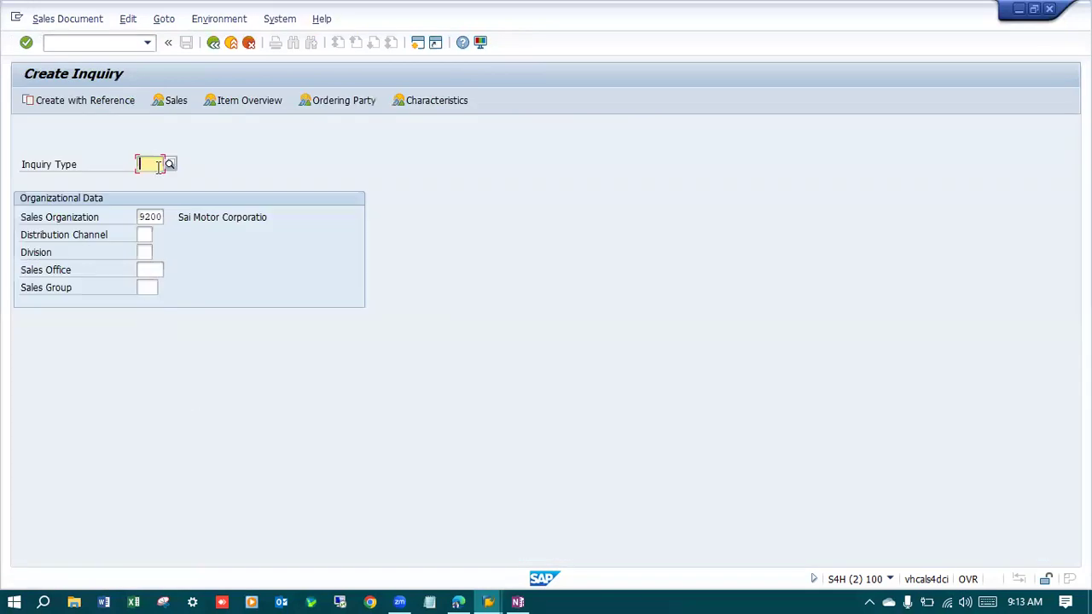
Start an inquiry of type IN with distribution channel 92 and division 92 for sales organization 9200.
type("IN")
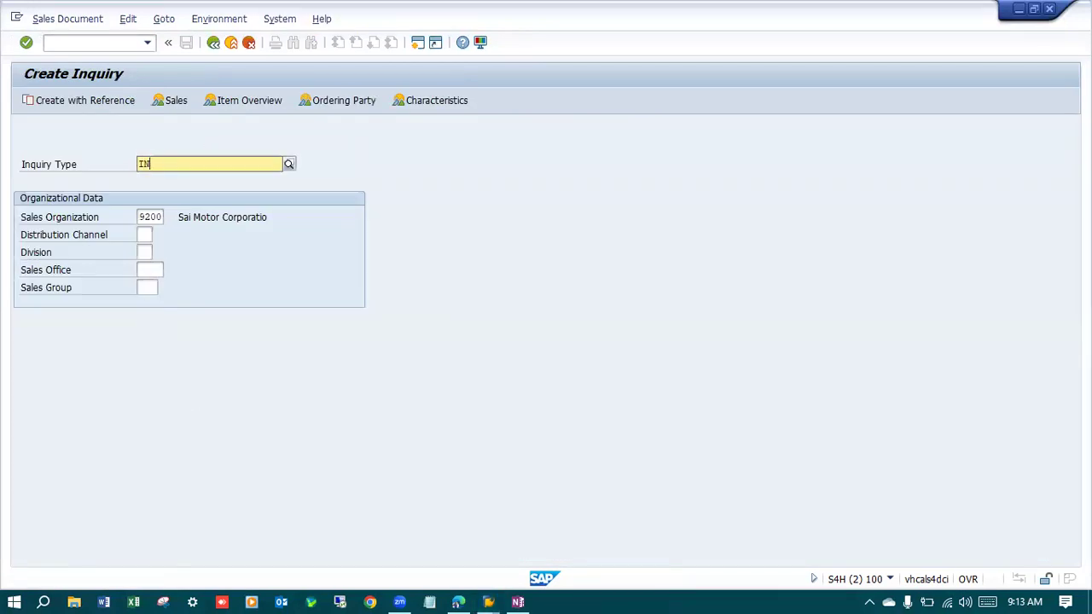
left_click(622, 226)
left_click(145, 235)
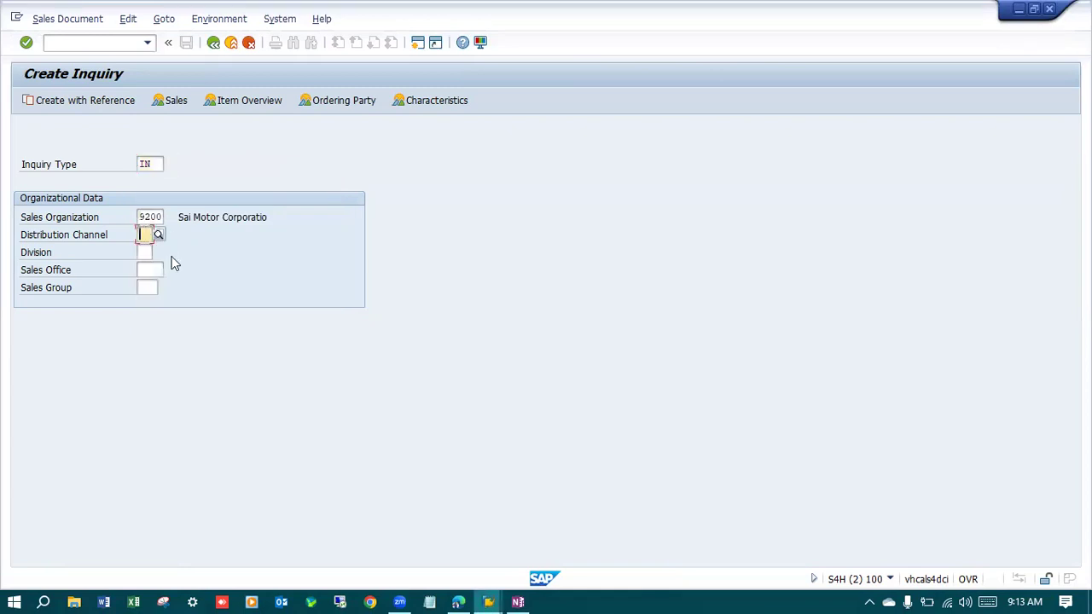
type("92")
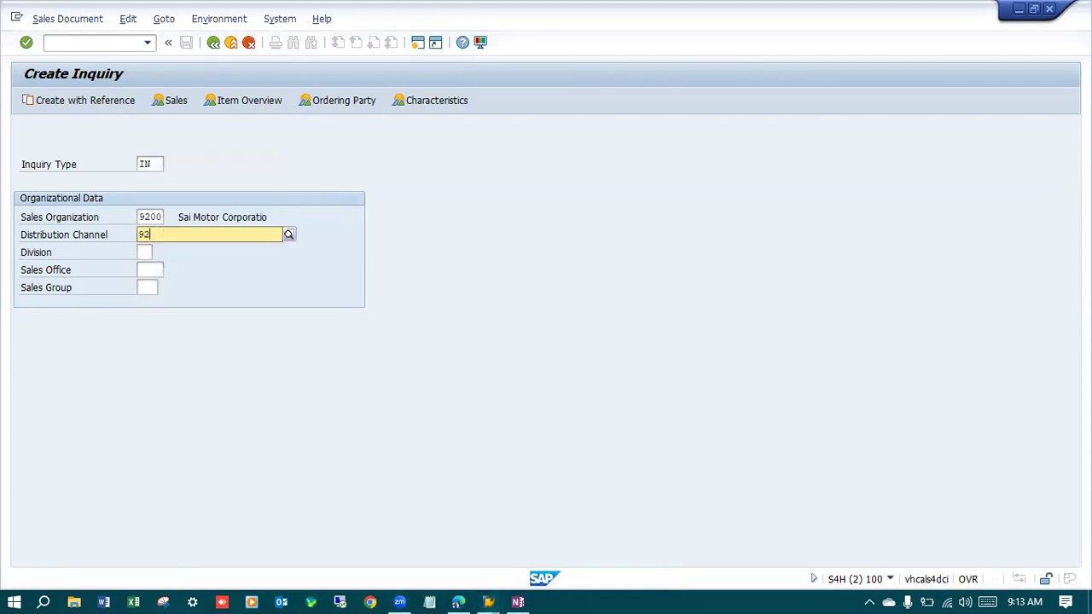
left_click(143, 251)
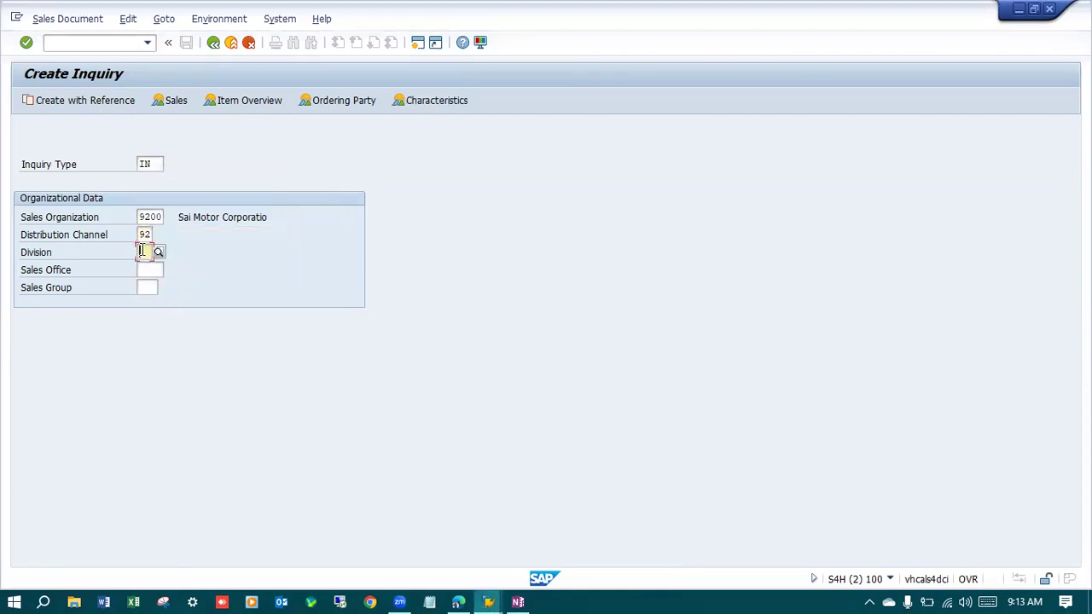
type("92")
key("Return")
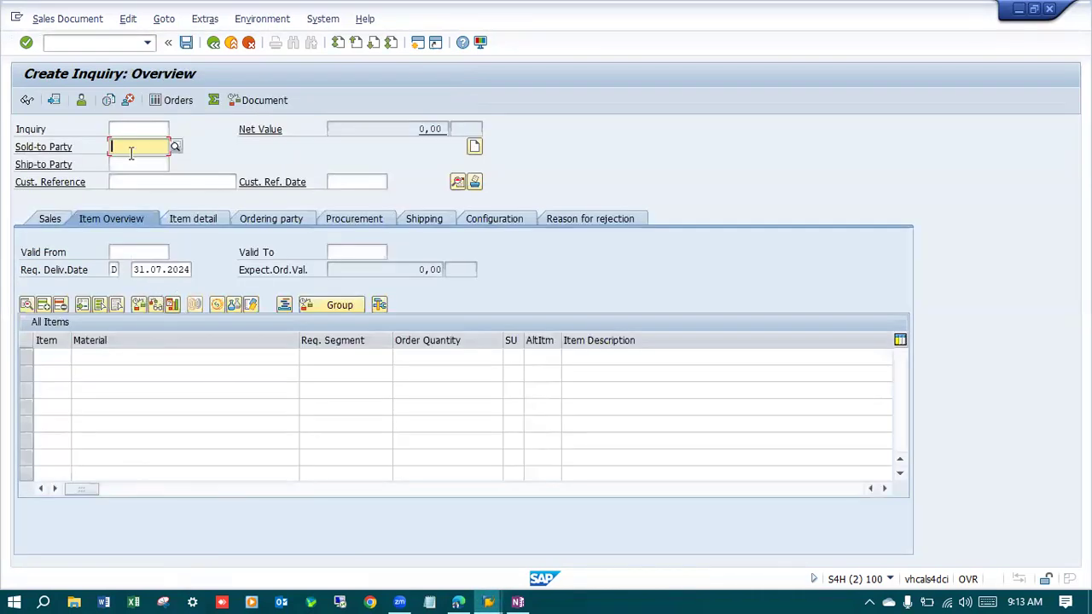
Fill in the inquiry header with the sold-to party's customer number, customer reference OTC Cycle and customer reference date 31.07.2024.
type("900903")
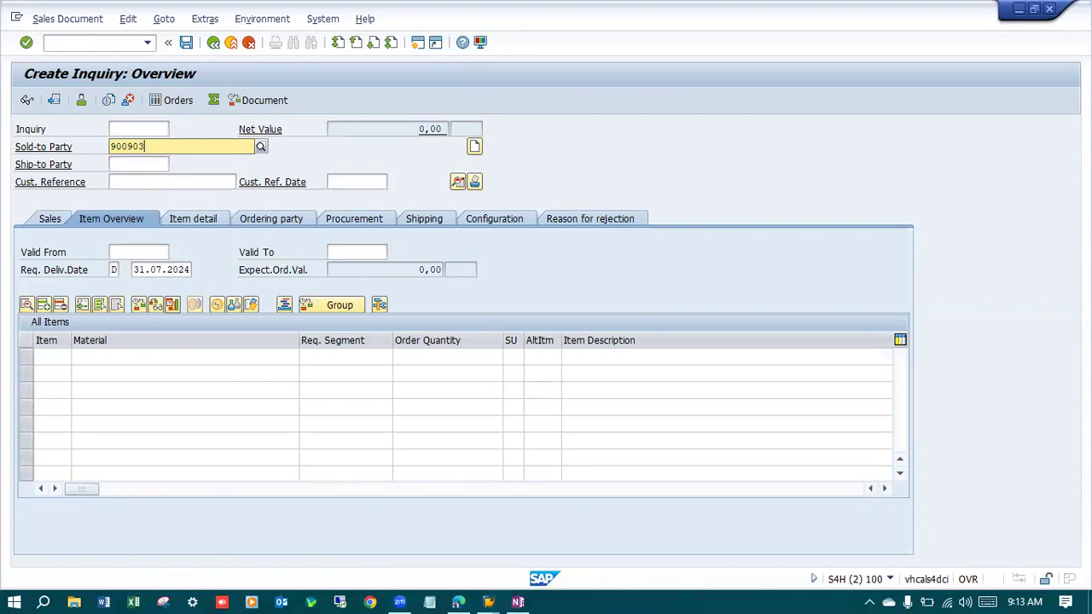
left_click(164, 182)
type("OTC")
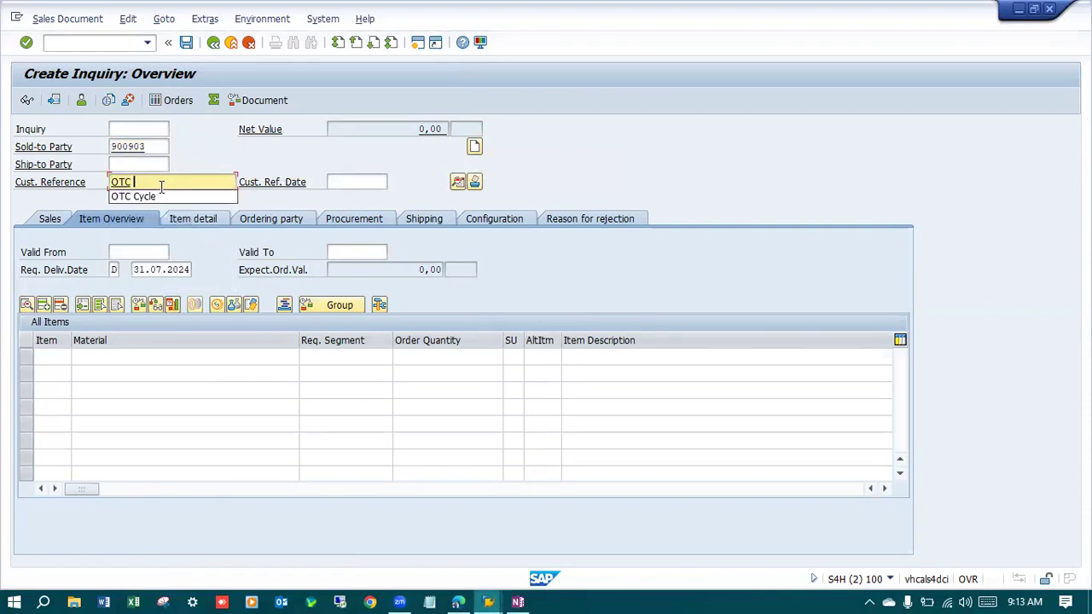
left_click(158, 196)
left_click(345, 182)
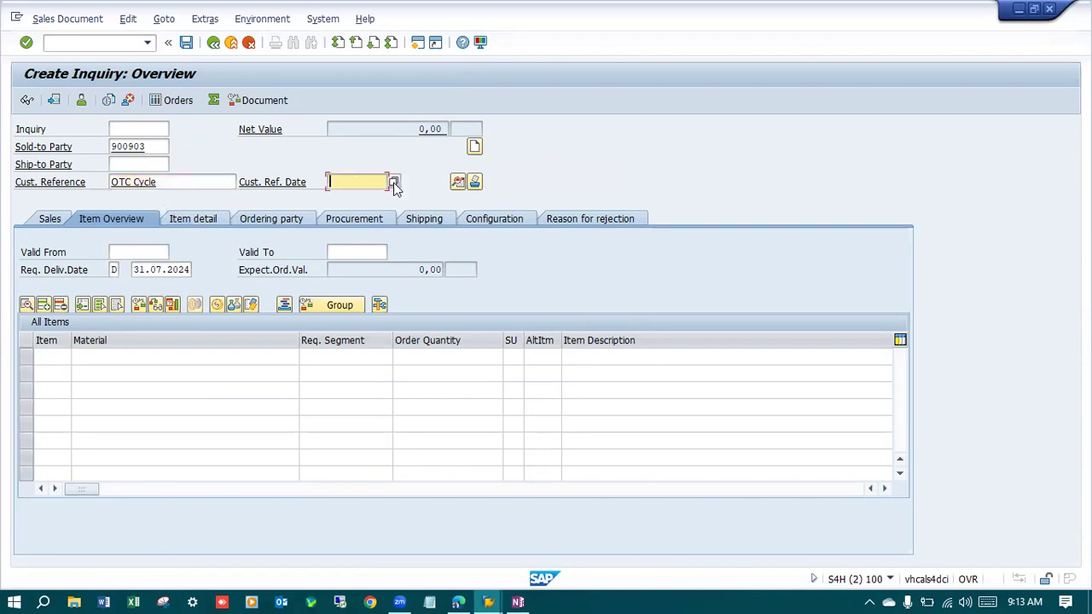
left_click(394, 184)
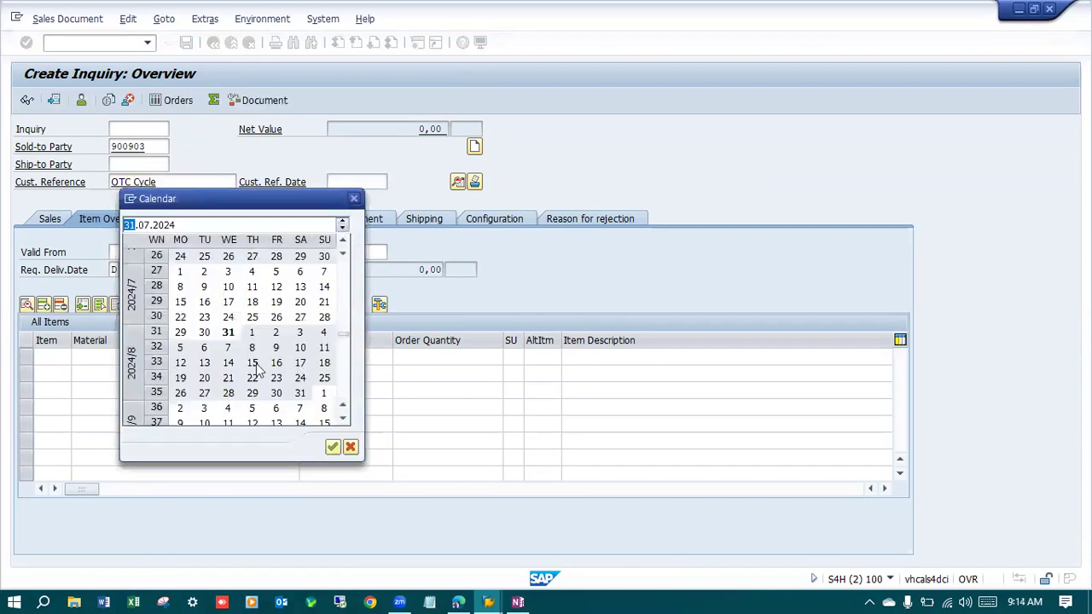
double_click(228, 332)
Enter material P125 with an order quantity of 1 as the inquiry's first item and validate the entries.
left_click(136, 356)
type("P125")
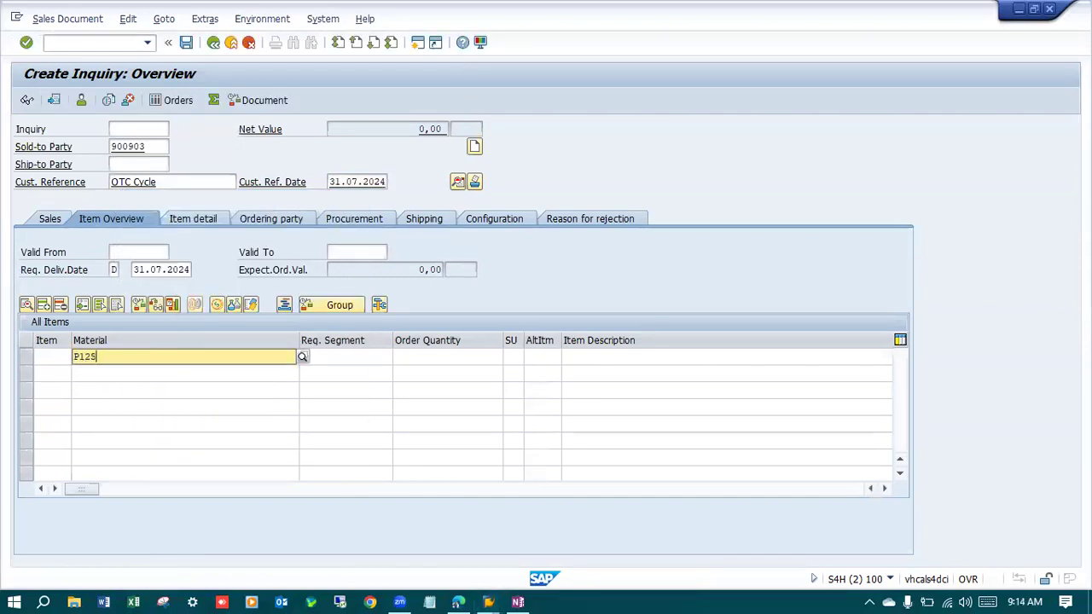
left_click(428, 358)
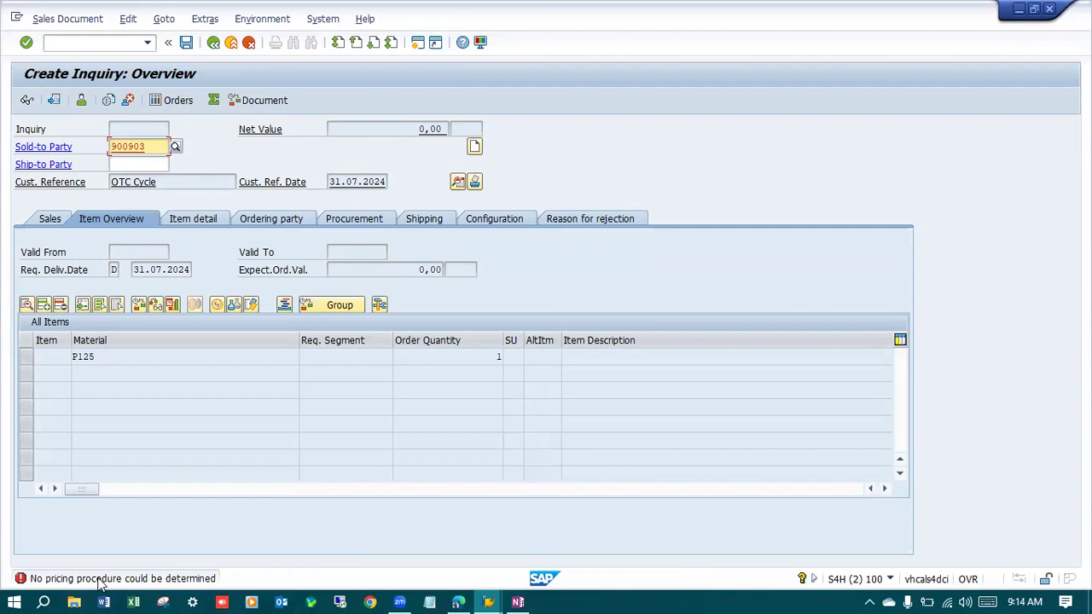
key("Tab")
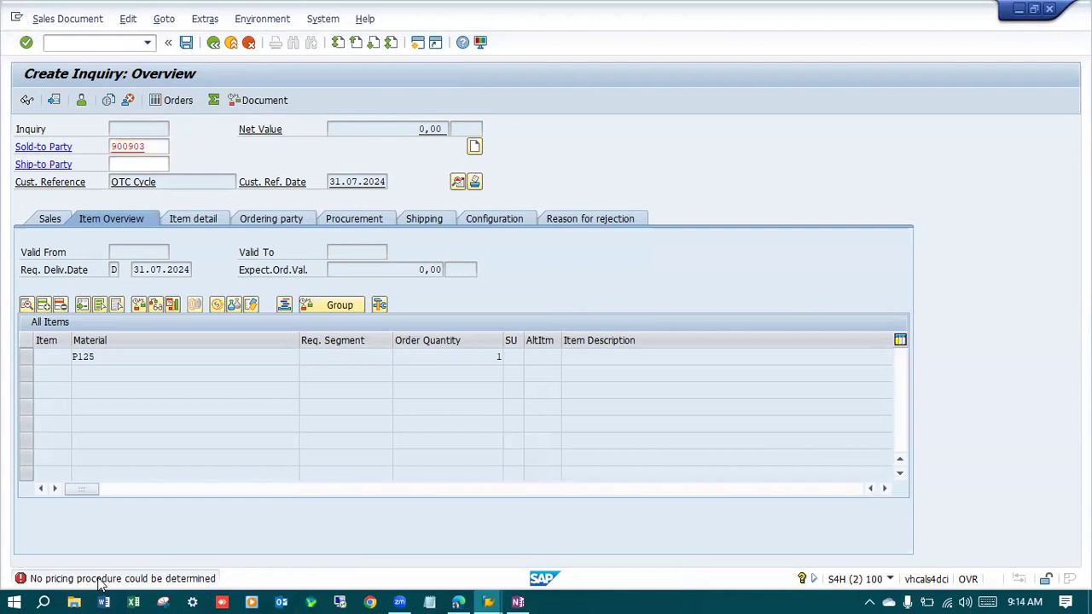
Open the long text of the pricing procedure error, examine the missing determination keys in the diagnosis, and close it.
double_click(100, 580)
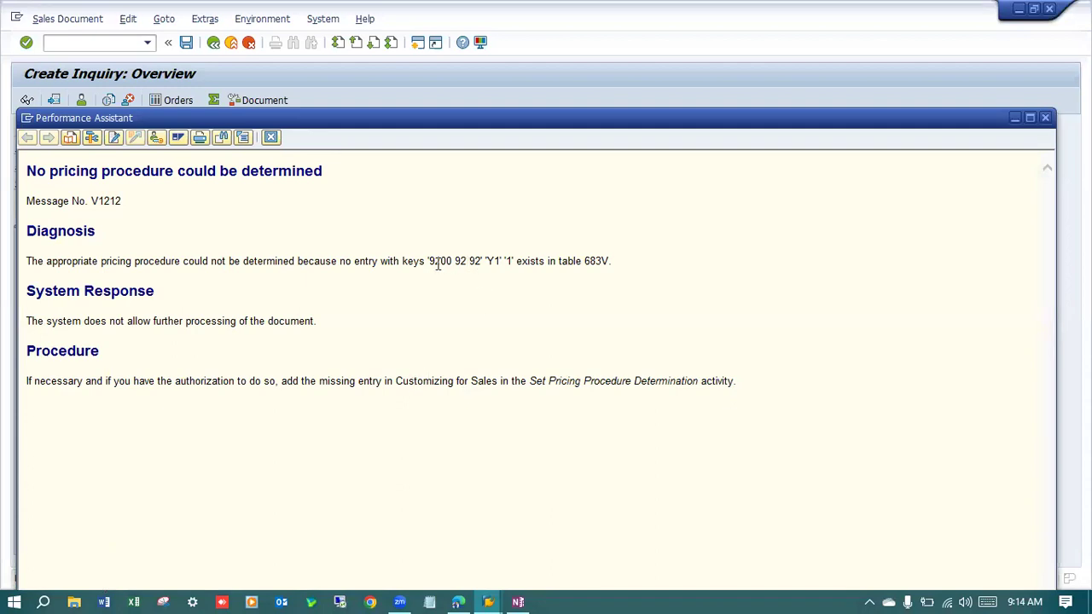
left_click_drag(427, 260, 510, 258)
left_click(491, 265)
left_click(497, 286)
left_click_drag(431, 261, 504, 262)
left_click(488, 260)
left_click(271, 138)
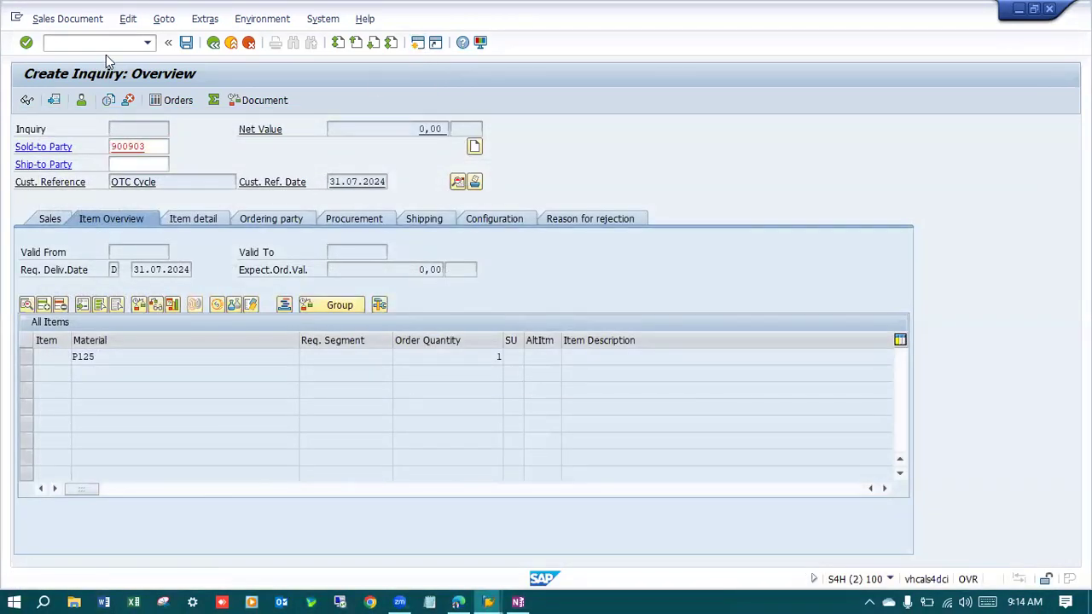
Open transaction VOV8 in a new SAP session and display the details of sales document type IN.
key("ctrl+n")
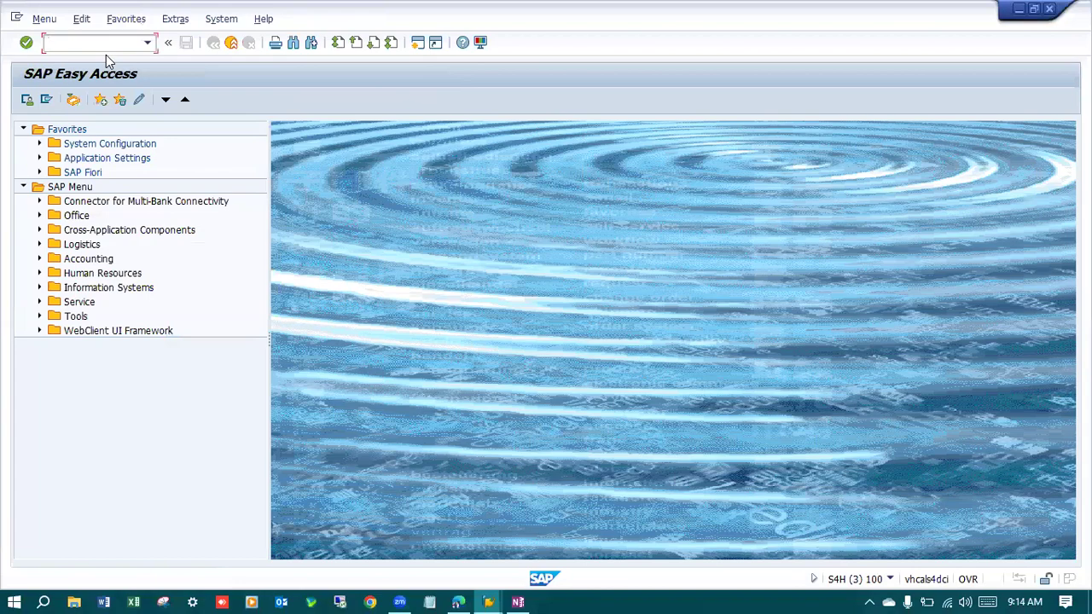
left_click(517, 602)
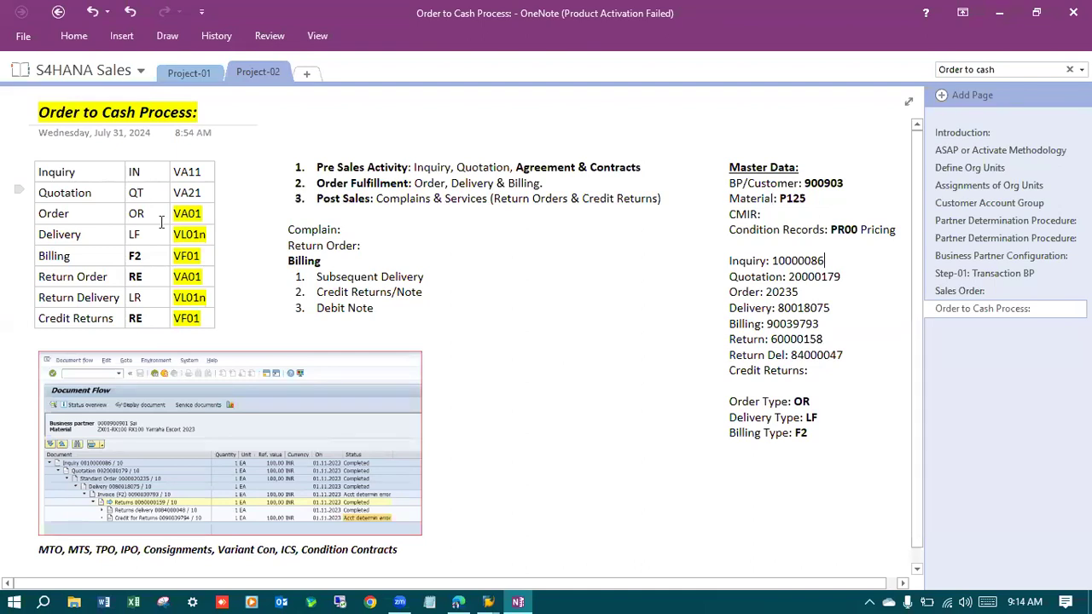
left_click(488, 602)
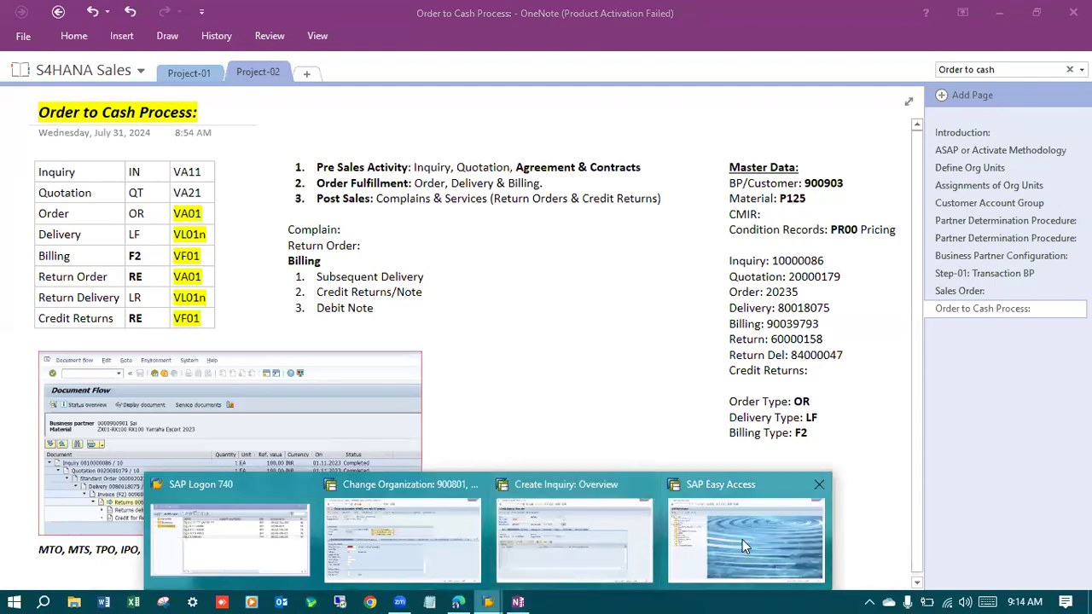
left_click(746, 529)
type("vov8")
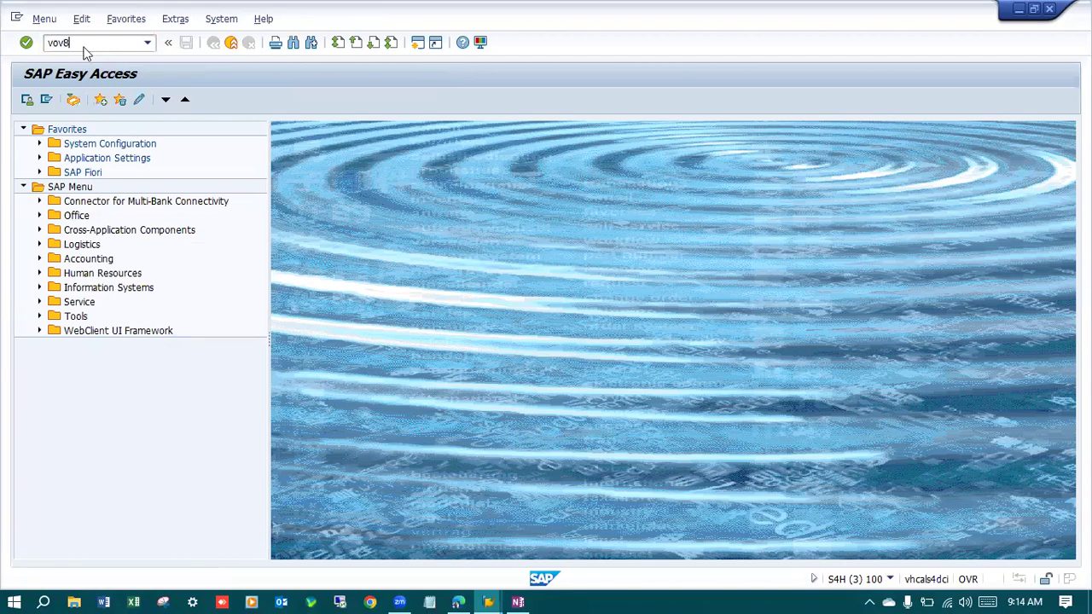
key("Return")
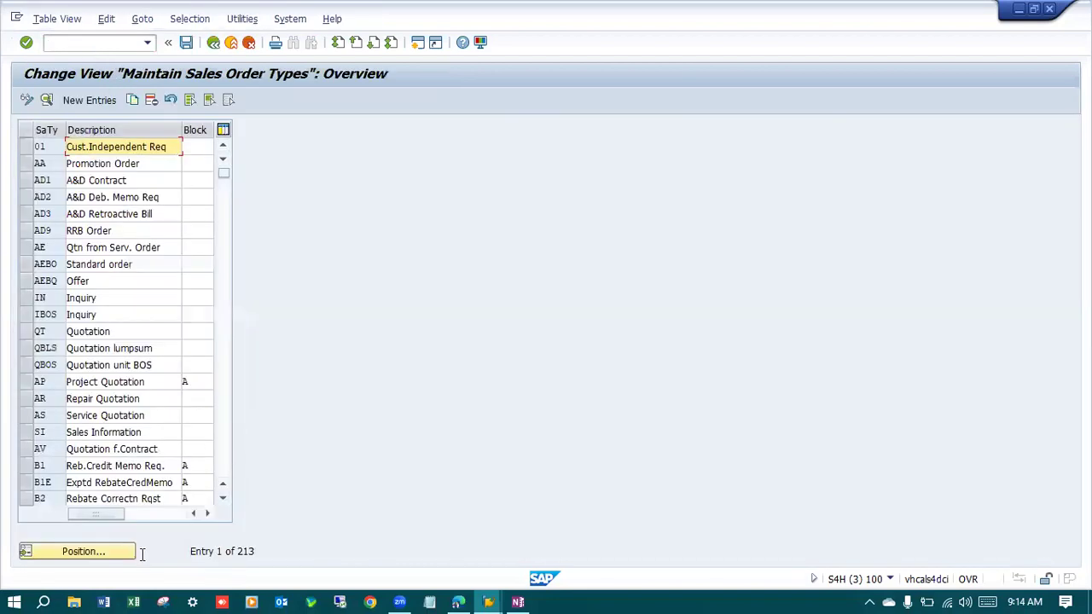
left_click(115, 552)
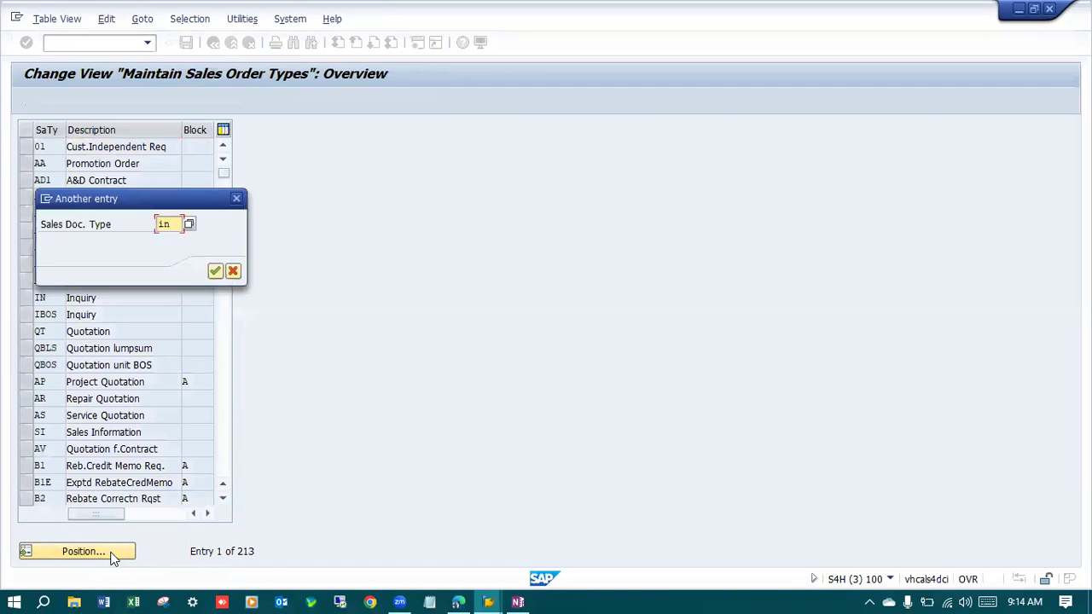
key("Return")
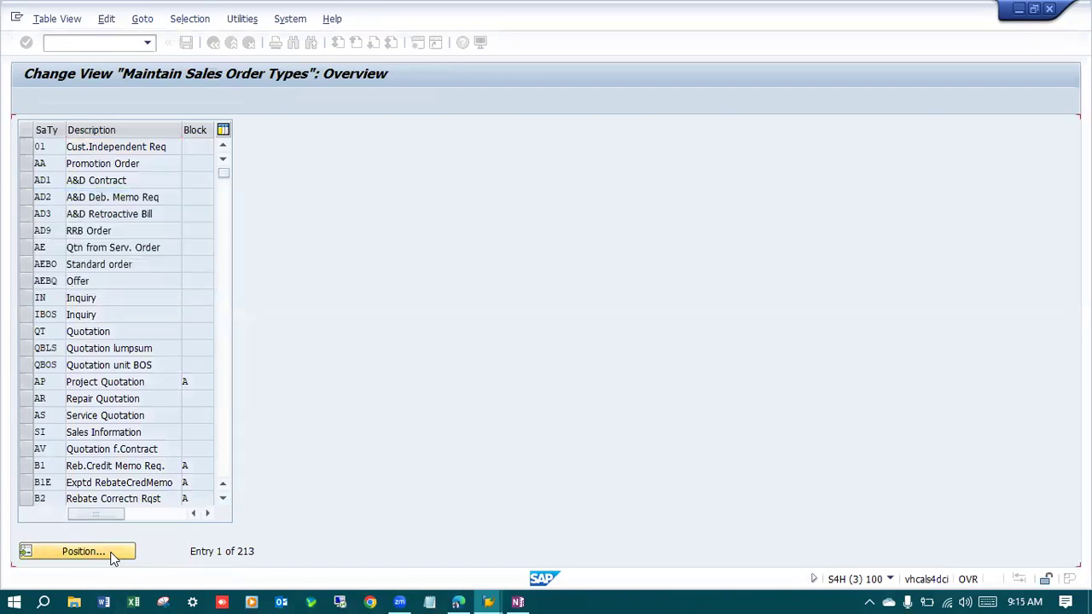
left_click(25, 147)
left_click(47, 100)
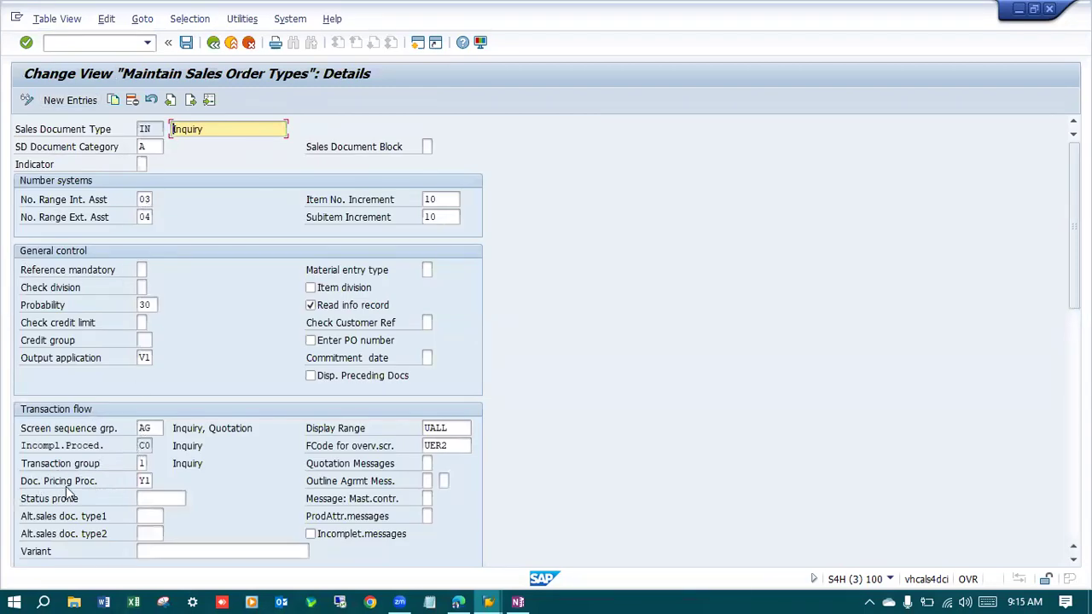
Set the document pricing procedure of sales document type IN to A and save the change.
left_click(144, 481)
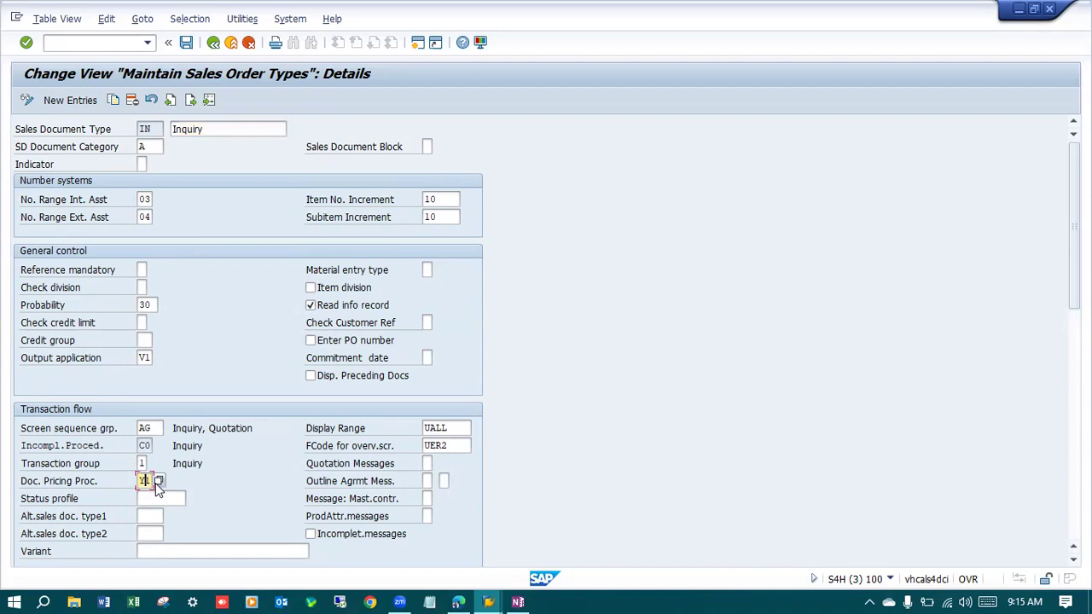
left_click(159, 480)
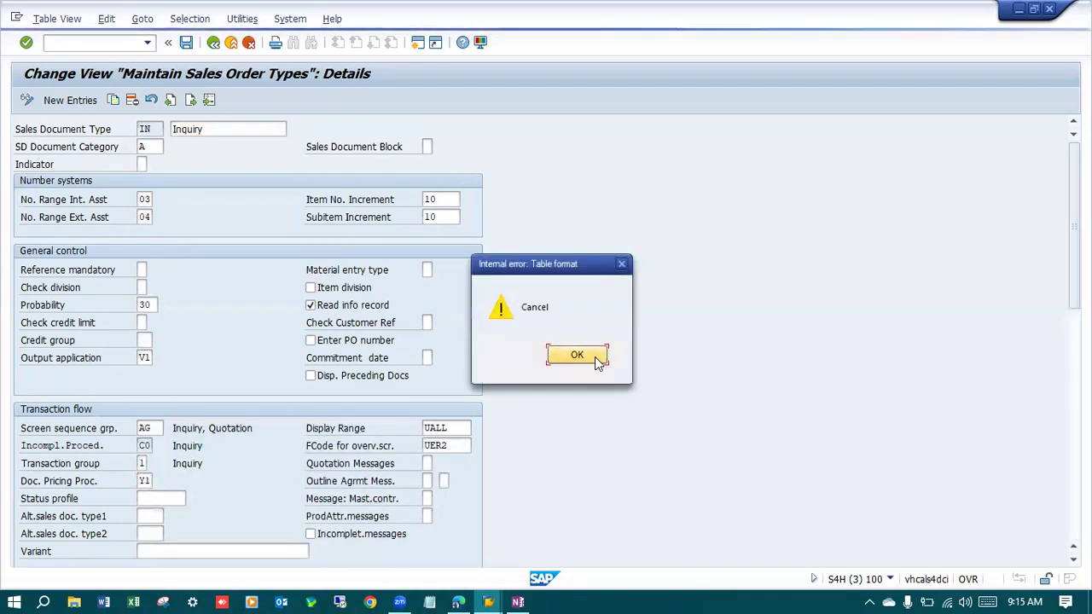
left_click(590, 355)
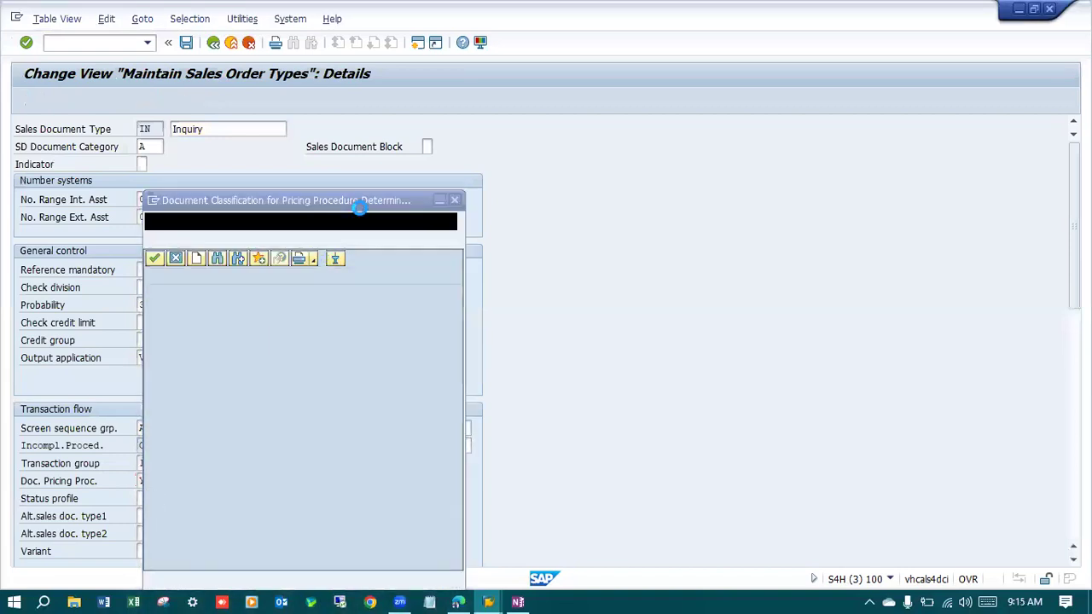
key("Escape")
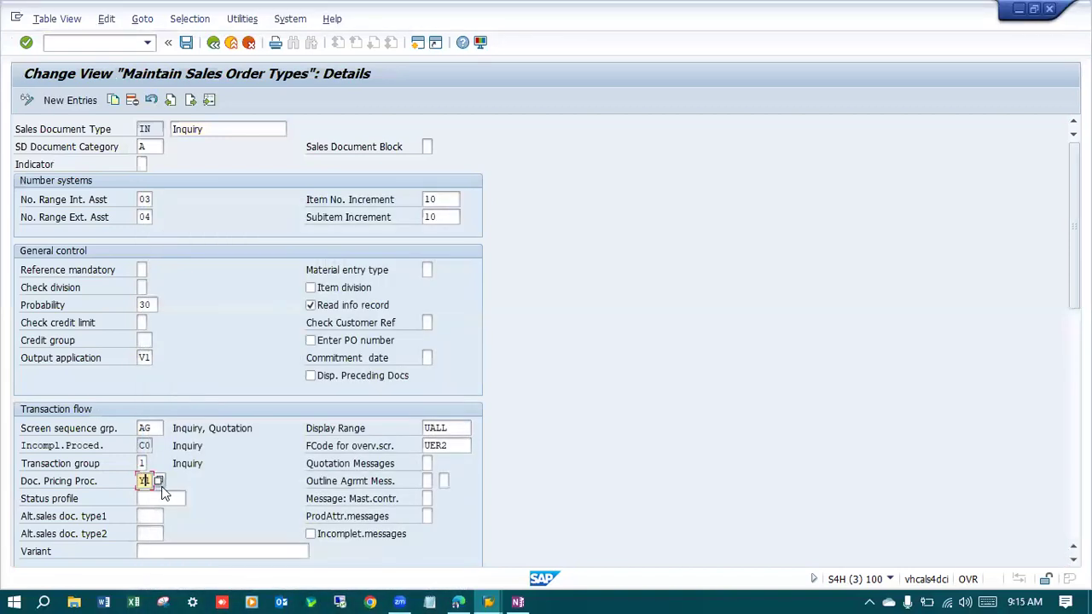
key("BackSpace")
left_click(164, 493)
key("Return")
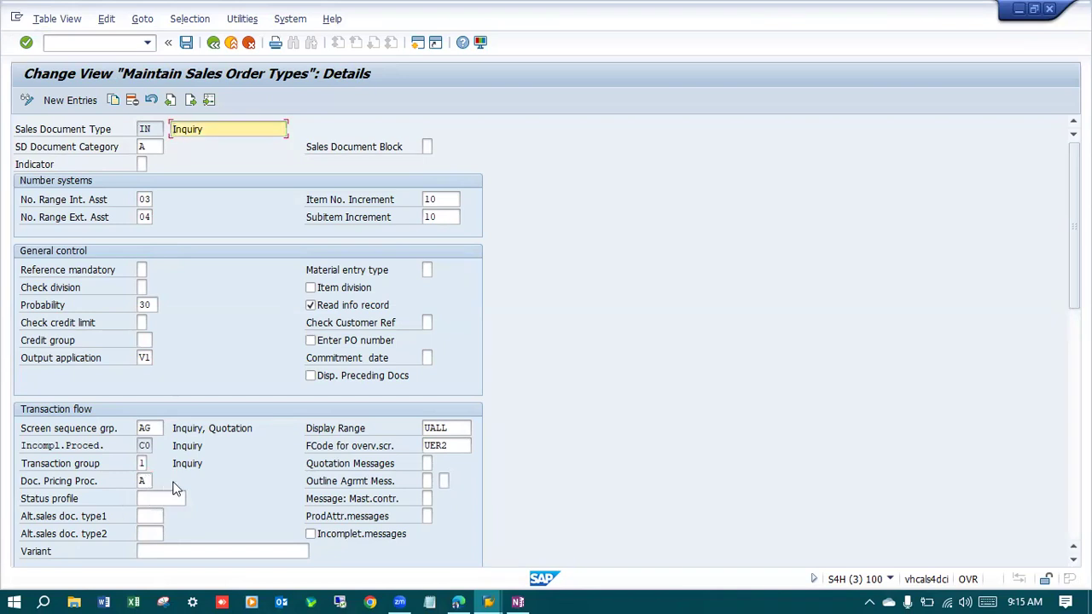
left_click(186, 42)
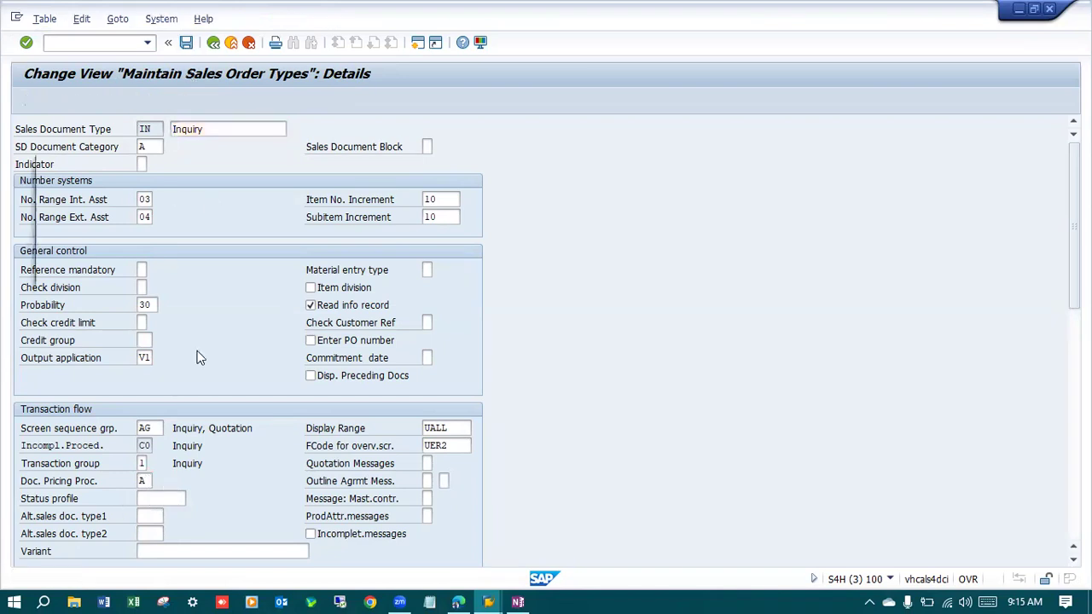
left_click(235, 271)
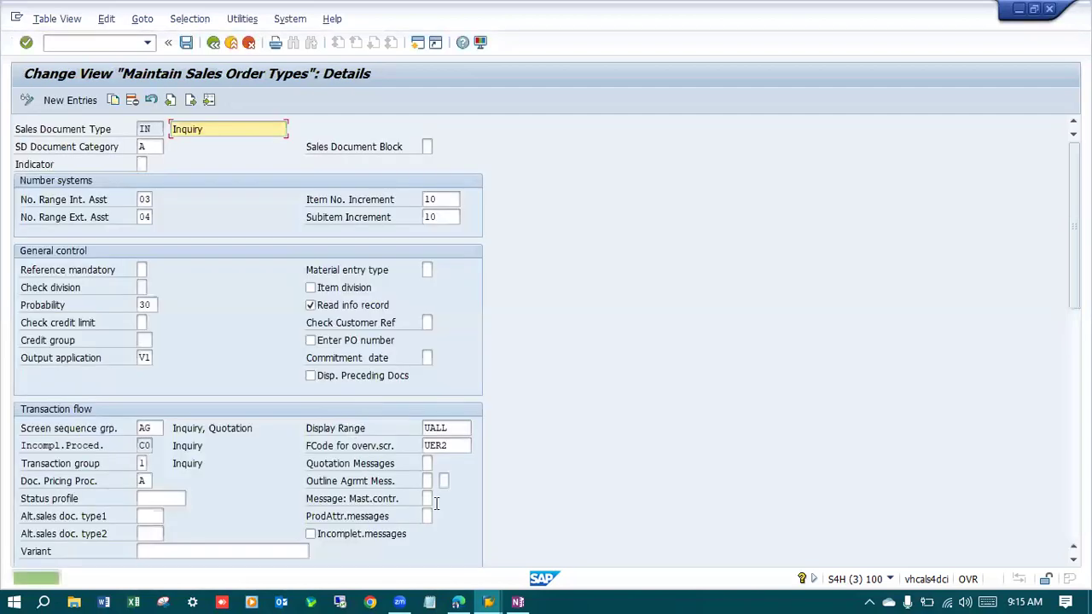
Return to the Create Inquiry session, restart transaction VA11 and start a new inquiry of type IN for sales area 9200, 92, 92.
left_click(484, 601)
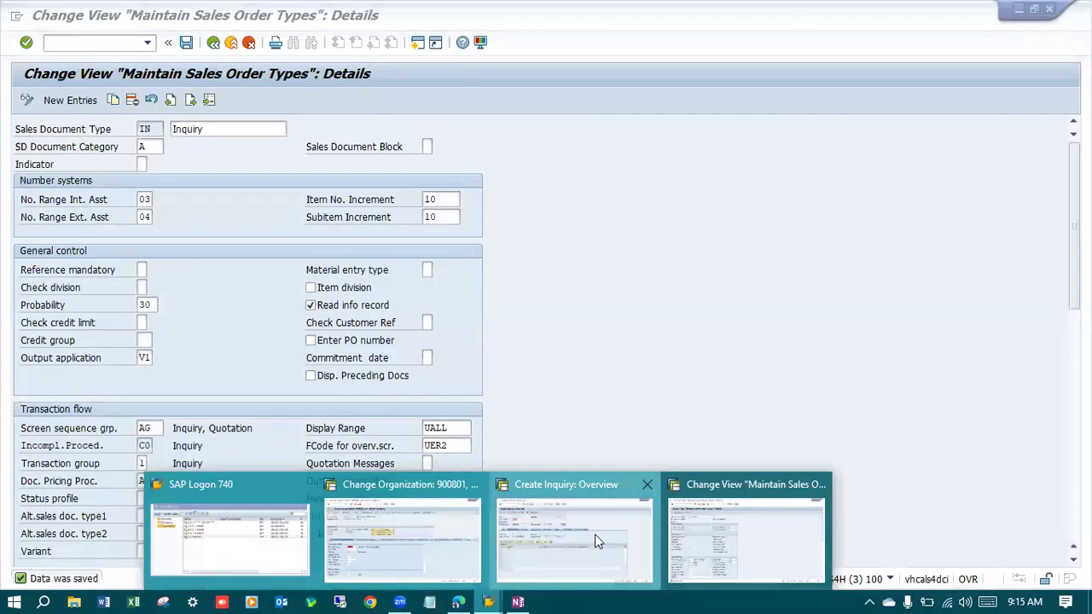
left_click(574, 537)
key("Return")
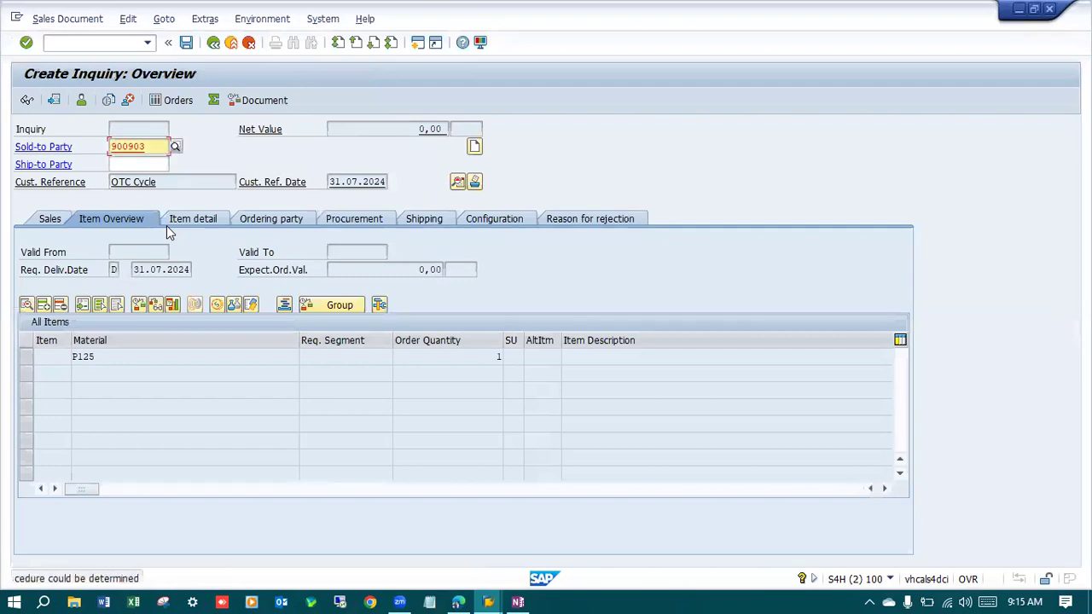
left_click(89, 47)
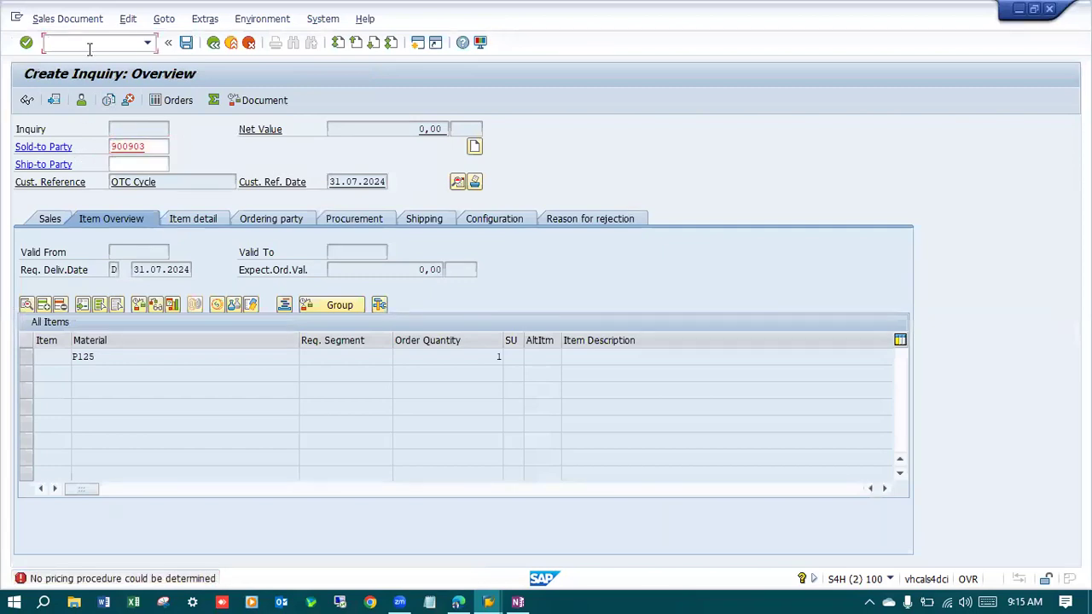
type("/nVA11")
key("Return")
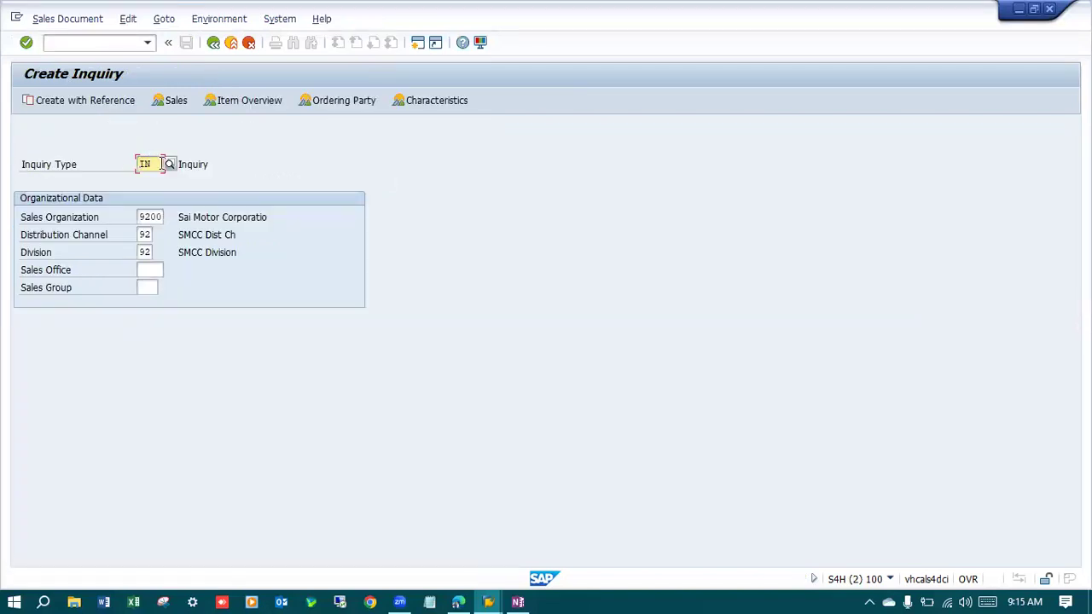
key("Return")
Fill in the header with the sold-to party's customer number, customer reference OTC Cycle and customer reference date 31.07.2024.
left_click(137, 147)
left_click(146, 163)
left_click(151, 182)
left_click(135, 194)
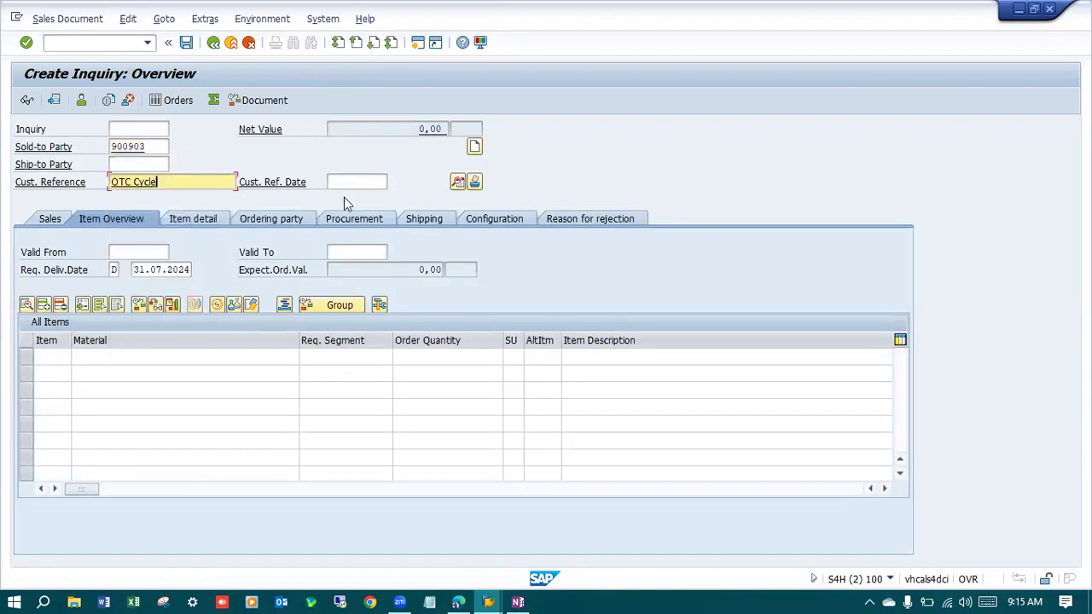
left_click(357, 182)
left_click(366, 196)
Enter material P125 with an order quantity of 1 as the first item, and narrow the Material column.
left_click(134, 358)
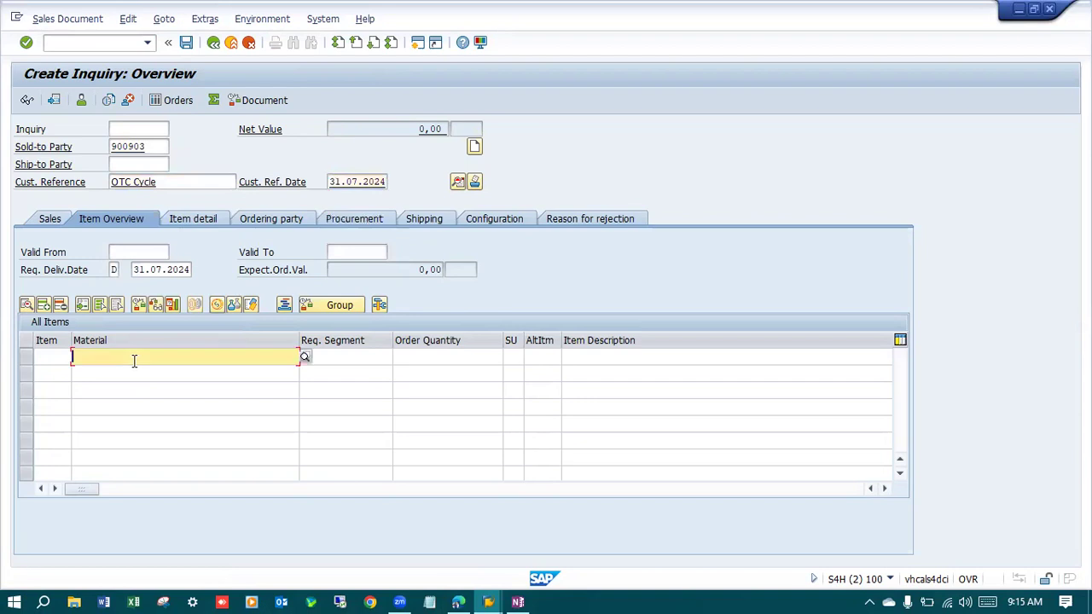
left_click(93, 370)
left_click(464, 354)
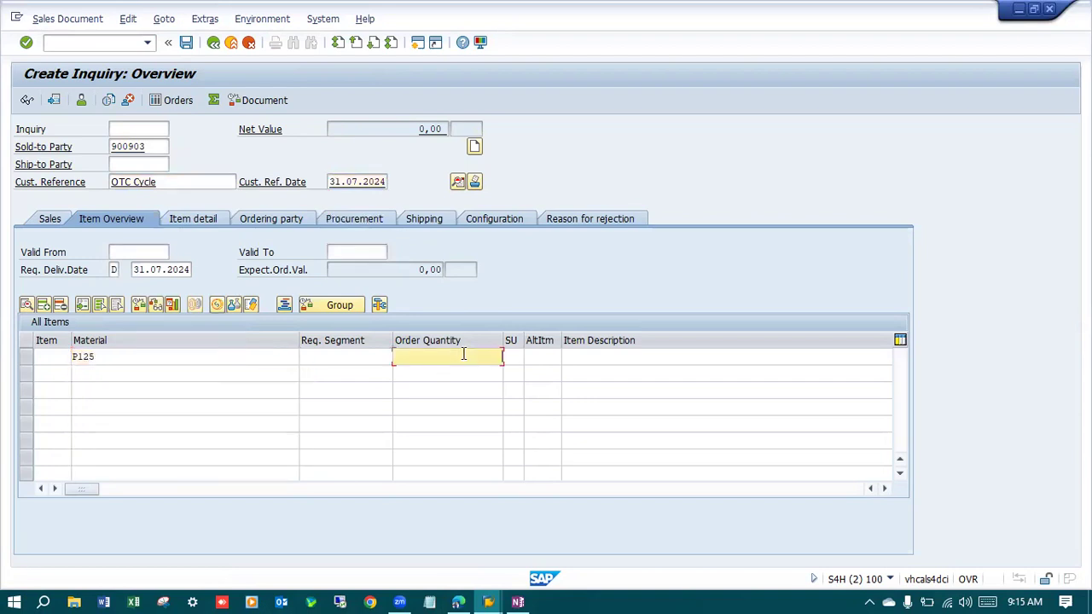
type("1")
key("Return")
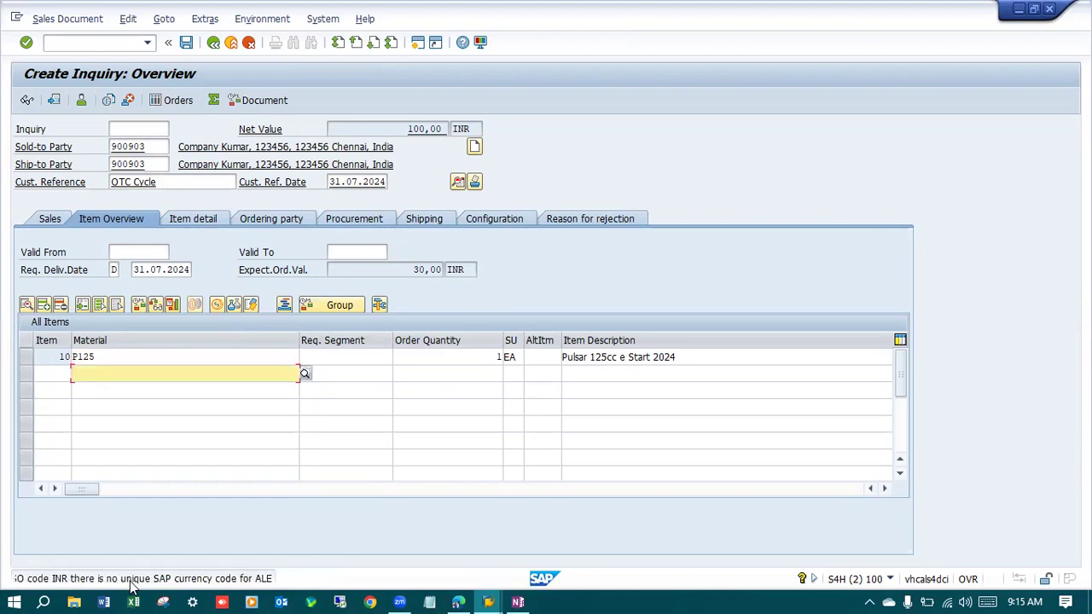
left_click_drag(298, 341, 209, 357)
Check the inquiry's incompletion log for missing data and return to the overview.
left_click(128, 18)
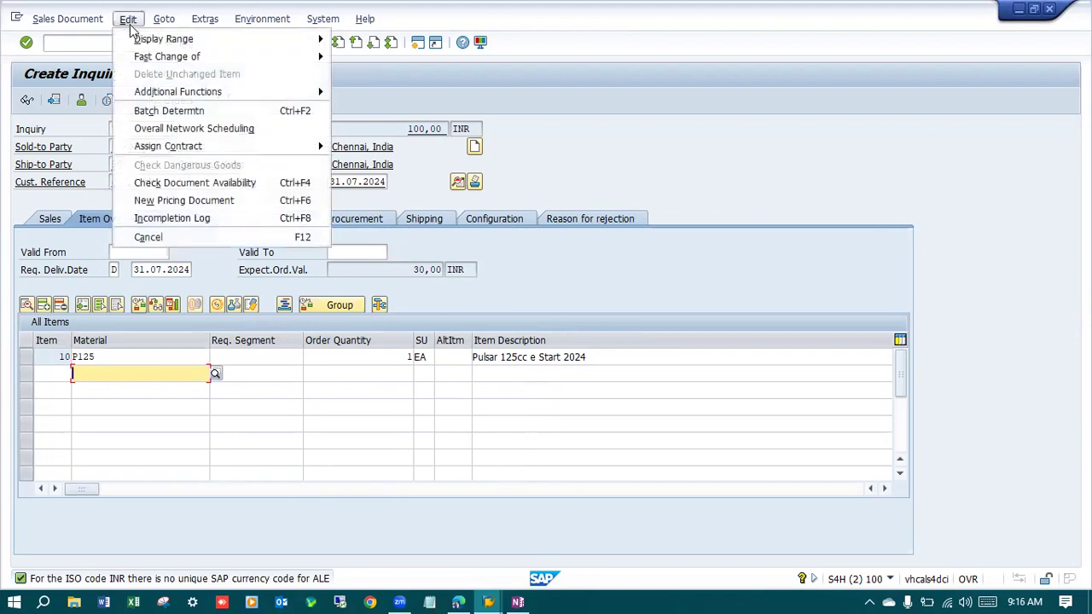
left_click(183, 221)
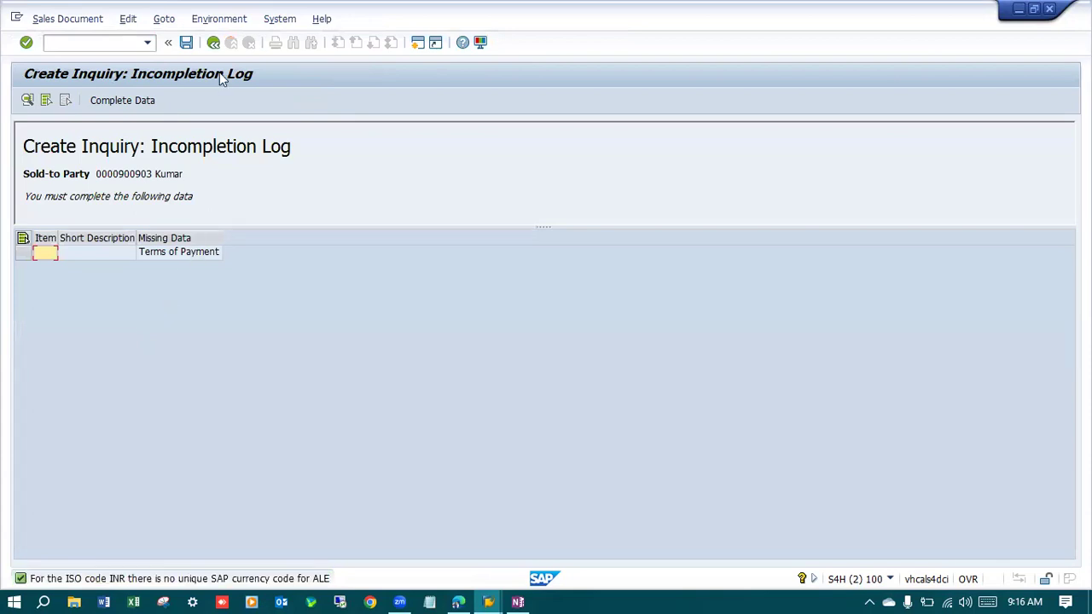
left_click(213, 43)
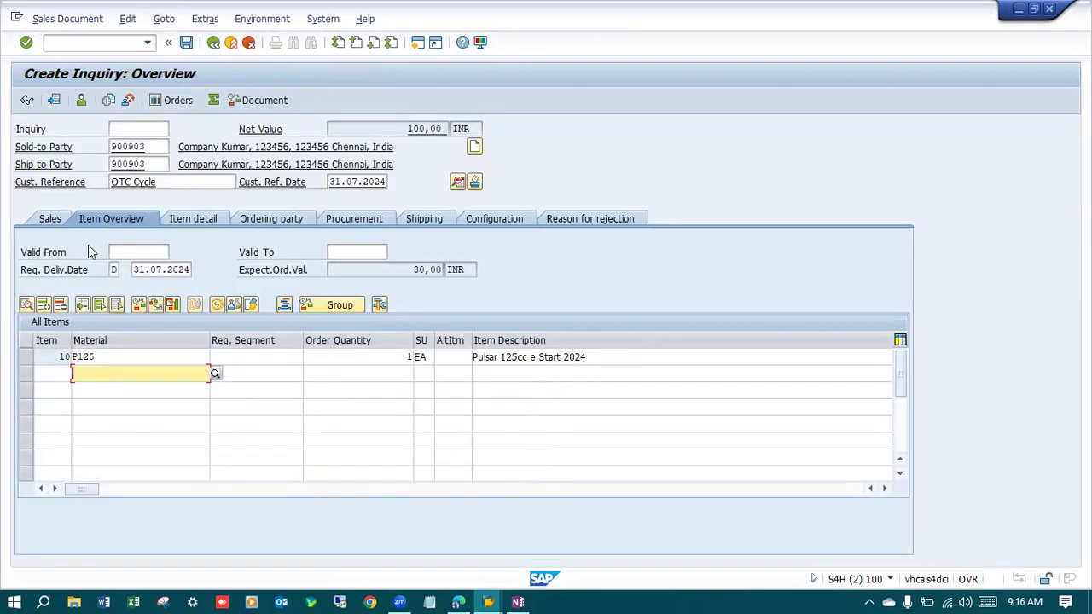
Set the inquiry's payment terms to 0001 in its sales data and save the inquiry.
left_click(50, 220)
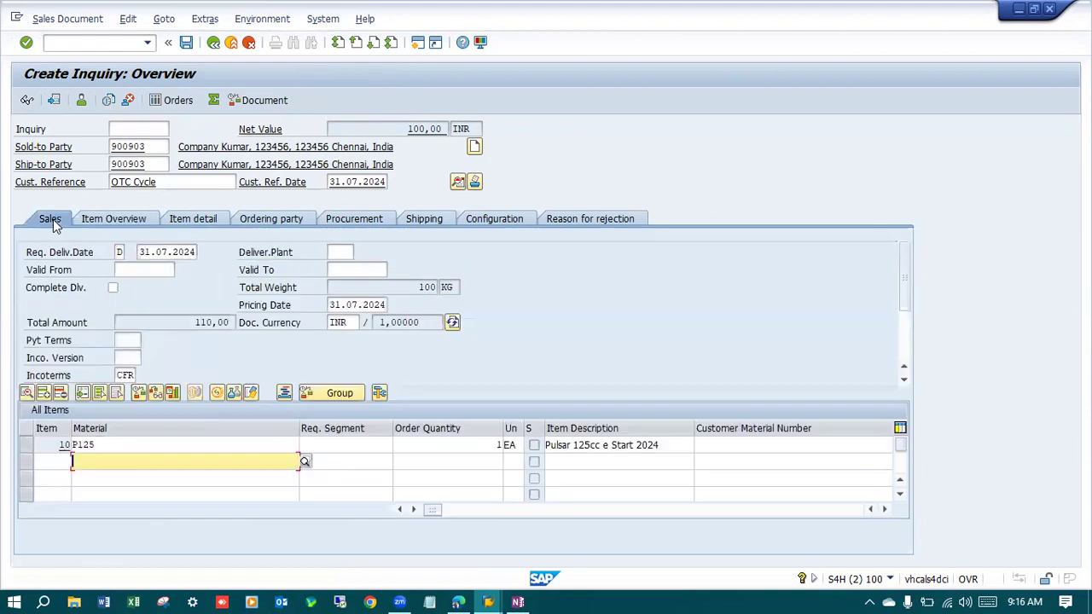
left_click(126, 340)
type("0001")
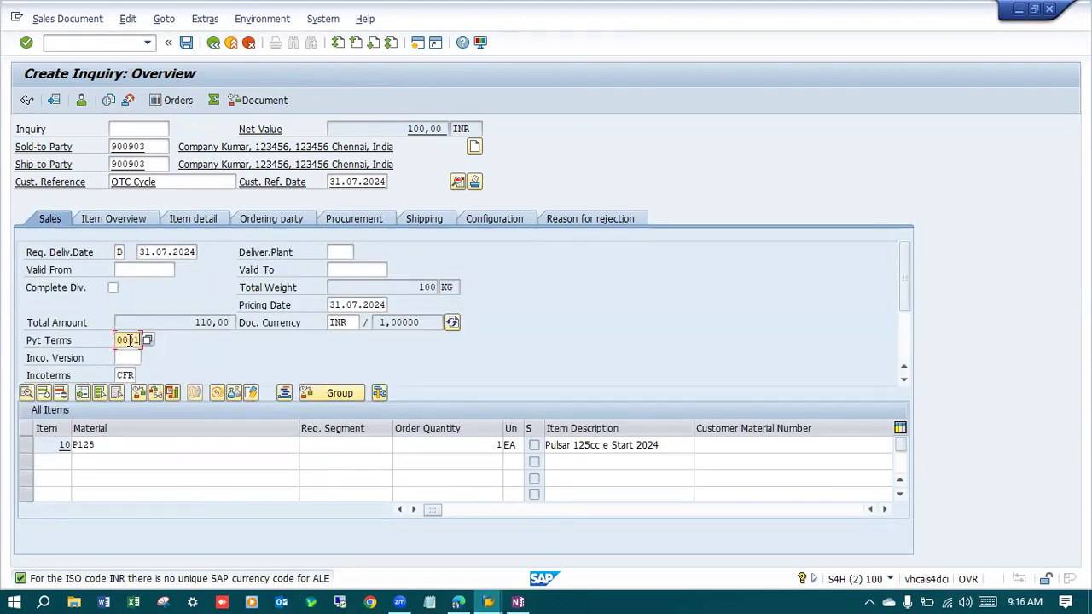
key("Return")
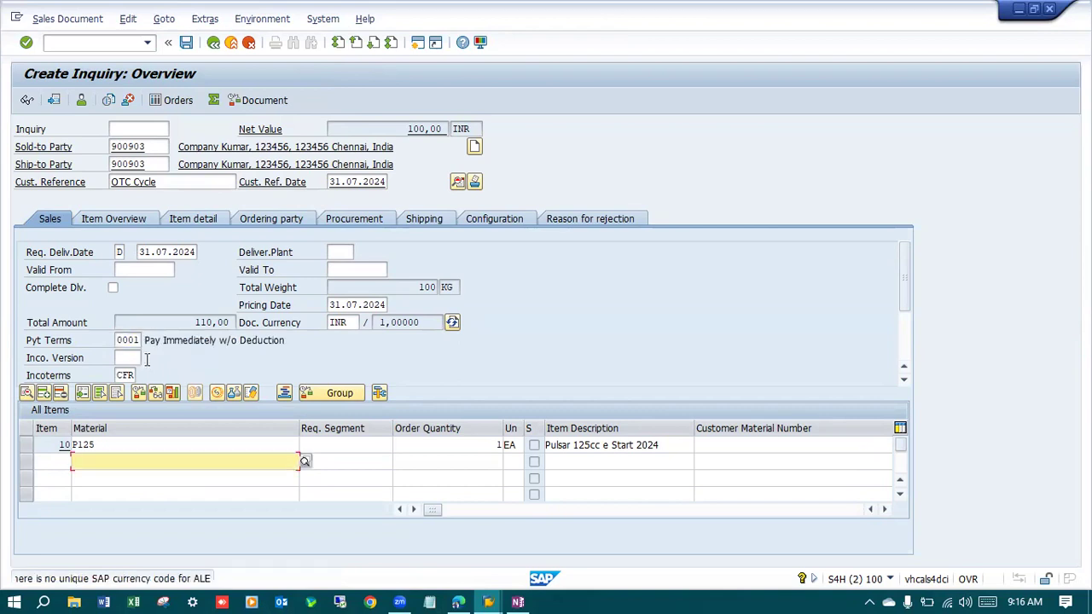
left_click(185, 43)
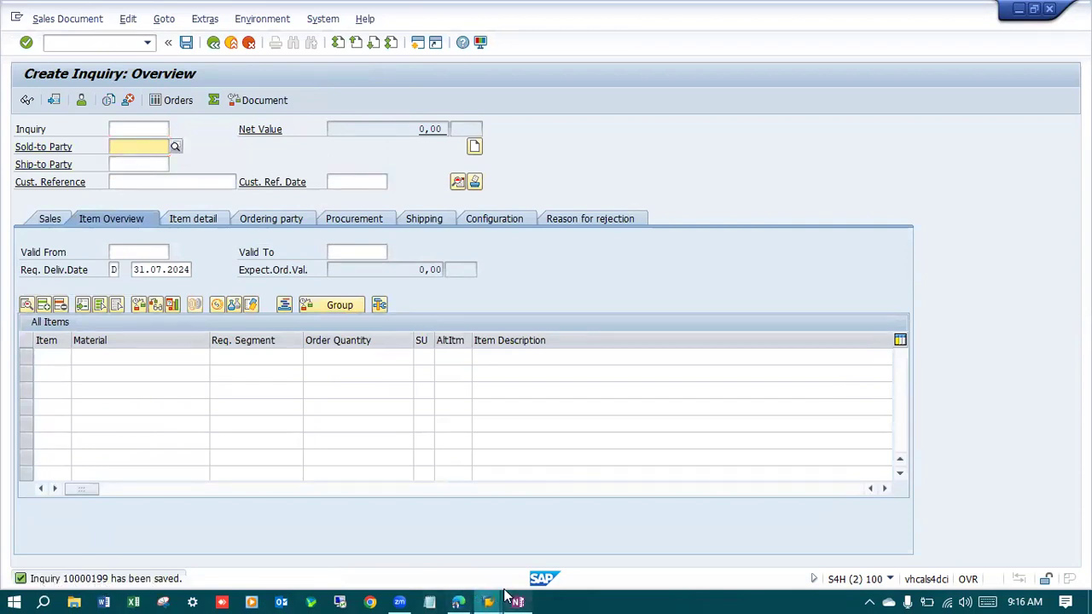
Switch to the OneNote Order to Cash page and update the Inquiry entry with the saved inquiry's document number.
key("alt+Tab")
key("BackSpace")
key("BackSpace")
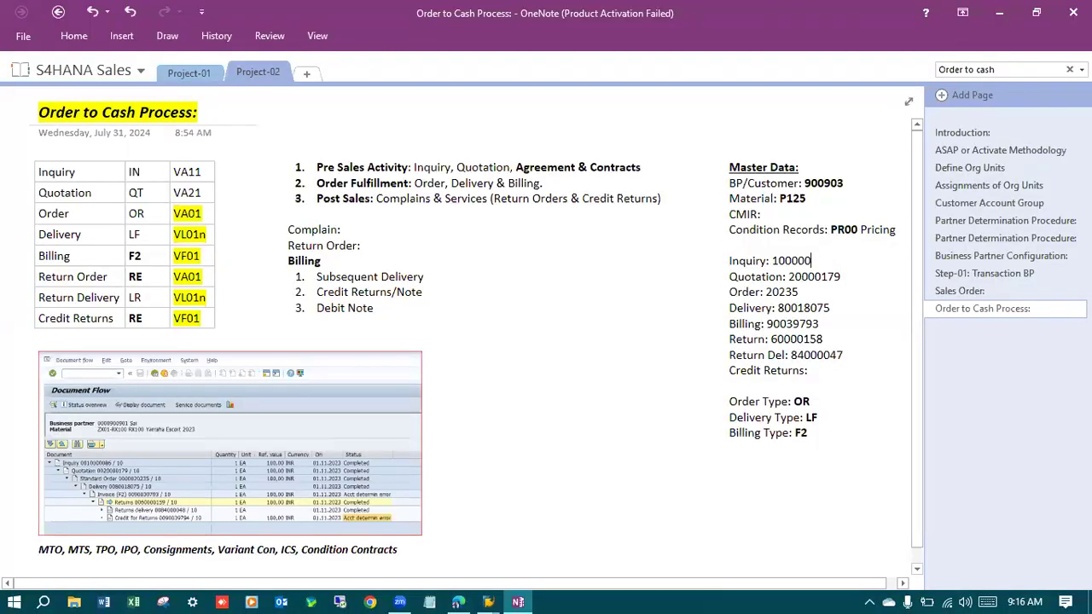
key("alt+Tab")
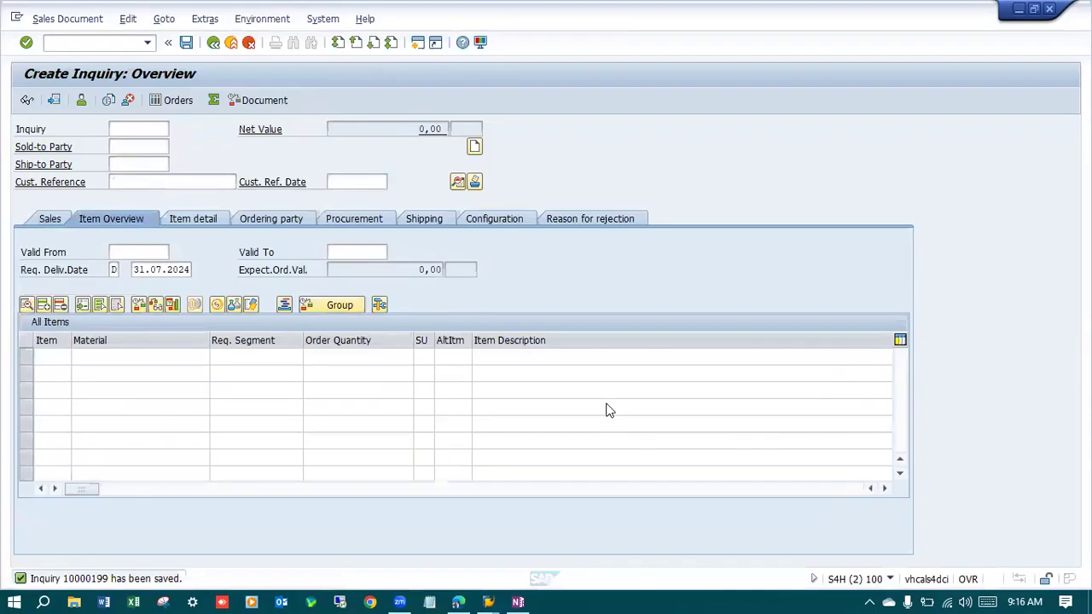
key("alt+Tab")
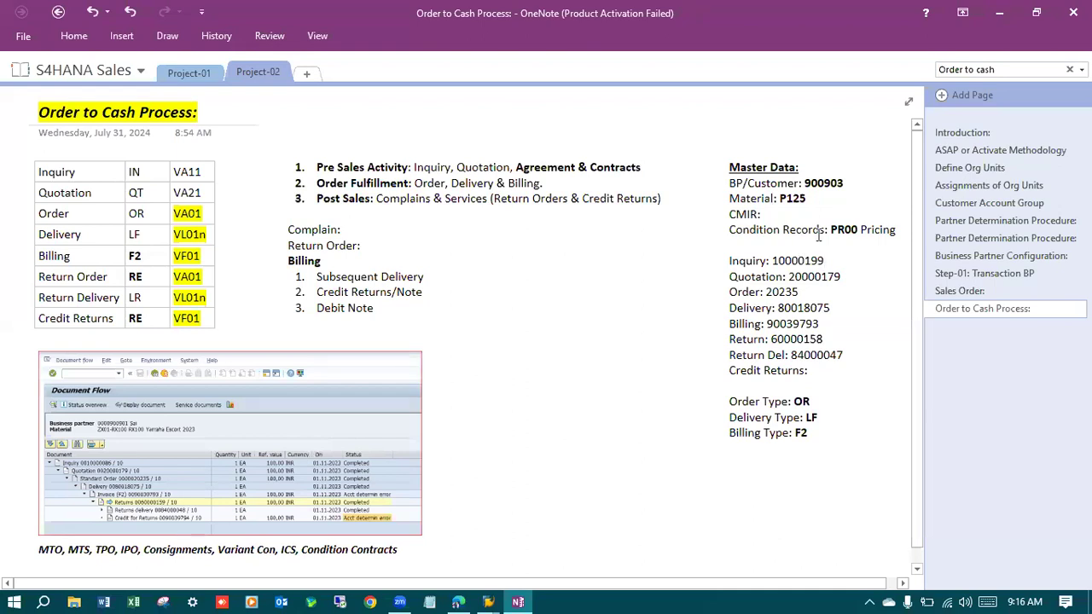
Copy the inquiry's document number from the OneNote page and check the quotation's document type and transaction code.
left_click_drag(829, 256, 771, 261)
key("ctrl+c")
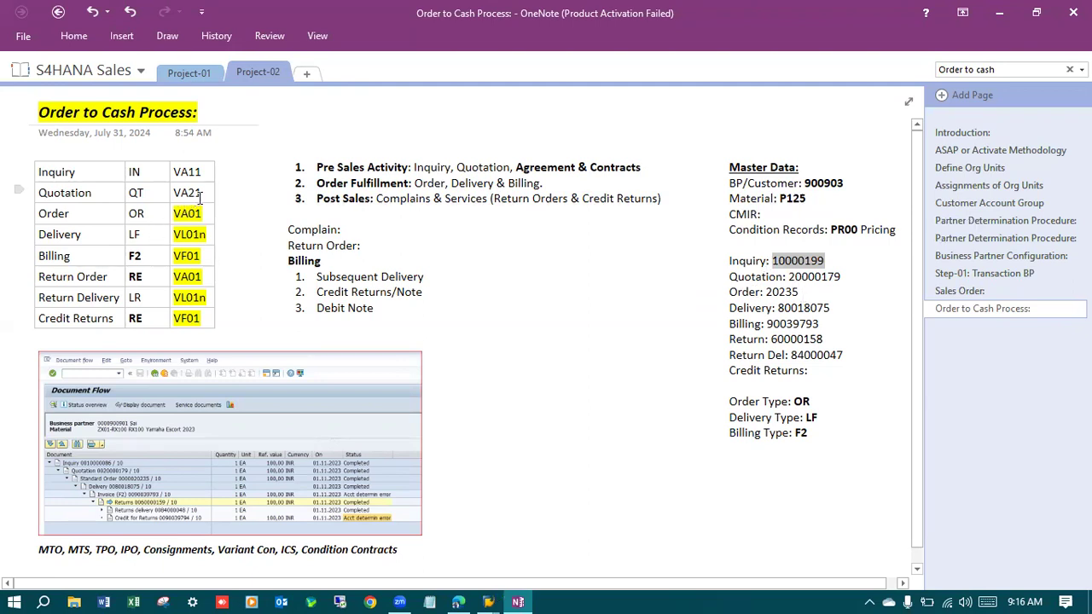
left_click_drag(198, 193, 131, 193)
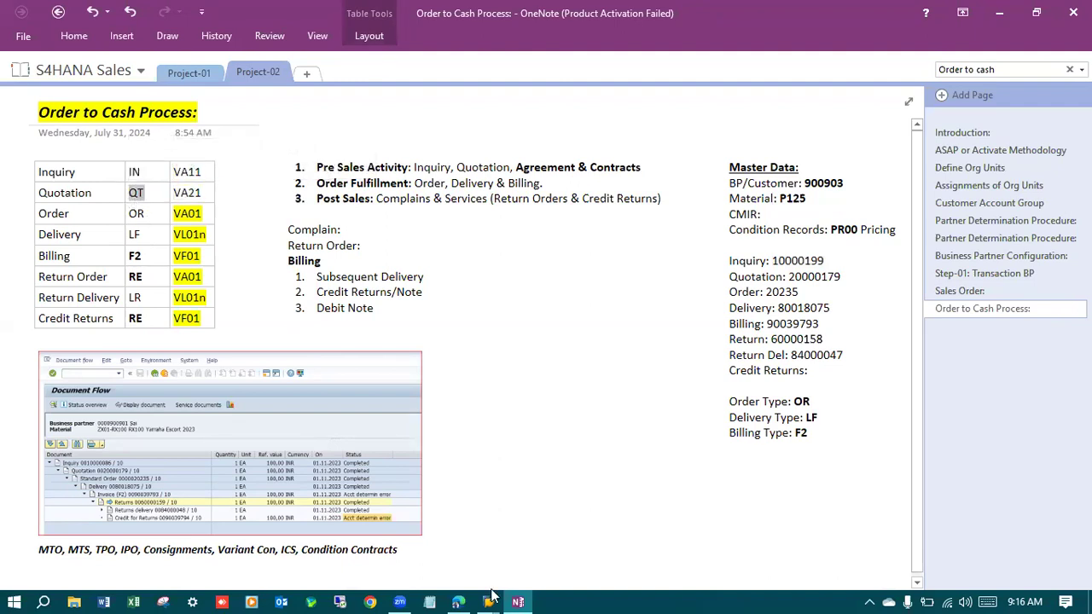
Switch to the SAP window, start transaction VA21 and set the quotation type to QT.
mouse_move(491, 595)
left_click(746, 559)
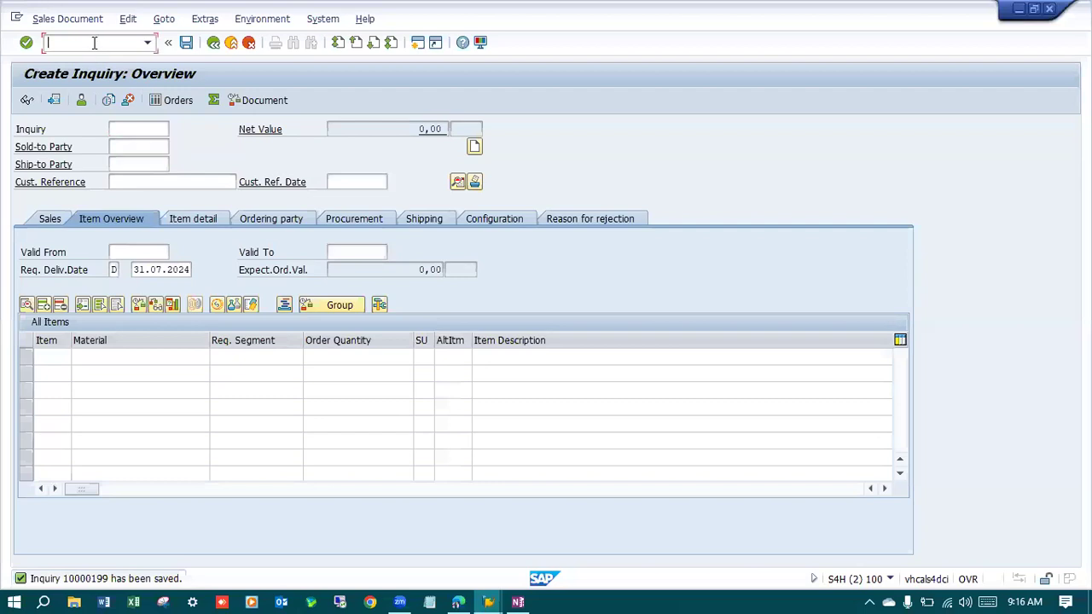
type("/nVA21")
key("Return")
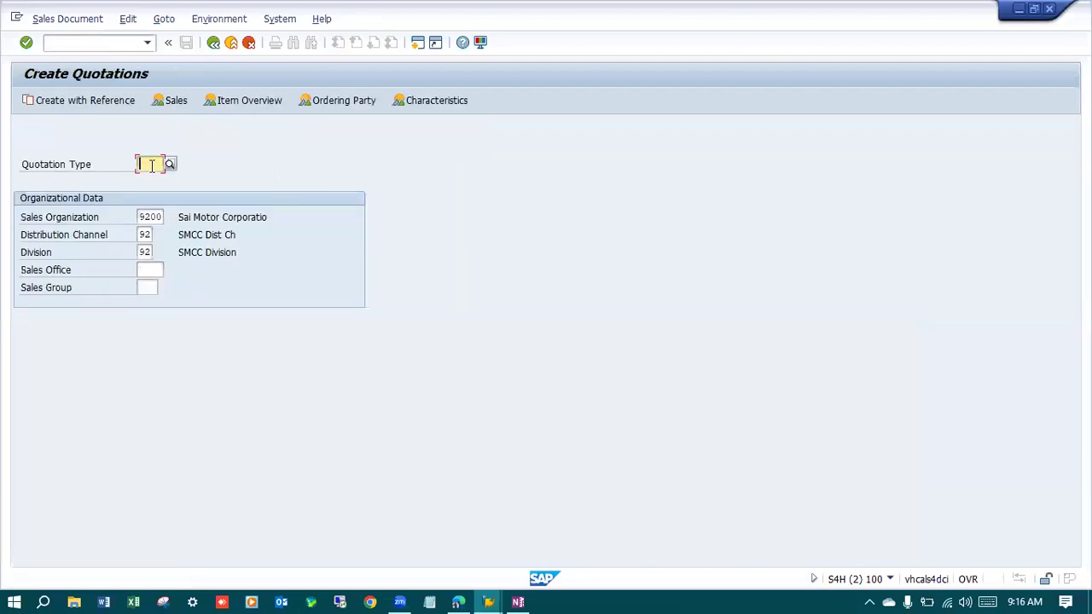
type("QT")
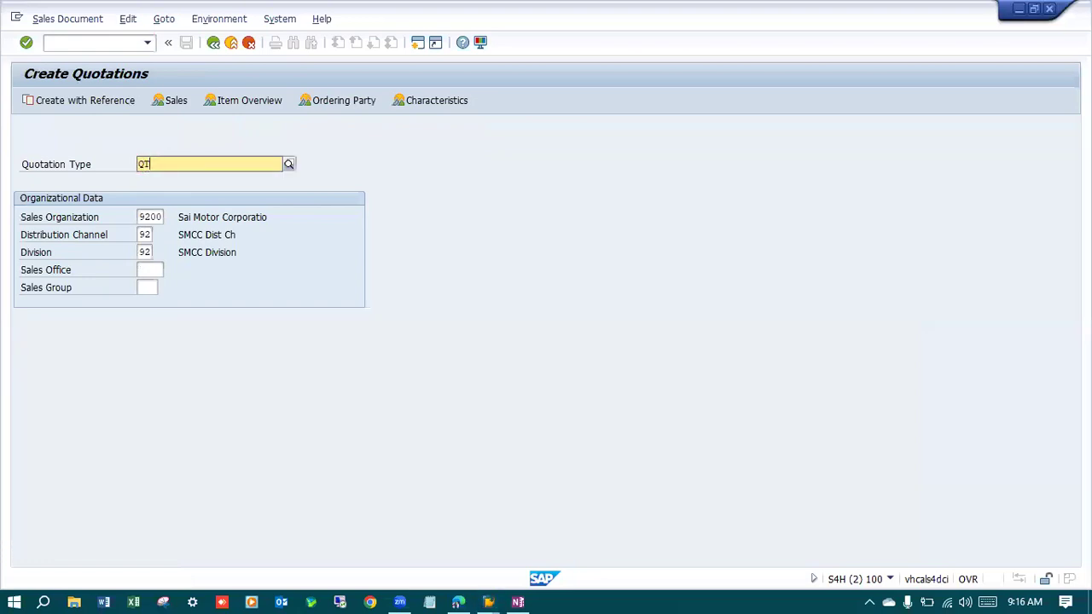
key("Return")
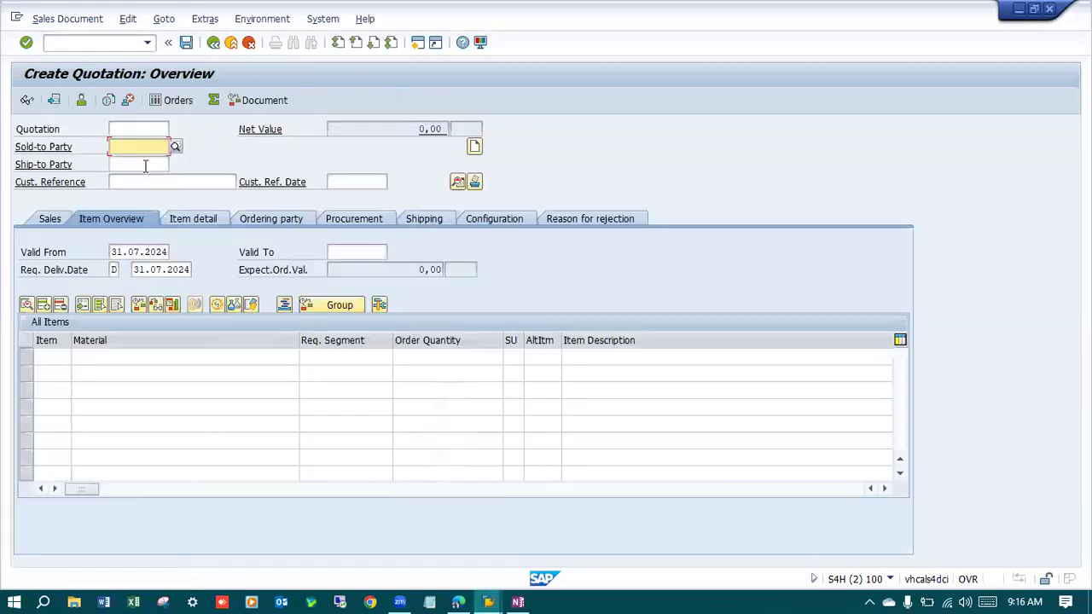
left_click(213, 42)
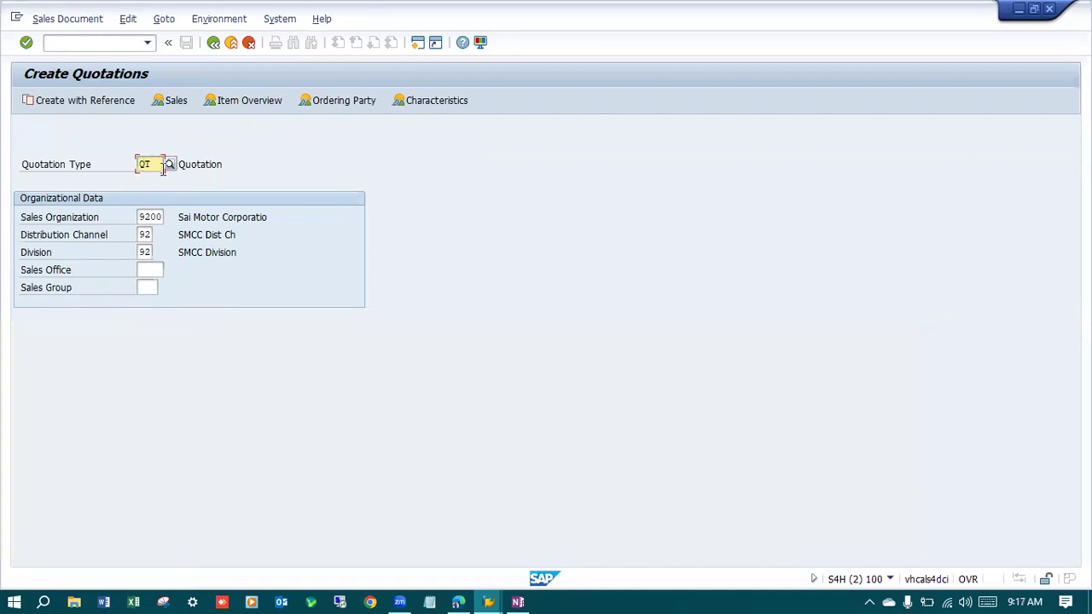
Try to create the quotation with reference to the copied inquiry number.
left_click(109, 102)
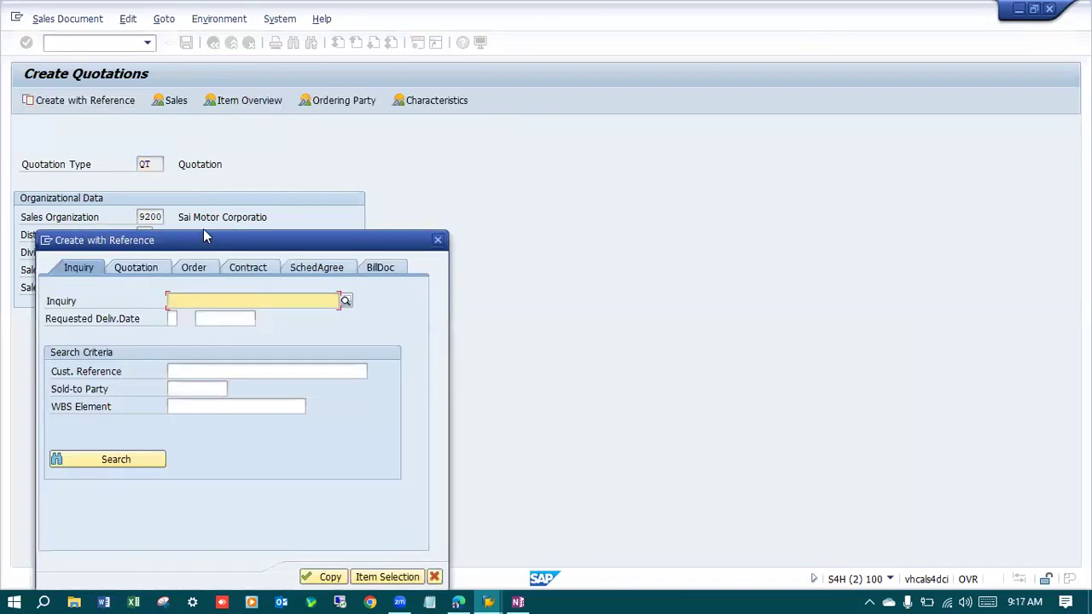
left_click_drag(203, 228, 347, 136)
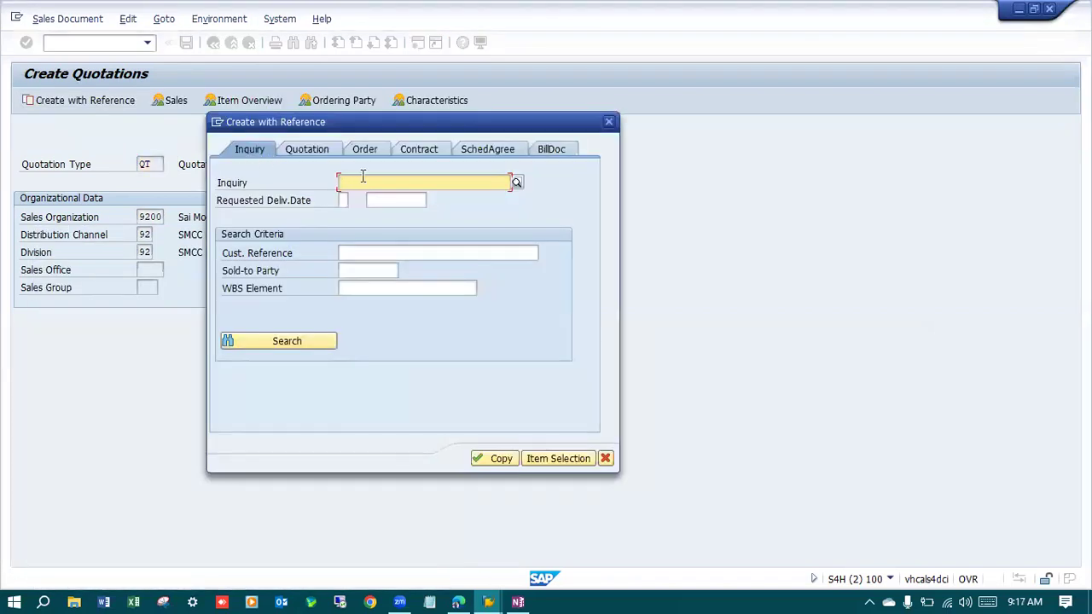
key("ctrl+v")
left_click(491, 459)
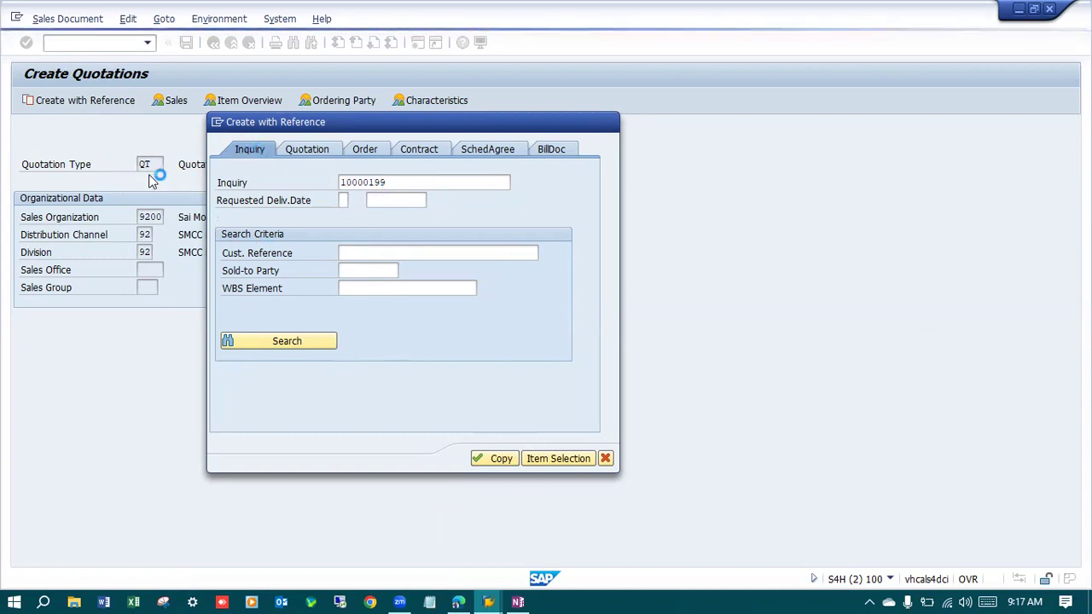
left_click(484, 457)
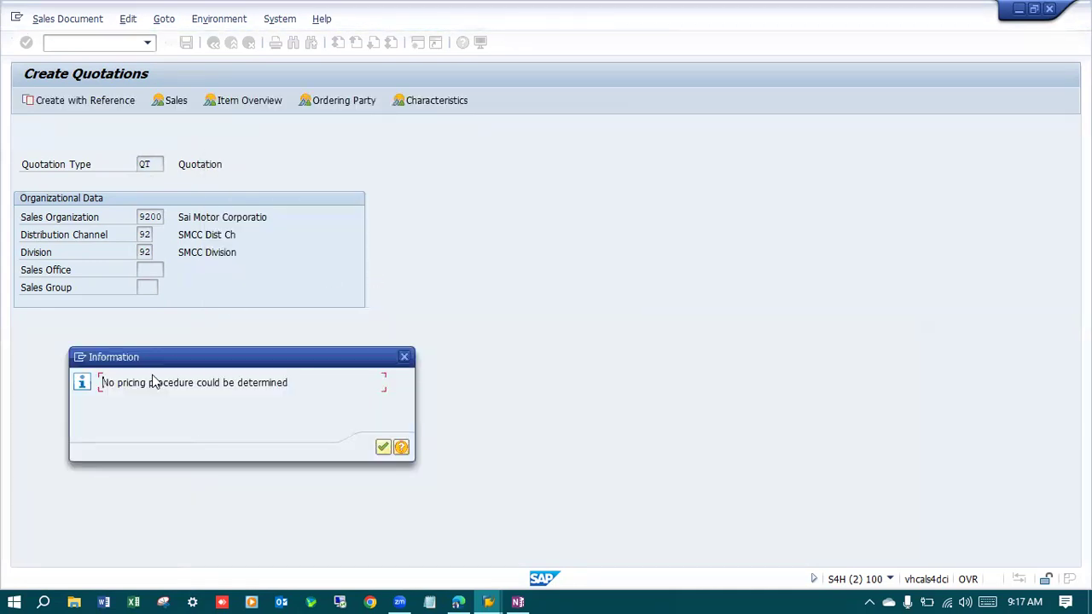
left_click(382, 447)
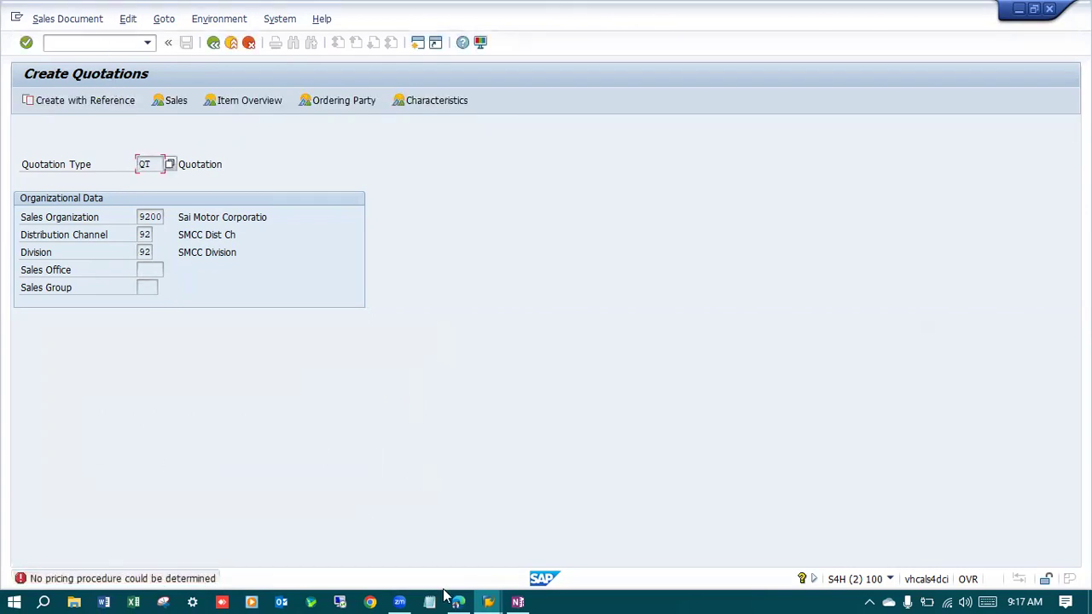
Switch to the sales order types session and open the details of sales document type QT.
left_click(488, 602)
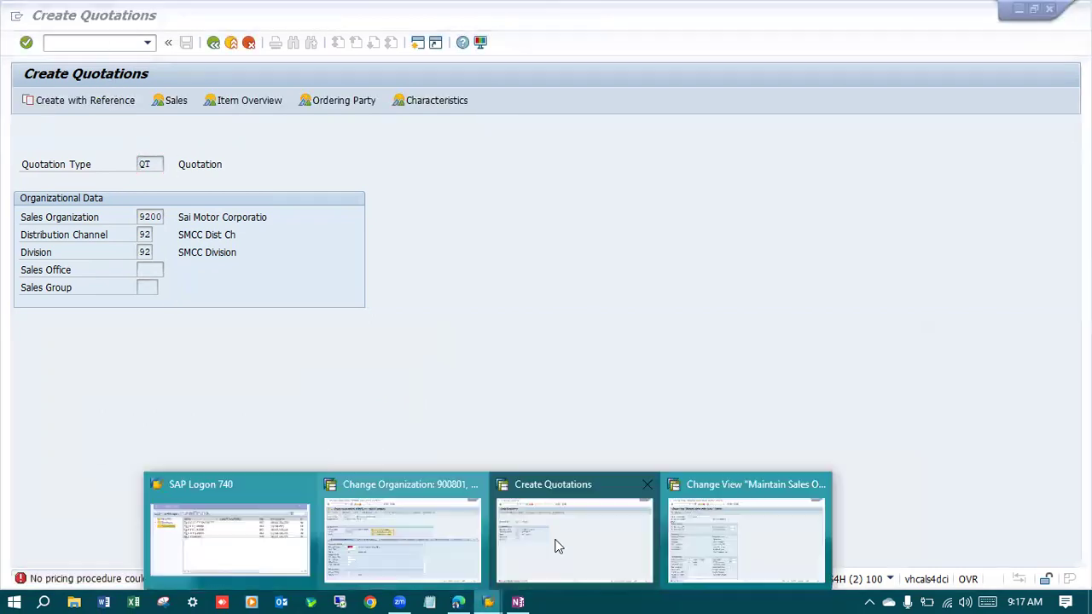
left_click(744, 533)
left_click(213, 43)
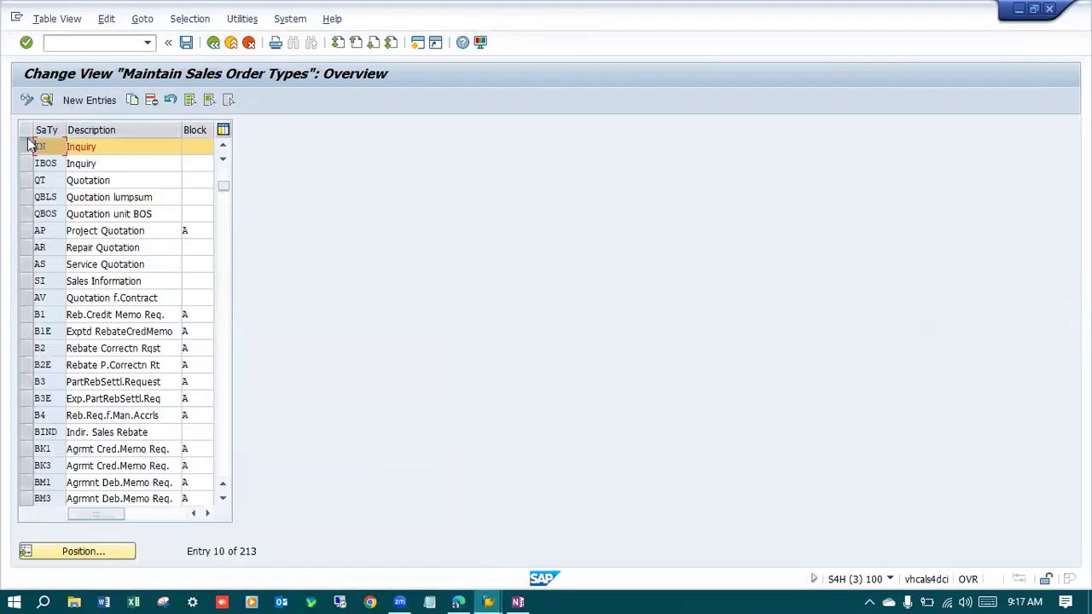
left_click(39, 181)
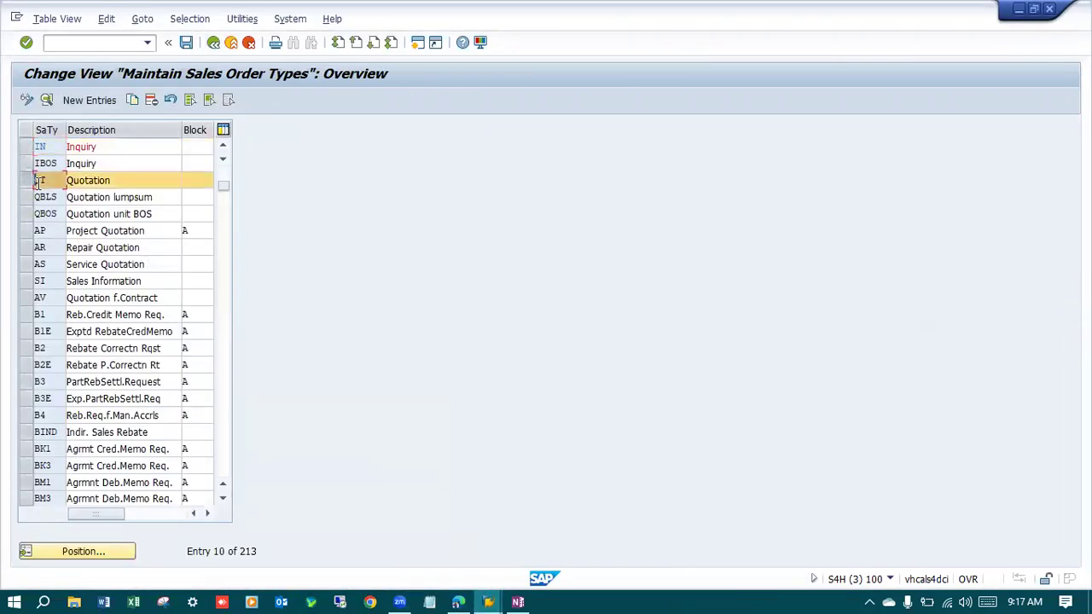
left_click(47, 101)
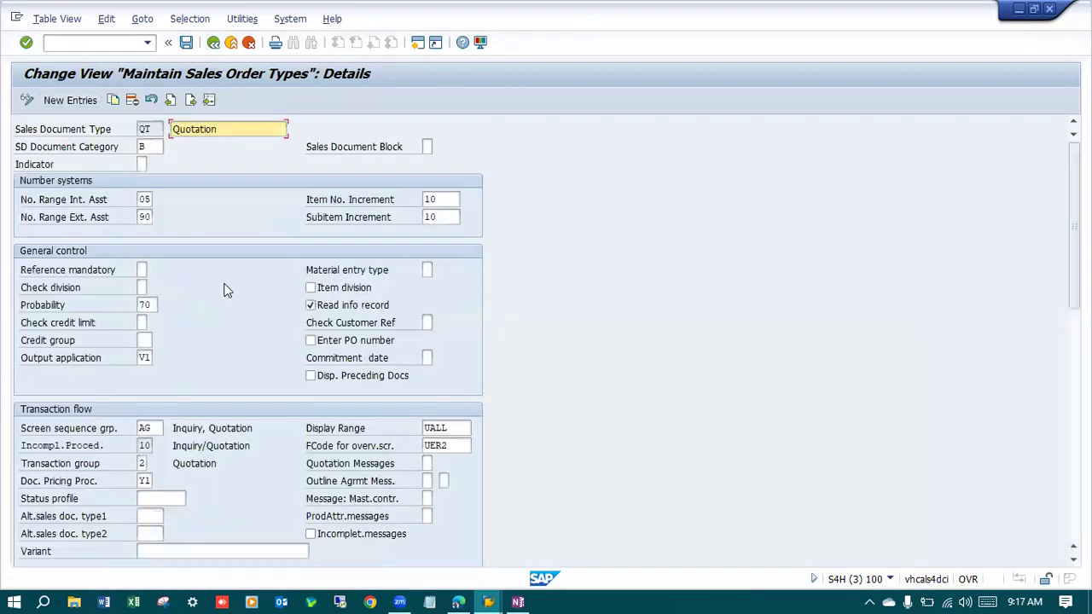
Set the document pricing procedure of type QT to A, save the change and return to the quotation session.
left_click(148, 482)
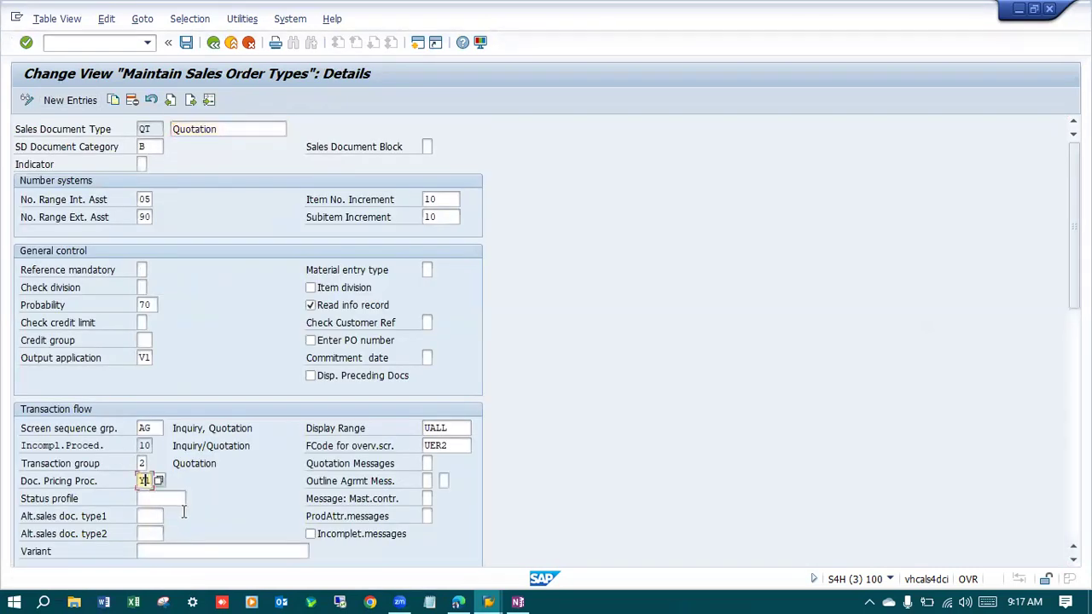
key("BackSpace")
type("A")
key("Return")
left_click(186, 41)
left_click(1019, 8)
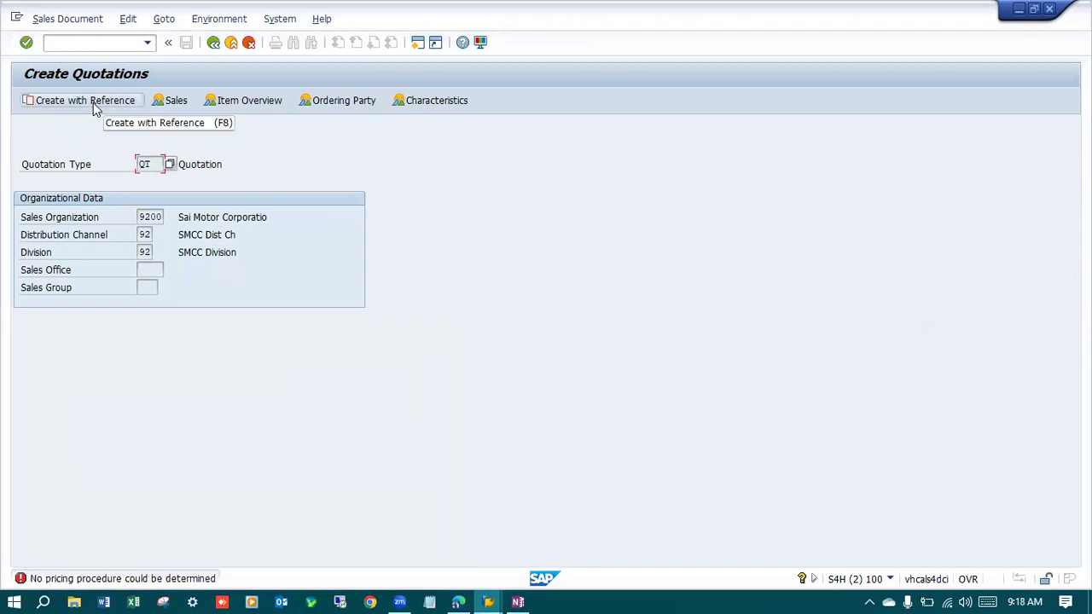
Leave the blocked quotation screen and restart quotation creation with transaction VA21 from SAP Easy Access.
left_click(94, 107)
left_click(117, 101)
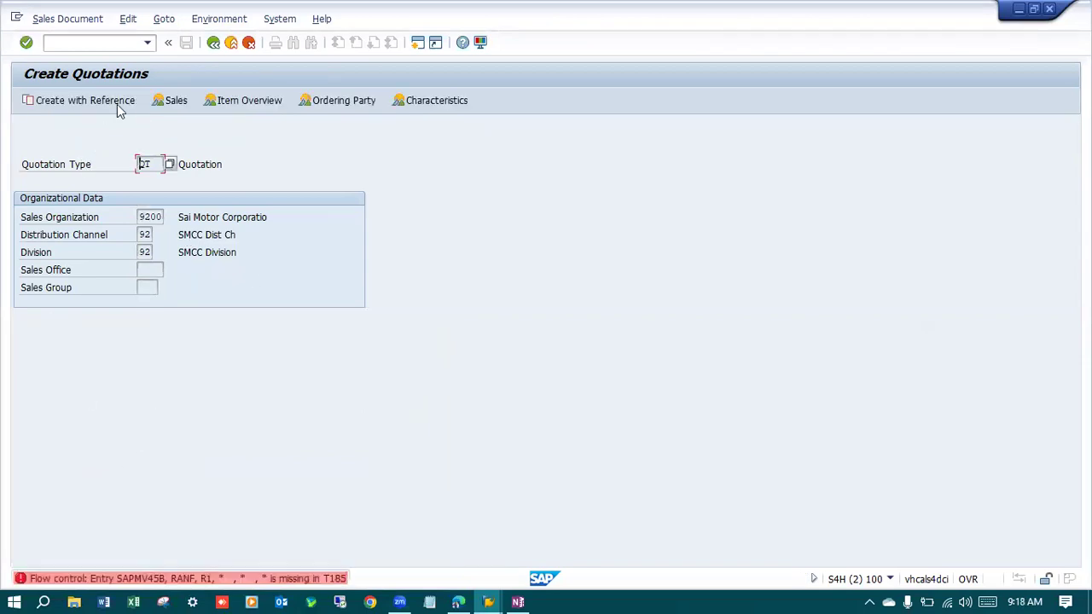
left_click(117, 42)
key("Return")
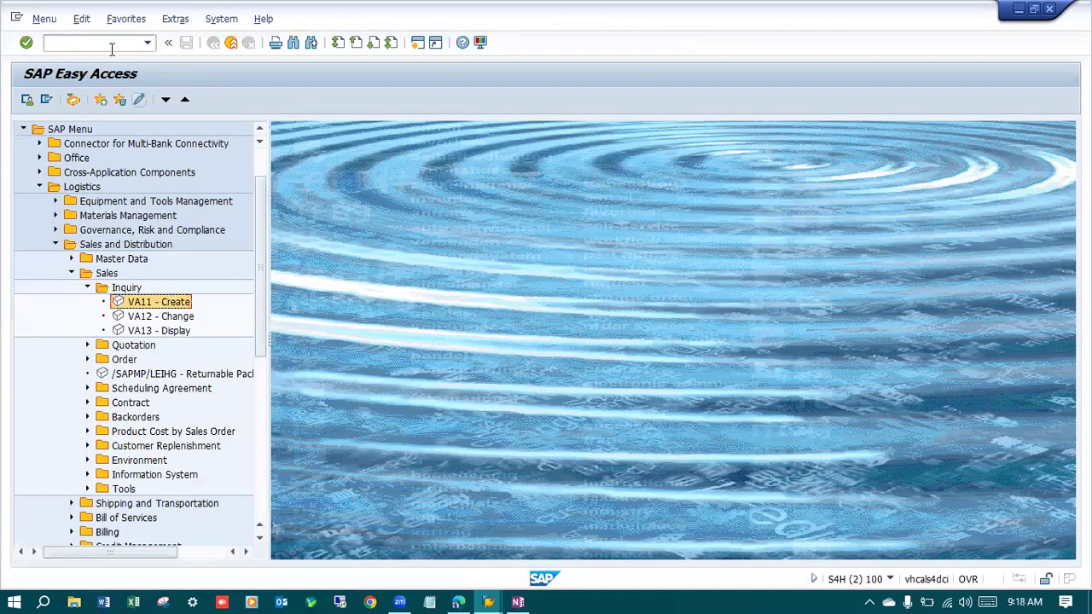
left_click(87, 345)
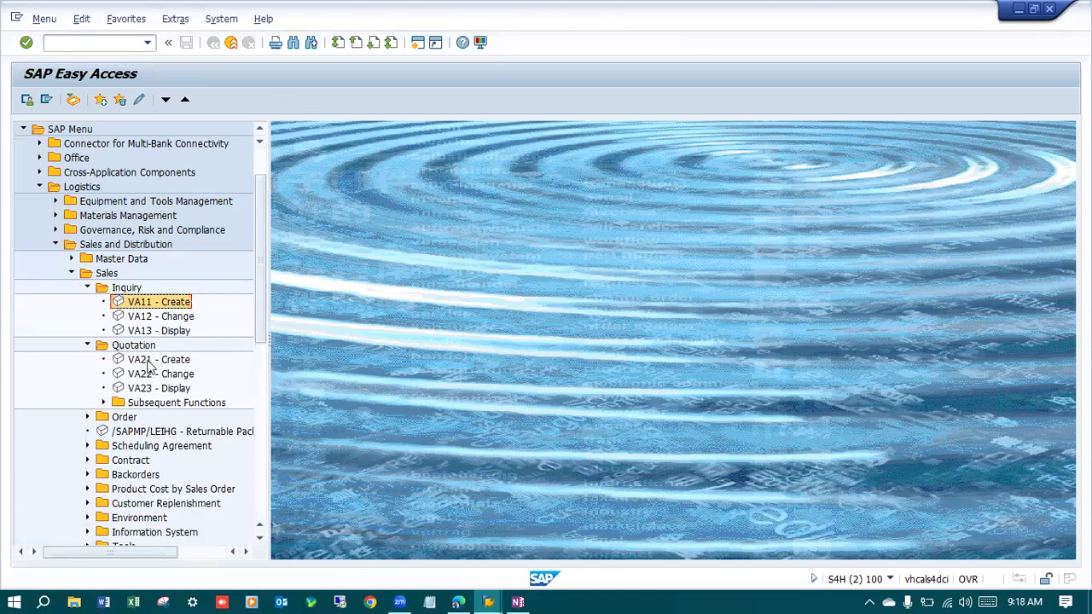
double_click(150, 362)
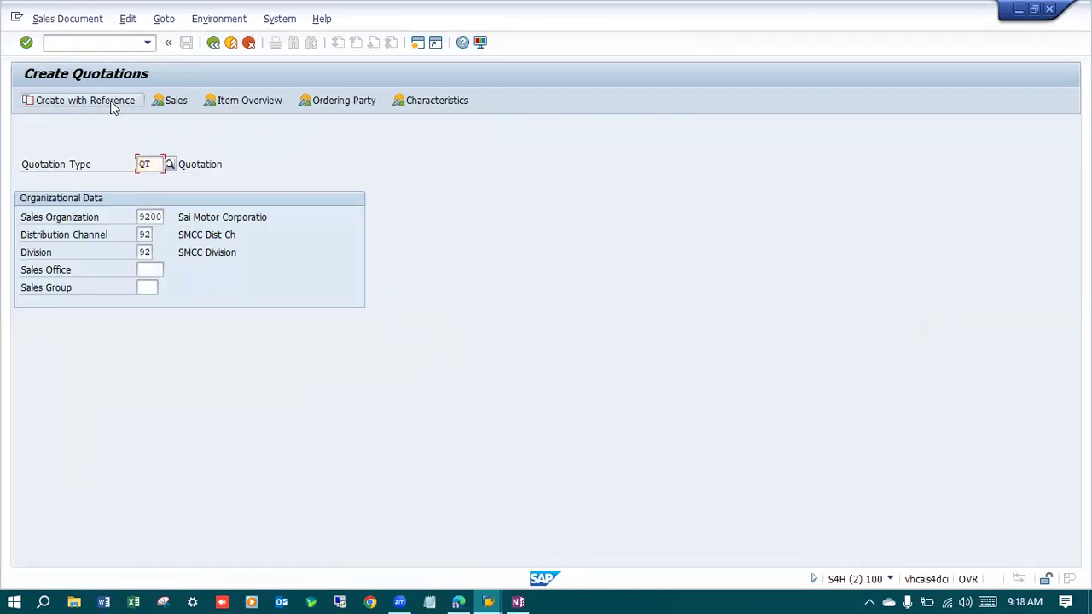
Create the QT quotation with reference to the saved inquiry's number, copying its data.
left_click(111, 102)
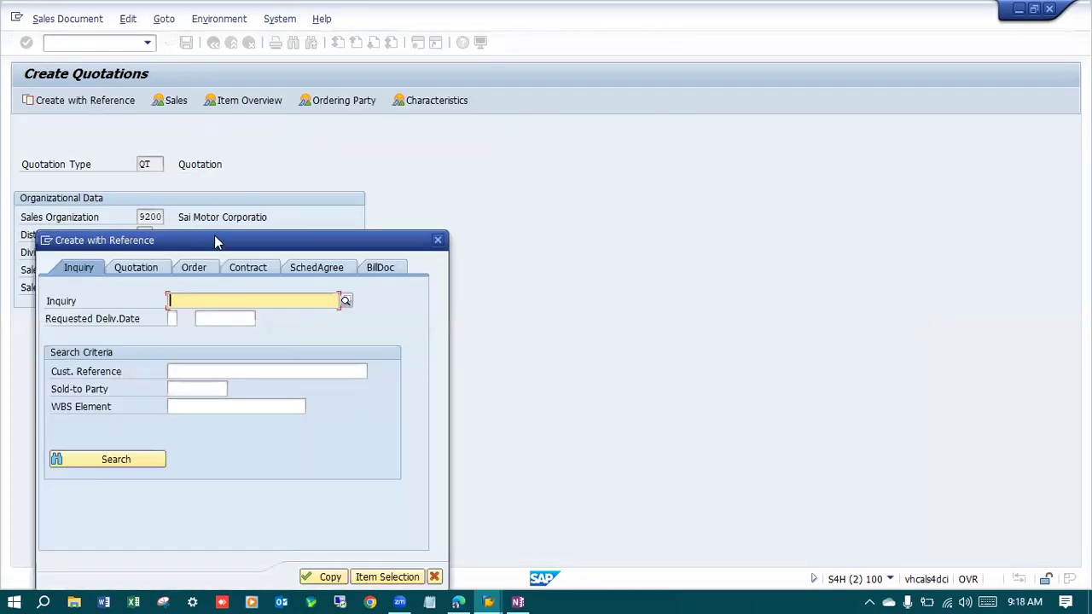
left_click_drag(214, 243, 371, 112)
type("10000199")
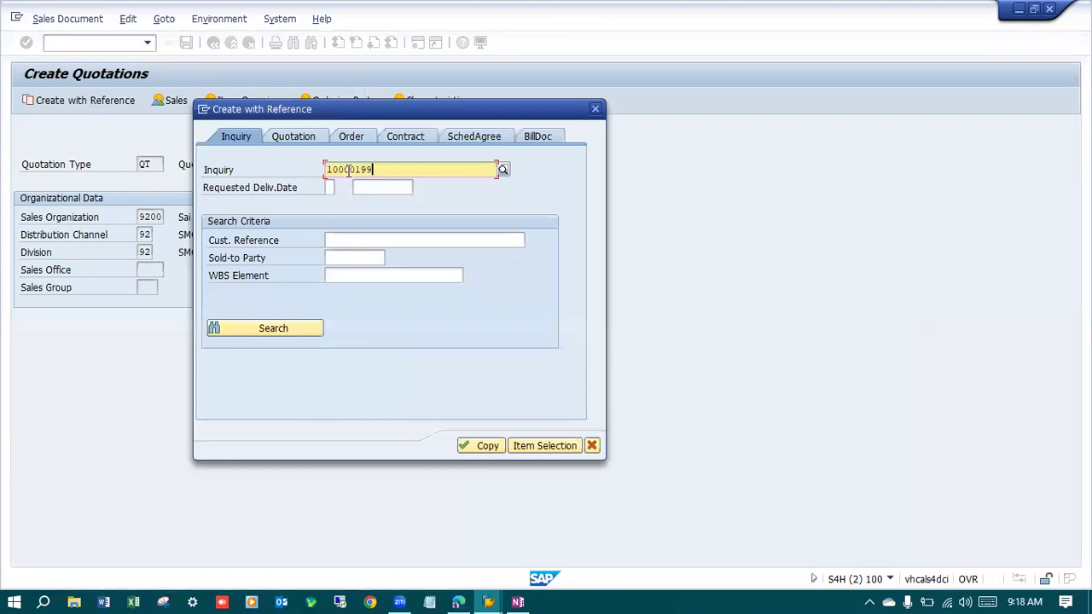
left_click(477, 448)
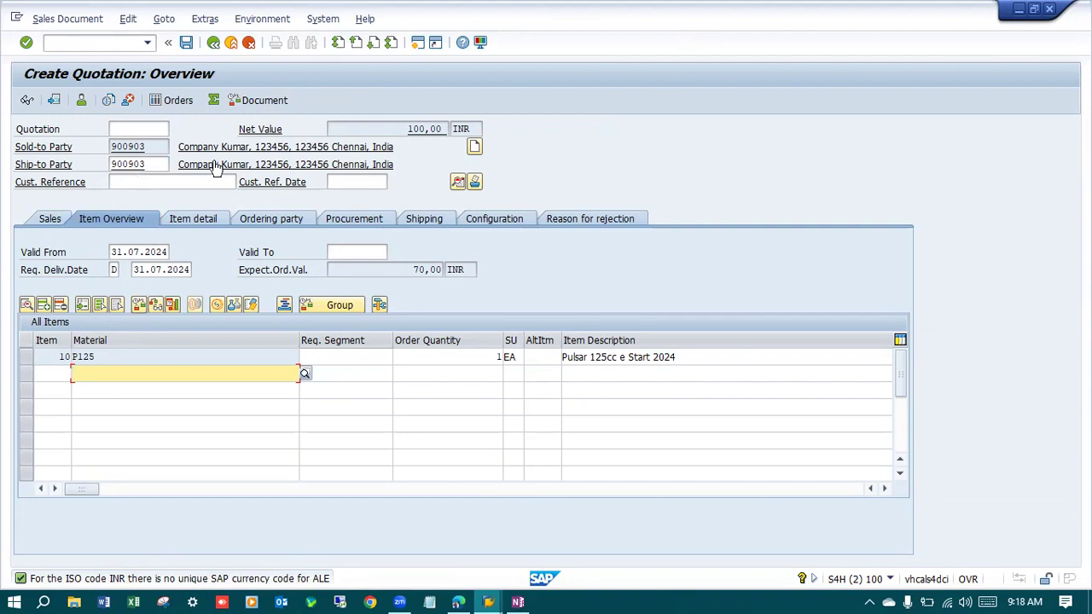
Set the quotation's customer reference to OTC Cycle and its customer reference date to 31.07.2024.
left_click(145, 182)
left_click(149, 197)
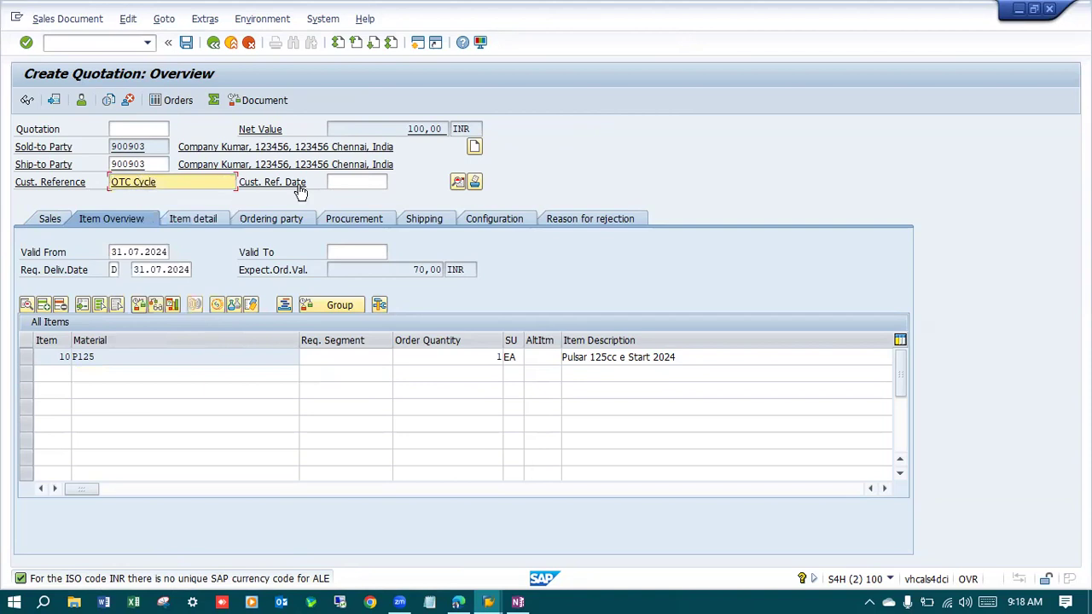
left_click(354, 181)
left_click(360, 198)
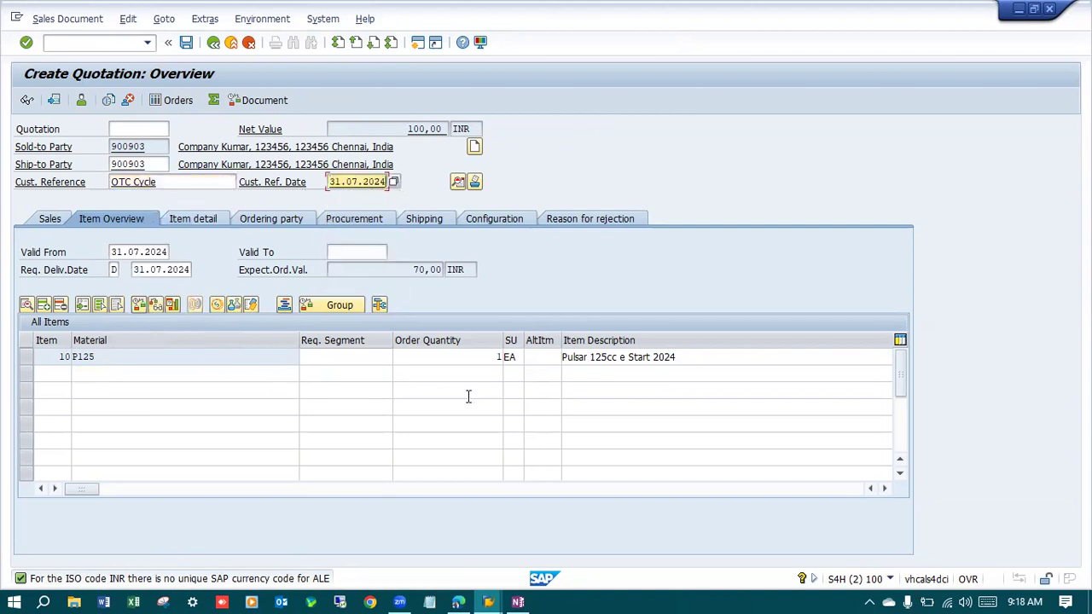
Narrow the Material, Item Description, Customer Material, WBS Element and Amount columns of the item table and collapse the Req. Segment column.
left_click_drag(298, 343, 121, 351)
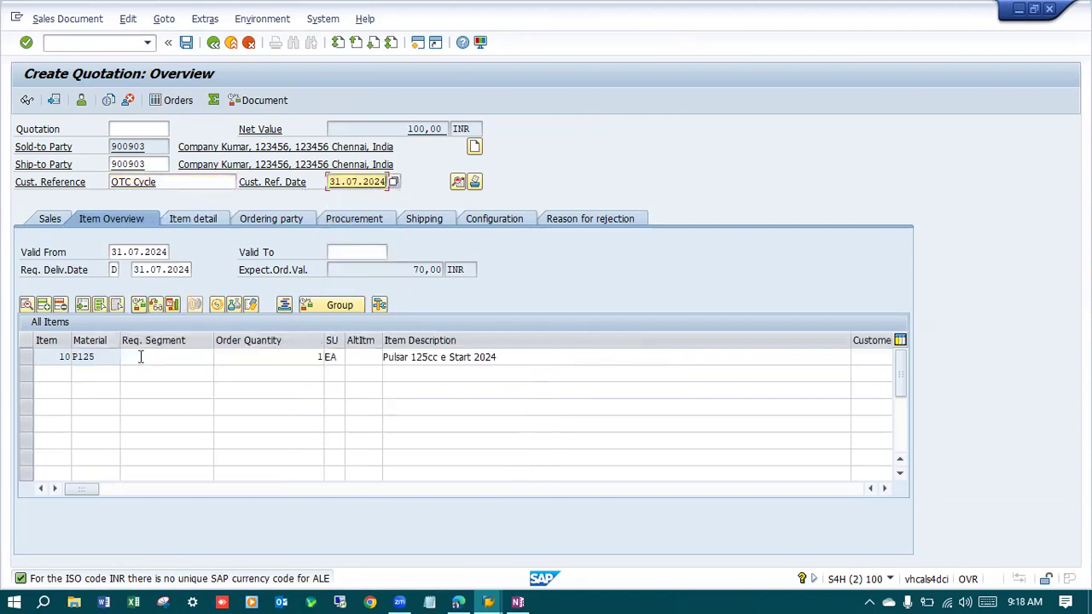
left_click_drag(851, 341, 515, 343)
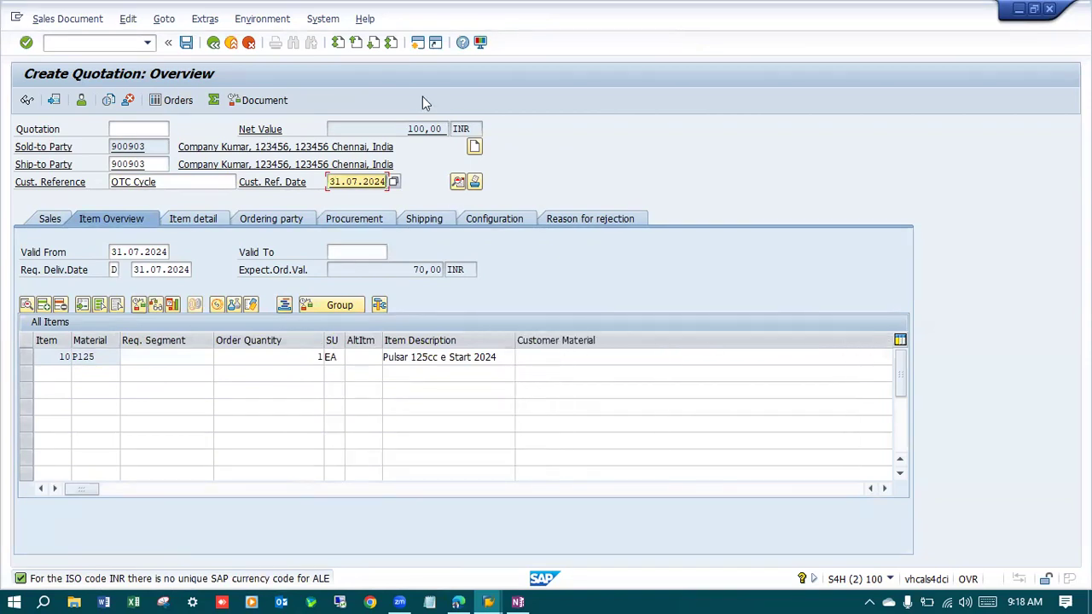
left_click(885, 488)
left_click(884, 487)
left_click(885, 488)
left_click(885, 488)
left_click(884, 488)
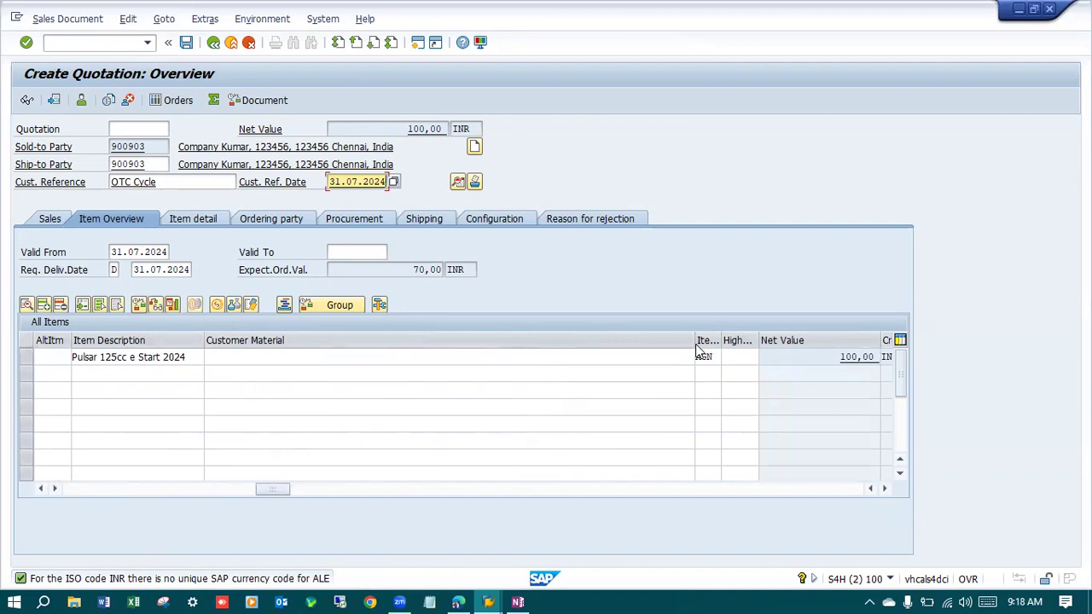
left_click_drag(694, 345, 282, 373)
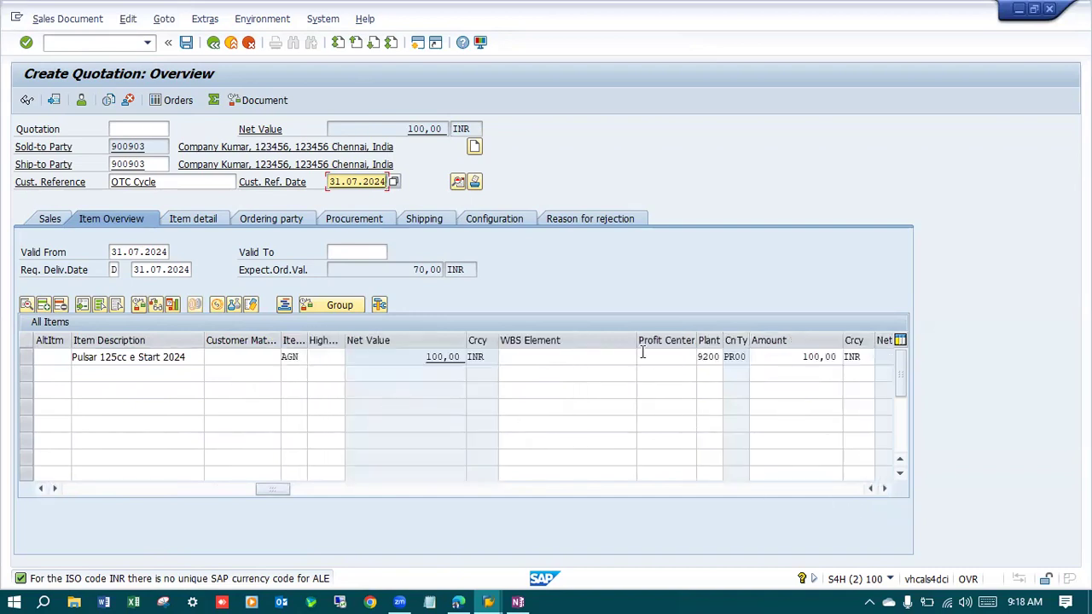
left_click_drag(633, 347, 564, 358)
left_click_drag(769, 347, 708, 353)
left_click_drag(276, 490, 9, 505)
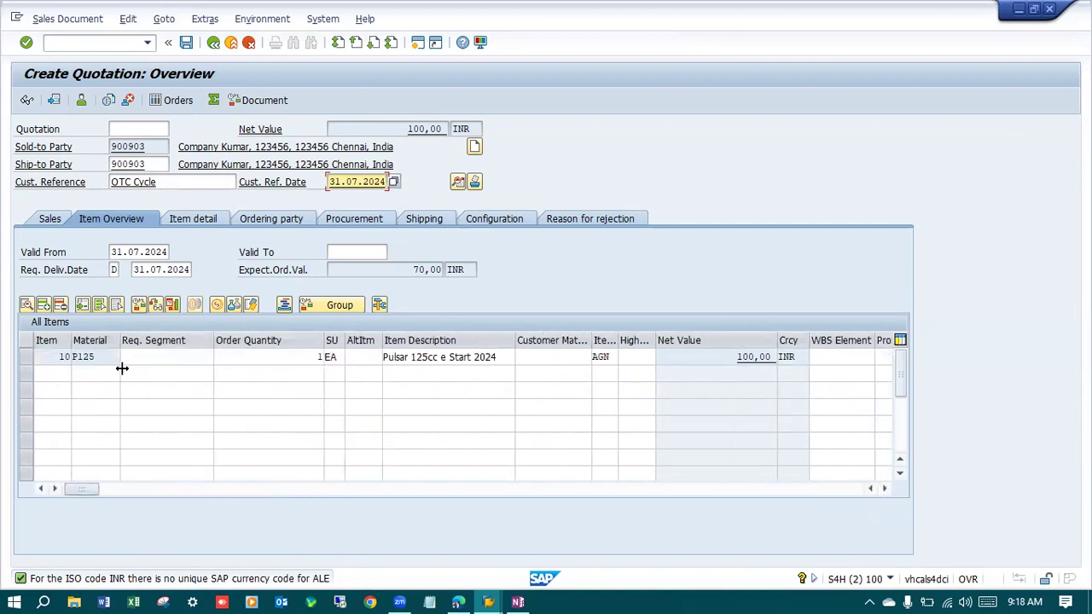
left_click_drag(122, 368, 121, 367)
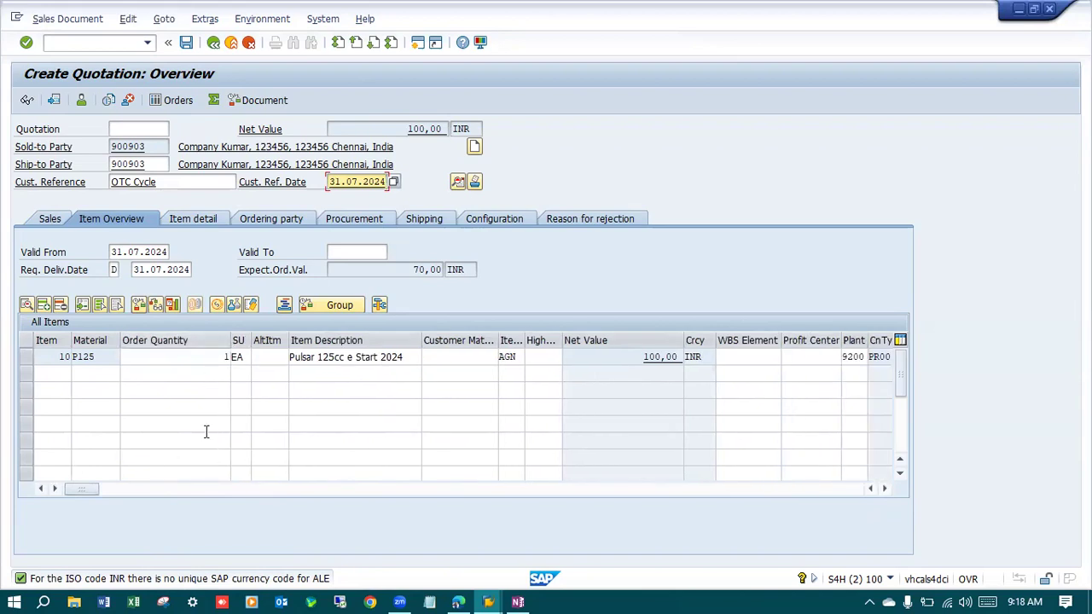
Check the quotation's incompletion log for missing data.
left_click(128, 18)
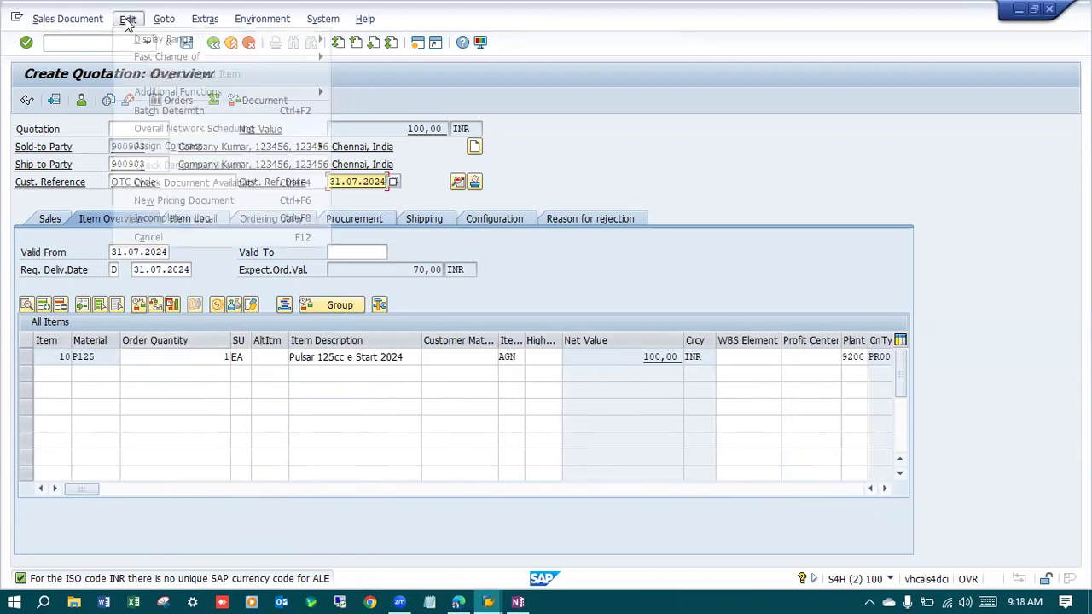
left_click(140, 218)
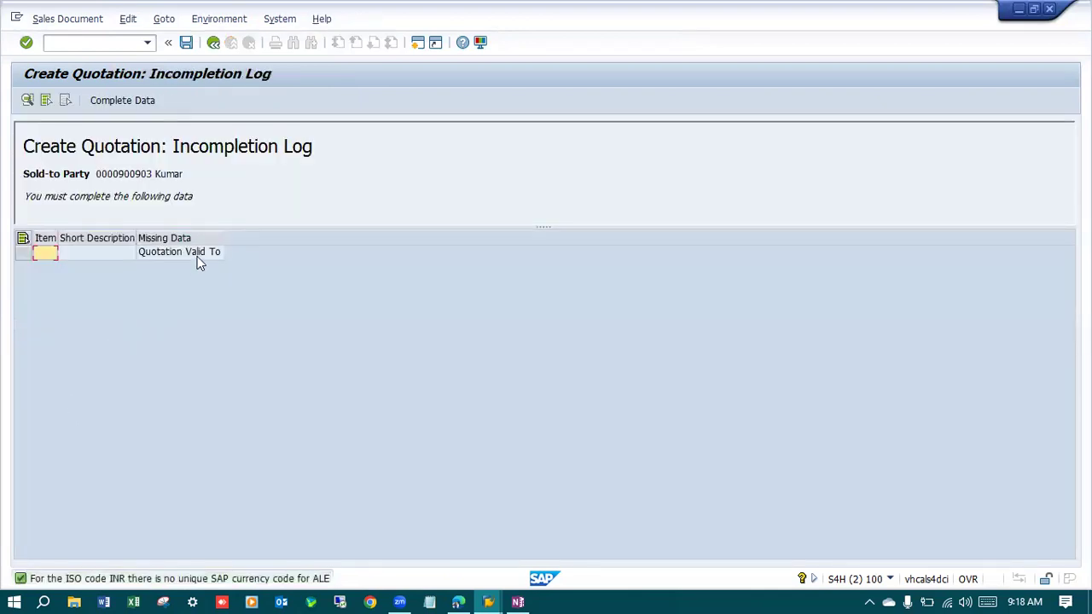
Return to the quotation overview, set Valid To to 15.08.2024 and save the quotation.
left_click(213, 41)
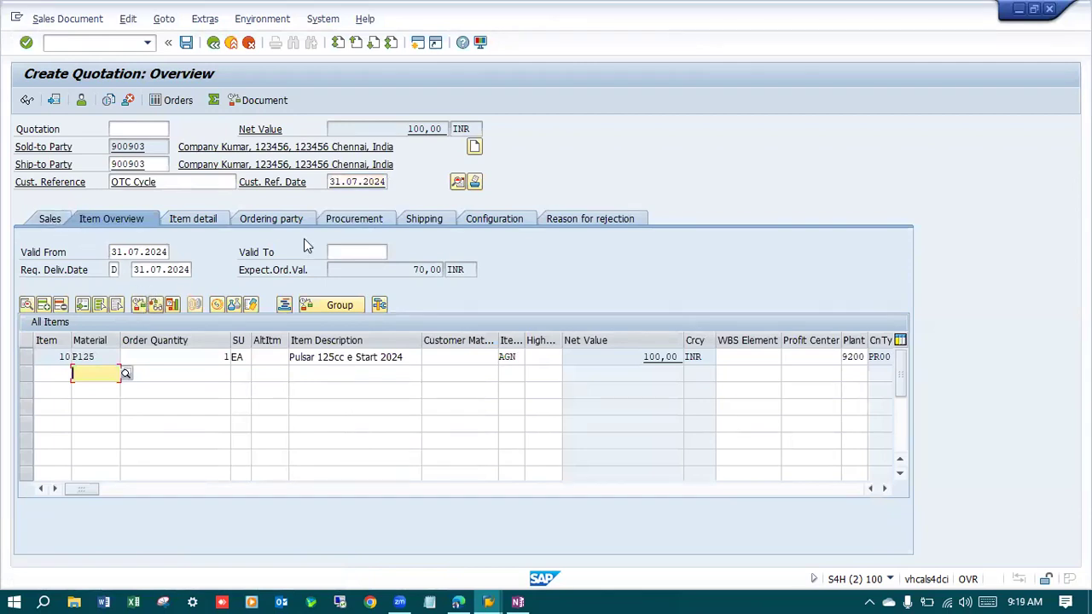
left_click(355, 254)
key("F4")
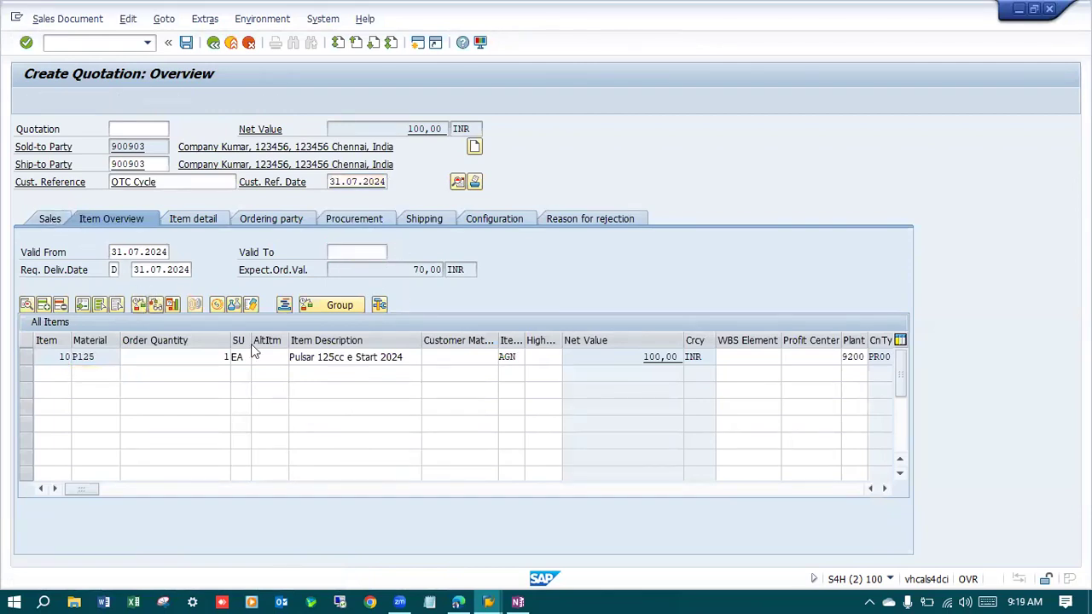
double_click(259, 366)
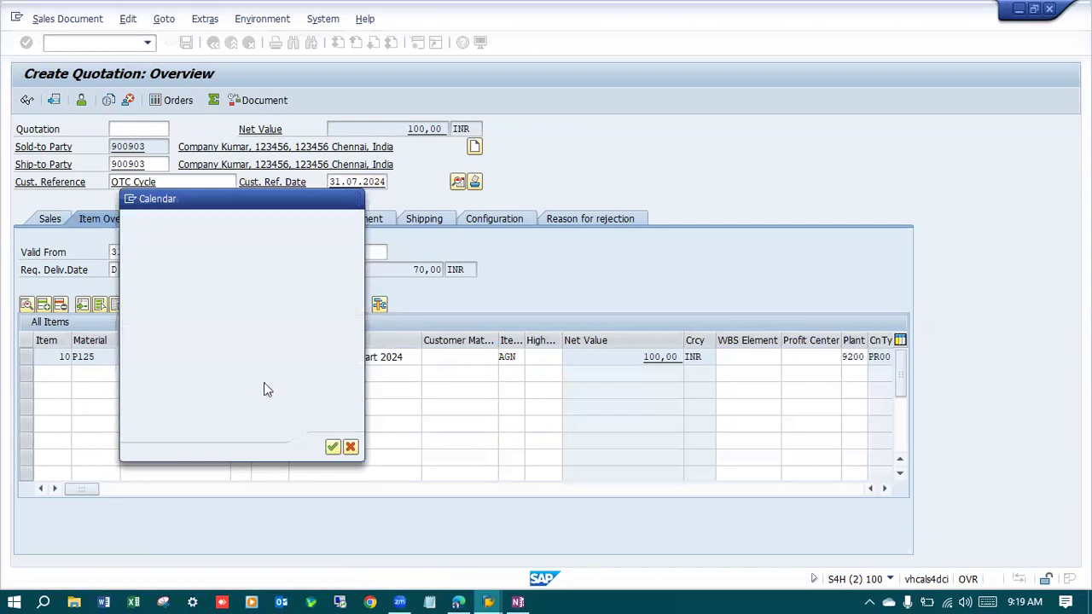
key("Return")
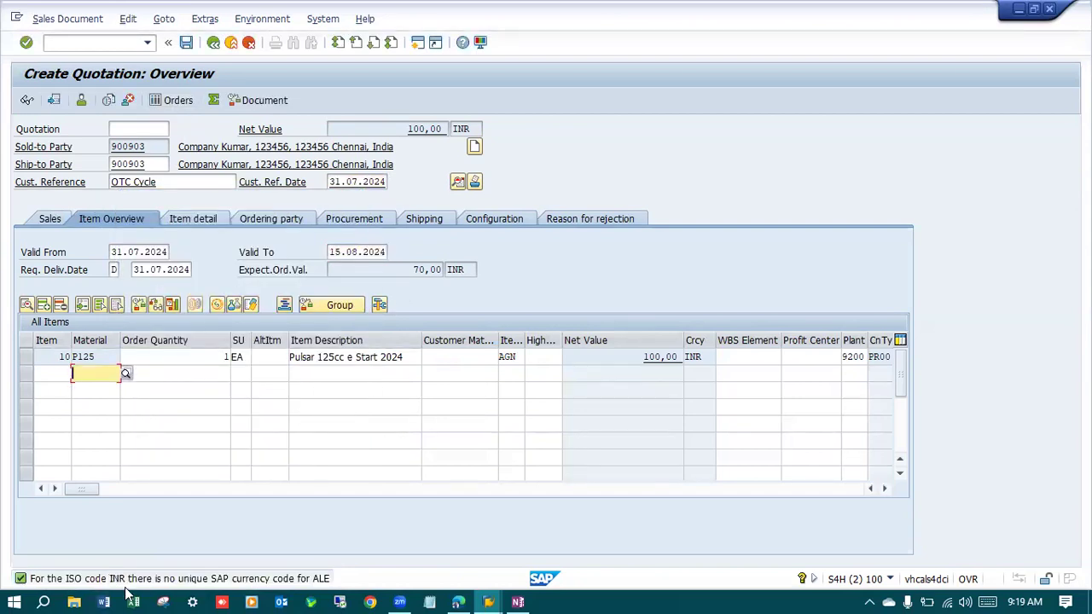
left_click(186, 42)
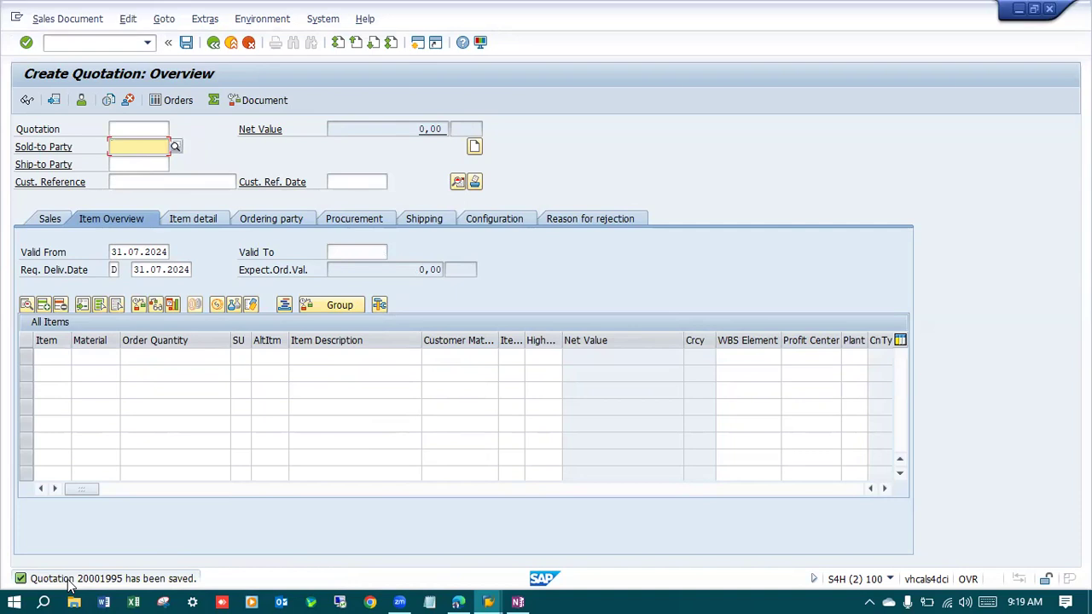
Open the saved quotation's message, record its number in the Quotation line of the OneNote page and copy that number.
double_click(70, 579)
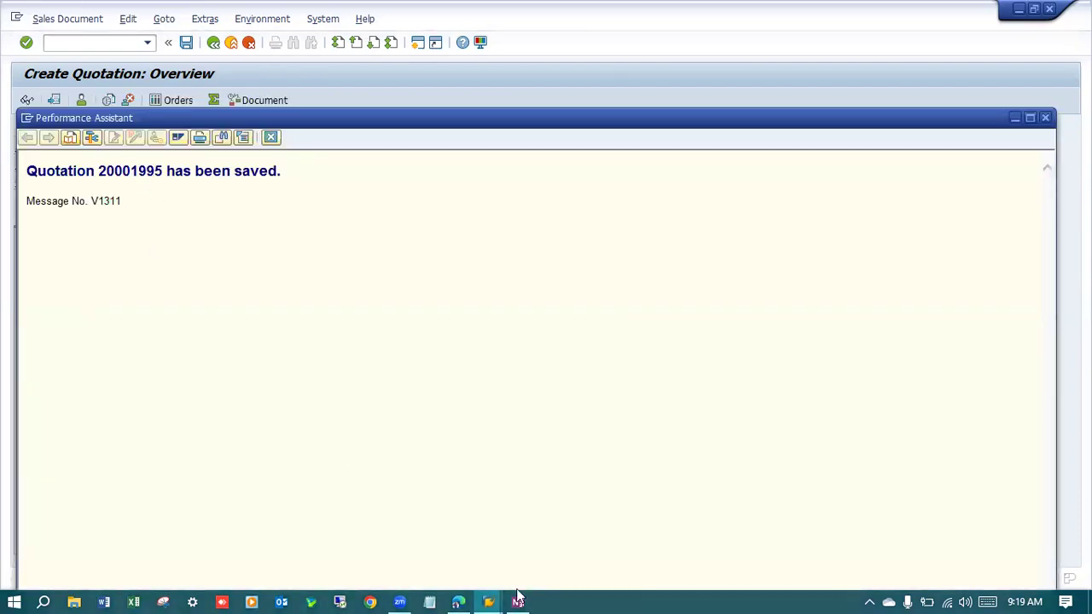
key("alt+Tab")
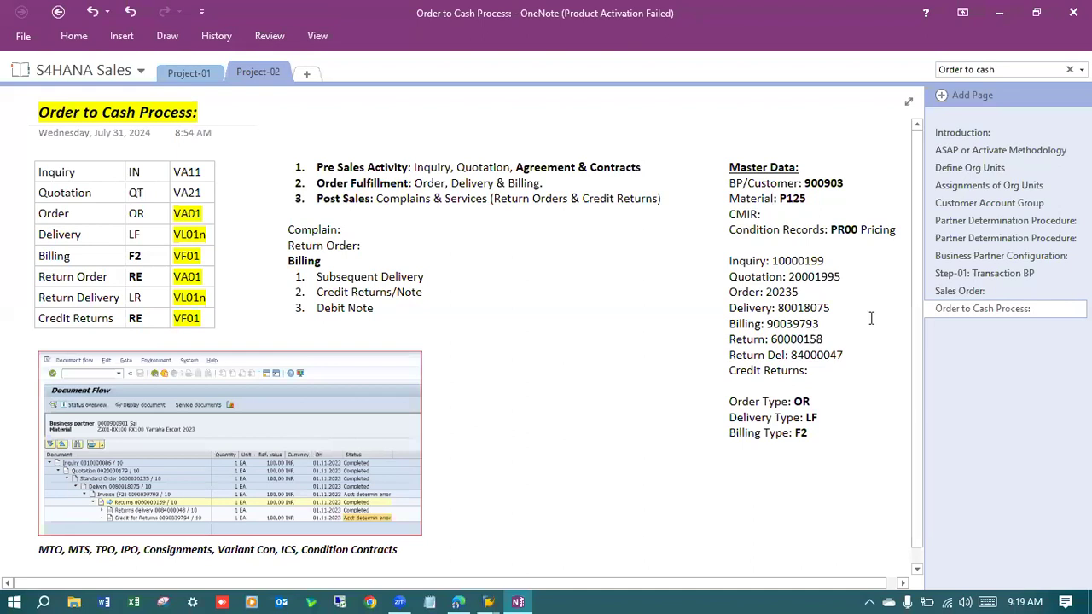
left_click_drag(848, 277, 789, 276)
key("ctrl+c")
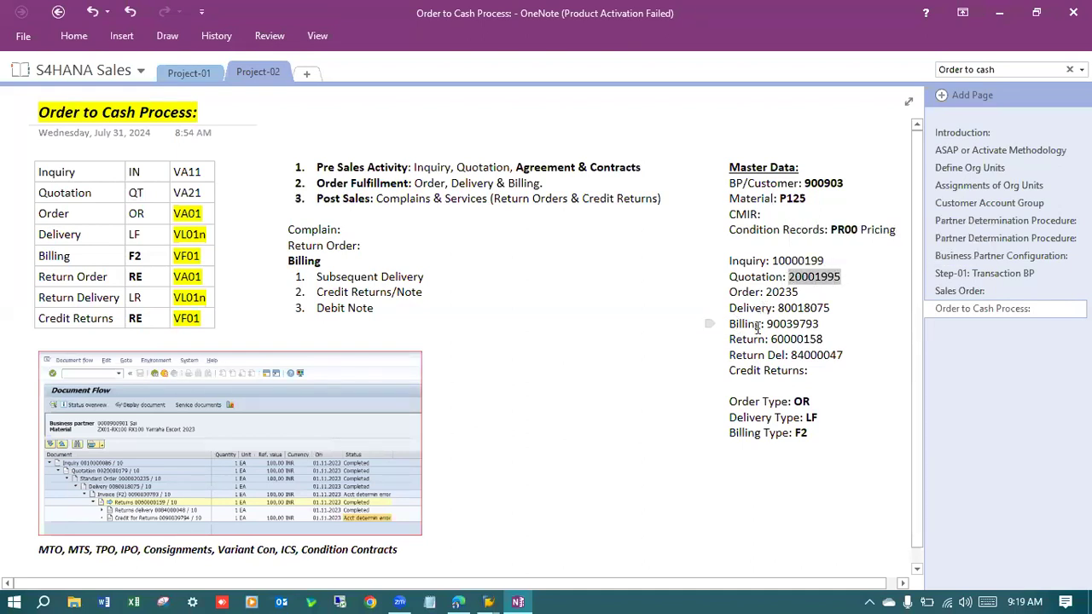
left_click(998, 13)
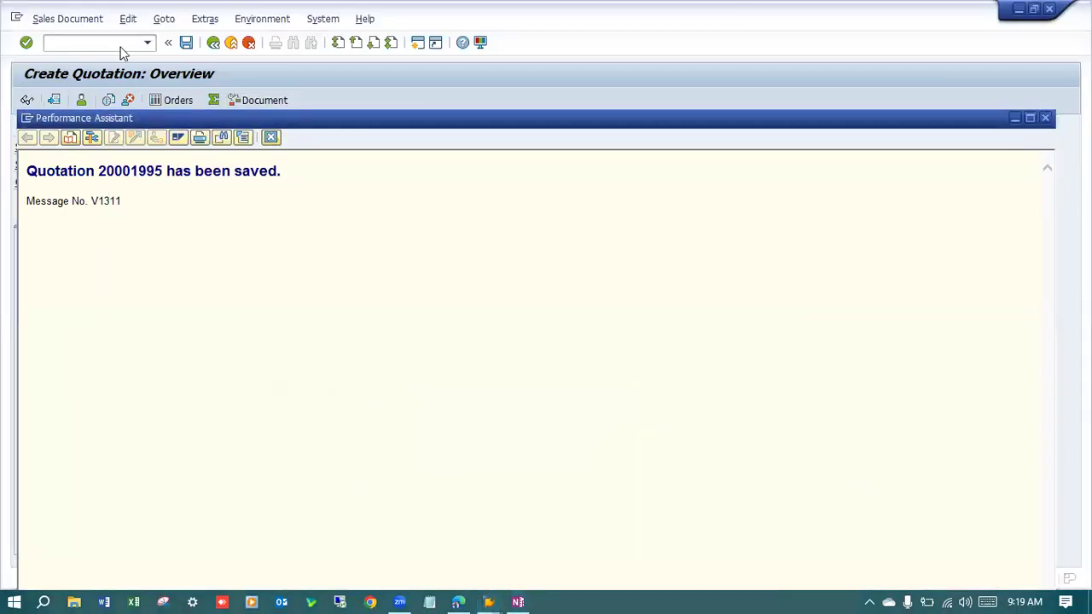
Start transaction VA01 in SAP and create an OR order with reference to the copied quotation number.
left_click(120, 43)
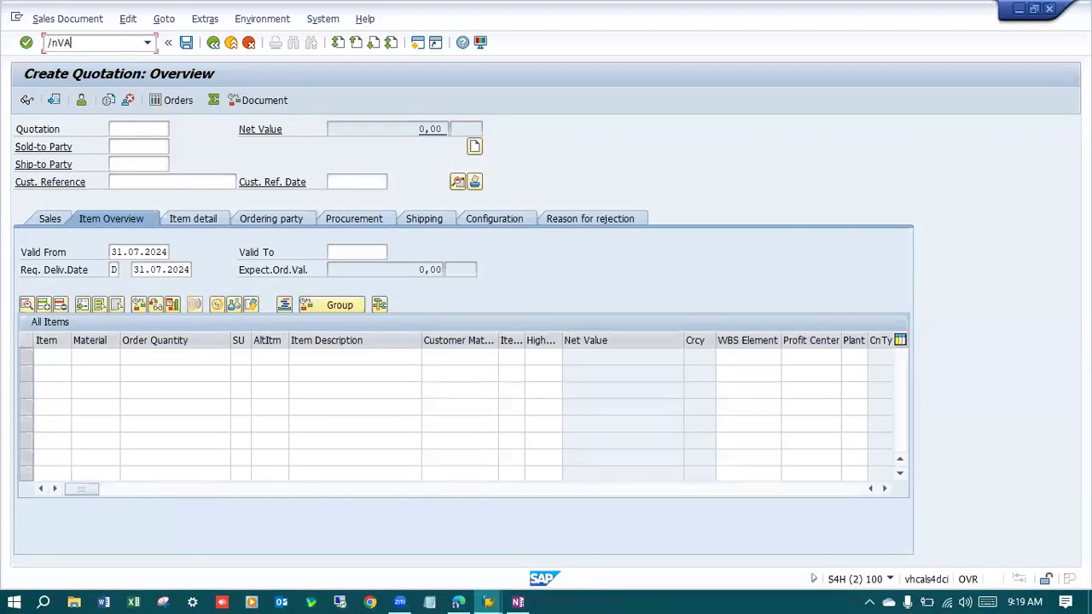
type("/nVA01")
key("Return")
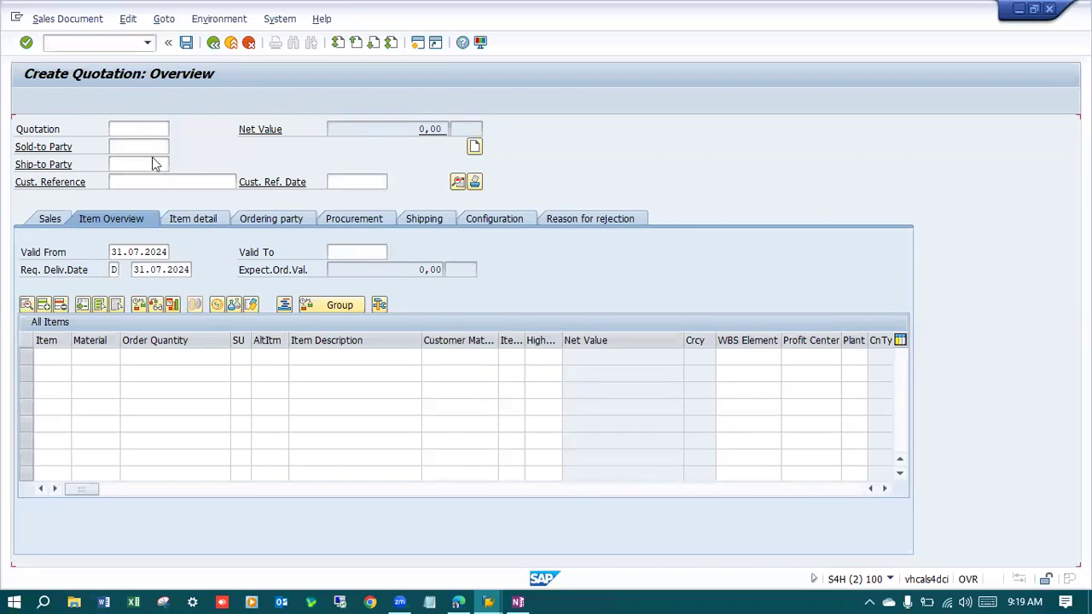
type("or")
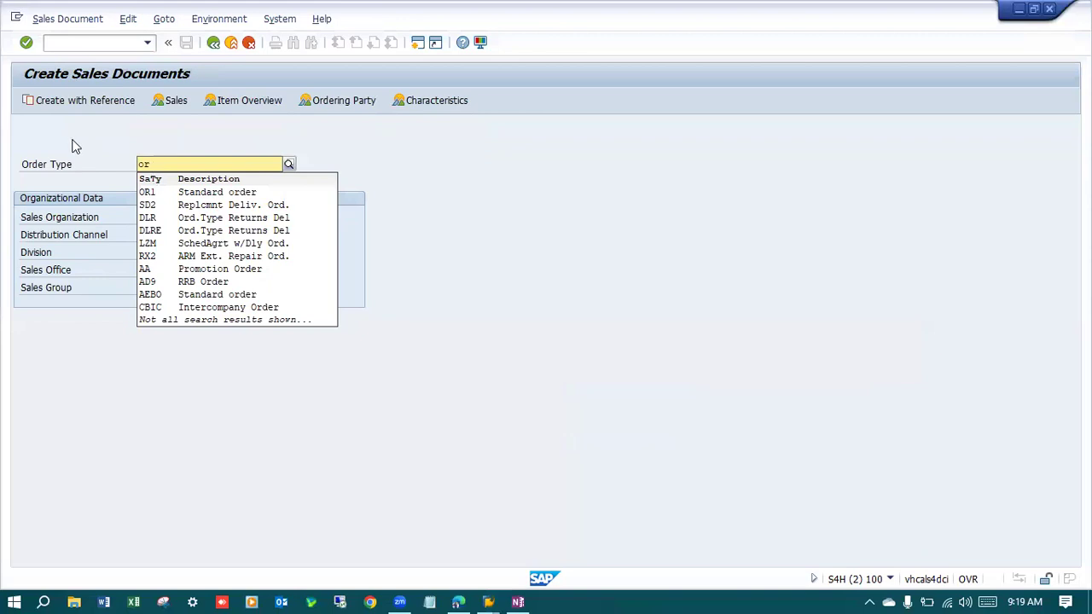
key("Escape")
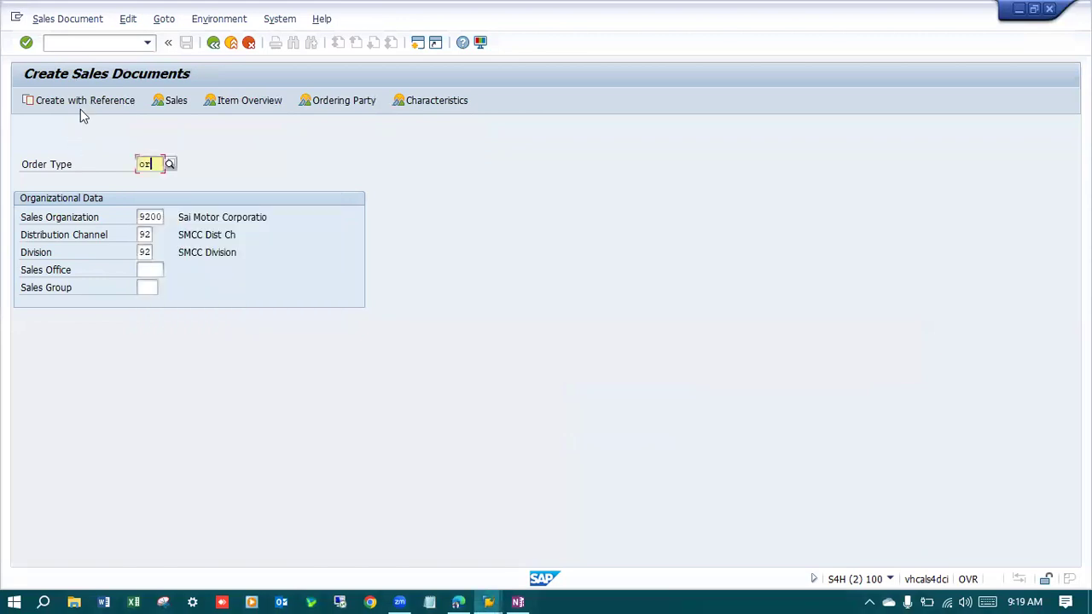
left_click(82, 104)
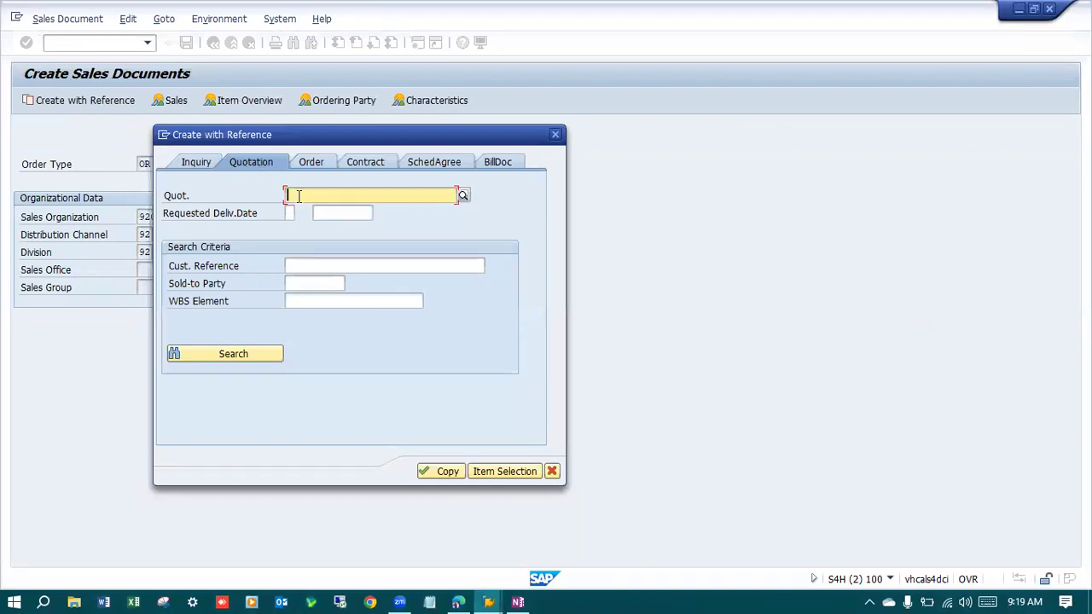
key("ctrl+v")
left_click(442, 470)
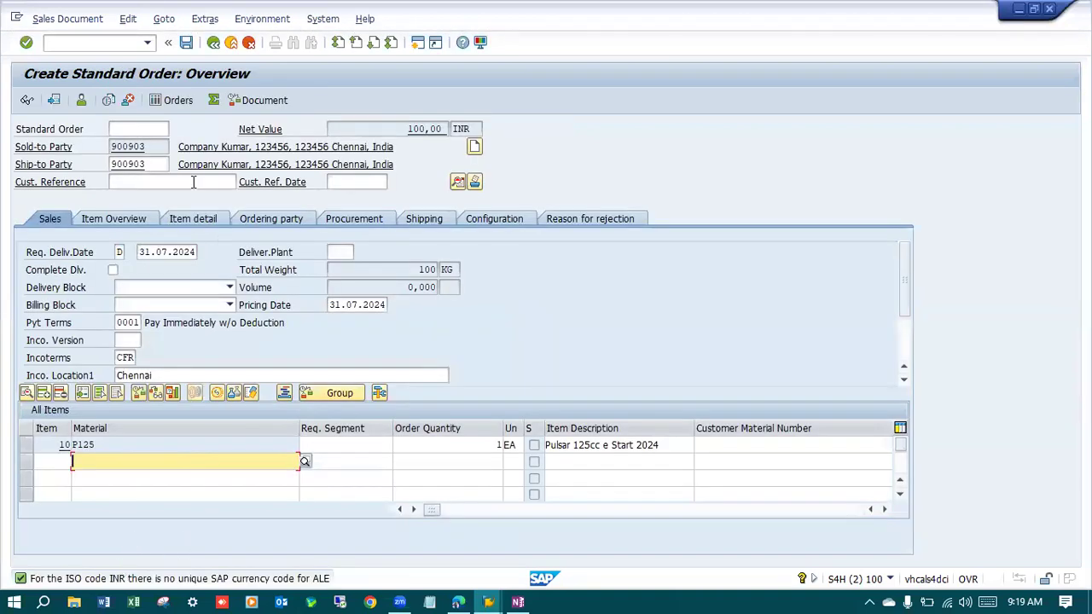
Set the standard order's customer reference to OTC Cycle and its customer reference date to 31.07.2024.
left_click(194, 182)
left_click(188, 197)
left_click(365, 182)
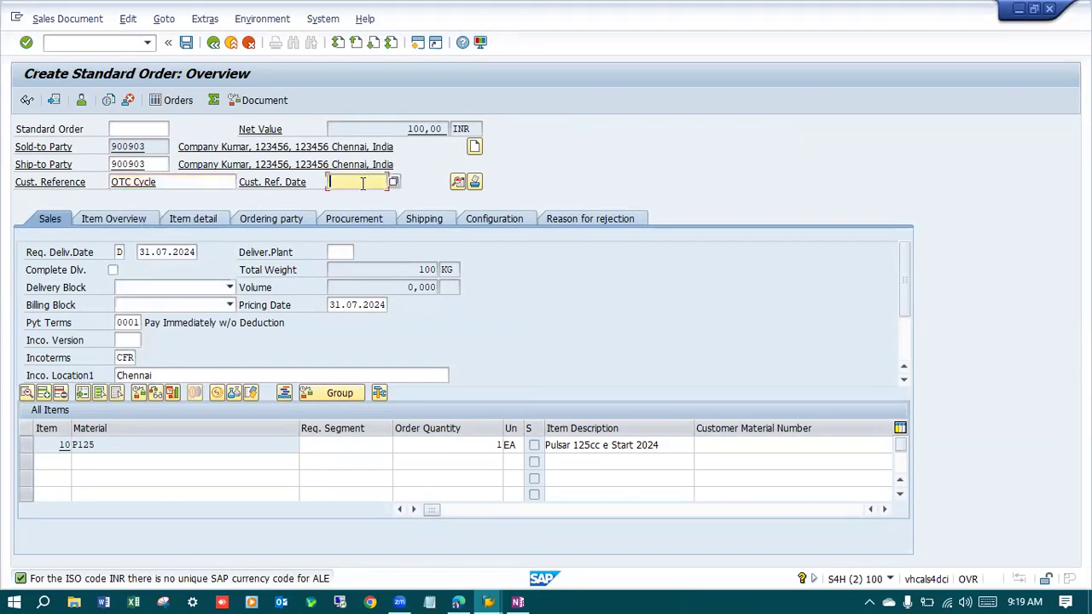
left_click(372, 198)
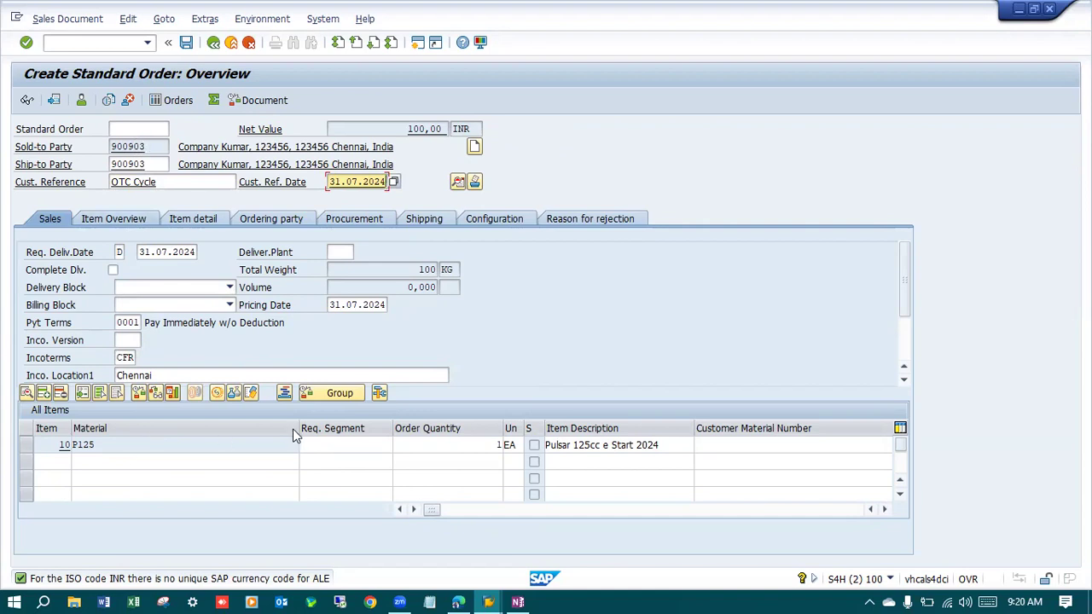
Narrow the Material, Customer Material Number and Item Description columns of the order's item table.
left_click_drag(297, 428, 138, 429)
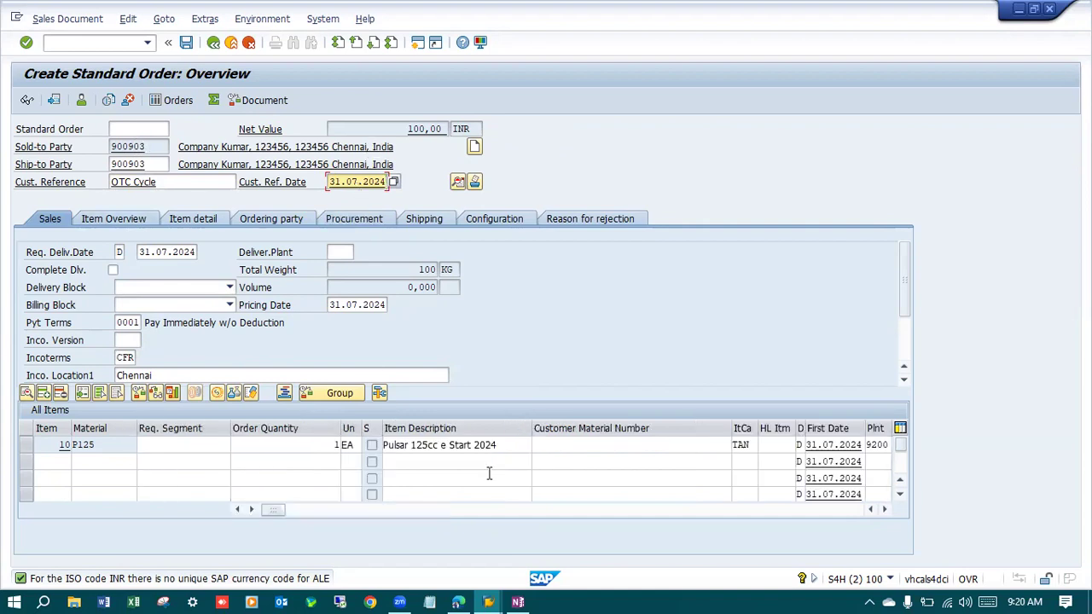
left_click_drag(733, 442, 658, 456)
left_click_drag(525, 436, 483, 451)
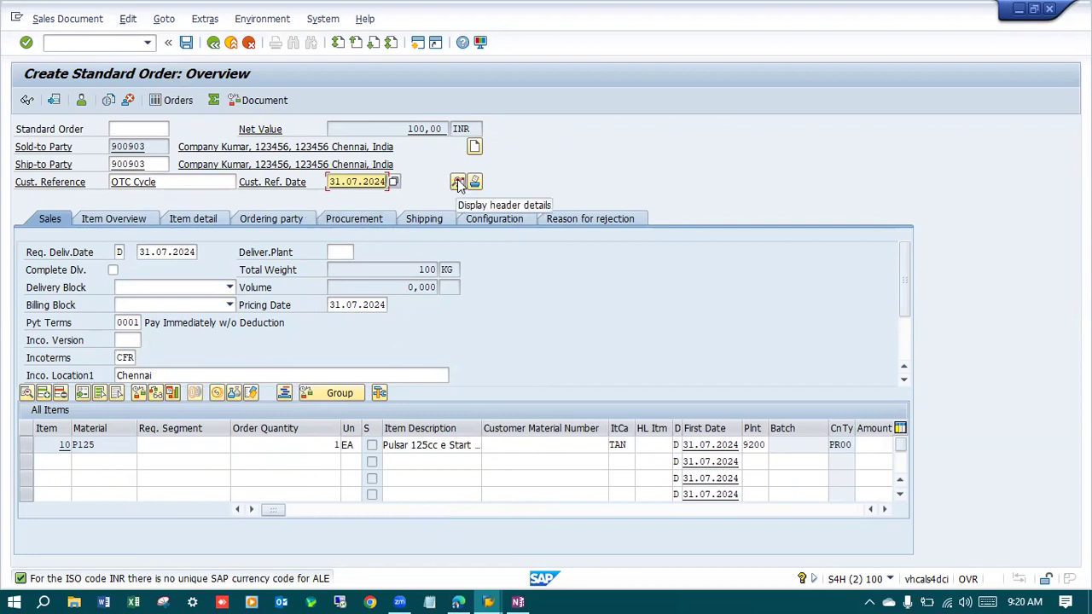
Examine the schedule lines of item 10, material P125, and return to the order overview.
double_click(99, 450)
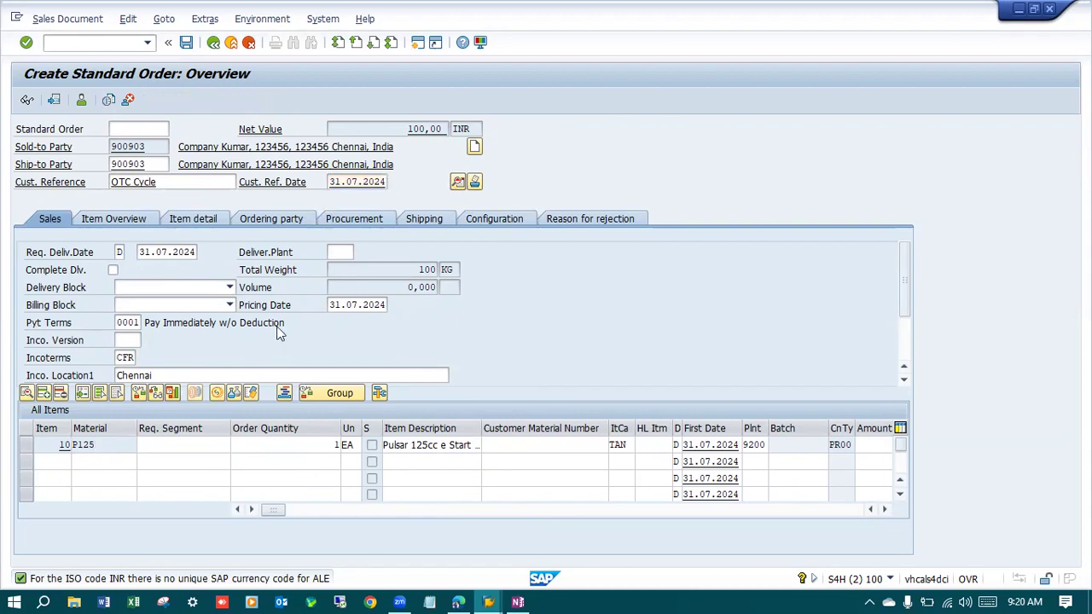
left_click(505, 203)
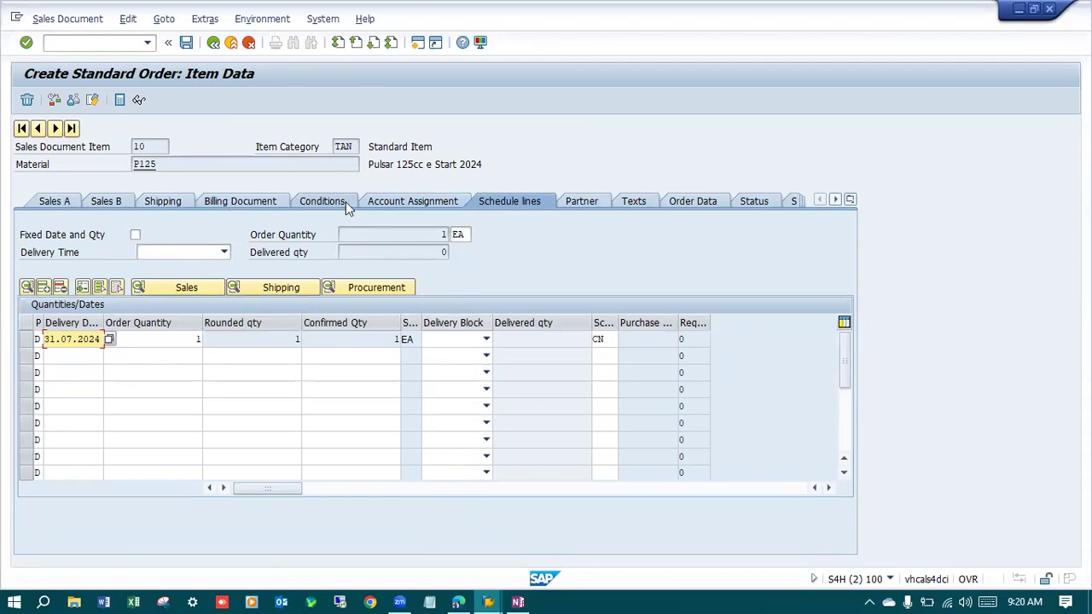
left_click(213, 43)
Check the standard order's incompletion log and save the order.
left_click(128, 18)
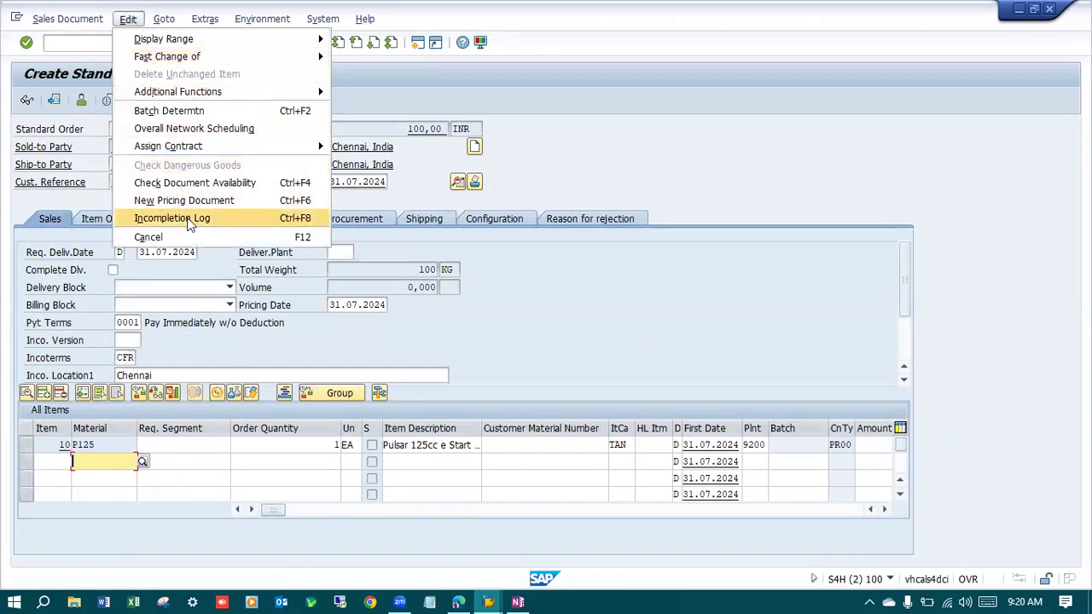
left_click(188, 220)
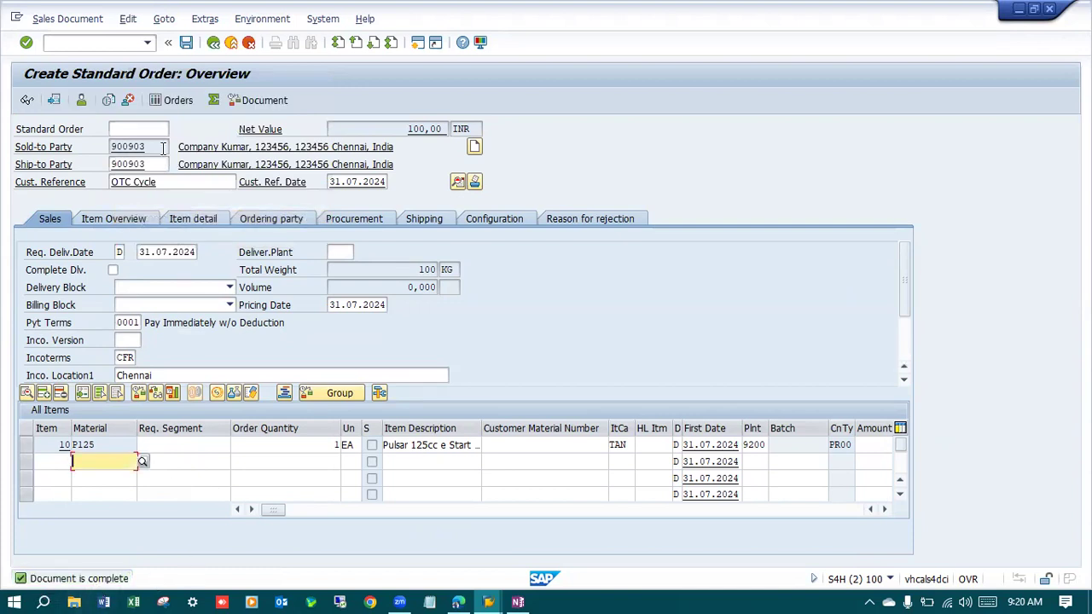
left_click(186, 42)
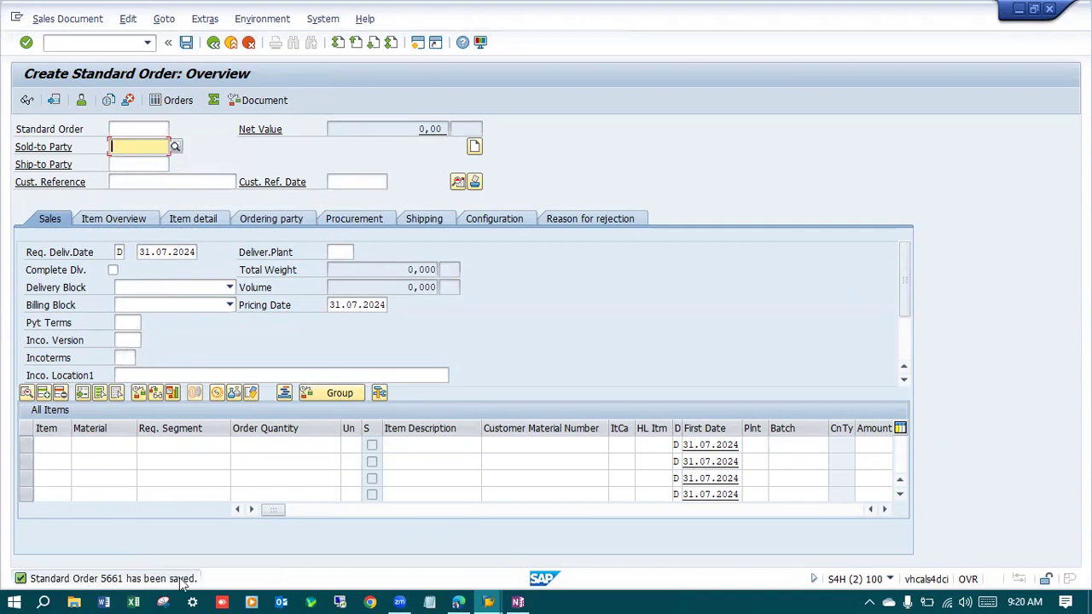
Switch to OneNote and replace the number in the Order line with the saved standard order's number.
key("alt+Tab")
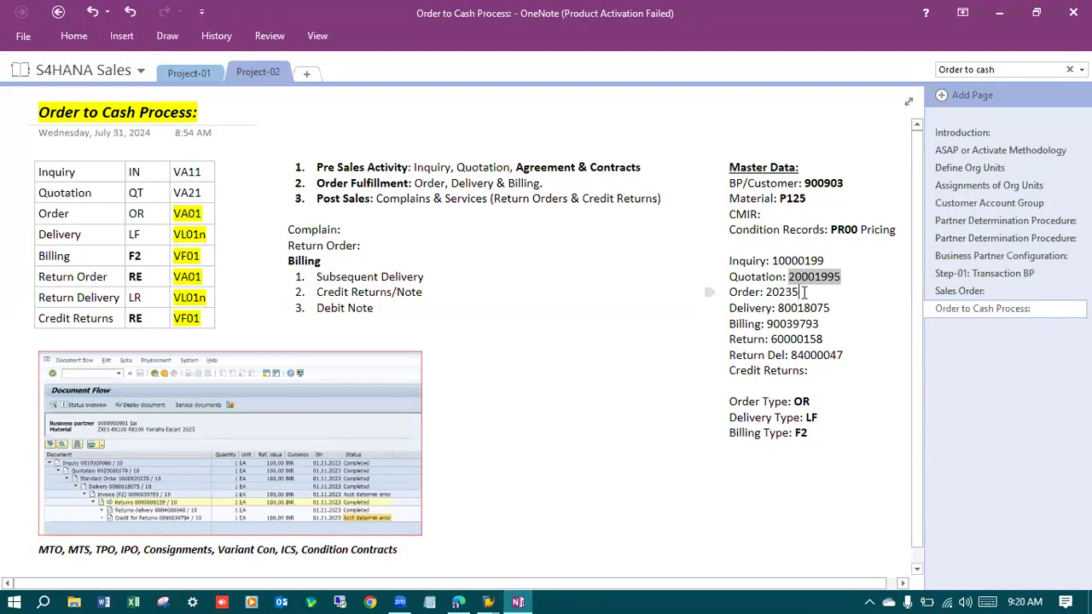
left_click(802, 293)
key("BackSpace")
key("BackSpace")
type("5661")
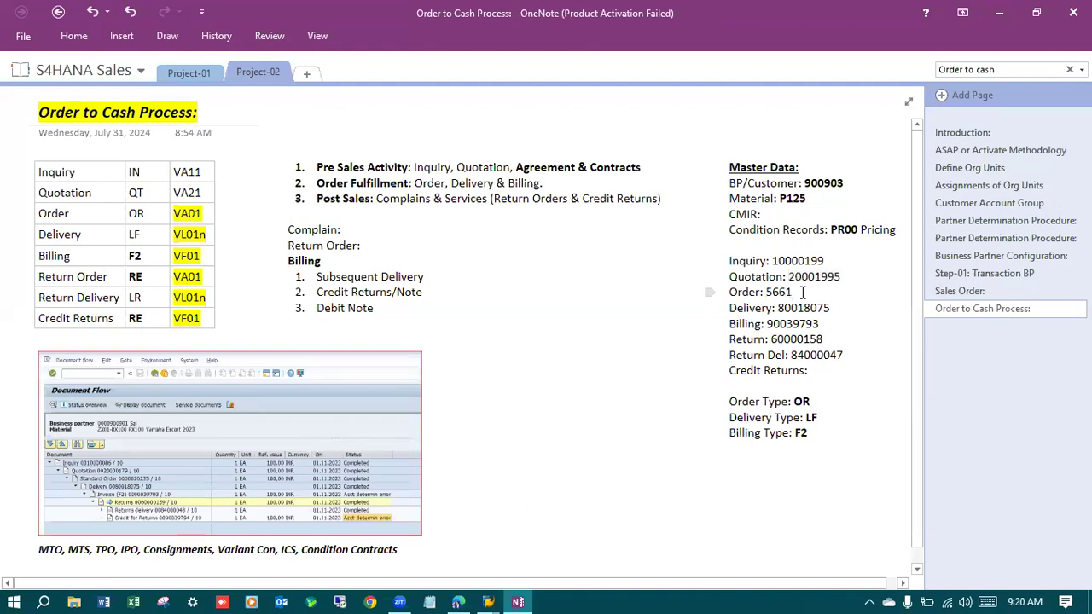
Make the Order, Quotation and Inquiry numbers bold in the Master Data notes.
left_click_drag(735, 271, 726, 264)
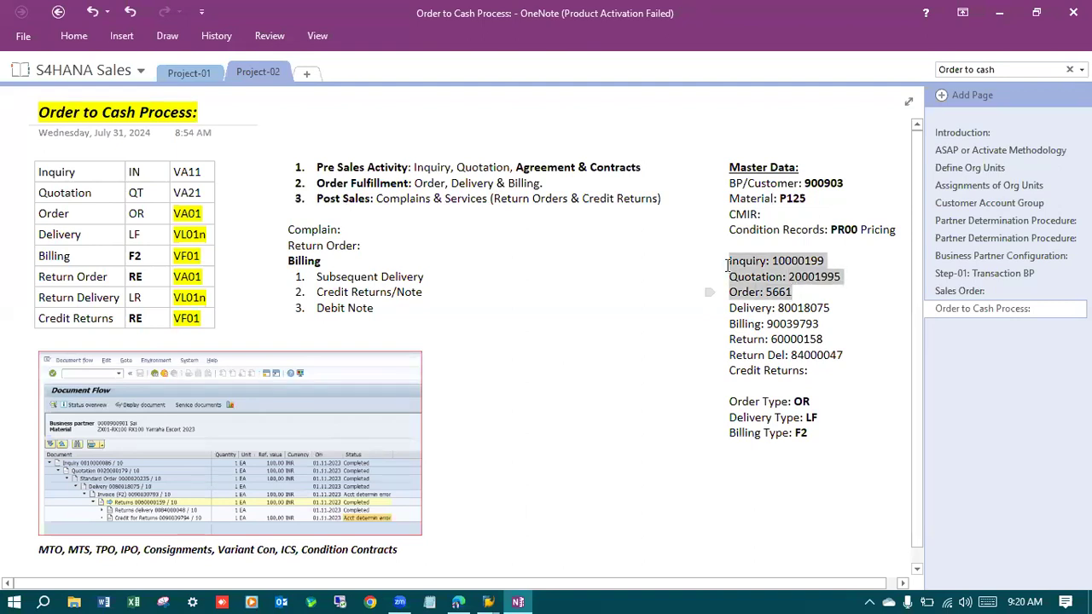
left_click(653, 302)
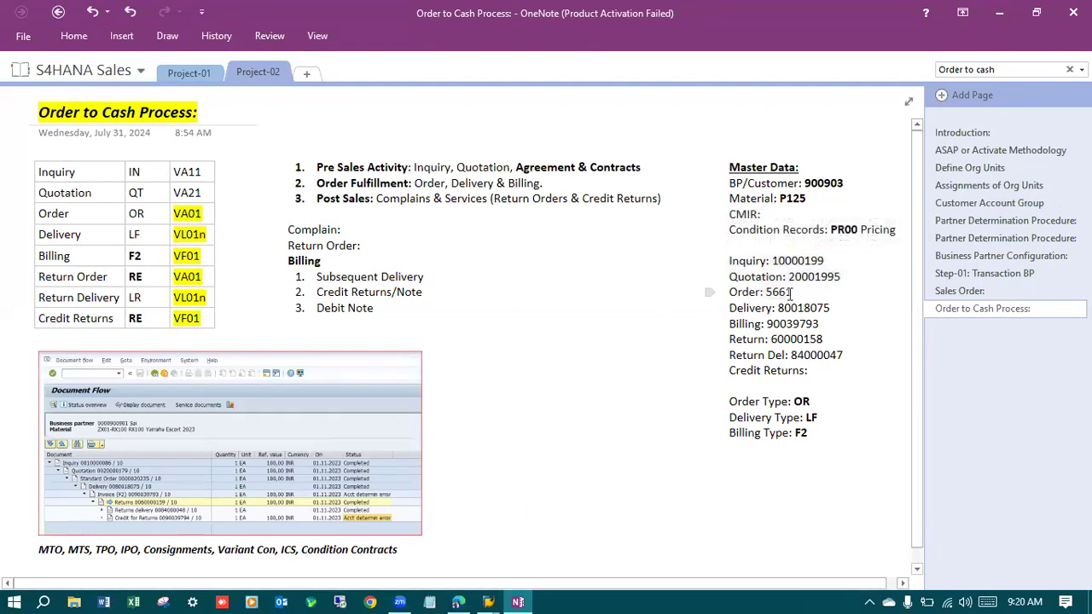
left_click_drag(797, 290, 725, 269)
left_click_drag(798, 292, 766, 292)
key("ctrl+b")
left_click(838, 278)
left_click_drag(844, 276, 774, 260)
key("ctrl+b")
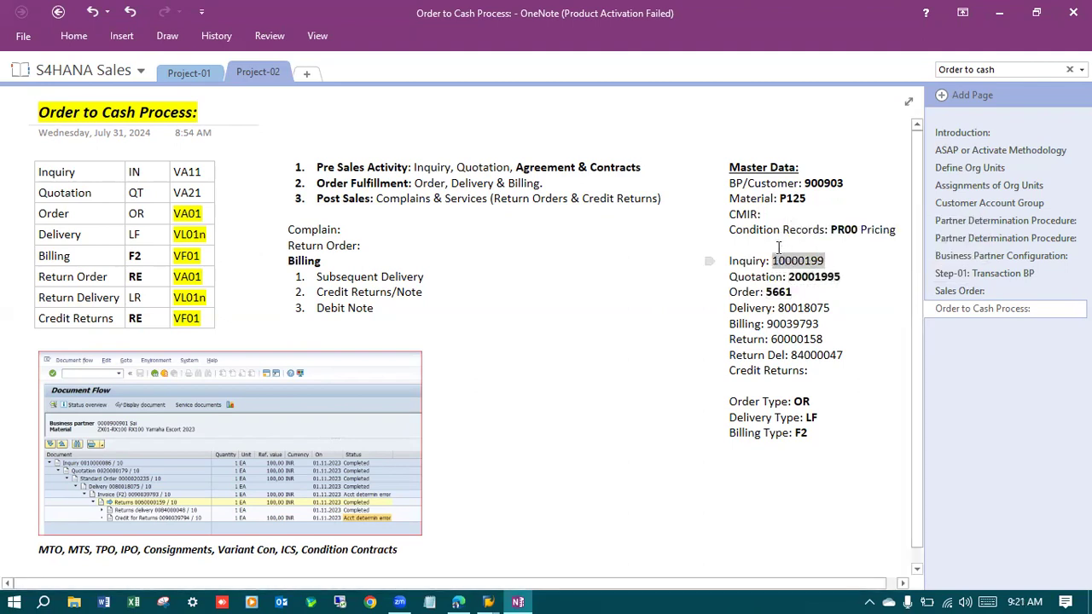
key("ctrl+b")
left_click_drag(794, 291, 766, 291)
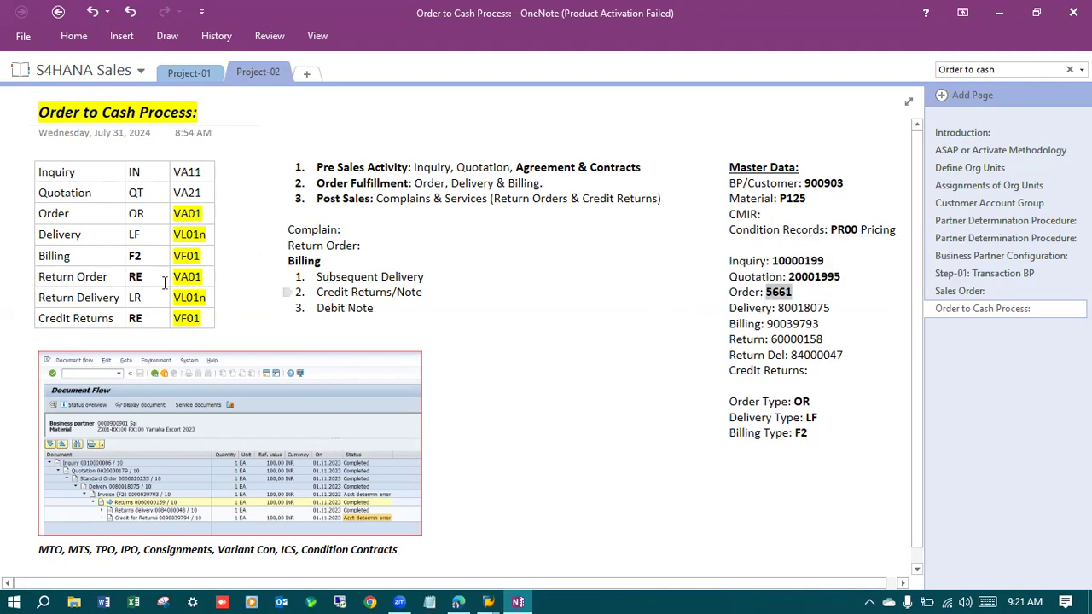
Switch back to the SAP standard order session and start transaction VL01N for an outbound delivery with order reference.
left_click_drag(38, 235, 182, 235)
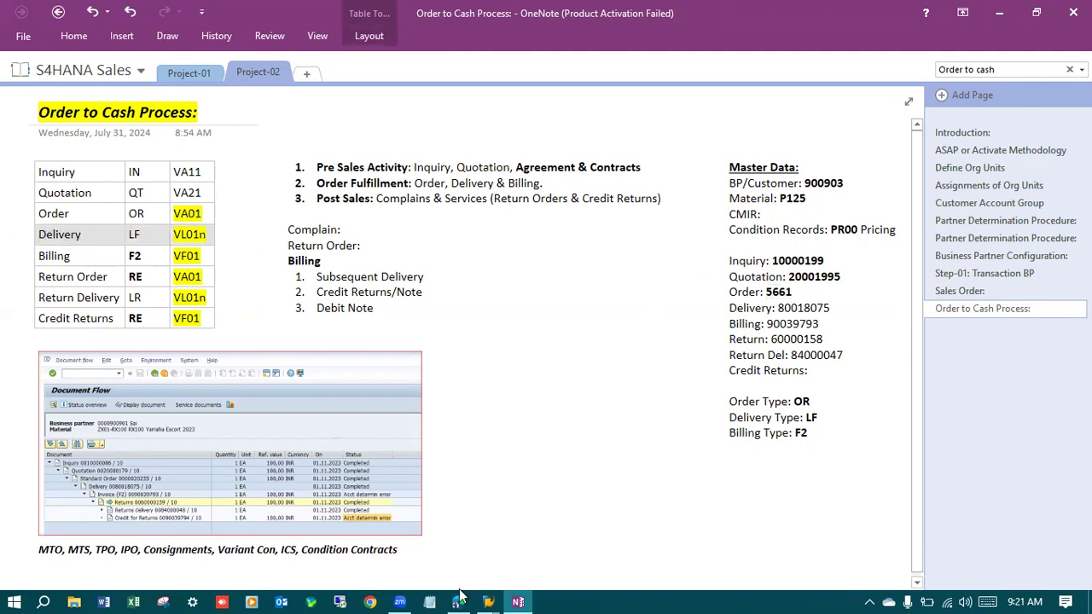
mouse_move(488, 599)
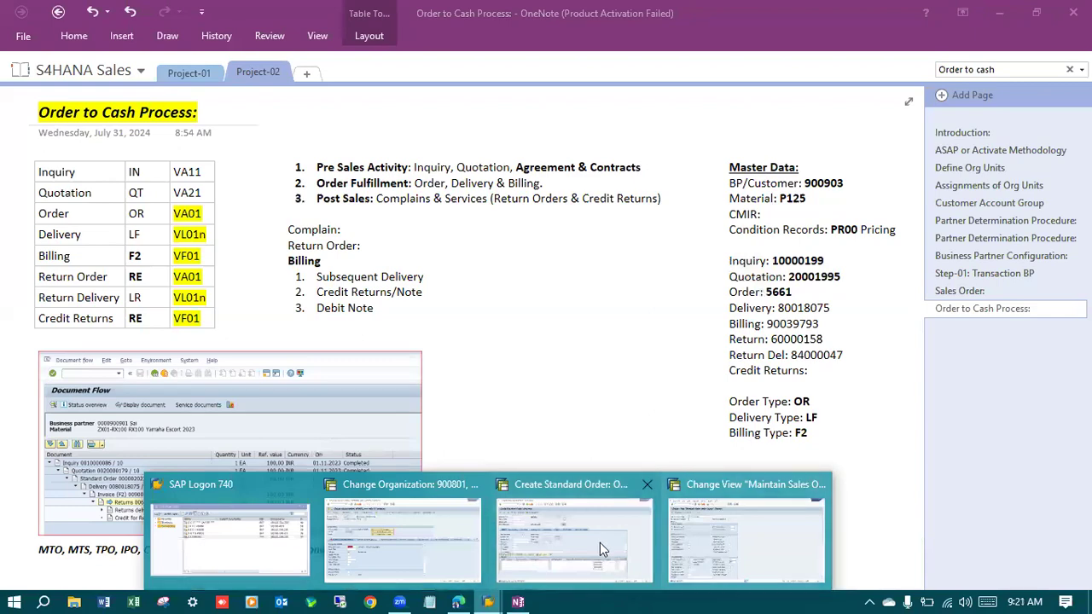
left_click(599, 542)
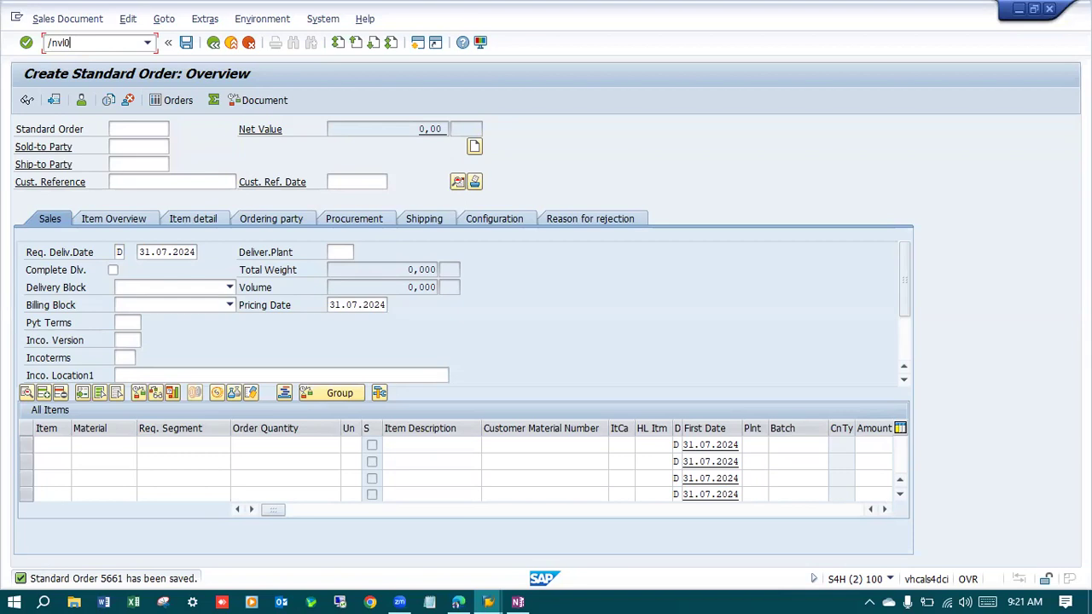
key("Return")
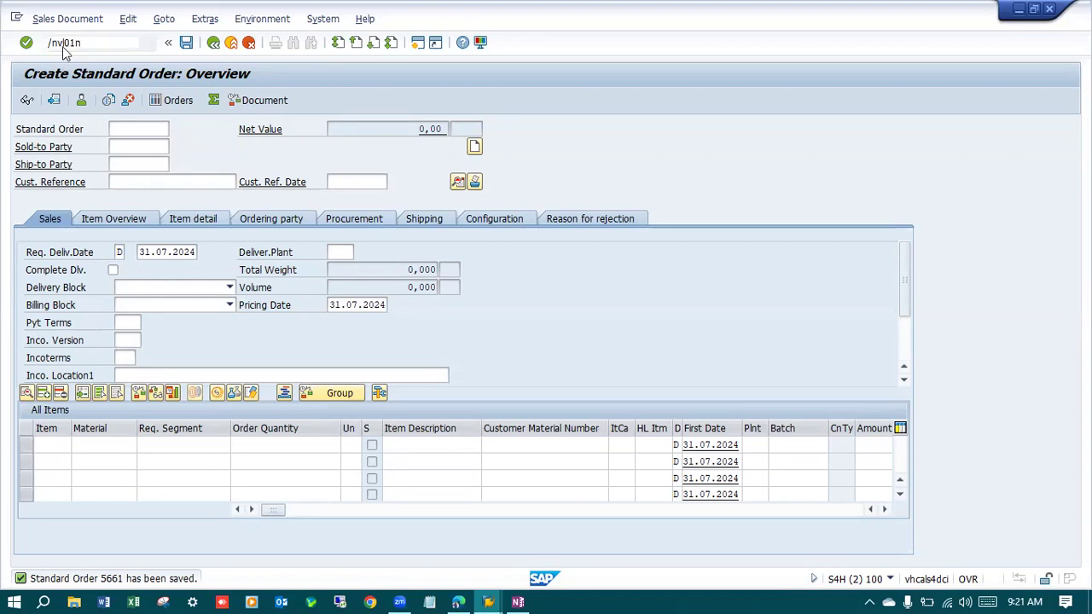
left_click(74, 42)
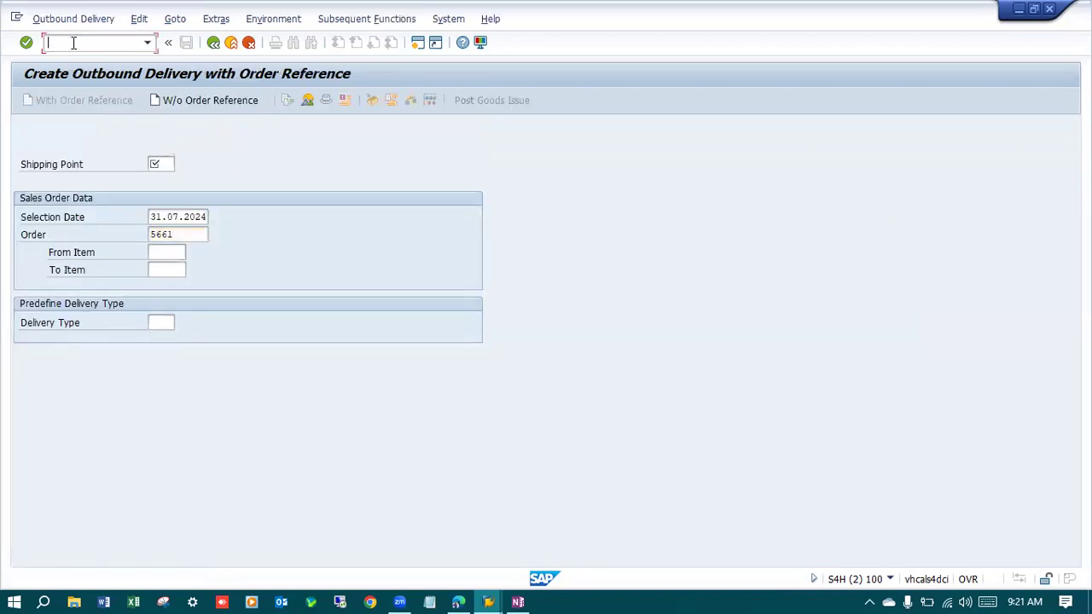
Return to SAP Easy Access and expand Logistics Execution through Outbound Process, Goods Issue for Outbound Delivery, Outbound Delivery and Create to Single Document.
key("Return")
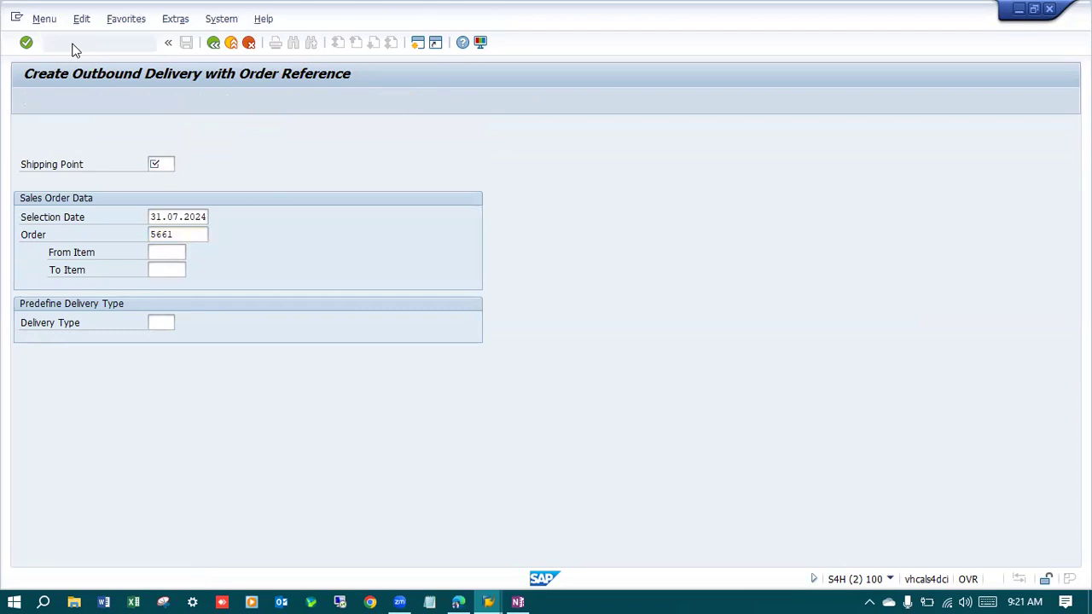
left_click(55, 244)
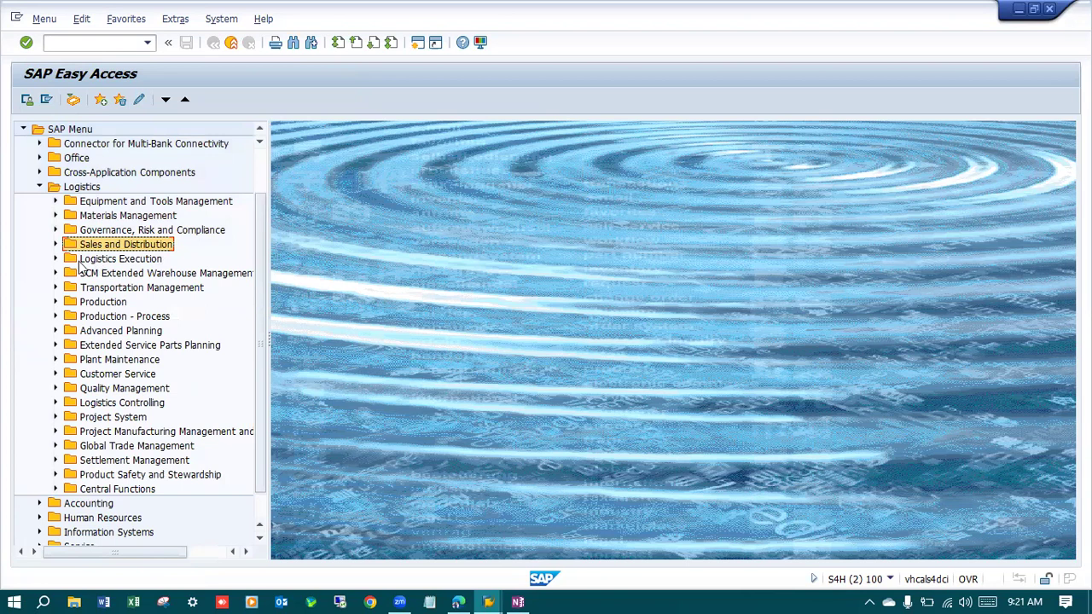
left_click(57, 258)
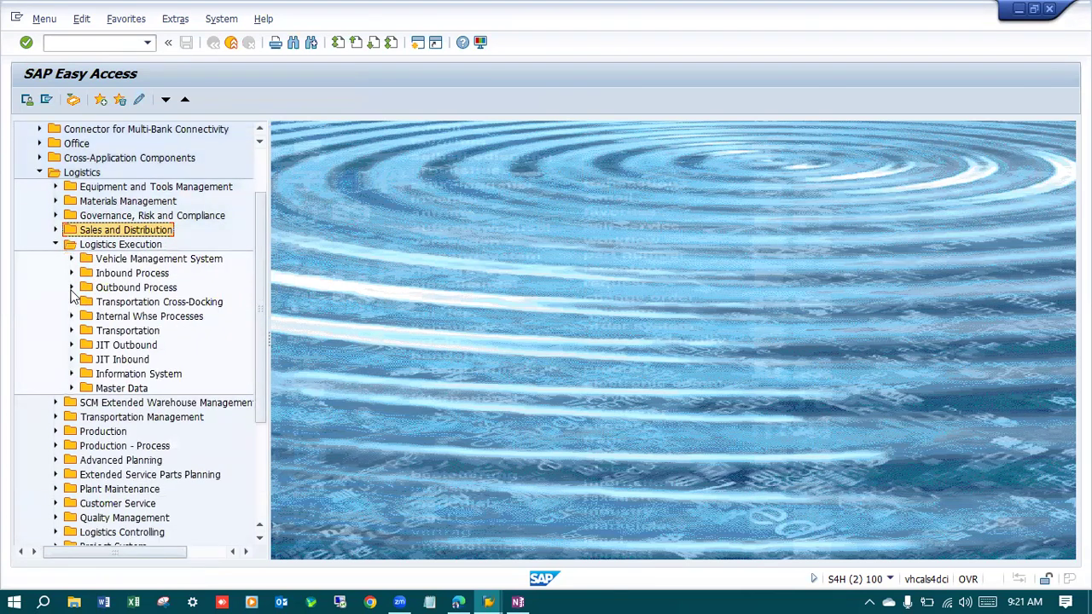
left_click(71, 288)
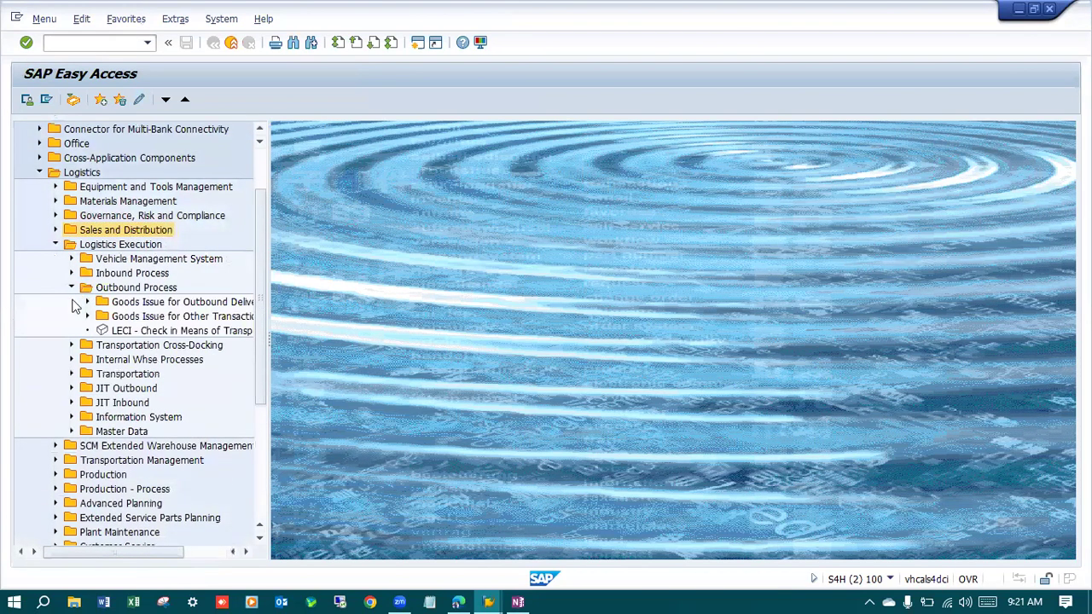
left_click_drag(269, 284, 365, 284)
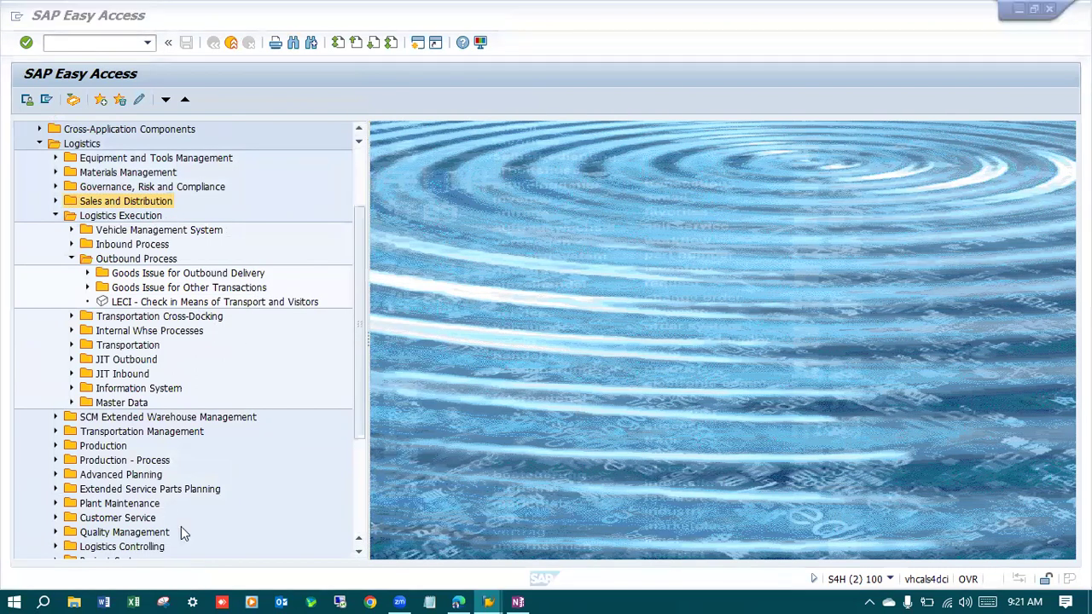
left_click(89, 273)
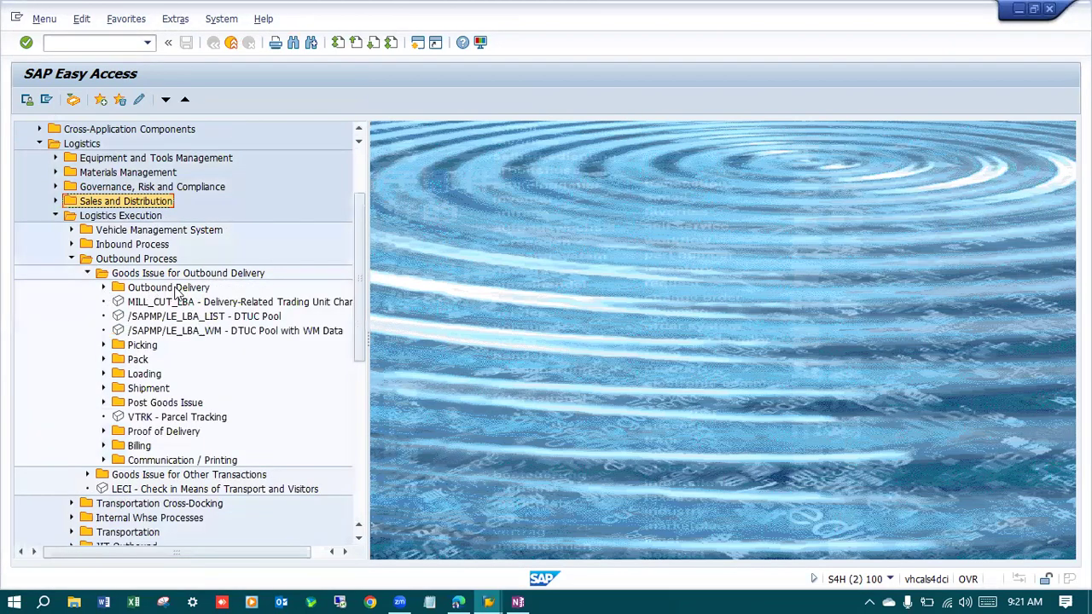
left_click(103, 288)
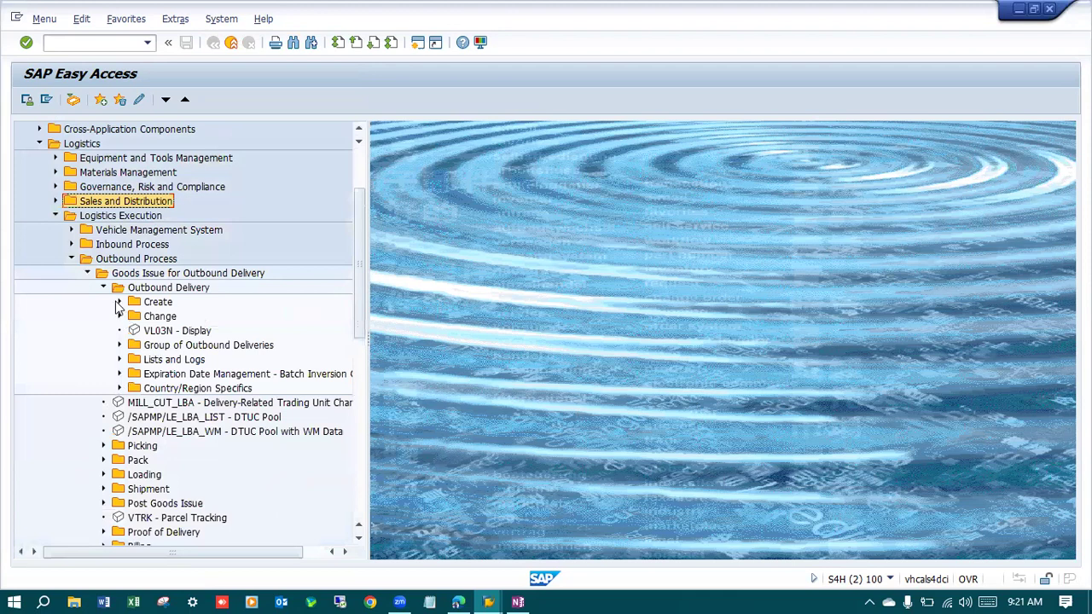
left_click(120, 302)
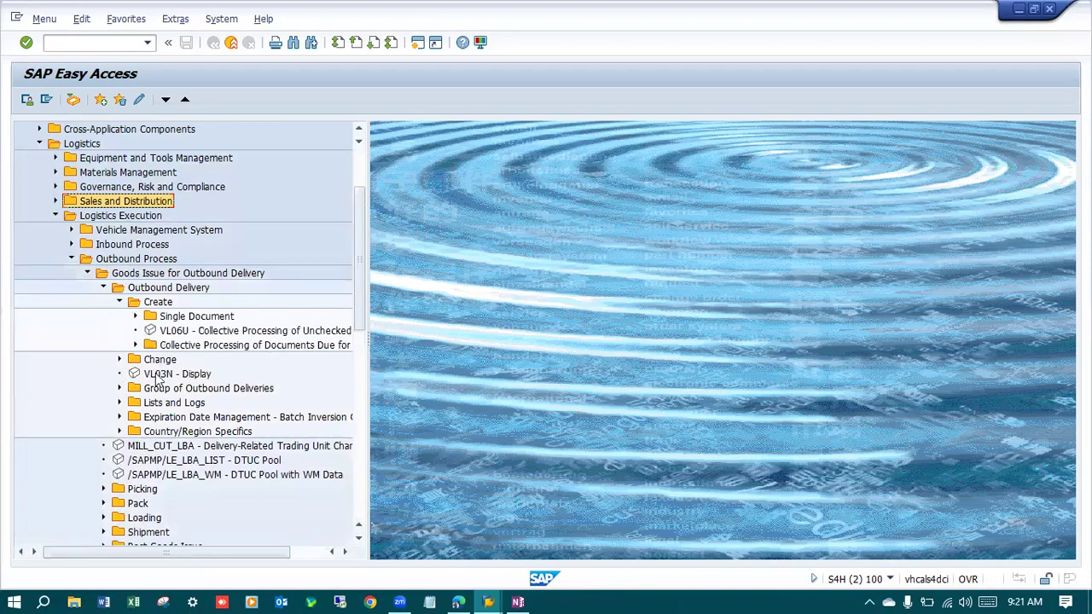
left_click(135, 317)
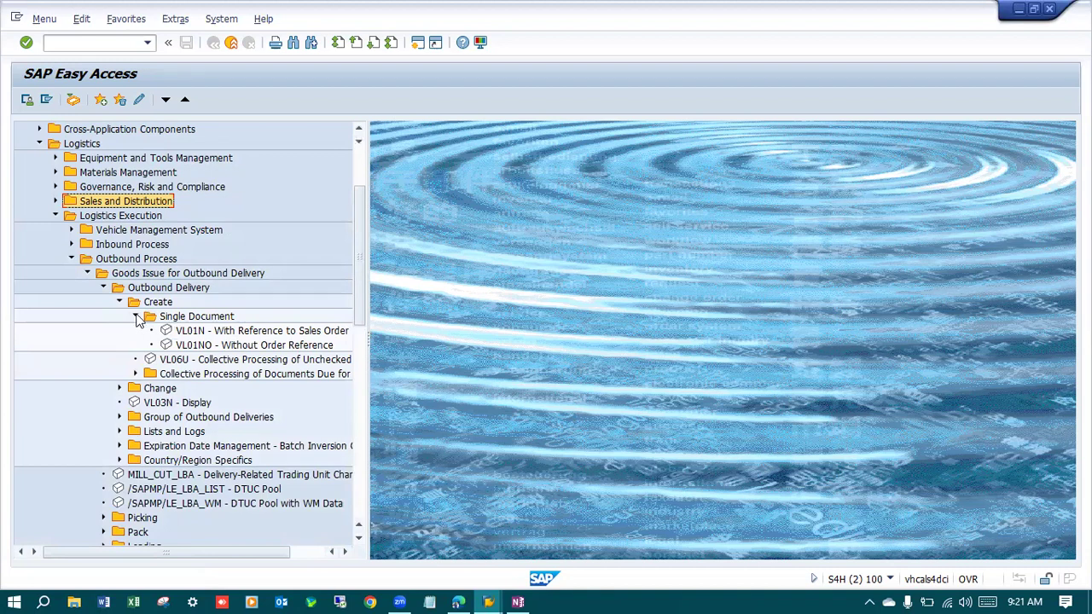
Review the delivery transactions under Collective Processing of Documents Due for Delivery, widening the menu tree to read their full names.
left_click(136, 317)
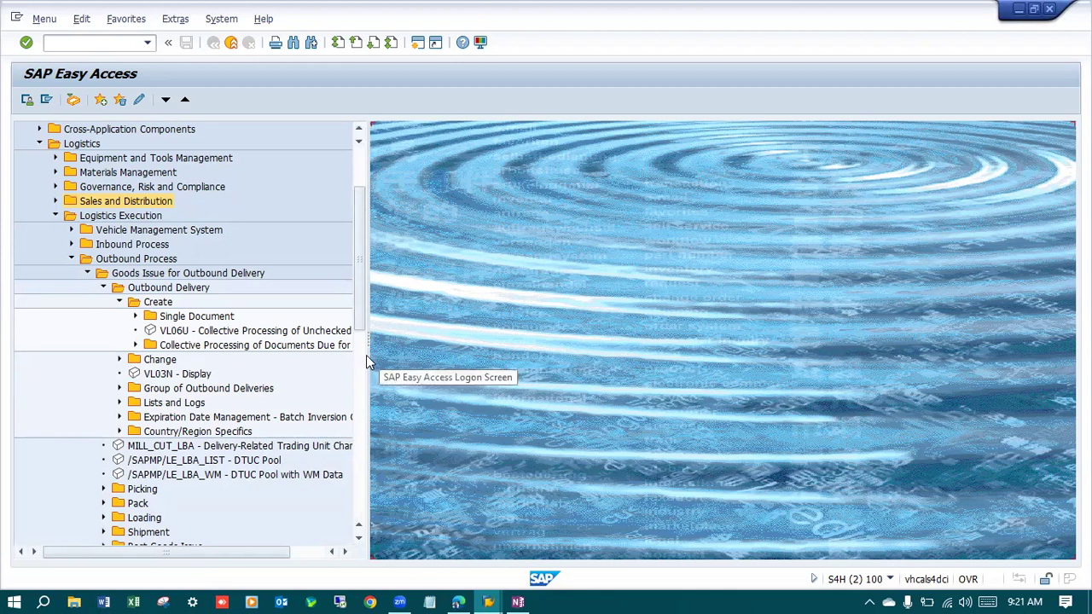
left_click_drag(366, 355, 485, 355)
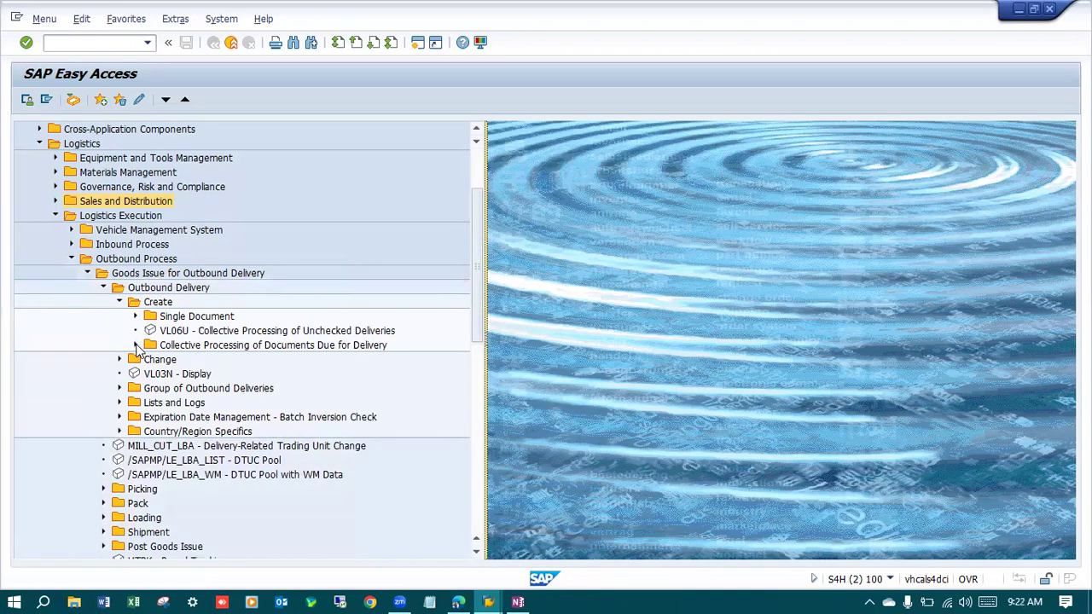
left_click(134, 345)
scroll(256, 329, "down", 1)
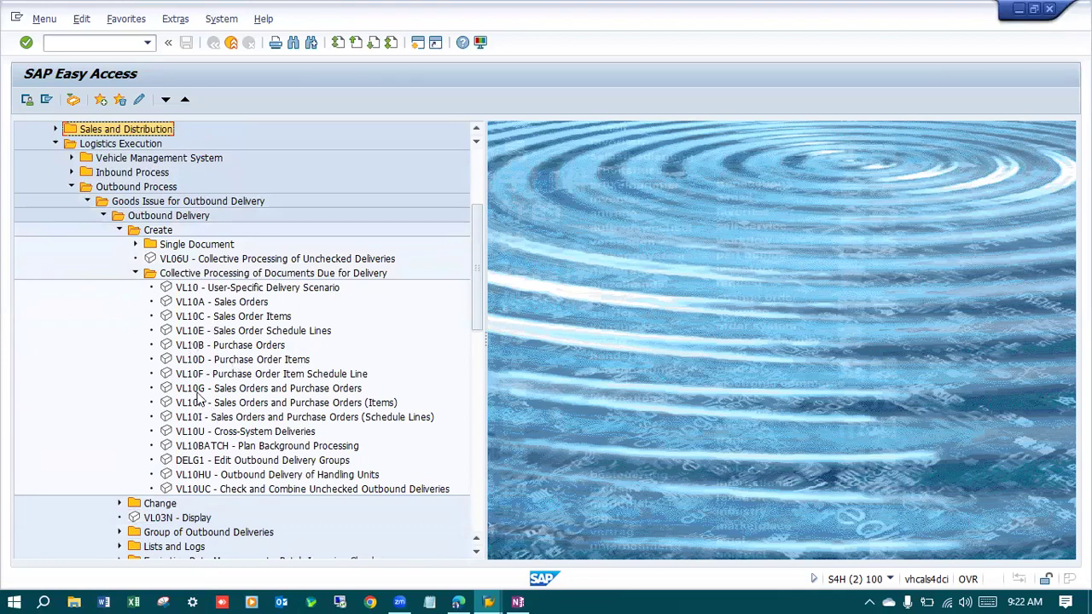
left_click(134, 273)
Start VL01N from the Single Document folder and submit the order for delivery with shipping point 9200 and delivery type LF.
left_click(135, 244)
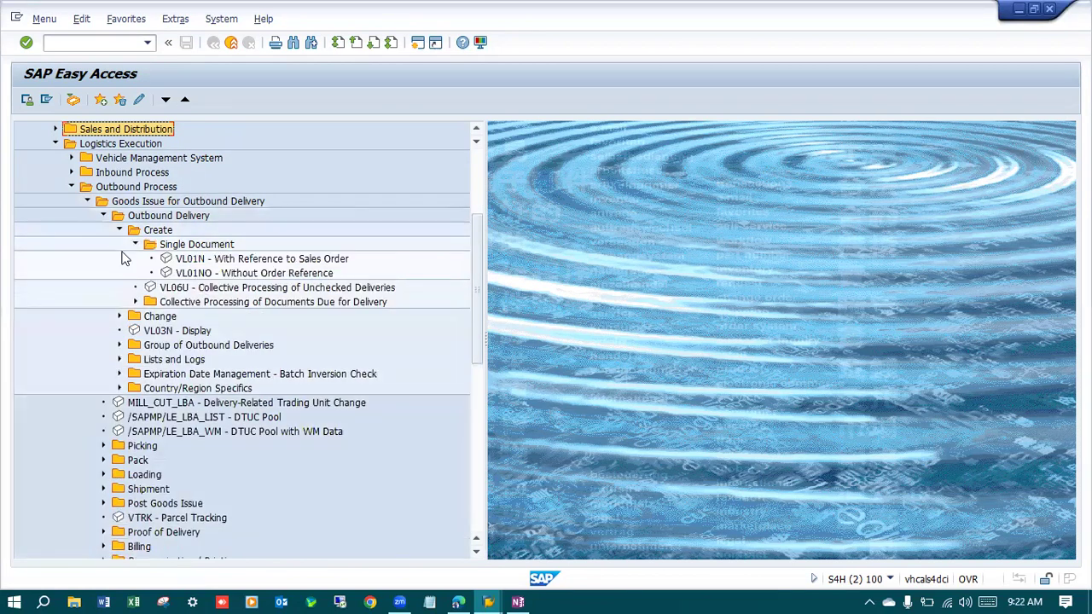
double_click(199, 261)
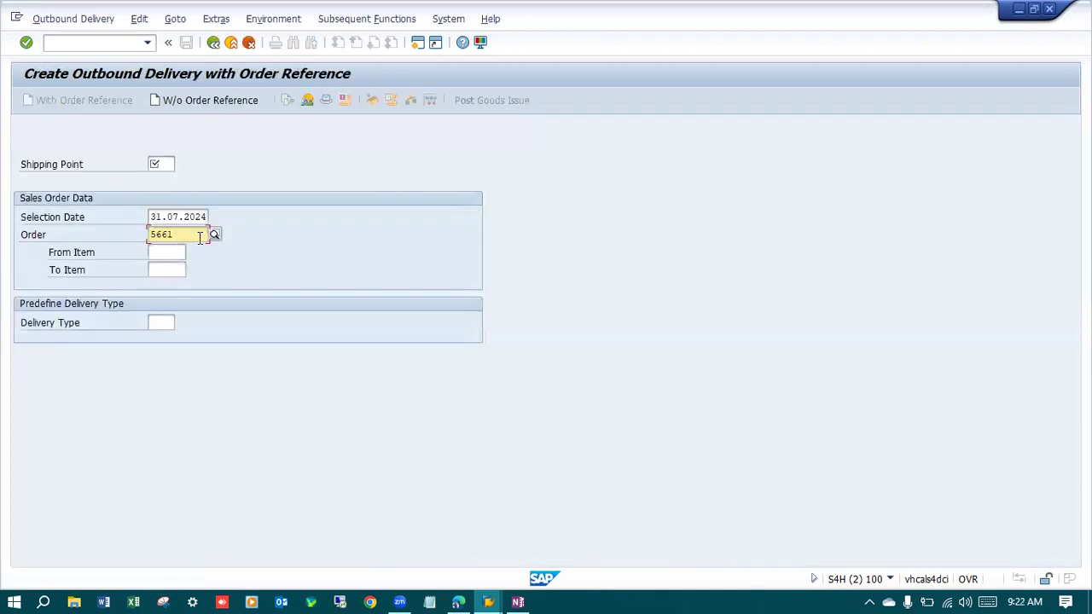
left_click(168, 163)
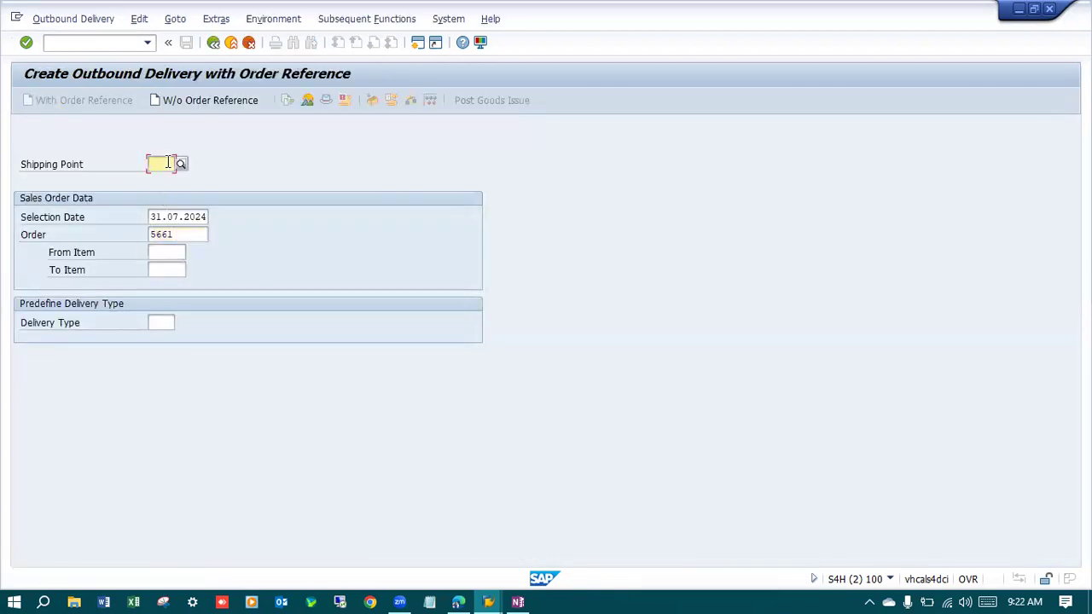
type("9200")
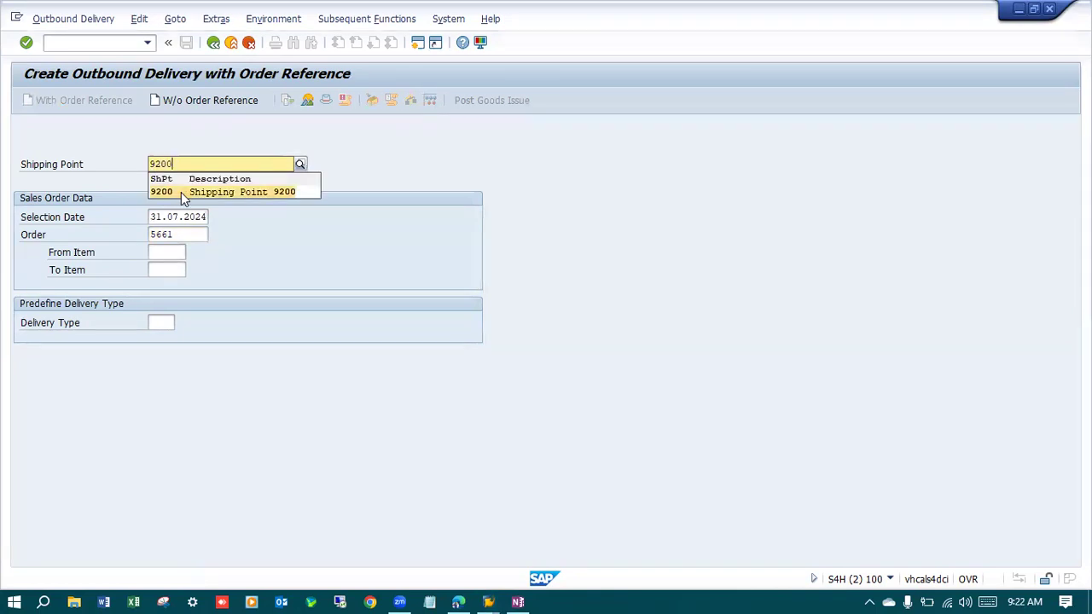
left_click(164, 189)
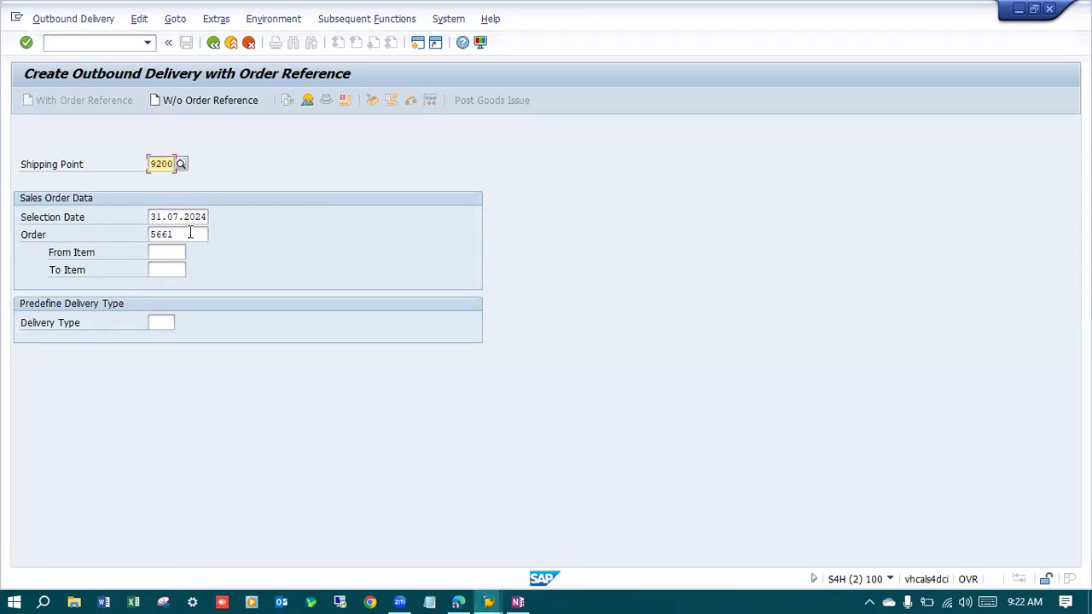
left_click(166, 324)
left_click(171, 322)
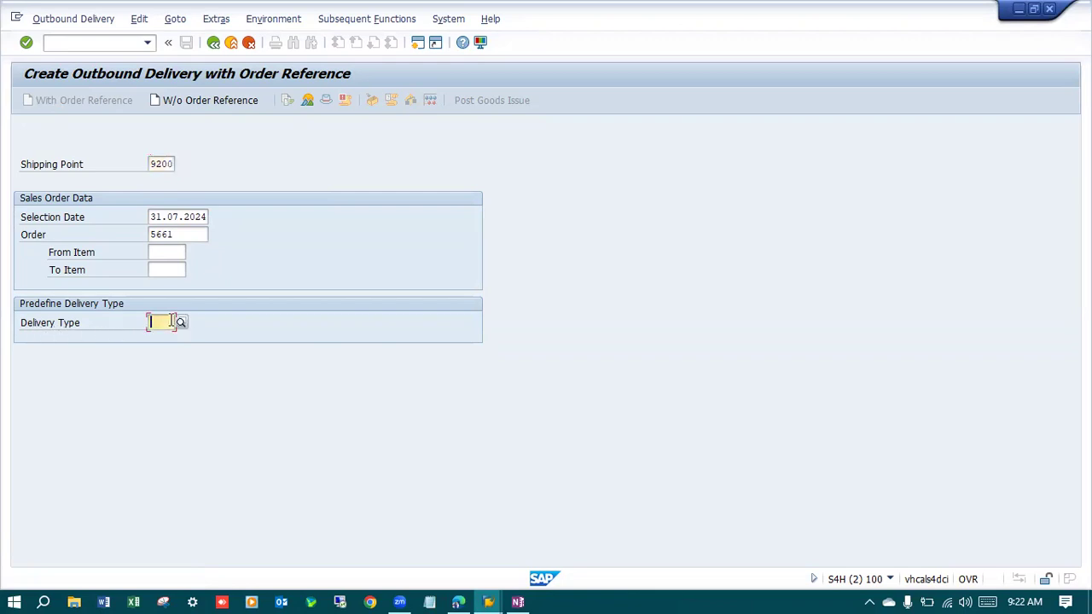
type("LF")
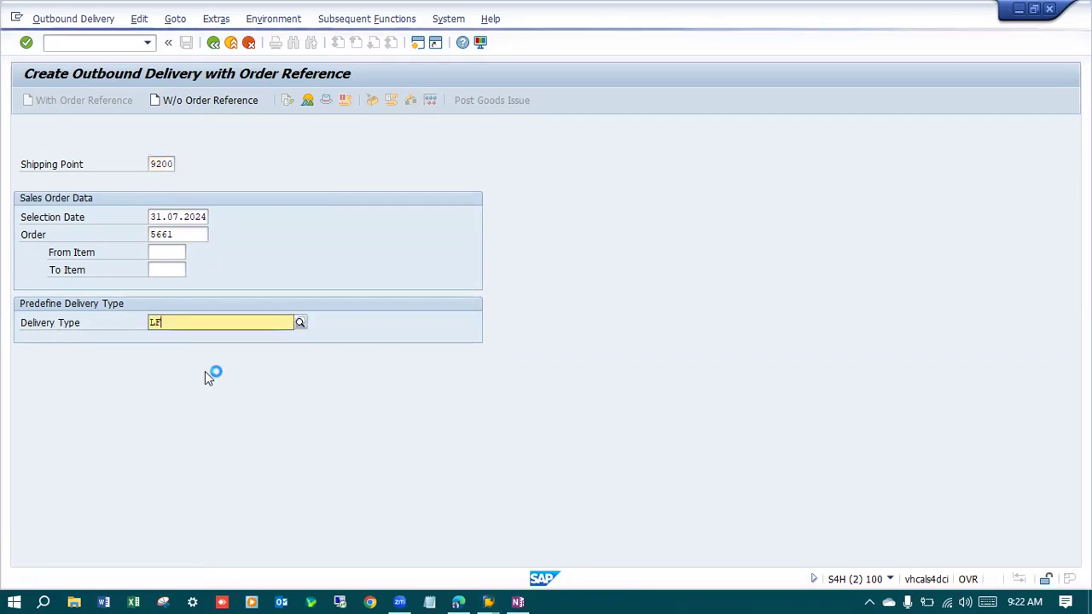
left_click(181, 368)
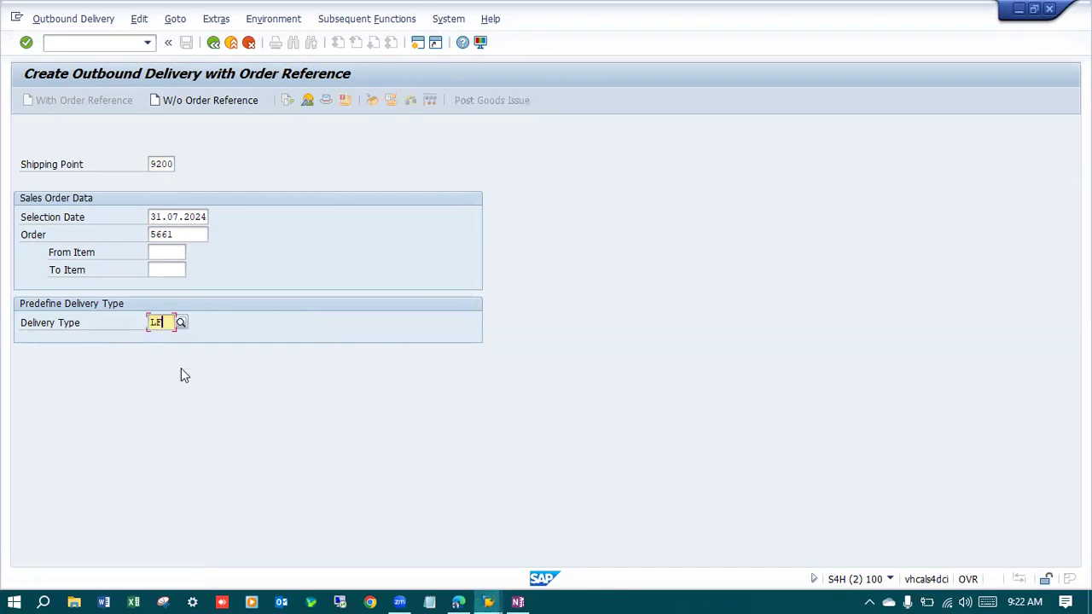
key("Return")
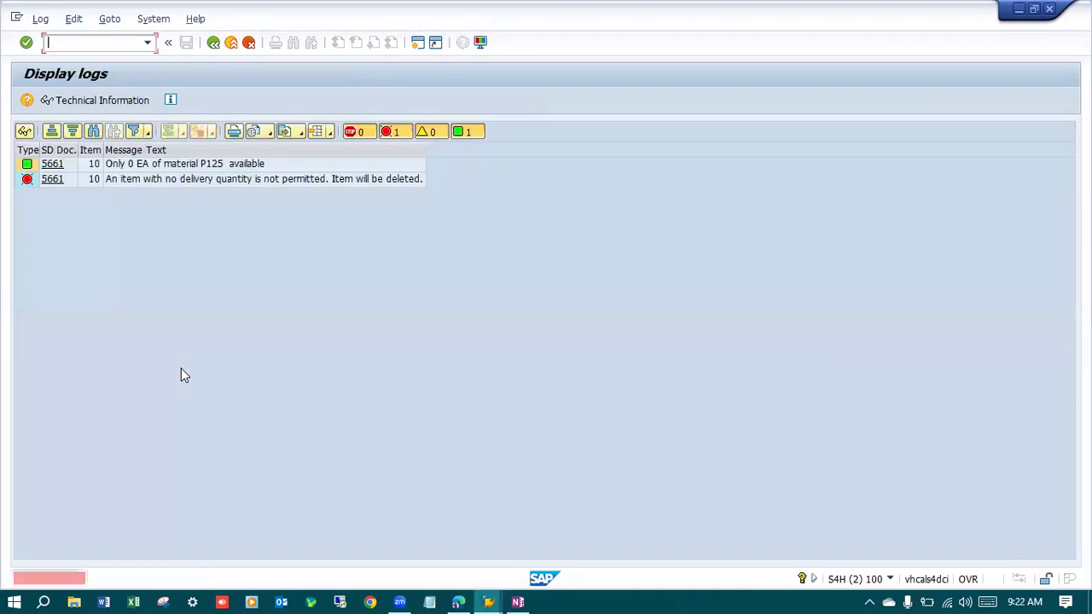
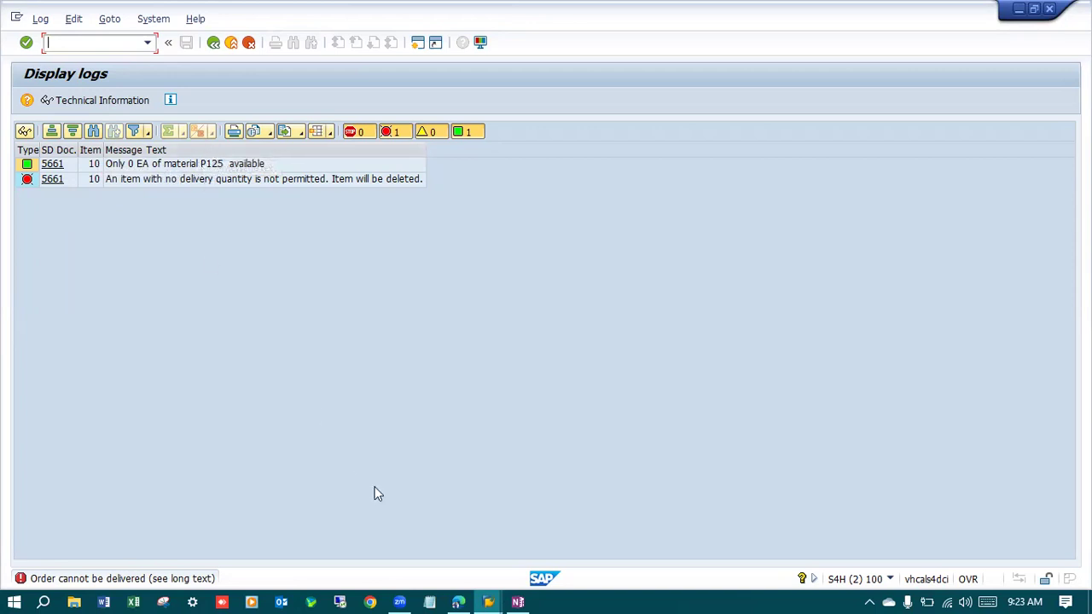
Switch to OneNote and add the line "Stock.......MIGO" below the Billing Type entry in the Master Data notes.
left_click(488, 601)
left_click(731, 553)
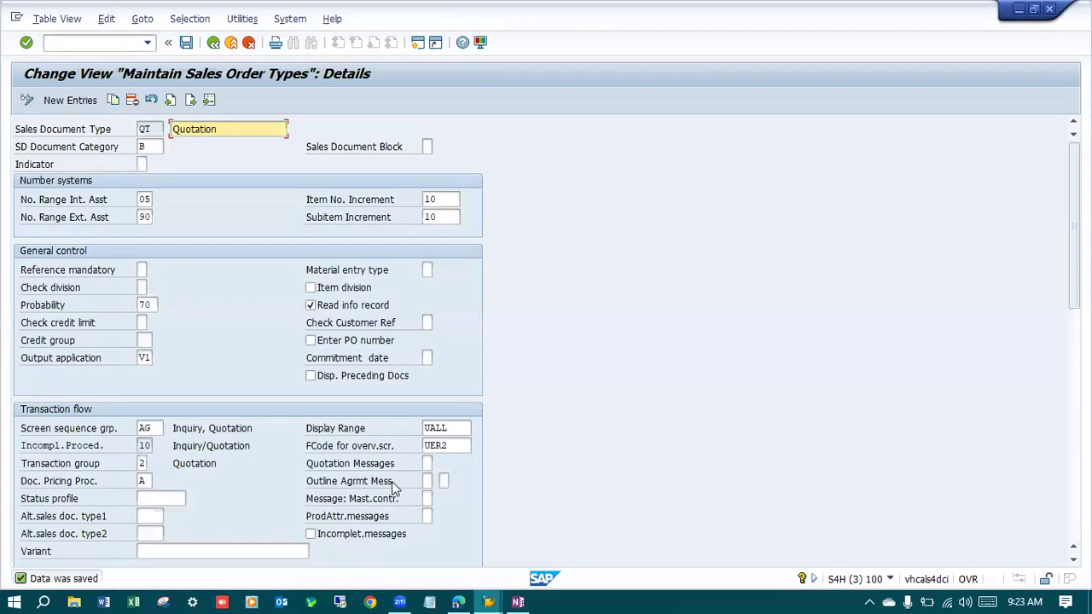
left_click(517, 601)
left_click(740, 469)
type("MIGO")
key("Home")
type("Stock")
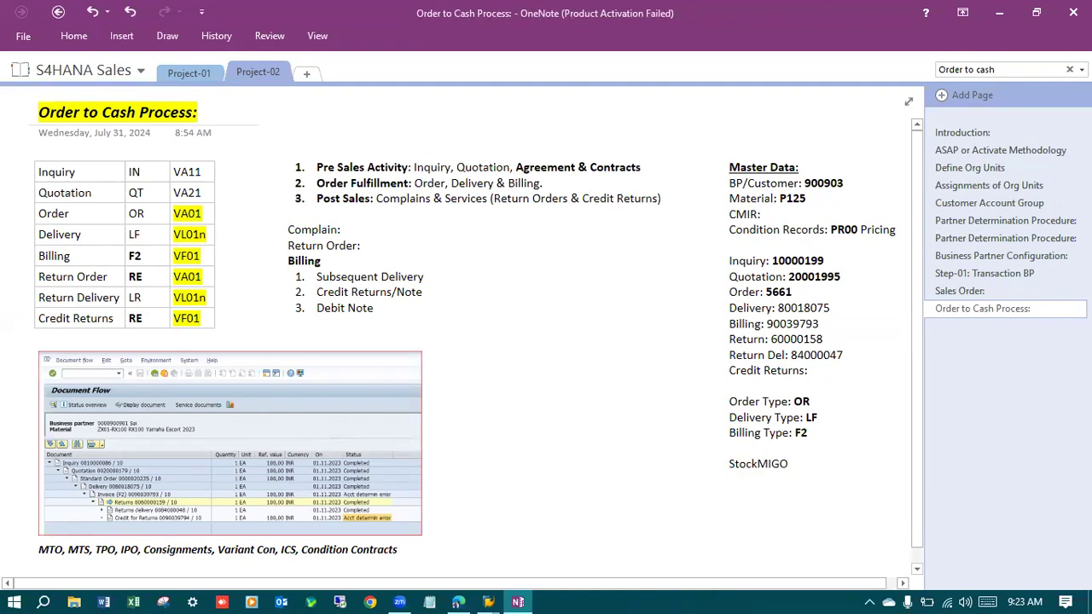
type(".......")
Switch back to the SAP session showing the delivery logs and start transaction MIGO.
left_click(488, 602)
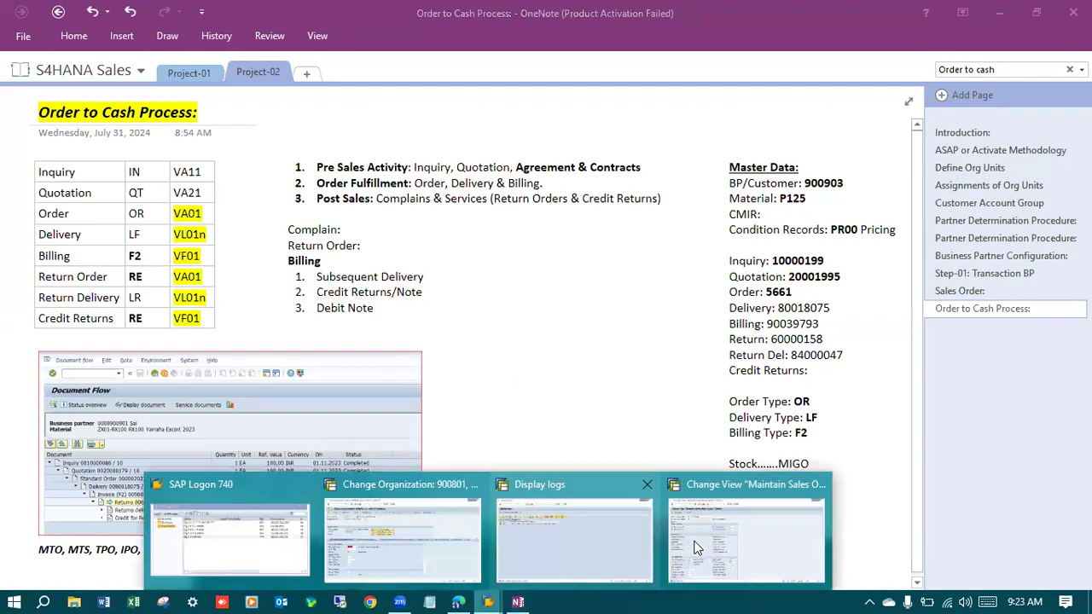
left_click(556, 546)
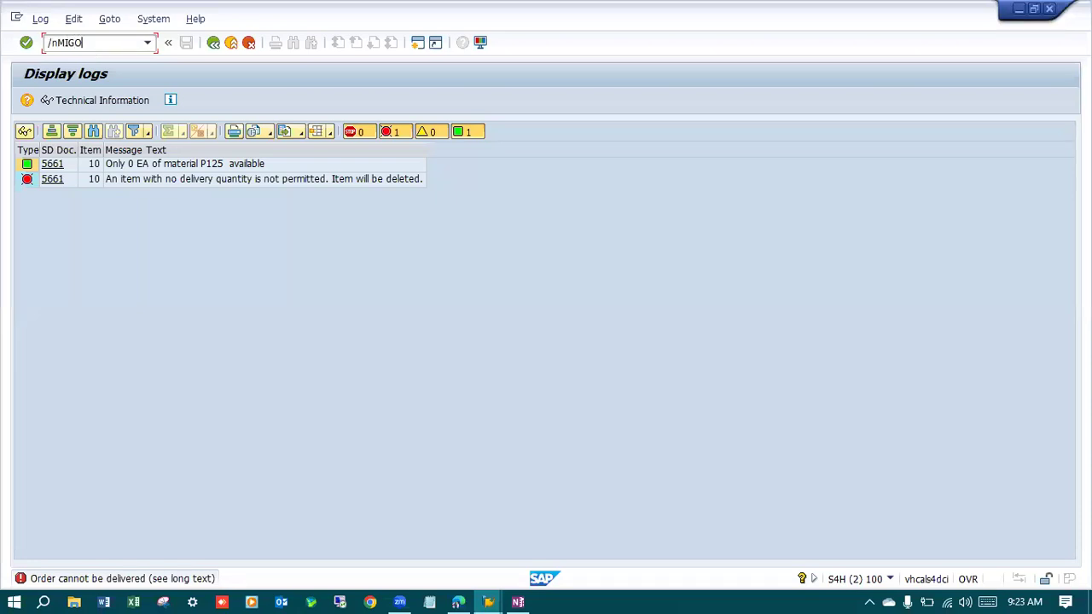
key("Return")
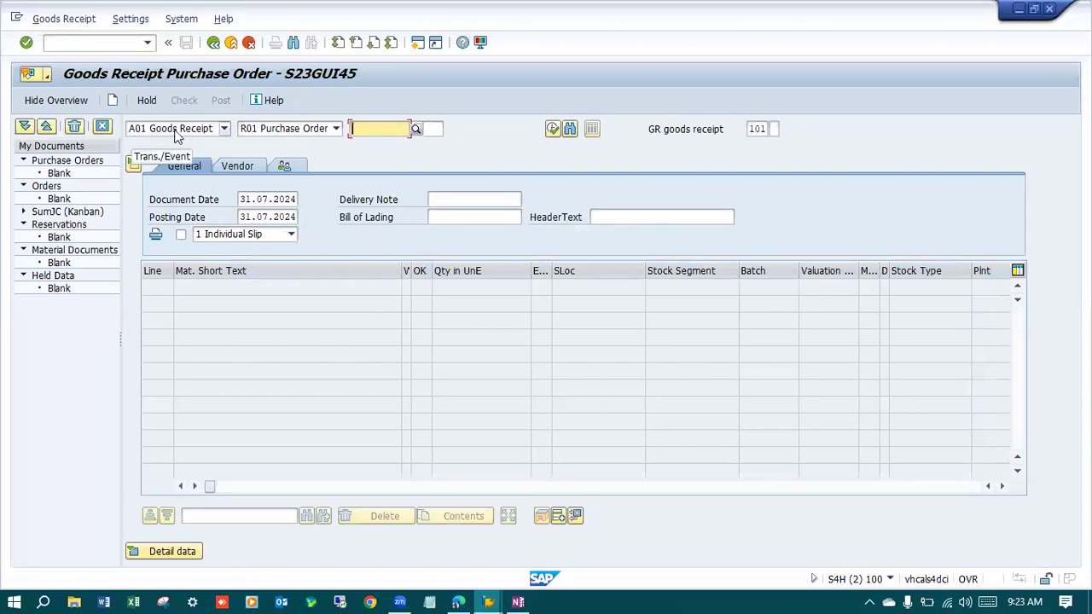
Set the goods receipt reference to R10 Other and open the item detail data with the header data collapsed.
left_click(336, 128)
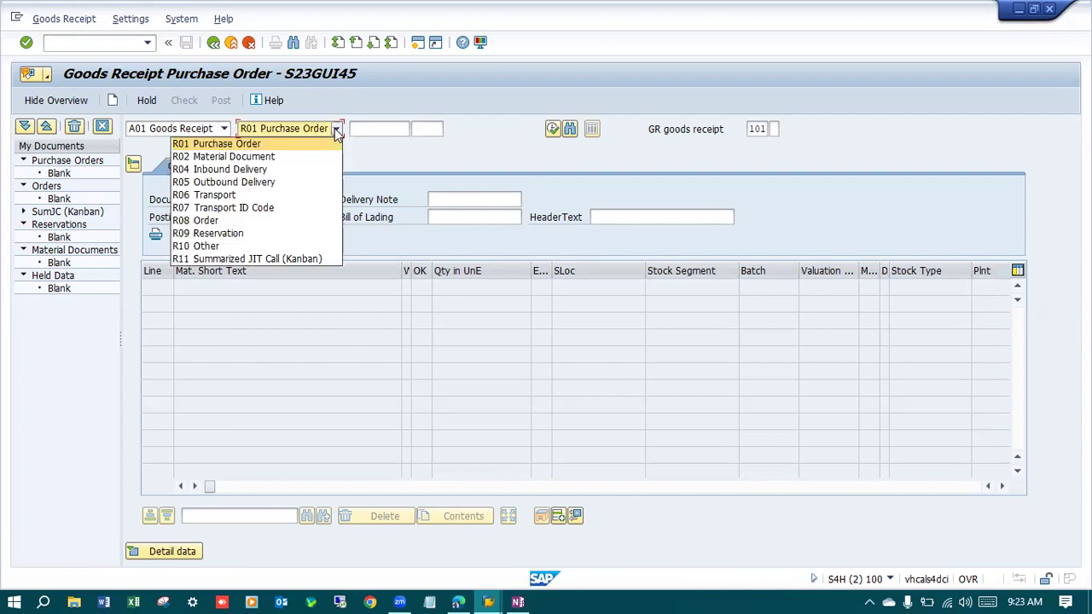
left_click(196, 246)
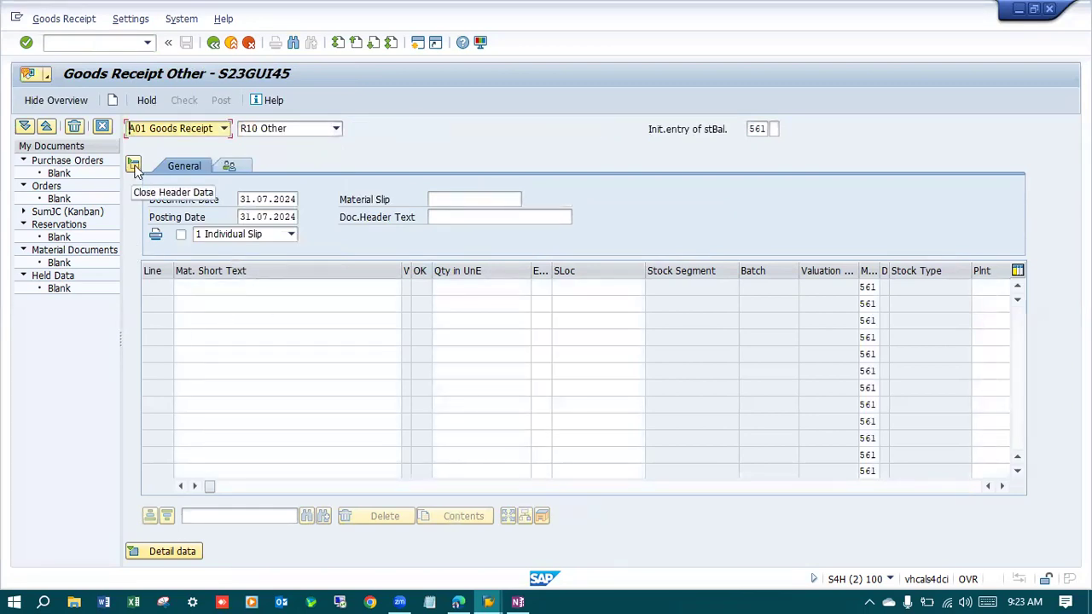
left_click(134, 167)
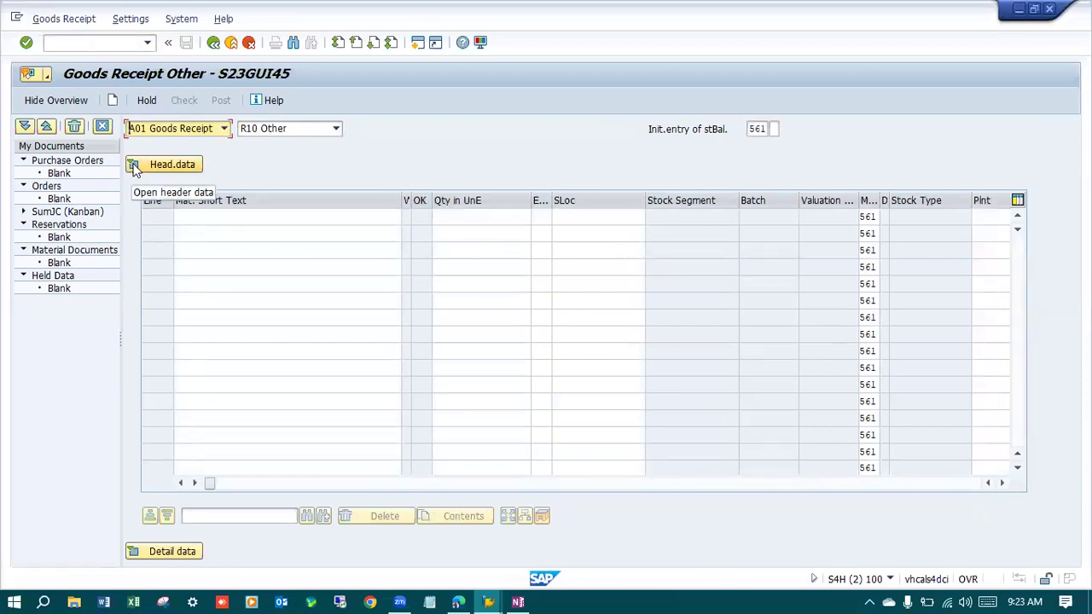
left_click(151, 554)
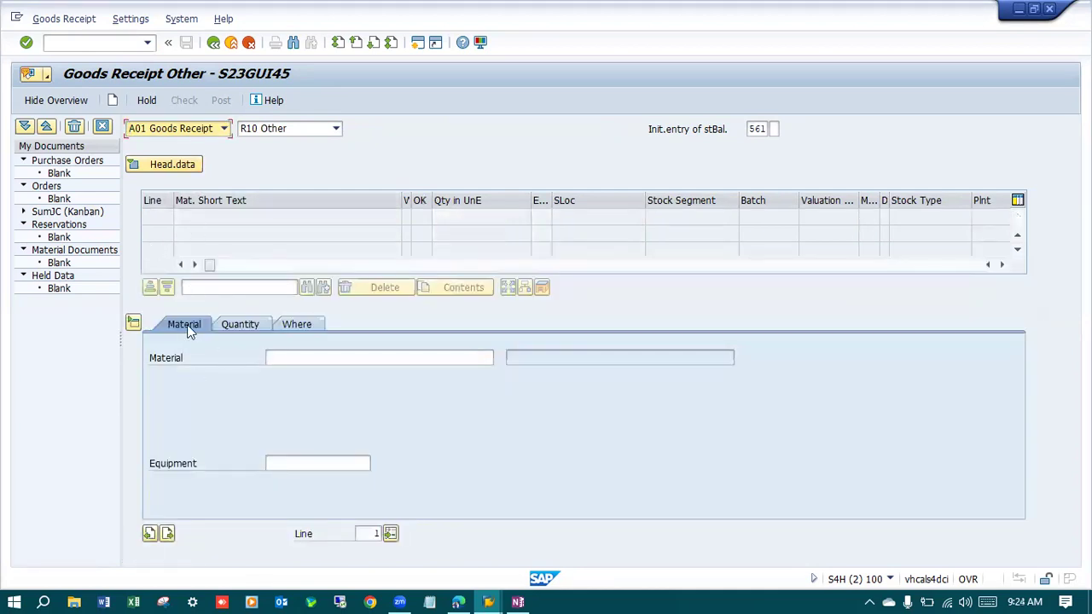
Enter material P125 with a quantity of 100 in the goods receipt item details.
left_click(305, 359)
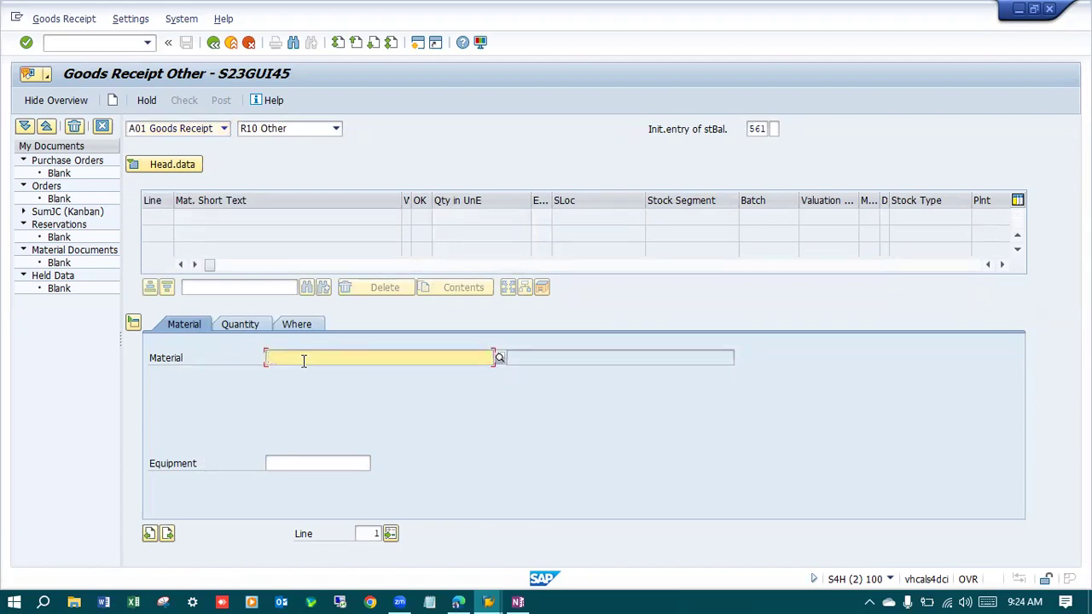
type("P125")
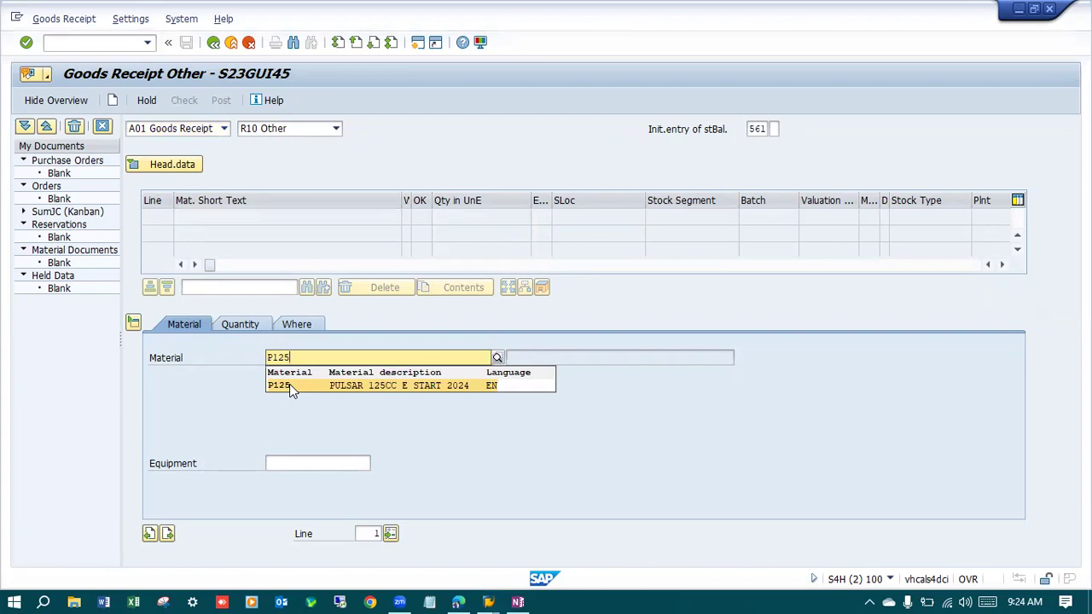
left_click(289, 386)
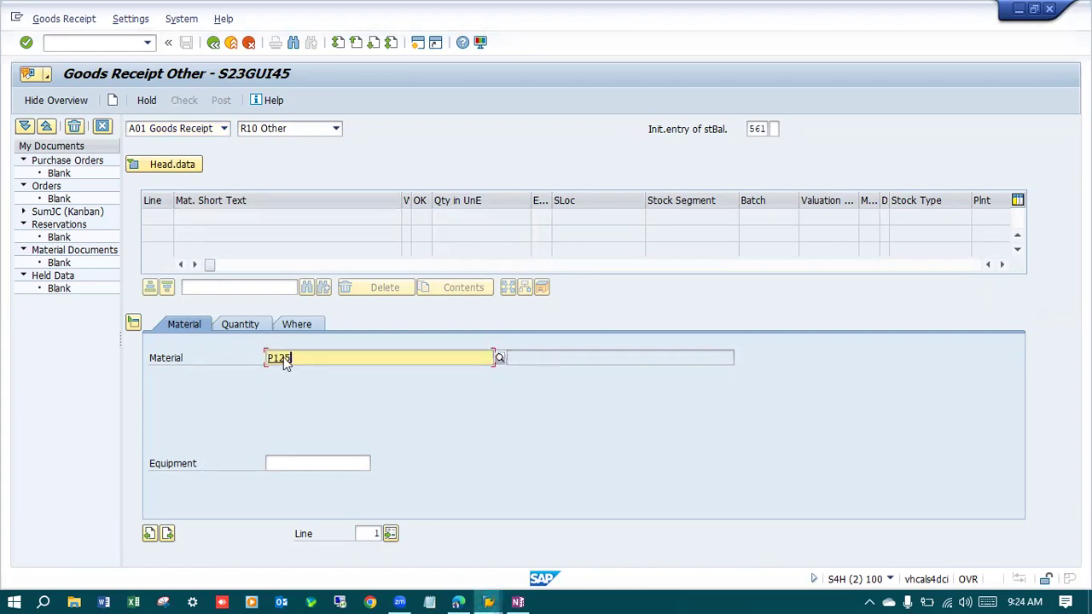
left_click(249, 326)
type("100")
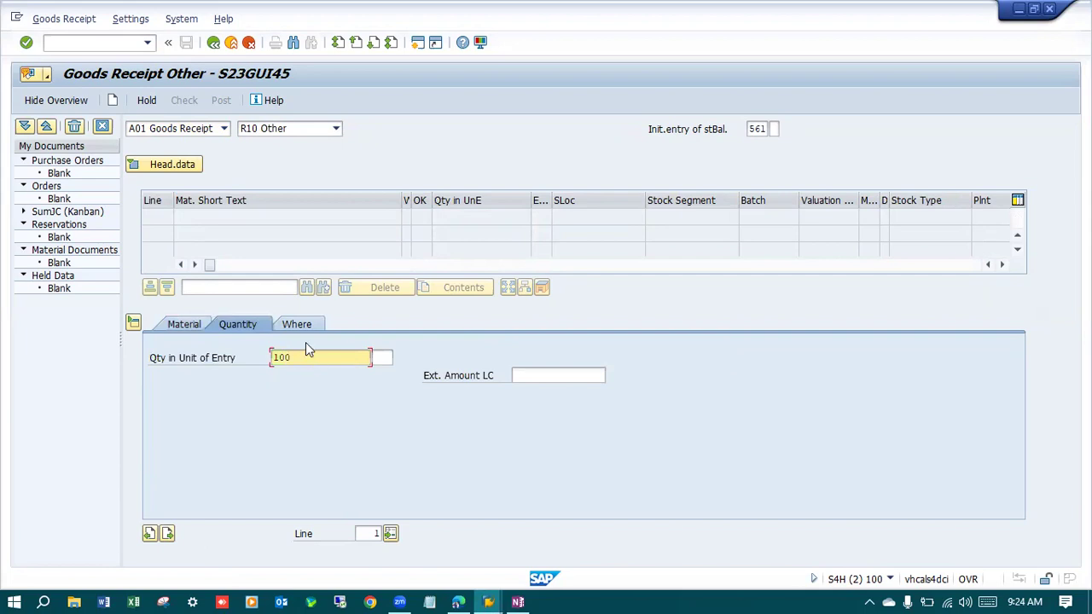
Assign plant 9200 and storage location 9200 to the goods receipt item with movement type 561.
left_click(303, 324)
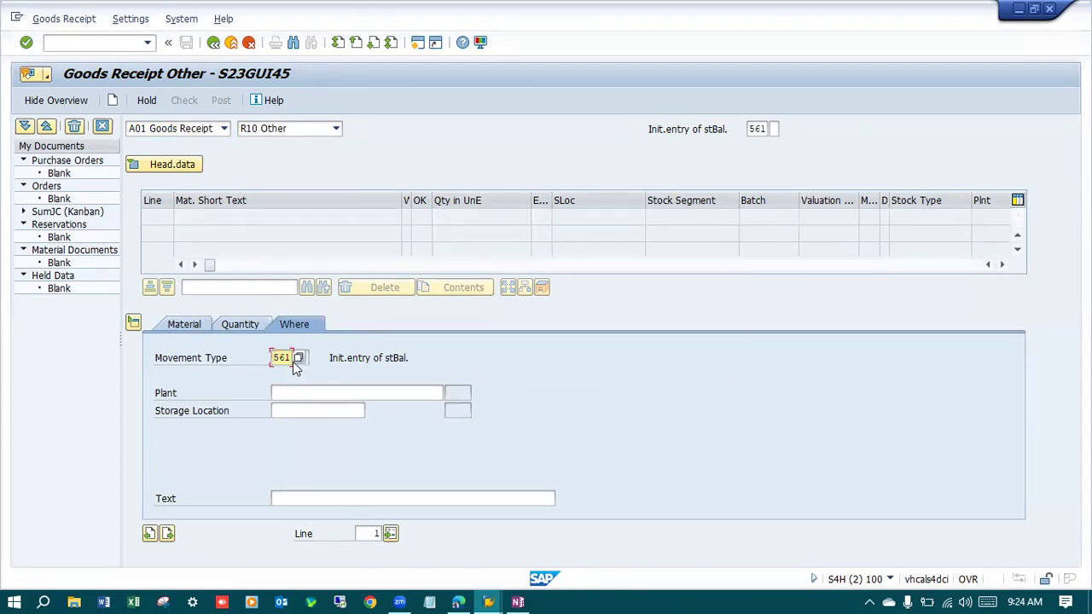
left_click(310, 392)
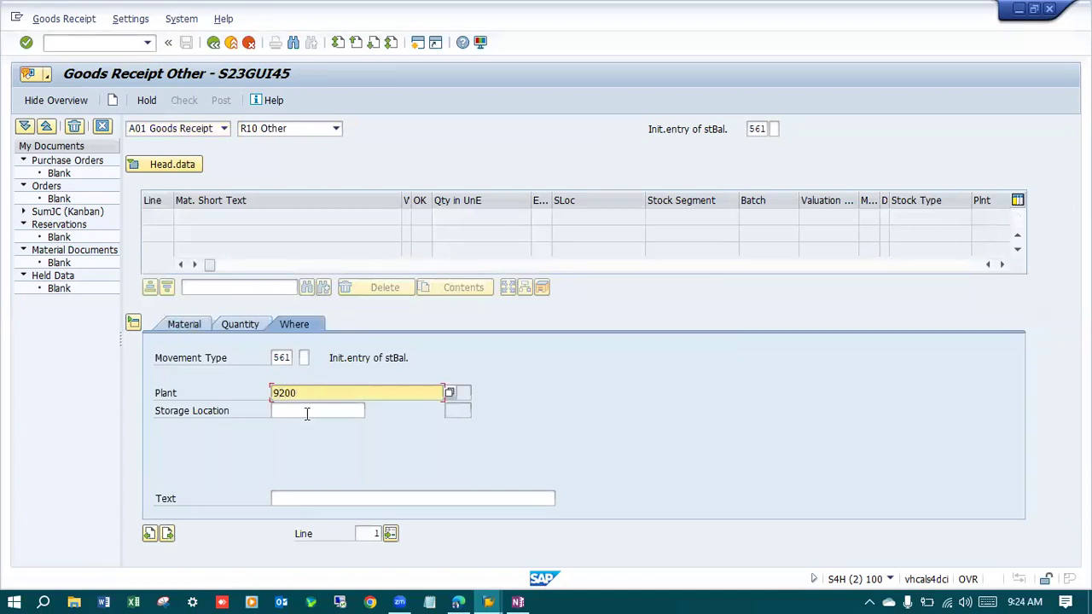
left_click(307, 413)
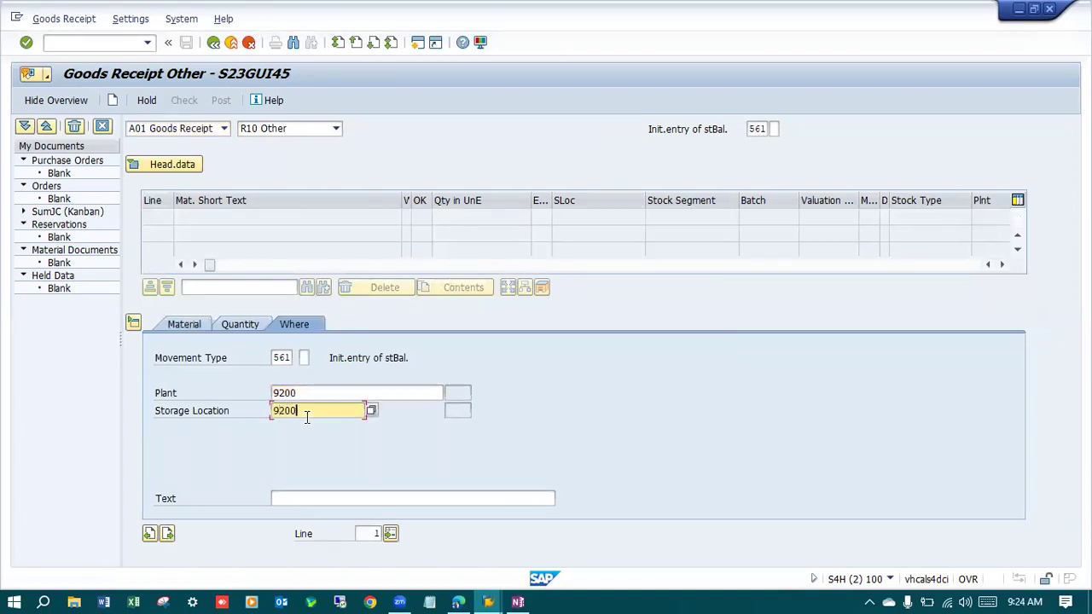
type("9200")
key("Return")
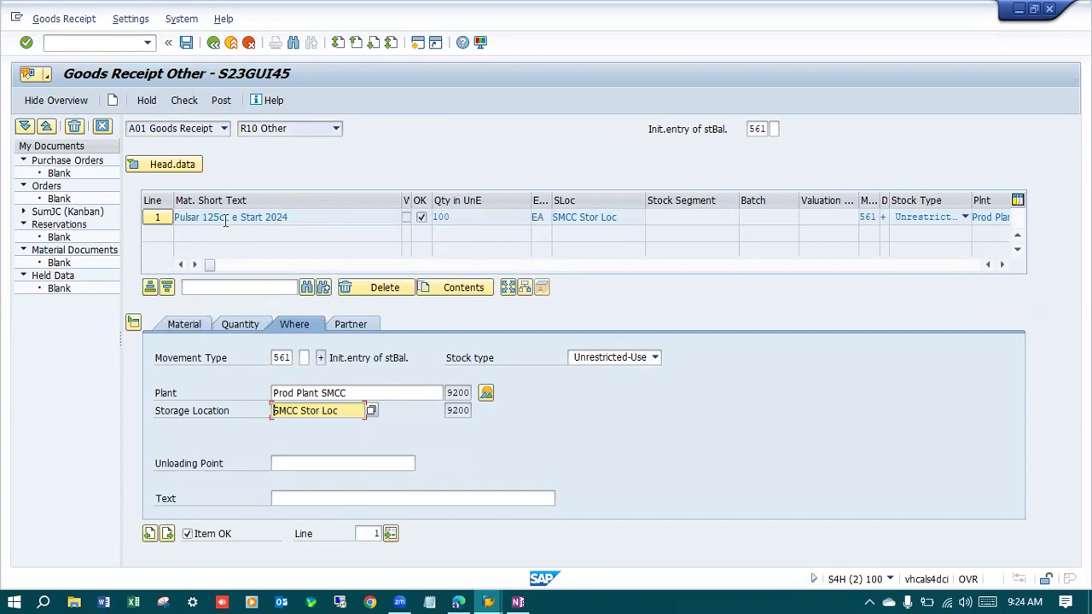
Narrow the material short text column, run the check on the goods receipt, and close its log.
left_click_drag(401, 207, 301, 219)
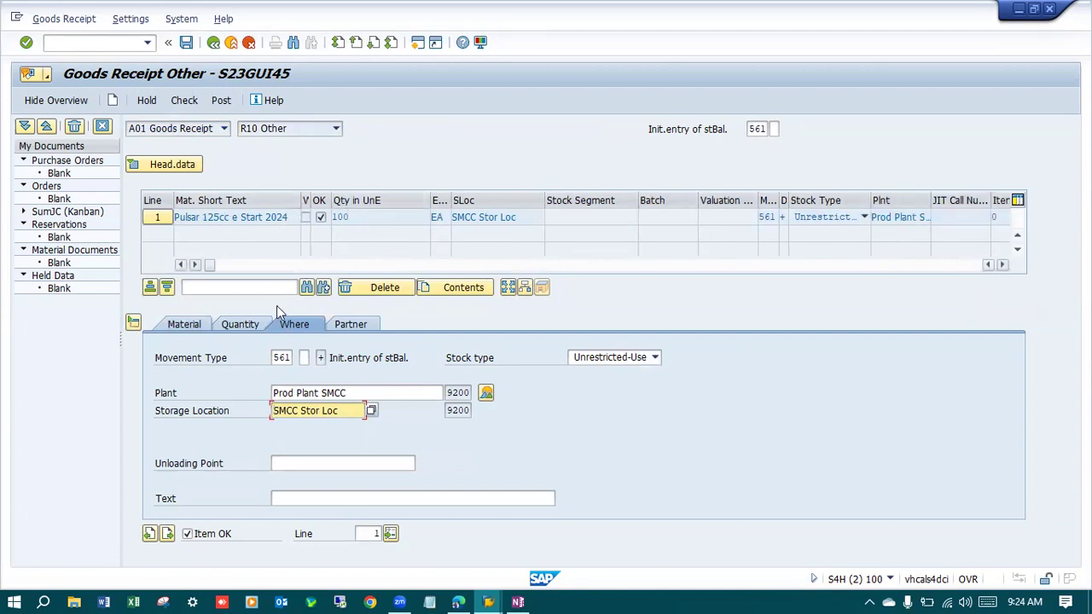
left_click(184, 100)
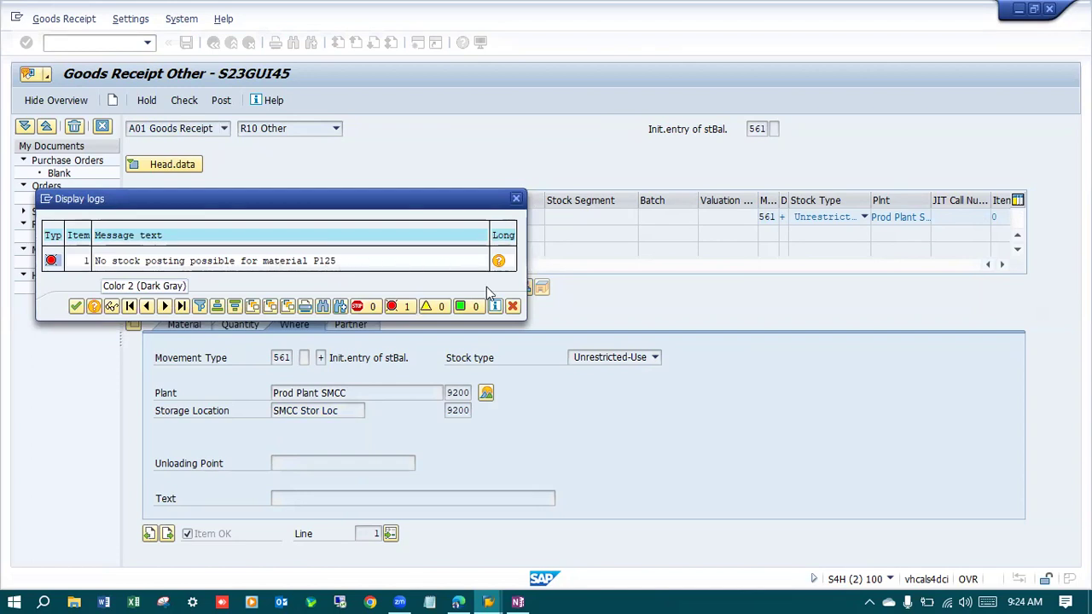
left_click(513, 307)
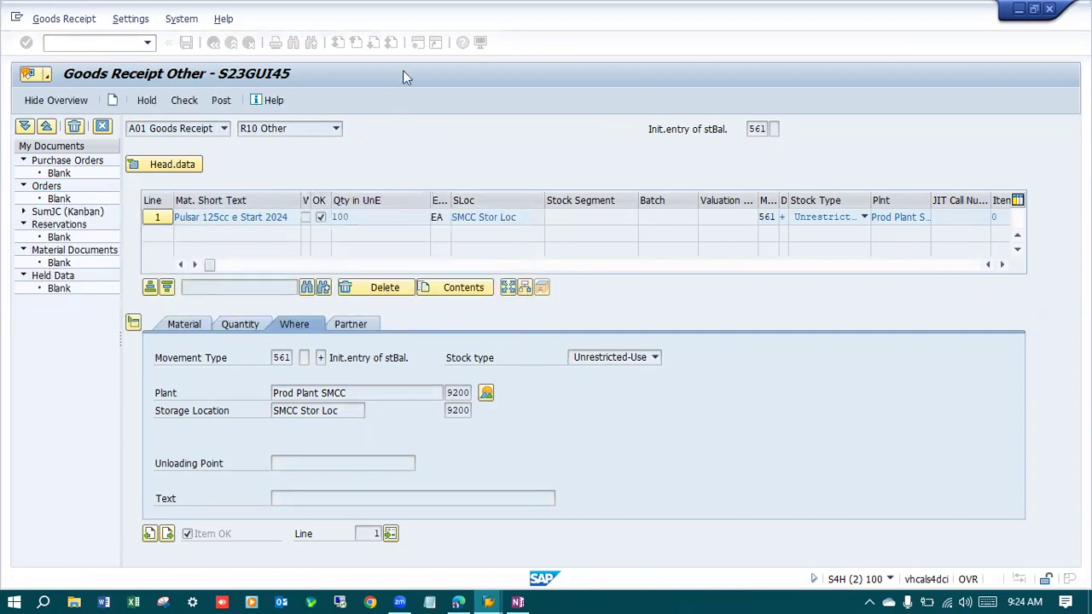
Open the Material types maintenance view in a new SAP session and position the list at FERT.
left_click(105, 43)
type("/n")
key("Return")
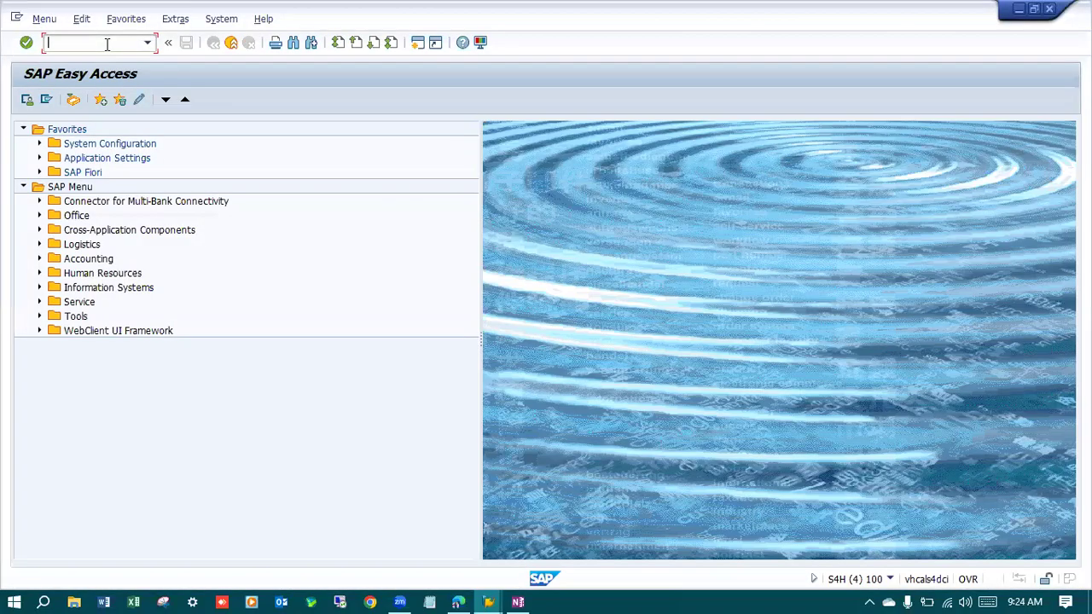
key("Return")
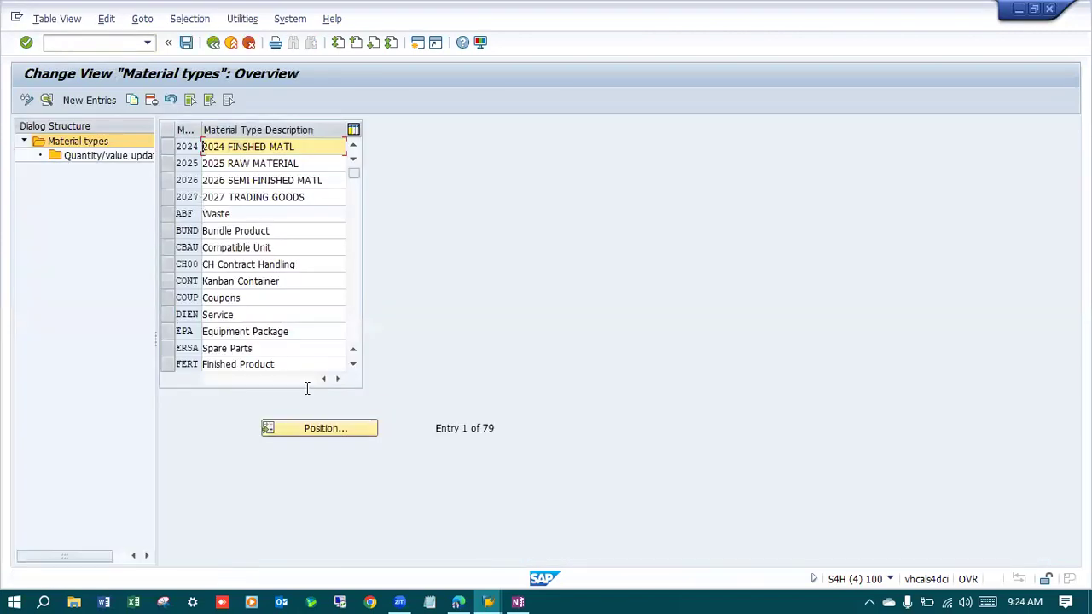
left_click(324, 429)
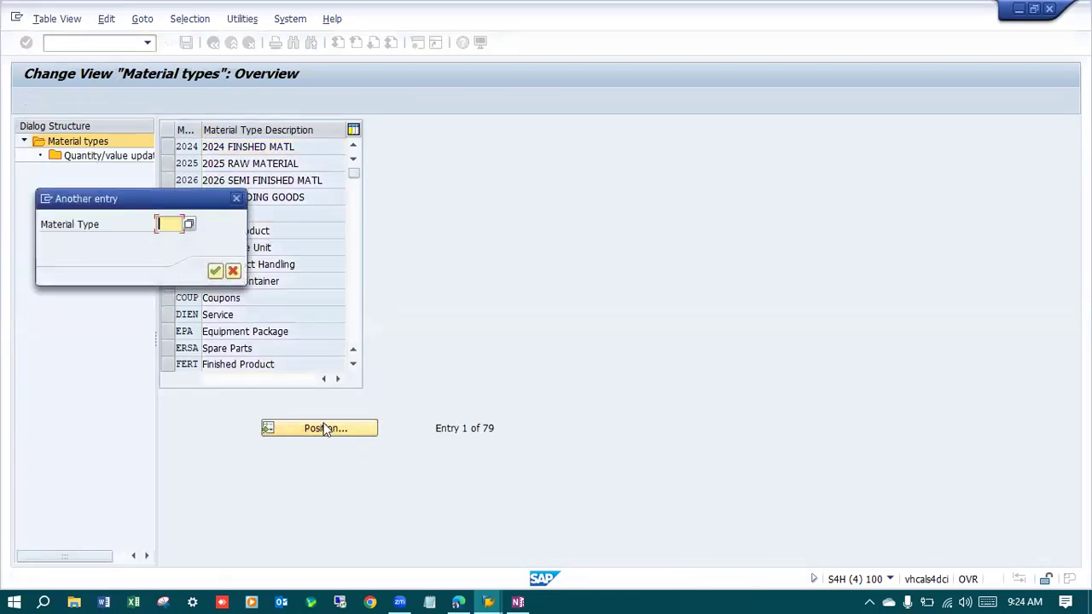
left_click(215, 271)
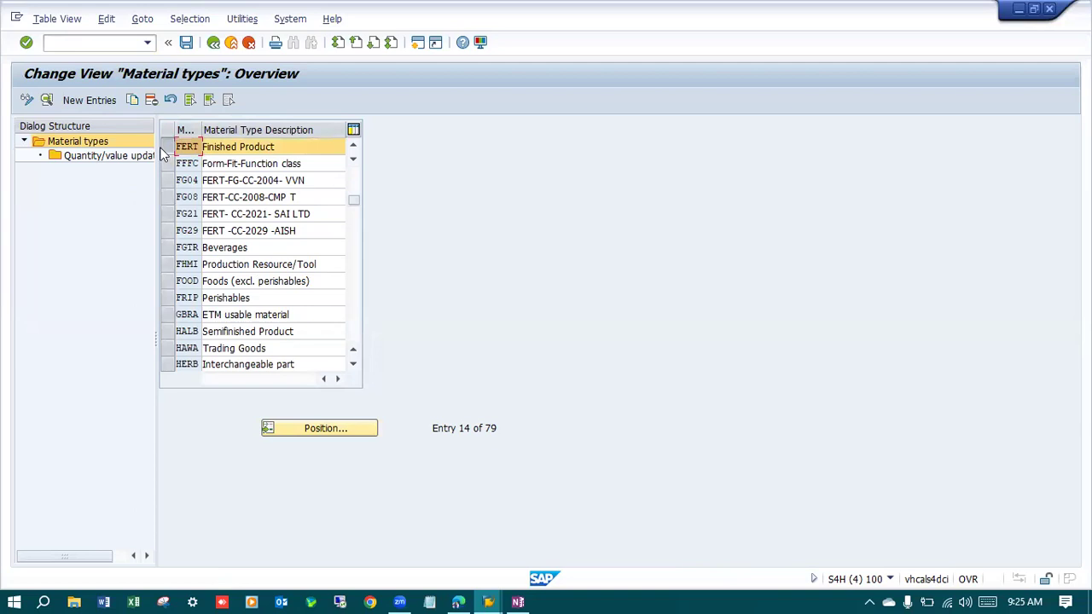
Open quantity/value updating for material type FERT and position the list at valuation area 9200.
left_click_drag(158, 150, 256, 156)
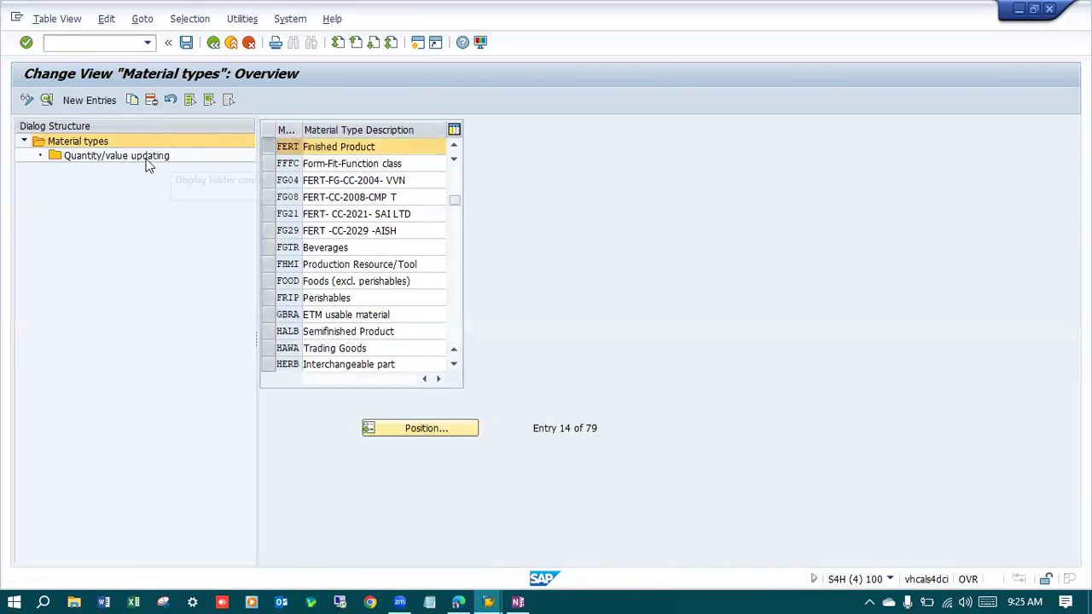
double_click(118, 157)
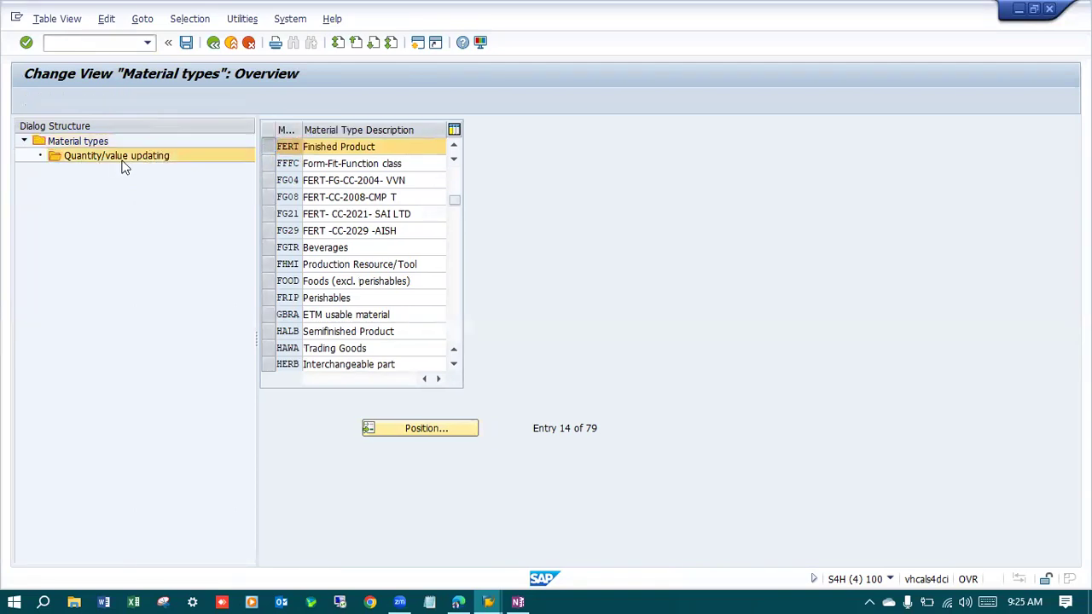
left_click(439, 433)
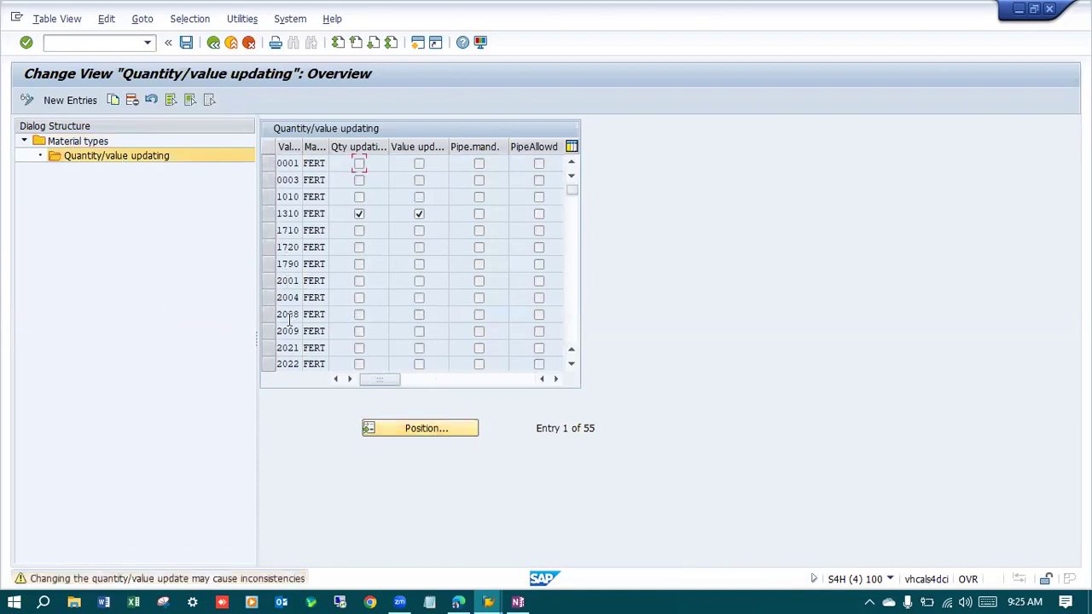
type("9999")
key("Return")
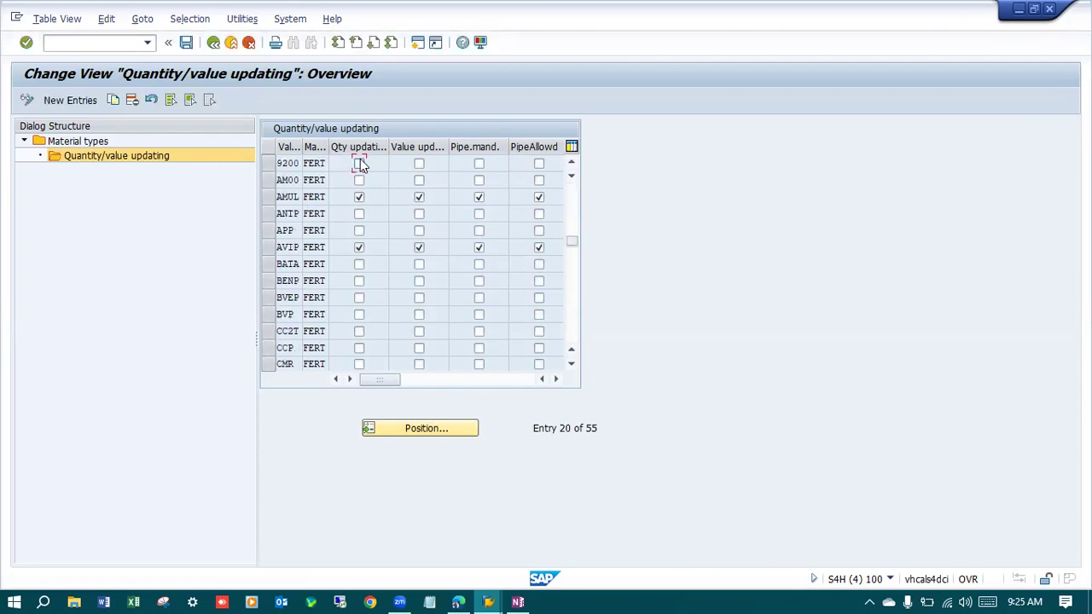
Enable quantity updating and value updating for valuation area 9200 with material type FERT, and save the change.
left_click(418, 163)
left_click(186, 42)
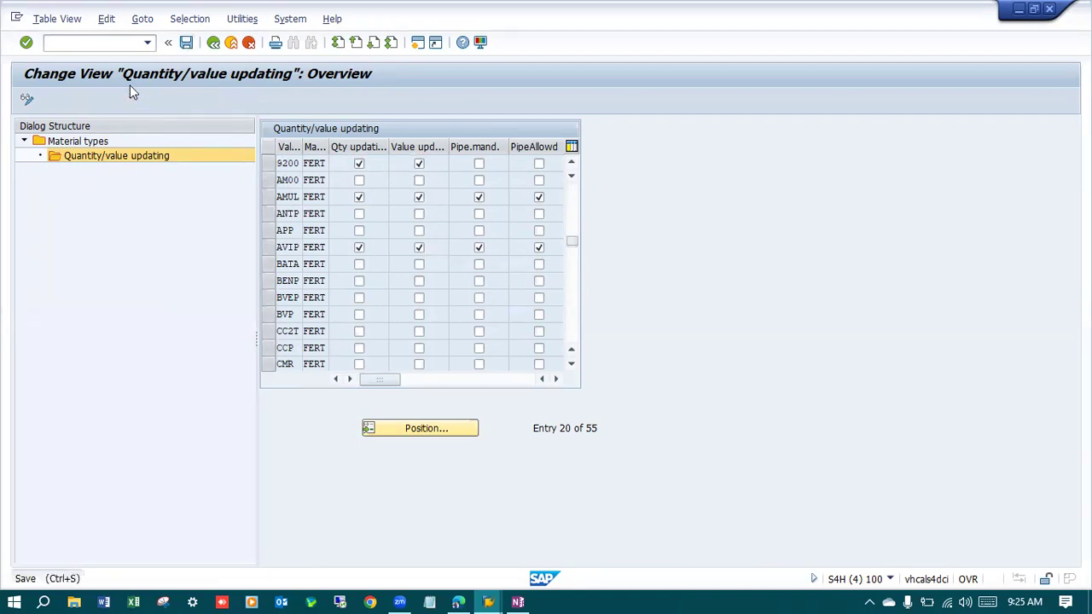
left_click(235, 272)
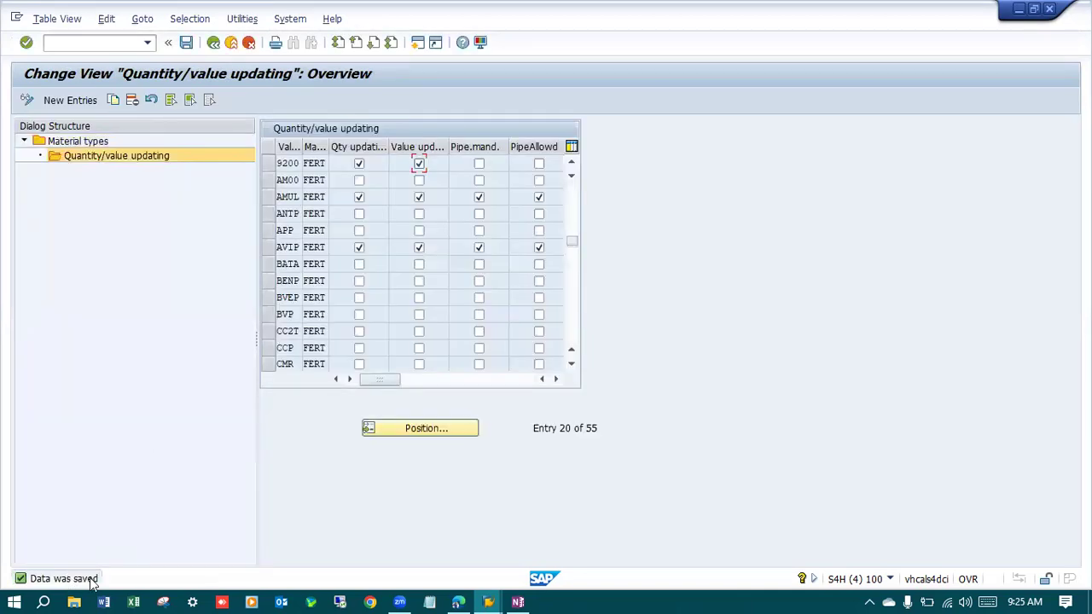
Switch back to the Goods Receipt Other session, check the receipt again, and move the log window aside for reading.
left_click(488, 602)
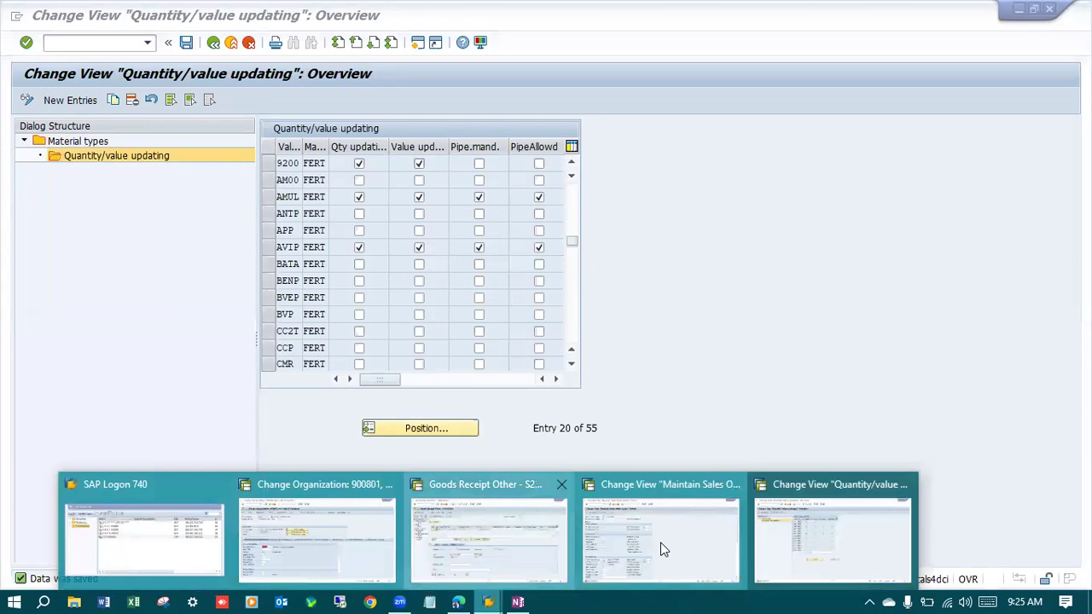
key("Return")
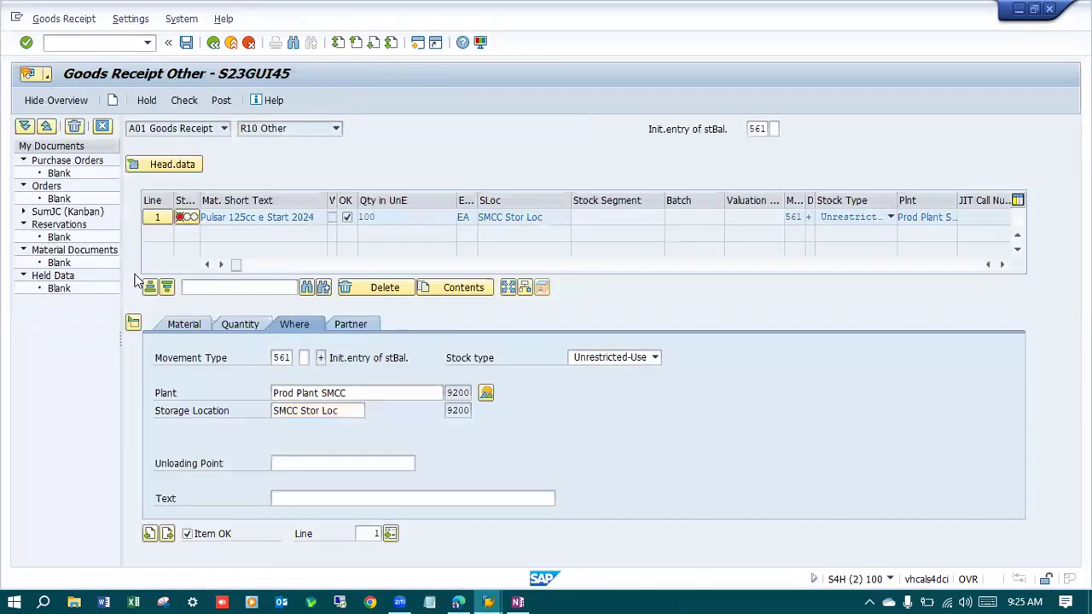
left_click(184, 100)
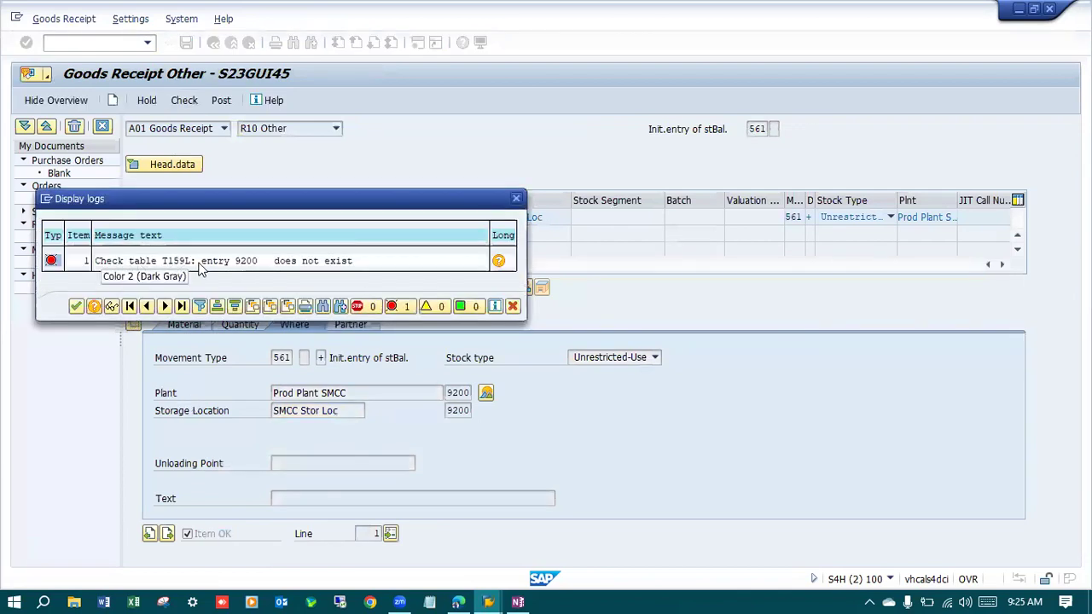
left_click_drag(267, 205, 358, 197)
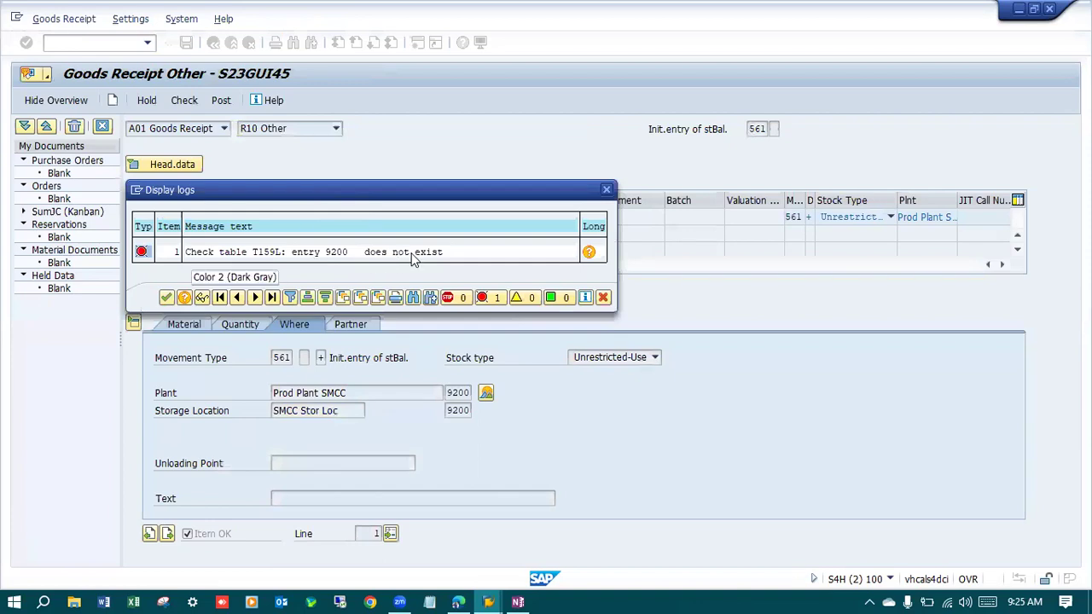
Close the goods receipt log and open transaction OMRG in the customizing session.
left_click(602, 298)
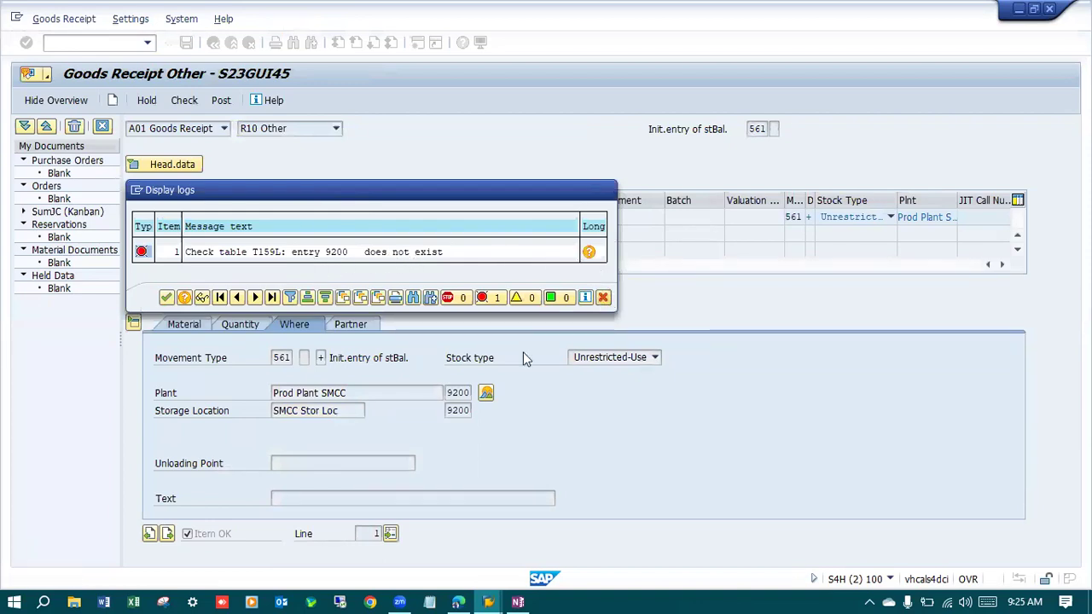
mouse_move(488, 602)
left_click(822, 543)
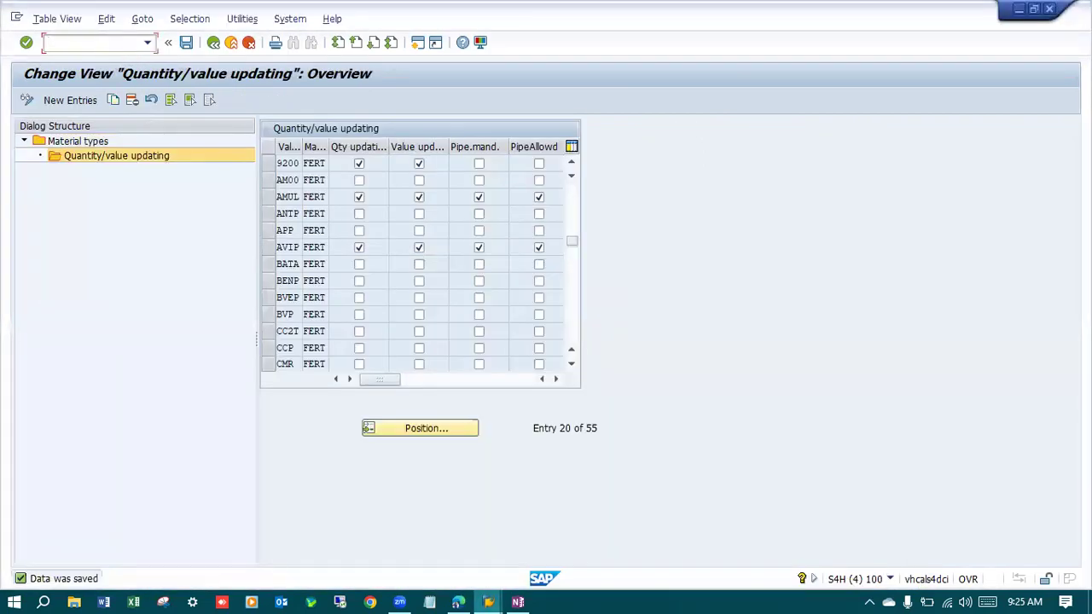
left_click(109, 48)
type("/nOMRG")
key("Return")
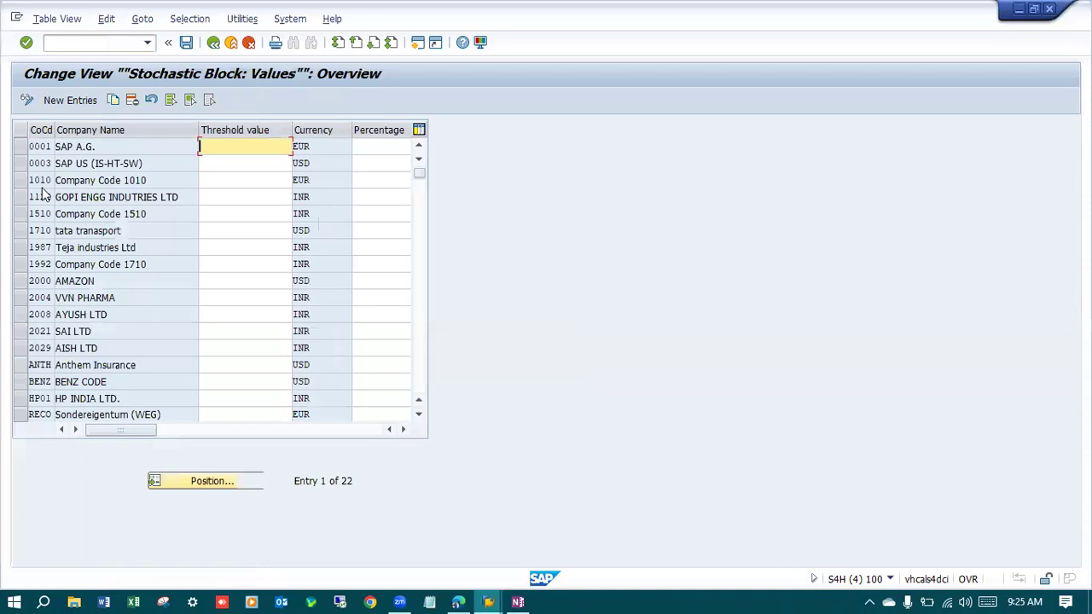
Copy the stochastic block entry of company code 0001 to company code 9200 and save it under request S4HK903066.
left_click(20, 147)
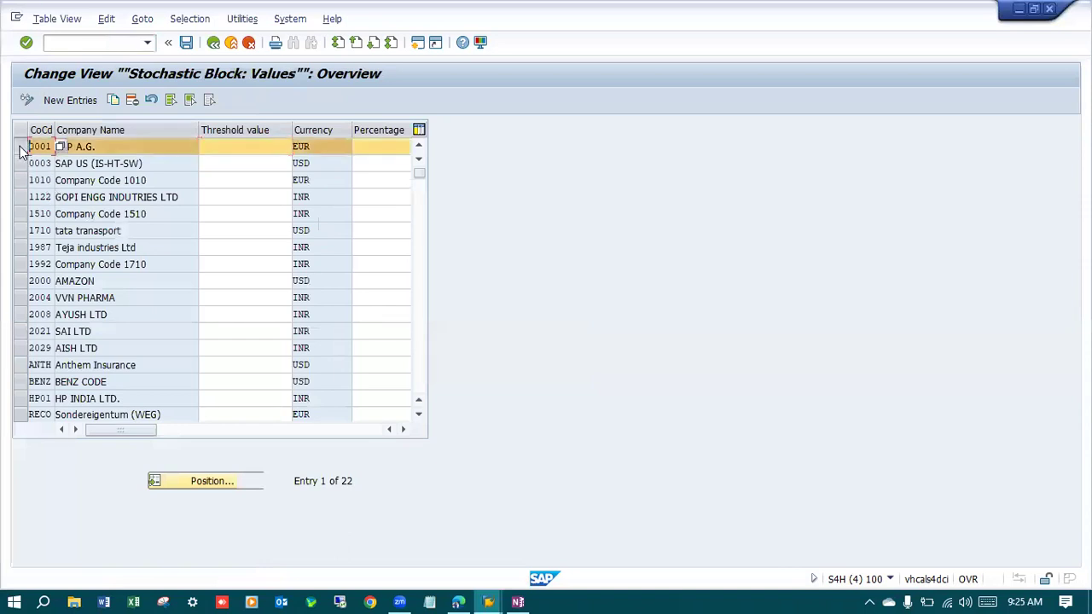
left_click(111, 101)
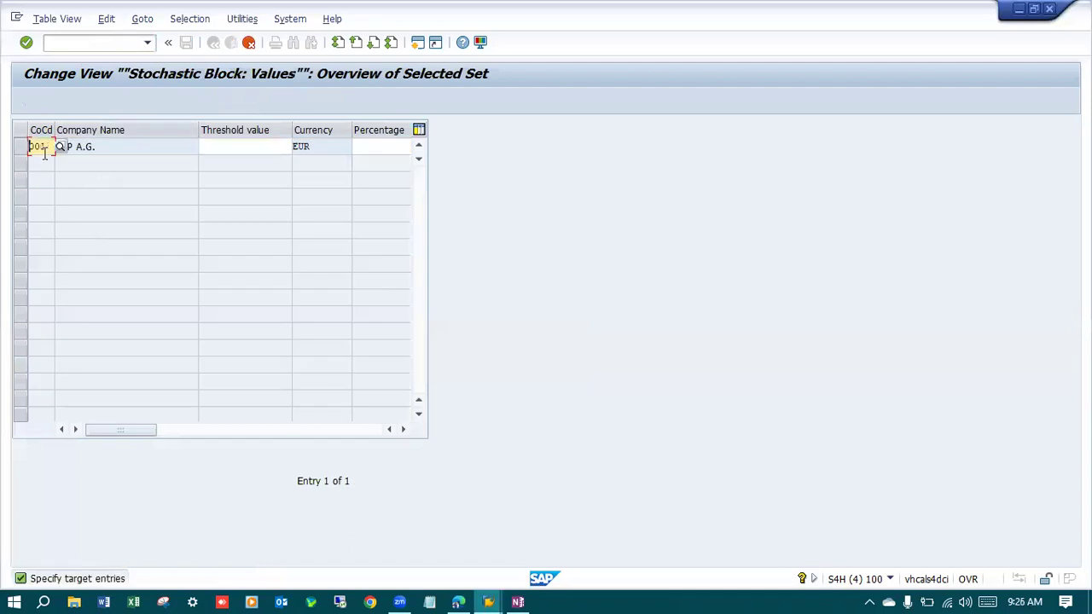
type("92")
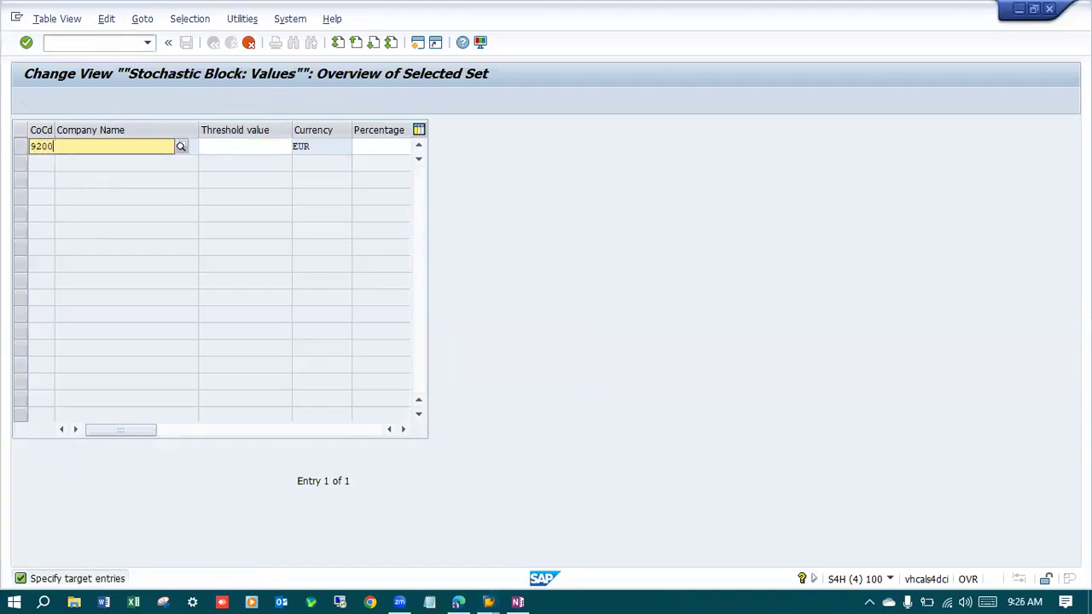
key("Return")
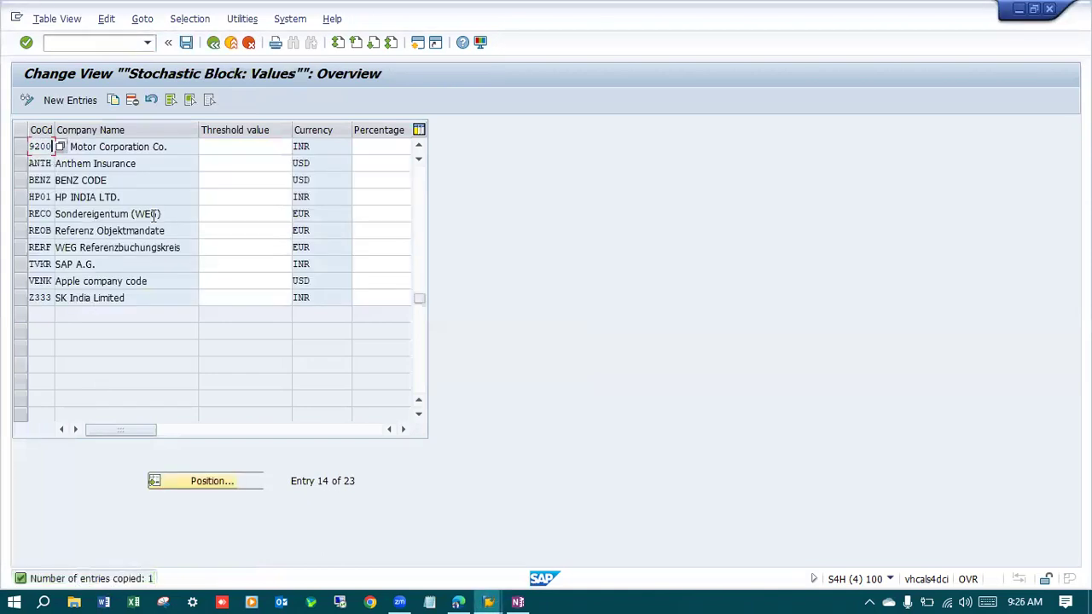
left_click(186, 43)
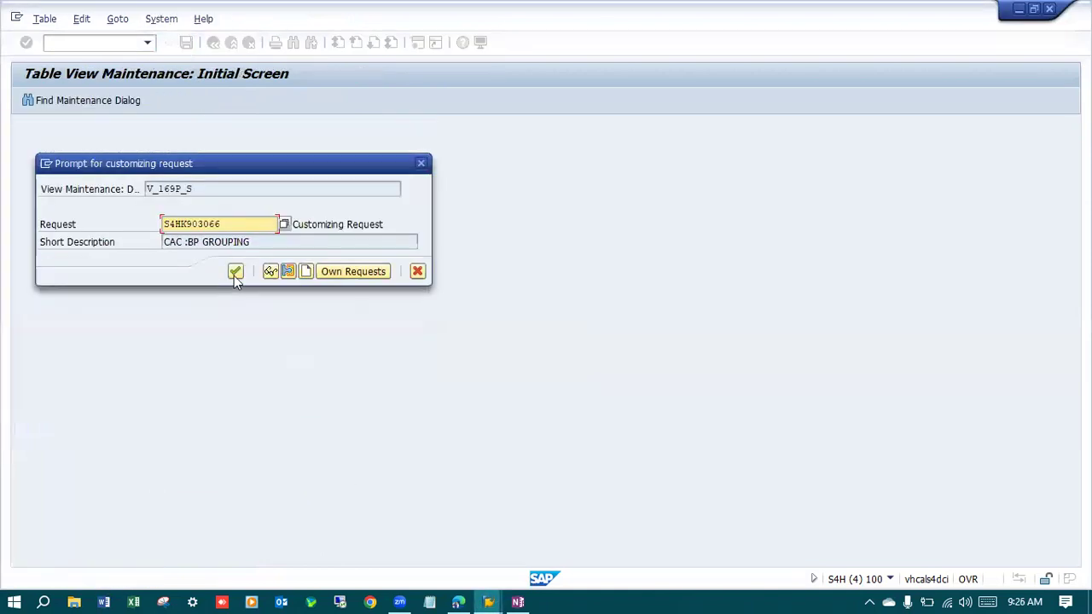
key("Return")
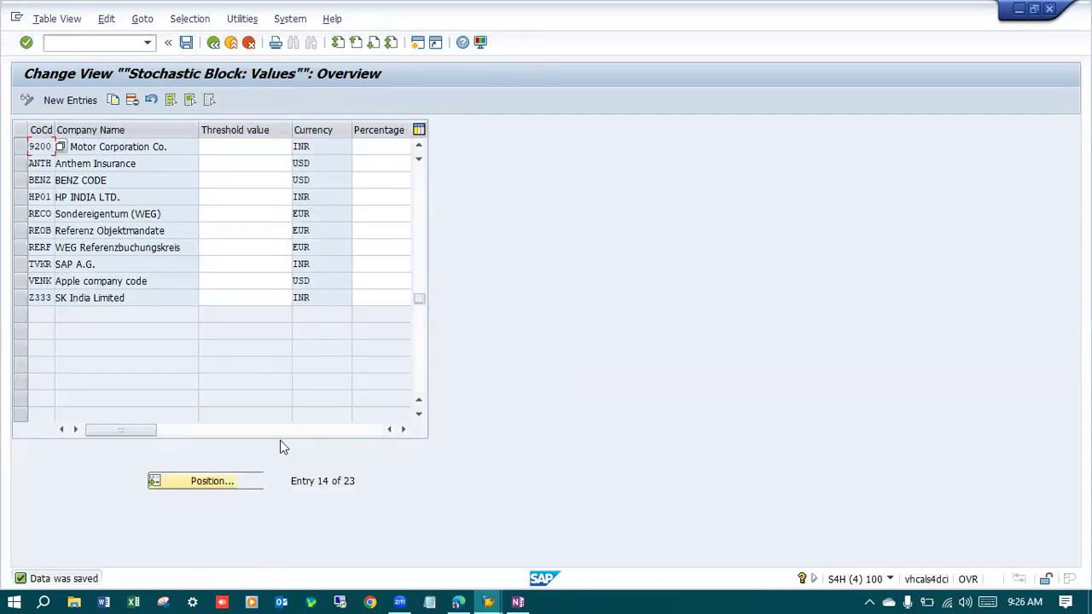
Return to the goods receipt session, check the Pulsar 125cc item and close the log.
left_click(486, 600)
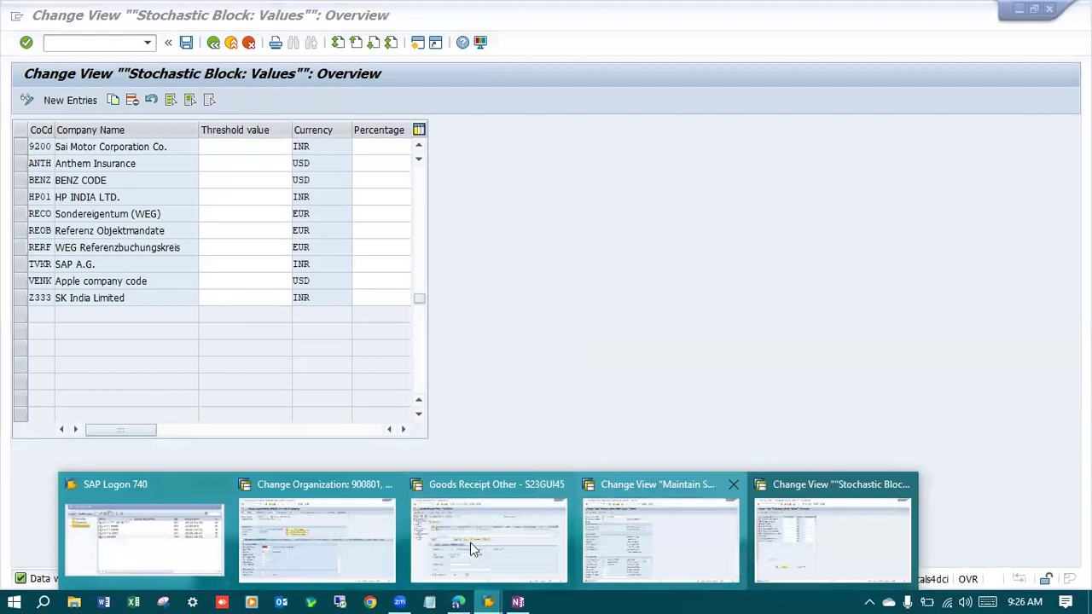
key("Return")
left_click(183, 103)
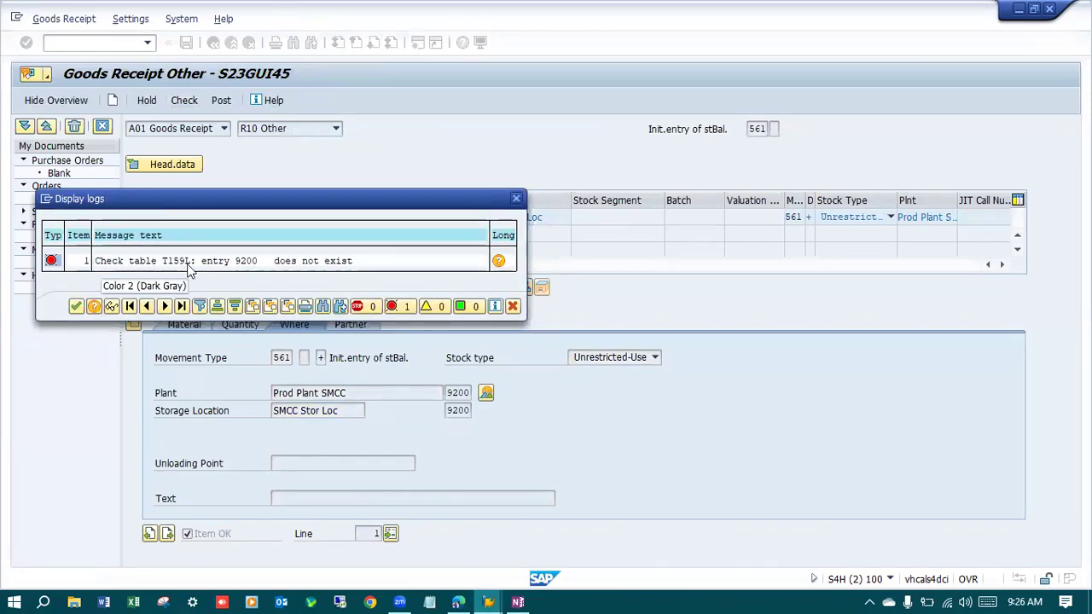
left_click(516, 198)
Restart the goods receipt transaction and save the stochastic block values once more in the customizing session.
left_click(100, 43)
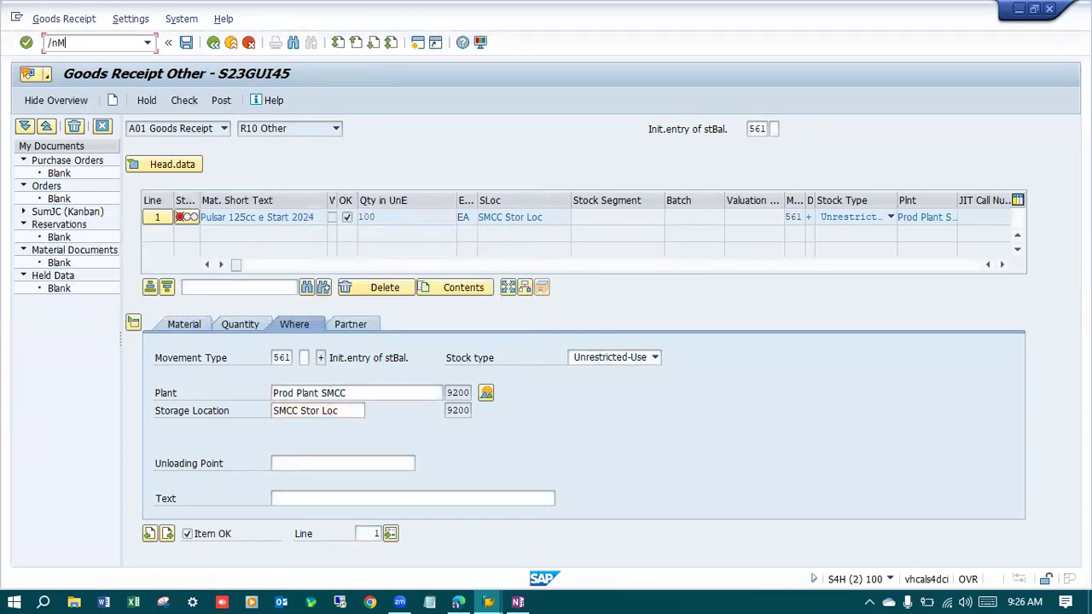
key("Return")
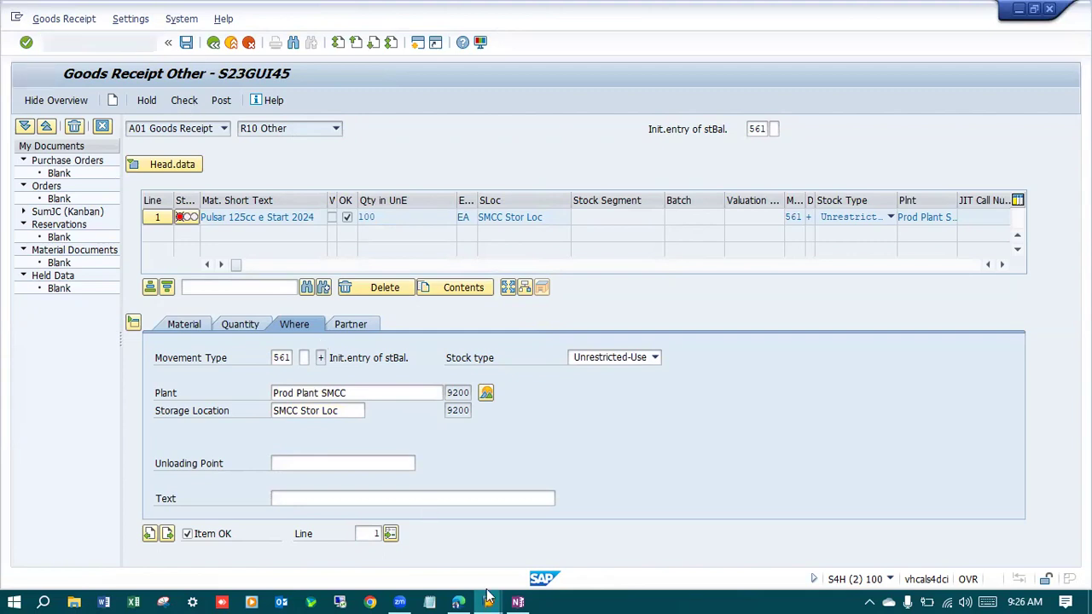
mouse_move(488, 597)
left_click(832, 533)
left_click(187, 42)
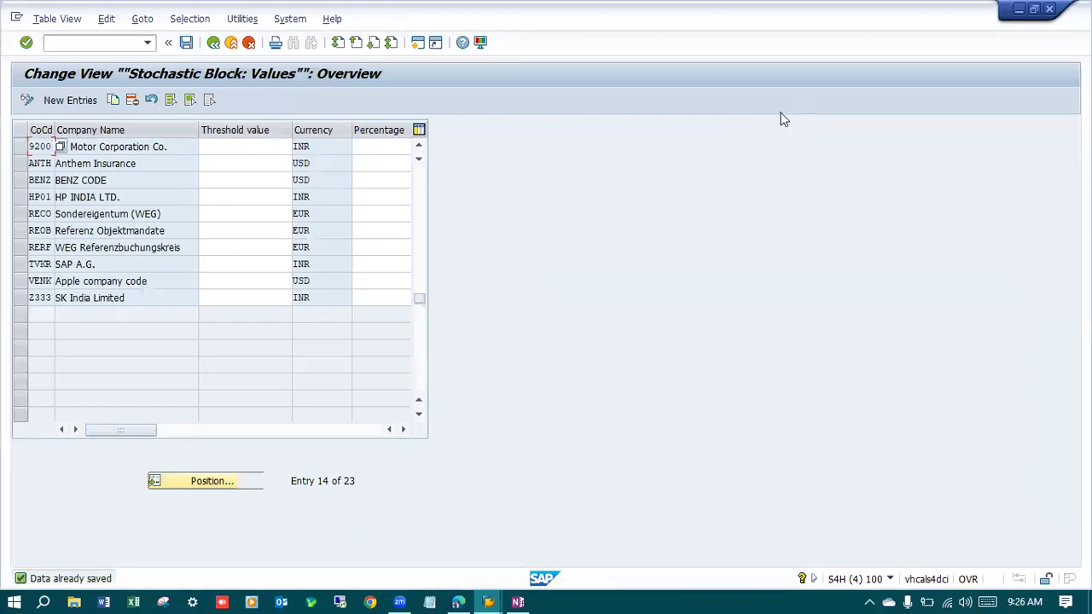
left_click(1017, 9)
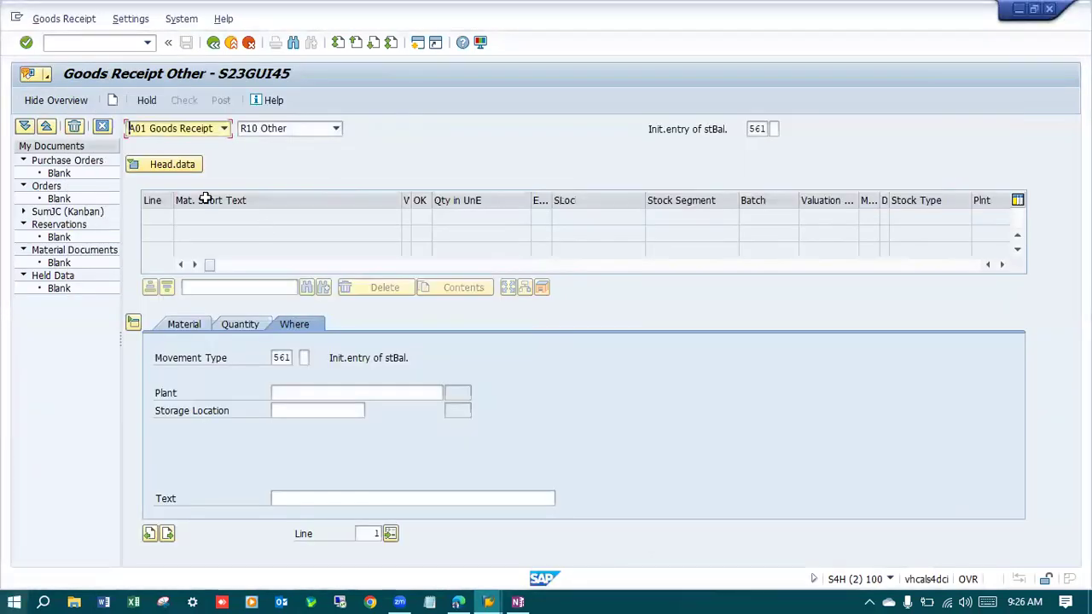
Enter the material for Pulsar 125cc e Start 2024 with a quantity of 100 in the new goods receipt.
left_click(191, 325)
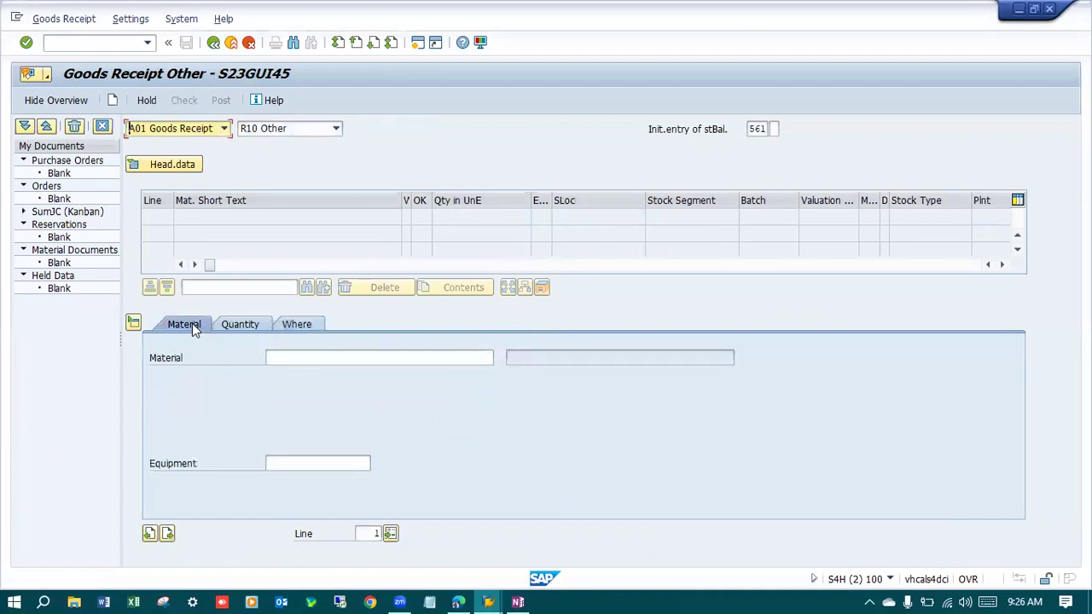
left_click(331, 359)
left_click(316, 371)
left_click(243, 325)
left_click(311, 361)
left_click(309, 371)
Set the item's plant and storage location to 9200 and check the goods receipt.
left_click(301, 325)
left_click(291, 393)
left_click(295, 406)
left_click(300, 411)
left_click(303, 427)
key("Return")
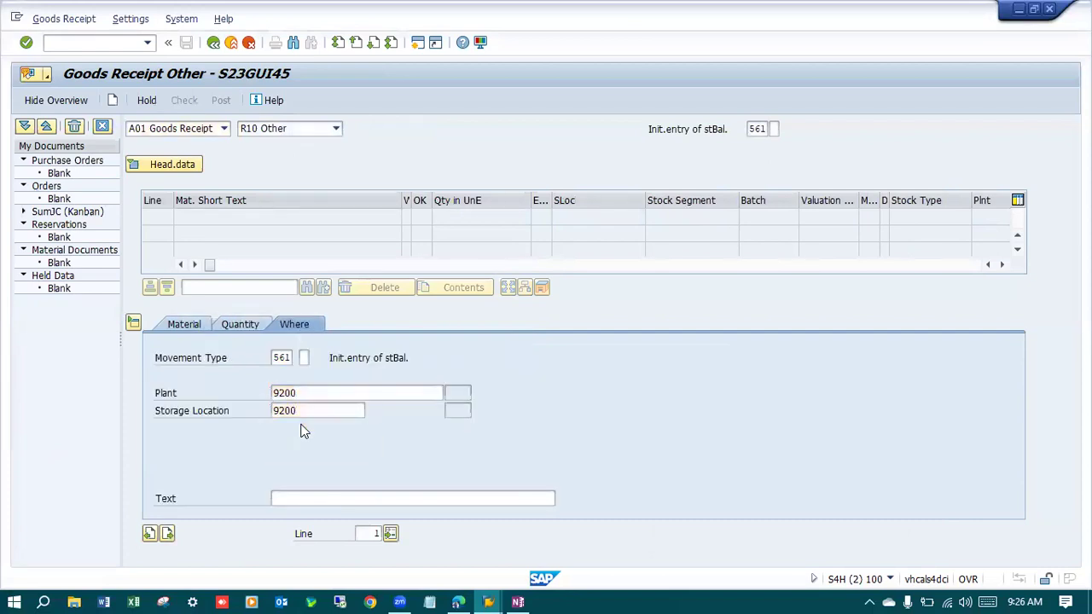
left_click(183, 102)
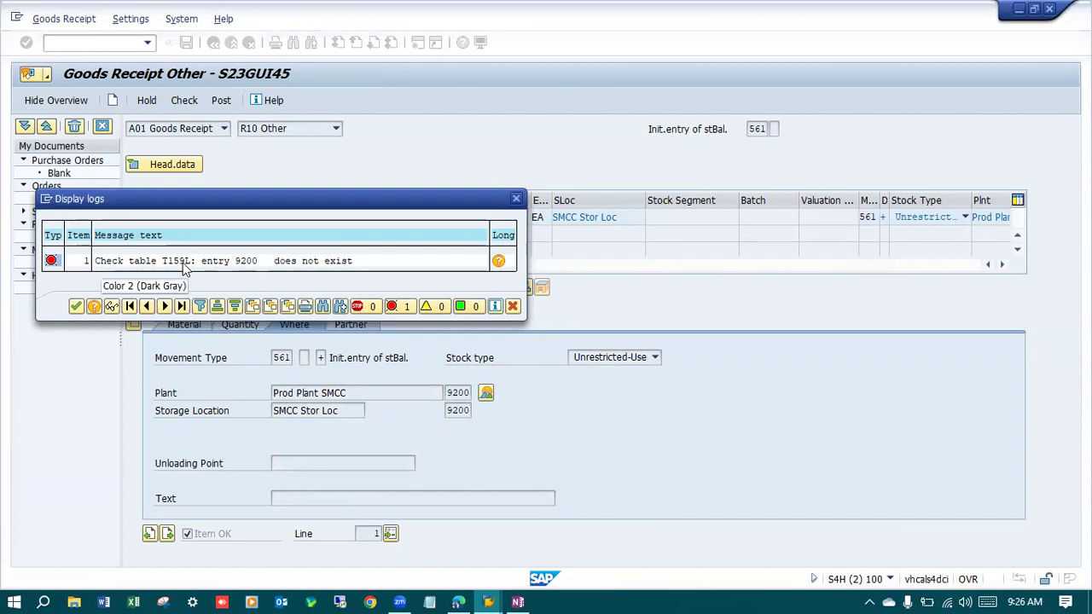
left_click(512, 306)
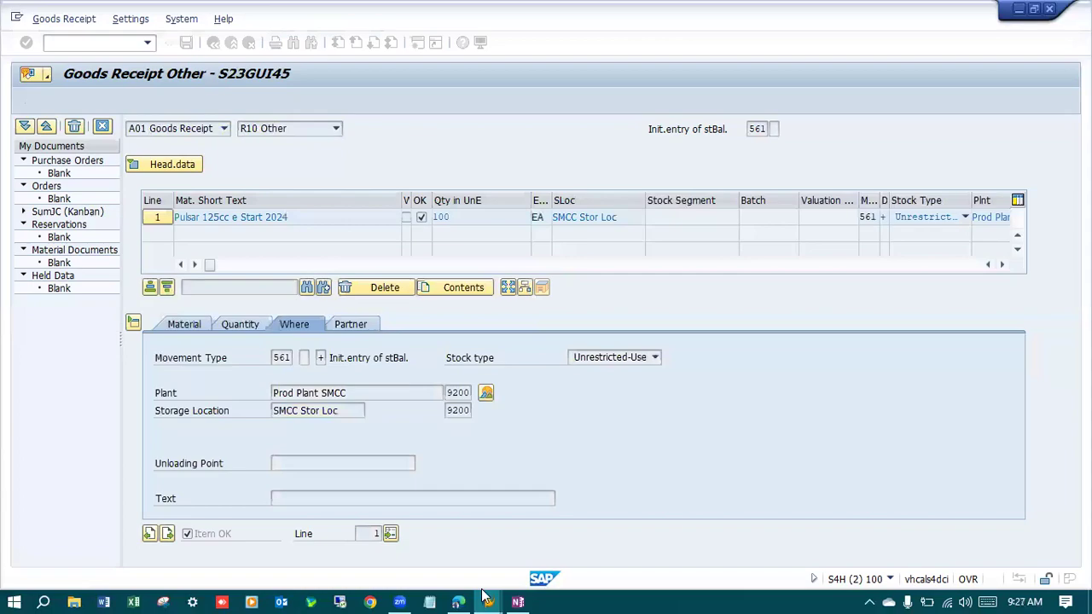
Open transaction OMWD in the customizing session.
left_click(485, 599)
left_click(831, 583)
left_click(108, 43)
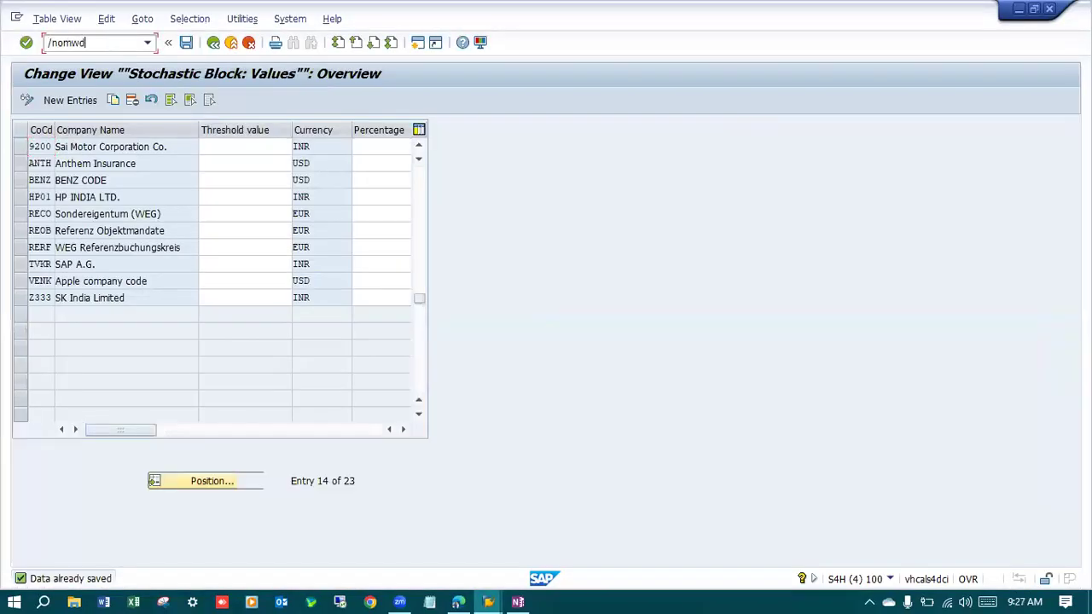
type("/nomwd")
key("Return")
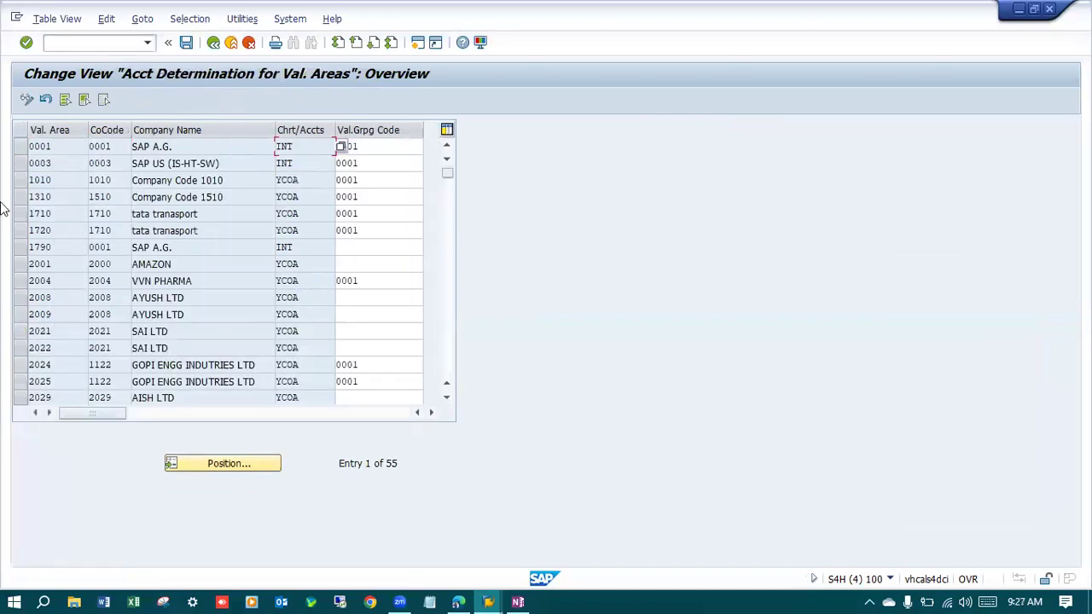
Set the valuation grouping code of valuation area 9200 to 0001 and save it to the customizing request.
left_click(228, 465)
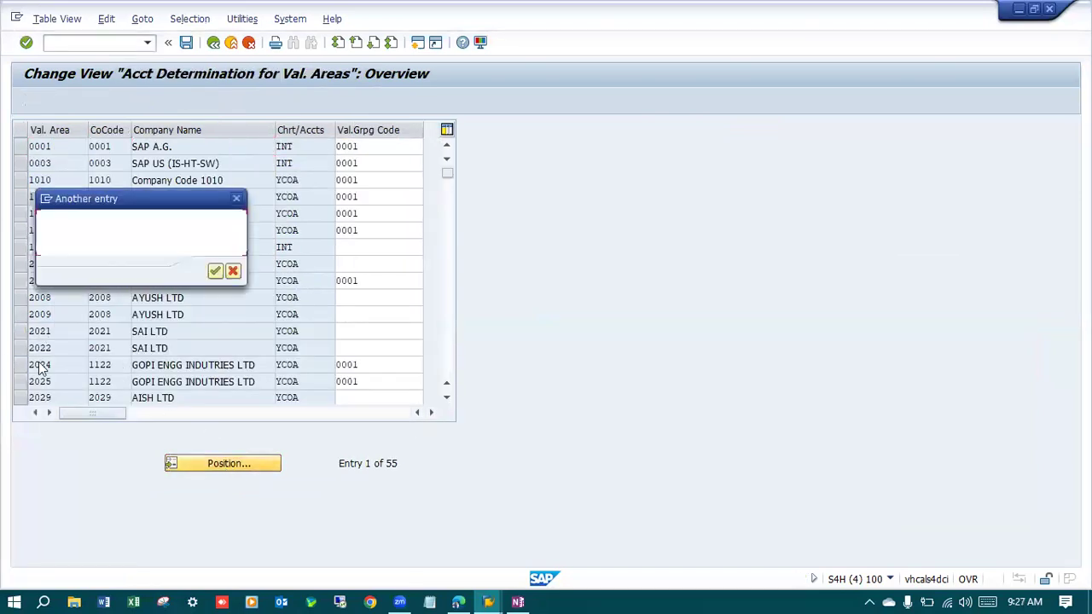
type("9200")
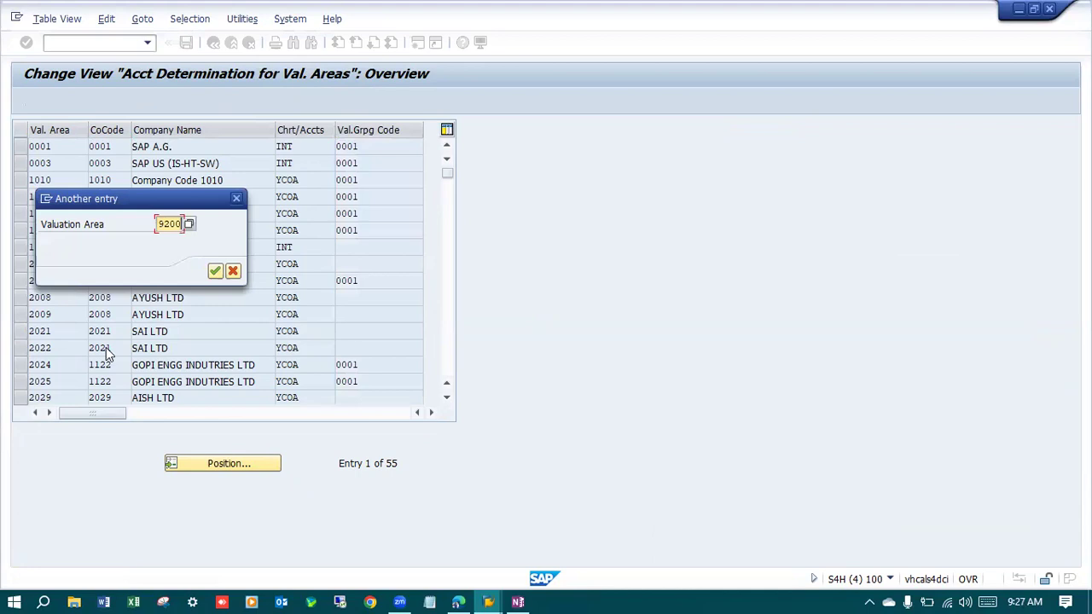
key("Return")
left_click(384, 148)
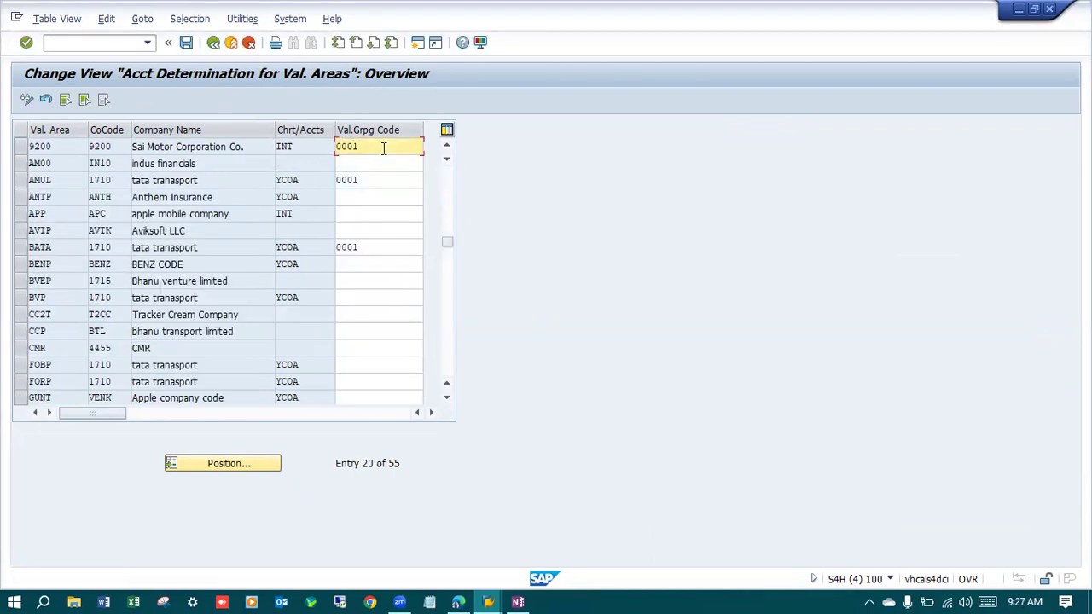
left_click(189, 46)
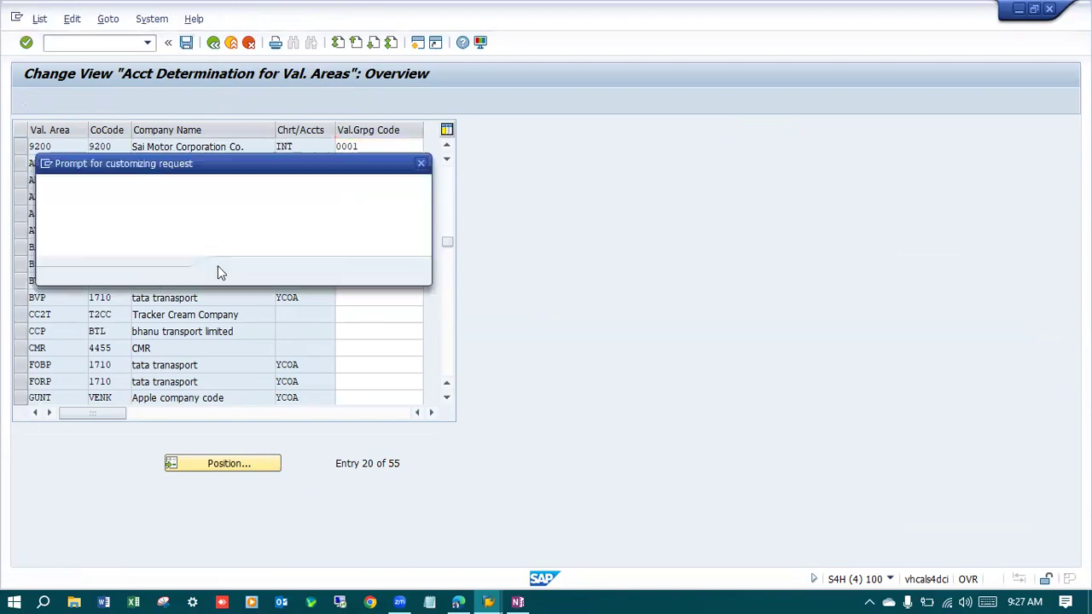
left_click(235, 271)
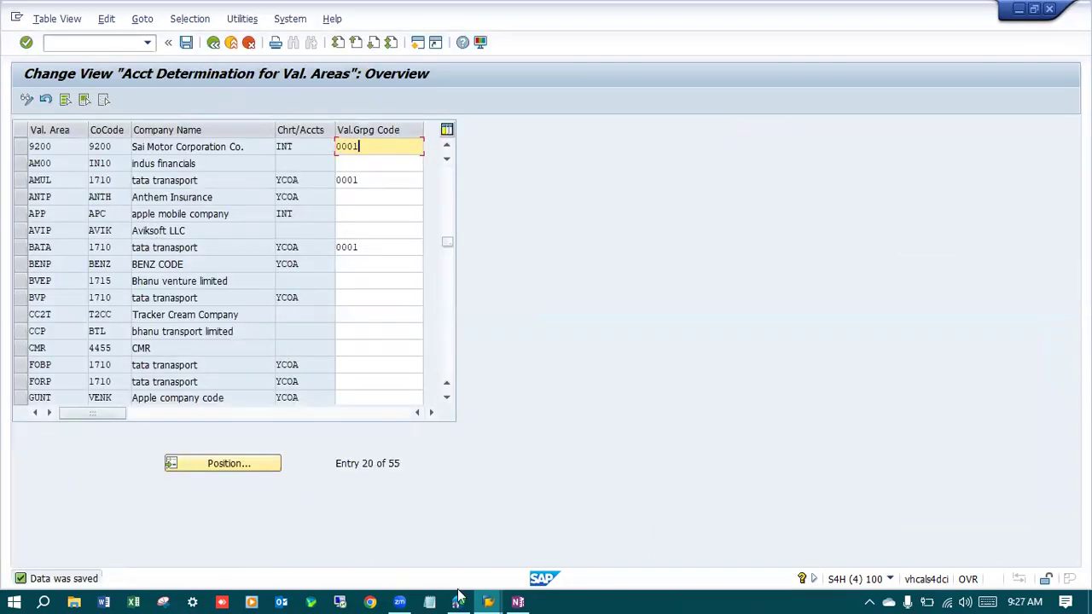
Switch back to the goods receipt session and check the 561 document again.
mouse_move(488, 602)
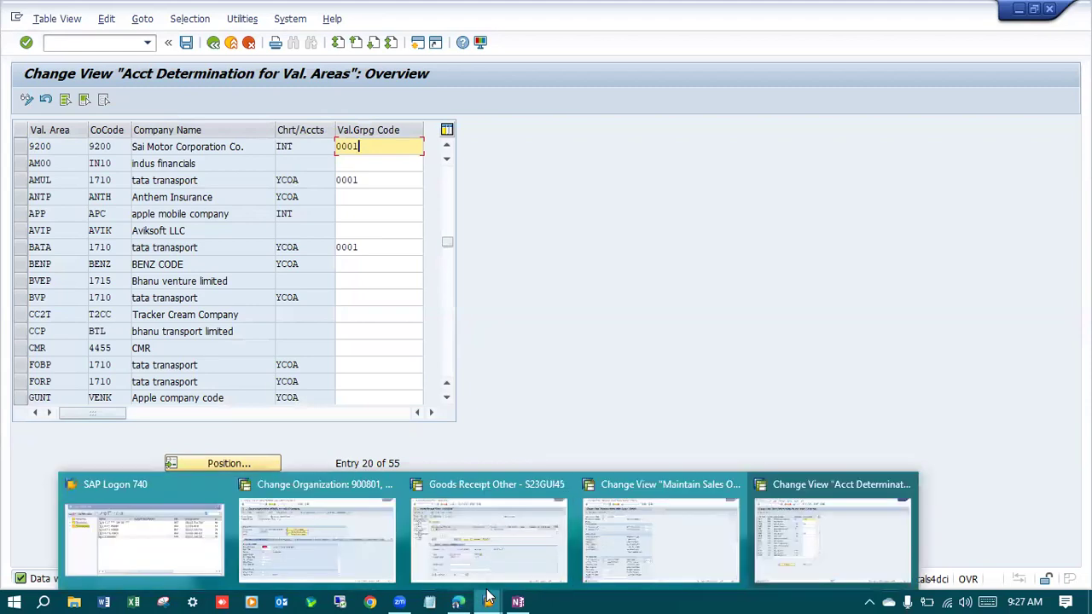
left_click(448, 539)
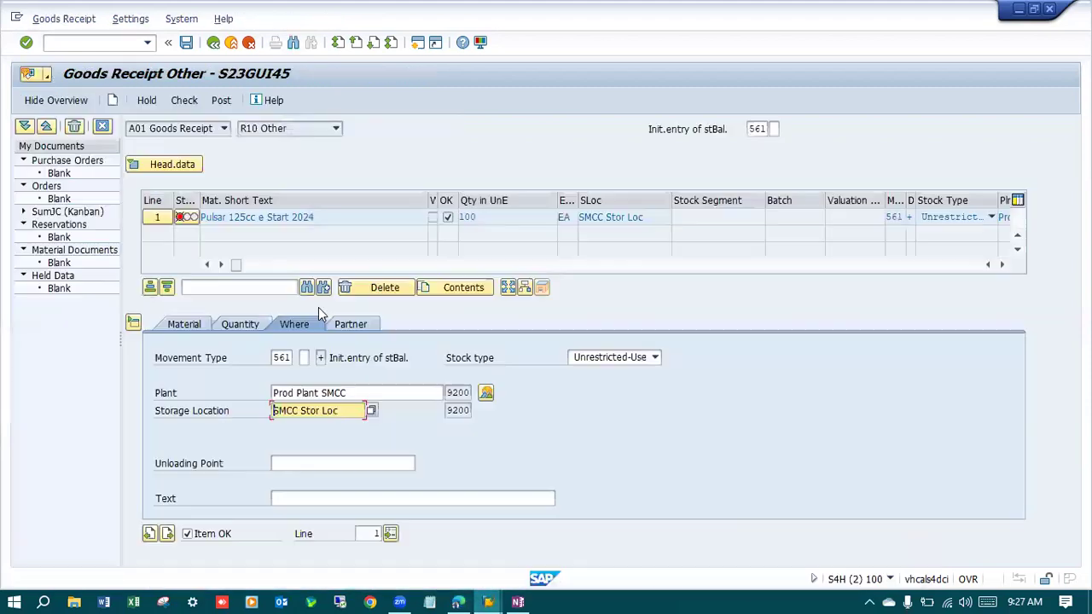
left_click(184, 100)
left_click(187, 100)
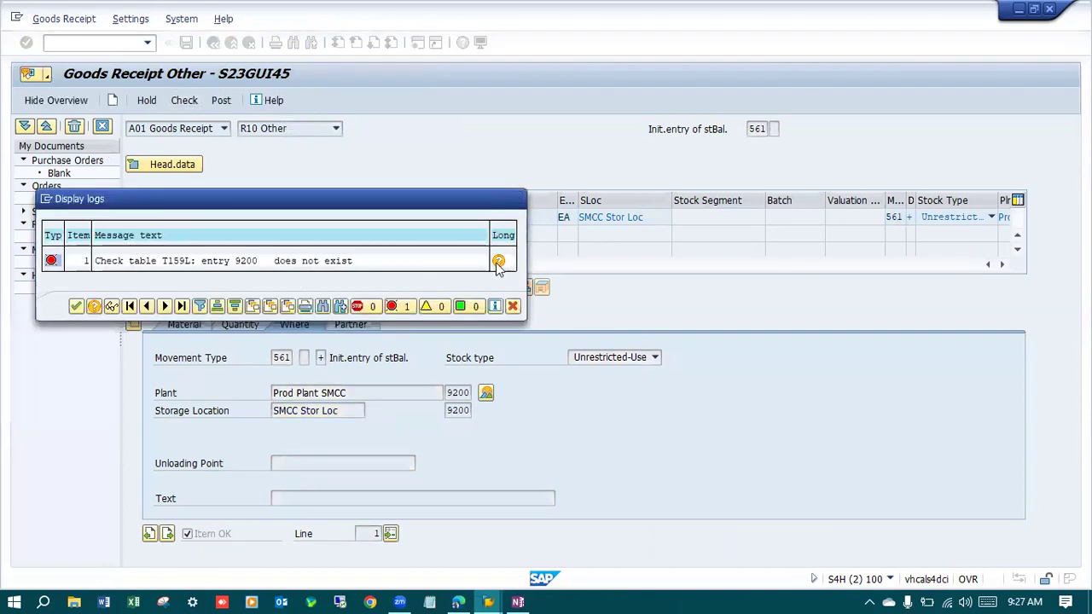
Open the long text of the T159L error and copy its heading and message number.
double_click(172, 260)
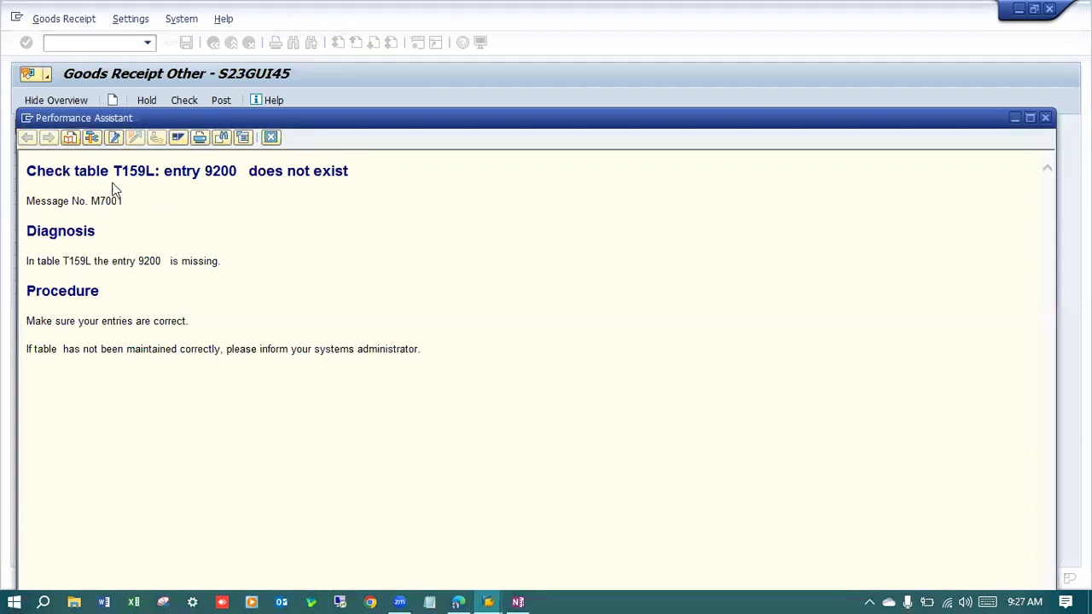
left_click_drag(130, 202, 6, 177)
key("ctrl+c")
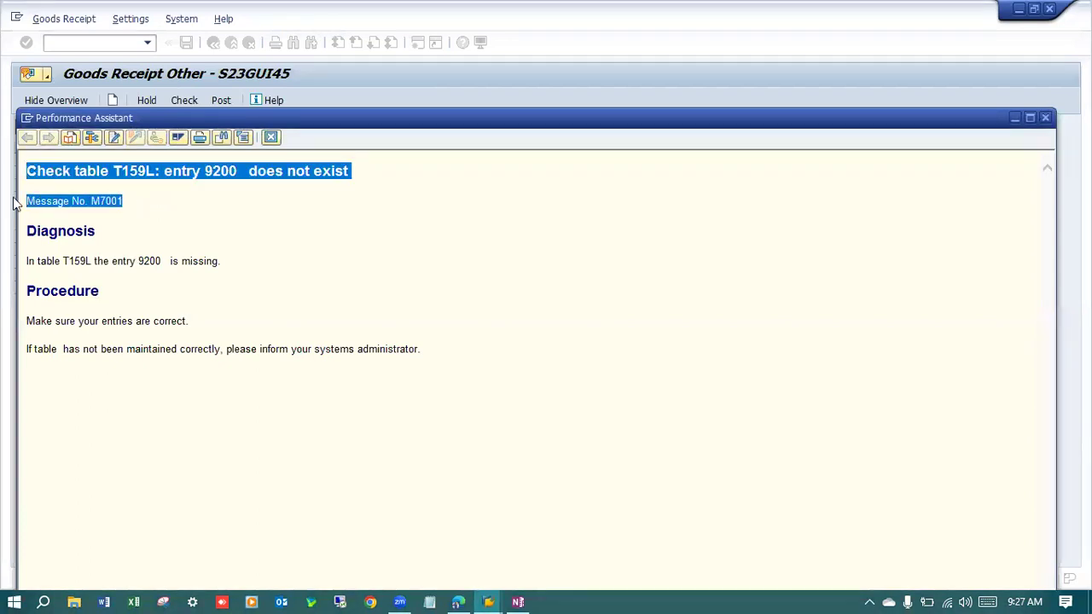
Switch to the Edge browser and search the web in a new tab for the copied T159L error text.
left_click(459, 601)
left_click(470, 13)
left_click(385, 112)
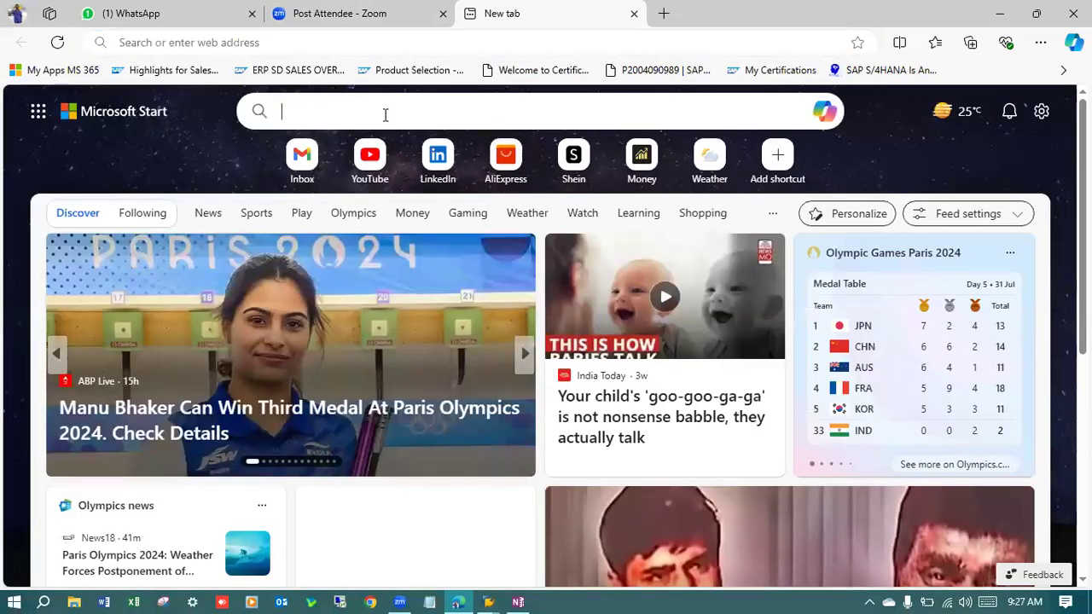
key("ctrl+v")
key("Return")
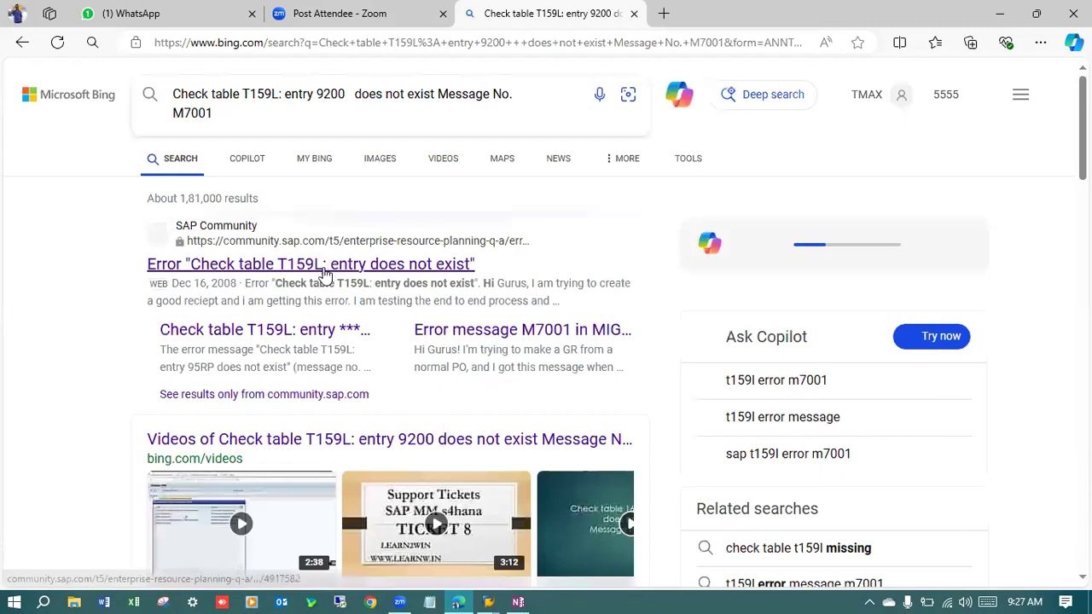
Open the SAP Community thread on the T159L missing entry error and read its accepted answer.
left_click(308, 265)
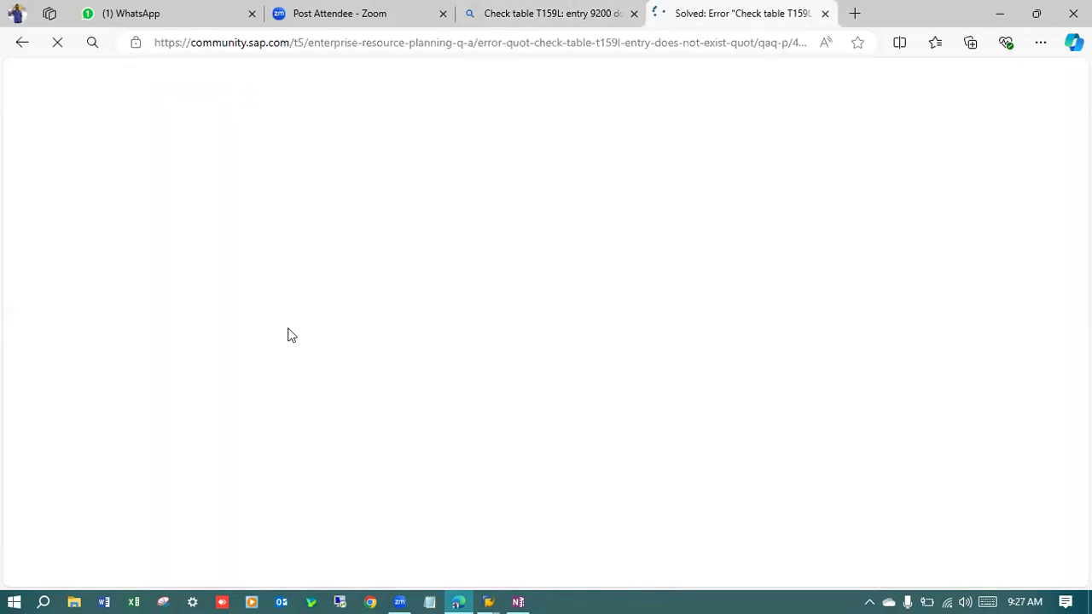
scroll(360, 300, "down", 7)
scroll(360, 300, "down", 4)
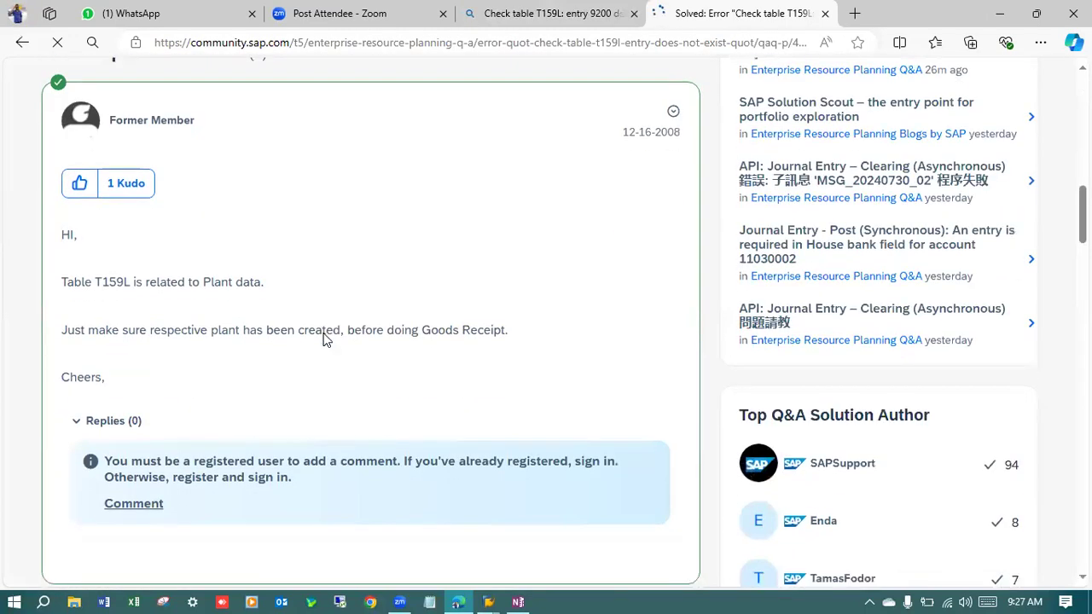
Read through the remaining replies in the T159L thread for the configuration path that maintains the plant's inventory parameters.
scroll(322, 339, "down", 7)
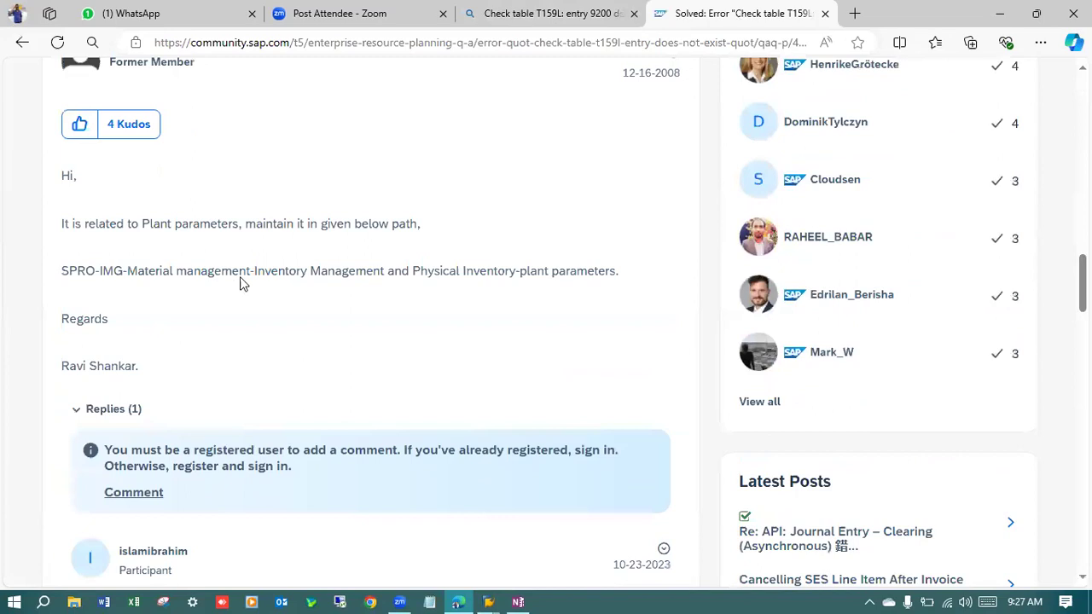
scroll(227, 289, "down", 10)
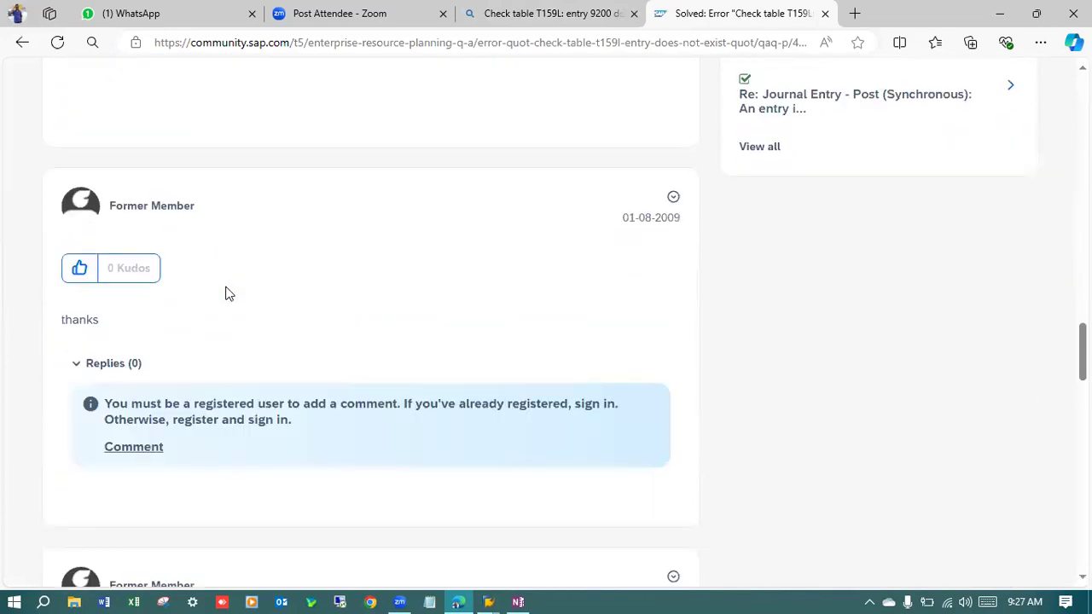
scroll(226, 296, "down", 8)
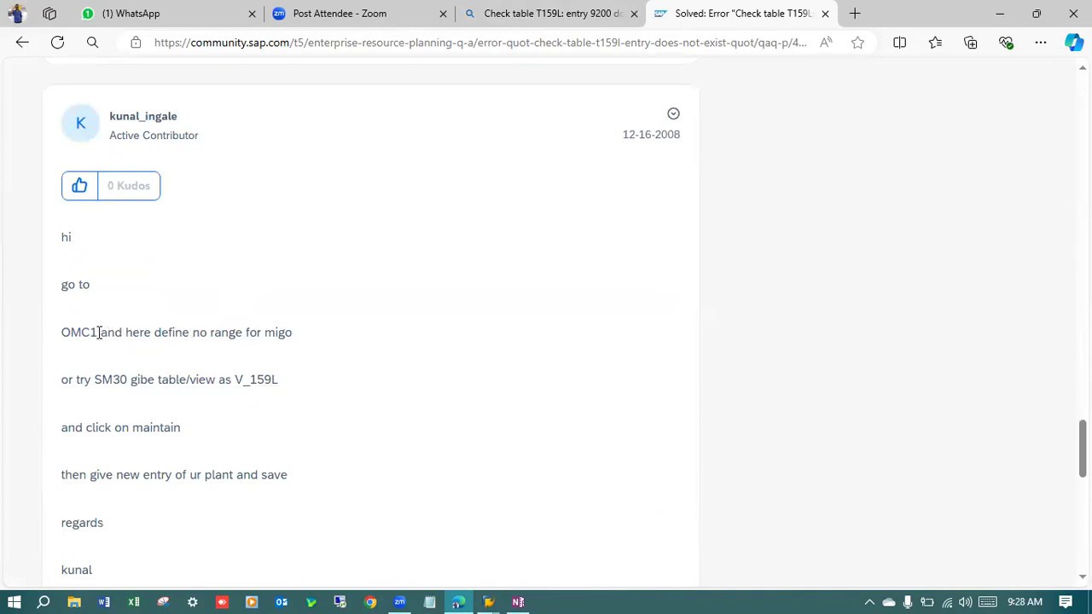
scroll(188, 333, "down", 5)
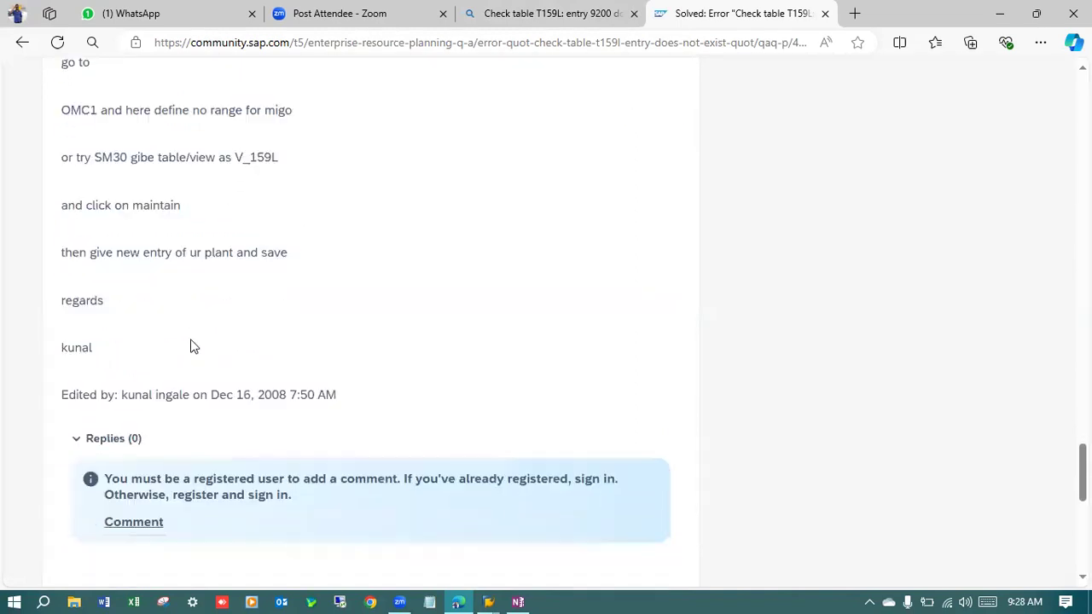
scroll(192, 343, "down", 4)
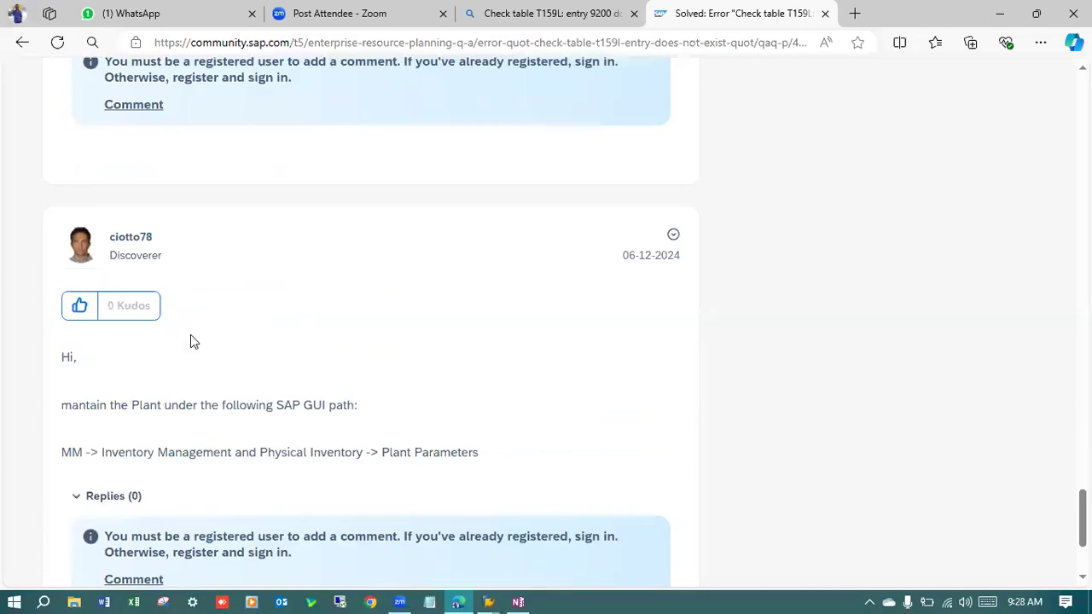
scroll(190, 334, "down", 3)
scroll(190, 334, "up", 8)
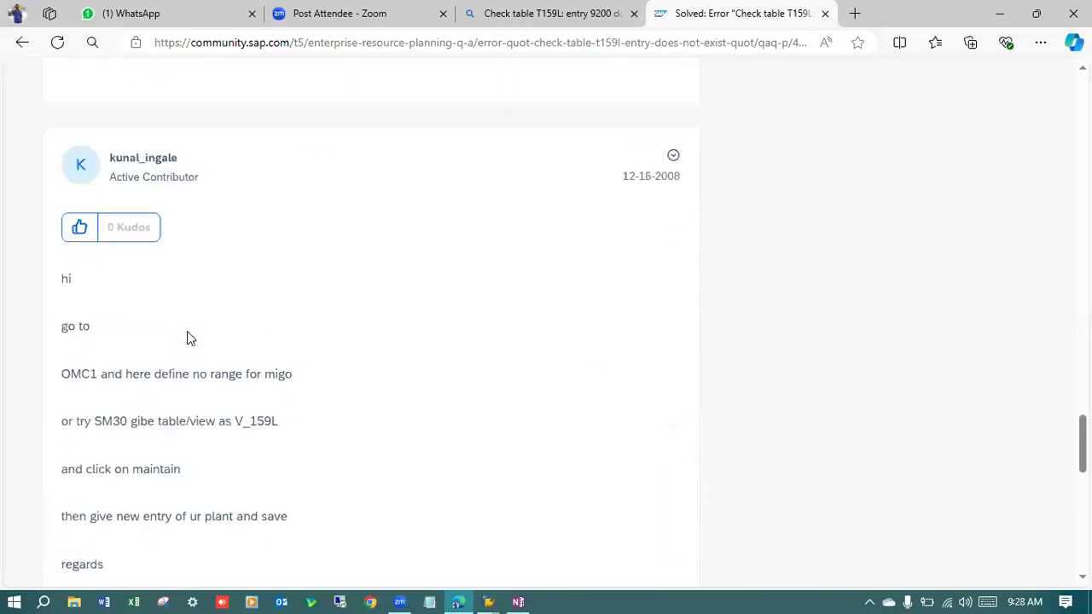
scroll(190, 338, "up", 10)
scroll(190, 325, "up", 10)
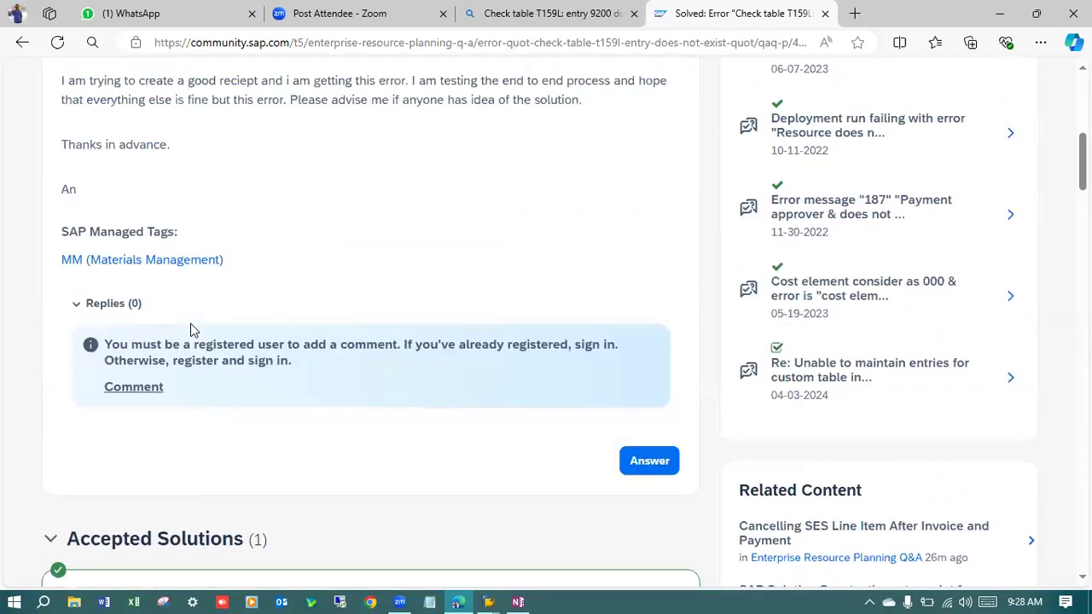
scroll(190, 323, "up", 6)
scroll(190, 323, "down", 10)
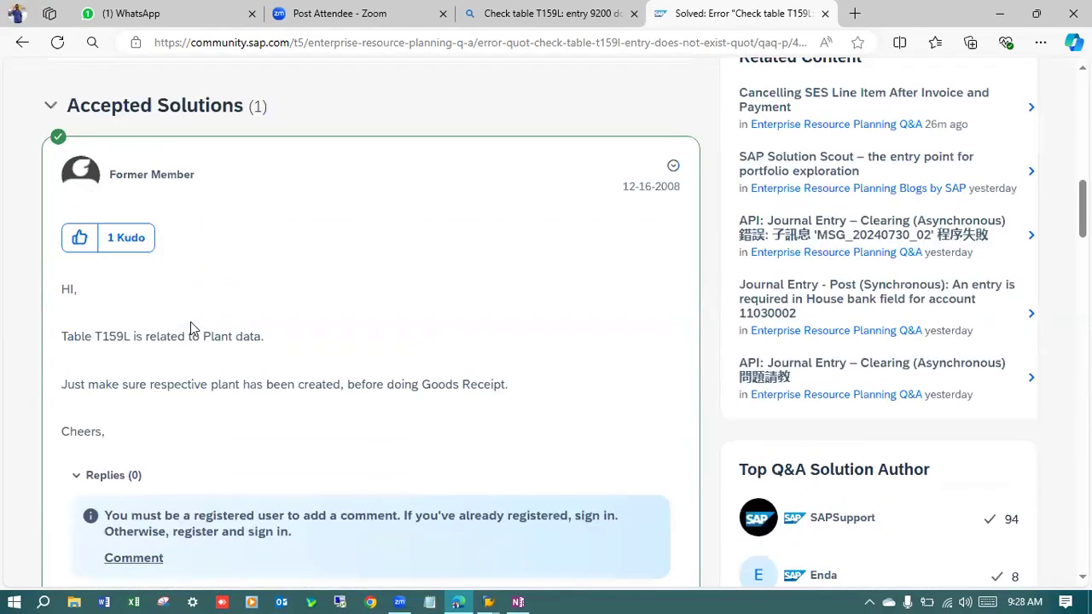
scroll(190, 322, "down", 15)
scroll(190, 322, "down", 5)
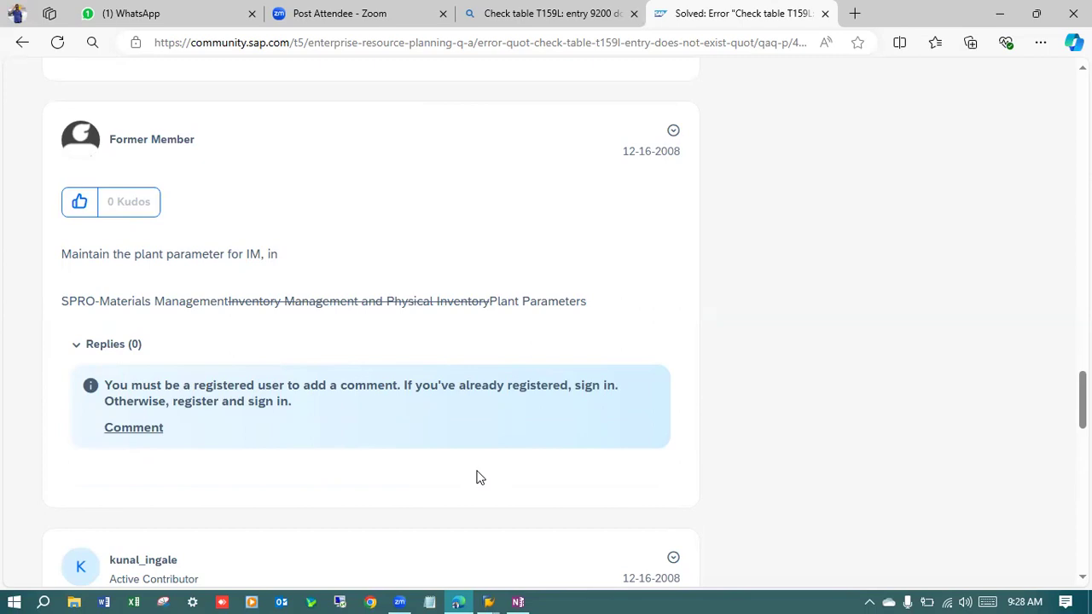
Switch to the SAP session showing account determination for valuation areas and open the SAP Reference IMG through transaction /nspro.
mouse_move(488, 602)
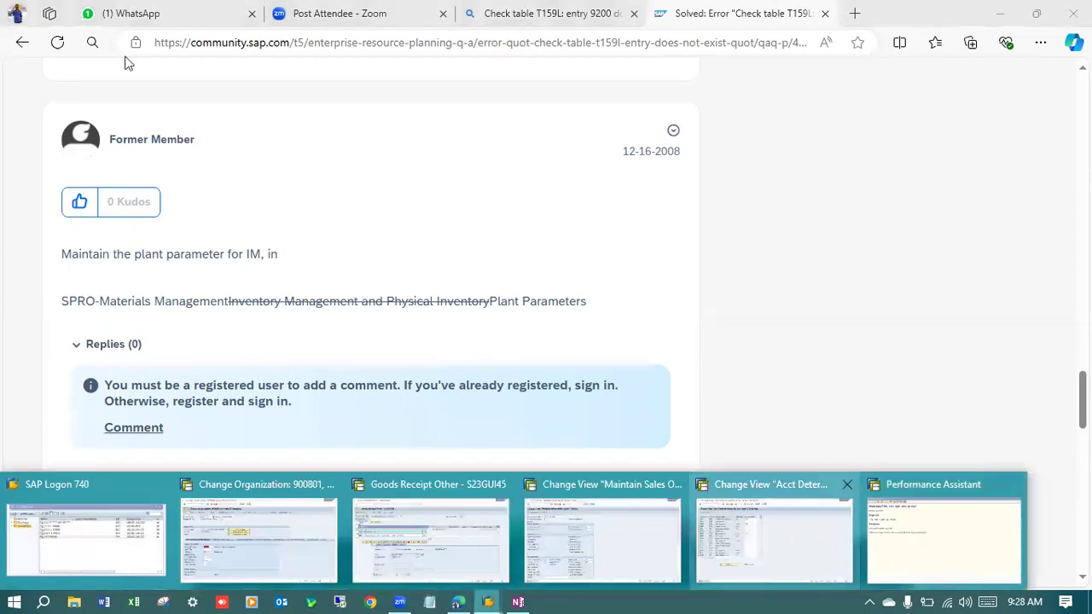
left_click(773, 531)
left_click(100, 42)
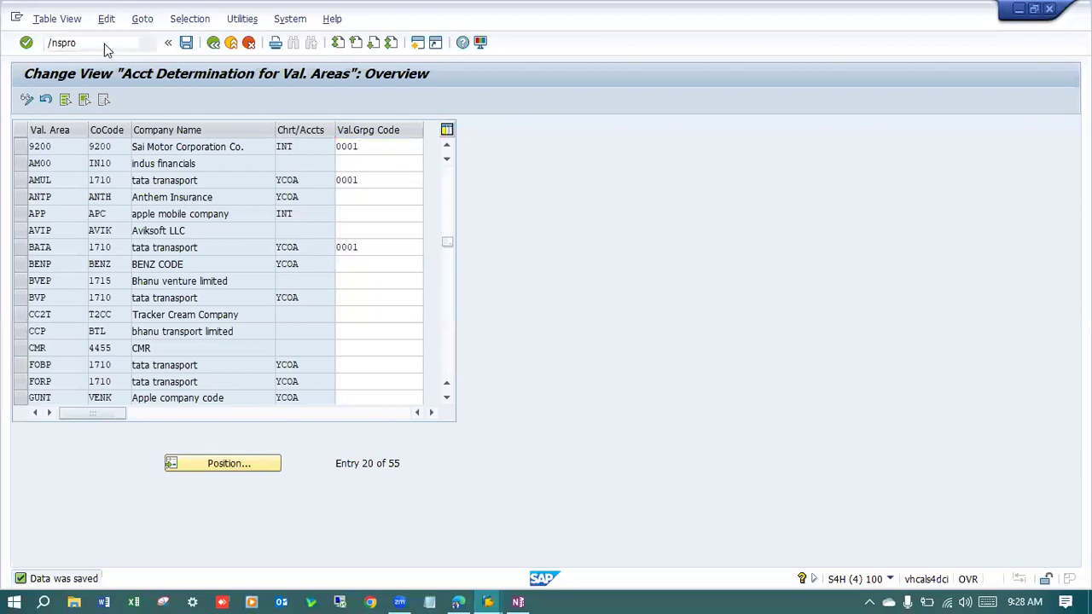
key("Return")
left_click(87, 100)
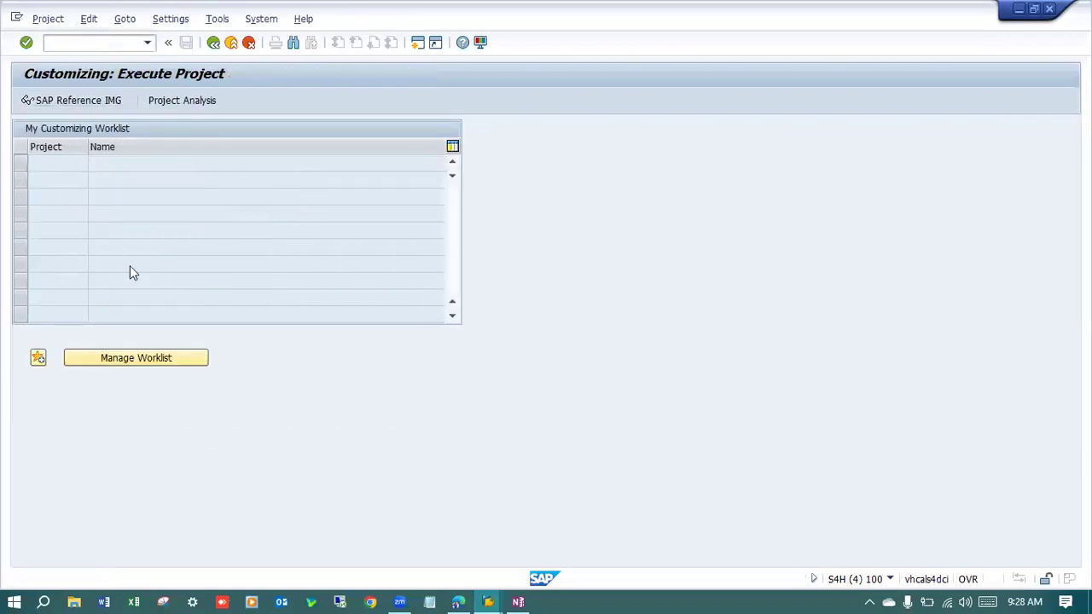
Expand Materials Management, Inventory Management and Physical Inventory, and its Physical Inventory node in the IMG structure.
scroll(256, 325, "down", 2)
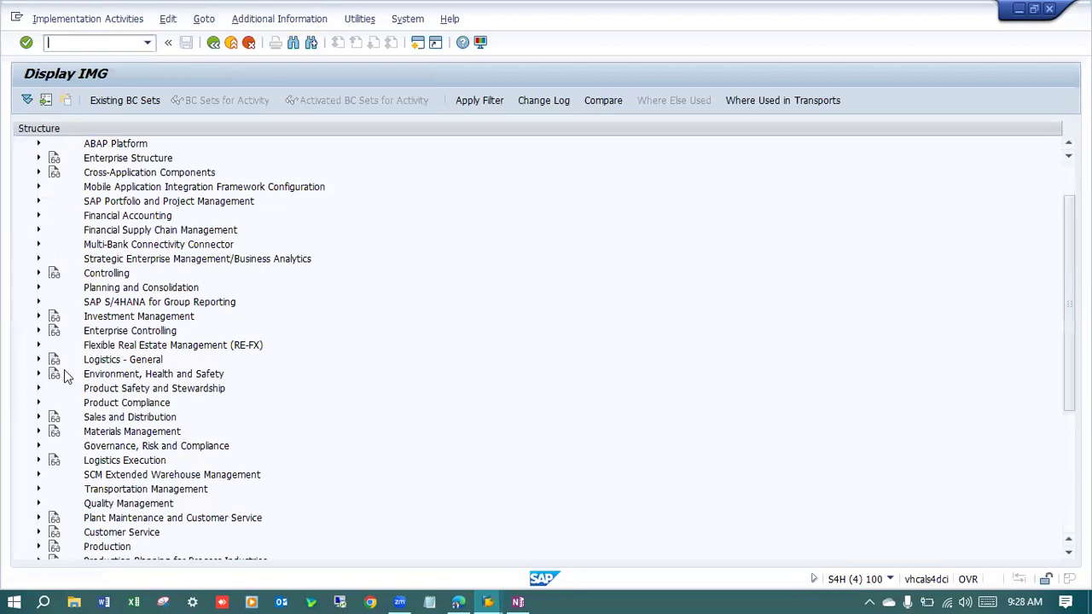
scroll(38, 406, "down", 1)
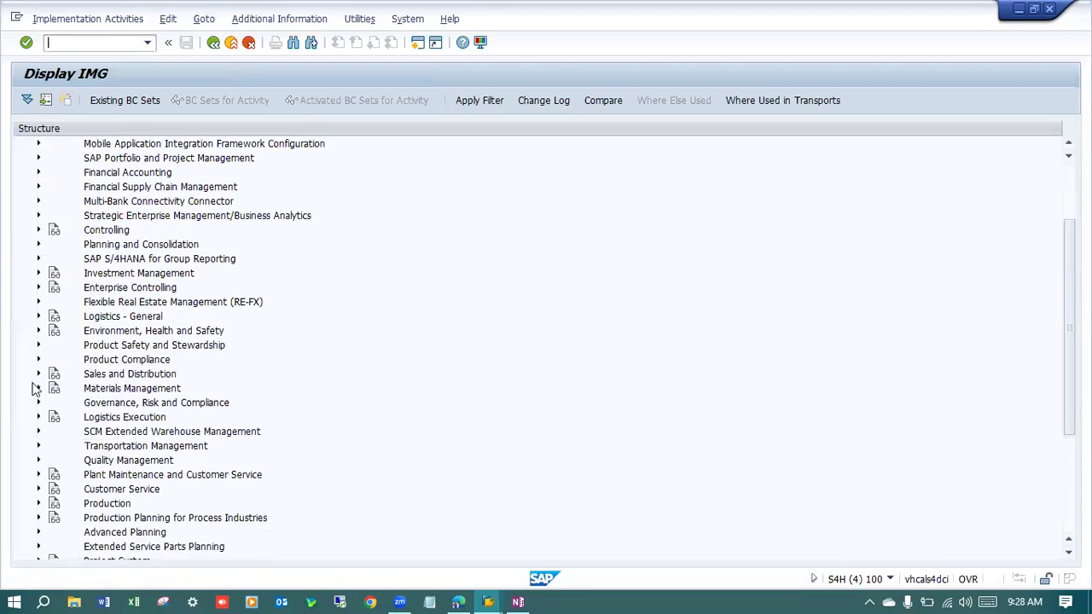
left_click(37, 388)
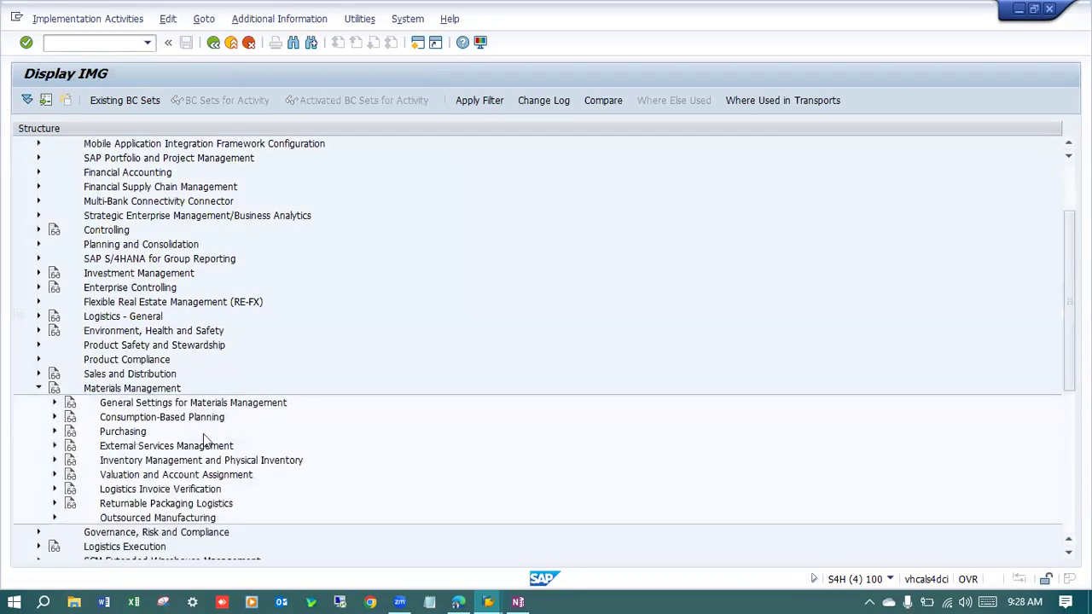
left_click(54, 461)
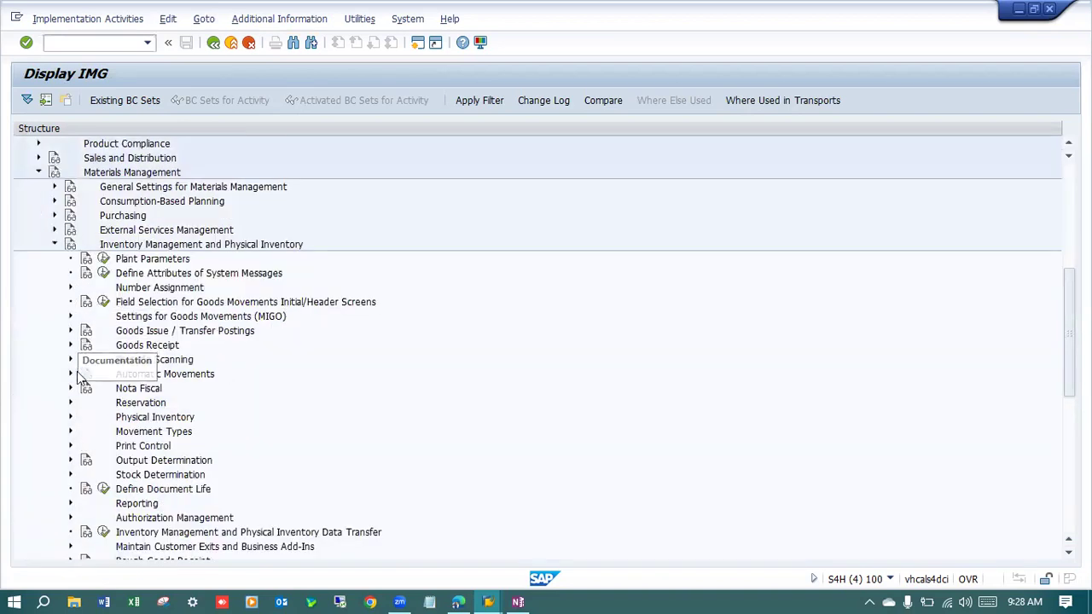
left_click(70, 418)
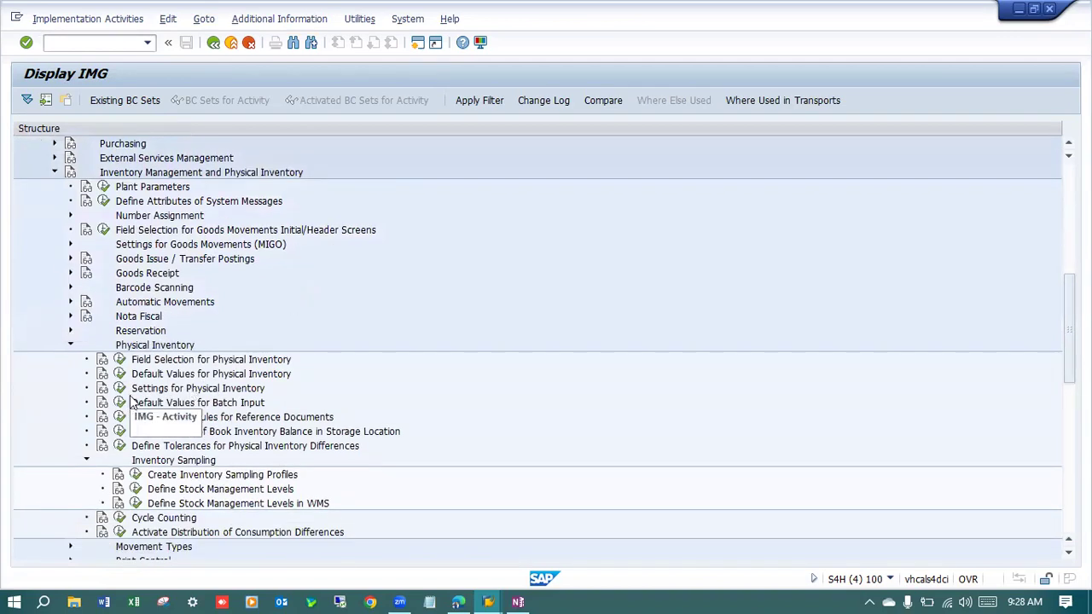
Compare the Plant Parameters path in the forum reply with the IMG structure and return to the IMG.
left_click(458, 597)
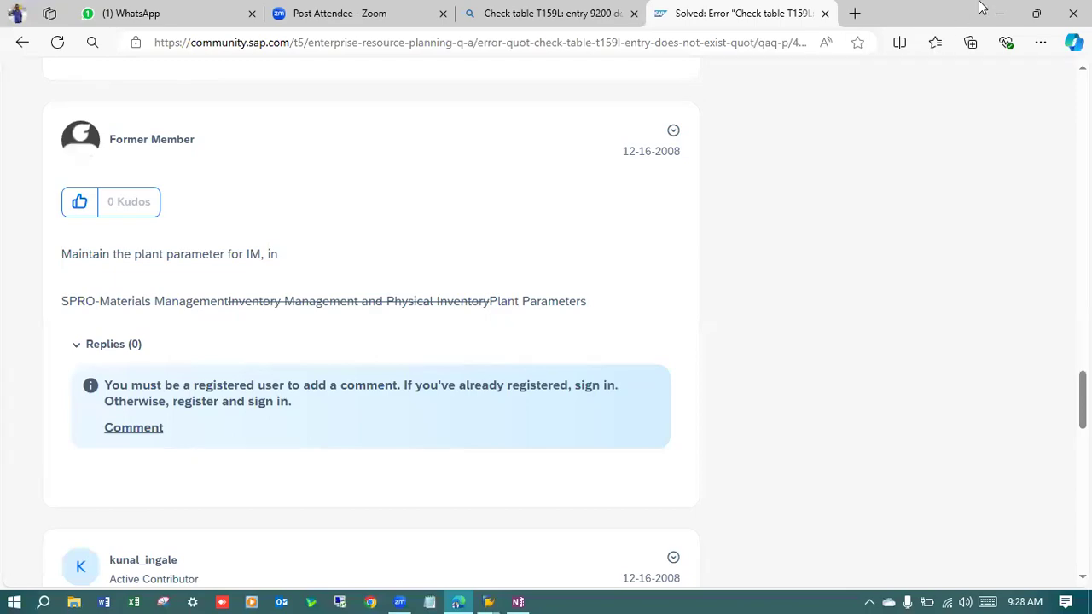
key("alt+Tab")
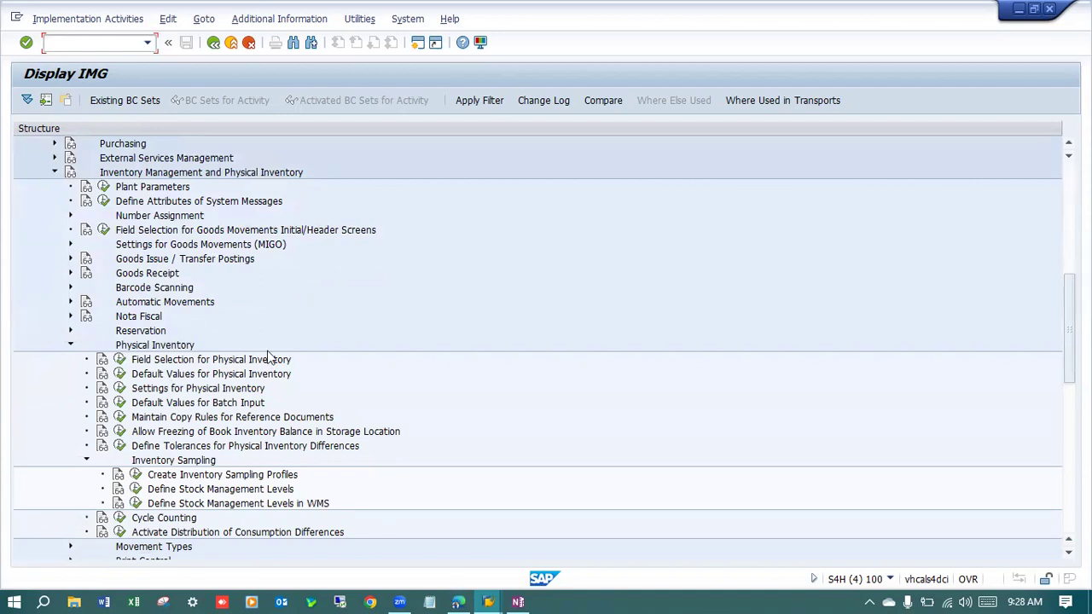
key("alt+Tab")
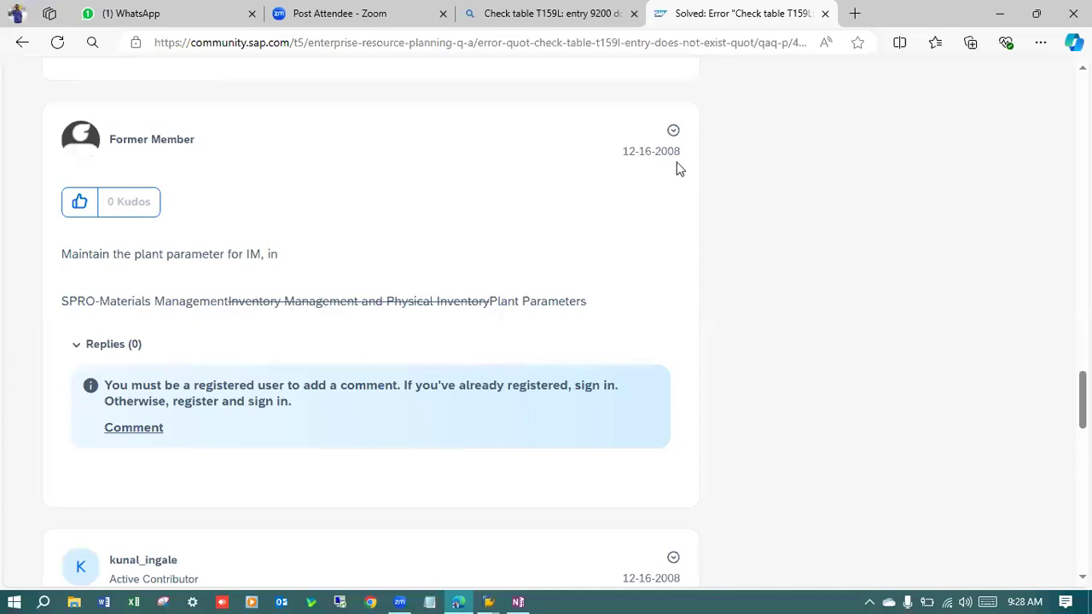
left_click(999, 13)
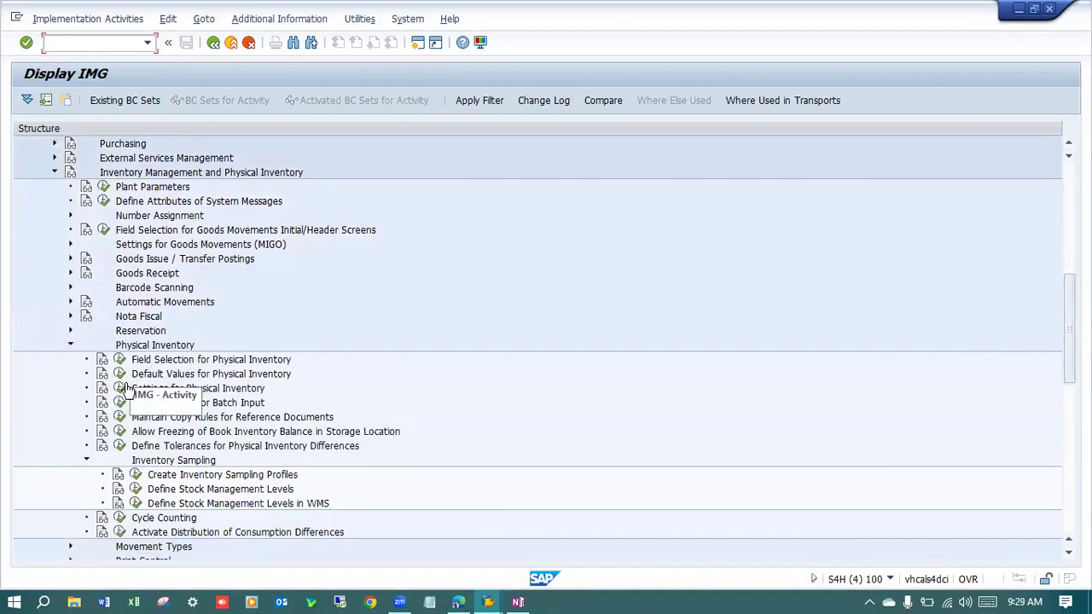
Open the Settings for Physical Inventory activity to check its content and go back to the IMG.
scroll(229, 396, "down", 1)
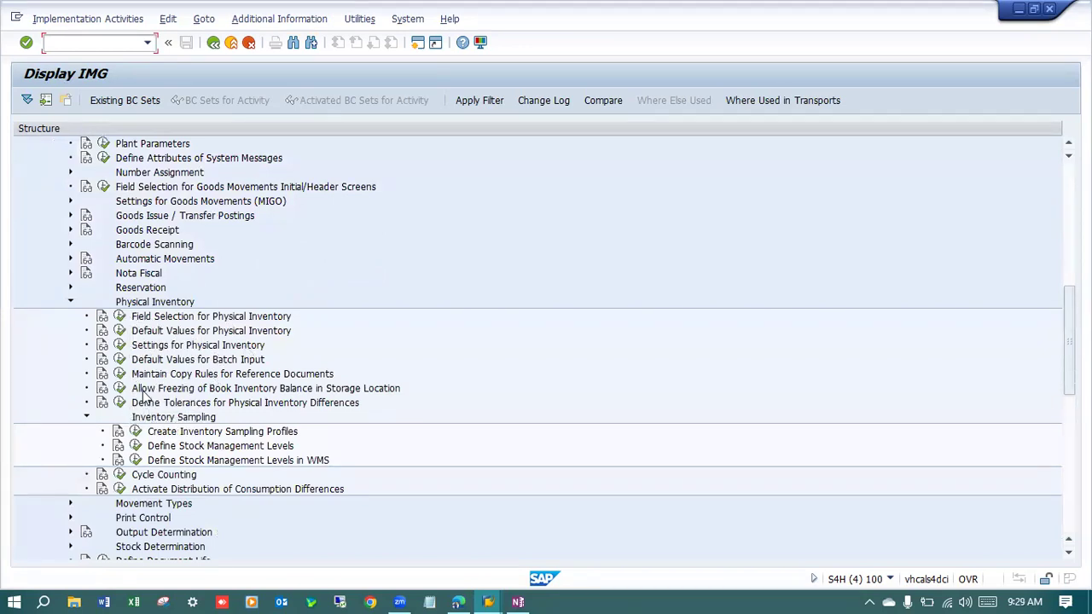
left_click(119, 345)
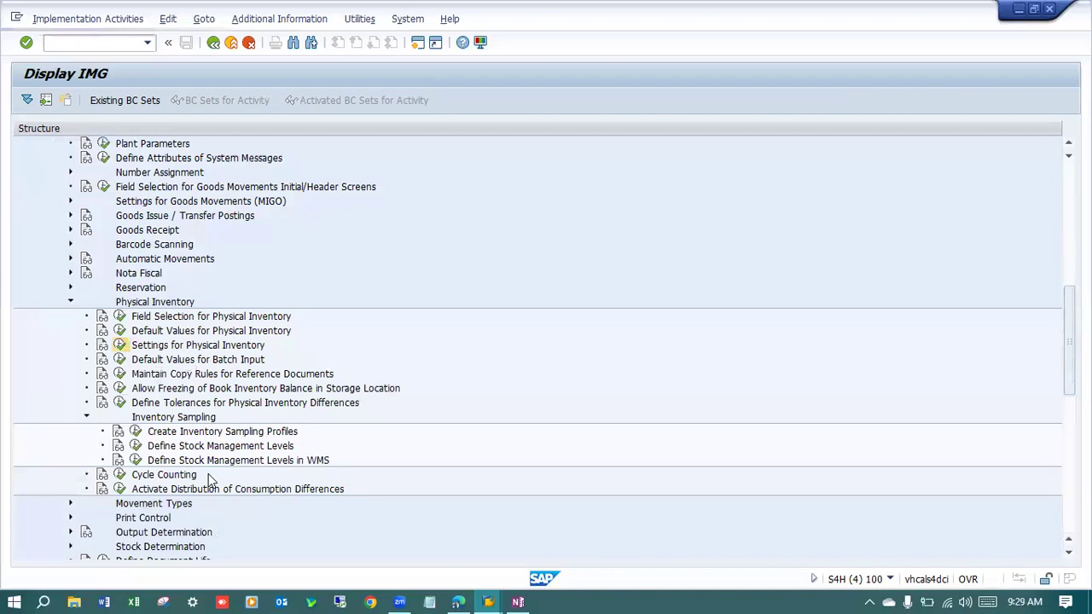
left_click(214, 41)
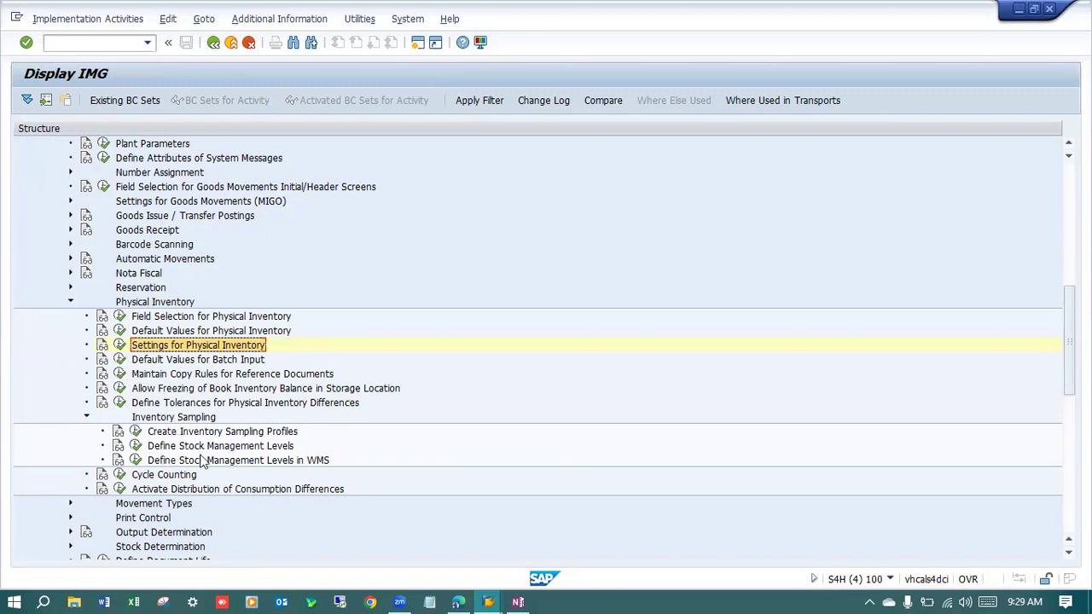
Open the Inventory Management and Physical Inventory Data Transfer activity to check it and go back to the IMG.
scroll(150, 412, "down", 3)
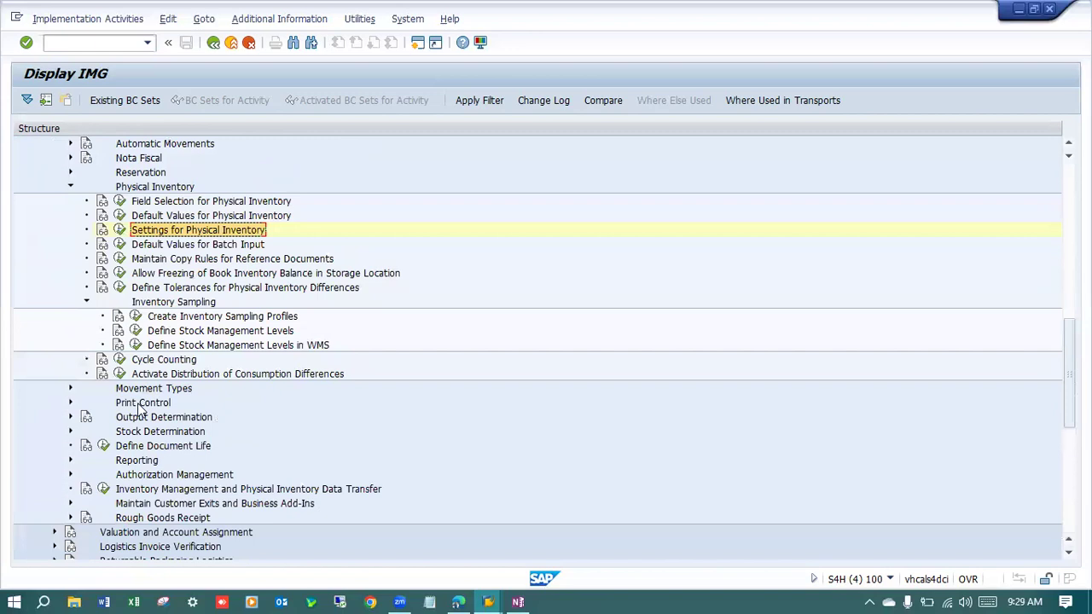
left_click(103, 489)
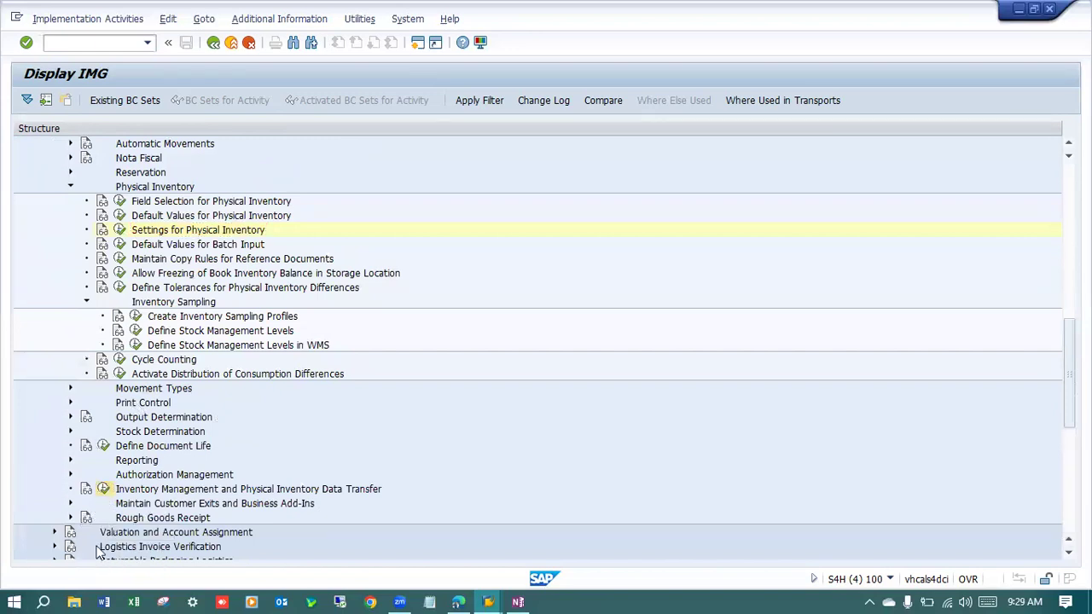
left_click(213, 44)
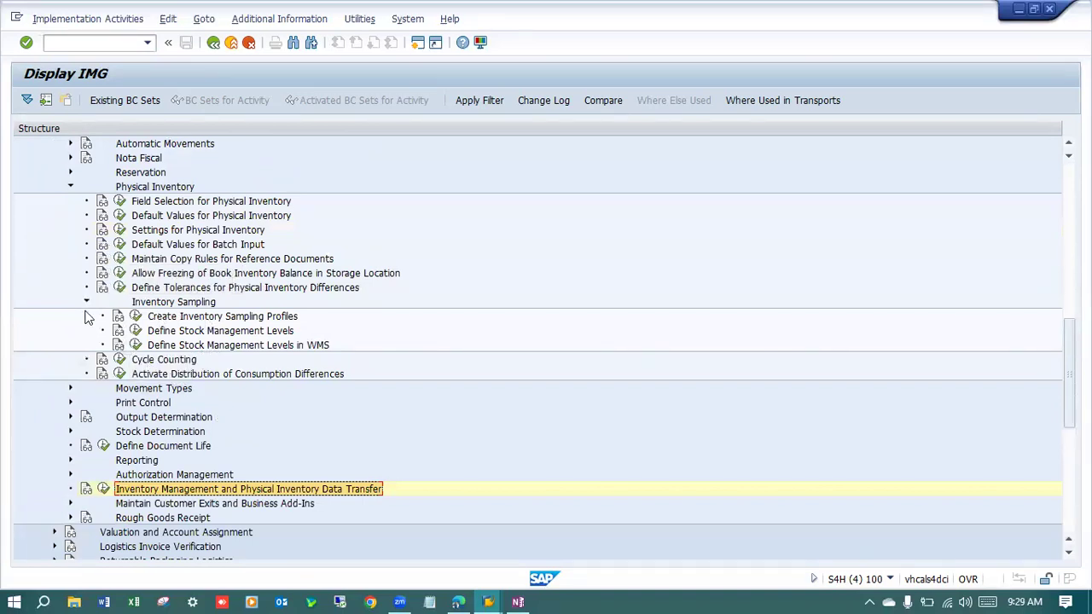
Collapse the Inventory Sampling and Physical Inventory nodes and open the Plant Parameters activity.
left_click(86, 303)
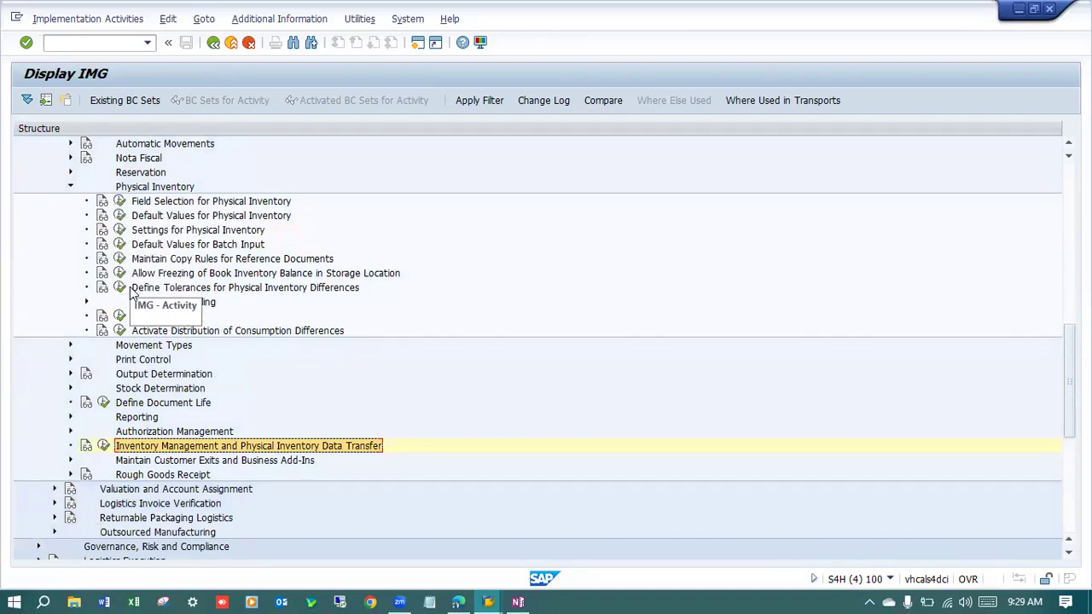
left_click(70, 186)
scroll(68, 213, "up", 4)
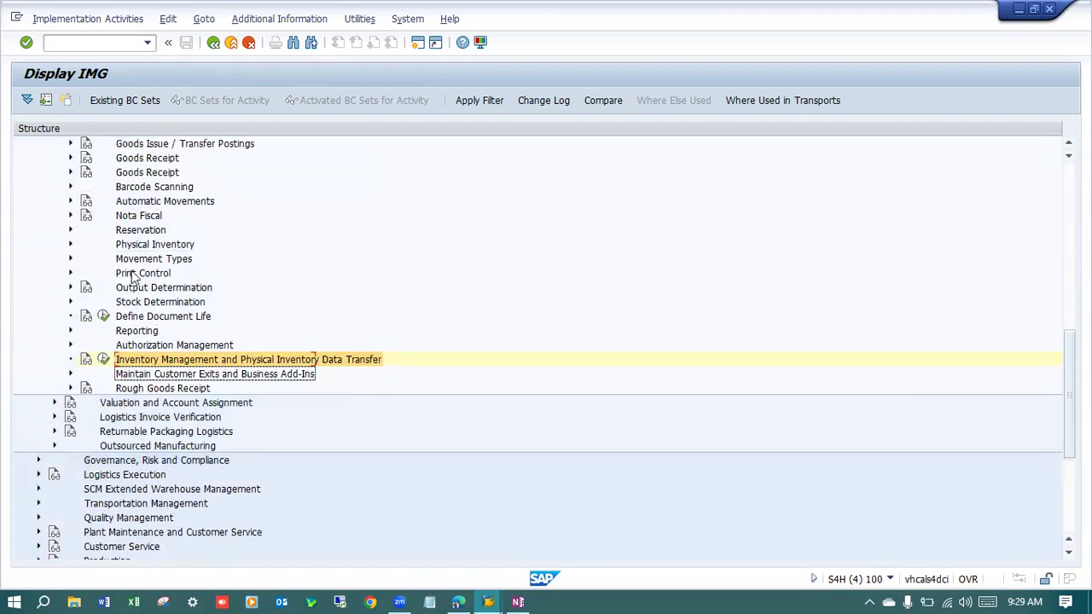
left_click(104, 217)
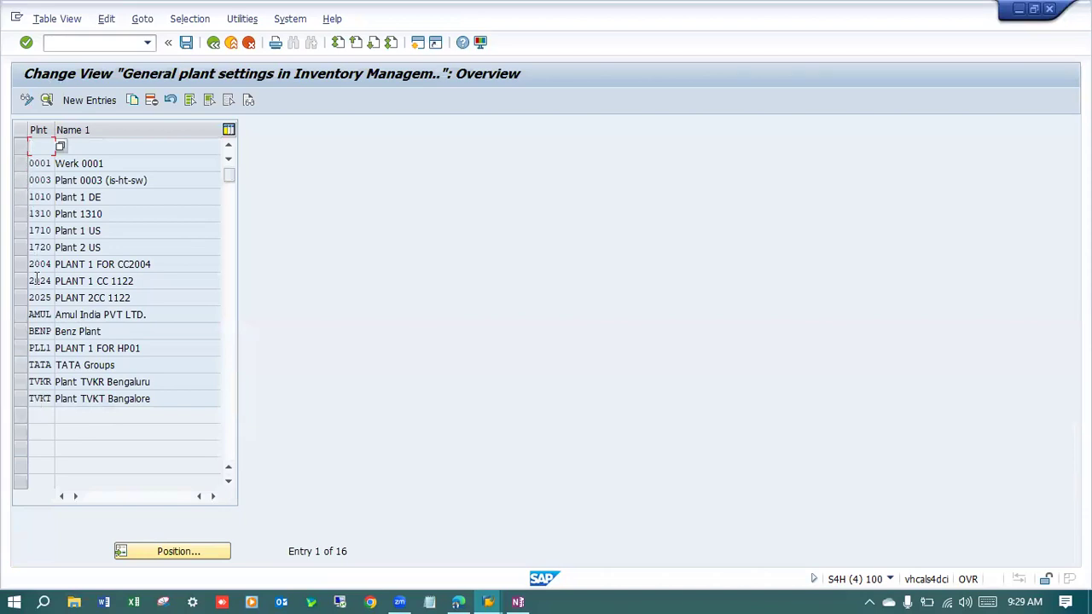
Copy the general plant settings of plant 0001 to plant 9200 and save them under customizing request S4HK903066.
left_click(20, 163)
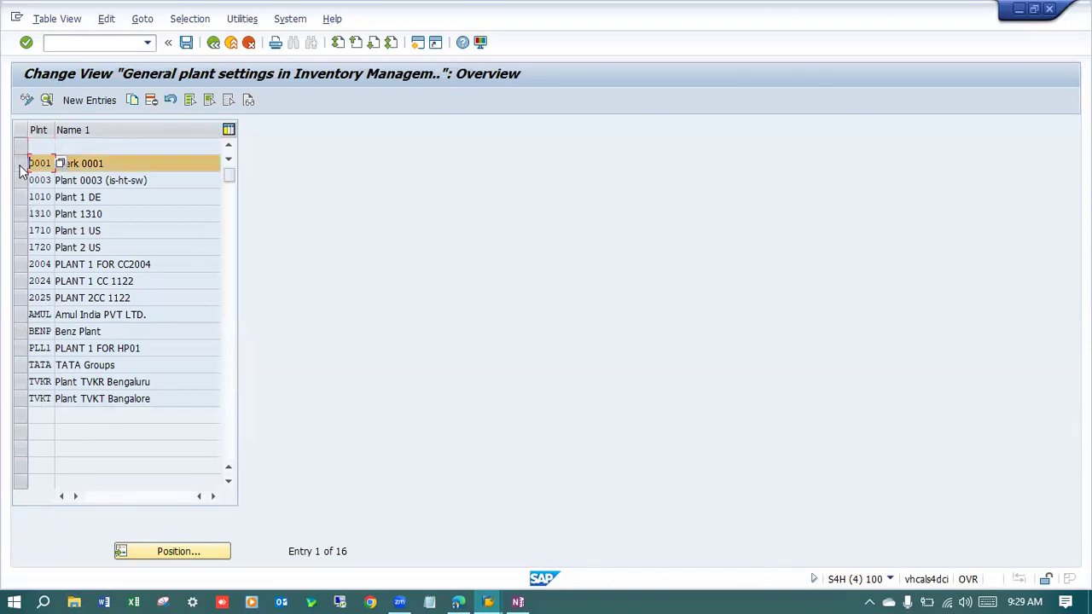
left_click(132, 101)
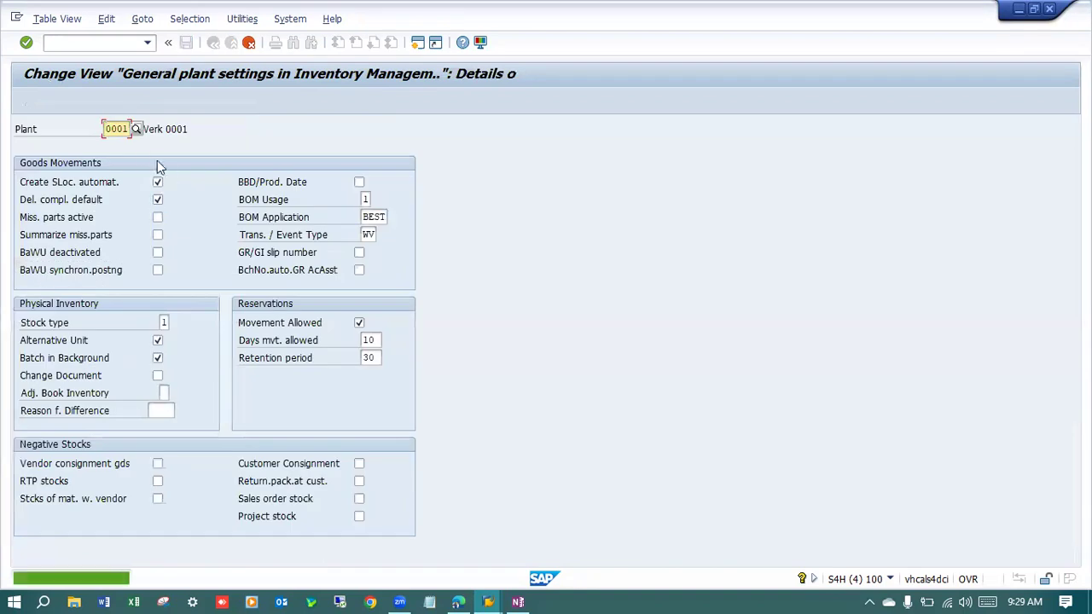
type("NS10")
key("Return")
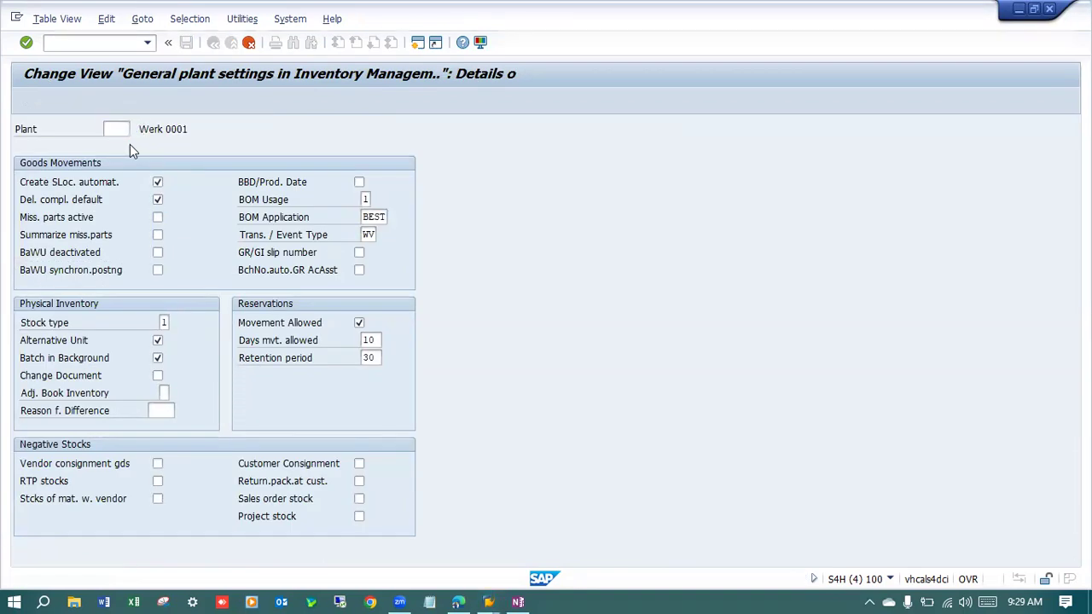
left_click(186, 42)
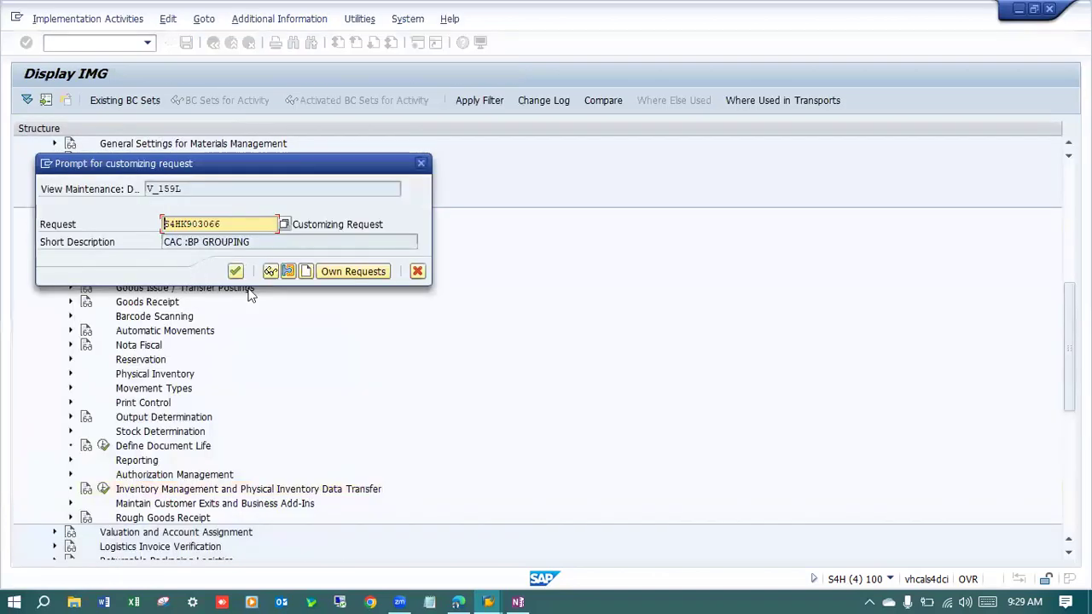
left_click(236, 272)
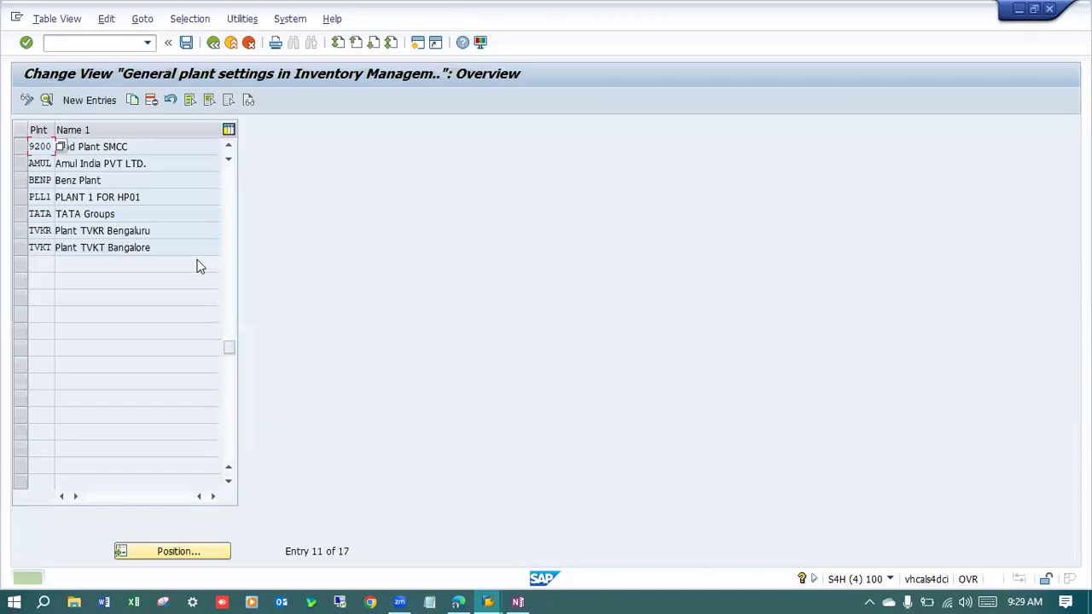
Return to the IMG, switch to the goods receipt session and check the document again after closing its error log.
left_click(214, 44)
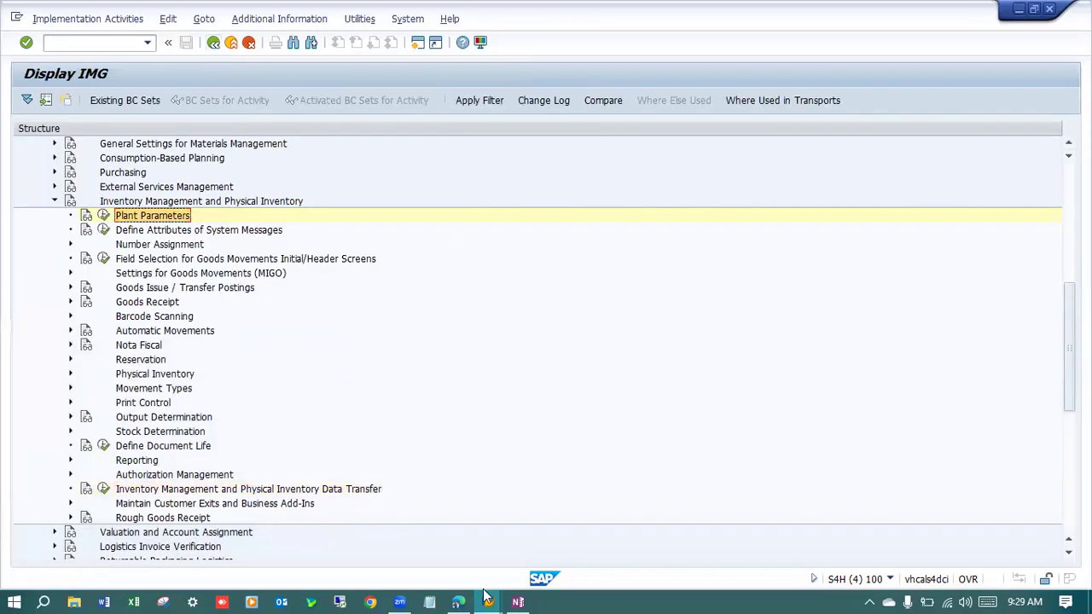
mouse_move(487, 597)
left_click(432, 529)
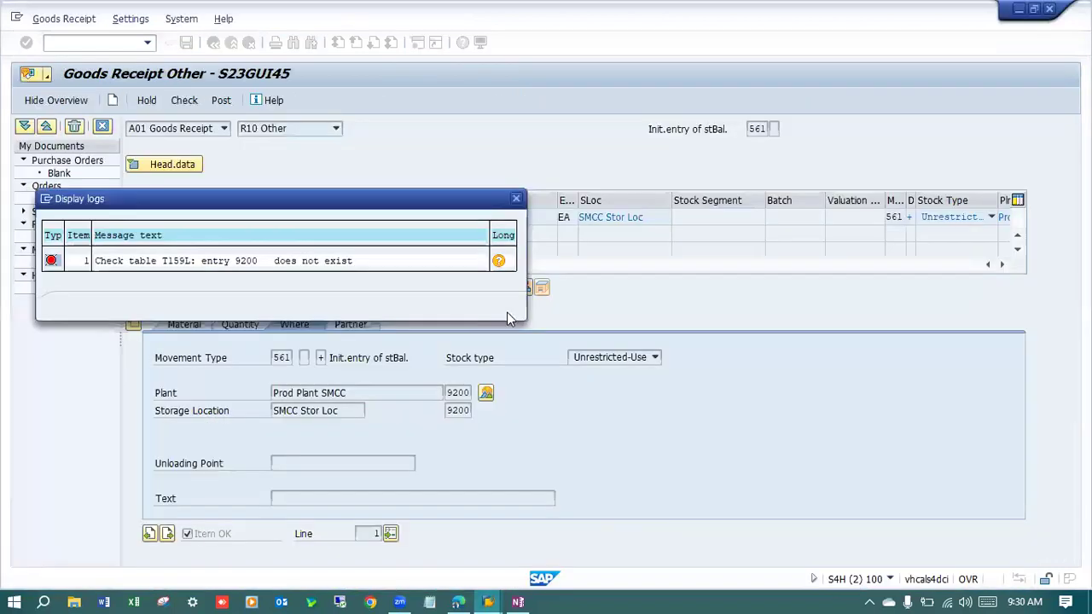
left_click(516, 198)
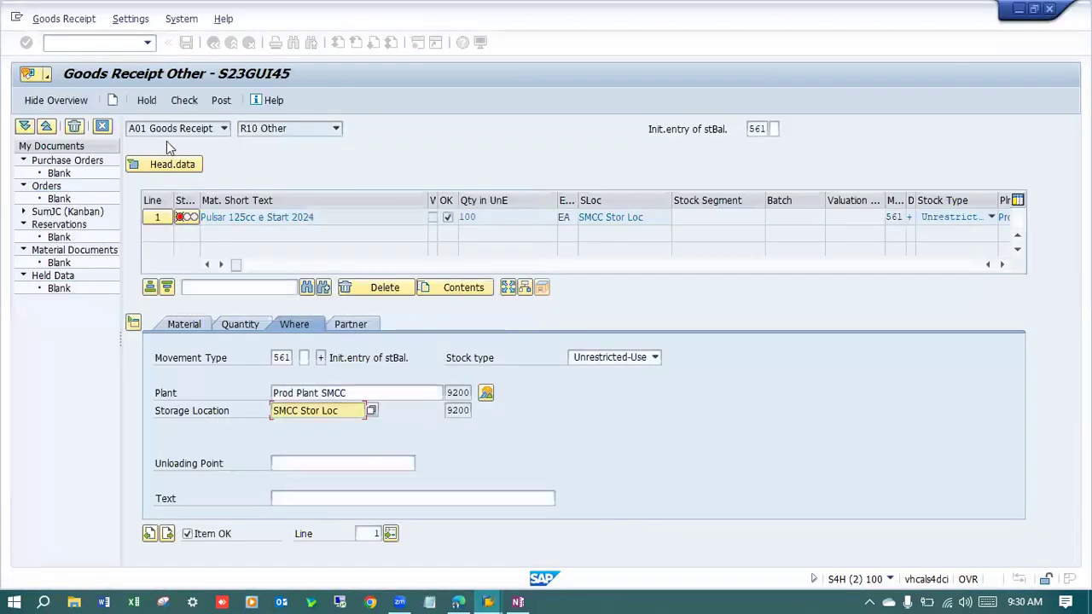
left_click(184, 100)
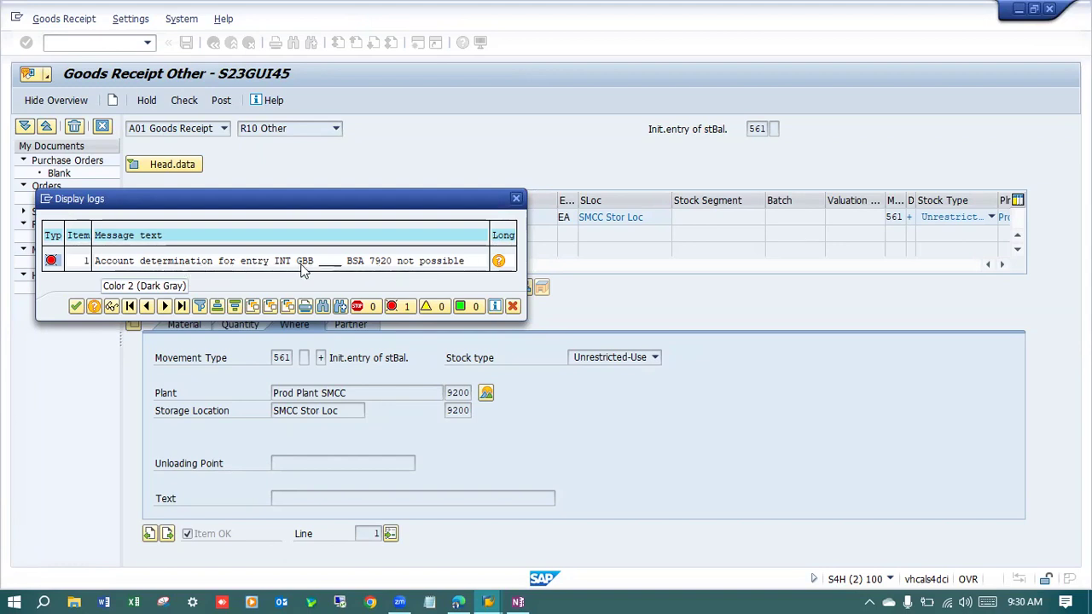
Close the IMG and Performance Assistant windows and open account determination for valuation areas in the sales order types session.
mouse_move(490, 599)
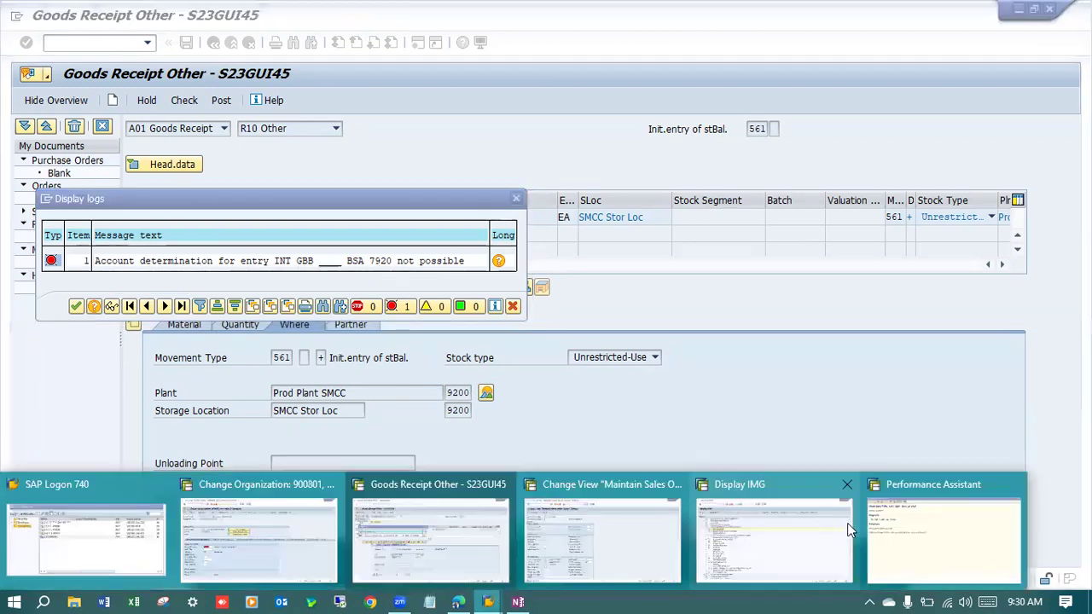
left_click(848, 488)
left_click(903, 486)
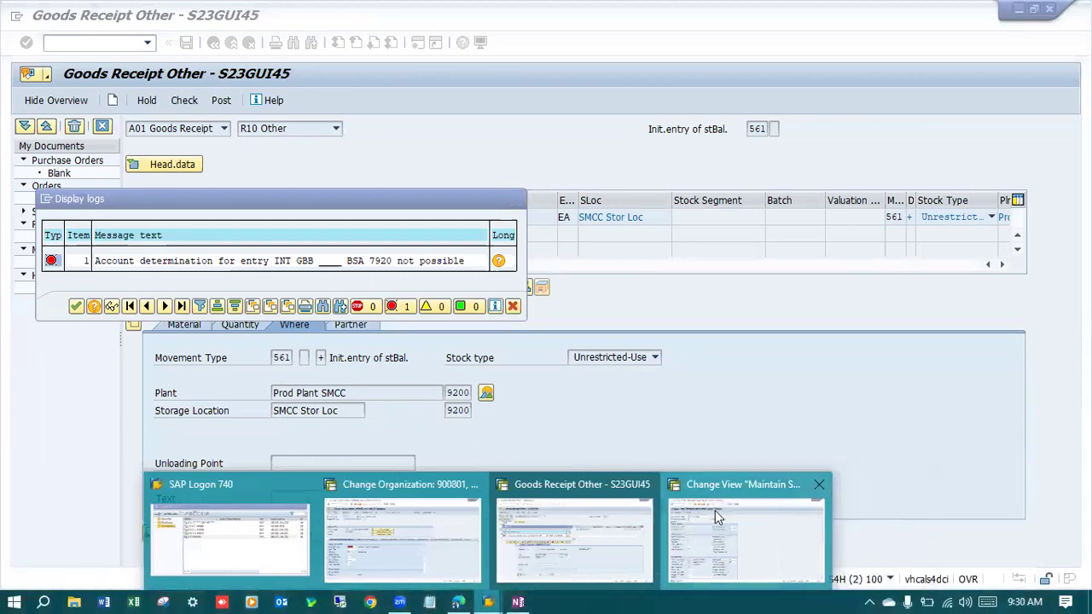
left_click(742, 520)
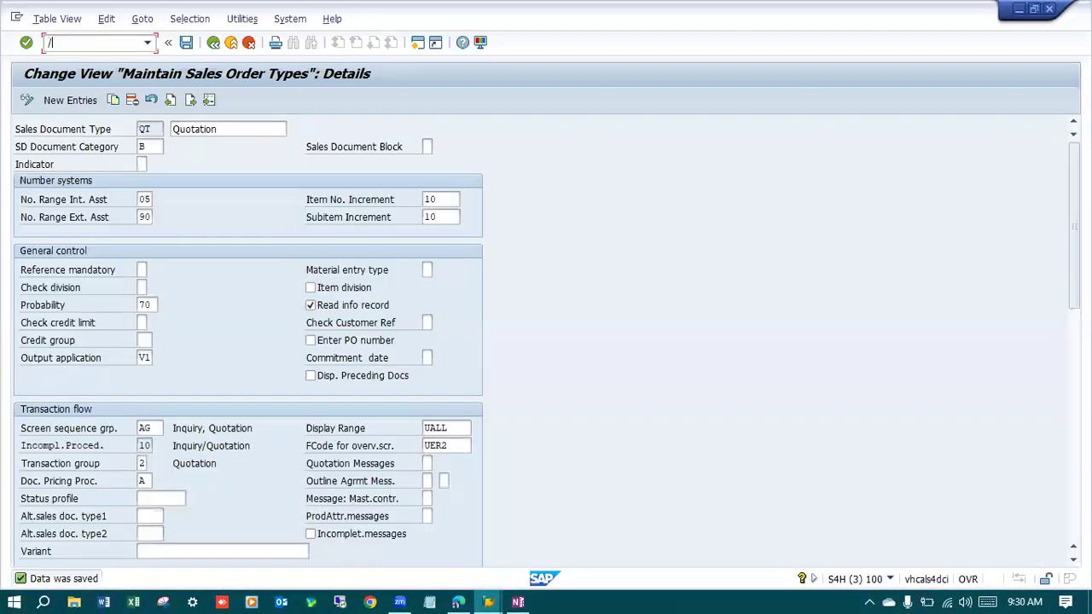
key("Return")
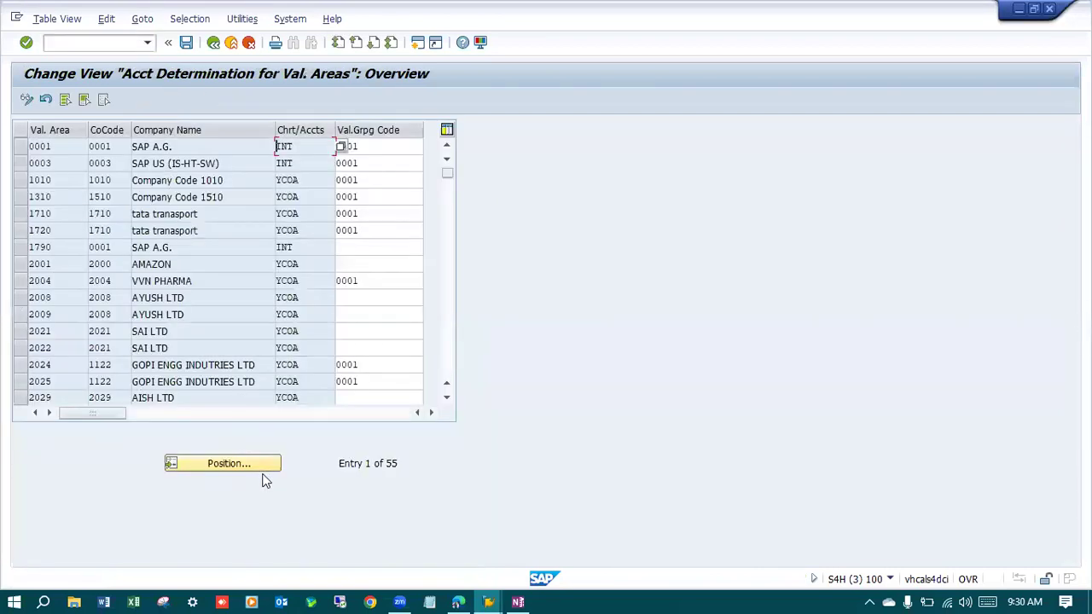
Assign valuation grouping code 0001 to valuation area 9200, save it and return to the goods receipt.
left_click(260, 469)
type("9")
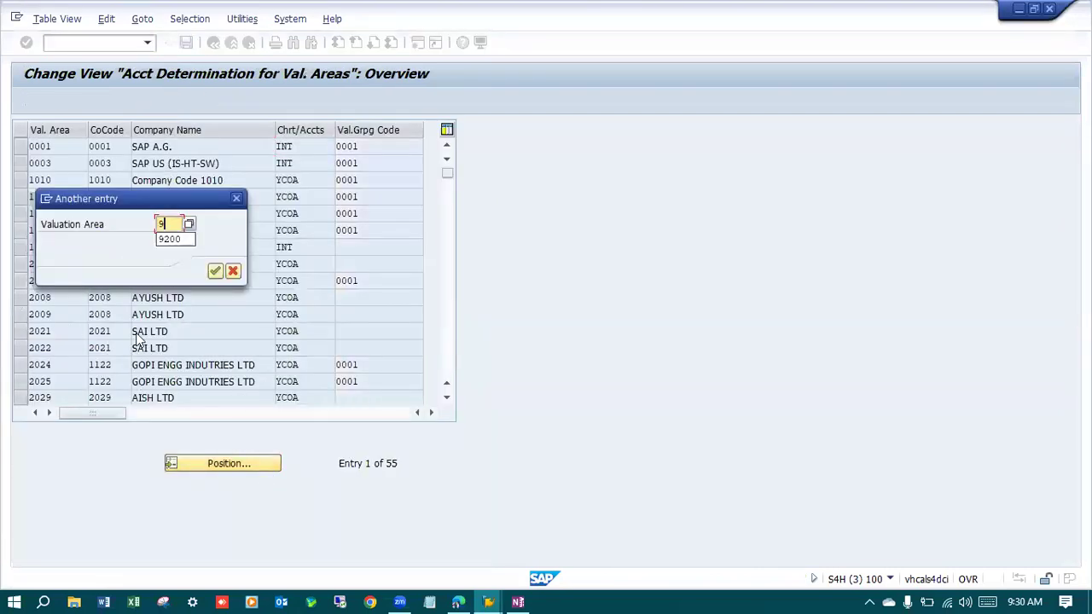
type("200")
key("Return")
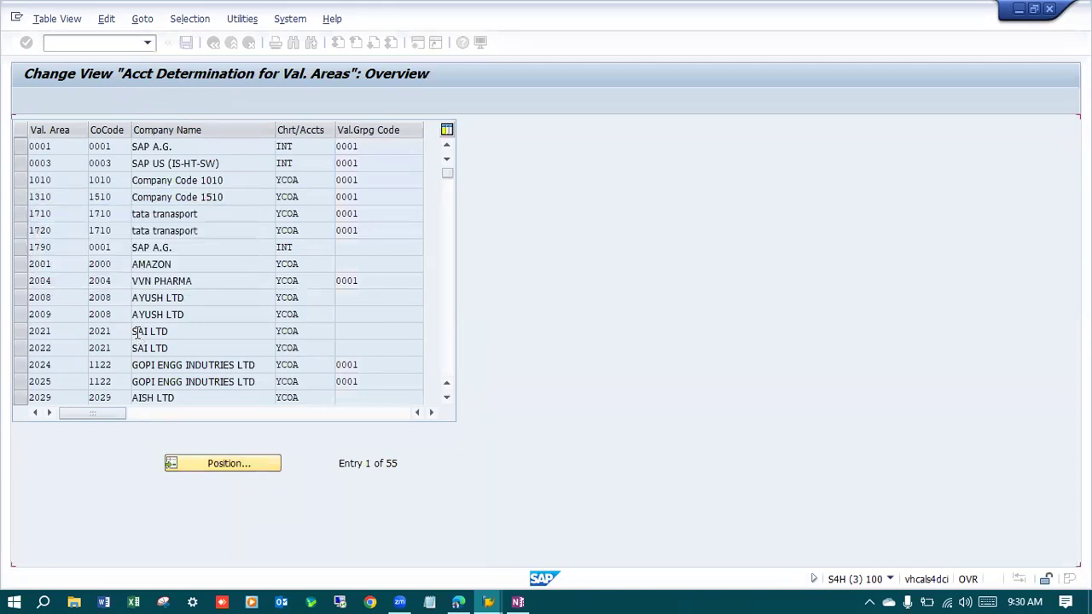
left_click(381, 151)
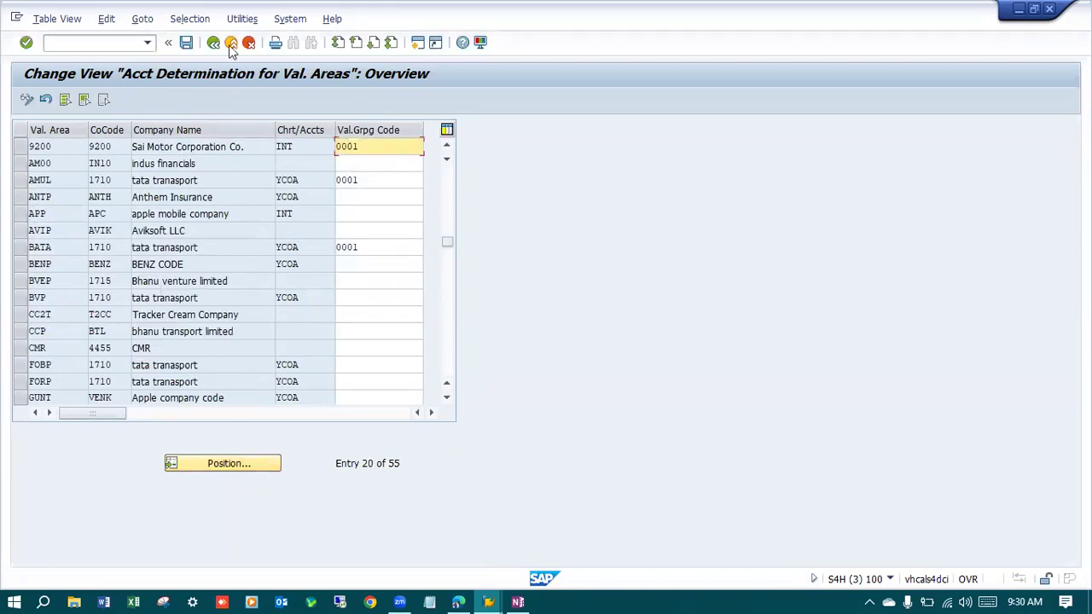
left_click(1017, 10)
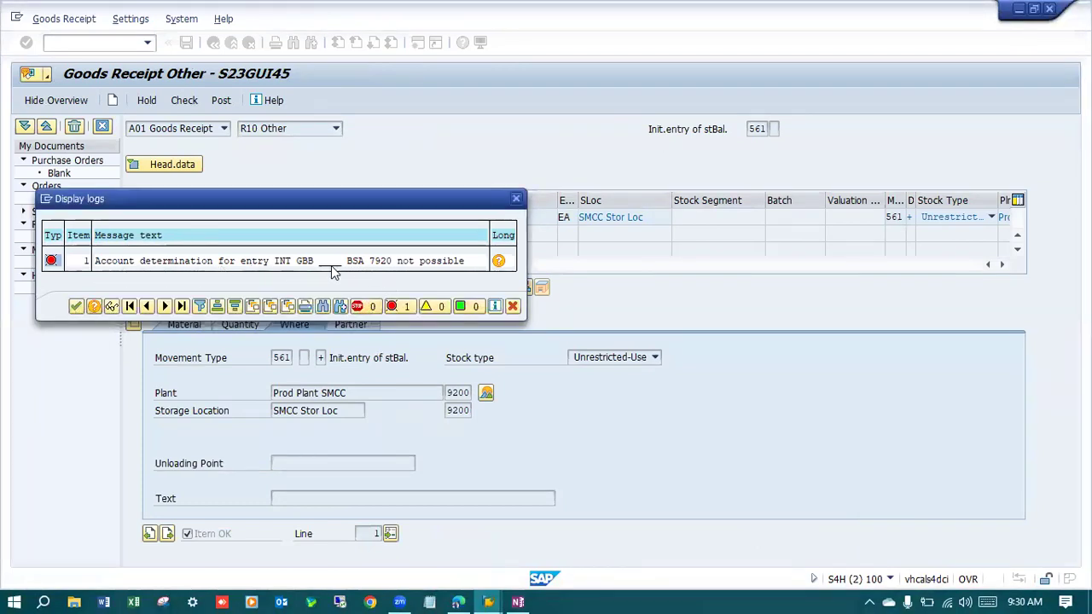
Close the error log and restart the goods receipt with material Pulsar 125cc e Start 2024 and a quantity of 100.
left_click(513, 307)
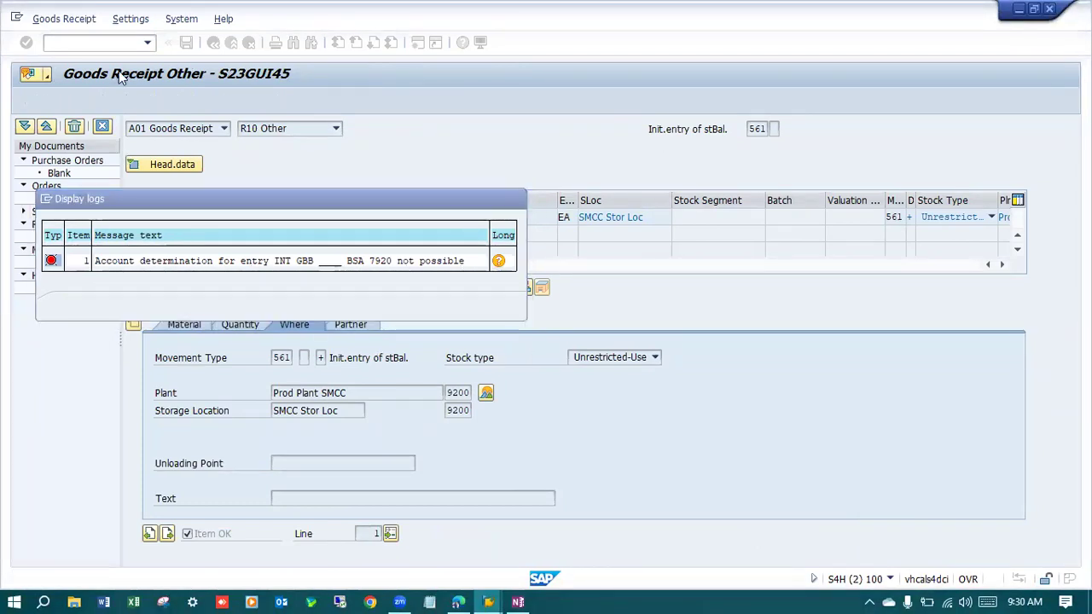
left_click(104, 43)
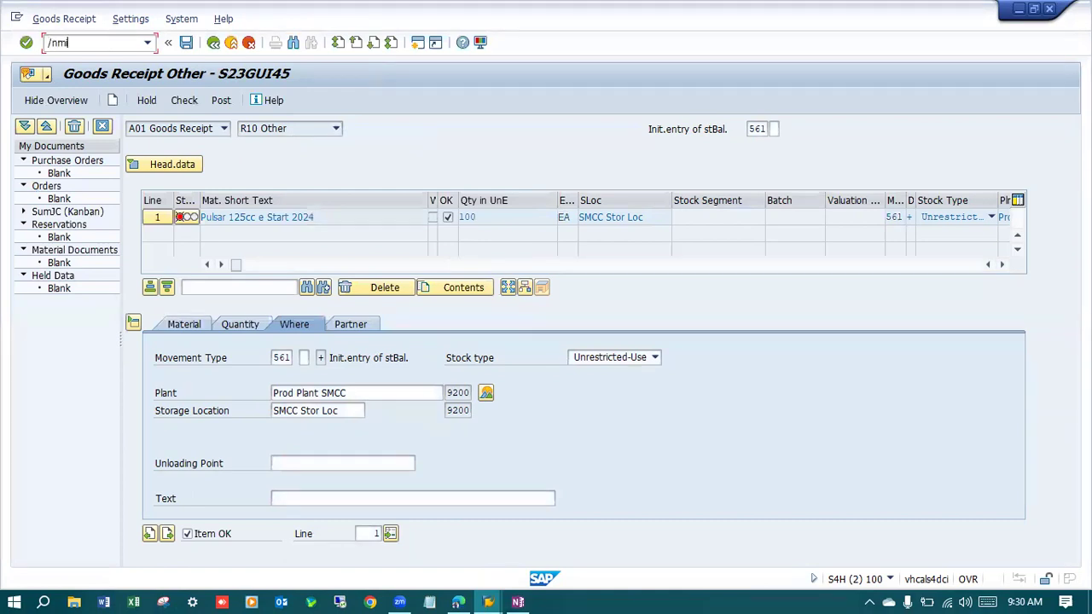
key("Return")
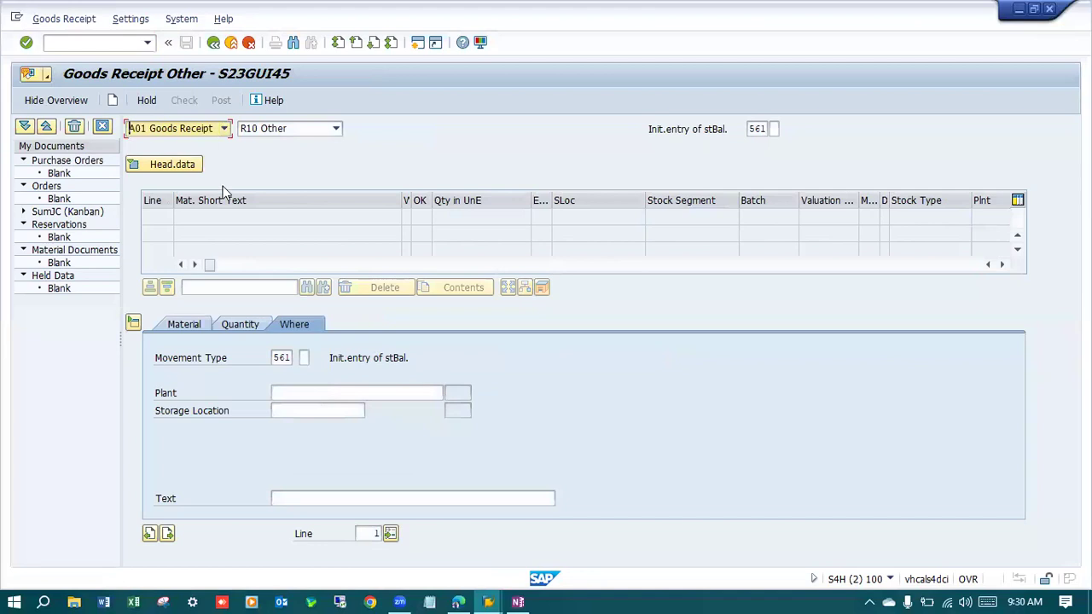
left_click(190, 325)
left_click(284, 358)
left_click(291, 370)
left_click(246, 326)
left_click(298, 359)
left_click(300, 375)
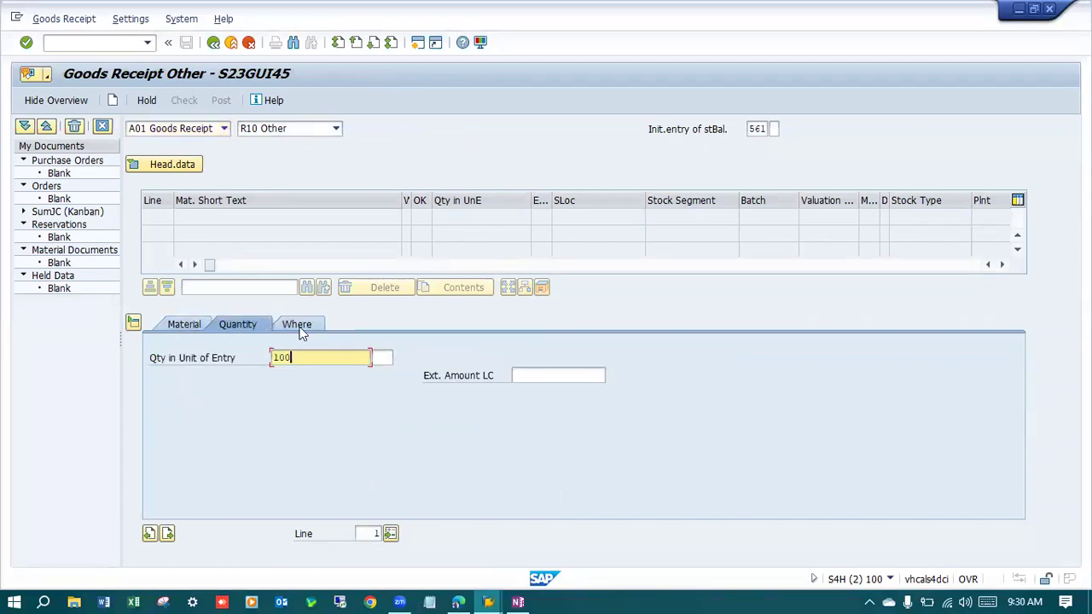
Enter plant 9200 and storage location 9200 for the item and check the goods receipt.
left_click(299, 324)
left_click(316, 393)
left_click(311, 410)
left_click(312, 410)
left_click(313, 424)
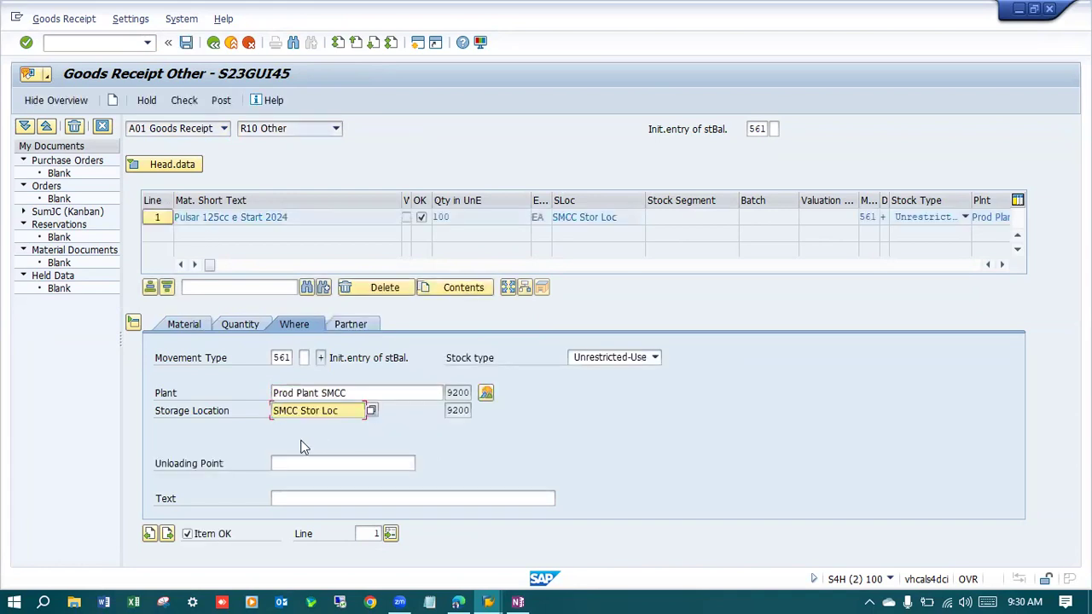
left_click(184, 101)
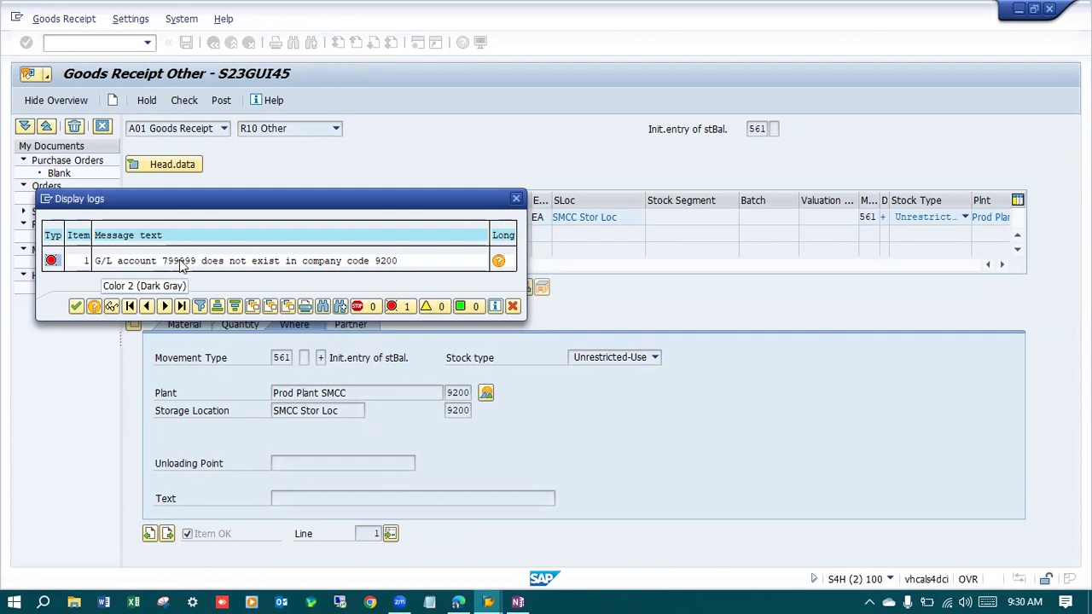
Open the long text of the missing G/L account error and copy account number 799999 from it.
left_click(499, 263)
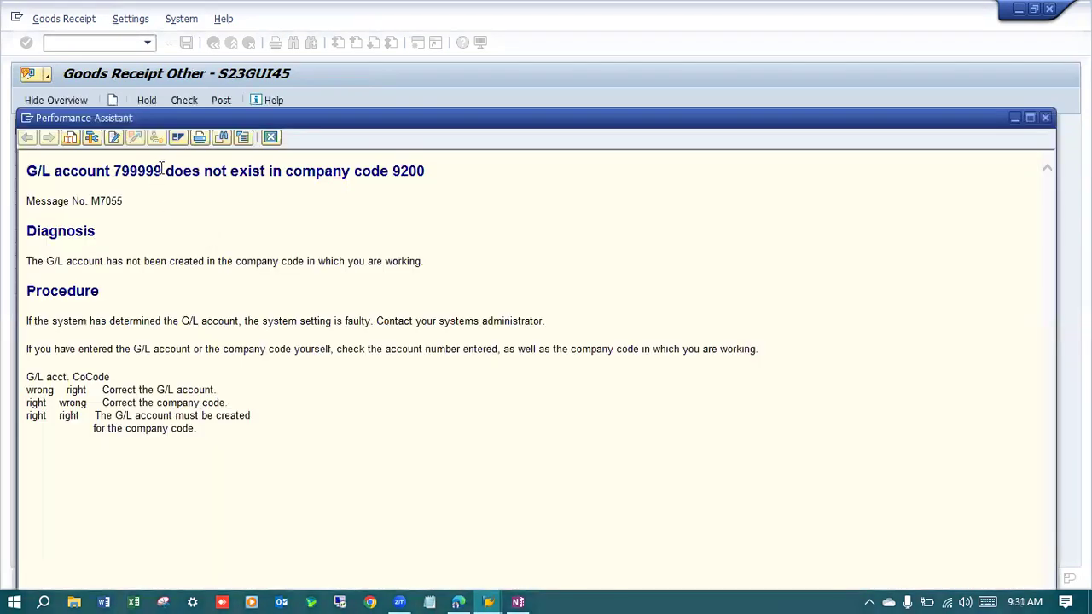
left_click_drag(161, 170, 114, 170)
key("ctrl+c")
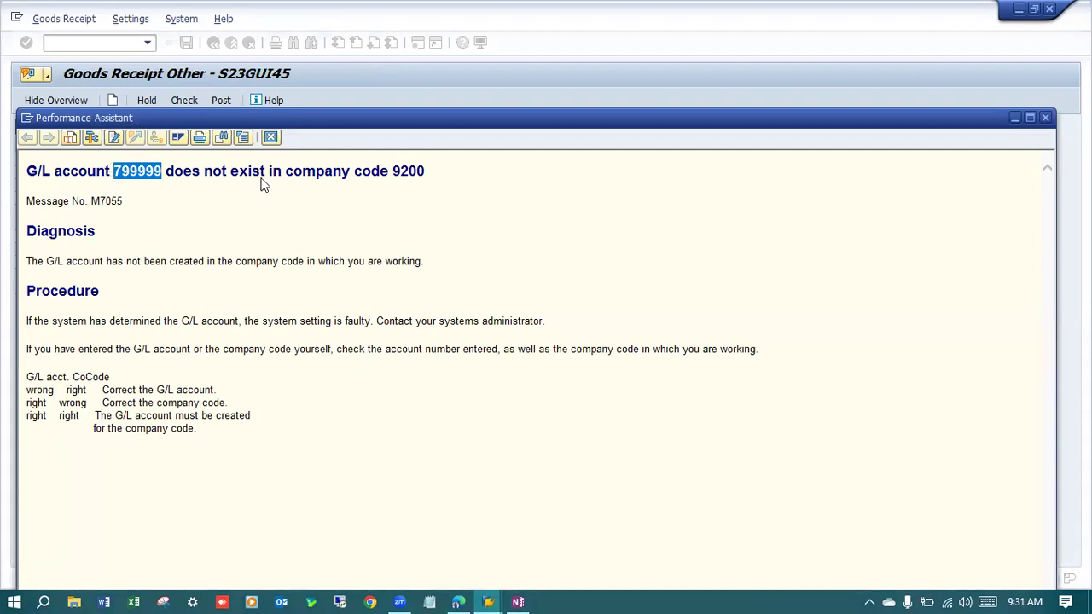
left_click(270, 137)
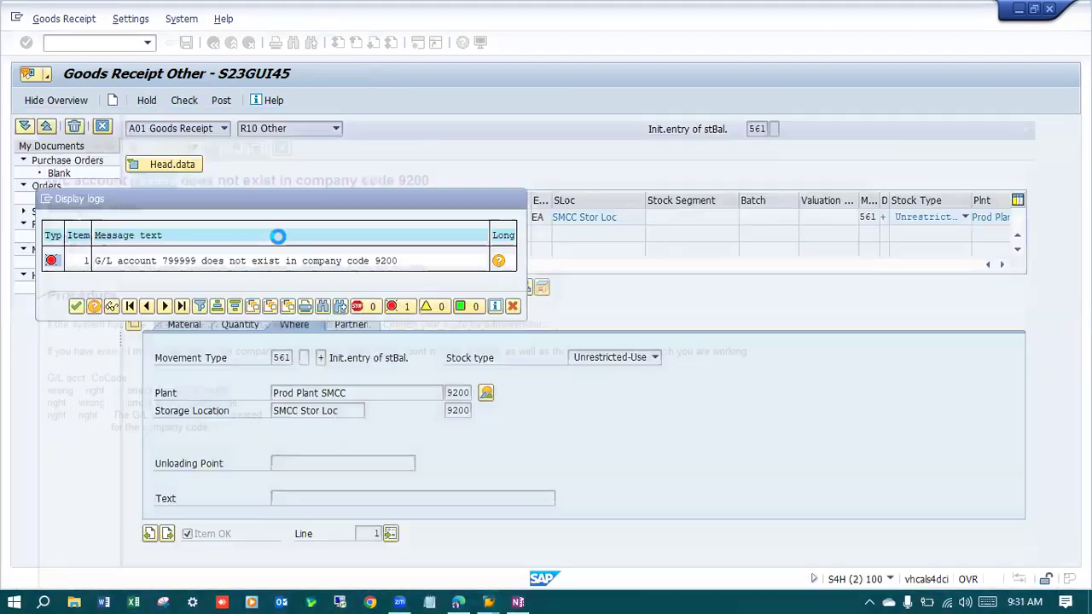
Switch to the valuation area session, open transaction FS00 and enter G/L account 799999 with company code 9200.
left_click(489, 602)
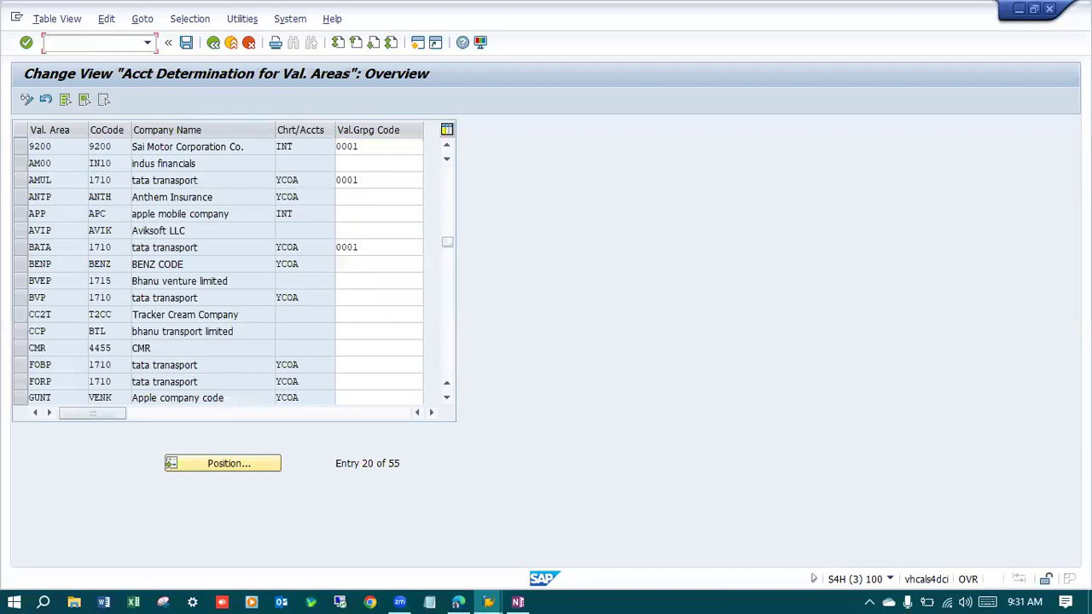
left_click(101, 44)
type("/nFS00")
key("Return")
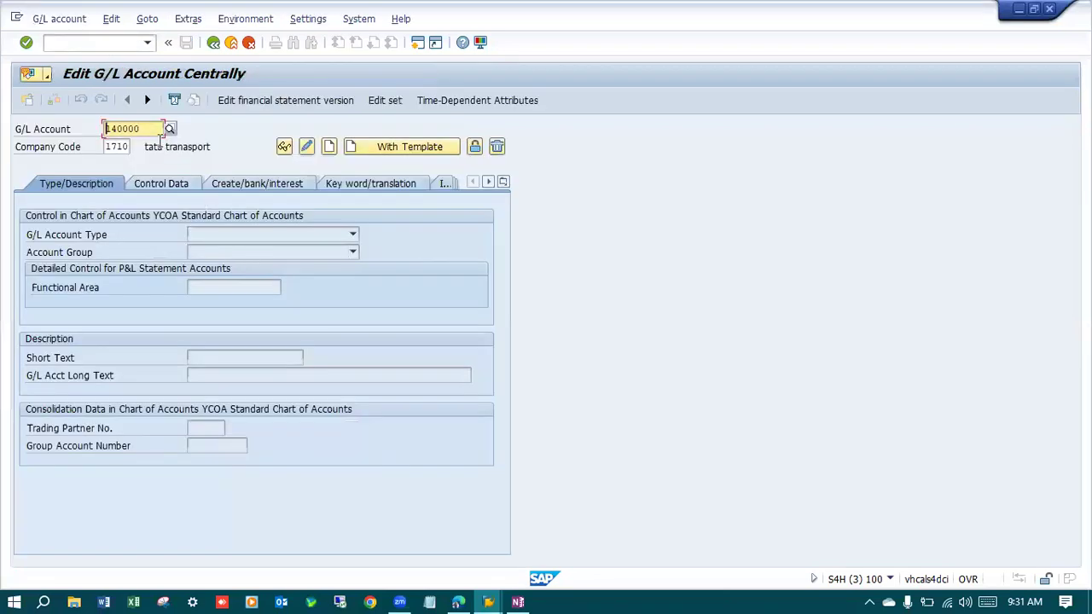
left_click(225, 145)
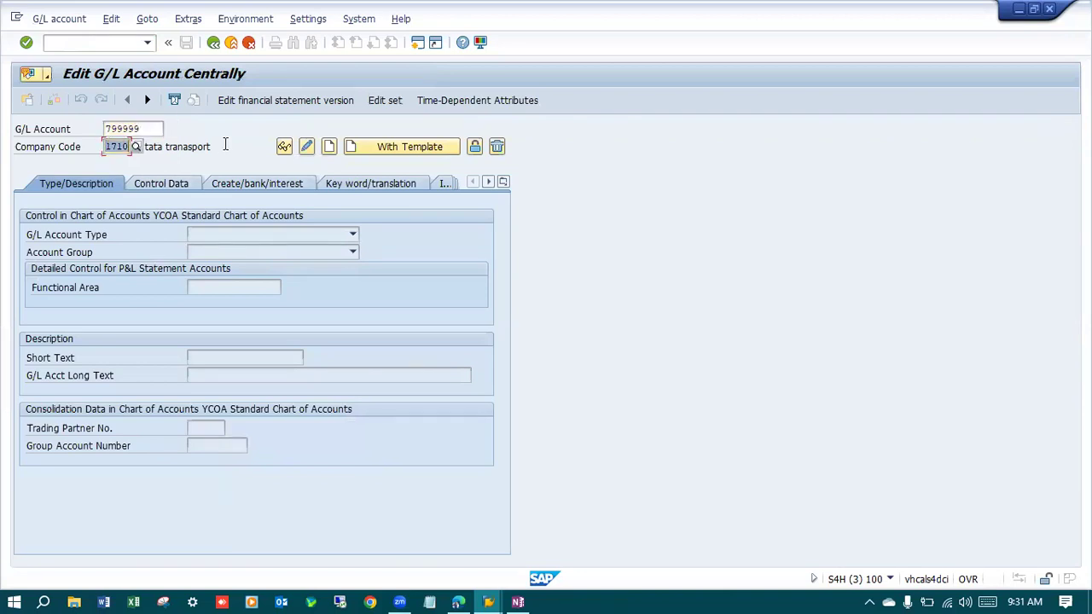
type("9200")
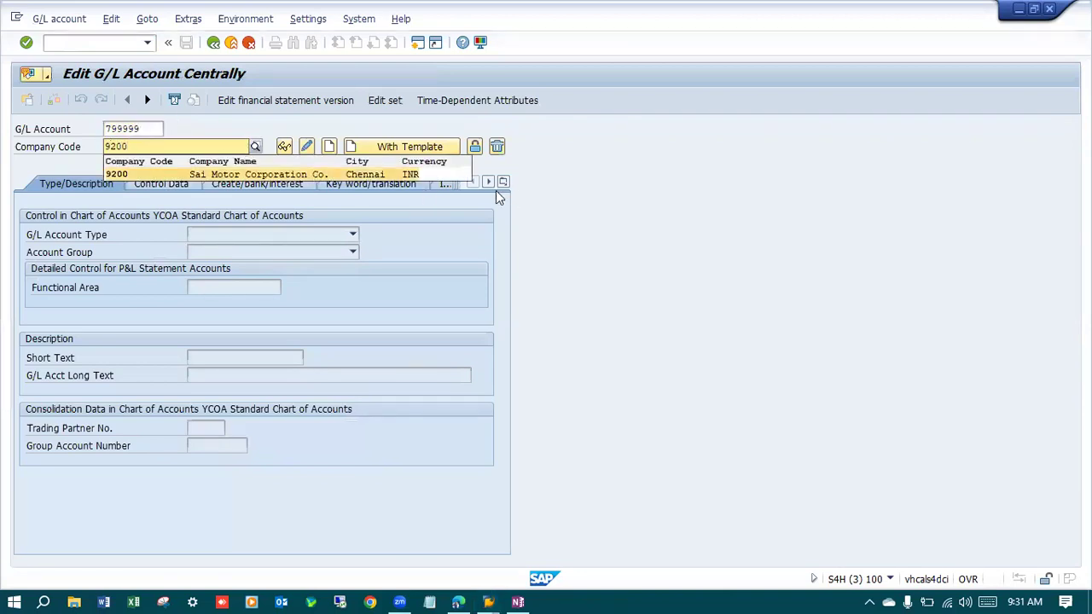
key("Return")
Create the G/L account with a template, using reference account 799999 of company code 0001.
left_click(431, 149)
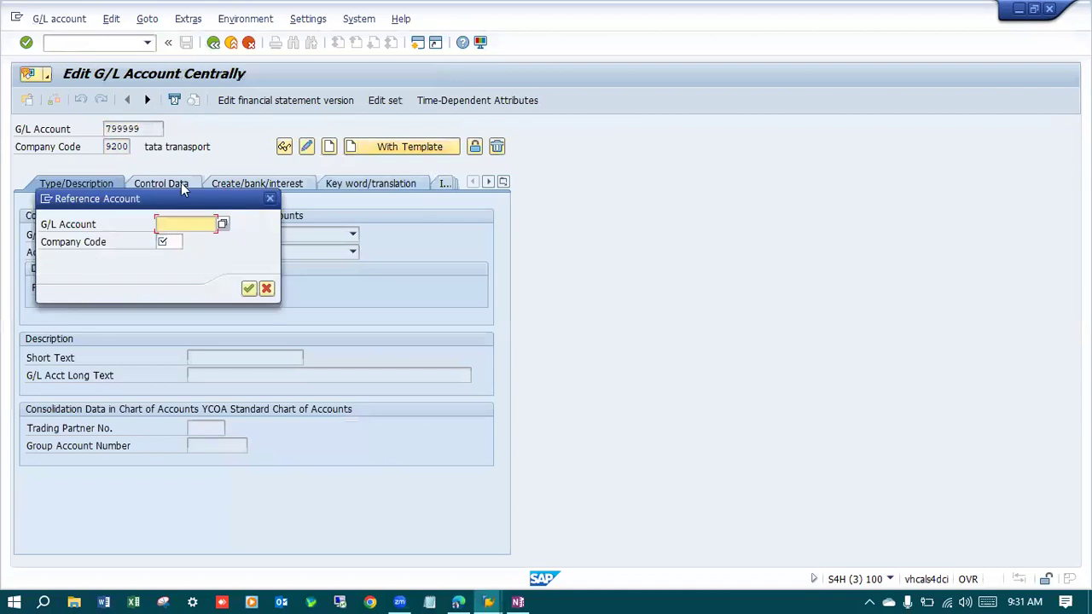
key("ctrl+v")
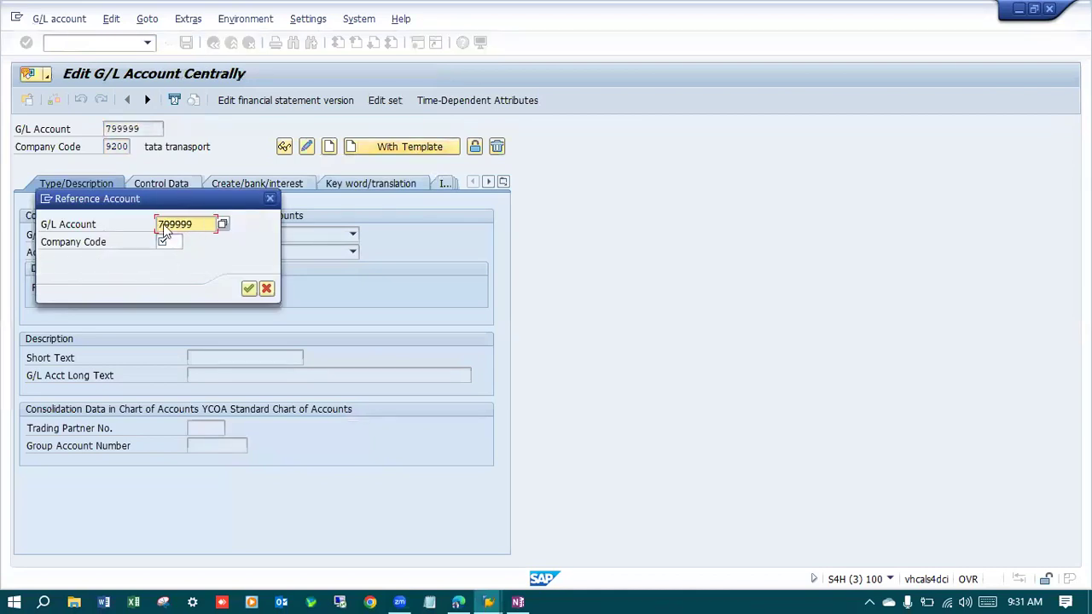
left_click(166, 241)
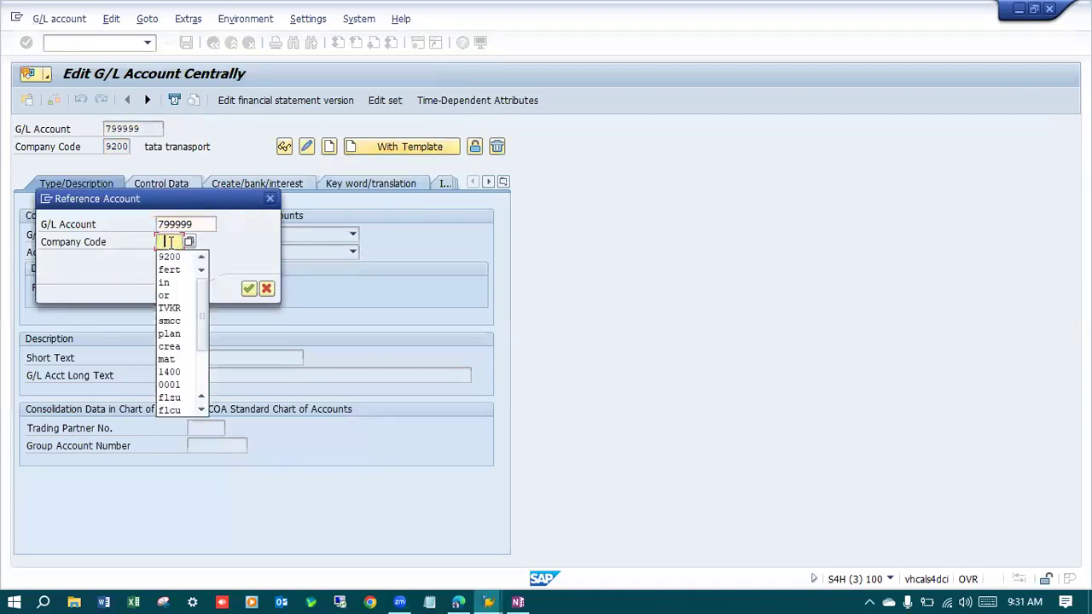
left_click(175, 241)
type("0001")
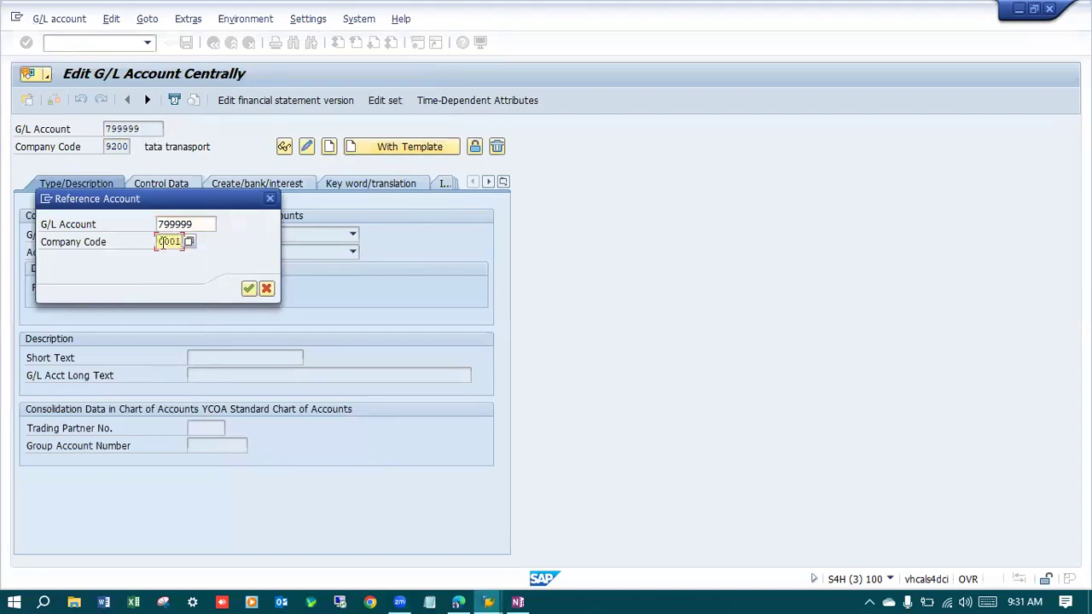
left_click_drag(213, 198, 380, 218)
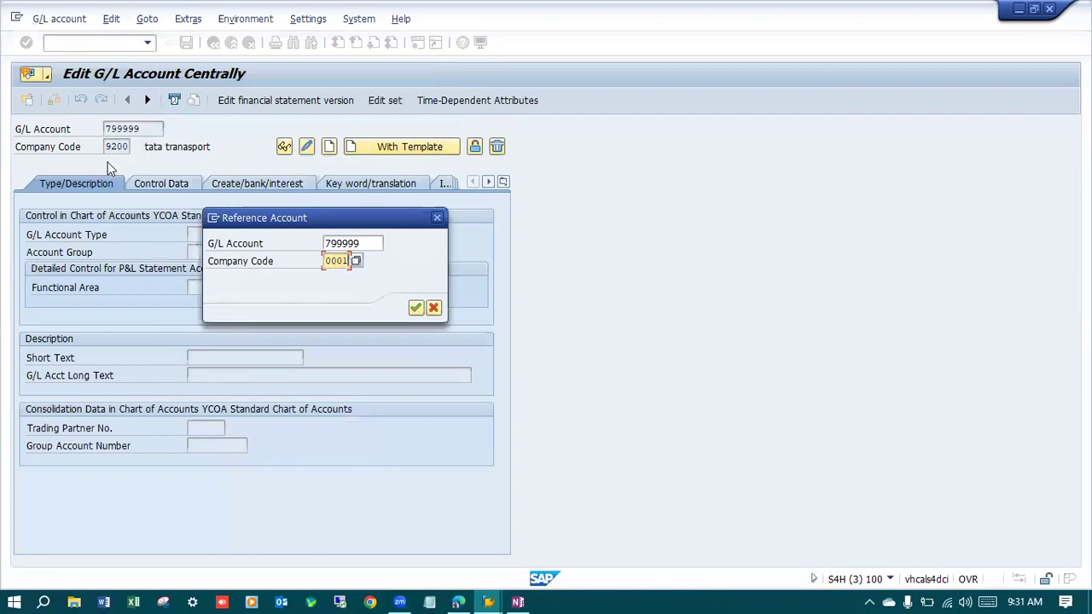
left_click(416, 309)
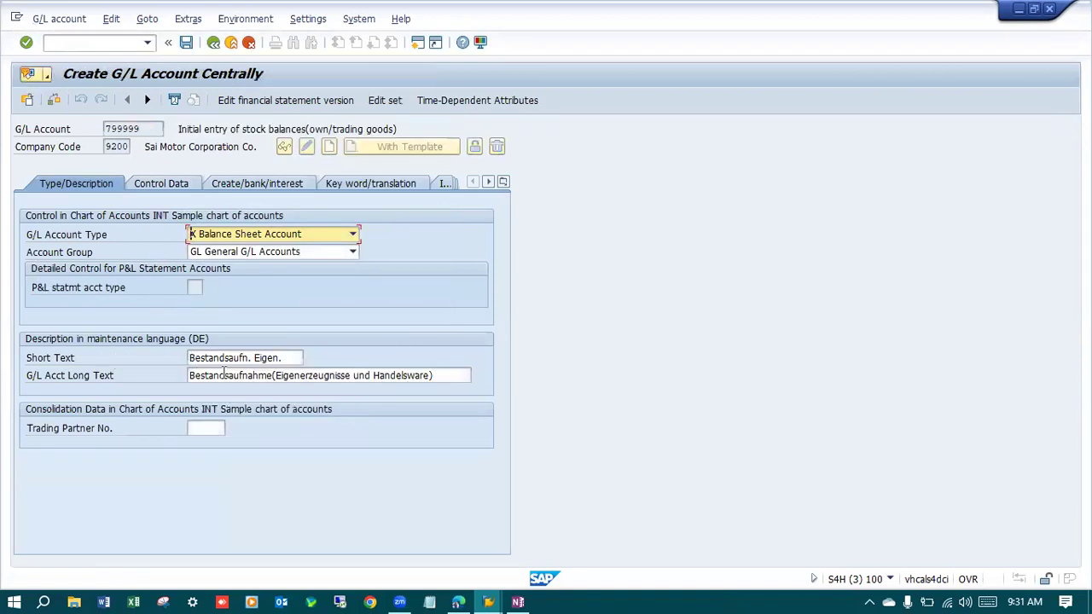
Check the control data of the new G/L account and save the account.
left_click(164, 185)
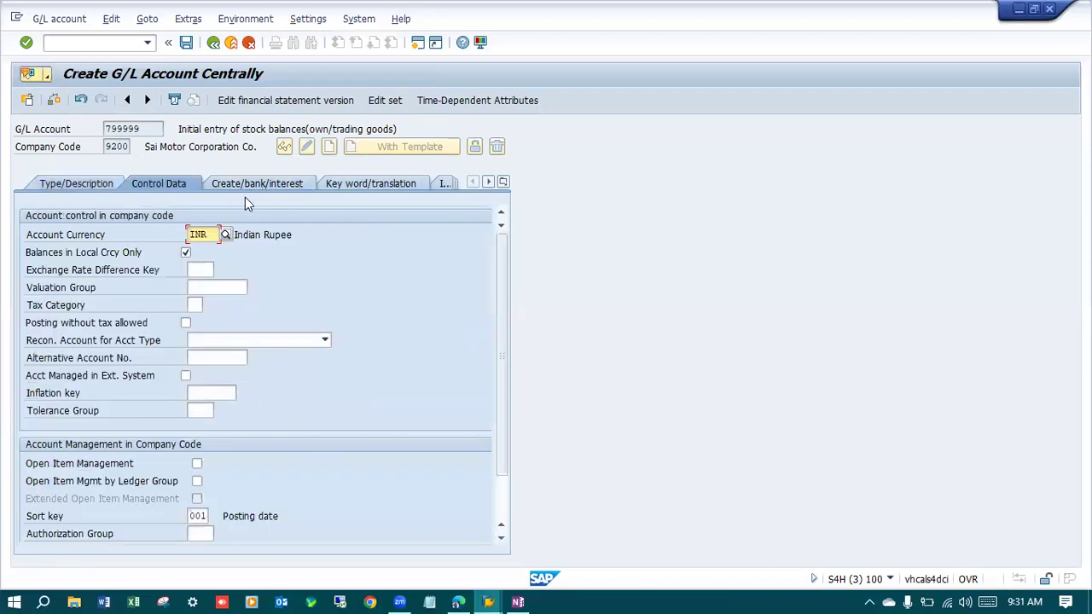
left_click(55, 101)
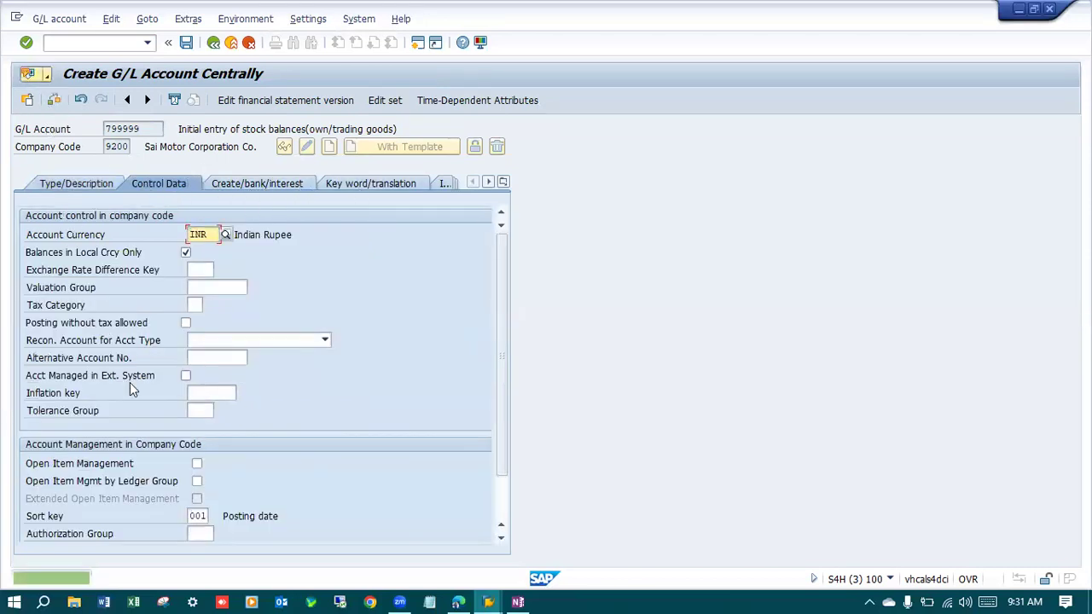
left_click(186, 43)
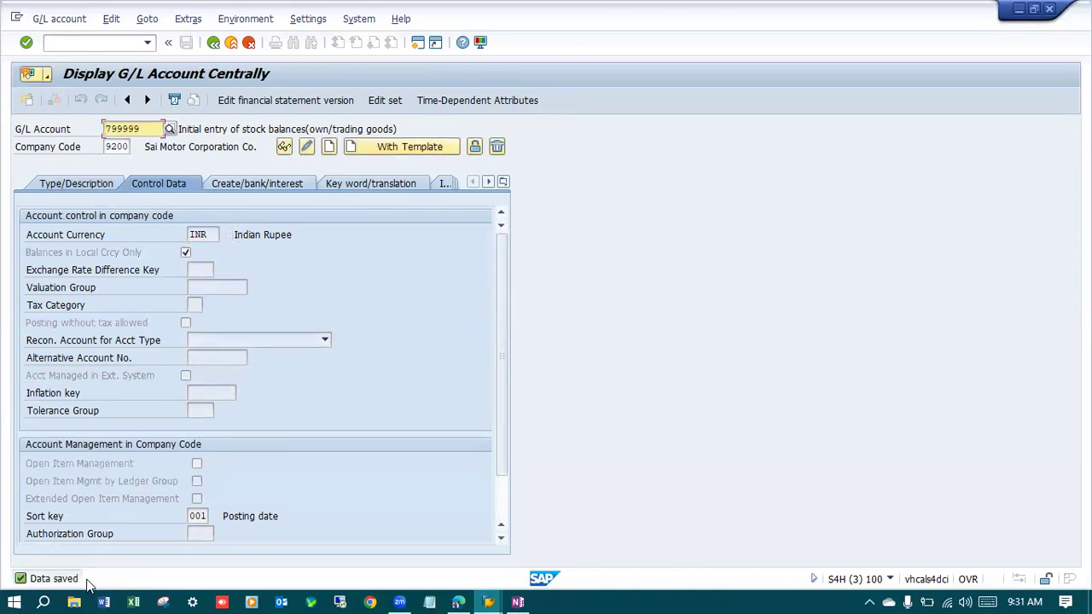
left_click(487, 601)
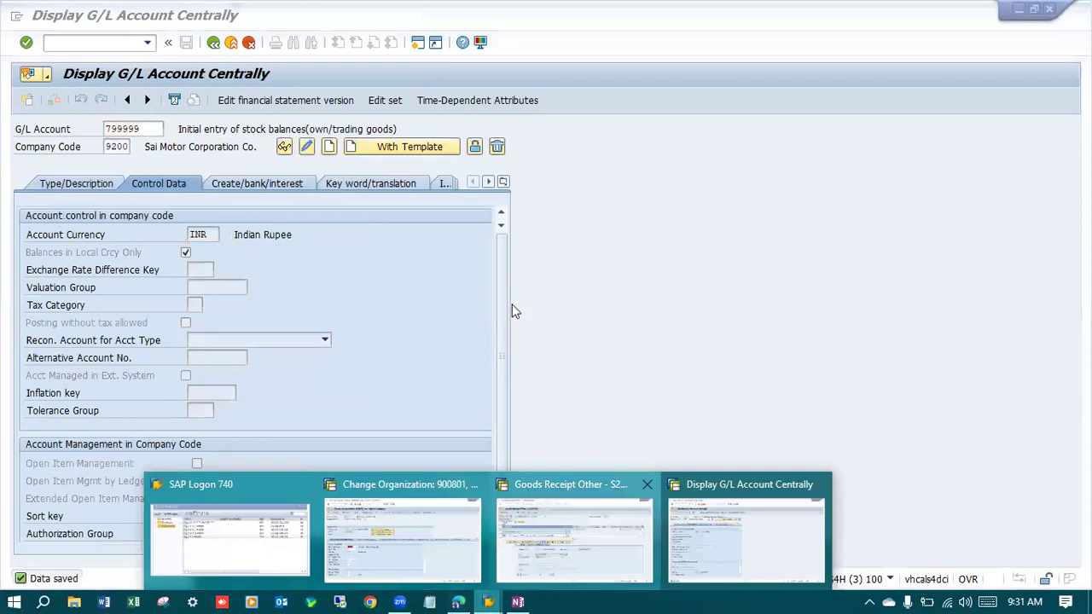
Switch to the goods receipt session, check the 561 document and try to post it, closing the error log.
key("Return")
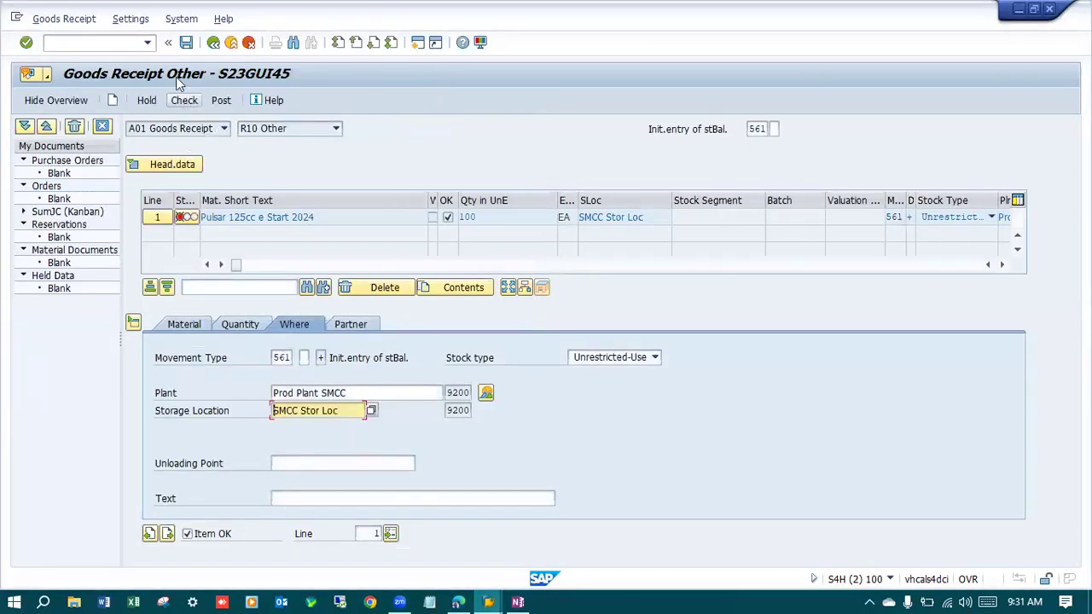
left_click(186, 99)
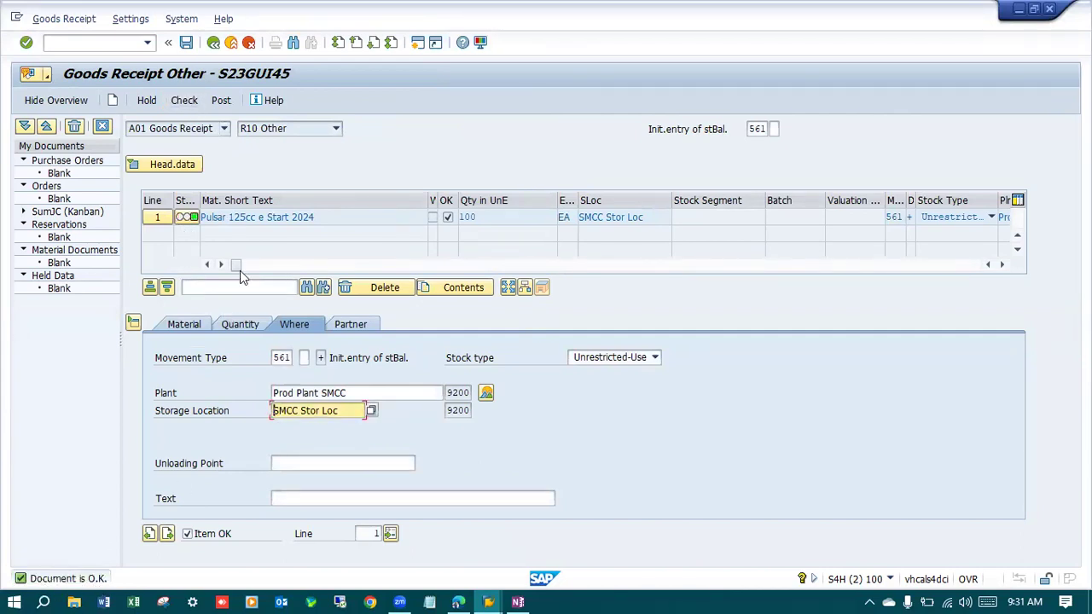
left_click(221, 101)
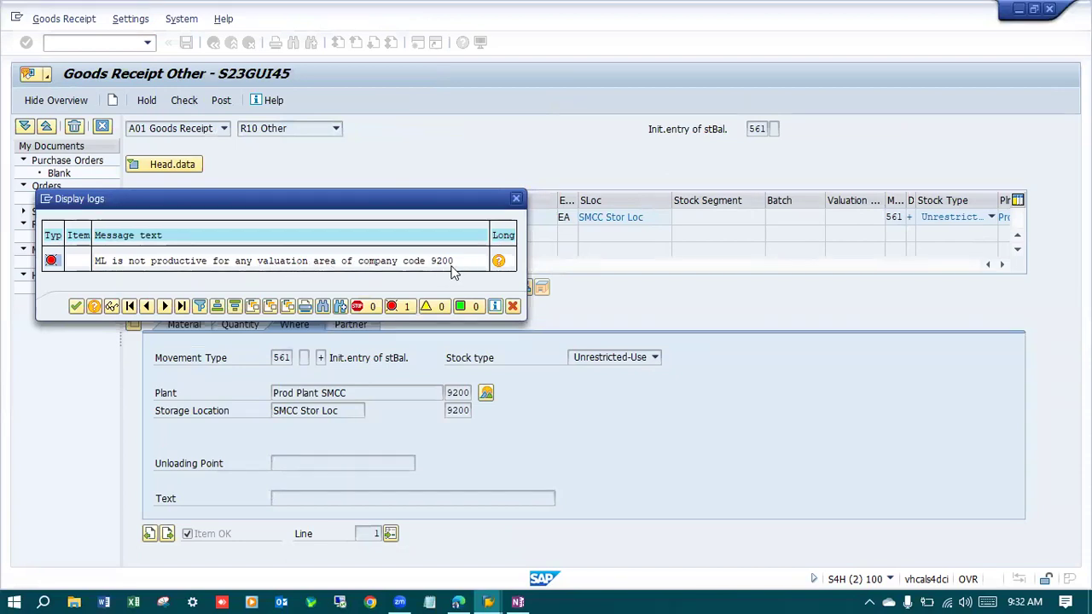
left_click(513, 306)
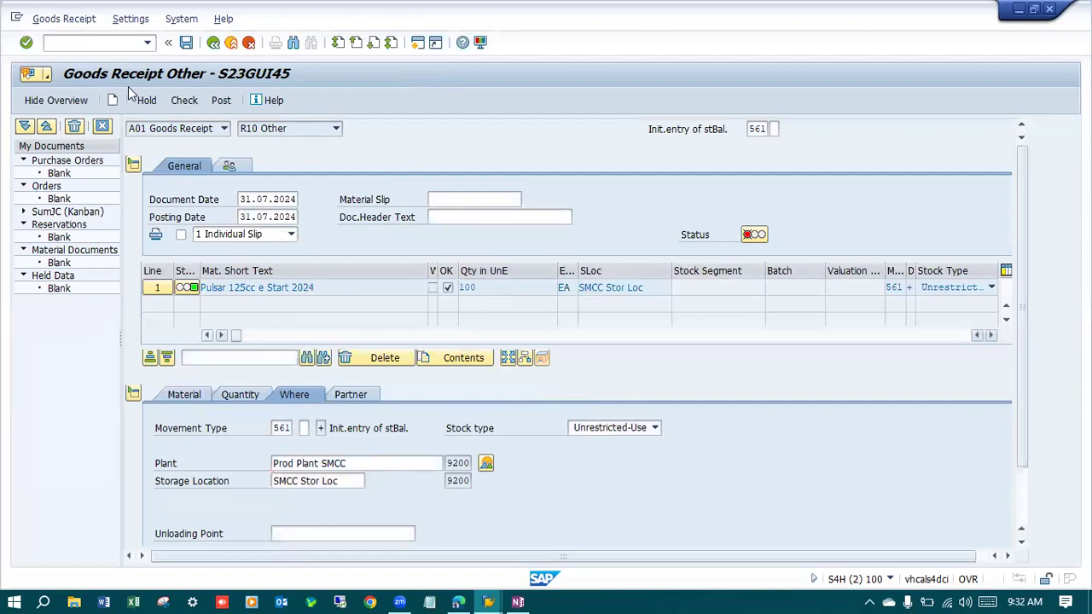
Open transaction OMX1 in another session and locate valuation area 9200 in the material ledger activation list.
key("F3")
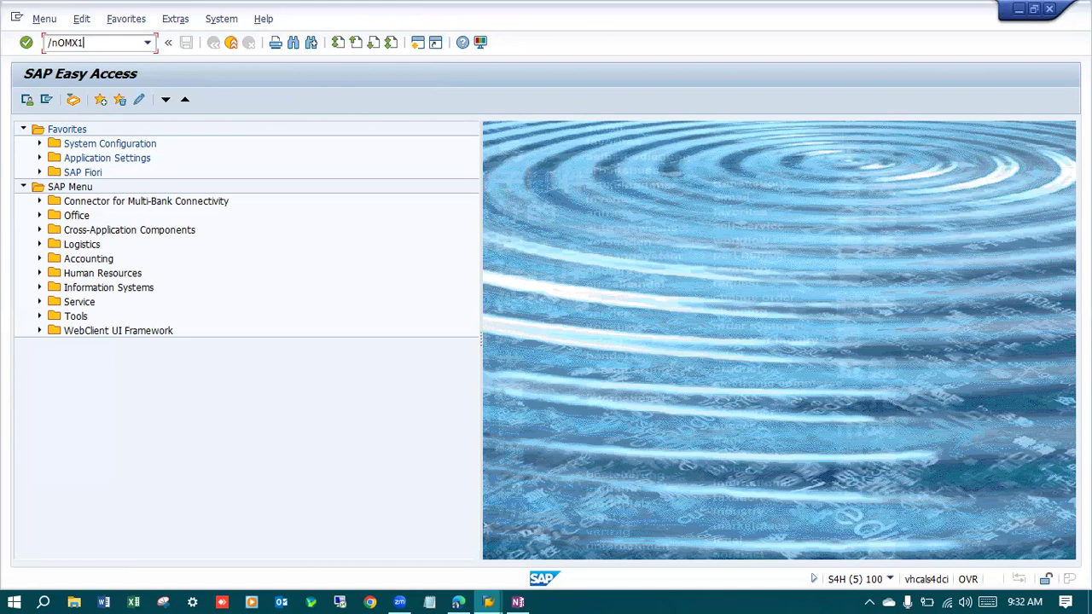
key("Return")
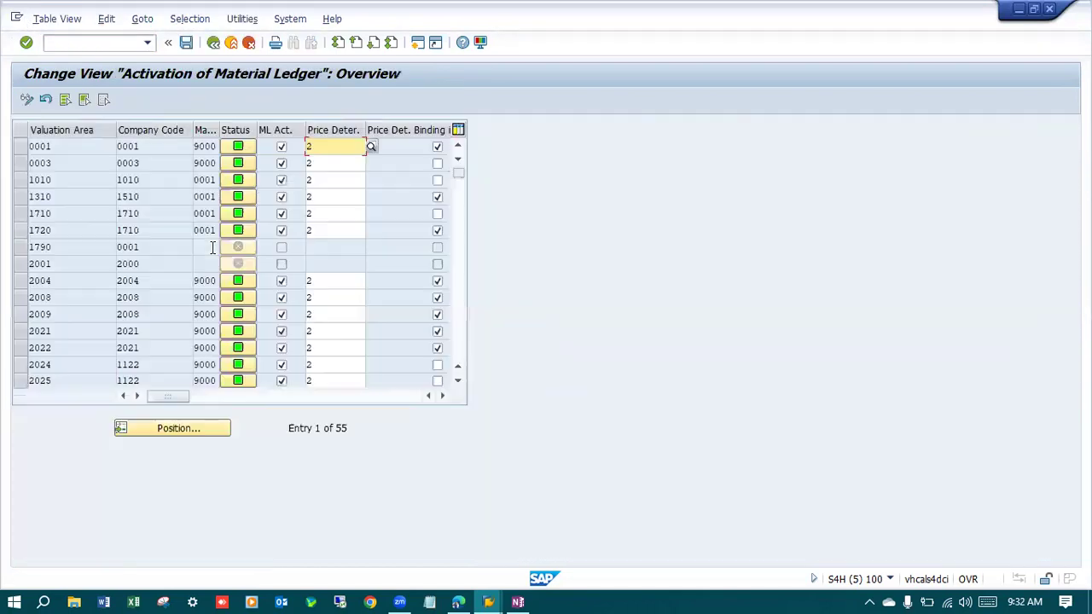
left_click(200, 431)
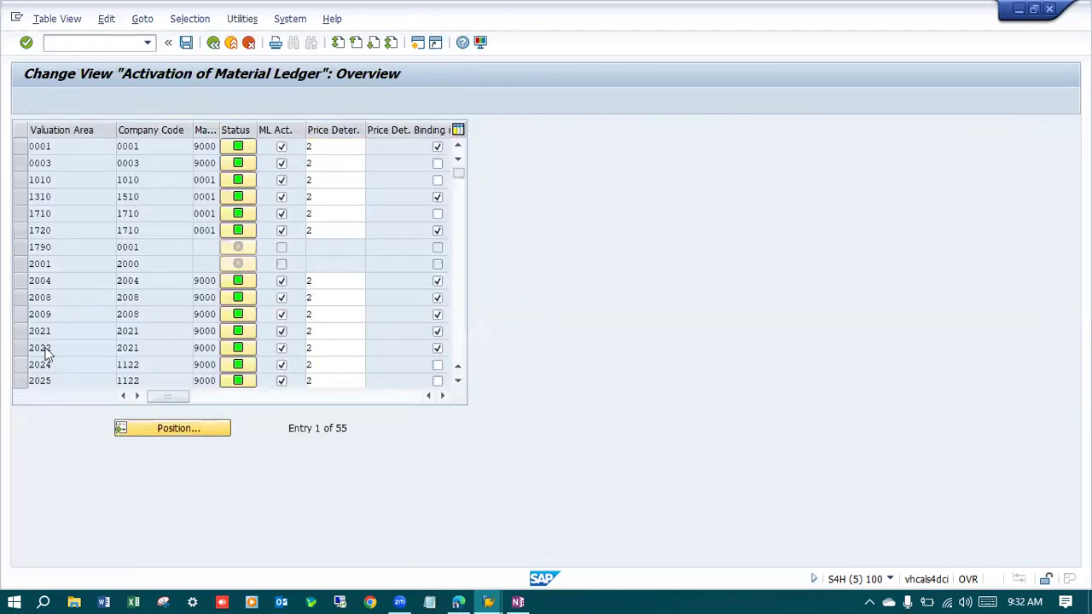
type("9200")
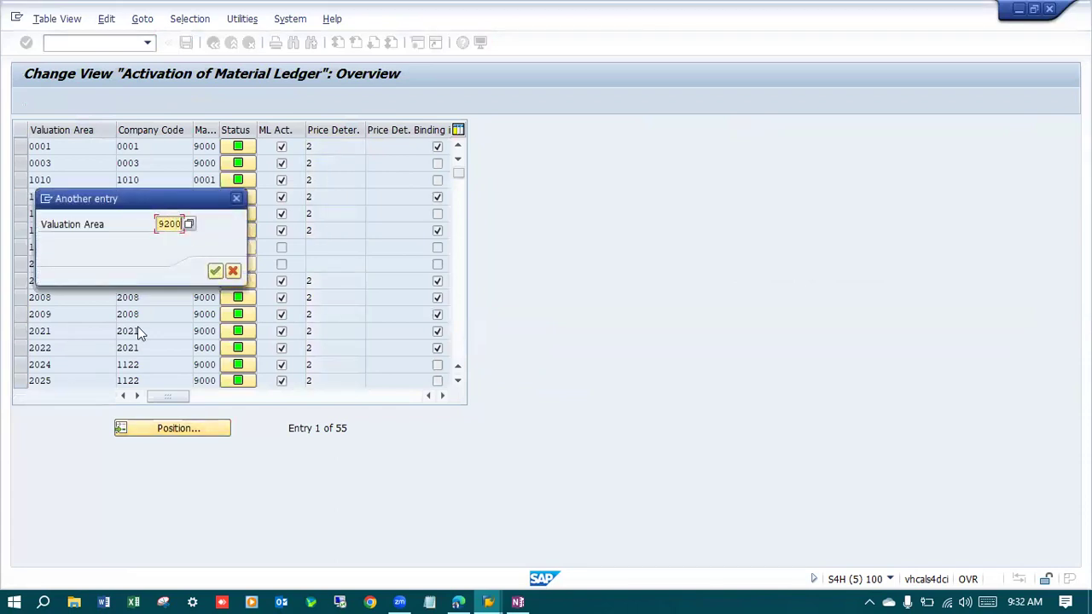
key("Return")
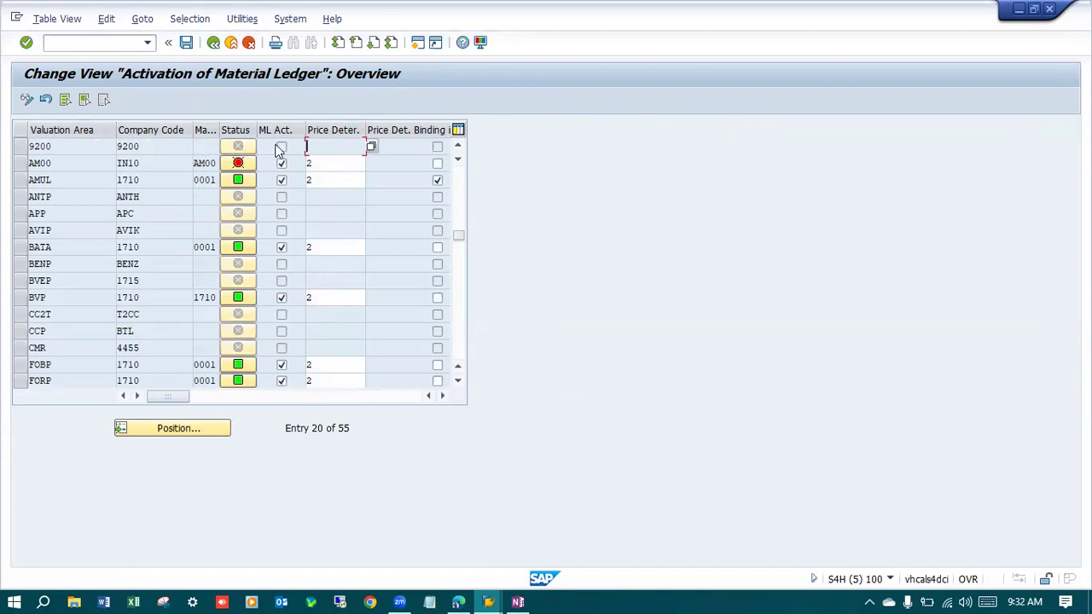
Open transaction OMX2 to view the defined material ledger types, and return to the start screen.
left_click(97, 42)
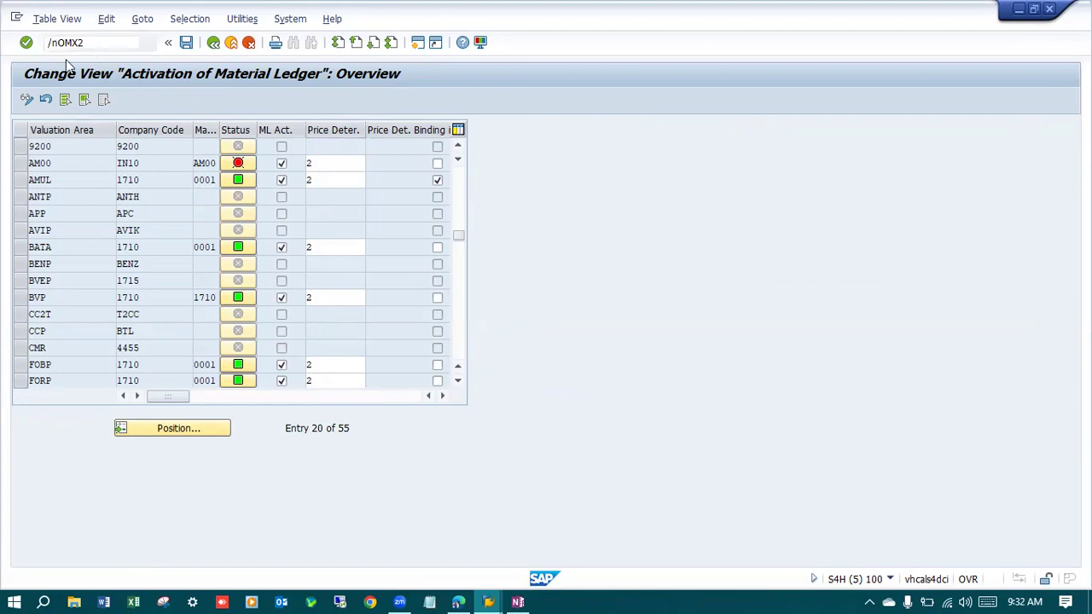
key("Return")
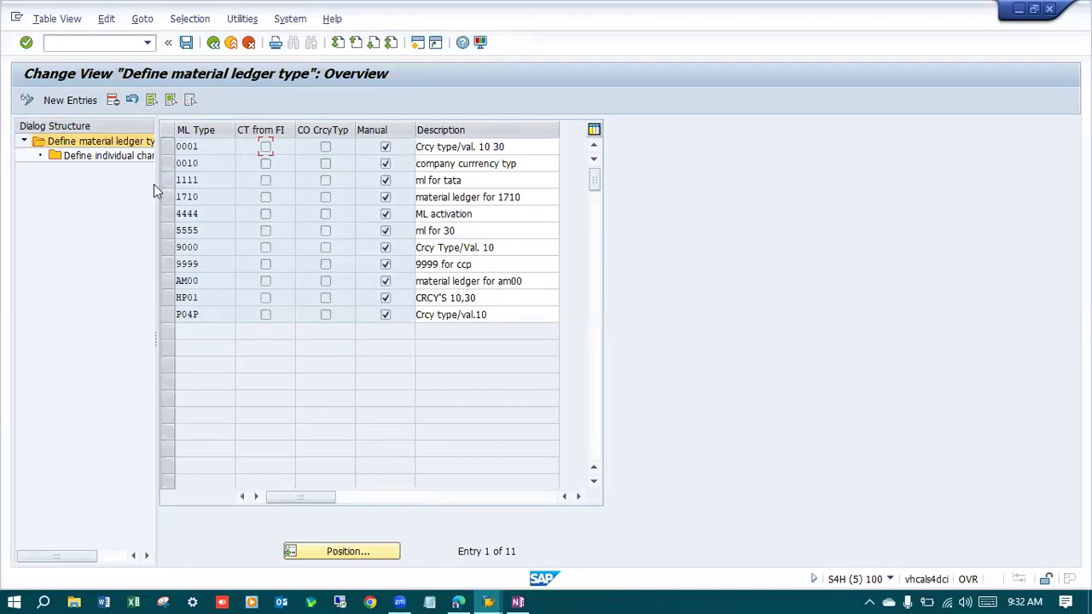
left_click(213, 42)
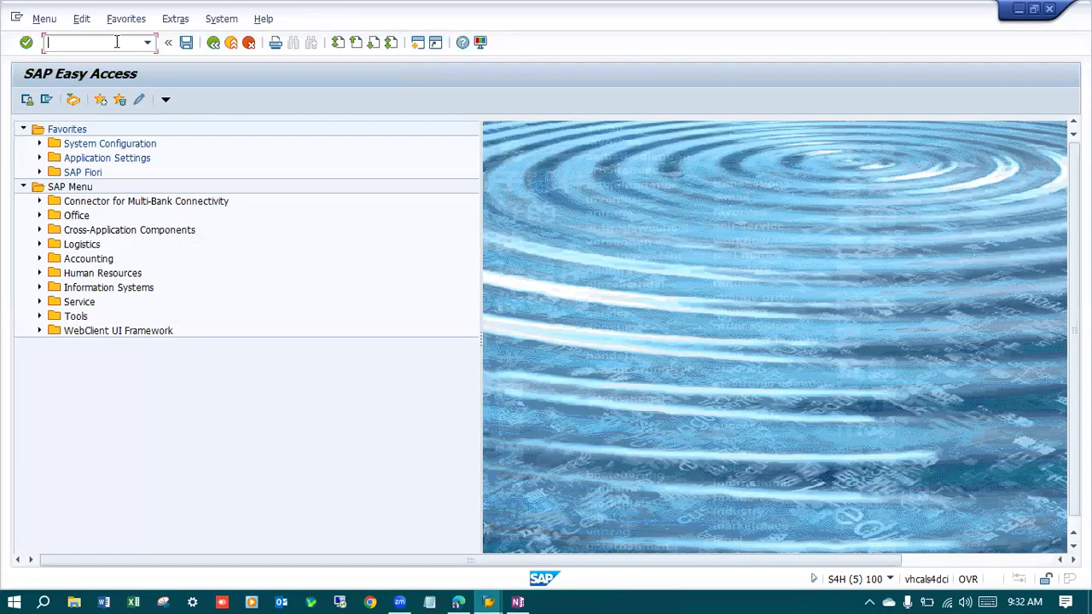
Open transaction OMX3 and look for valuation area 9200 among the material ledger type assignments.
type("/n0")
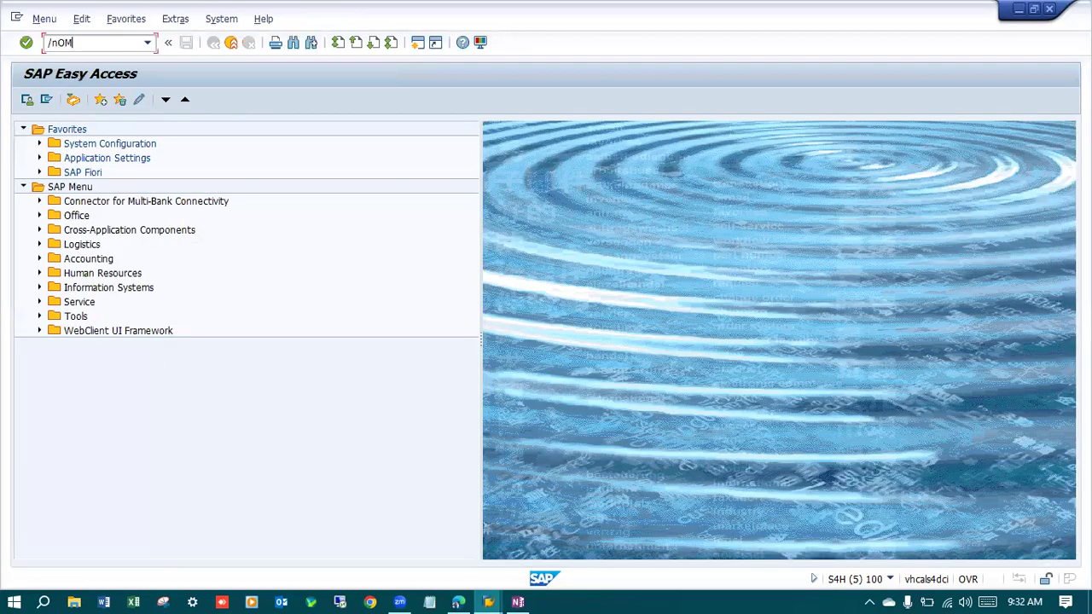
key("Return")
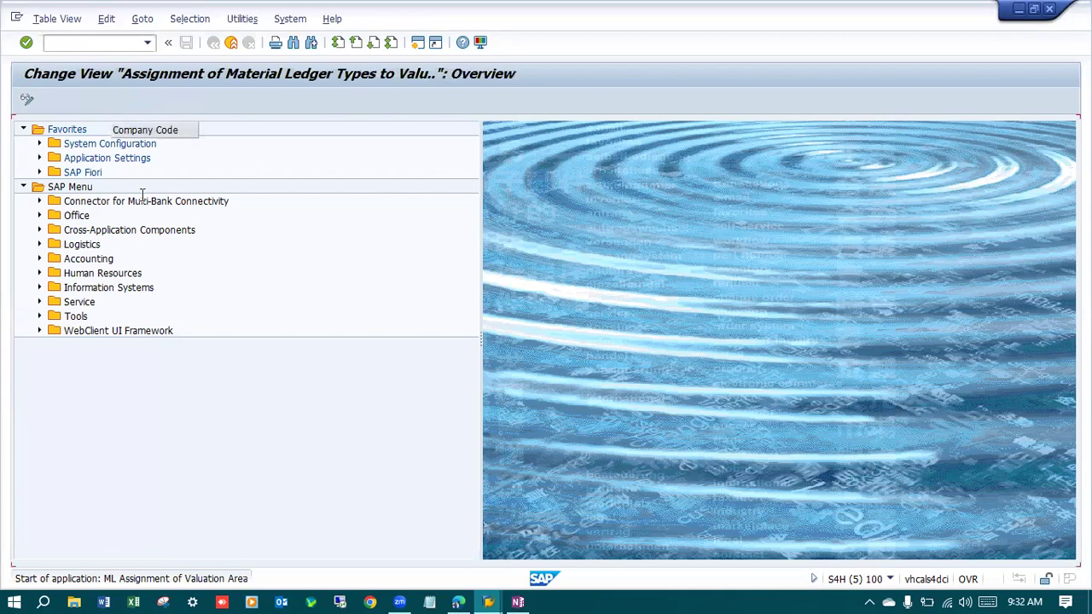
left_click(189, 482)
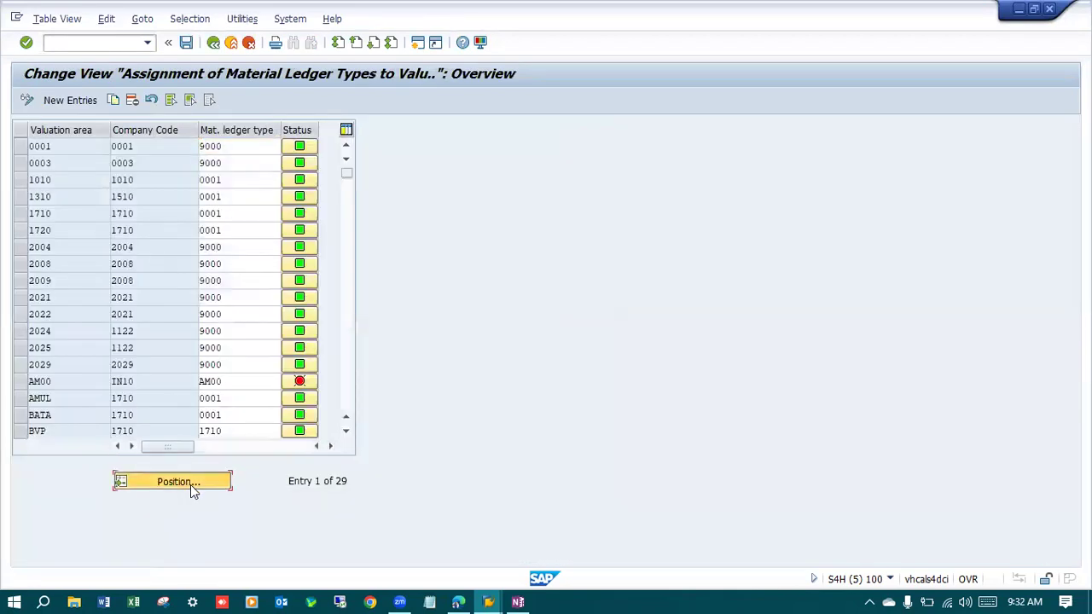
type("9200")
key("Return")
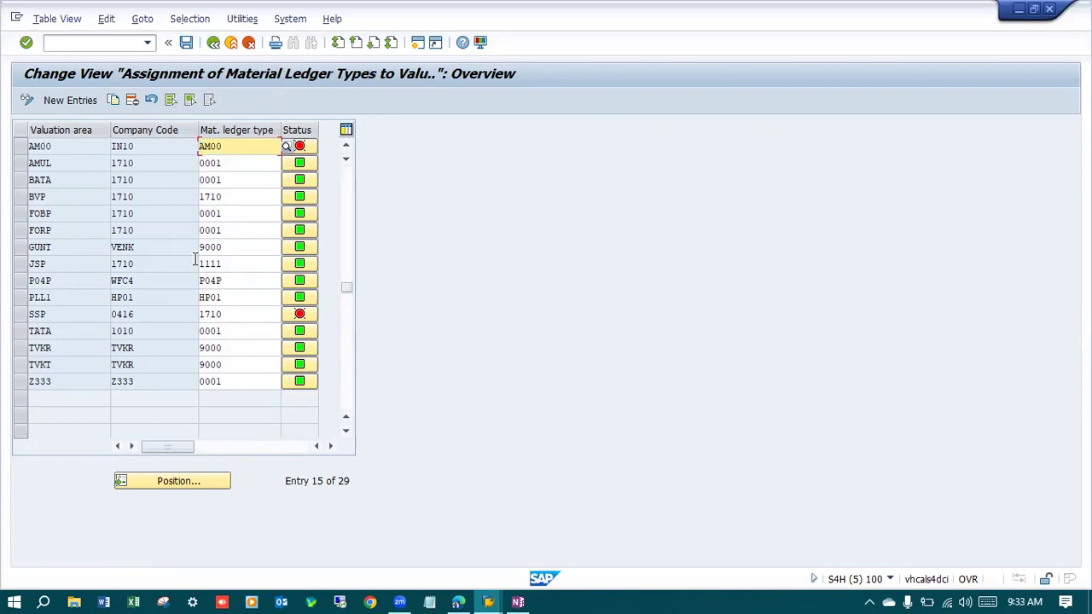
scroll(346, 260, "up", 5)
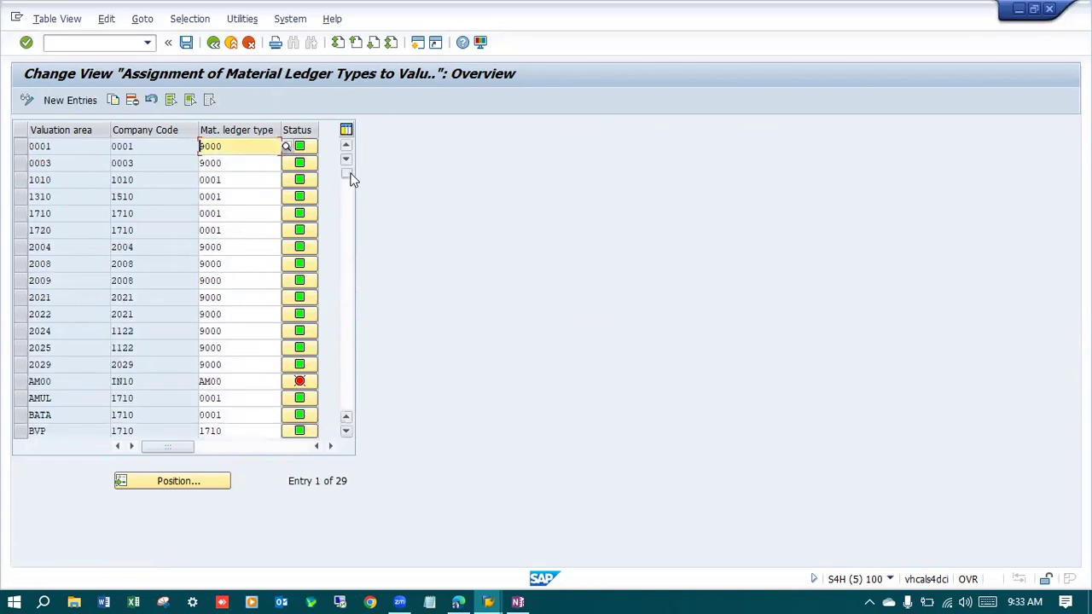
left_click(22, 149)
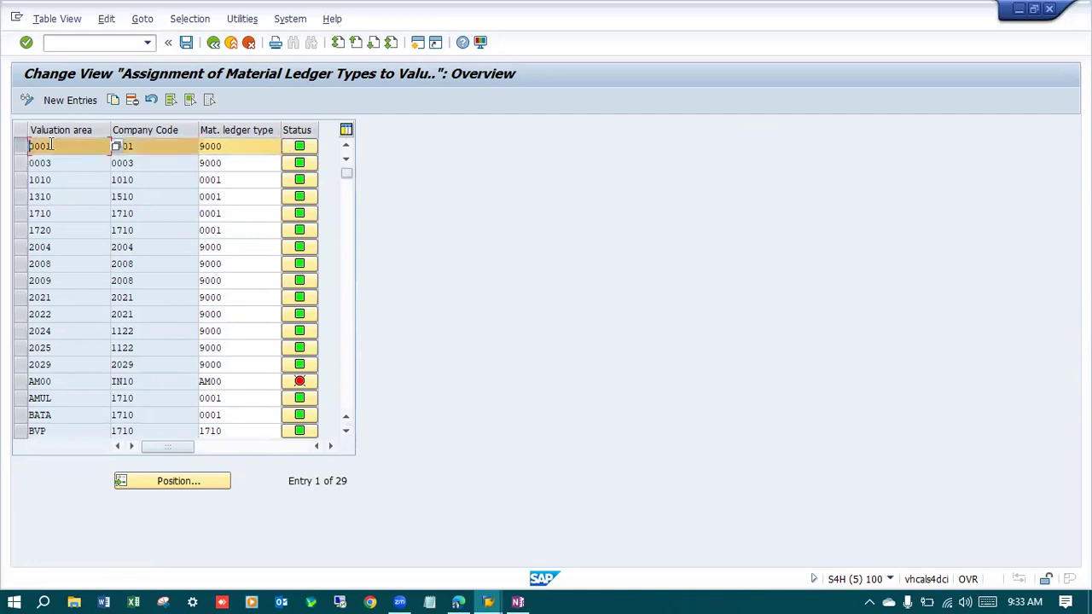
left_click(113, 100)
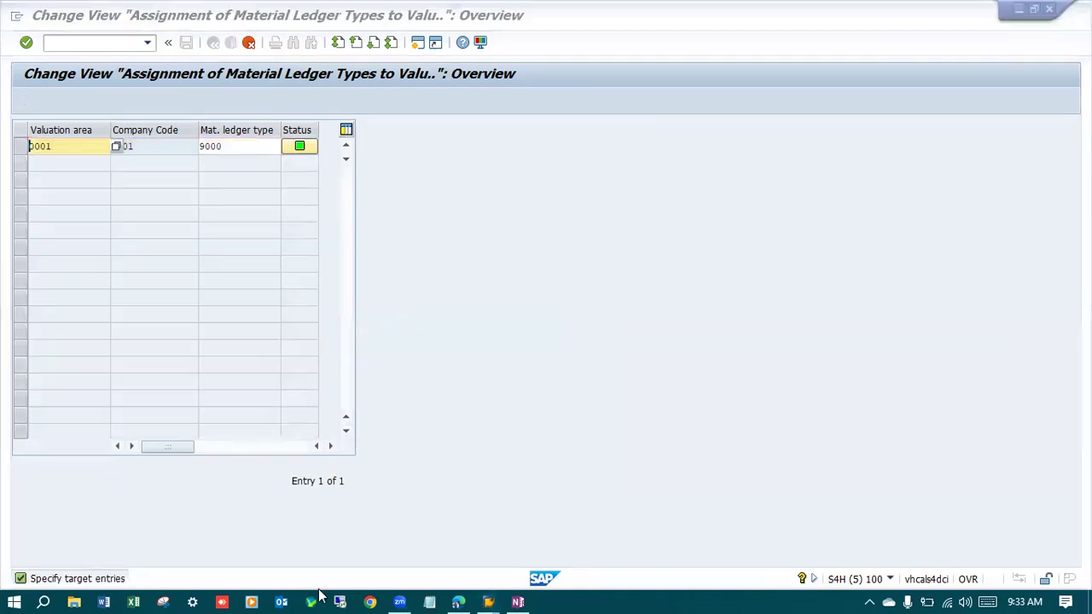
left_click_drag(59, 147, 1, 162)
type("9200")
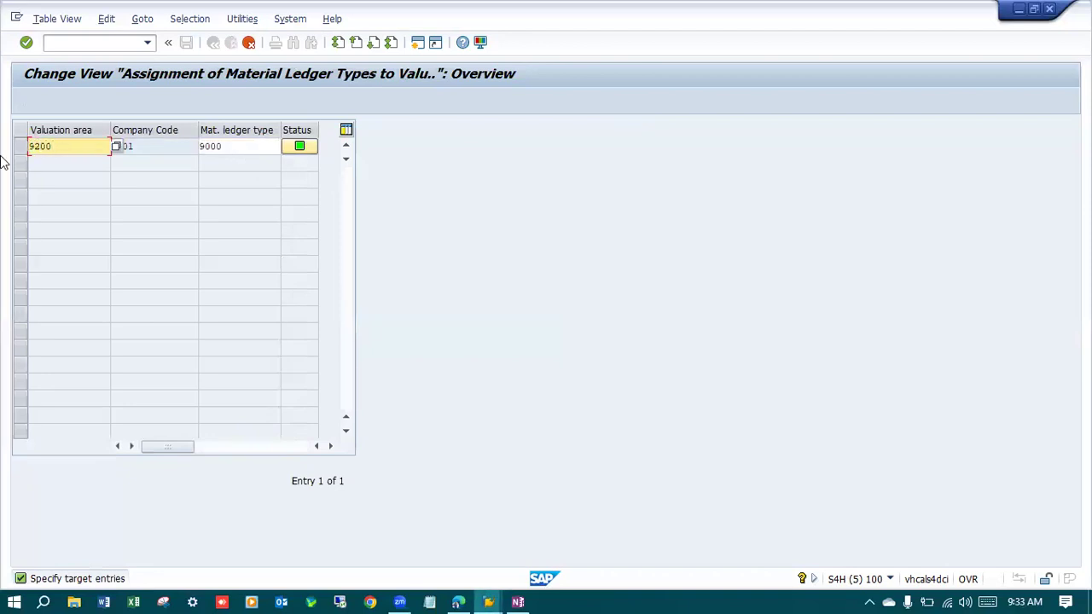
left_click(244, 146)
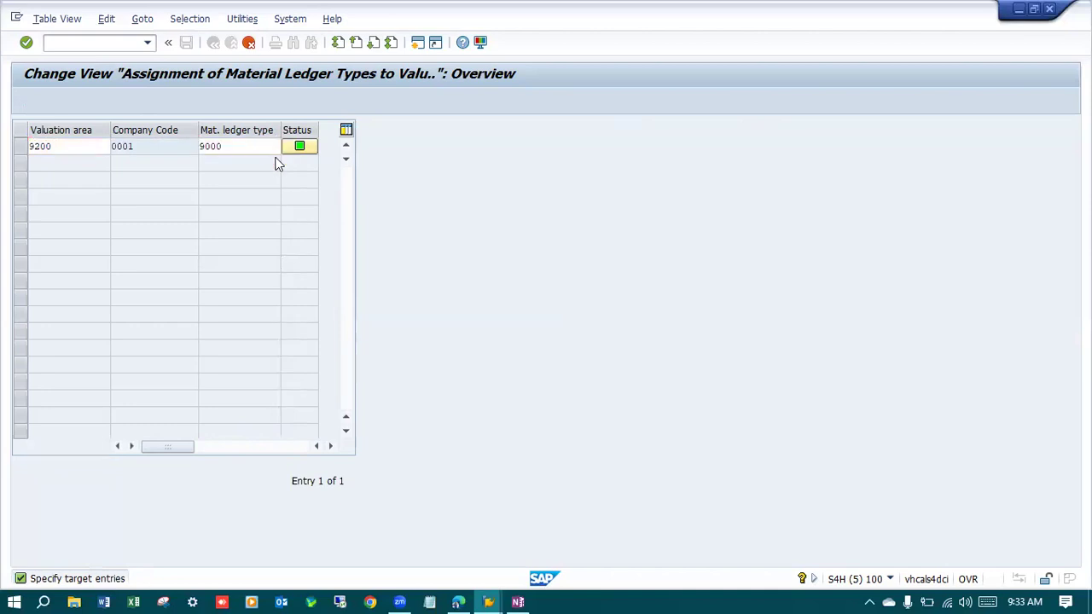
key("Return")
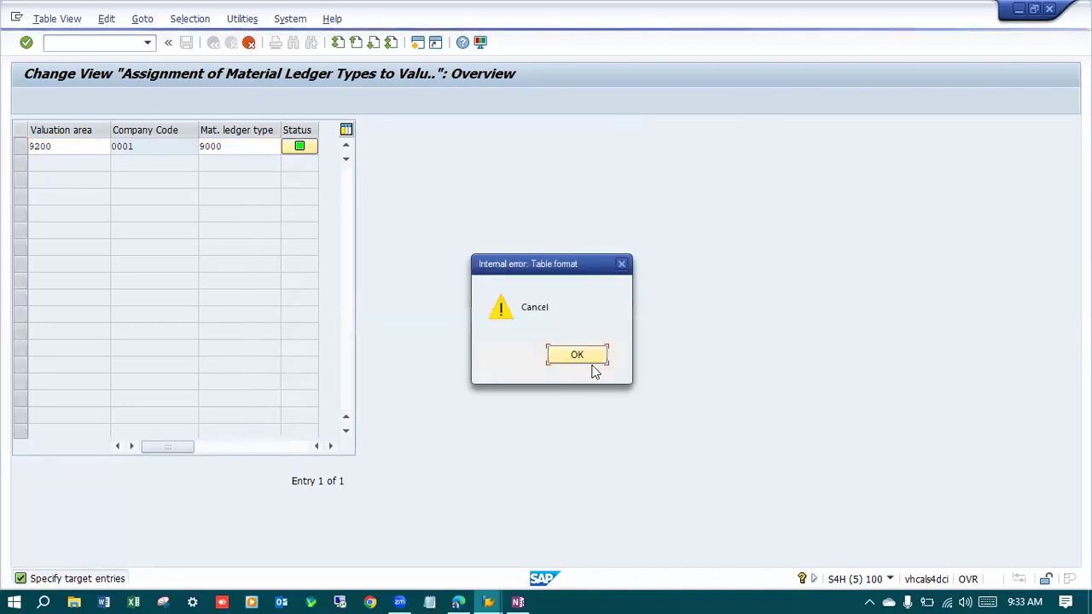
left_click(590, 358)
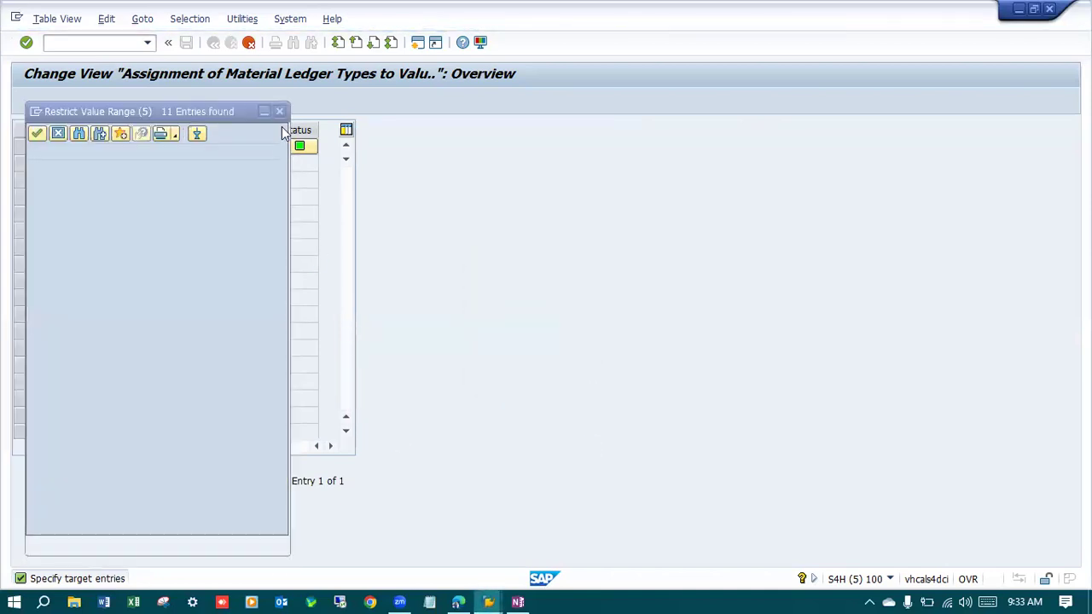
left_click(279, 111)
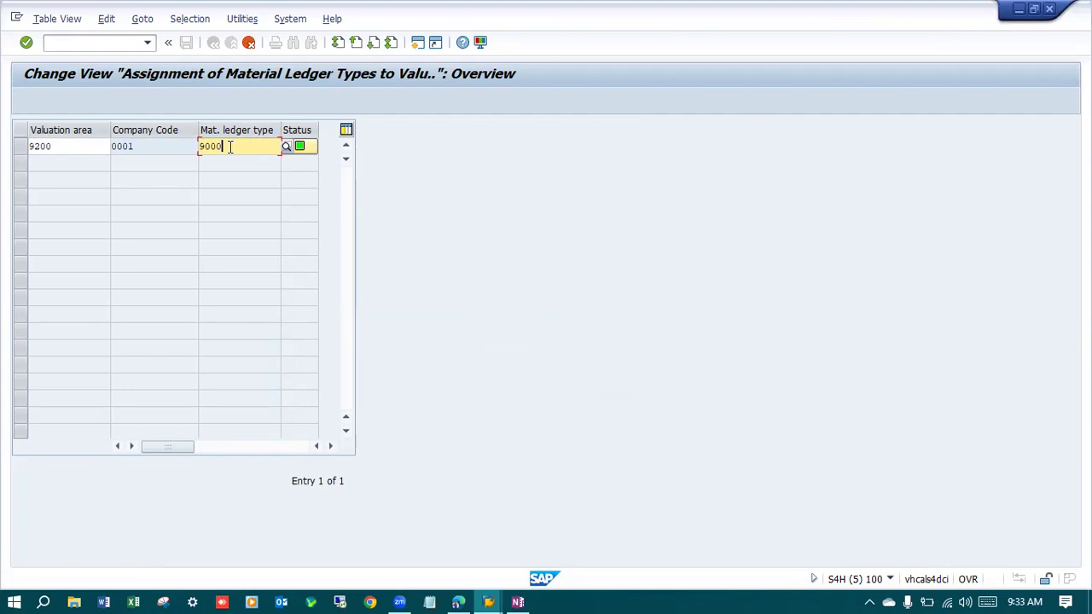
left_click(249, 42)
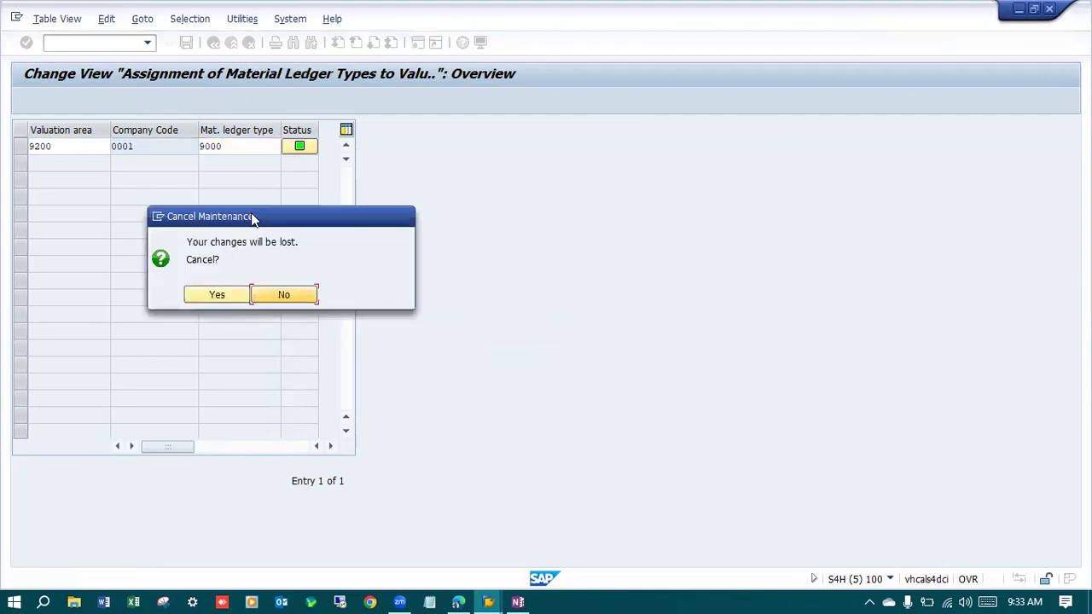
left_click(225, 296)
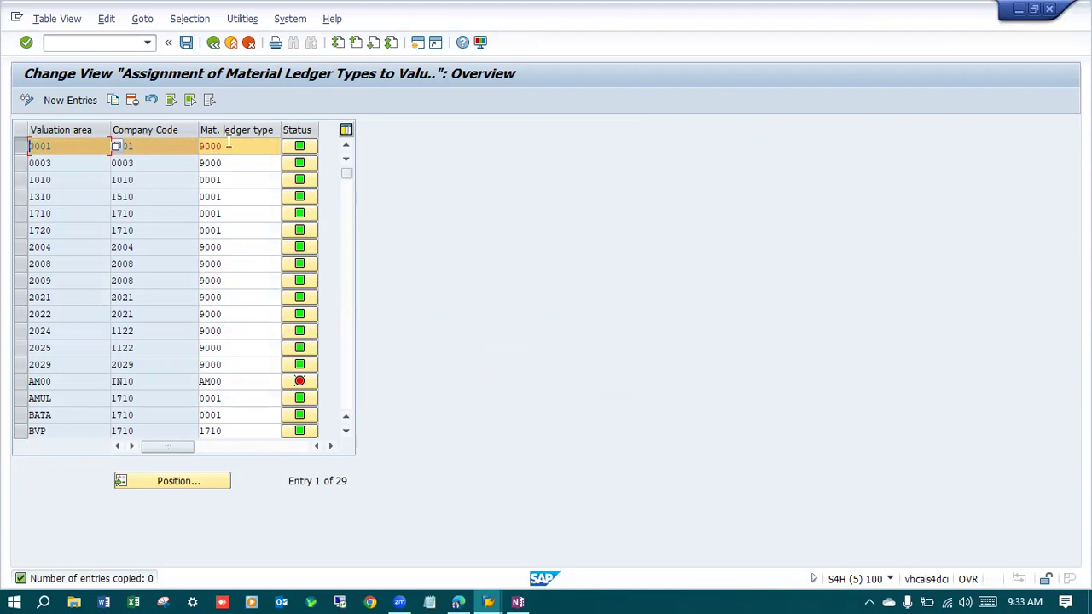
Examine material ledger type 9000 in transaction OMX2 and return to the start screen.
left_click(107, 44)
type("/nOMX2")
key("Return")
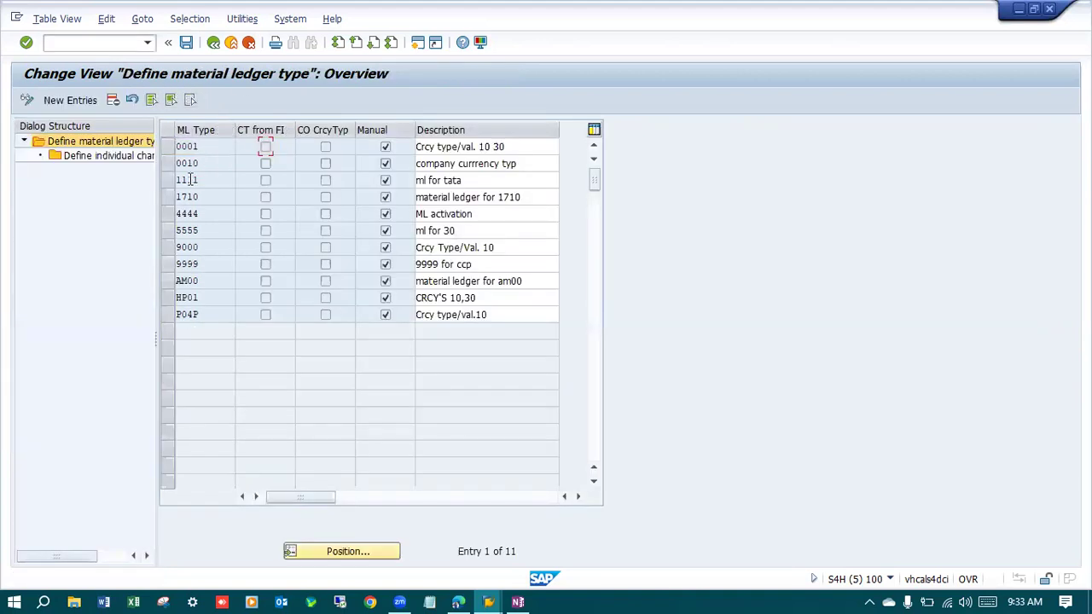
left_click(168, 249)
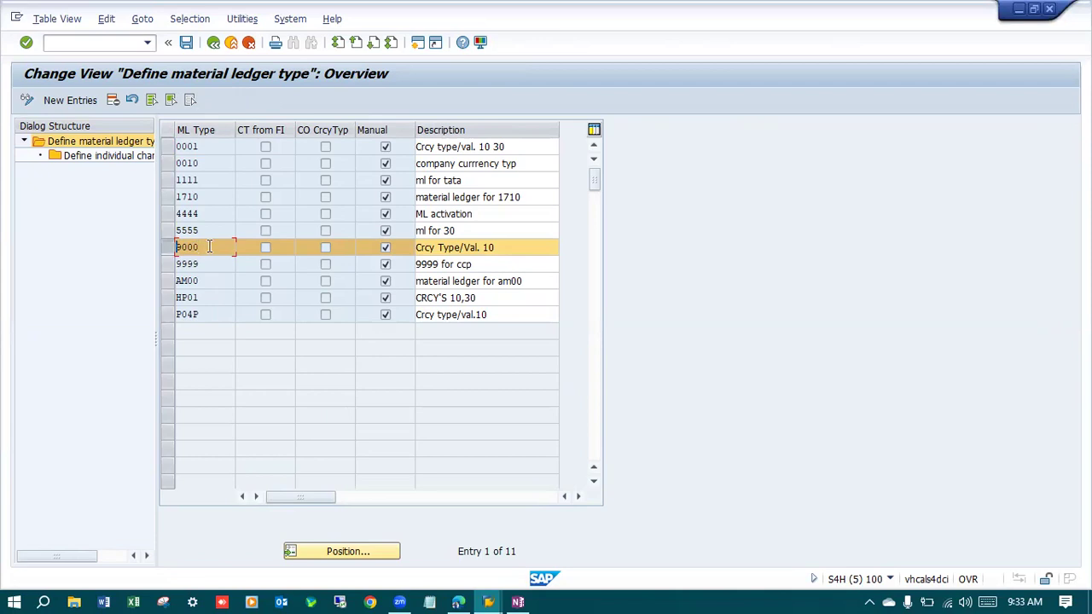
left_click(213, 41)
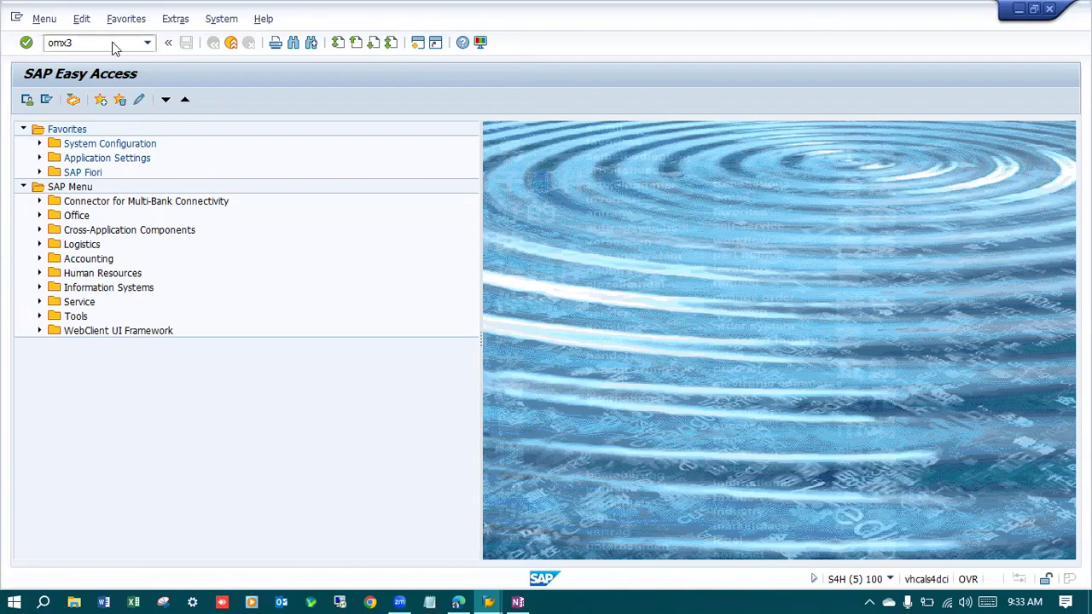
In transaction OMX3, add a new entry assigning material ledger type 9000 to valuation area 9200 and save it.
key("Return")
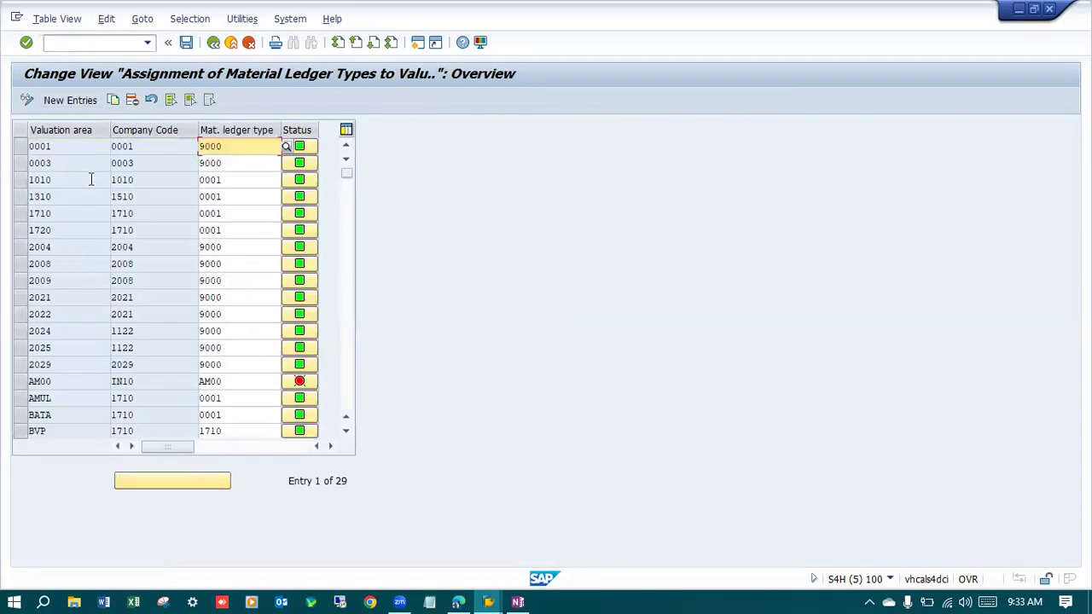
left_click(71, 101)
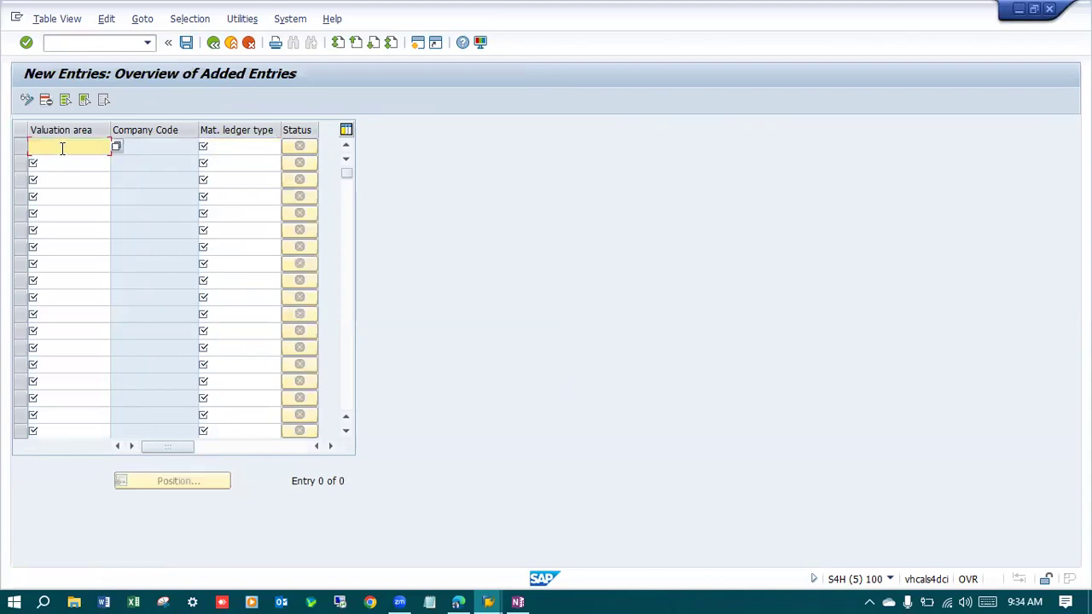
type("9200")
key("Tab")
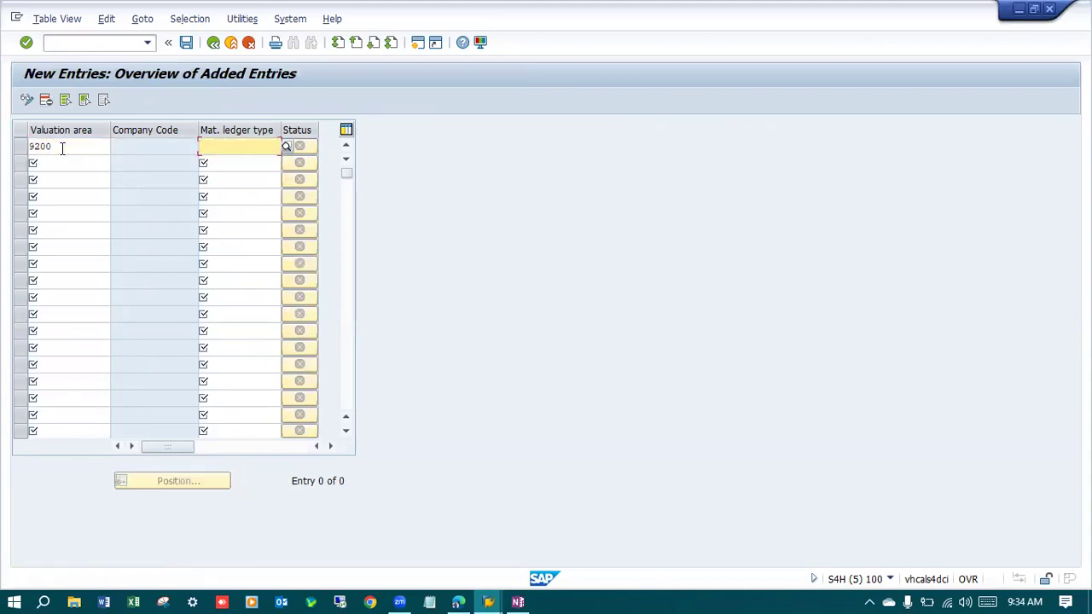
type("9000")
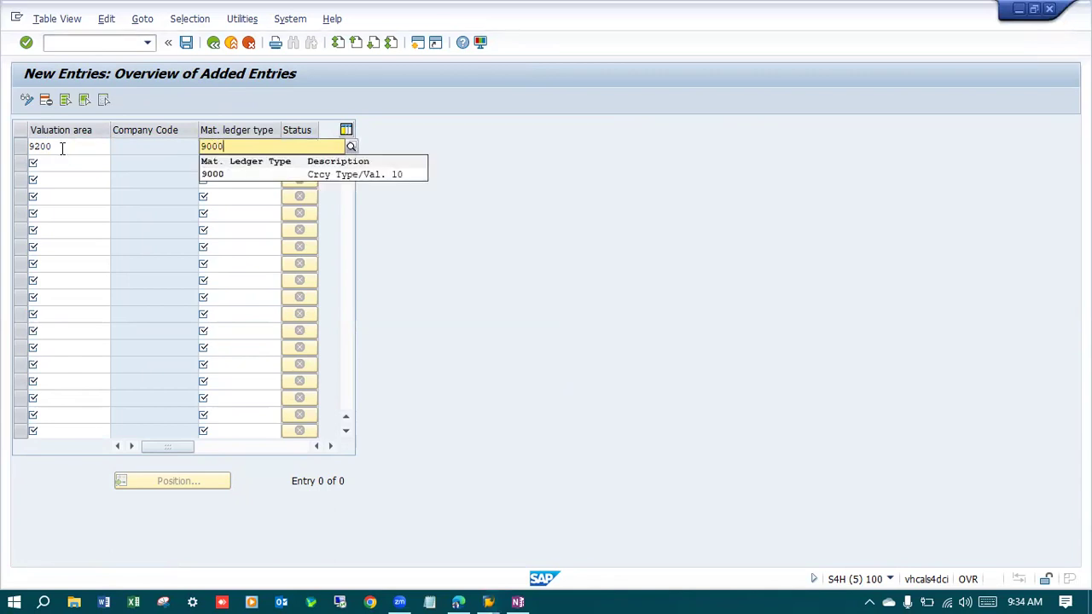
key("Return")
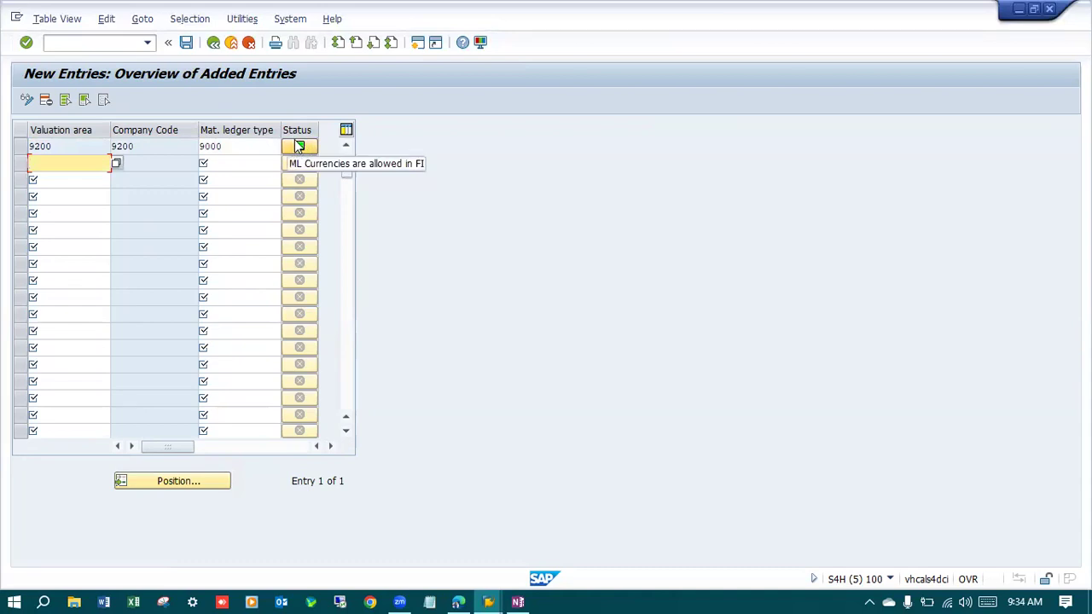
left_click(186, 42)
left_click(234, 272)
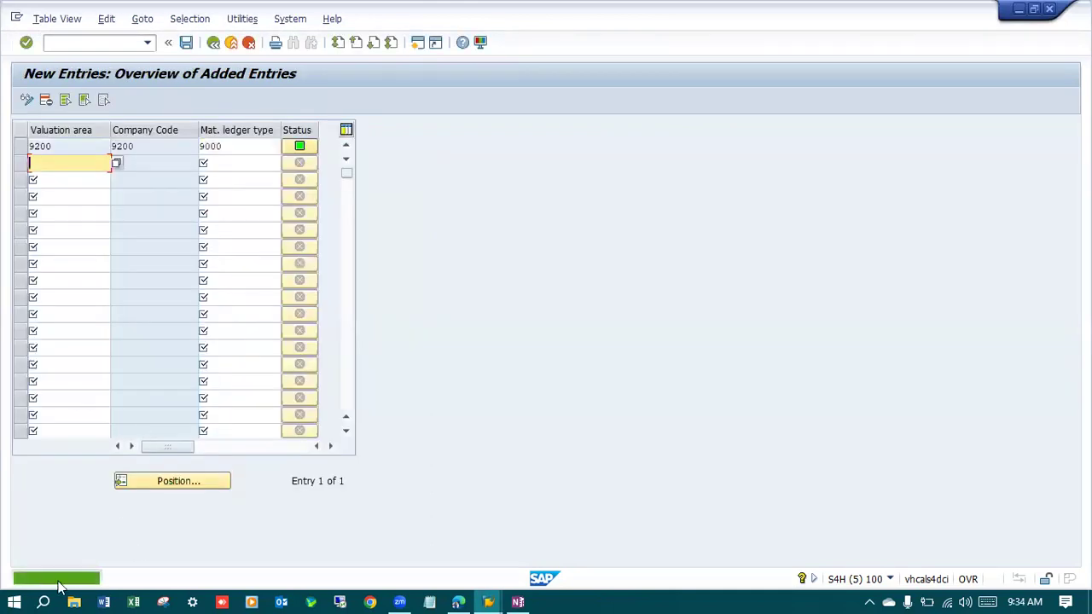
Switch to the goods receipt session, check the 561 document and try to post it, then close the message log.
left_click(472, 597)
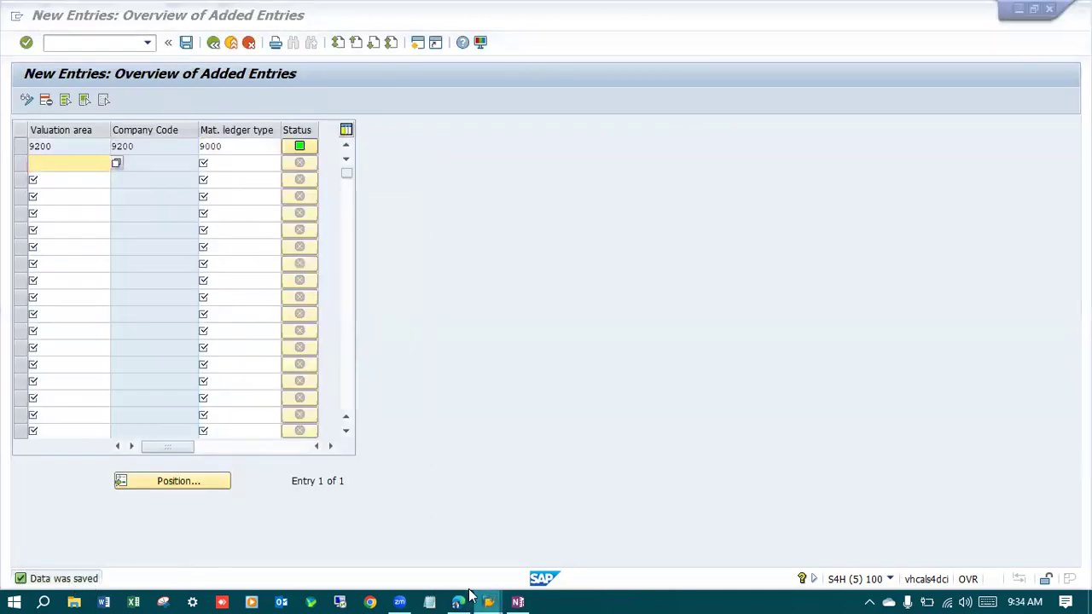
left_click(483, 548)
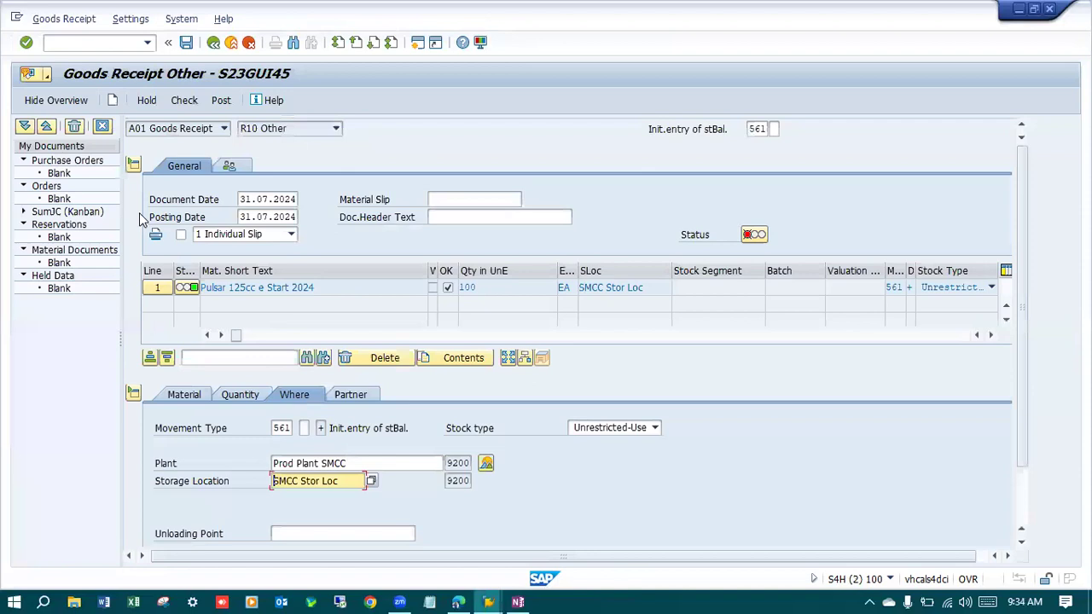
left_click(192, 100)
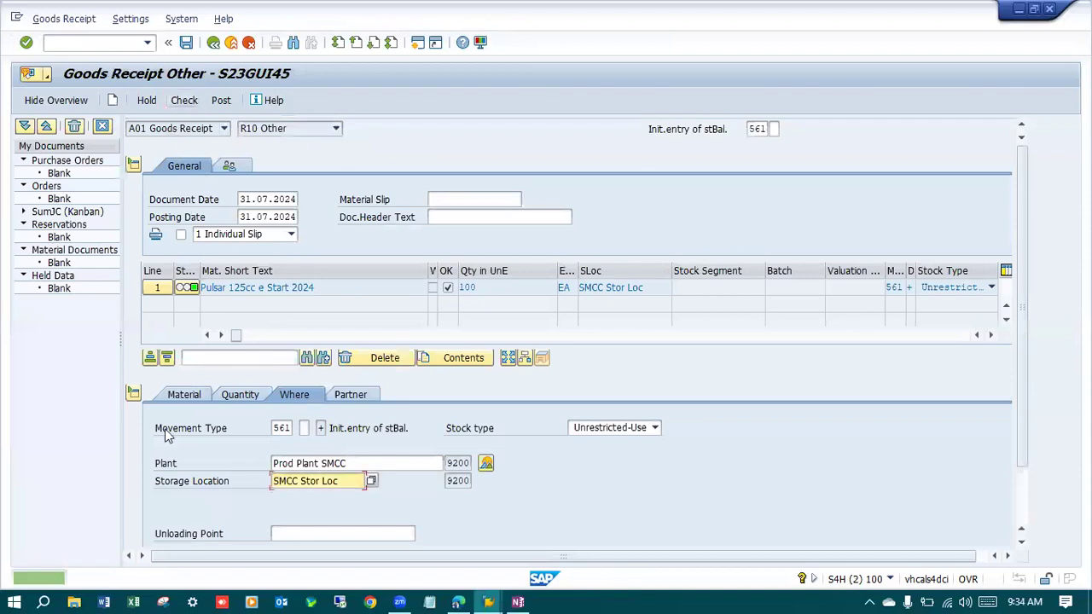
left_click(222, 100)
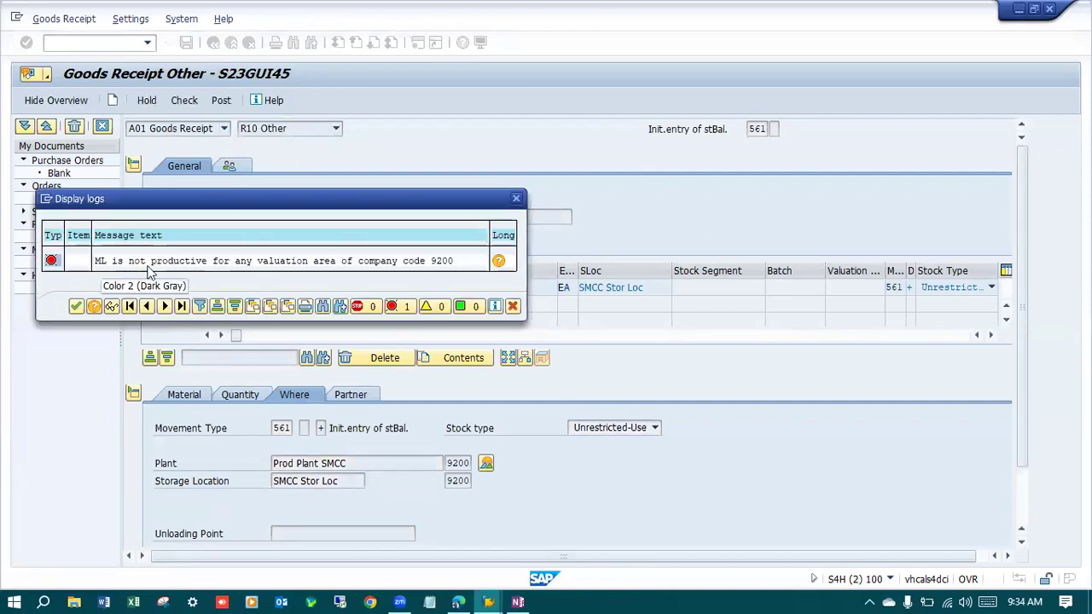
left_click(512, 308)
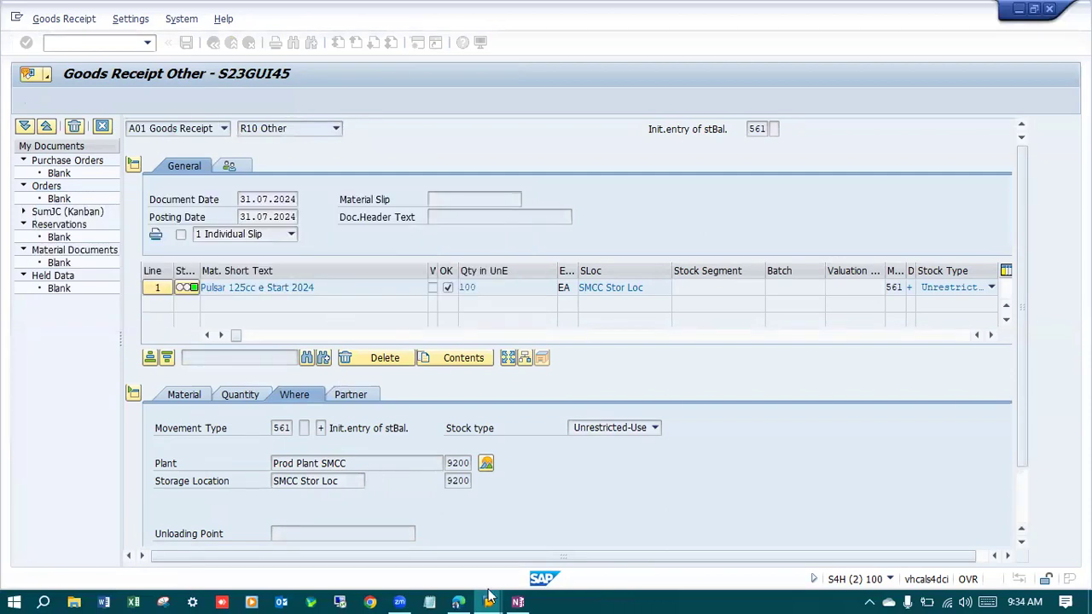
Return to the material ledger session and open transaction OMX2 to view the defined material ledger types.
mouse_move(488, 602)
left_click(813, 539)
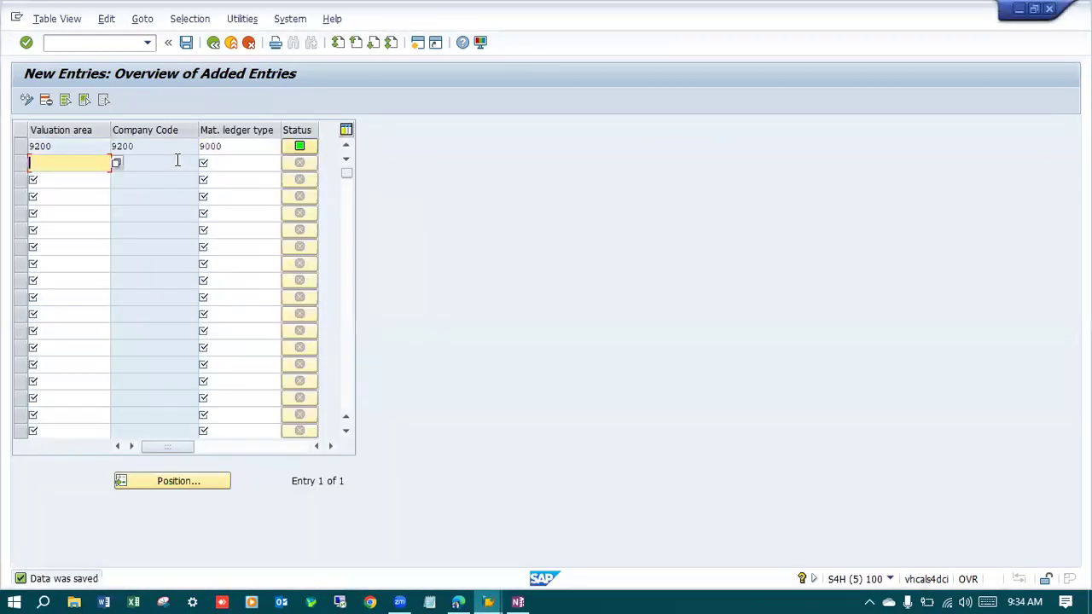
left_click(91, 43)
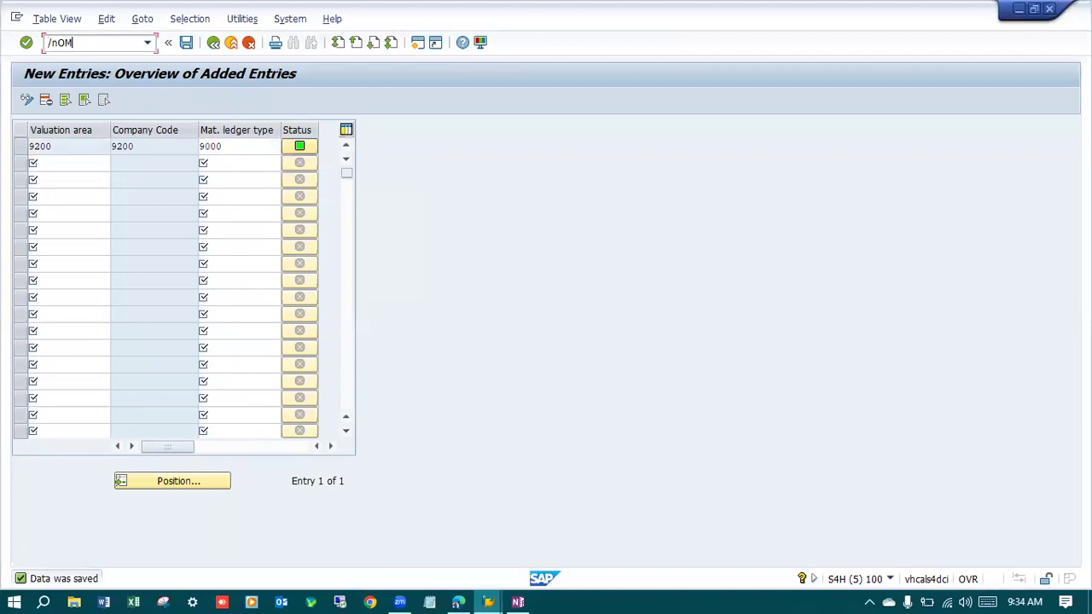
key("Return")
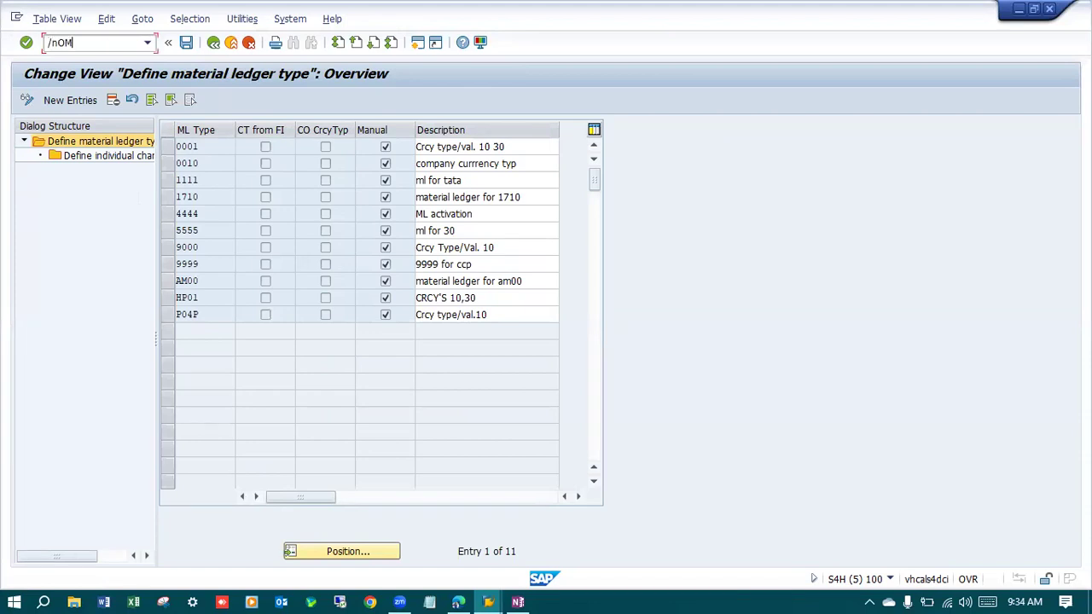
Open transaction OMX1 and locate valuation area 9200 in the material ledger activation list, selecting its row.
key("Return")
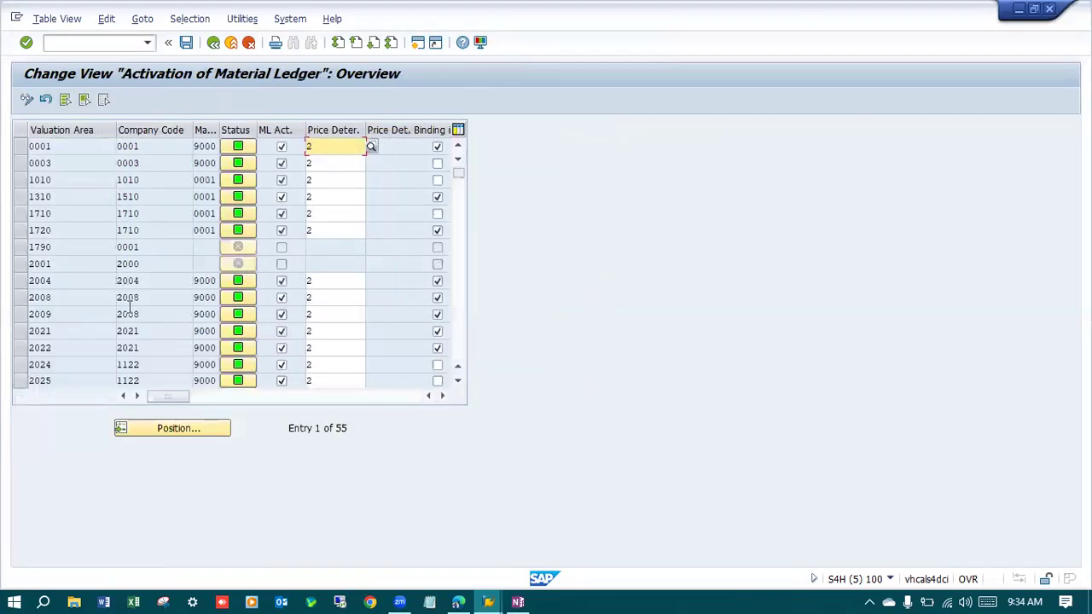
left_click(213, 432)
type("9200")
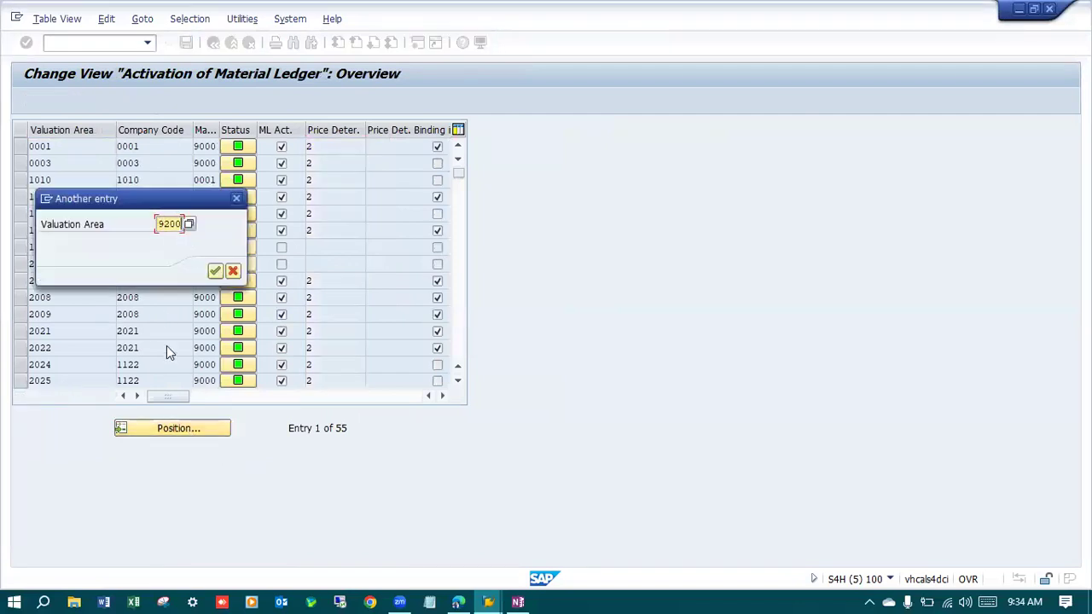
key("Return")
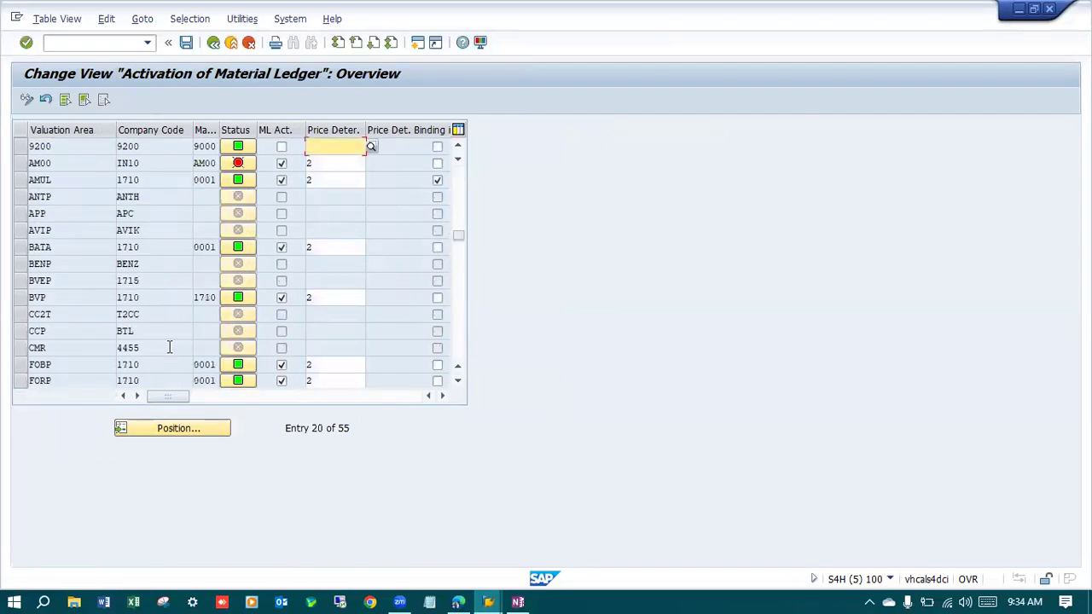
left_click(19, 146)
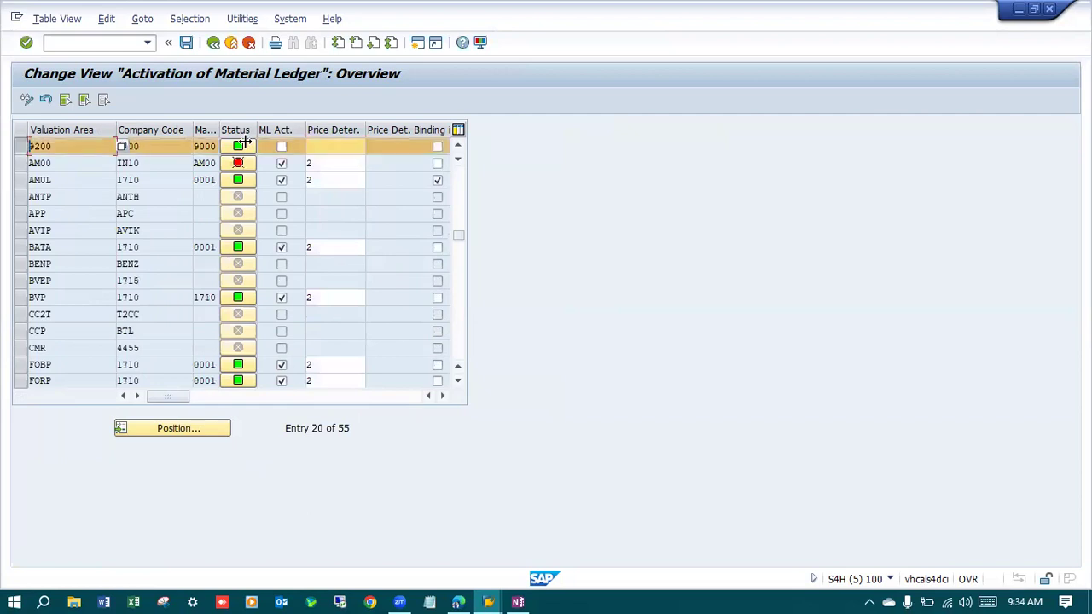
mouse_move(243, 146)
Open transaction CKMSTART, try to run it for plant 9200 with Test Run deselected, and read the resulting message's long text.
left_click(105, 43)
type("/nCKMSTART")
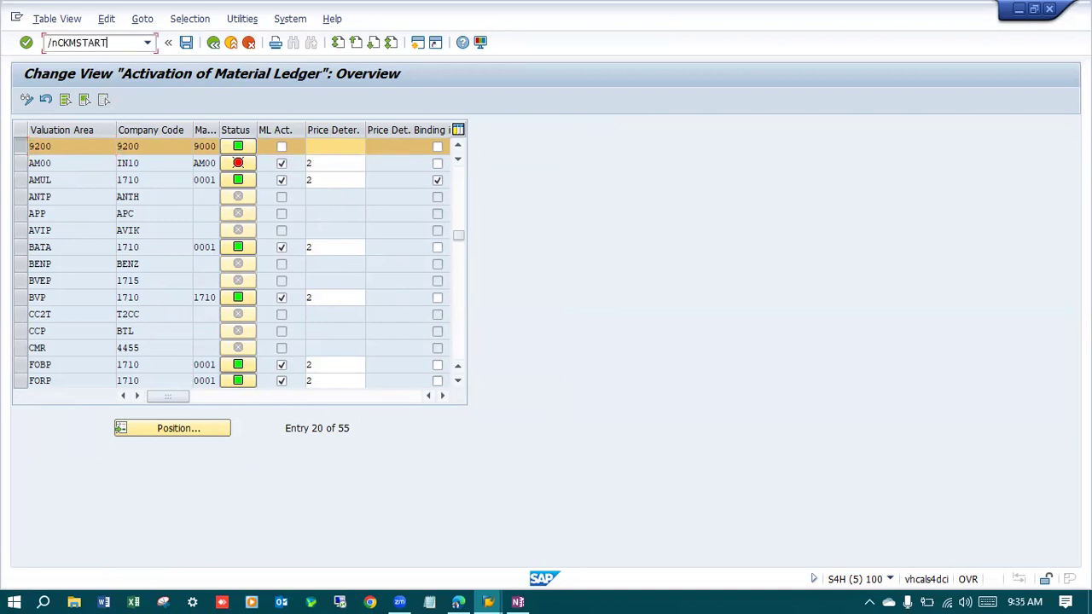
key("Return")
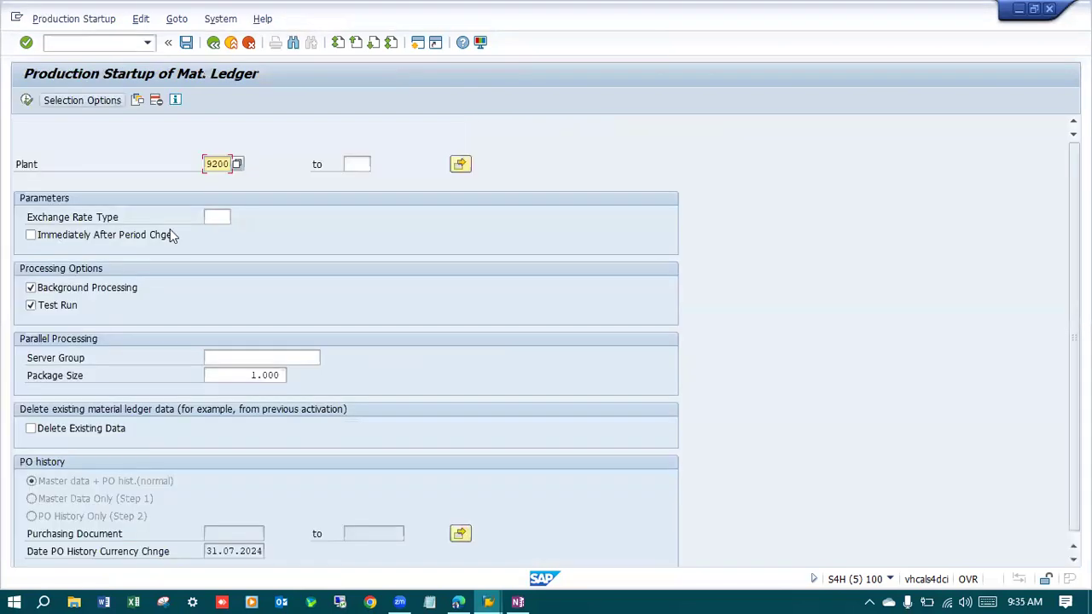
left_click(58, 305)
left_click(68, 293)
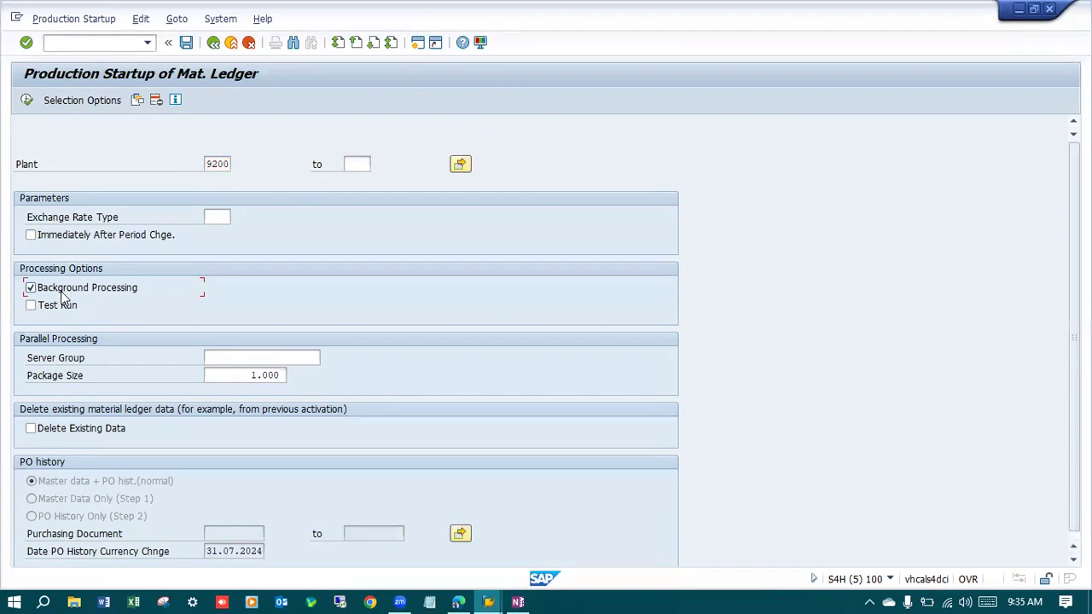
left_click(26, 101)
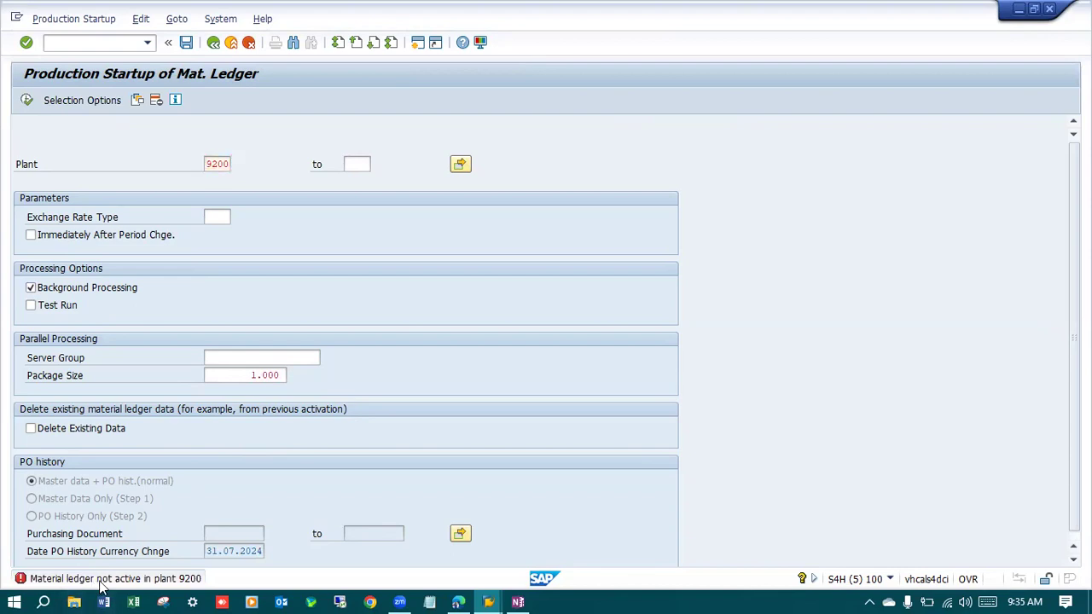
double_click(102, 578)
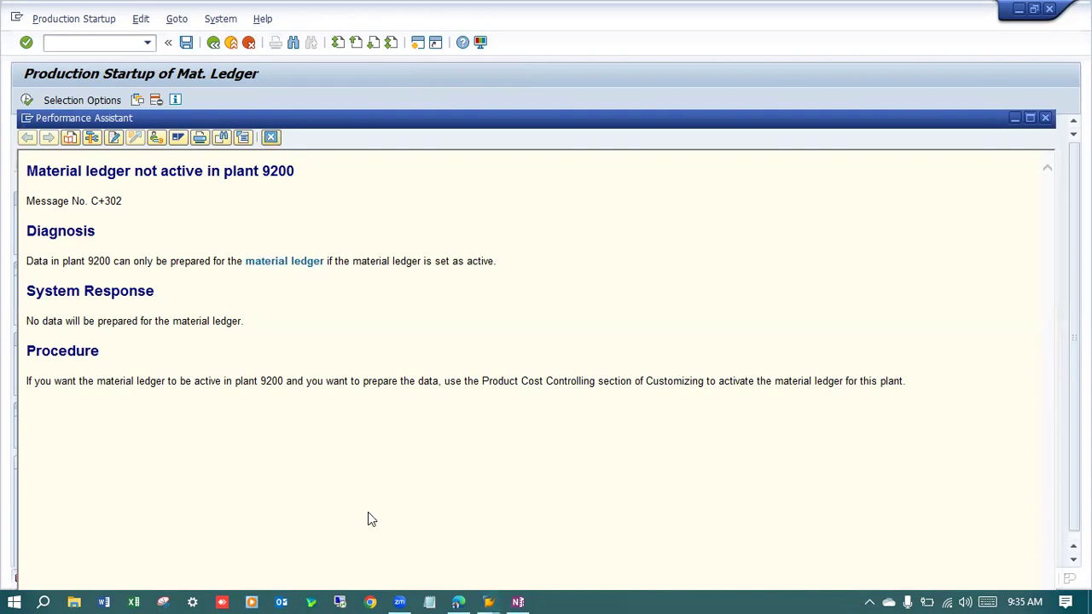
Open transaction OMX3 in a new session to view the ledger type assignments, and continue to OMX2 in that session.
mouse_move(488, 602)
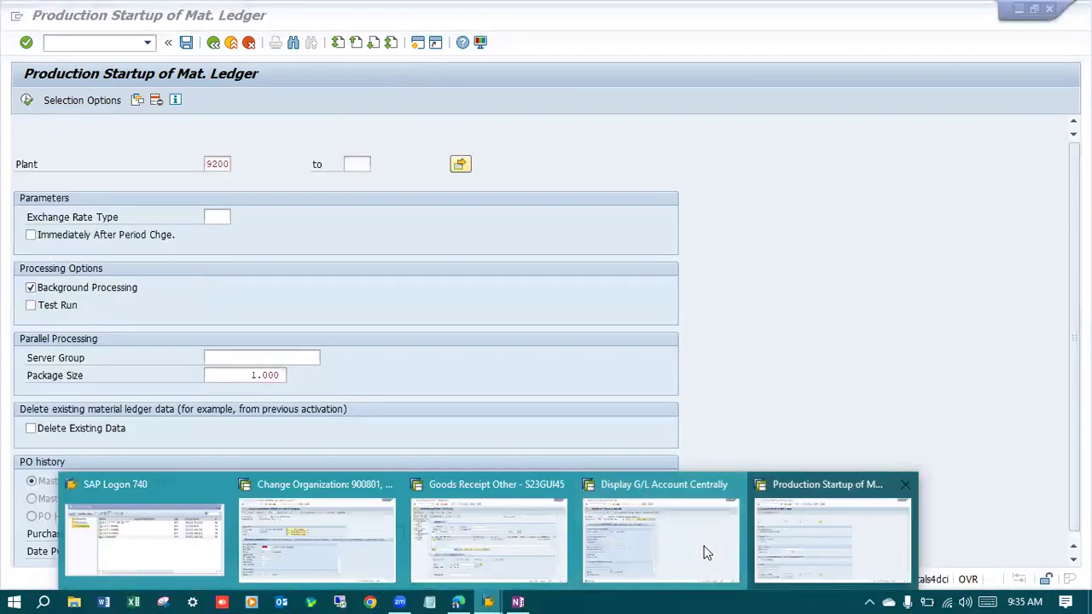
left_click(823, 538)
left_click(118, 45)
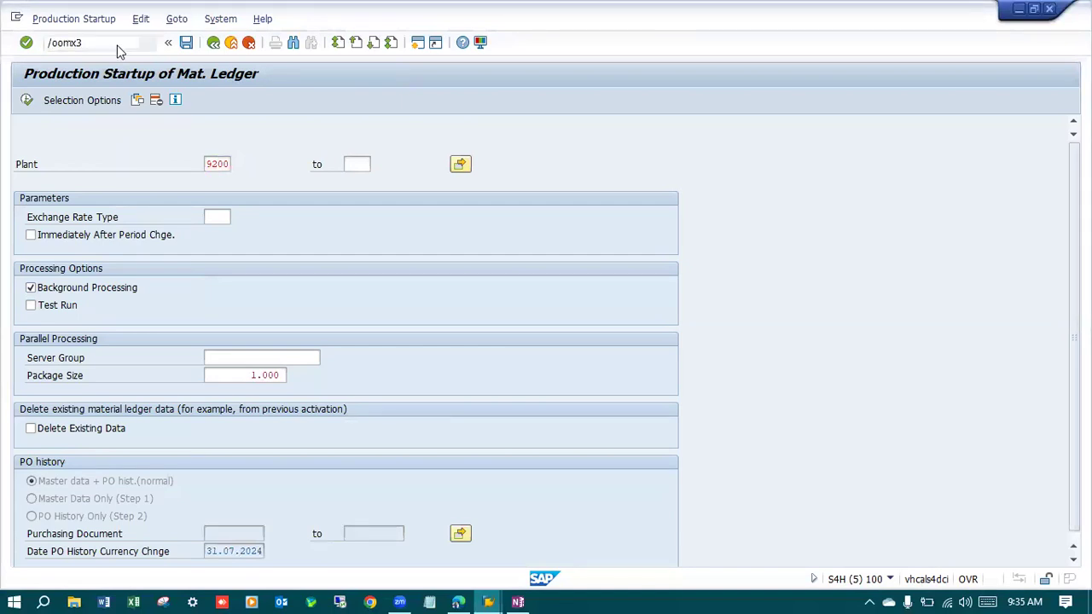
key("Return")
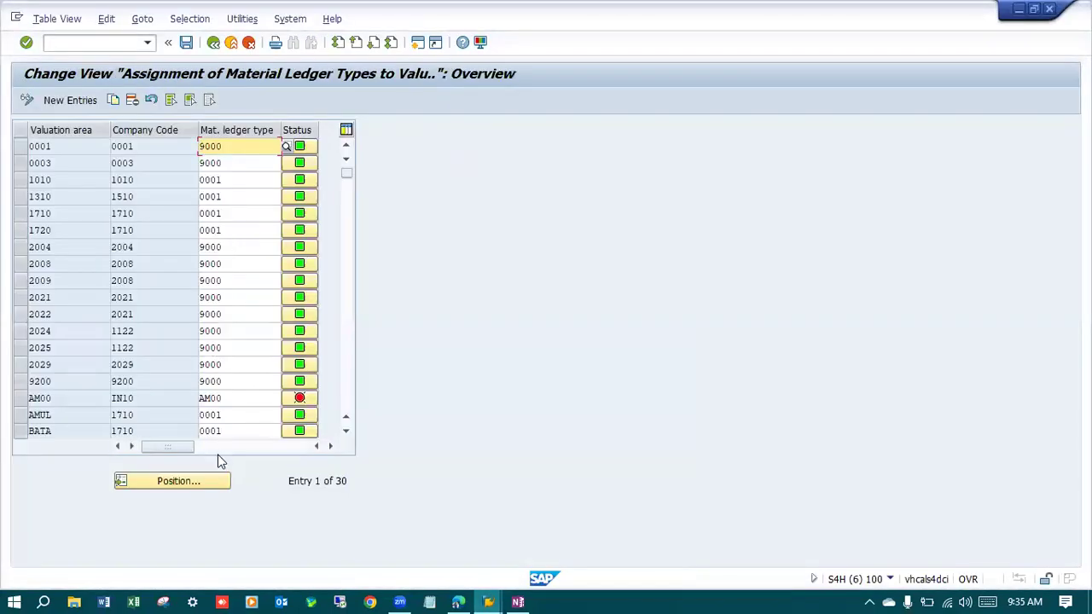
left_click(119, 43)
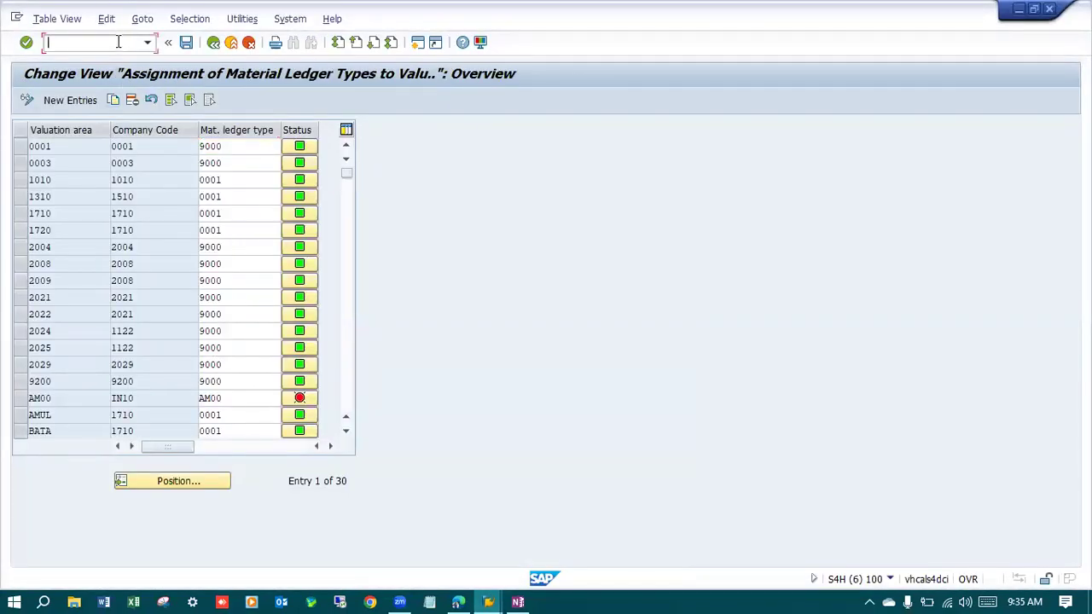
type("/nomx2")
key("Return")
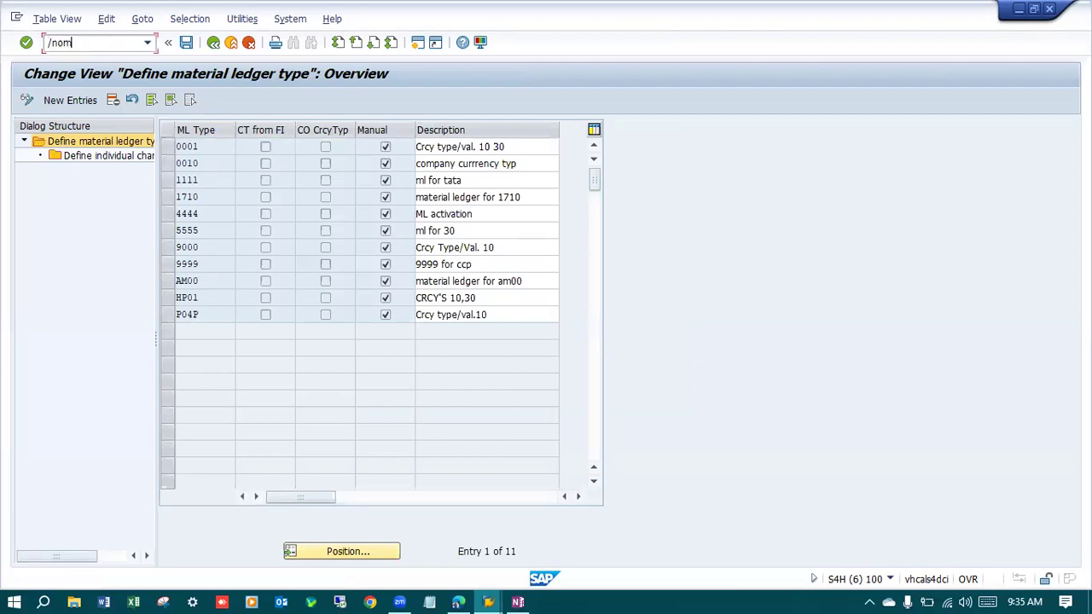
Open transaction OMX1 and position the material ledger activation list on valuation area 9200.
type("/nomx1")
key("Return")
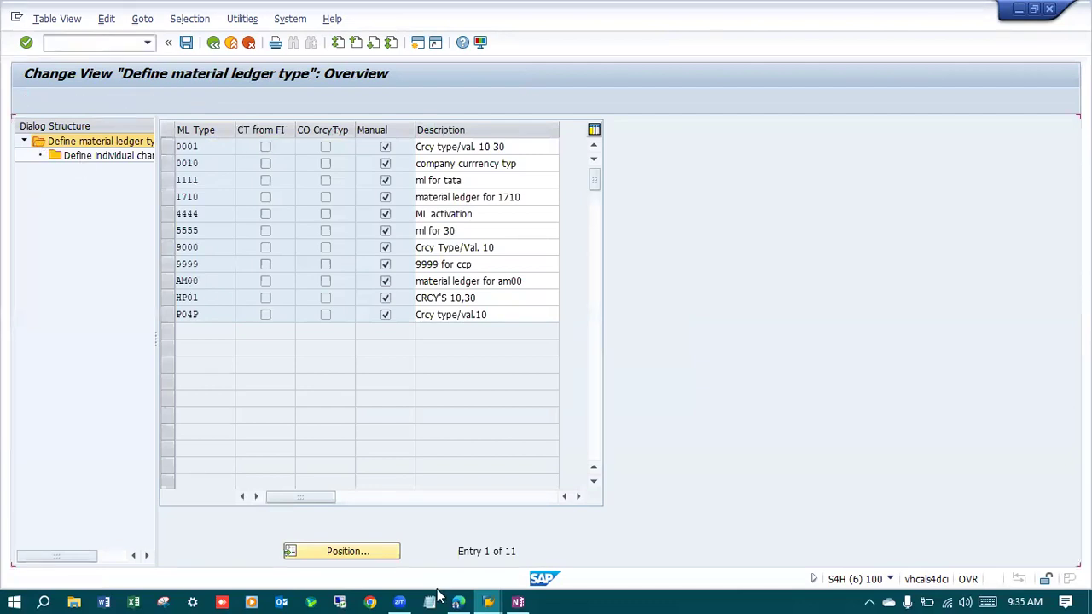
left_click(177, 426)
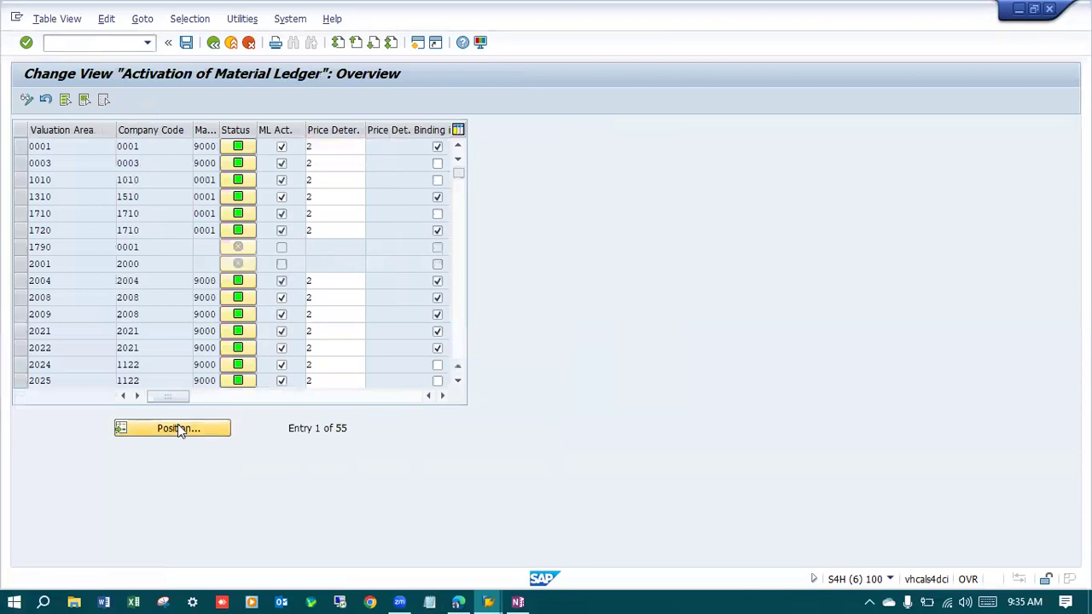
key("Return")
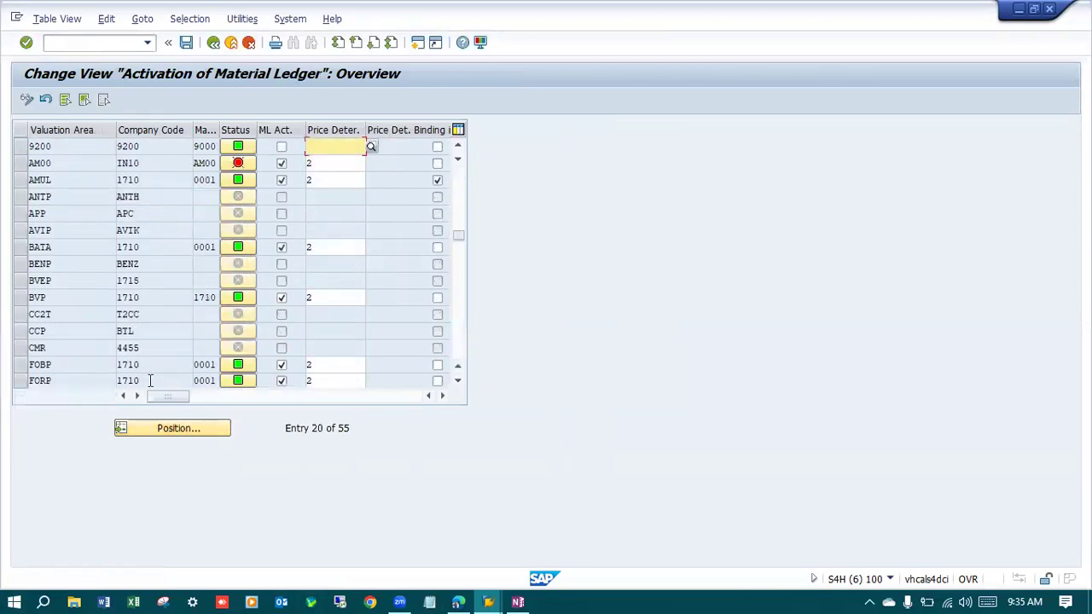
Mark the material ledger as active for valuation area 9200.
left_click(19, 146)
left_click(282, 147)
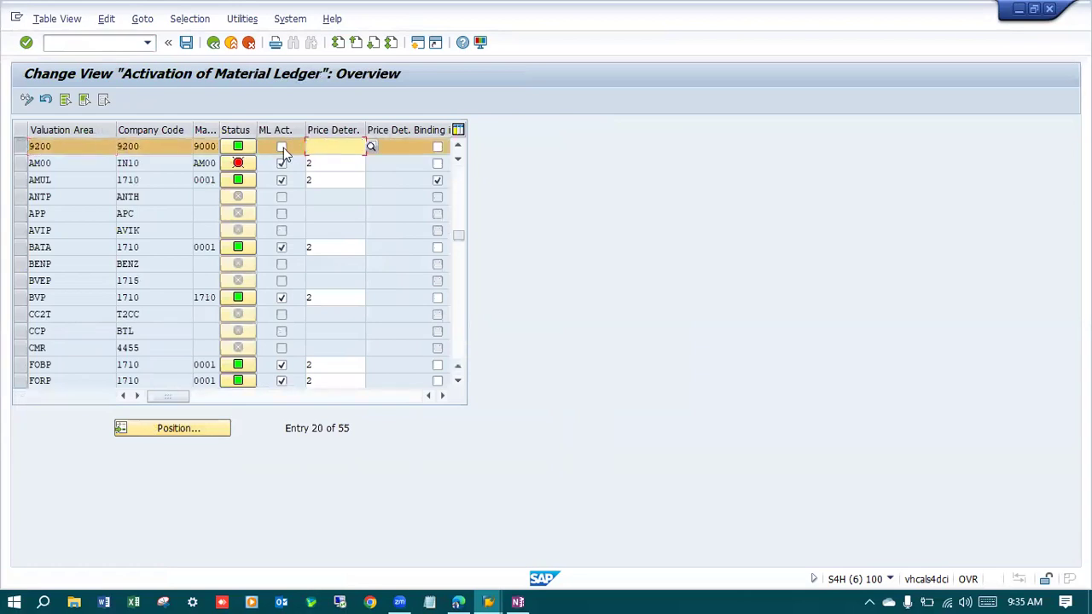
left_click(347, 143)
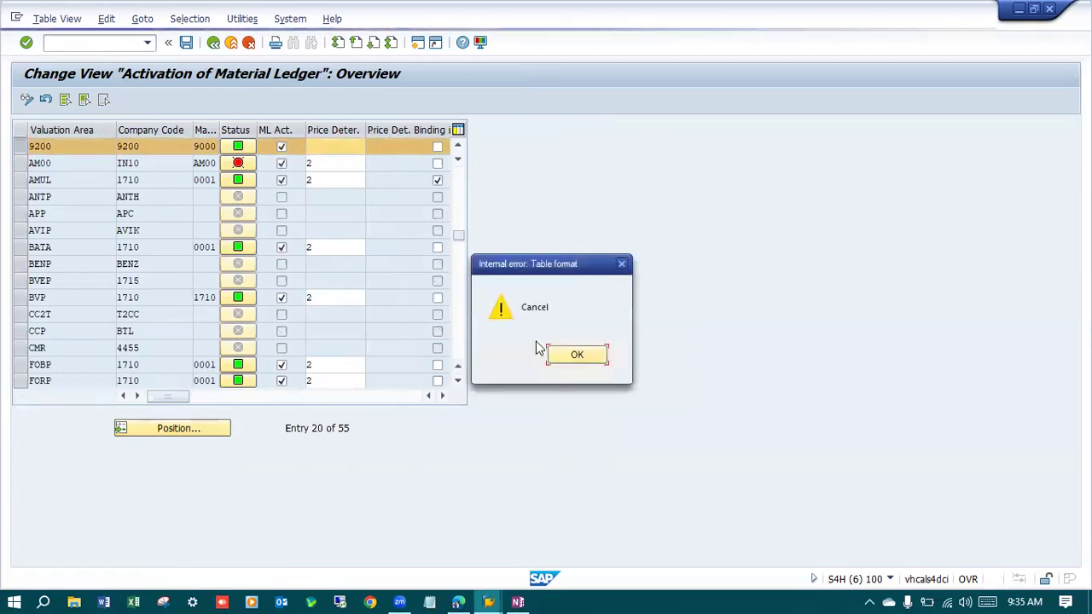
left_click(578, 356)
Set price determination to 2 for valuation area 9200, save, and close the information and customizing request dialogs.
left_click(337, 145)
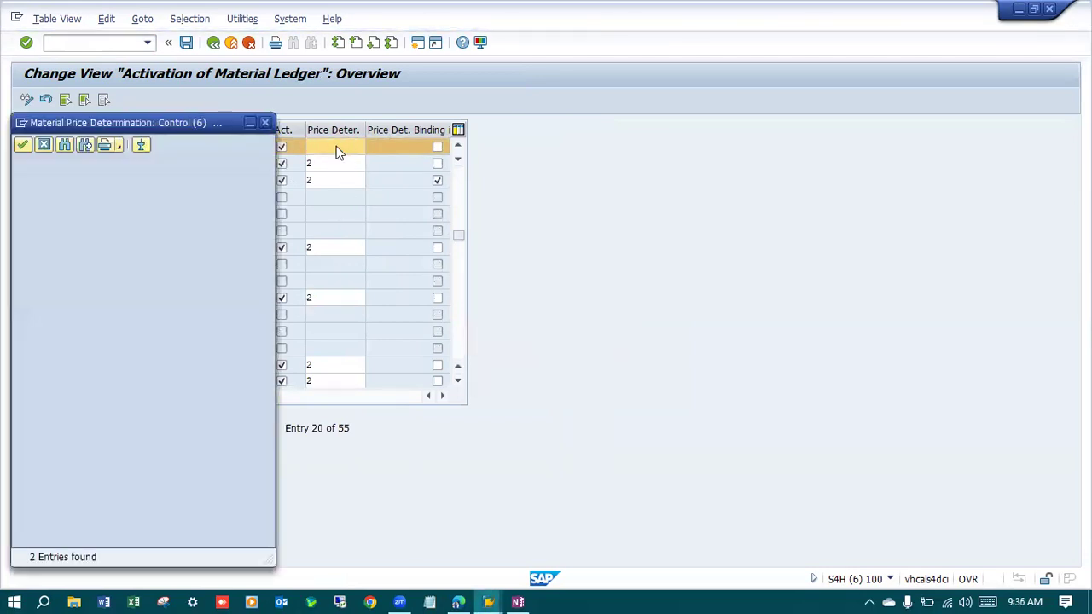
left_click(264, 122)
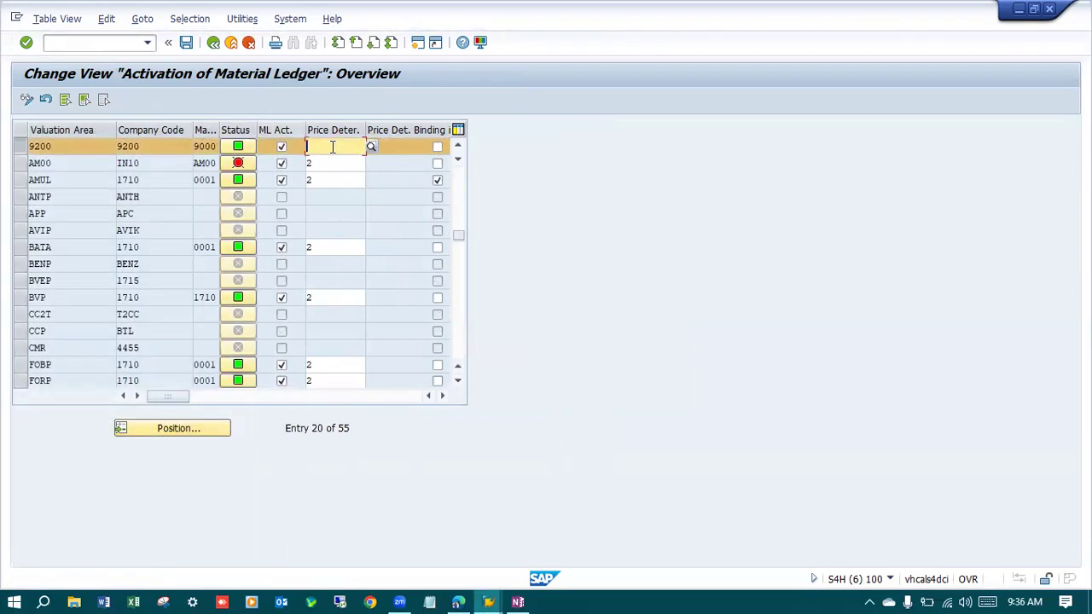
type("2")
left_click(184, 44)
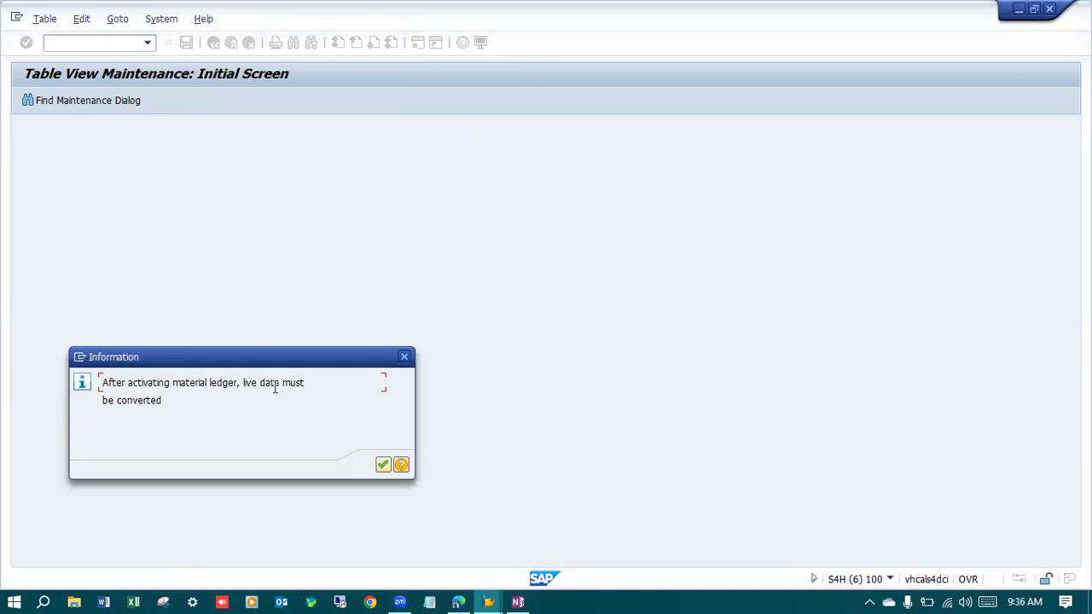
left_click(383, 465)
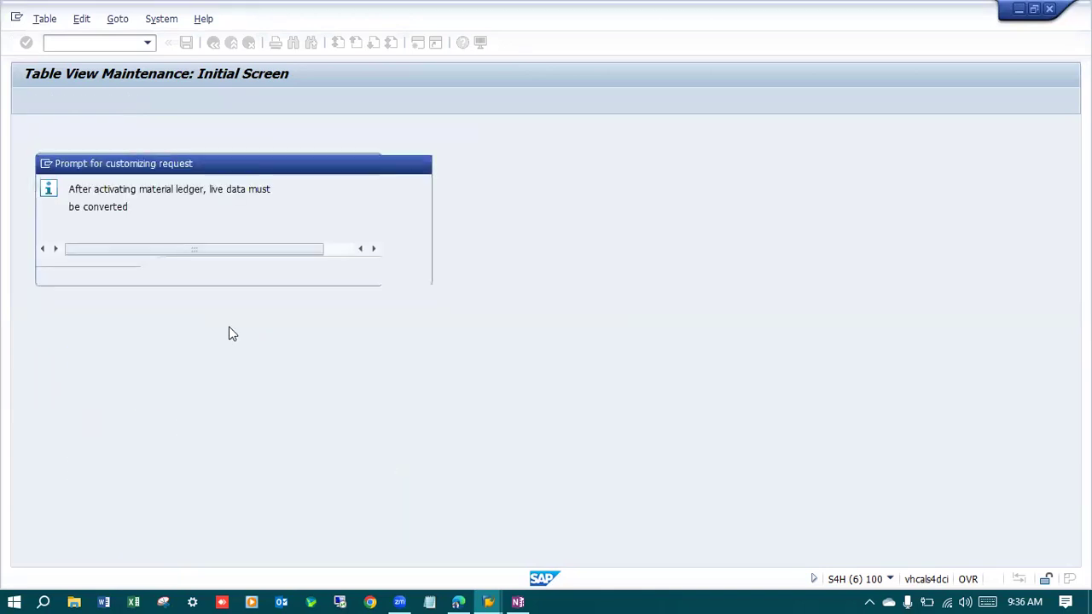
left_click(235, 271)
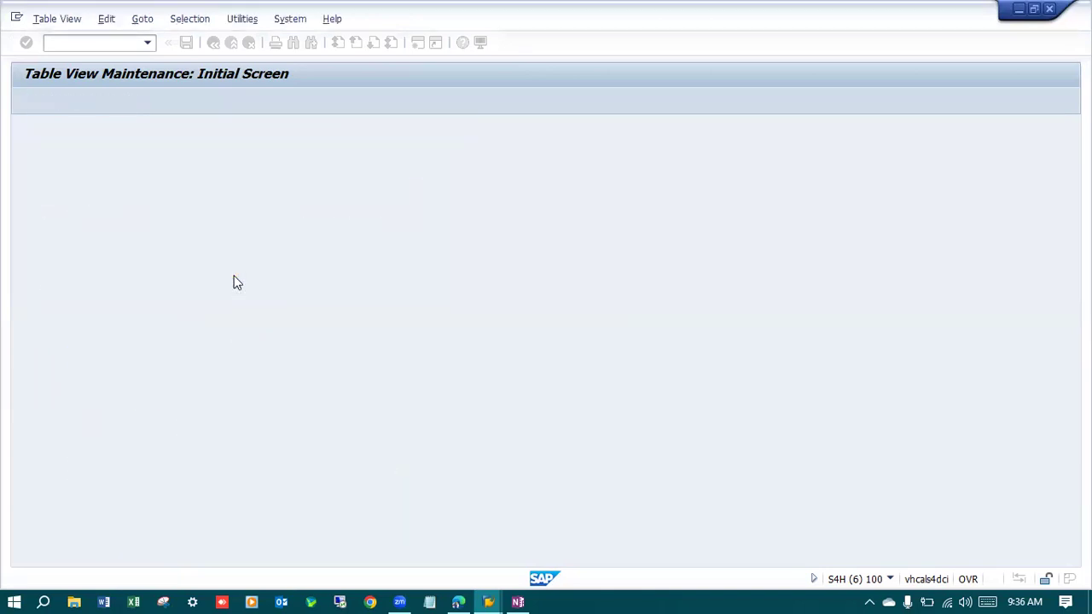
Switch to the Production Startup of Mat. Ledger session and restart transaction CKMSTART for plant 9200.
left_click(488, 602)
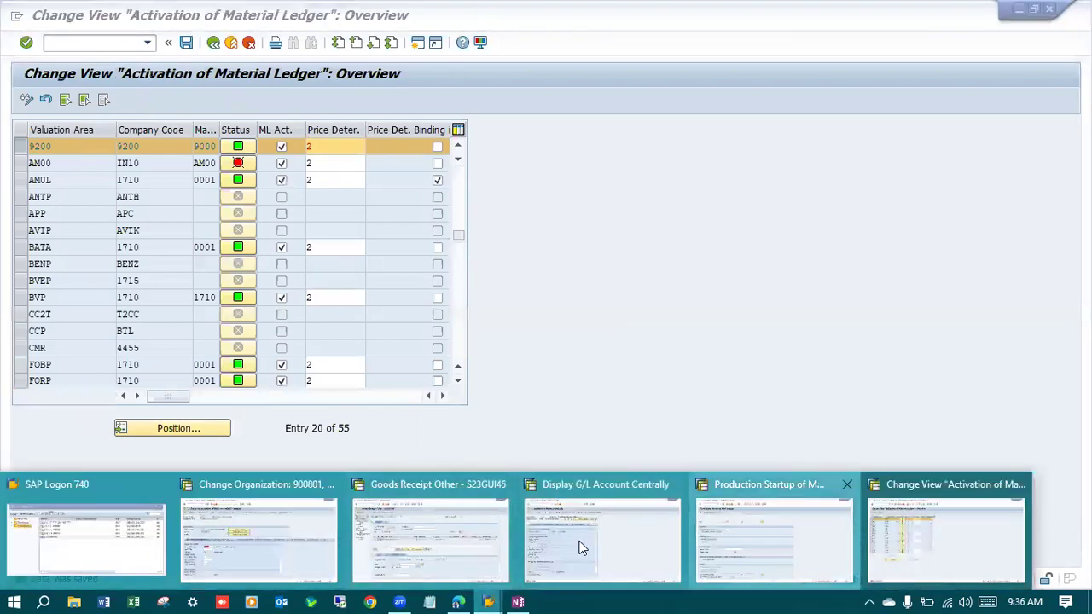
left_click(774, 542)
left_click(76, 45)
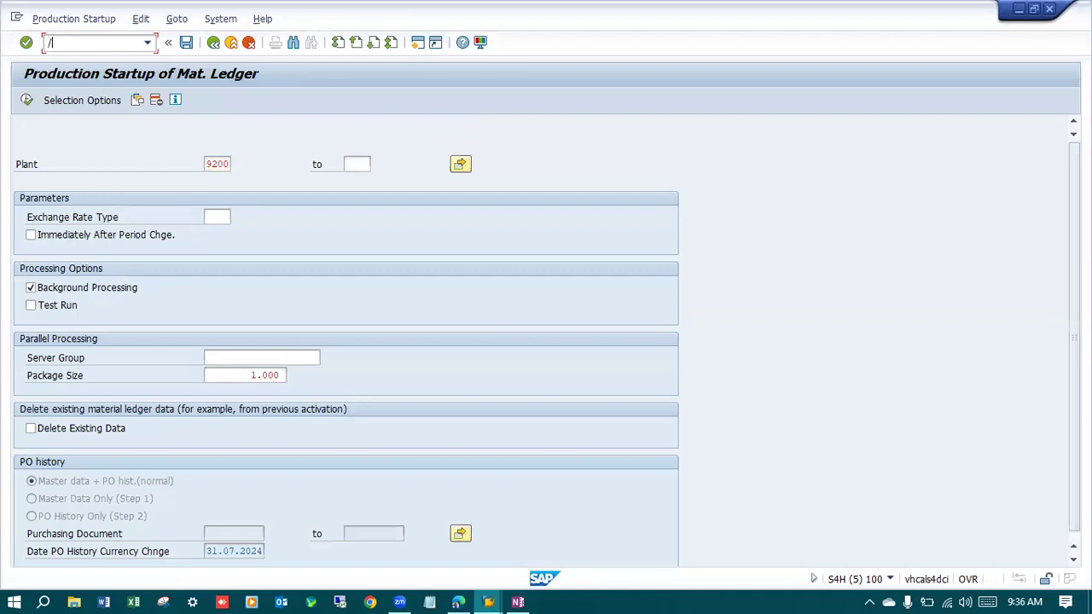
type("/nCKMSTART")
key("Return")
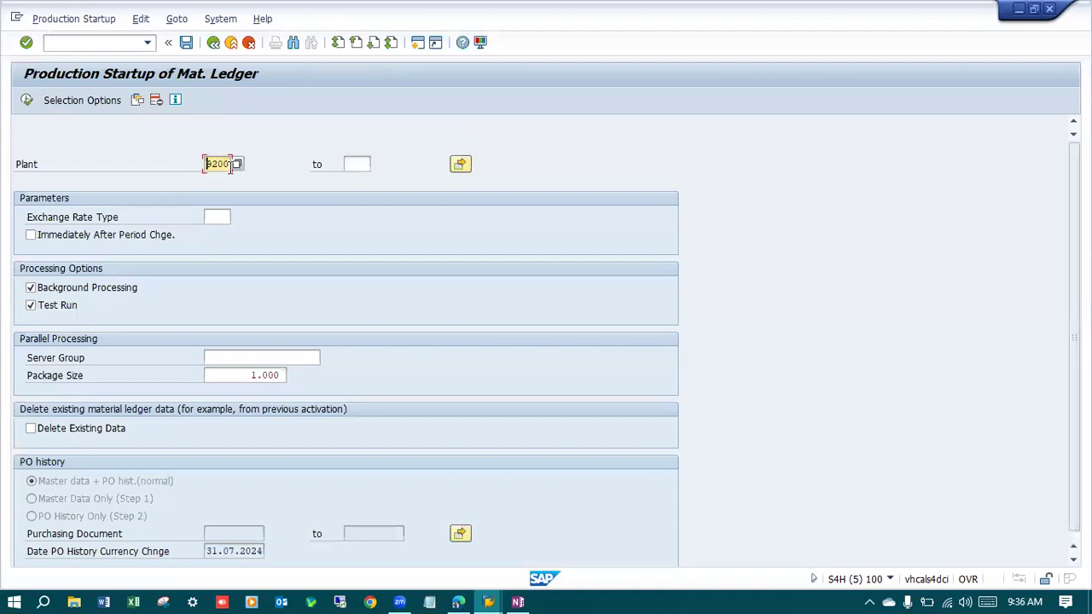
Turn off the test run and execute the production startup for plant 9200 as an immediate background job with output device LP01.
left_click(66, 307)
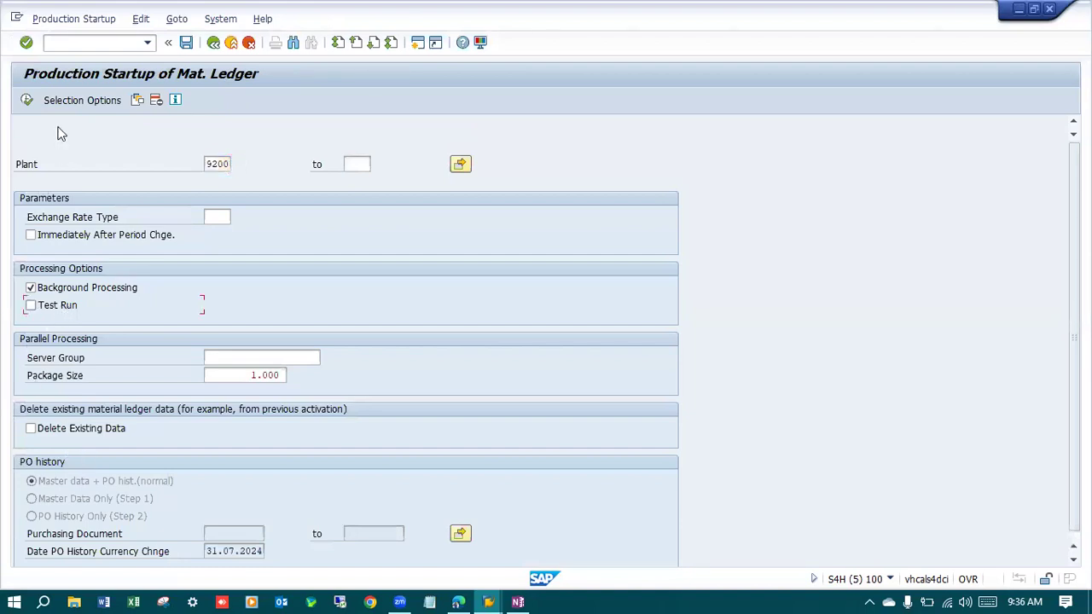
left_click(27, 101)
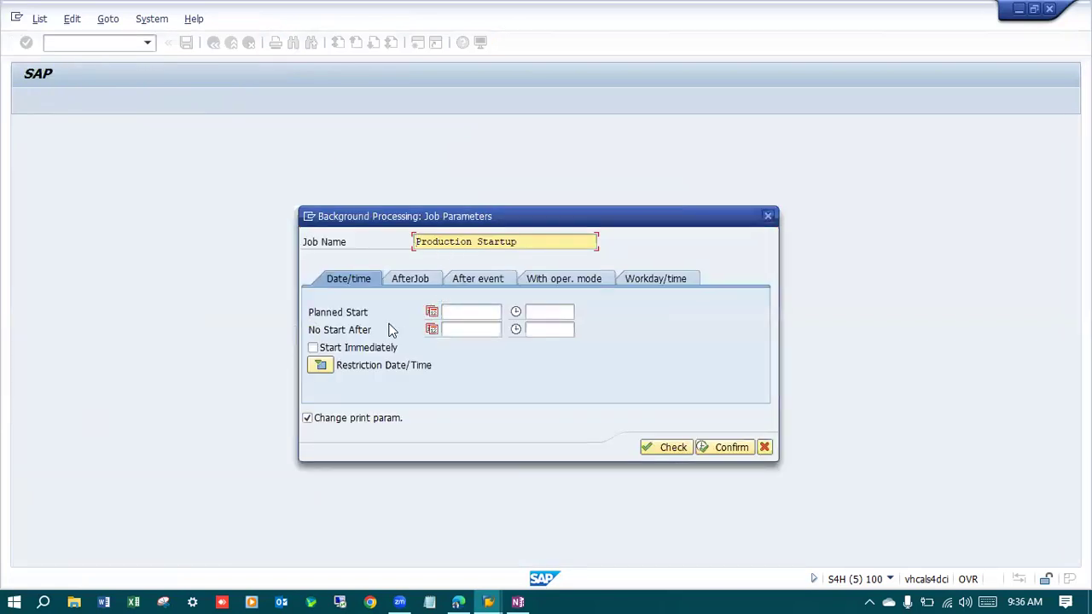
left_click(313, 348)
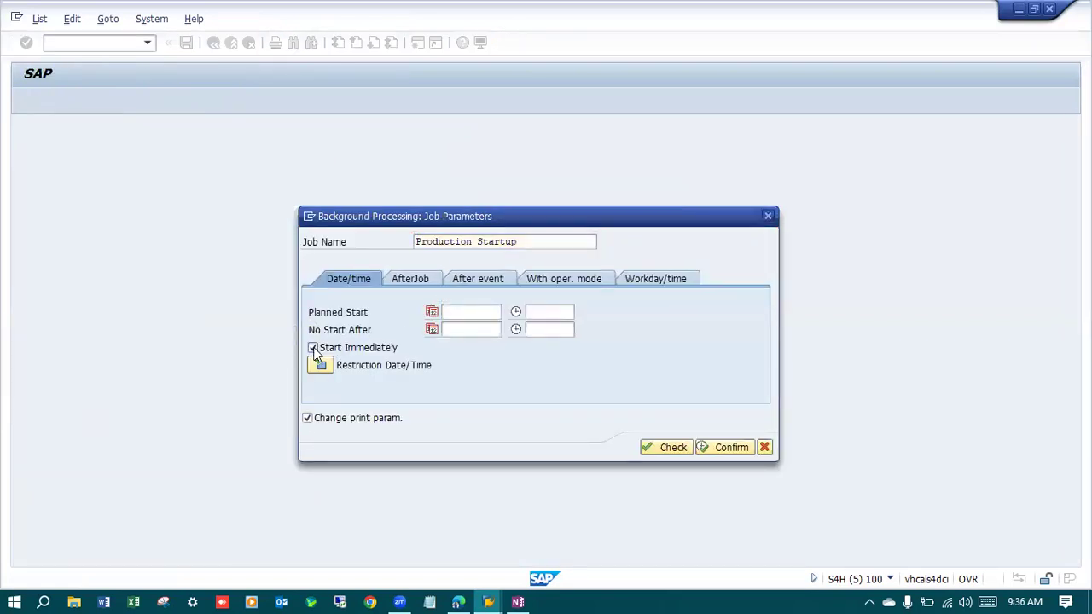
left_click(721, 449)
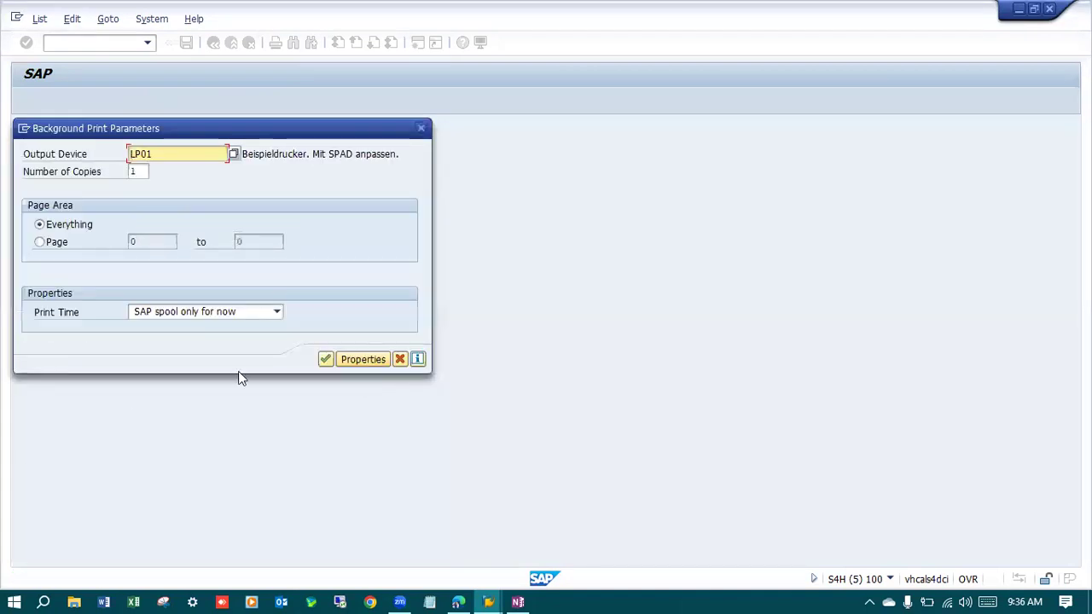
left_click(325, 359)
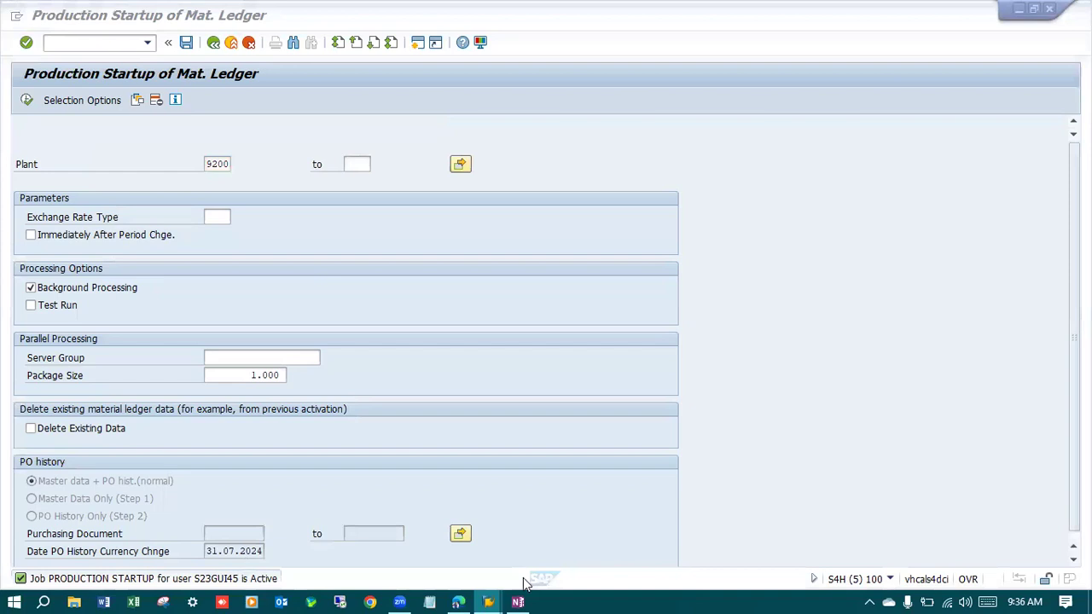
Switch to the Activation of Material Ledger session and open transaction OBY6 for the company code global data.
left_click(99, 43)
left_click(488, 602)
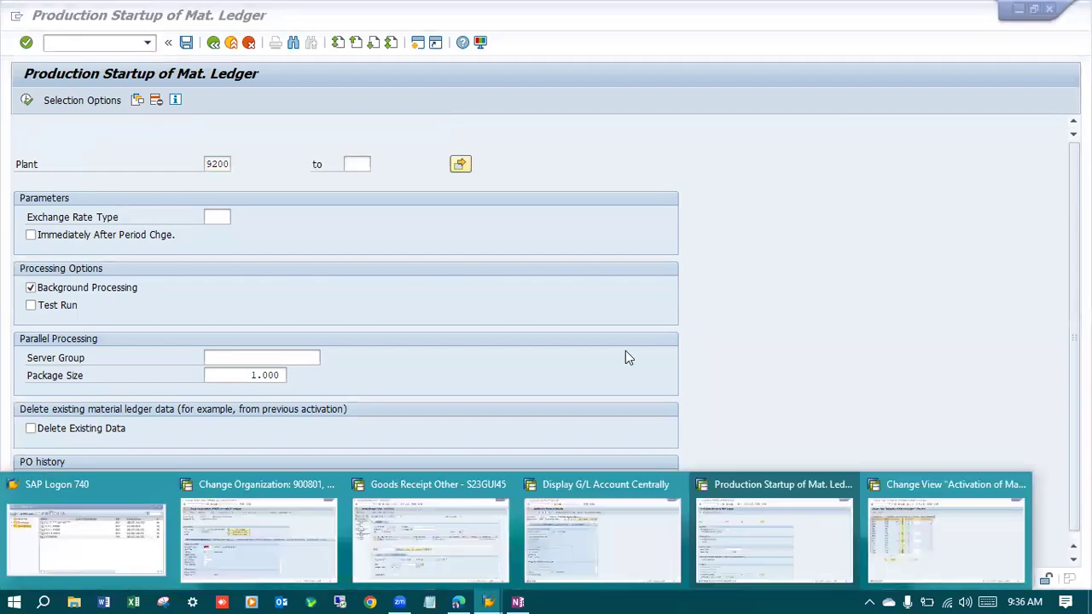
left_click(919, 541)
left_click(107, 42)
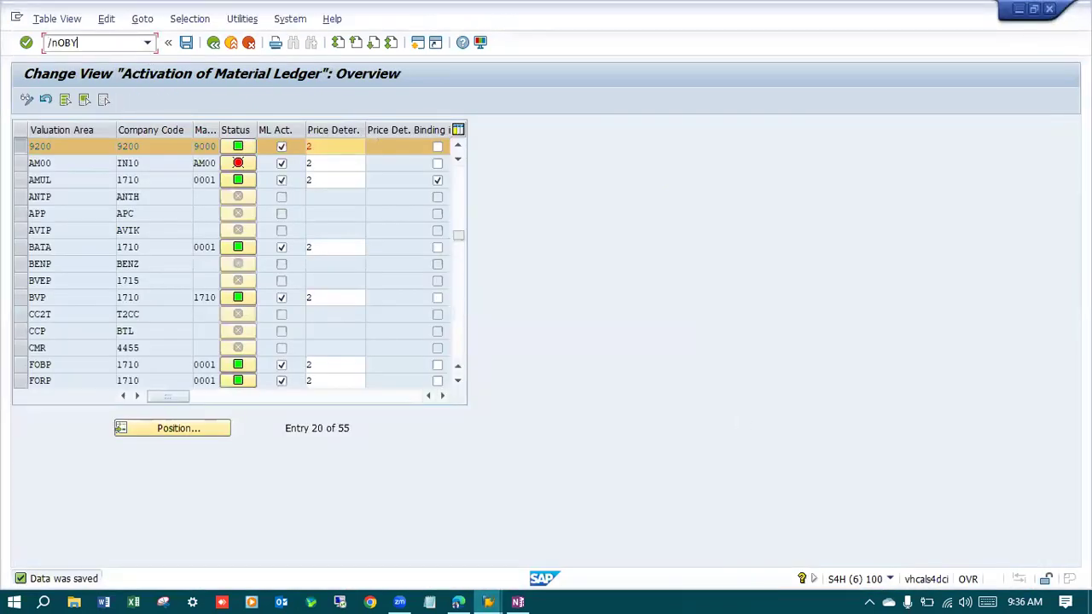
key("Return")
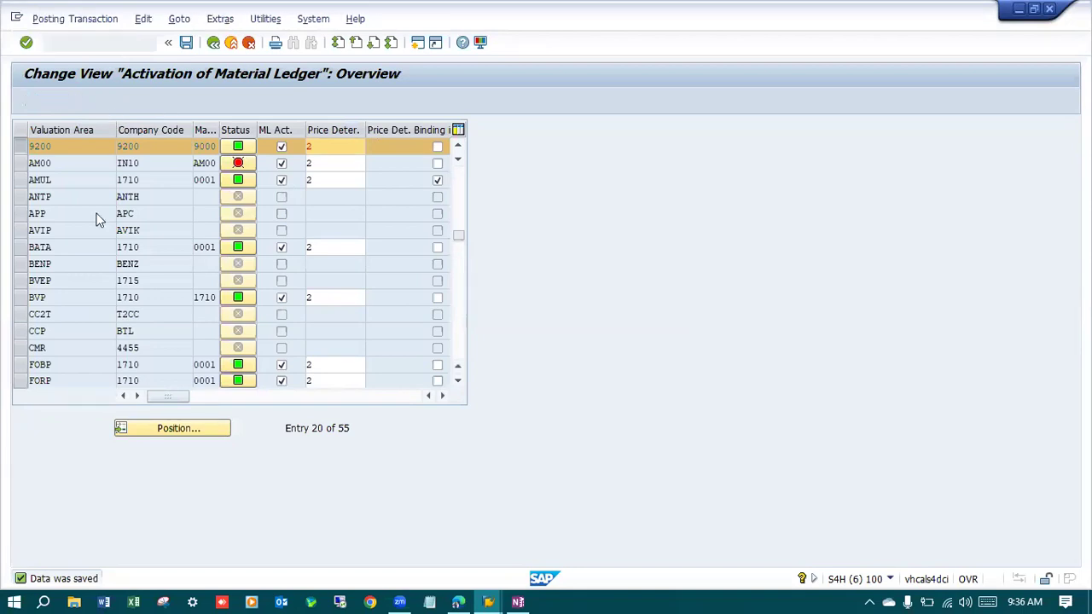
left_click(93, 42)
type("/nOBY6")
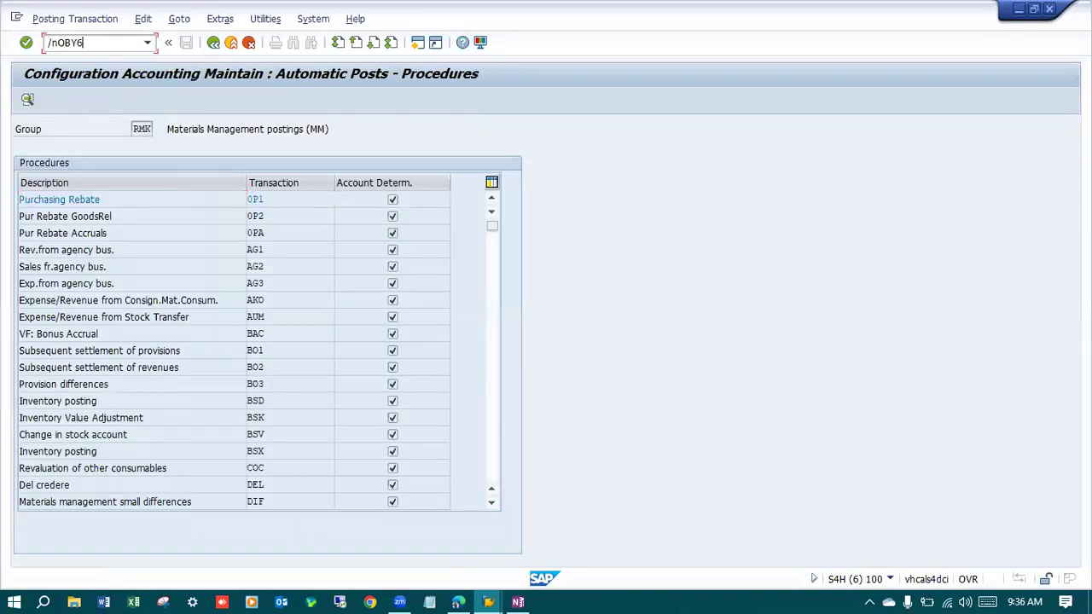
key("Return")
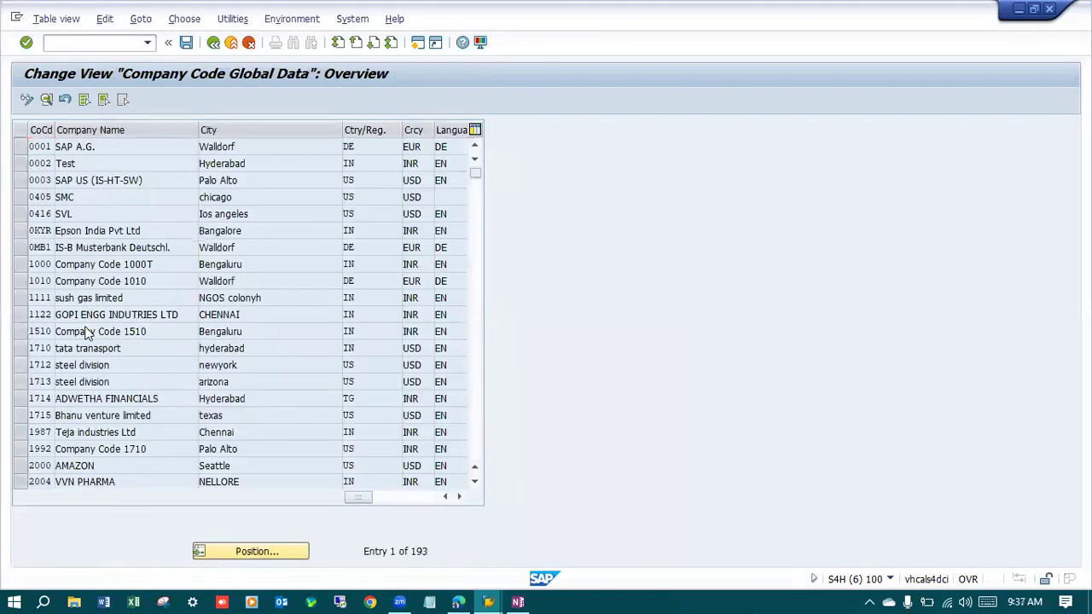
Open the global data details of company code 9200, mark the company code as productive, and save with the proposed customizing request.
scroll(86, 333, "down", 6)
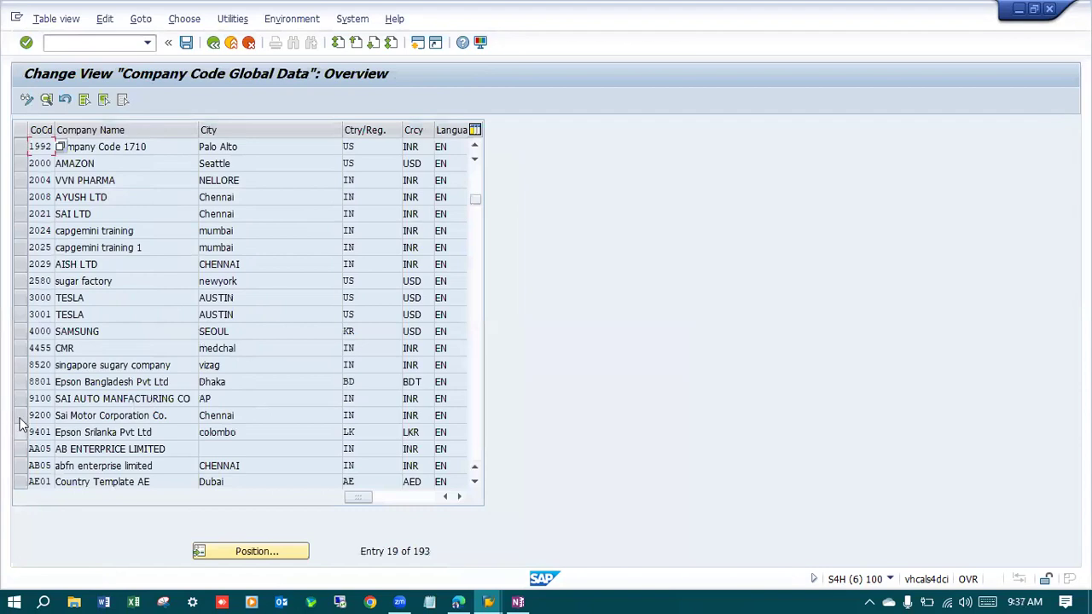
left_click(20, 416)
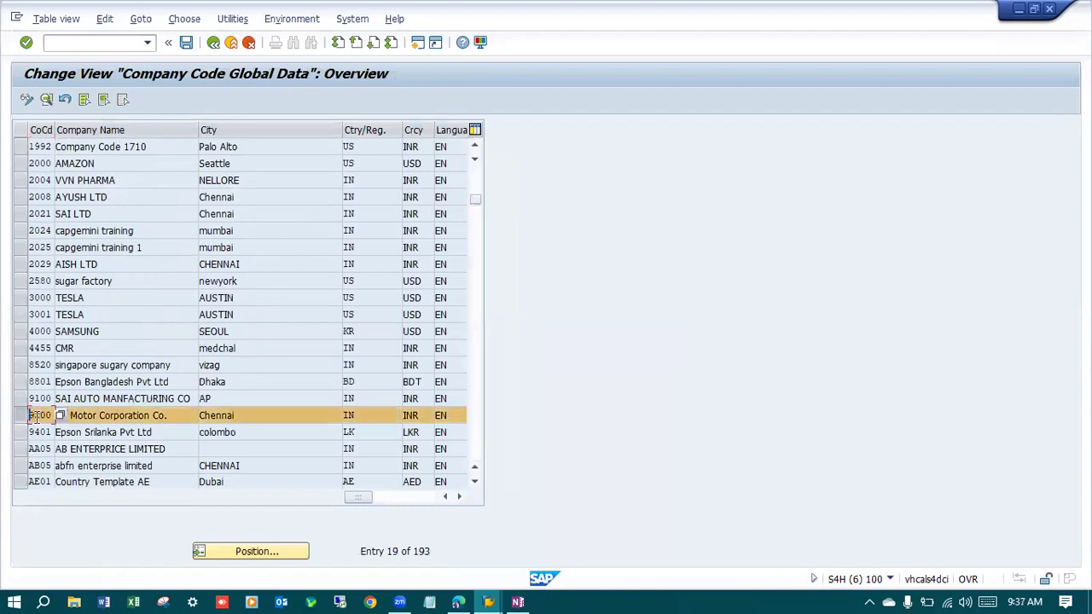
left_click(48, 100)
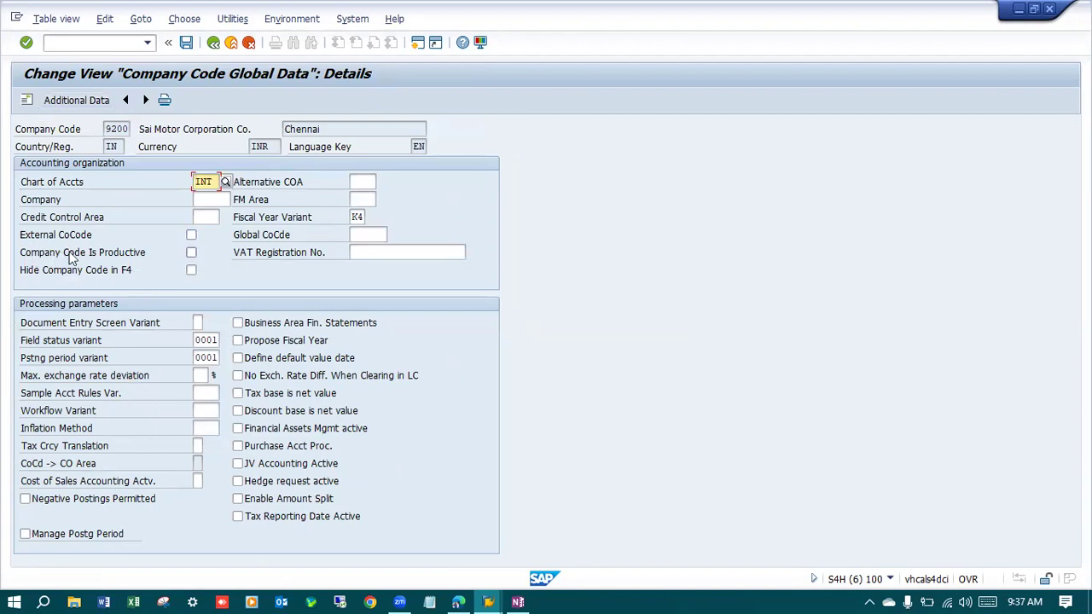
left_click(191, 254)
left_click(191, 253)
left_click(187, 43)
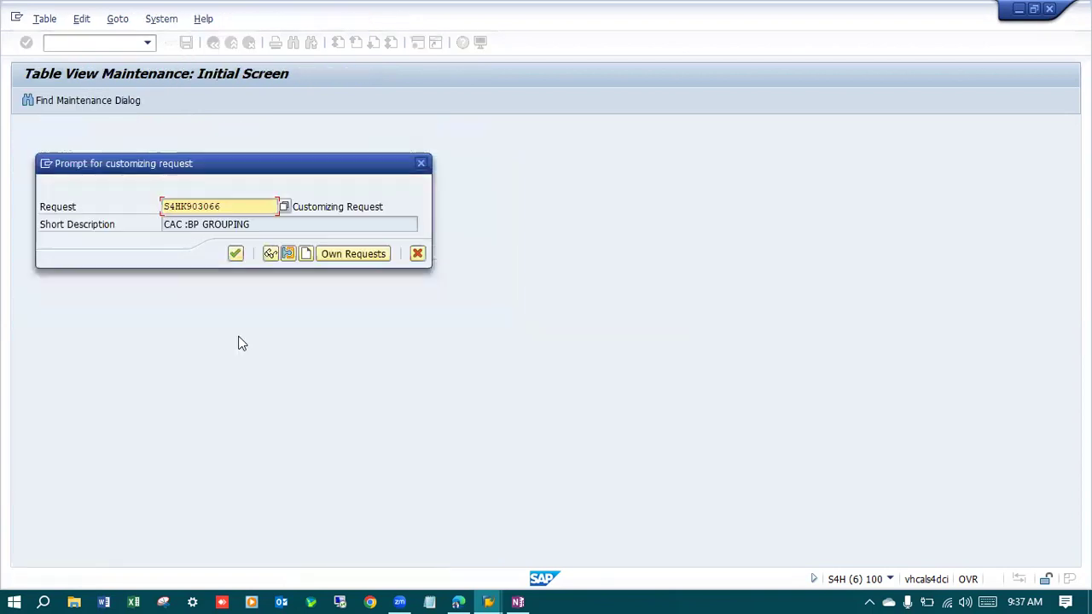
key("Return")
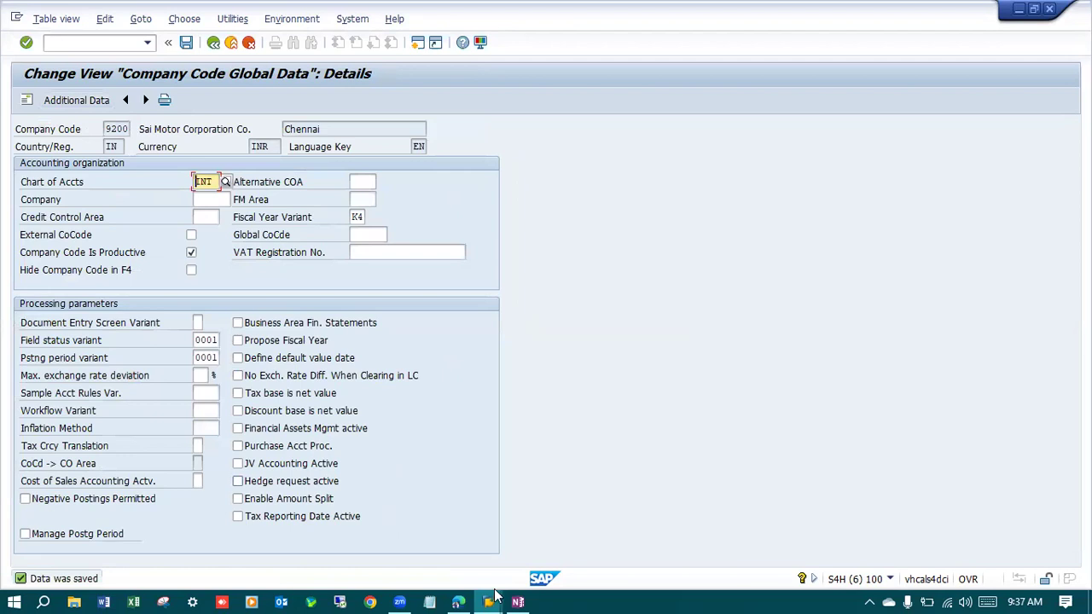
Switch to the Goods Receipt Other session, try to check and post the 561 receipt, and close the log.
mouse_move(493, 600)
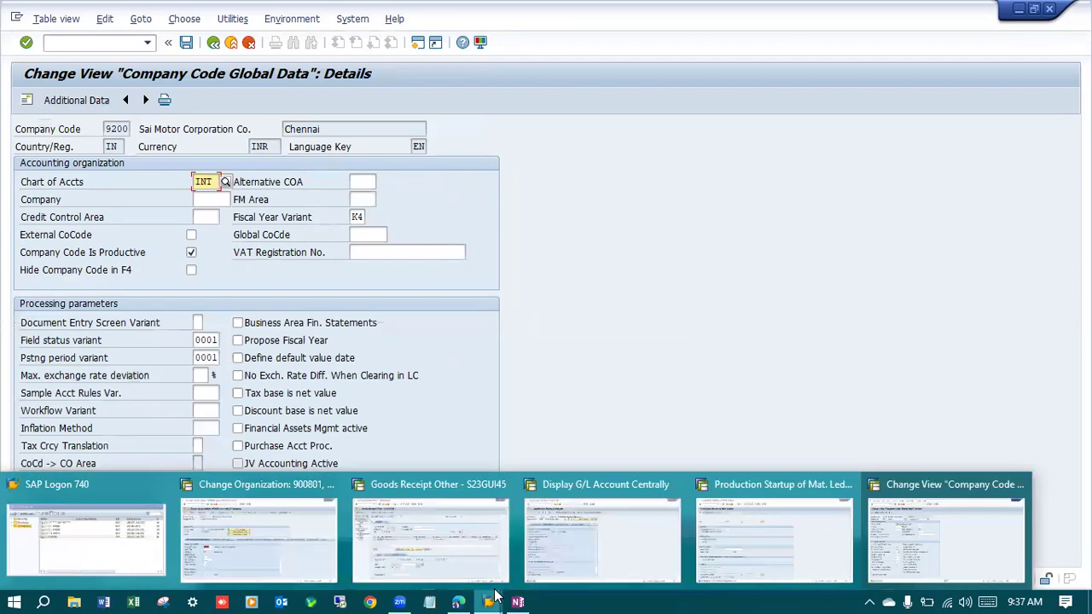
left_click(441, 520)
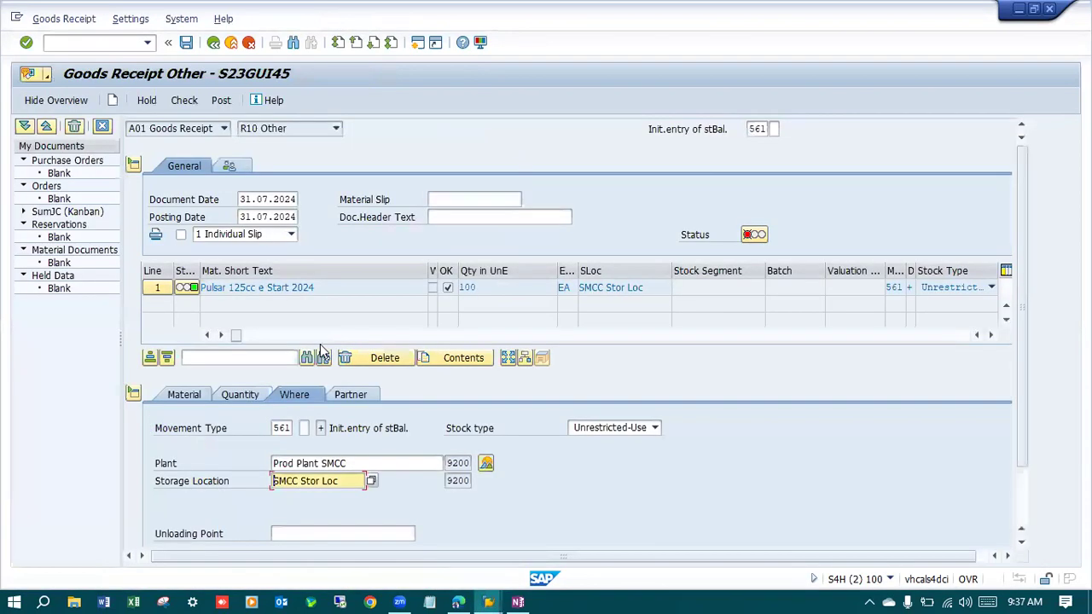
left_click(180, 101)
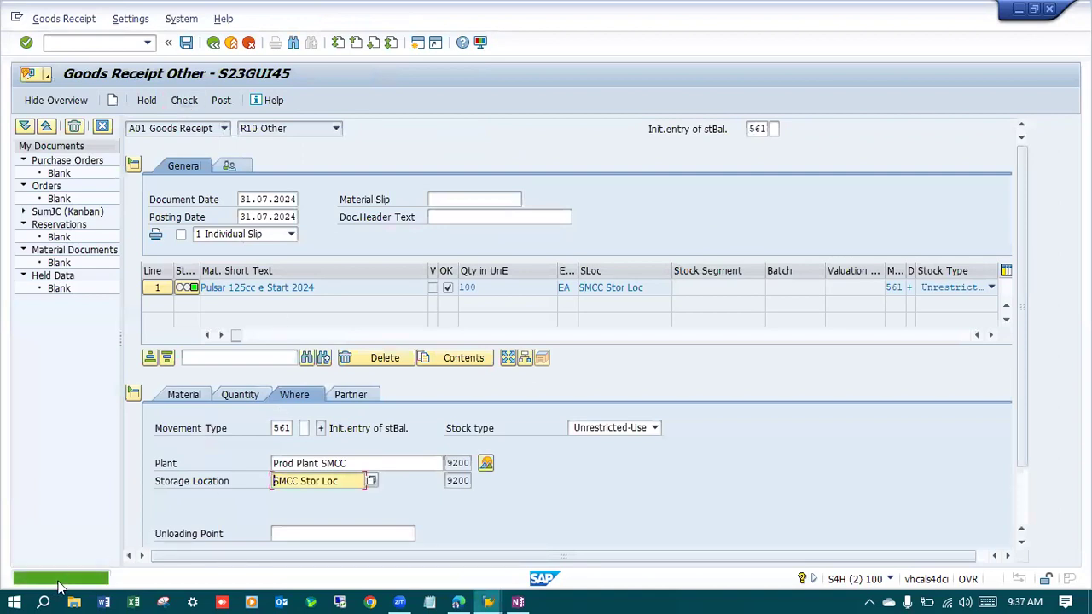
left_click(221, 101)
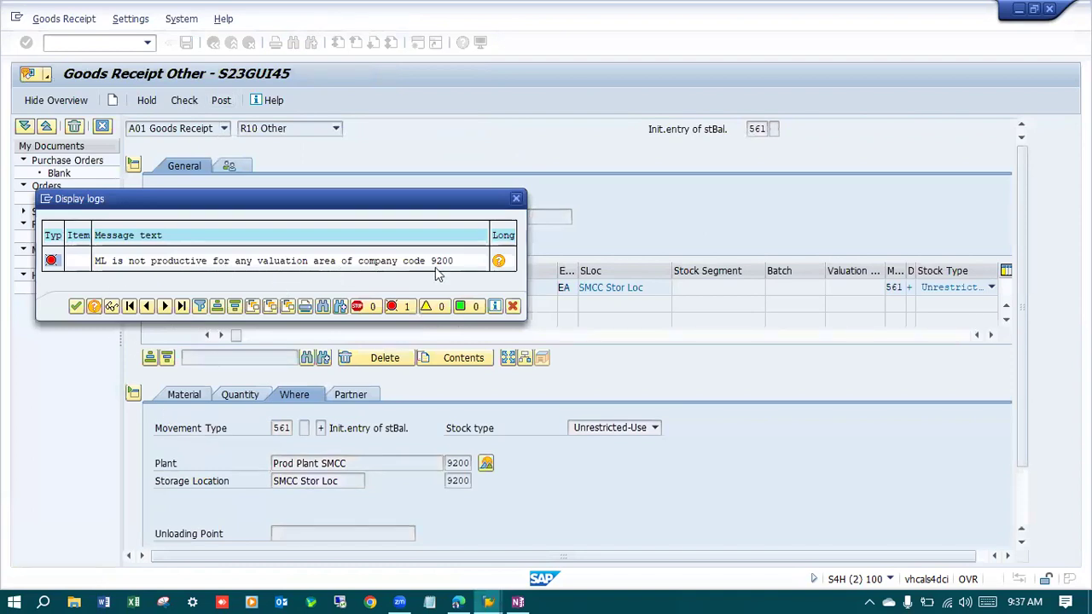
left_click(513, 306)
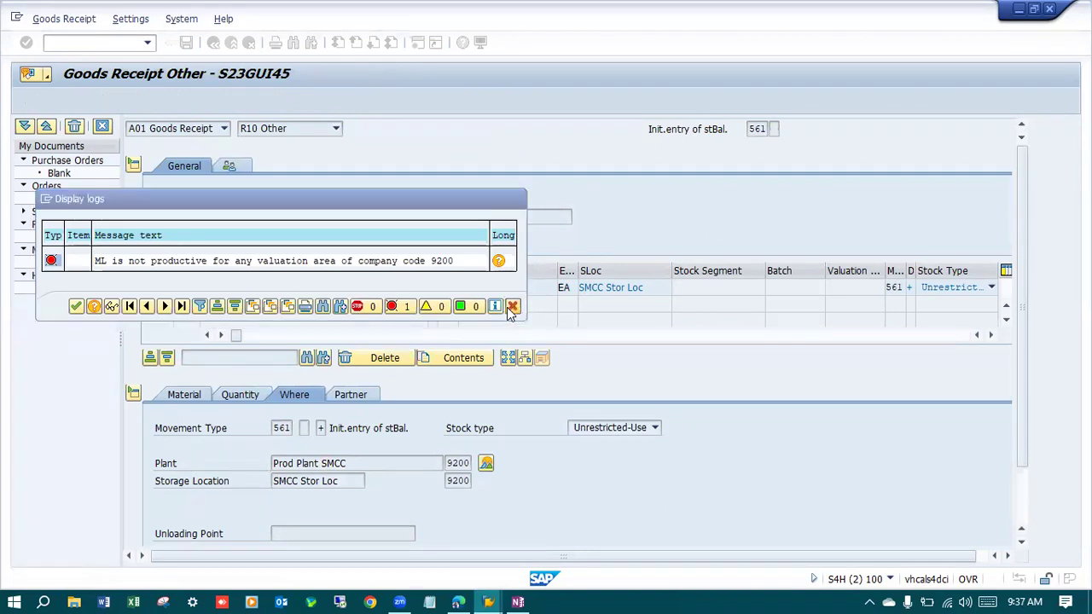
Restart transaction MIGO and enter plant 9200 and storage location 9200 for the 561 goods receipt.
left_click(124, 42)
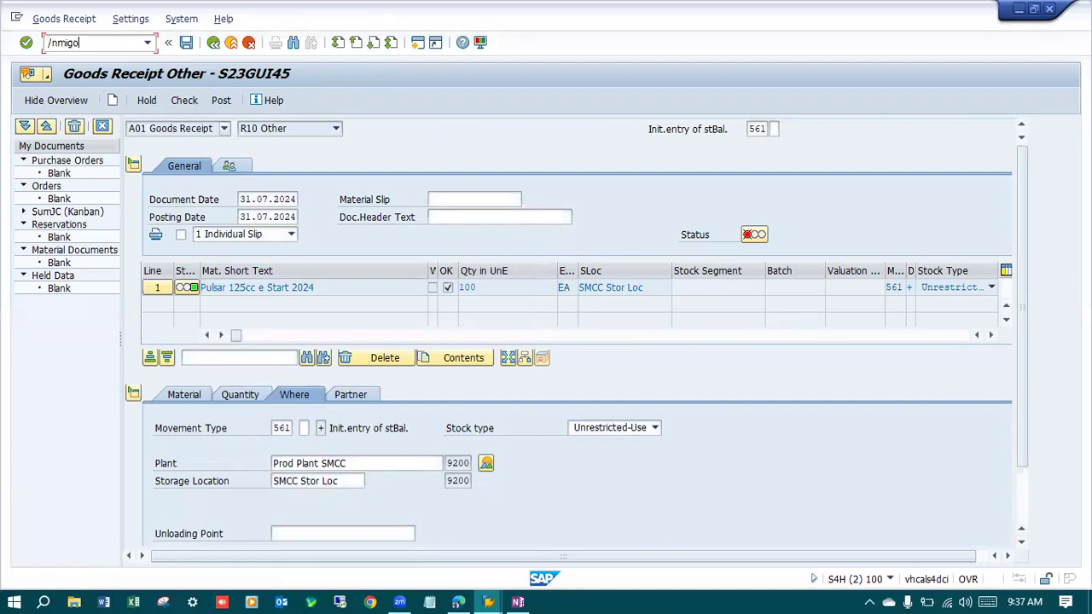
type("/nmigo")
key("Return")
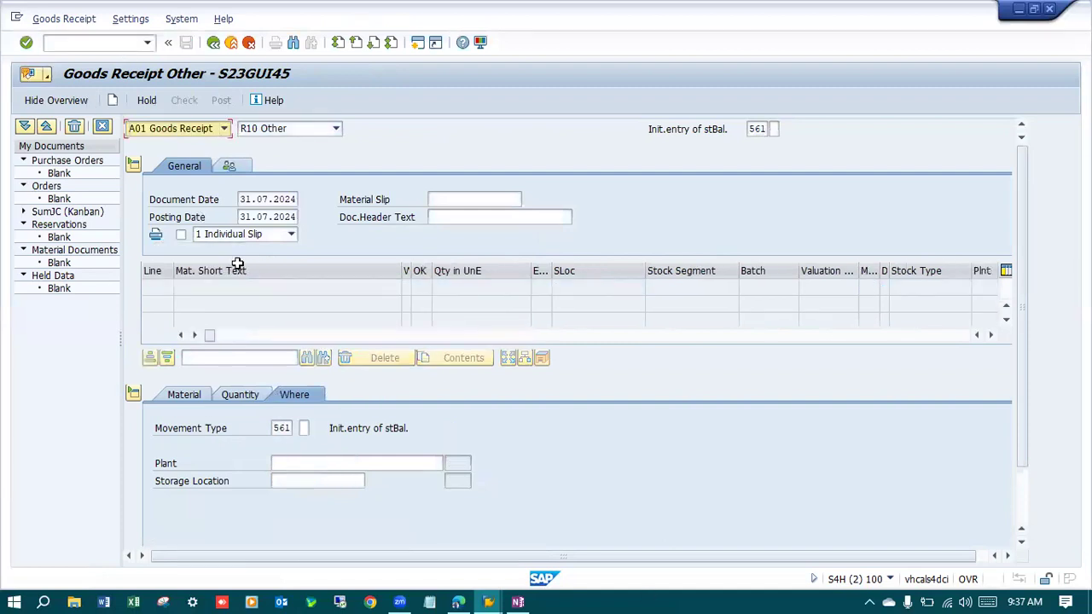
left_click(274, 463)
left_click(285, 477)
left_click(294, 481)
left_click(285, 496)
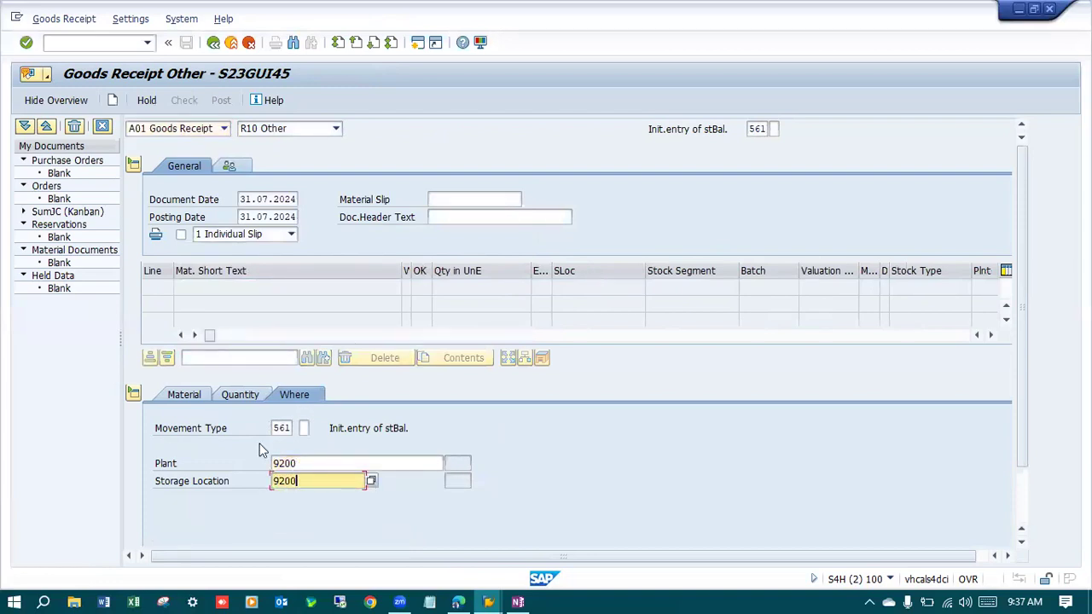
Enter quantity 100 and material P125 for the goods receipt item.
left_click(238, 394)
type("100")
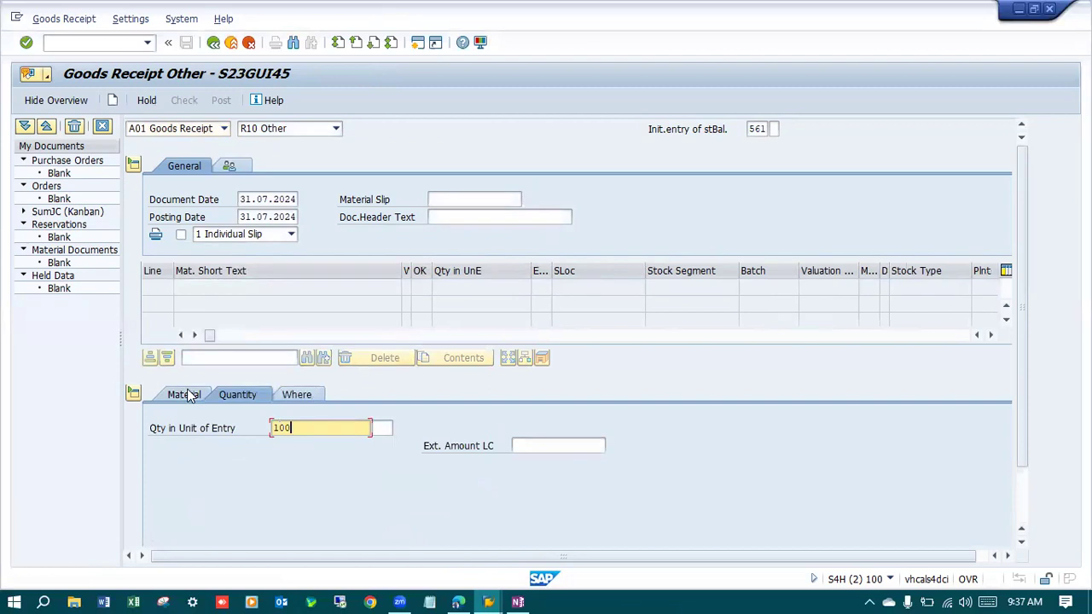
left_click(189, 395)
left_click(314, 443)
key("Return")
Check and try to post the goods receipt, and open the long text of the logged error.
left_click(186, 104)
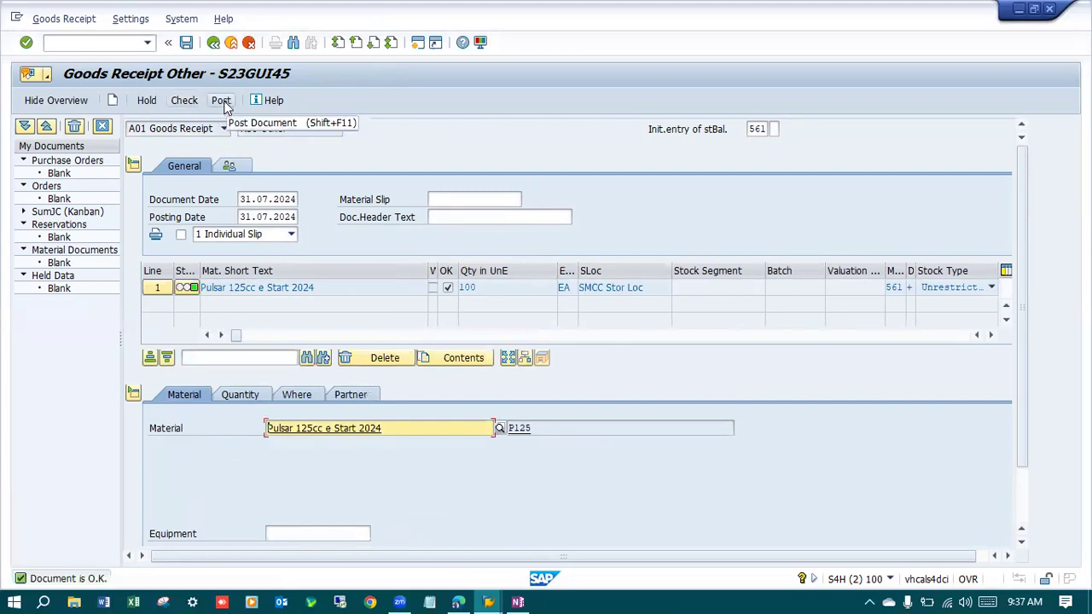
left_click(224, 103)
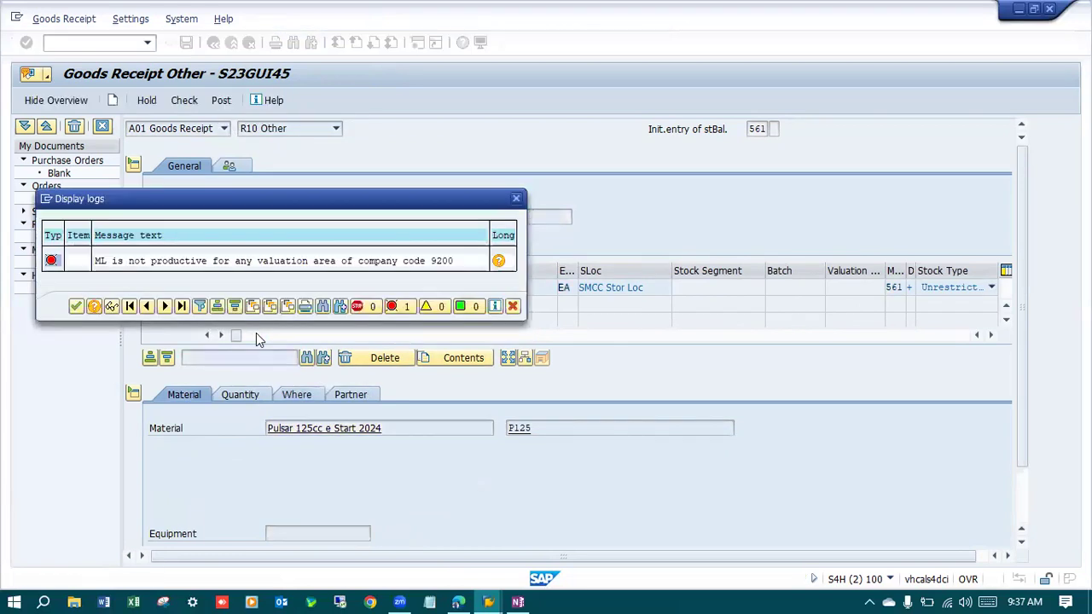
left_click(499, 260)
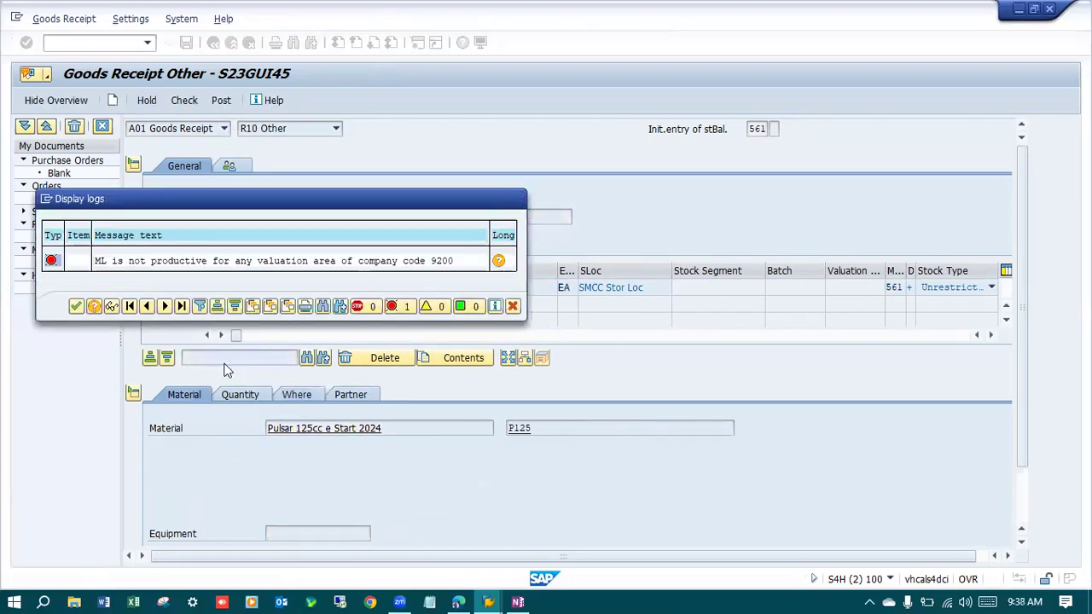
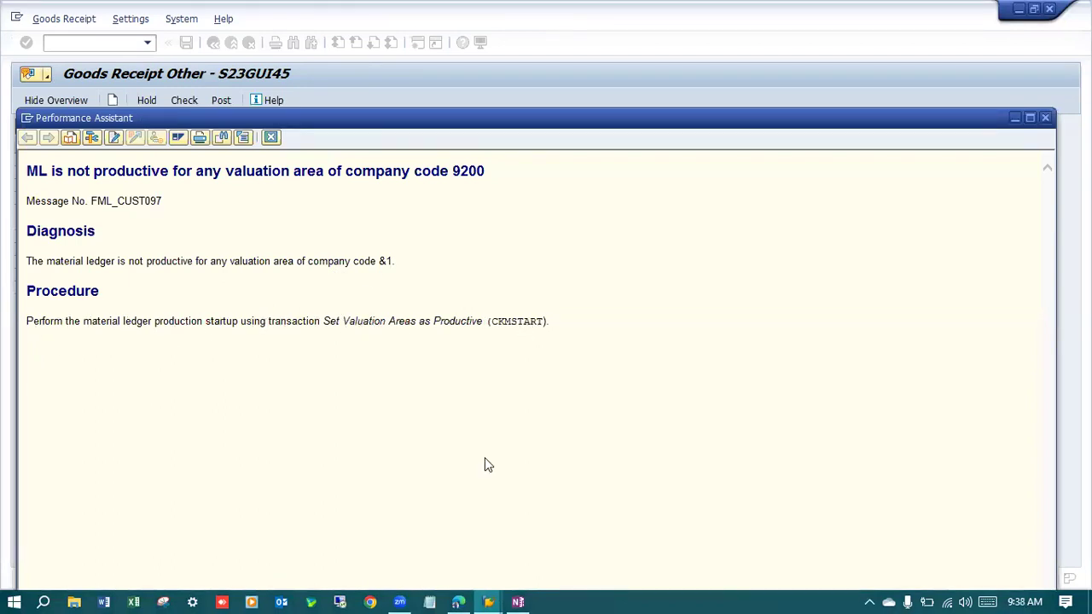
Close the G/L account, production startup and company code sessions, the Performance Assistant, and the goods receipt's log.
mouse_move(482, 597)
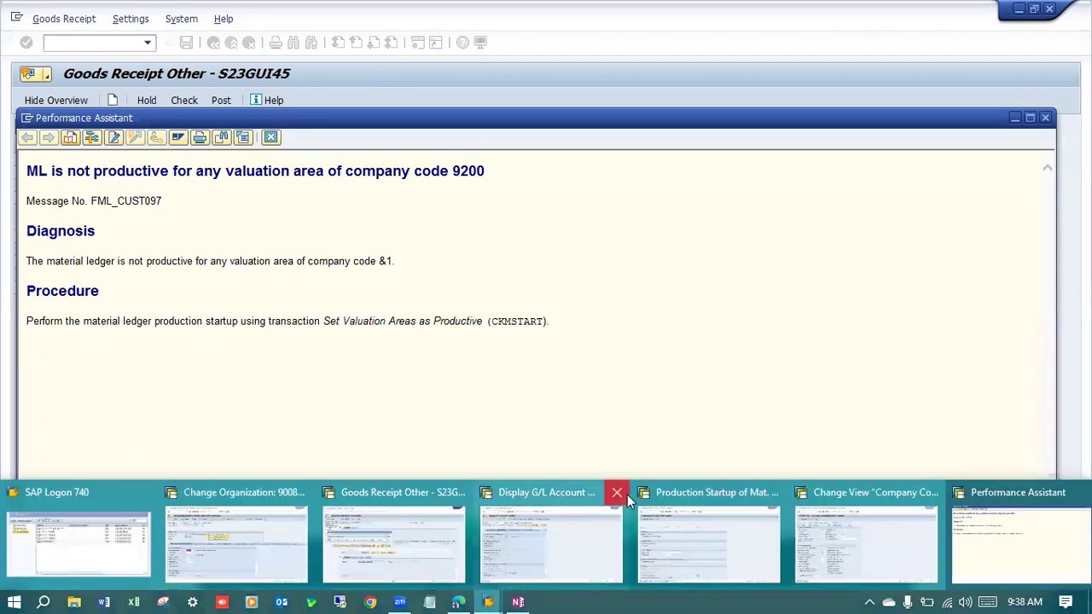
left_click(626, 493)
left_click(673, 483)
left_click(733, 483)
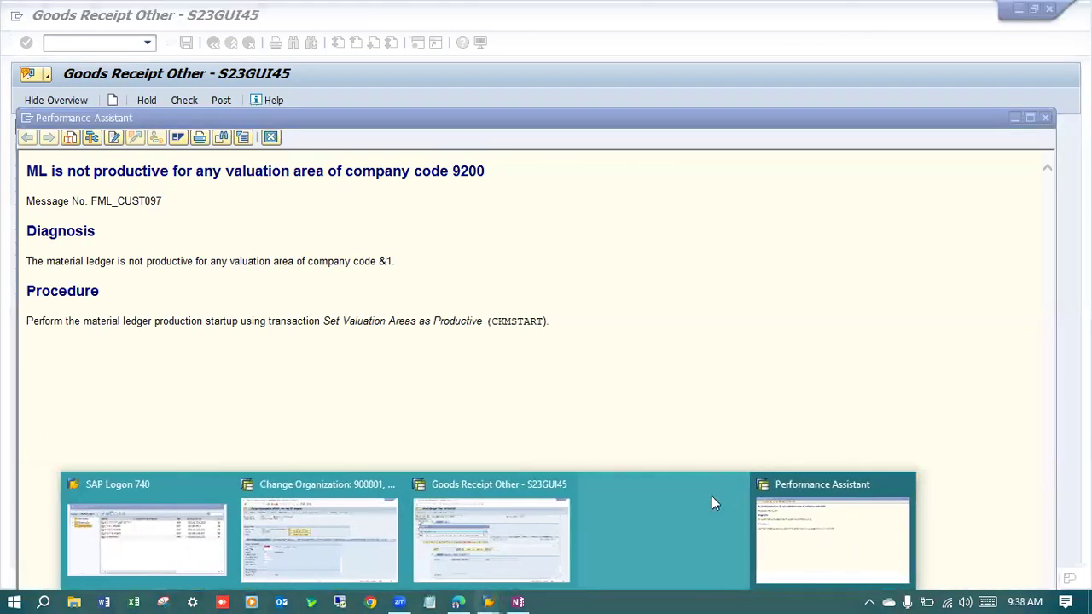
left_click(815, 484)
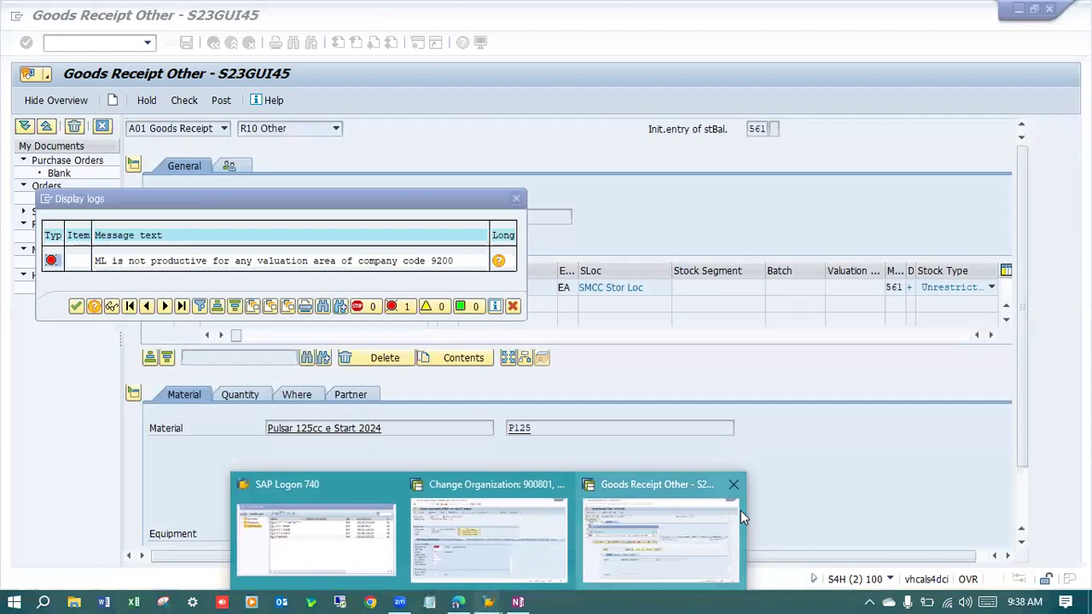
left_click(740, 510)
left_click(512, 306)
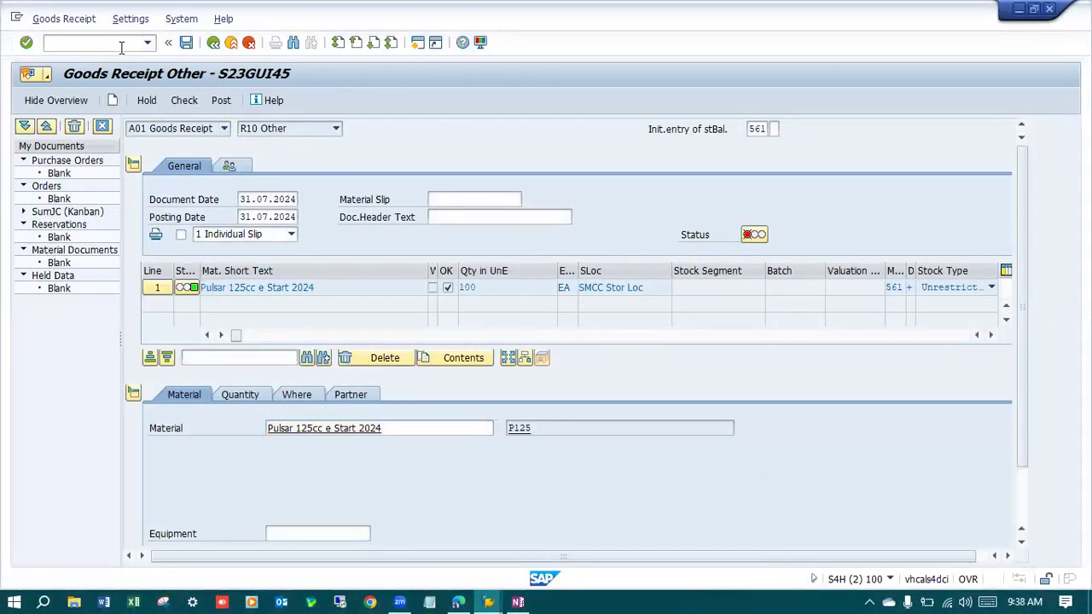
Open transaction OMX1 in a new session and locate valuation area 9200 in the material ledger activation list.
key("ctrl+n")
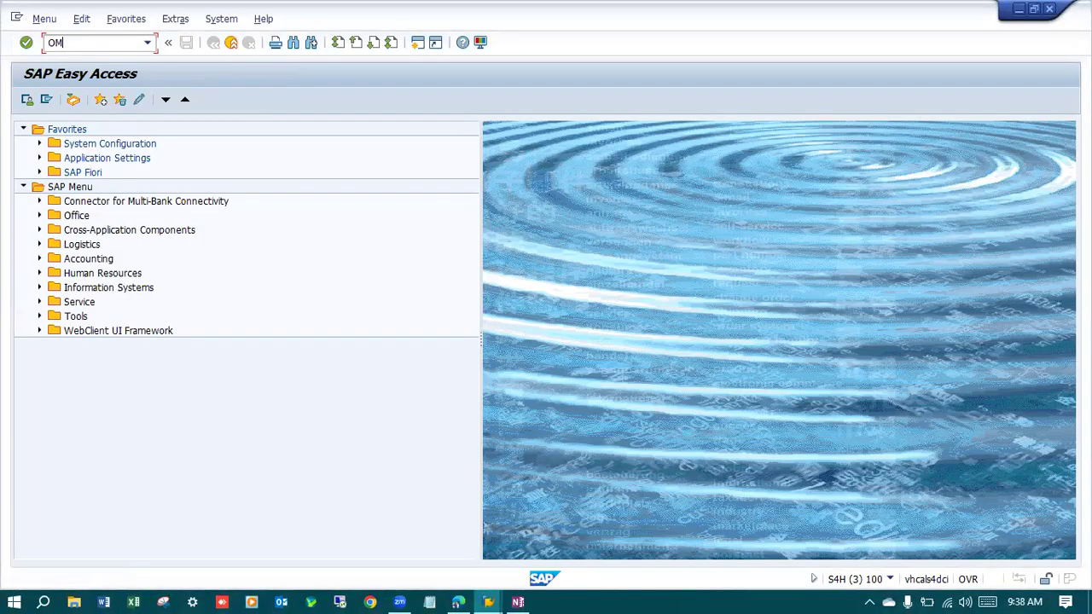
type("OMX1")
key("Return")
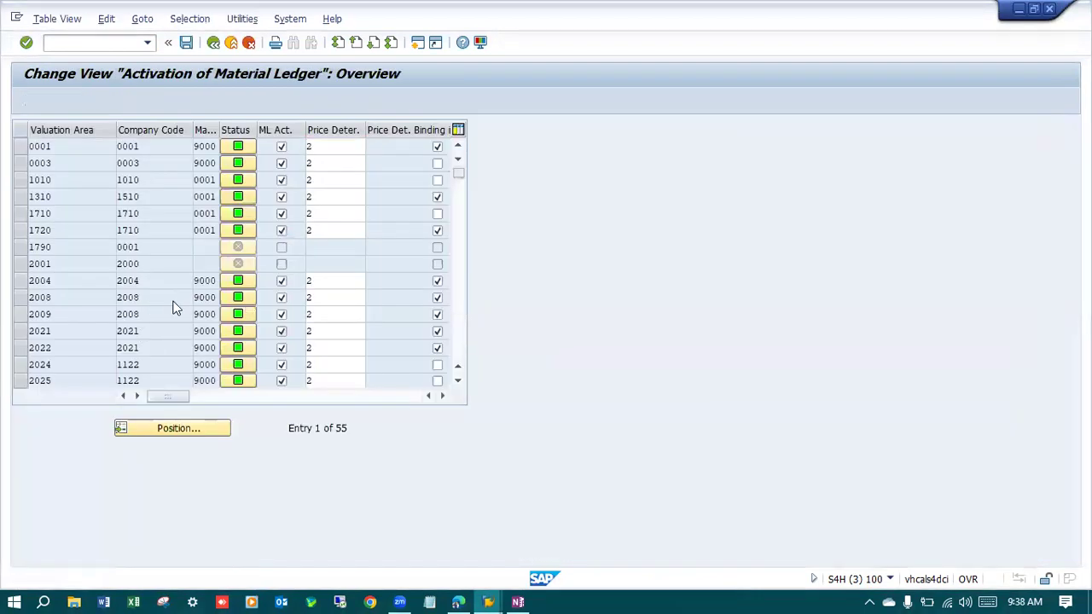
scroll(175, 305, "down", 4)
scroll(175, 303, "down", 2)
scroll(27, 268, "up", 2)
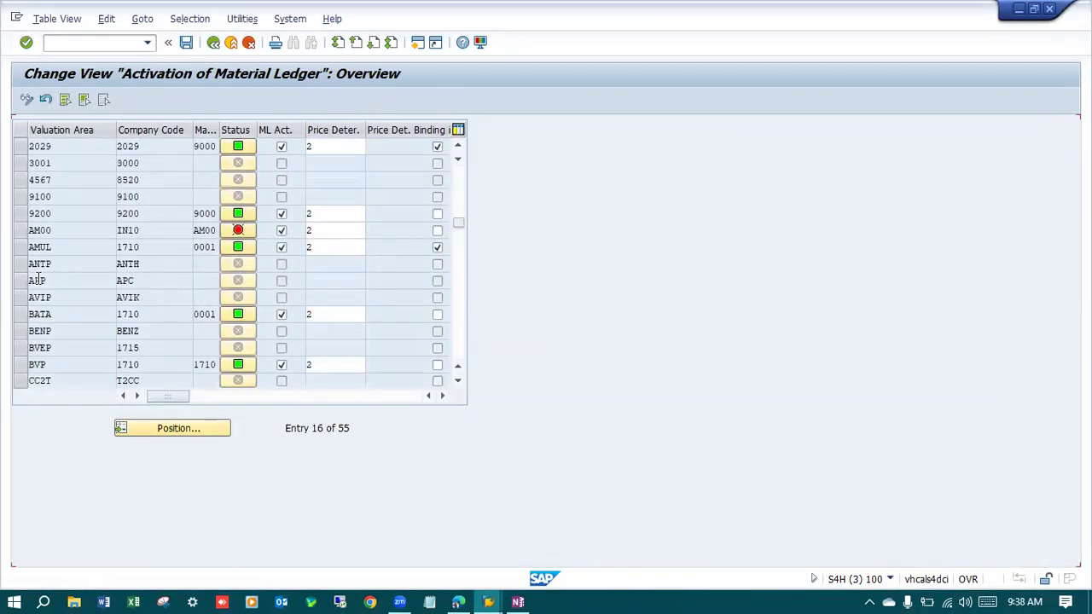
Mark valuation area 9200 in the activation list, and open the assignment of material ledger types to valuation areas.
left_click(22, 266)
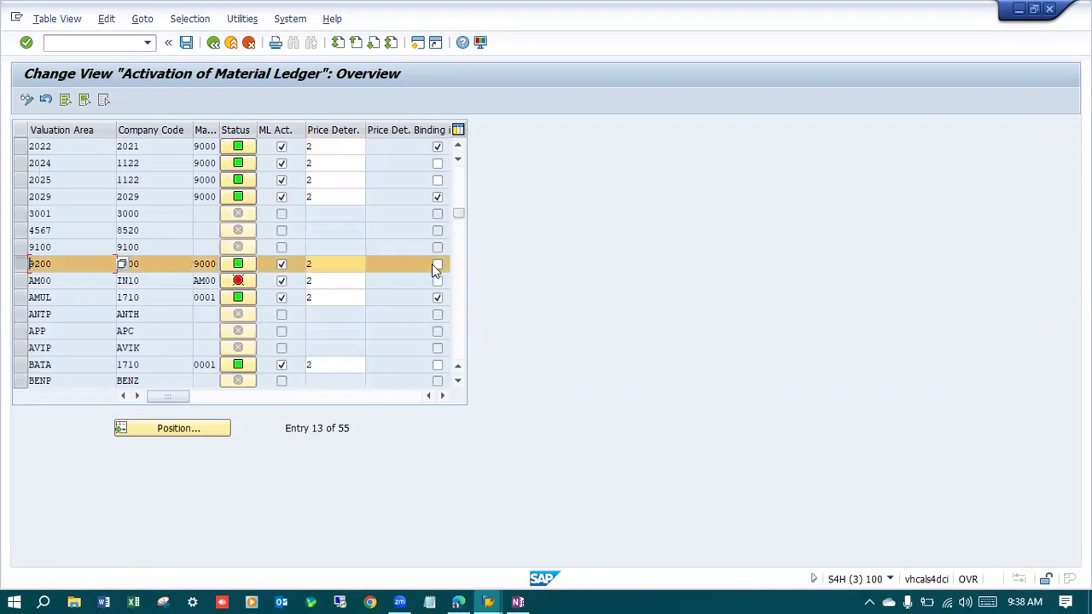
left_click(101, 41)
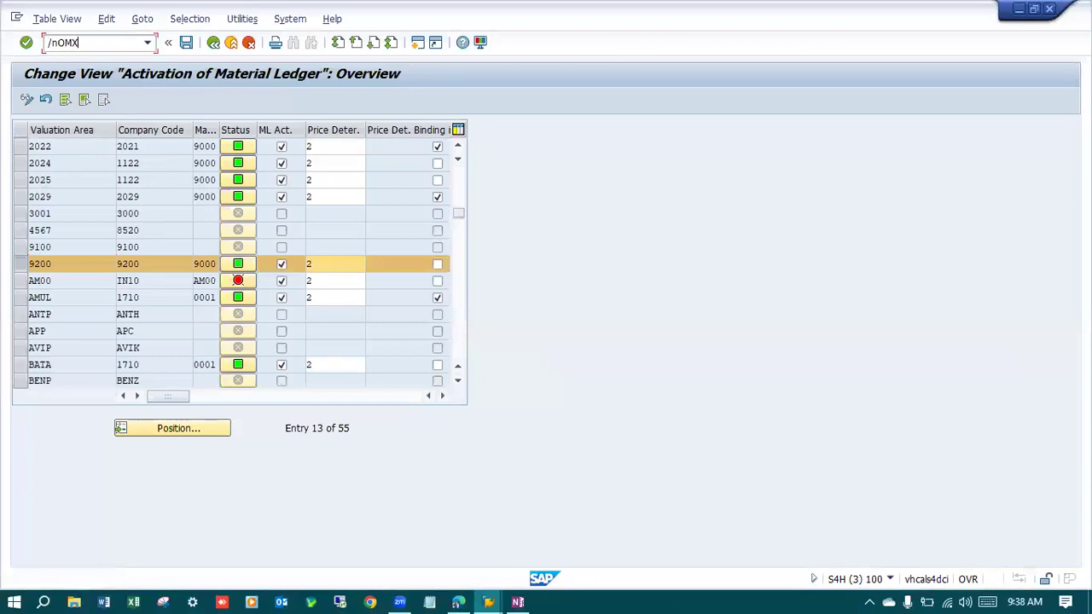
key("Return")
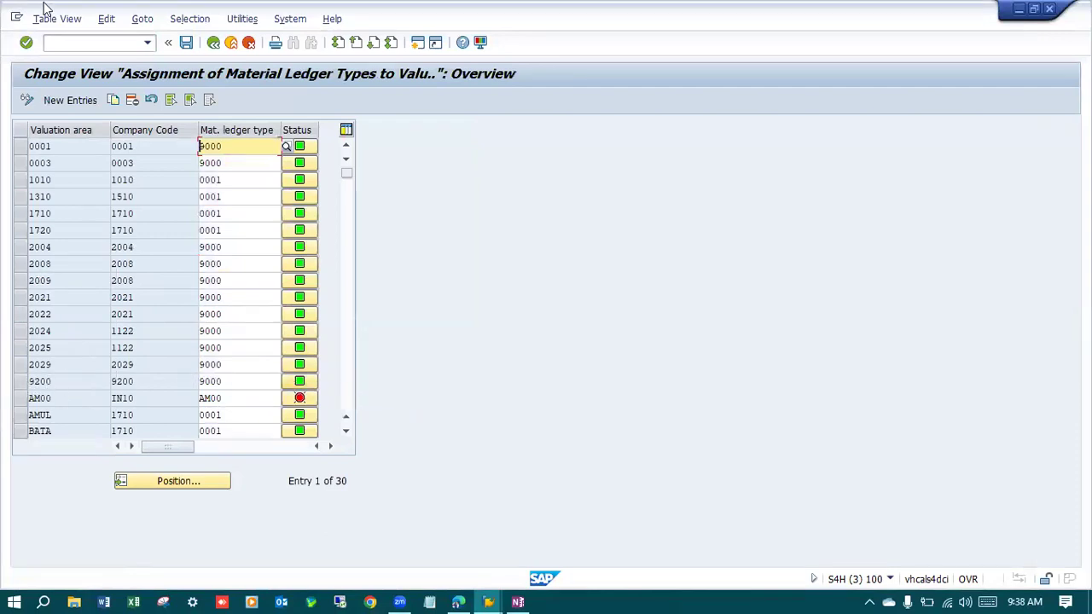
Open transaction CKMSTART for the production startup of the material ledger.
left_click(81, 44)
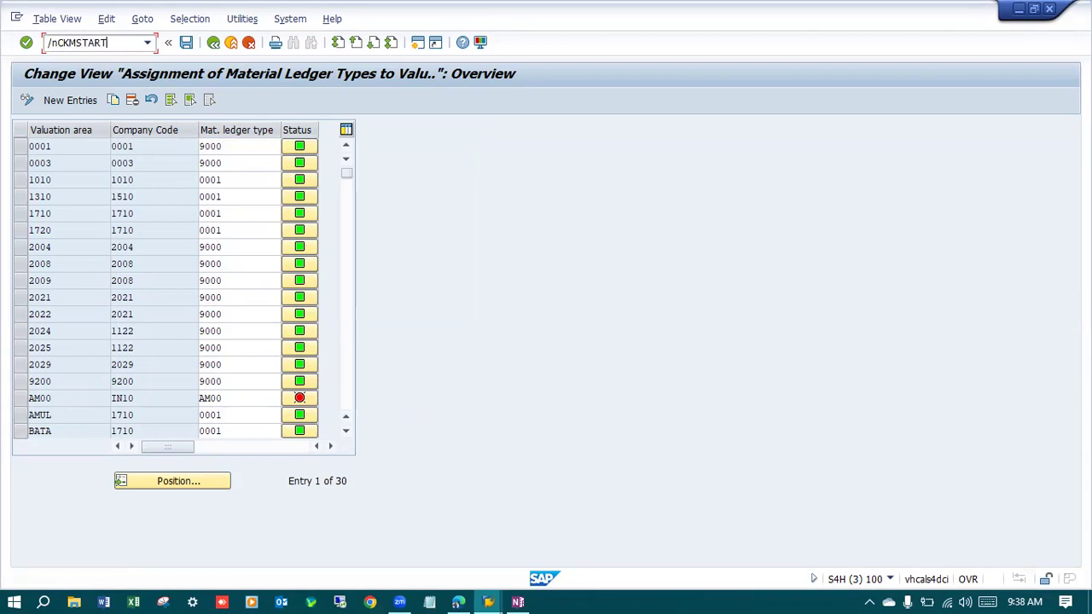
key("Return")
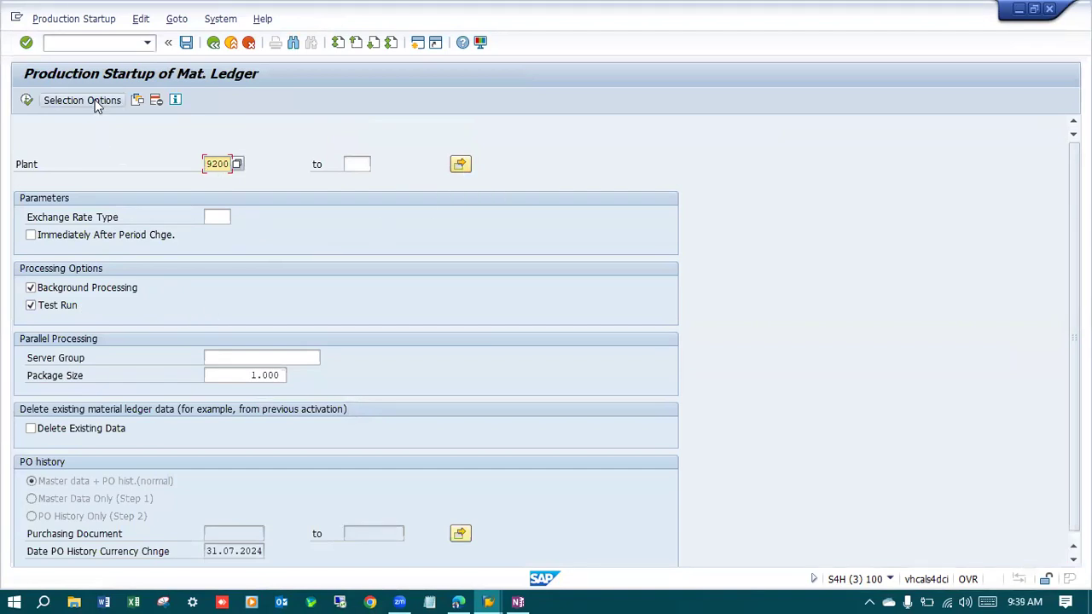
key("F8")
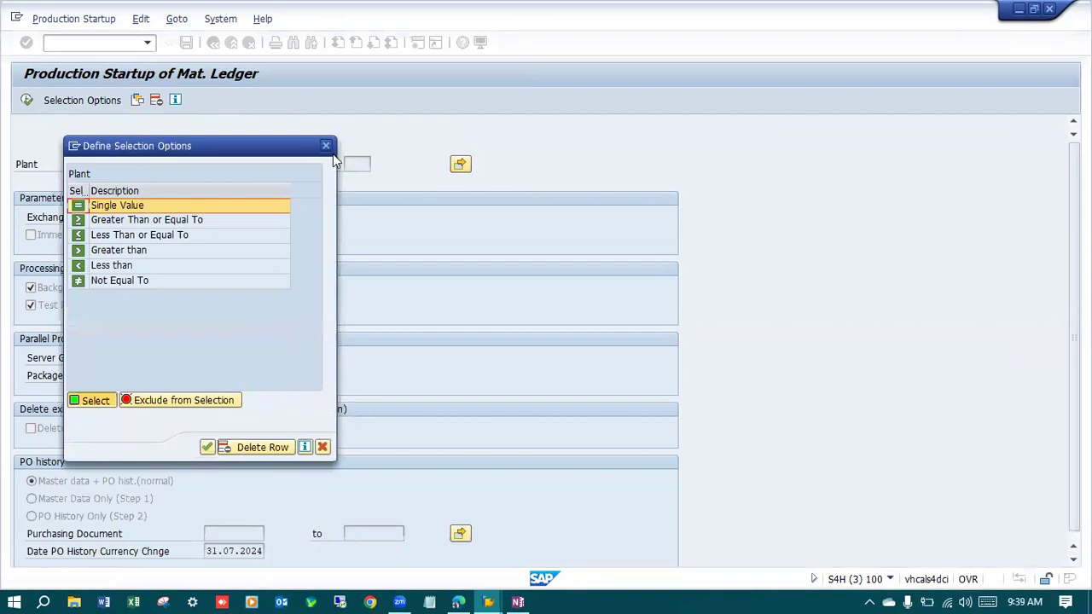
left_click(325, 146)
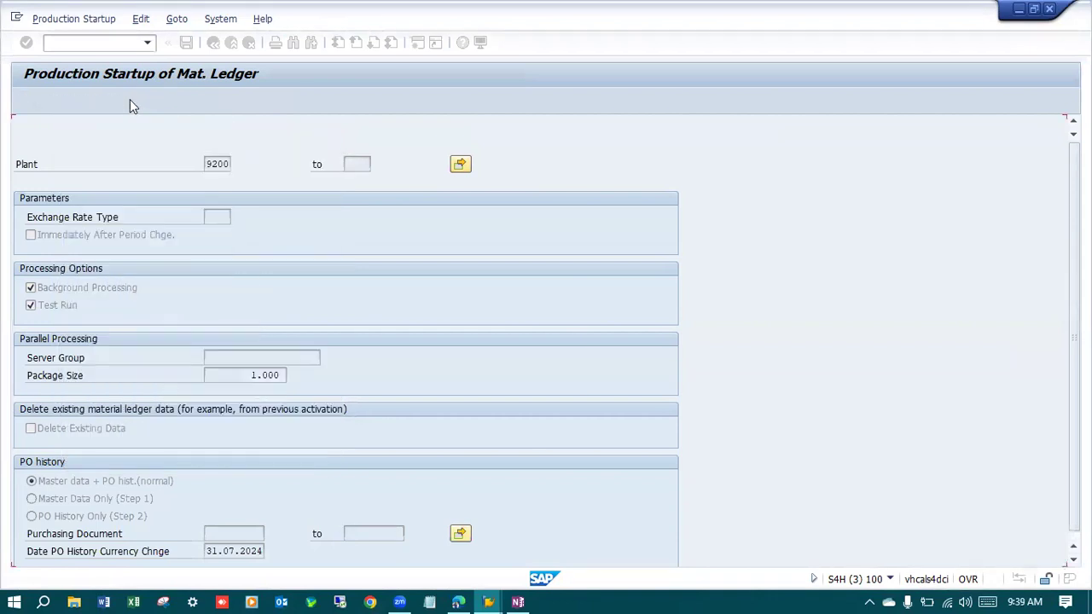
left_click(137, 100)
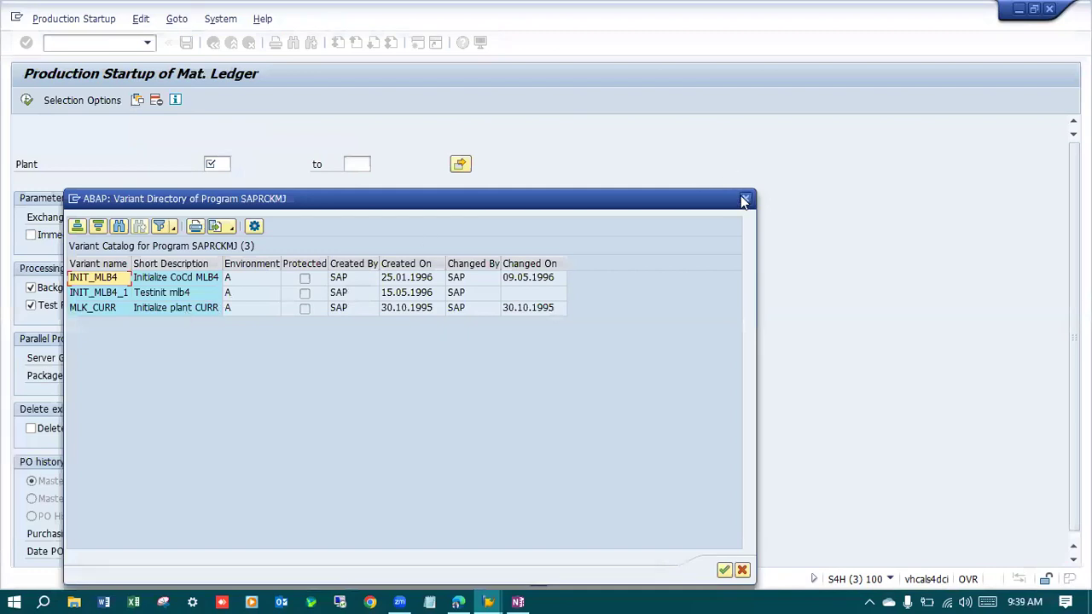
left_click(745, 197)
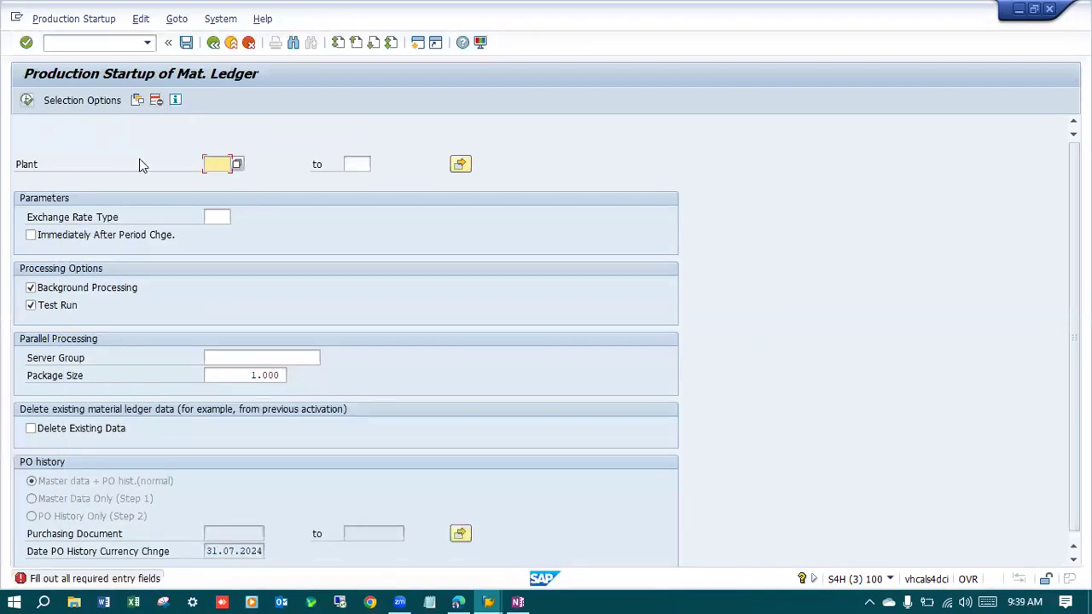
Run the production startup for plant 9200 as an immediate background test run, with output device LP01.
type("9200")
left_click(30, 103)
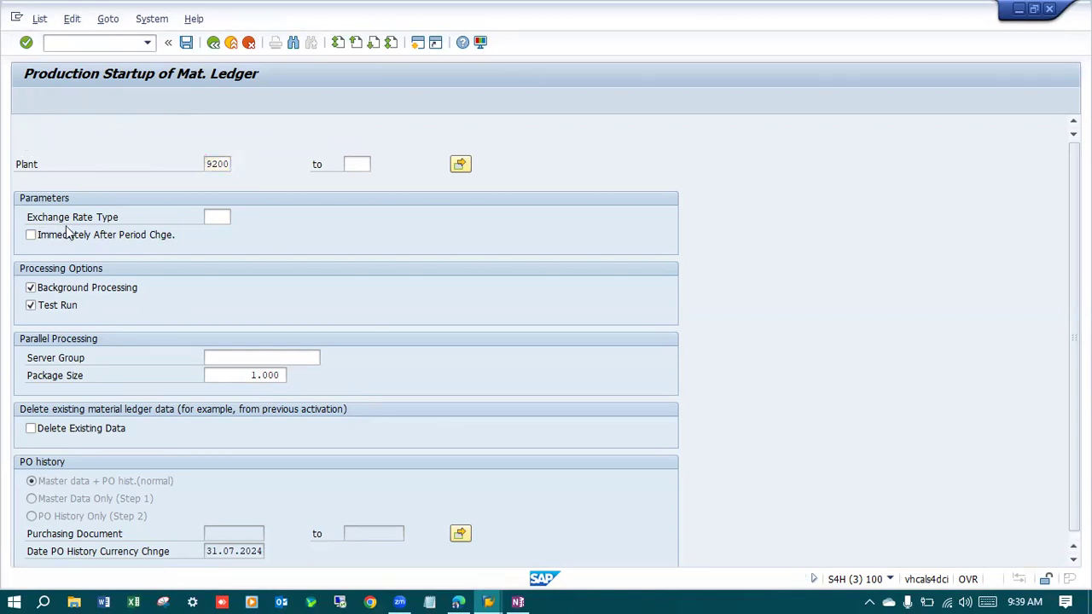
left_click(347, 347)
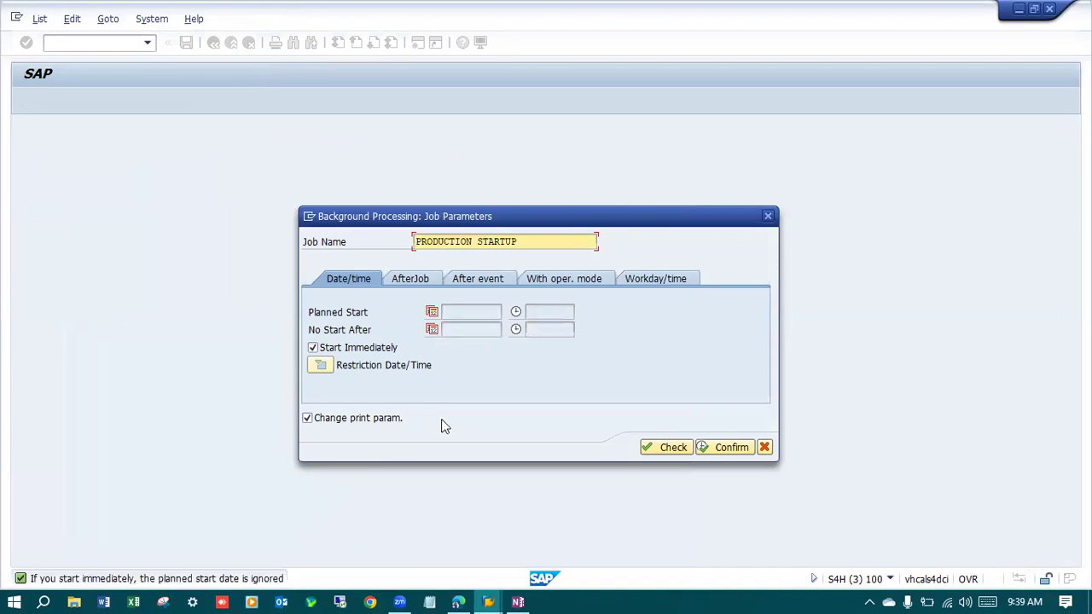
left_click(726, 447)
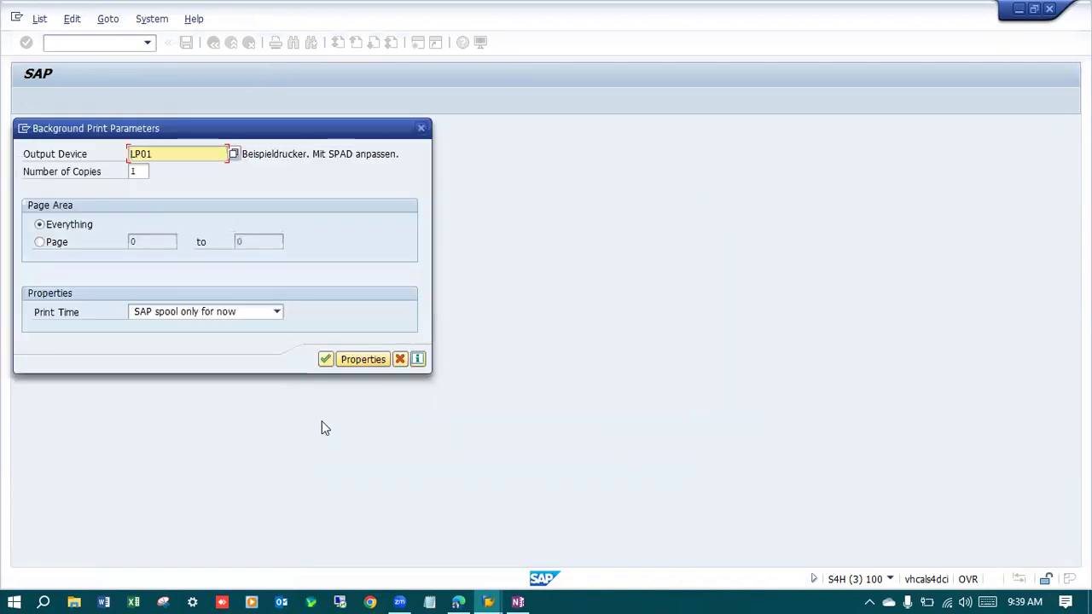
left_click(326, 359)
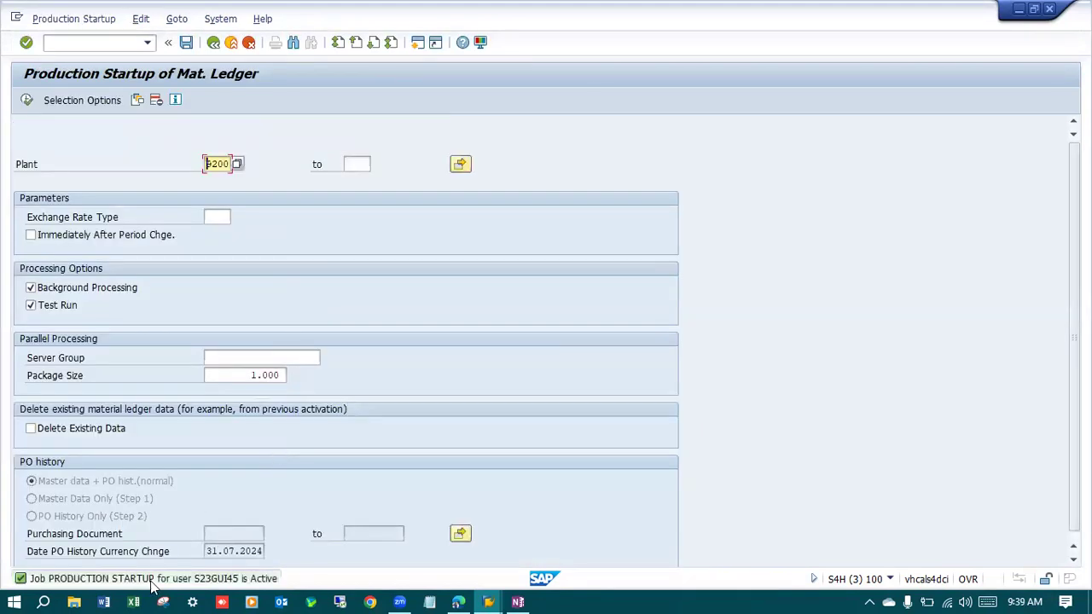
scroll(207, 379, "down", 1)
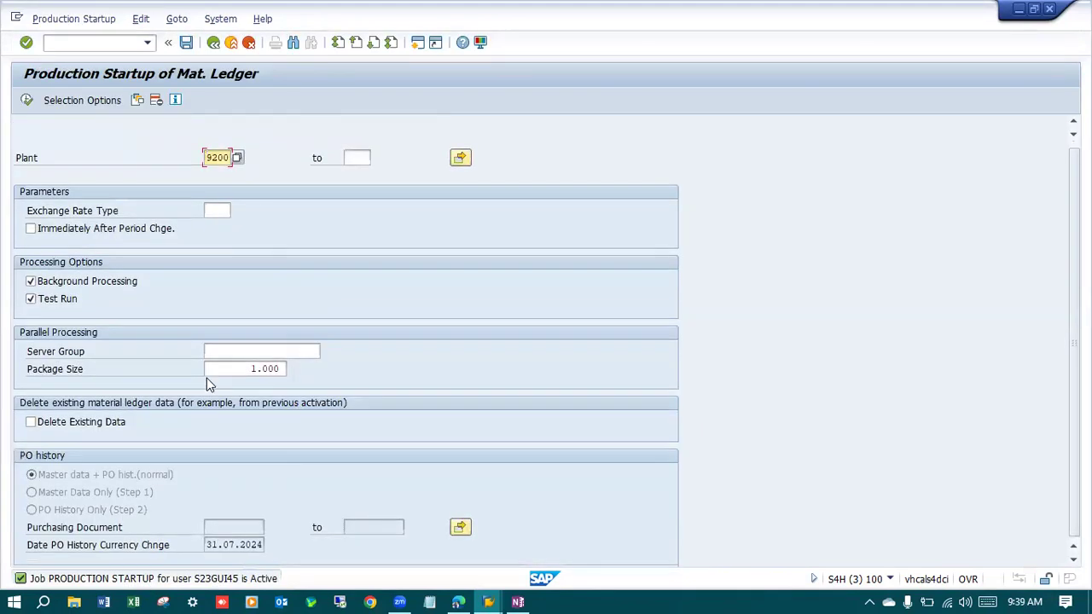
left_click(103, 101)
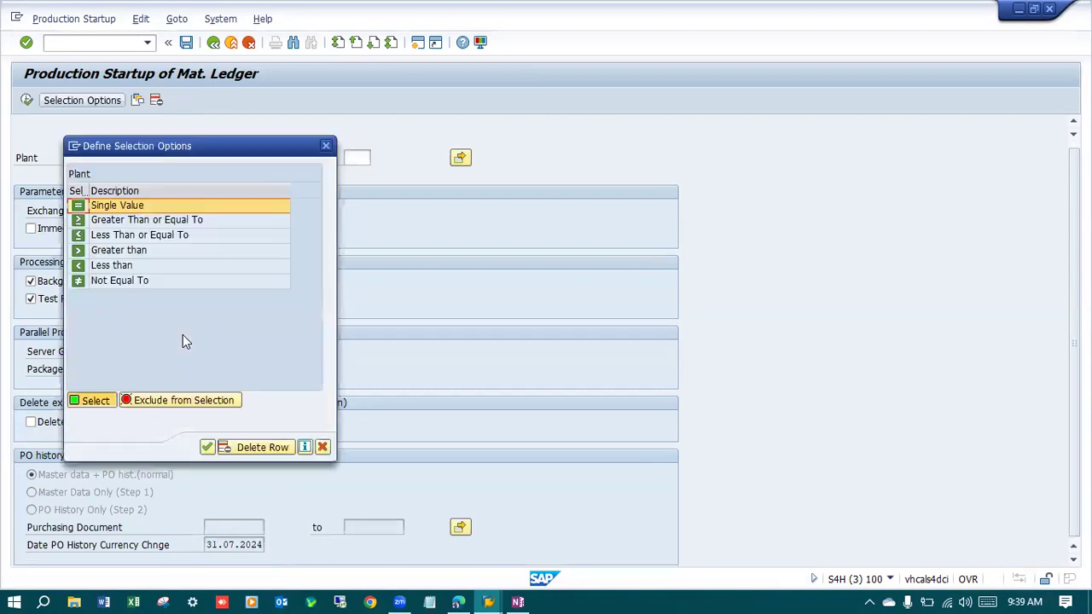
left_click(322, 447)
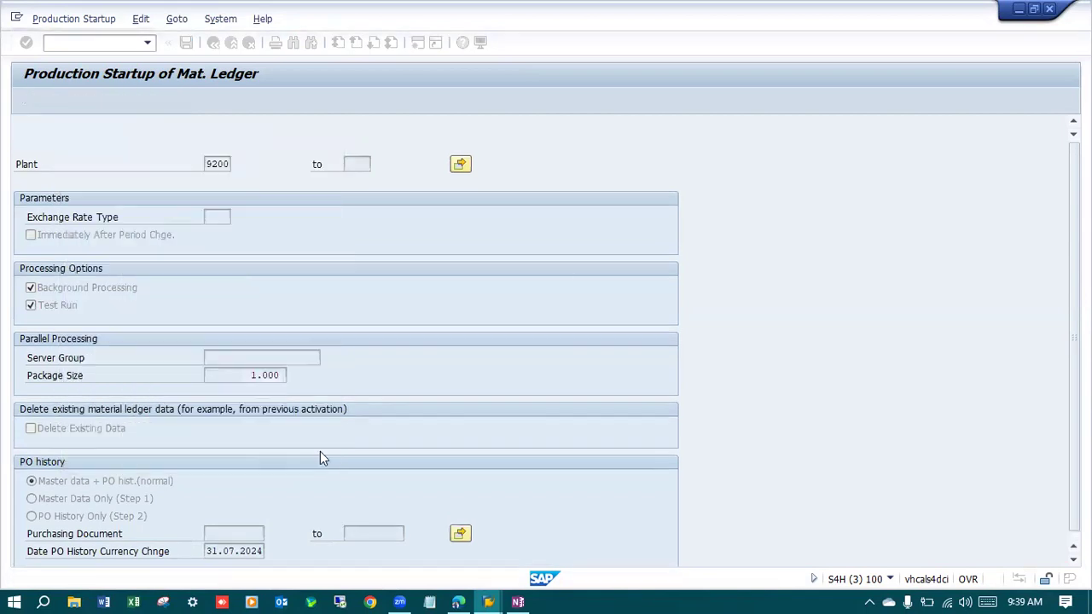
scroll(166, 381, "down", 1)
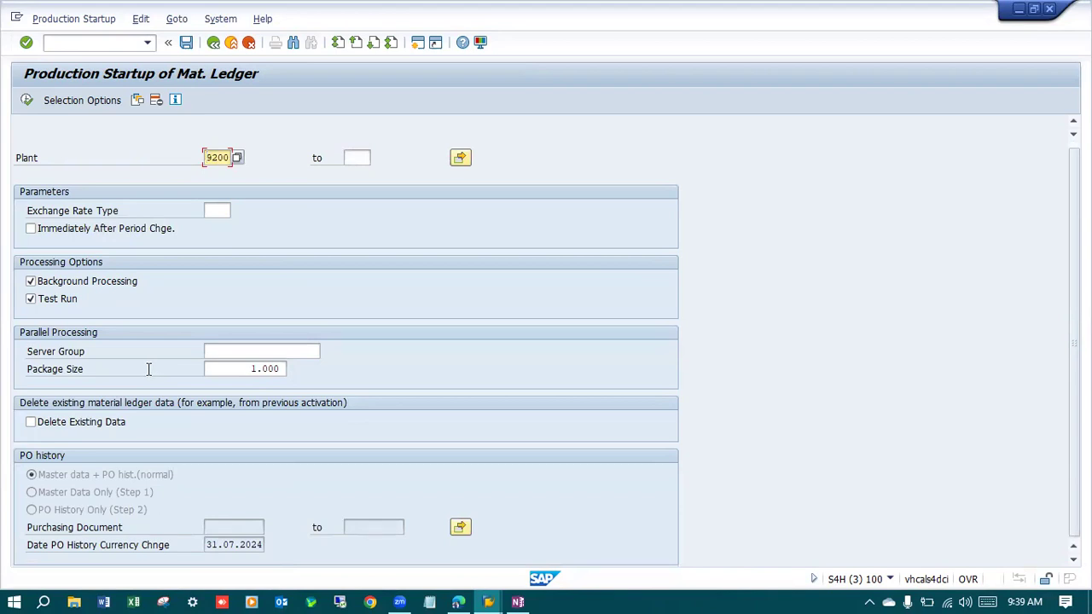
Return to the goods receipt, check and try to post it, and open the long text of the logged error.
mouse_move(488, 594)
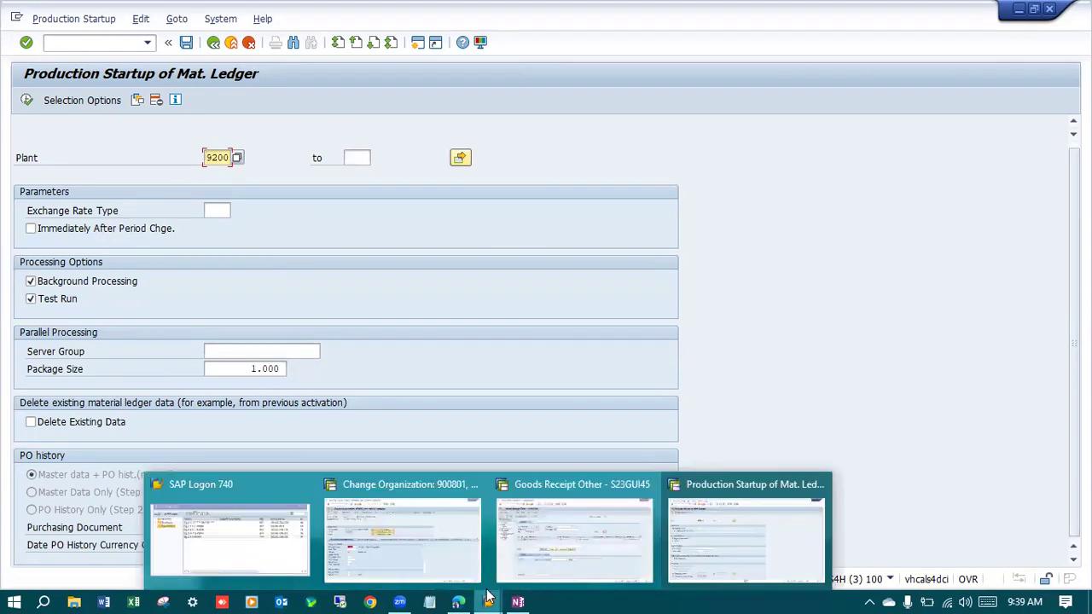
left_click(544, 538)
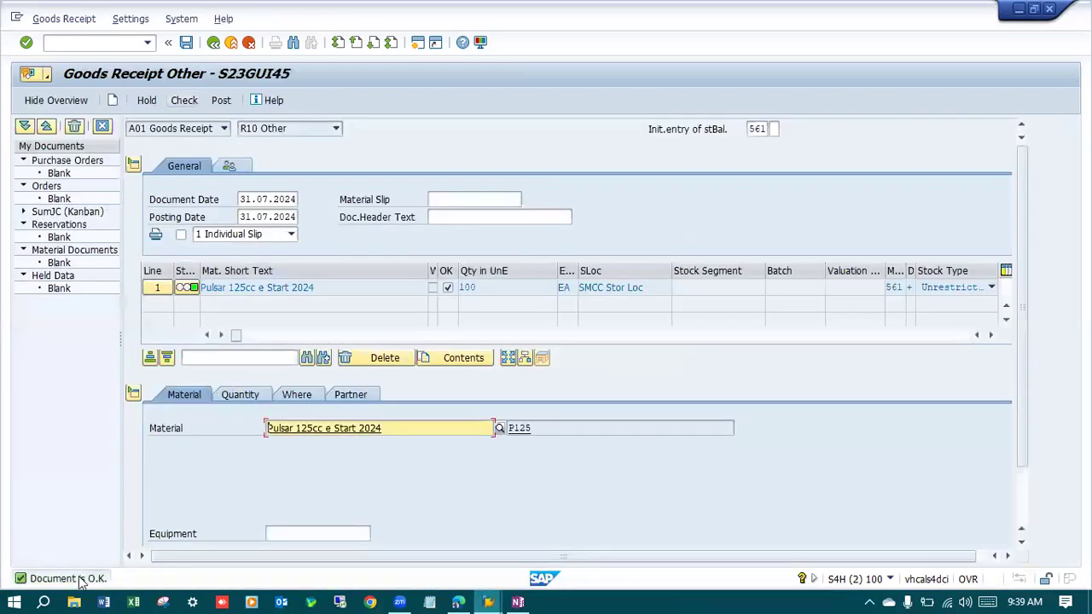
left_click(220, 101)
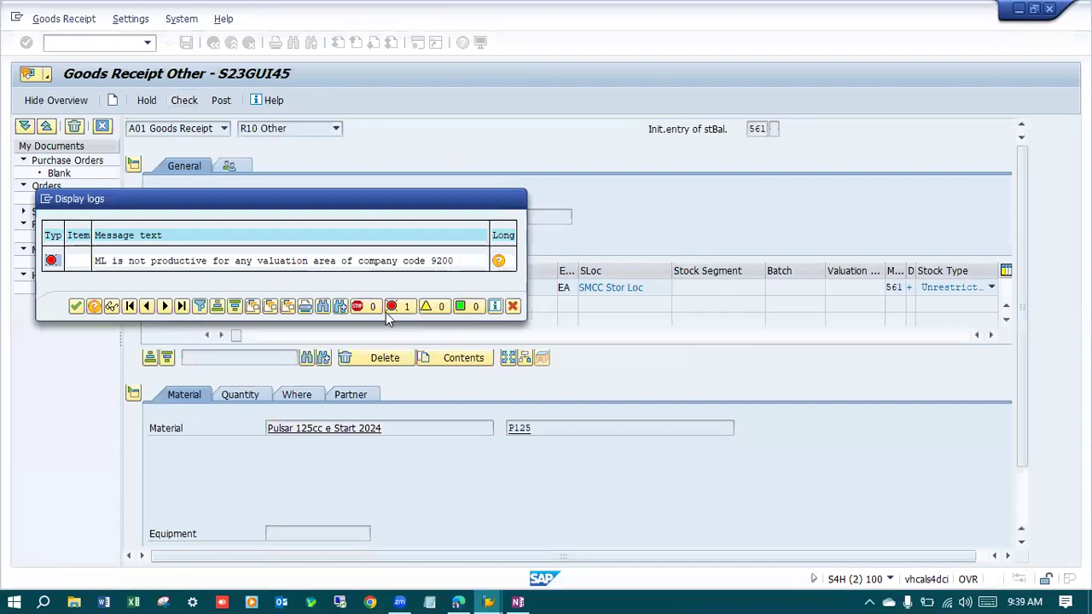
double_click(342, 260)
Copy the error title with message number FML_CUST097 and search the web for it in a new Microsoft Edge tab.
left_click_drag(93, 180, 29, 172)
key("ctrl+c")
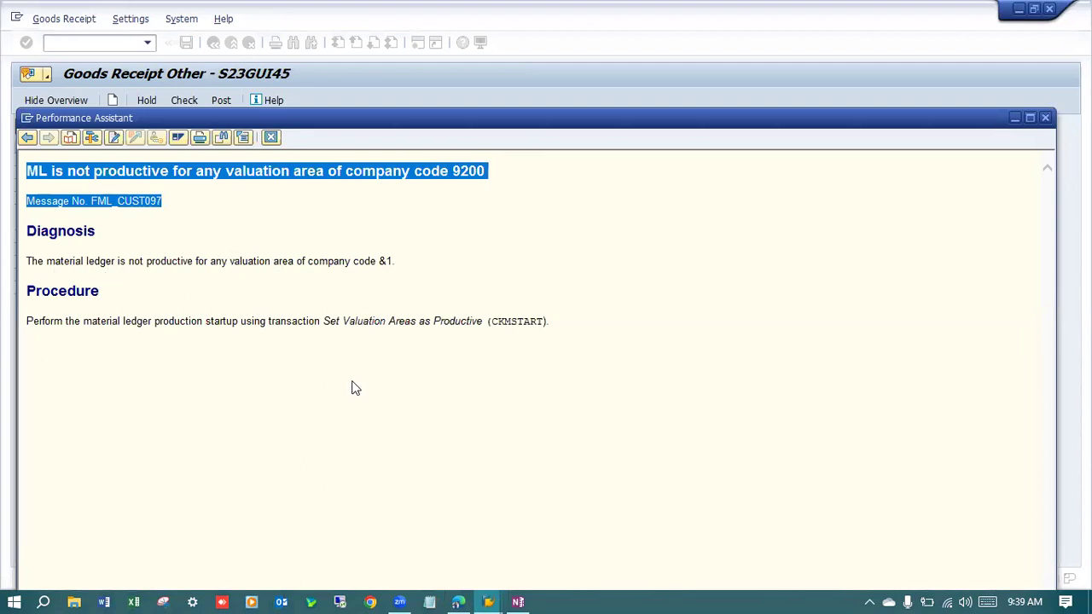
key("alt+Tab")
key("ctrl+w")
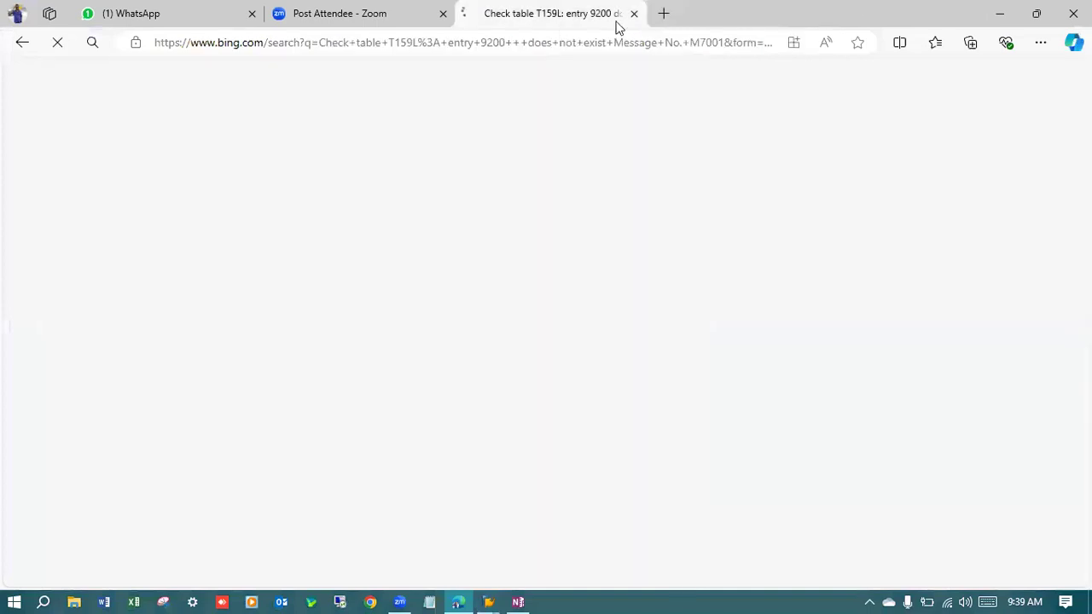
left_click(664, 15)
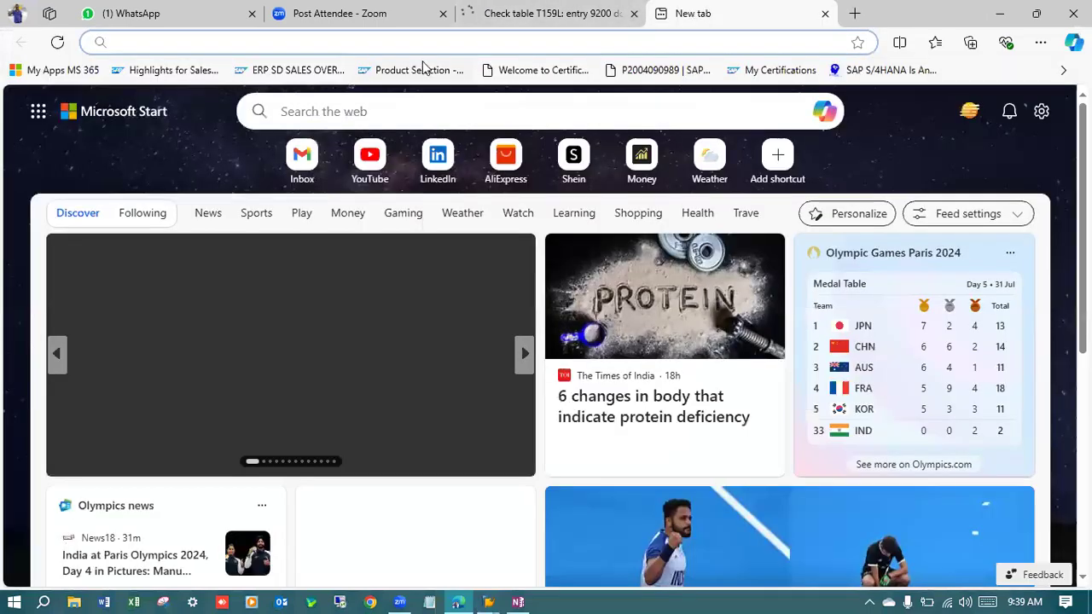
left_click(426, 113)
key("ctrl+v")
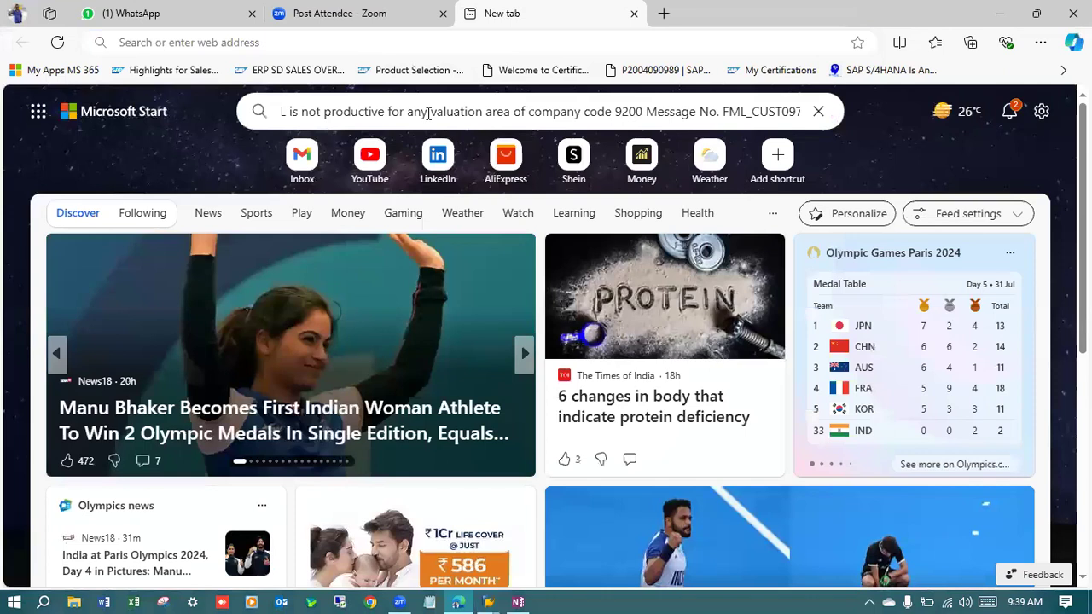
key("Return")
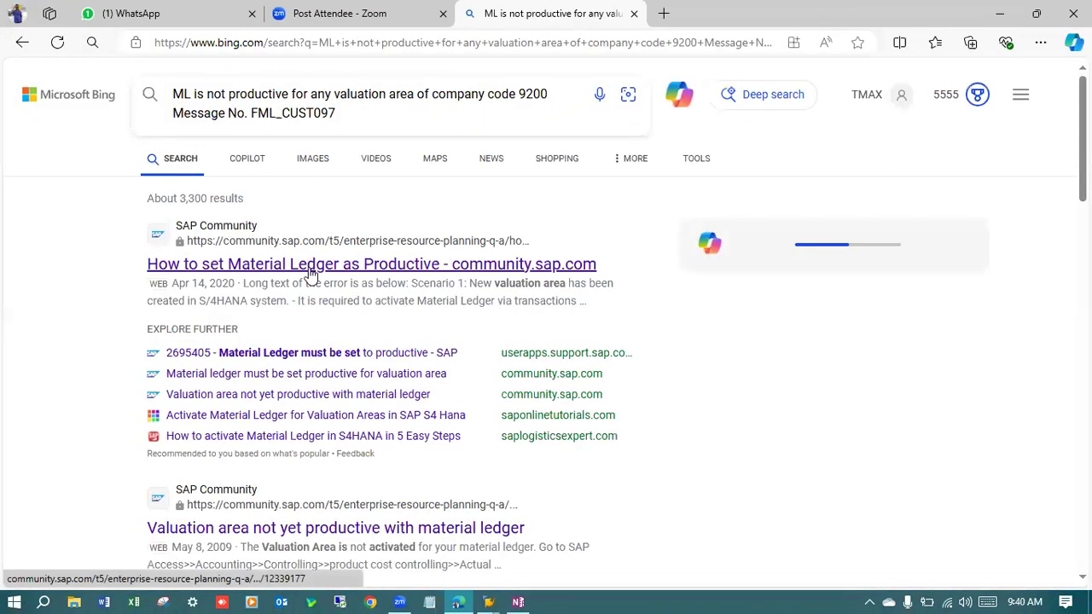
Look through the search results and open the SAP Community page "How to set Material Ledger as Productive" in a separate tab.
scroll(312, 276, "down", 3)
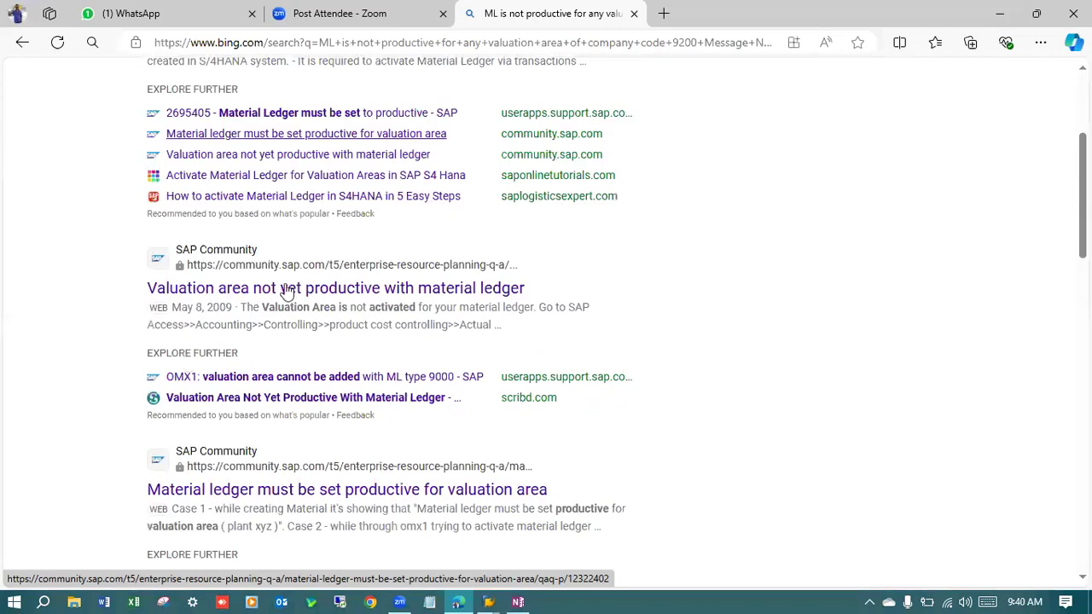
scroll(287, 256, "up", 3)
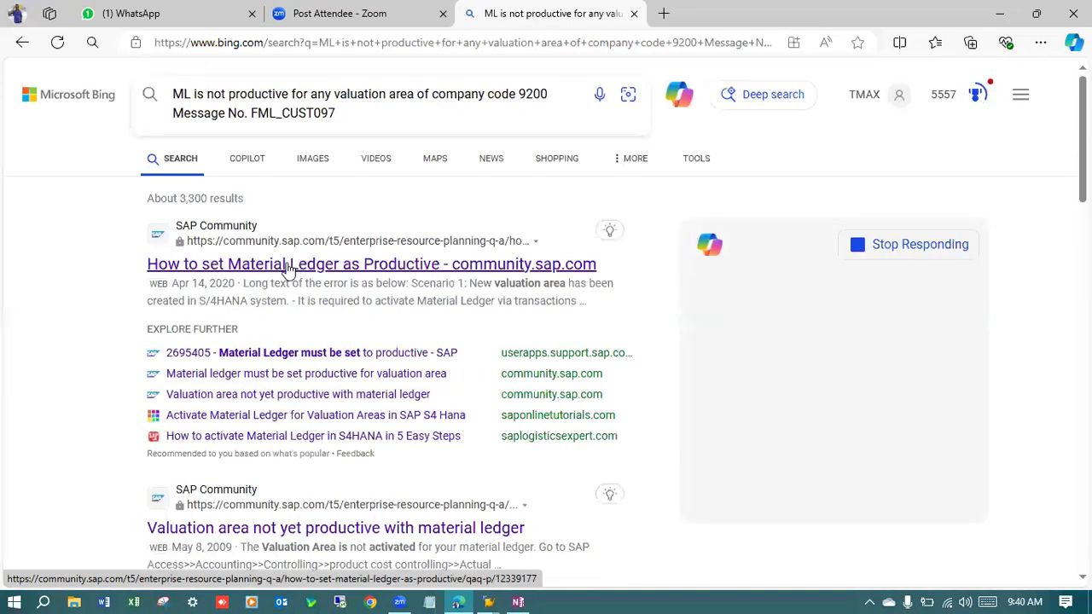
right_click(288, 268)
left_click(325, 281)
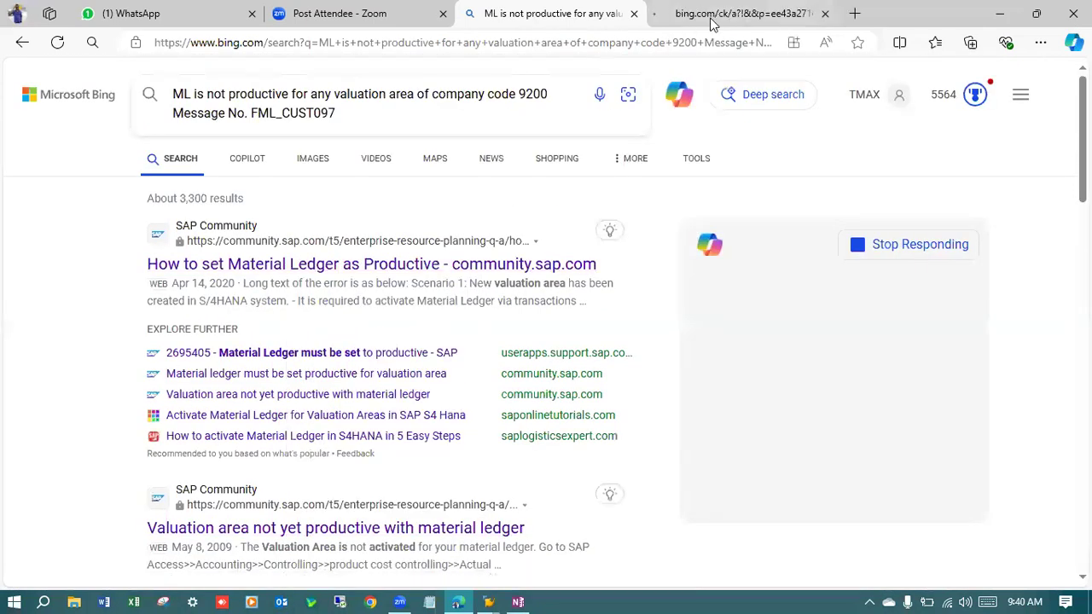
left_click(710, 17)
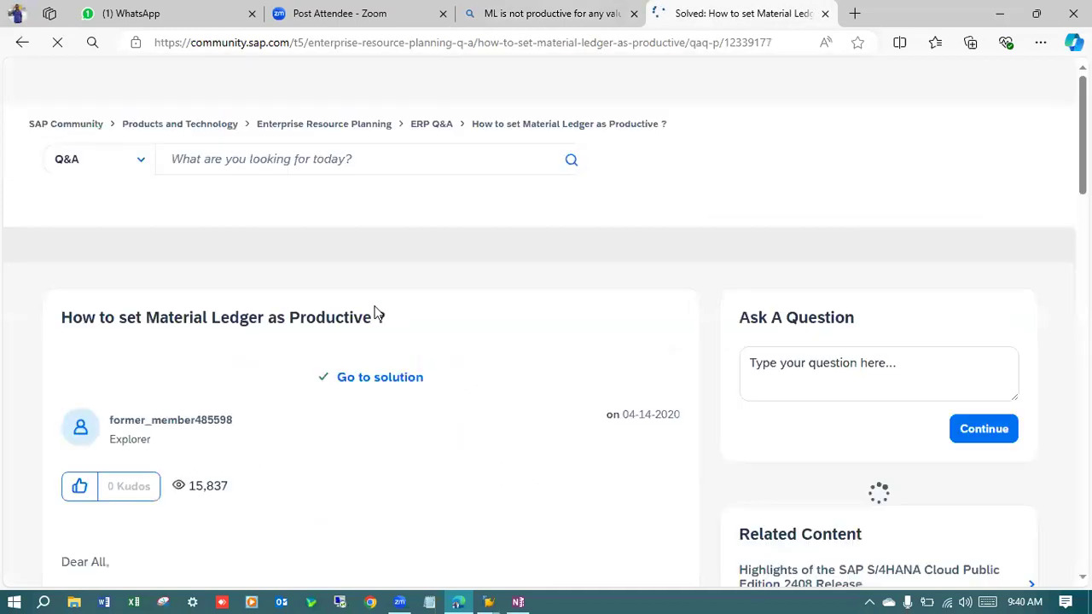
Read the SAP Community question's error scenarios and its accepted solution on setting the material ledger productive.
scroll(267, 253, "down", 5)
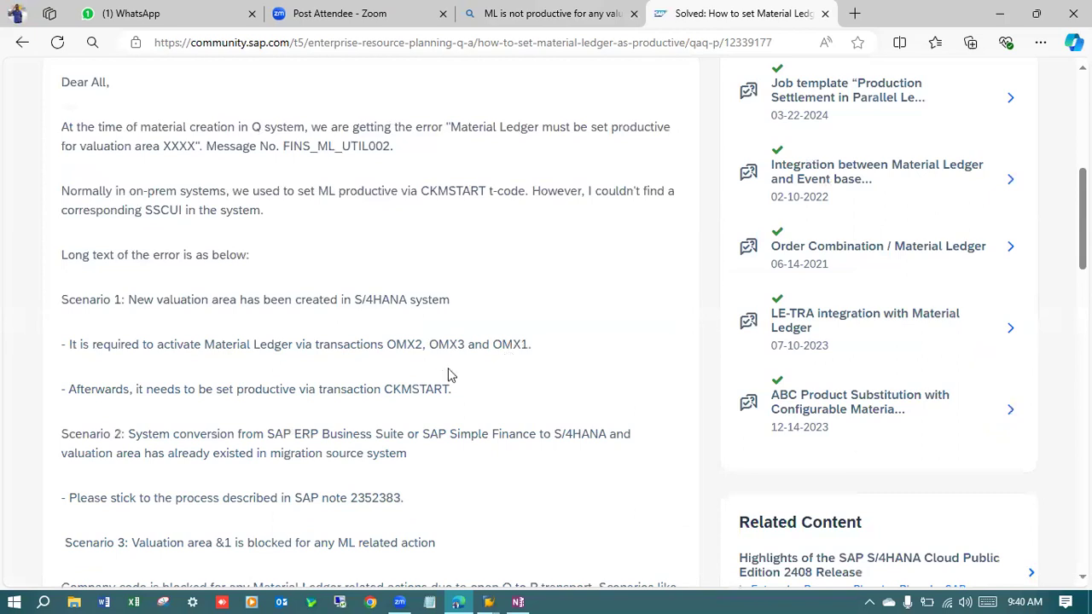
scroll(317, 372, "down", 2)
scroll(351, 299, "down", 1)
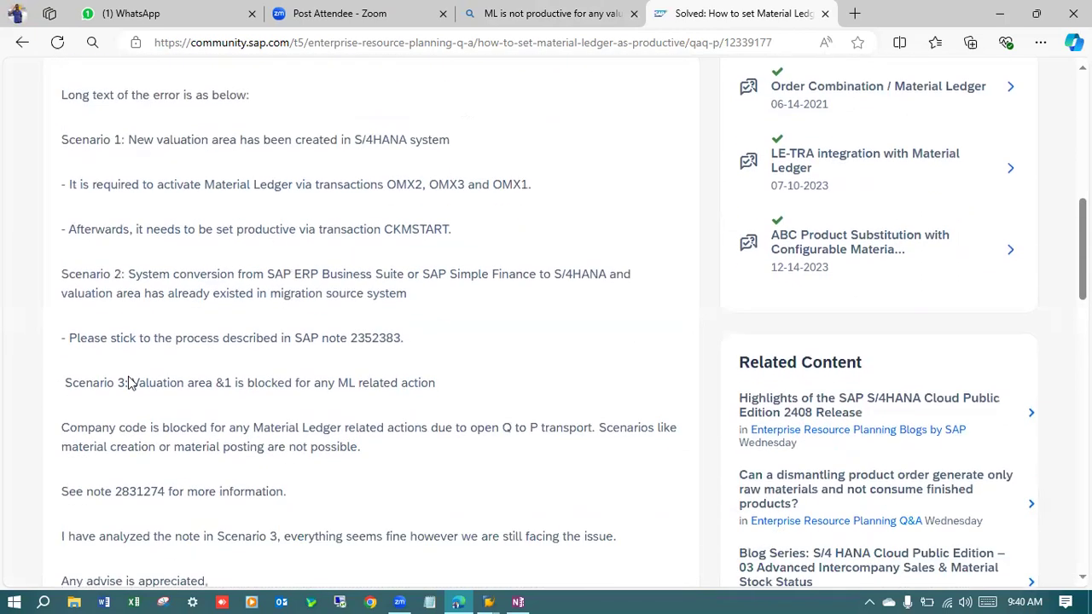
scroll(309, 320, "down", 1)
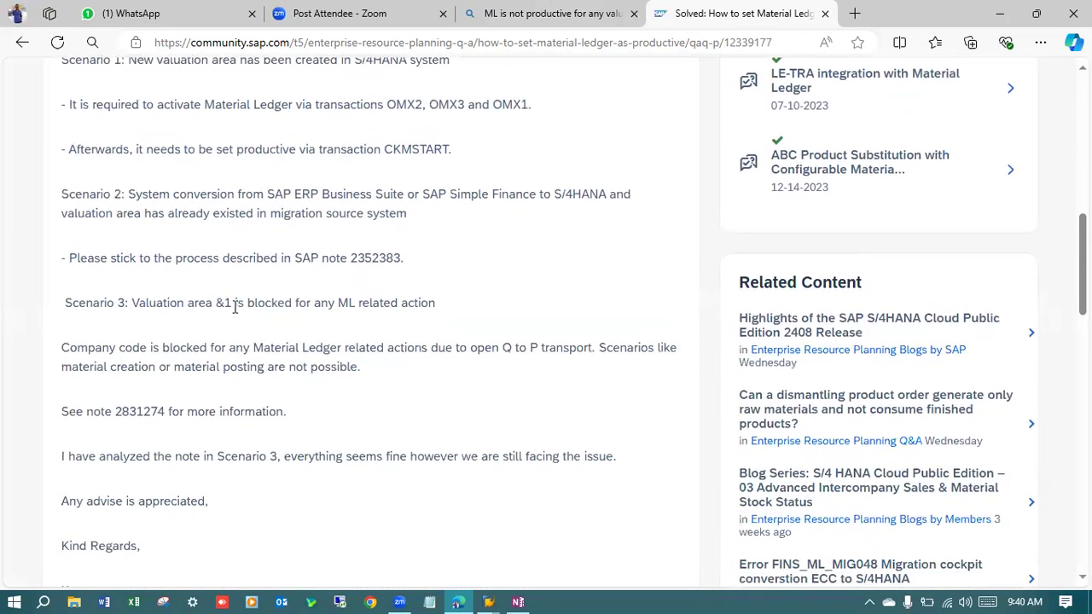
scroll(292, 316, "down", 2)
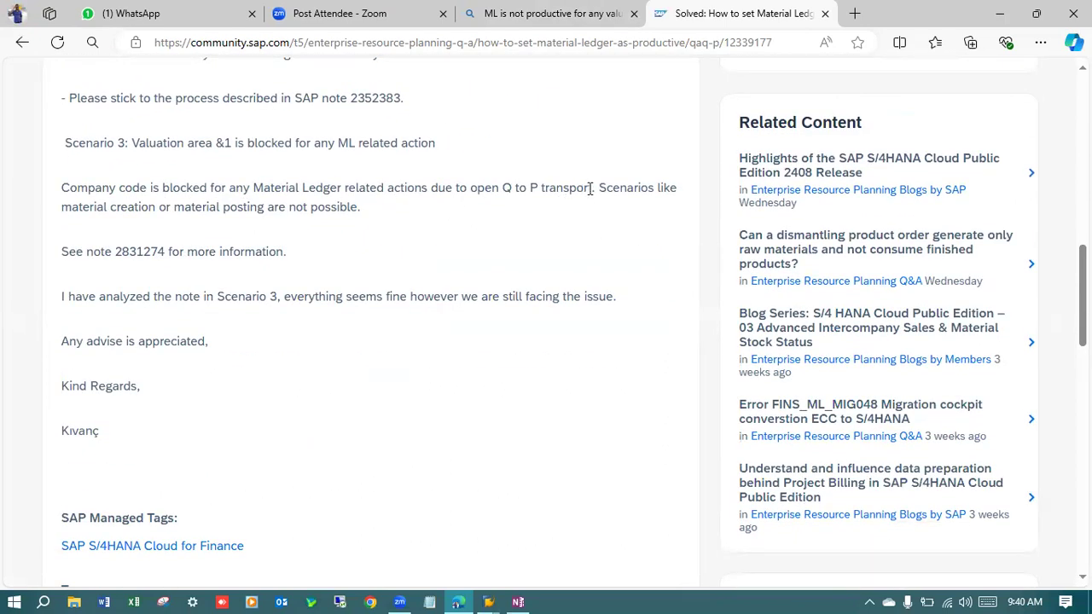
scroll(231, 236, "down", 9)
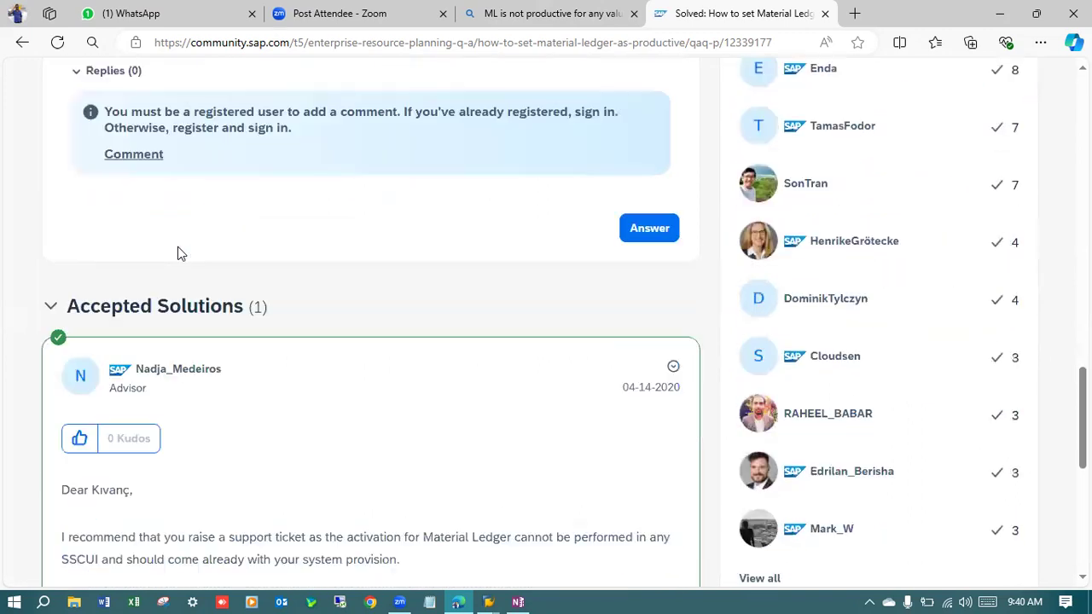
scroll(178, 245, "down", 2)
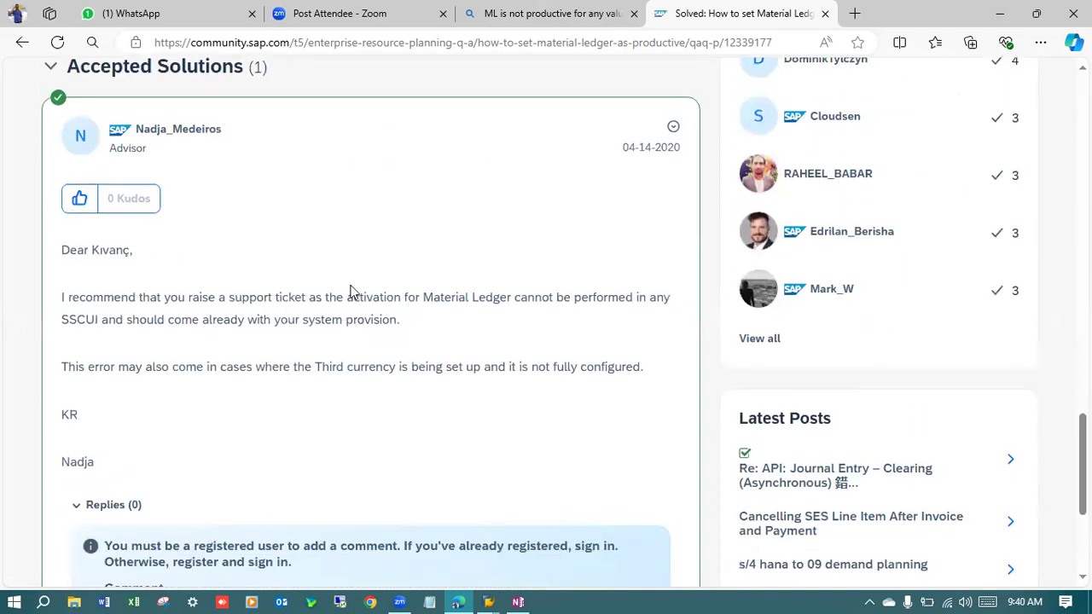
Return to the search results and open the SAP Community page "Material ledger must be set productive for valuation area" in a separate tab.
scroll(353, 292, "down", 1)
scroll(265, 275, "down", 2)
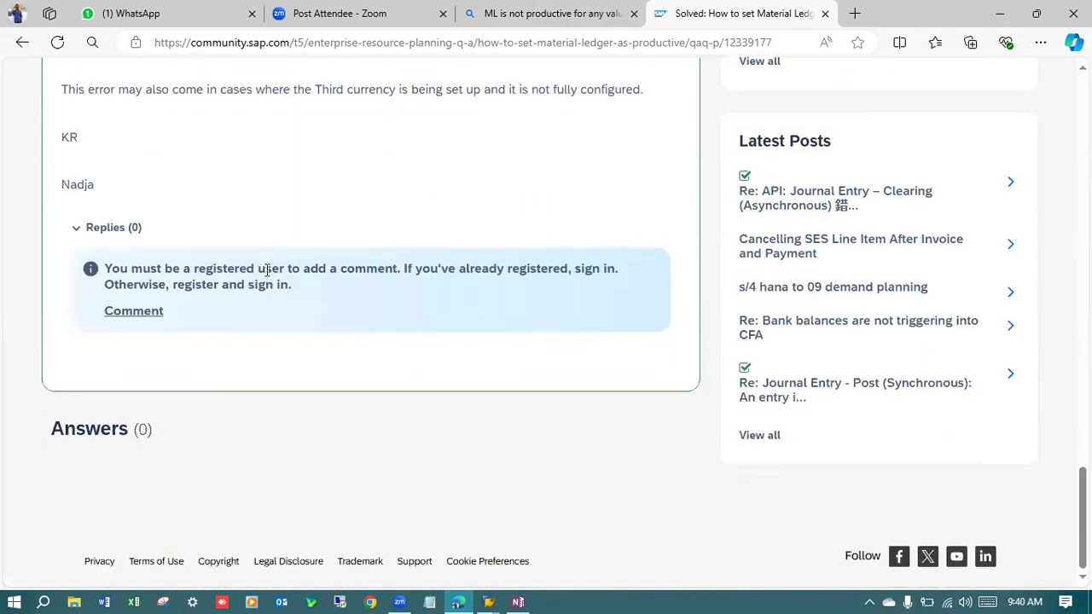
scroll(265, 274, "up", 5)
left_click(533, 7)
scroll(342, 341, "down", 3)
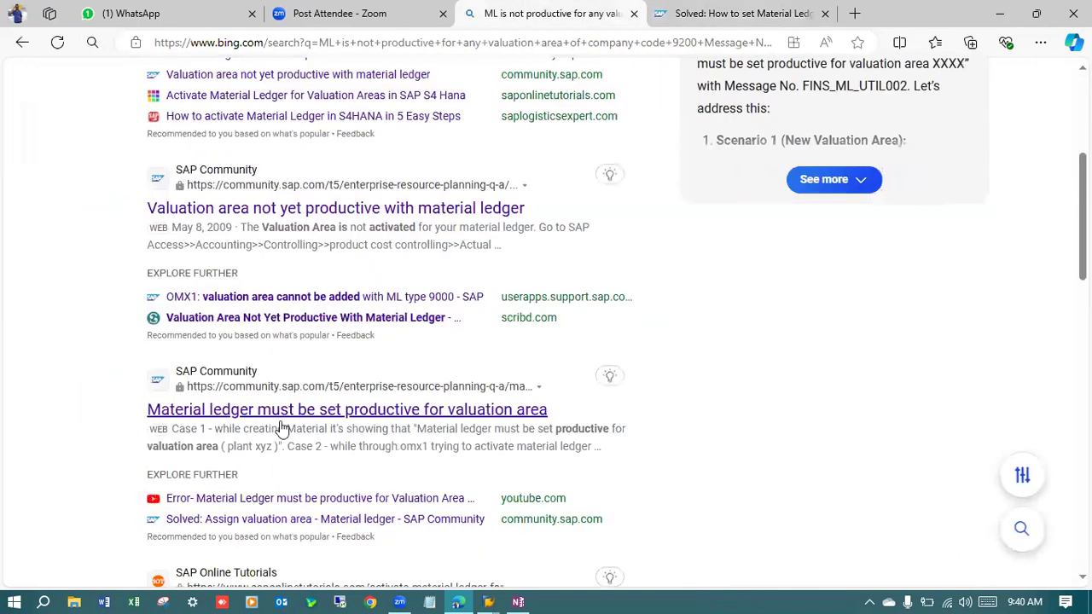
right_click(314, 413)
left_click(409, 177)
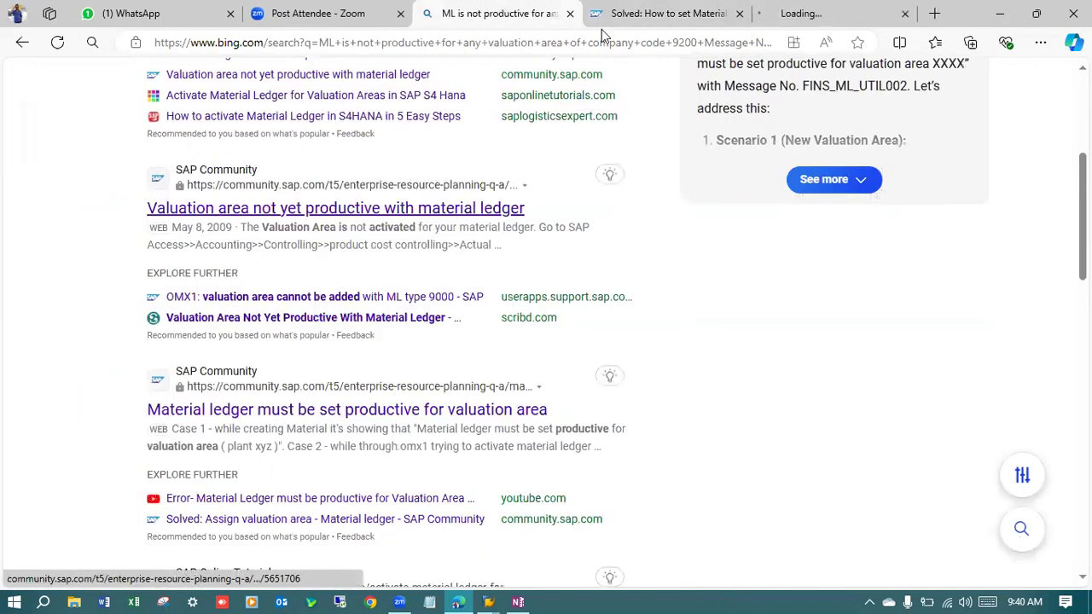
left_click(844, 14)
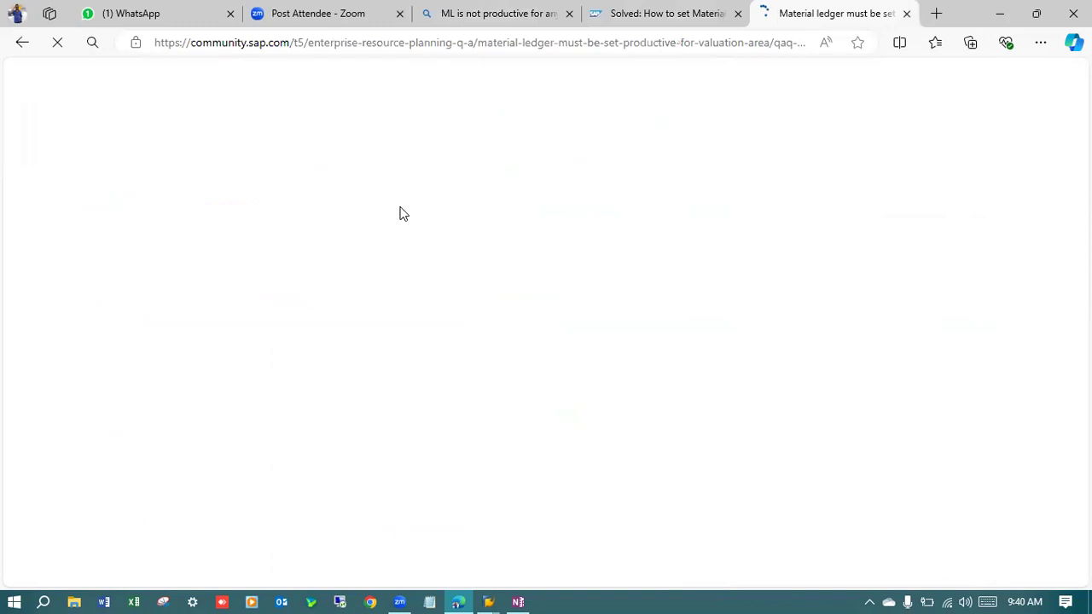
Read the question's two error cases and all its answers on making the material ledger productive.
scroll(236, 337, "down", 5)
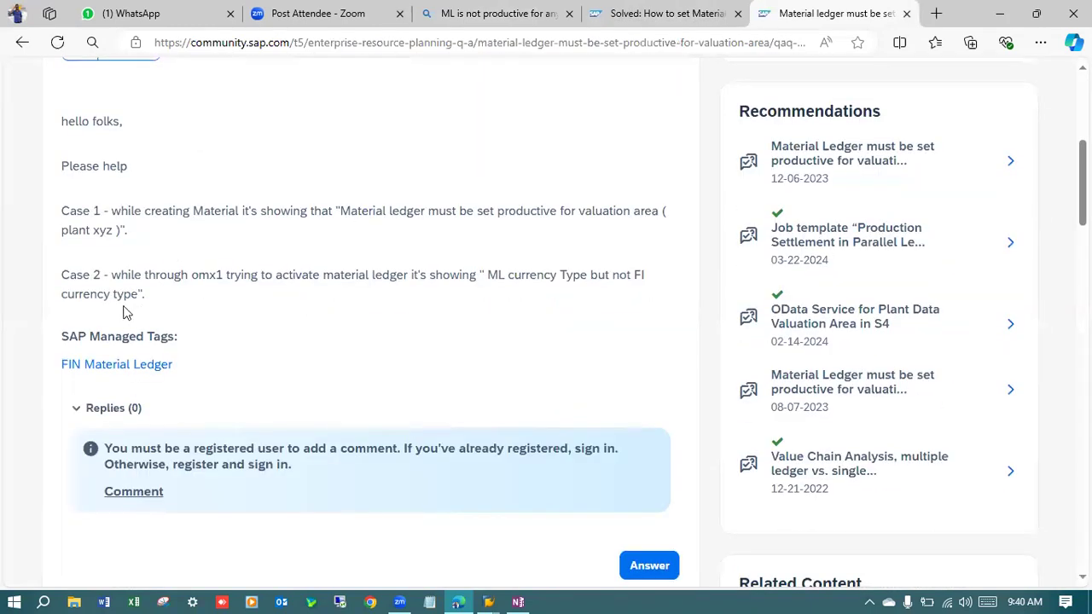
scroll(189, 195, "down", 1)
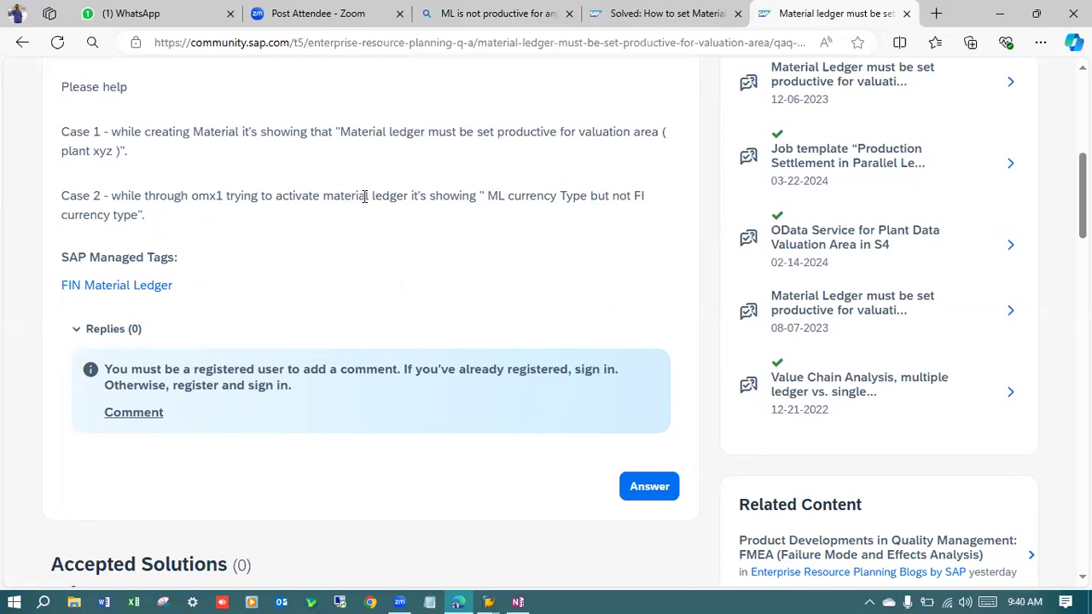
scroll(310, 256, "down", 8)
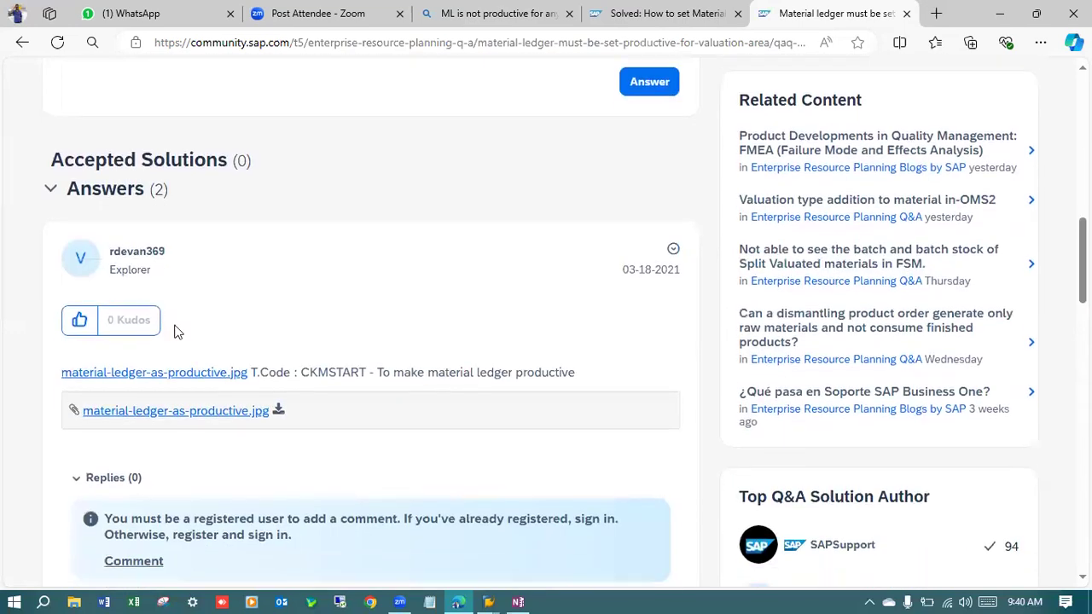
scroll(206, 341, "down", 7)
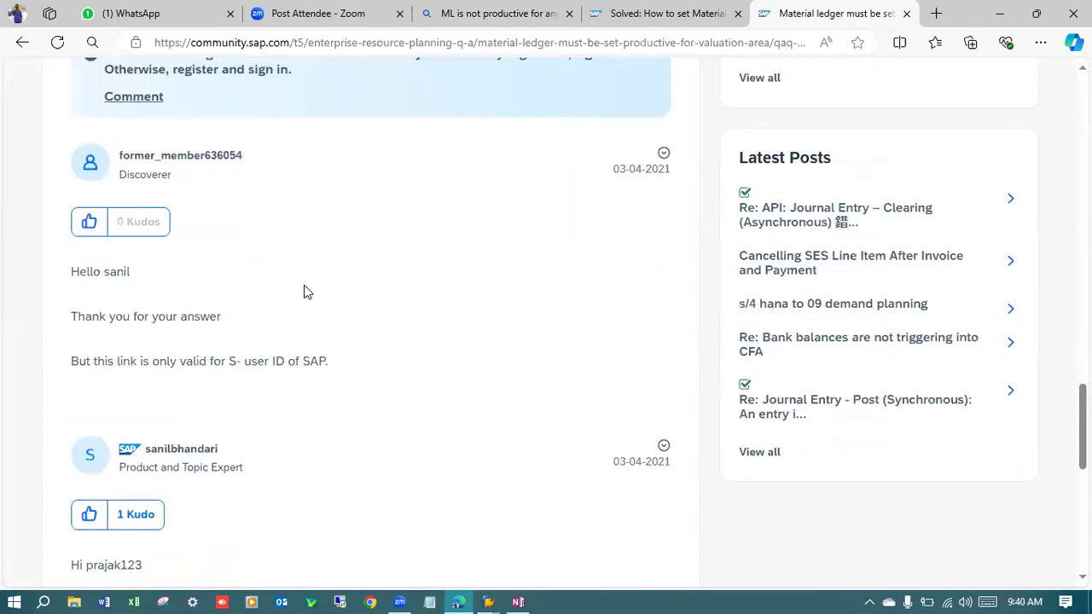
scroll(304, 286, "down", 5)
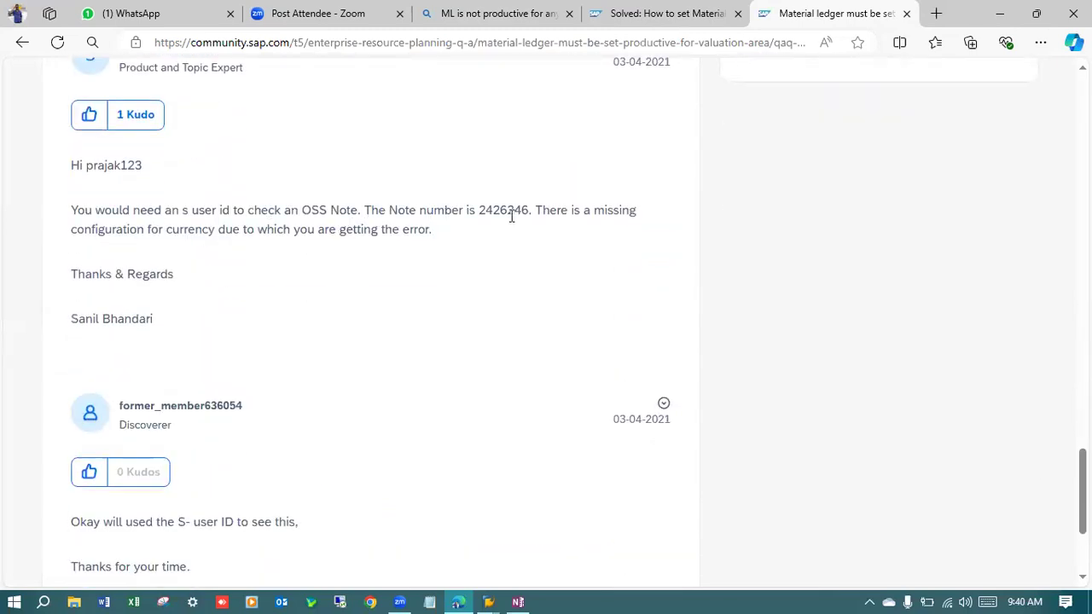
scroll(312, 278, "down", 3)
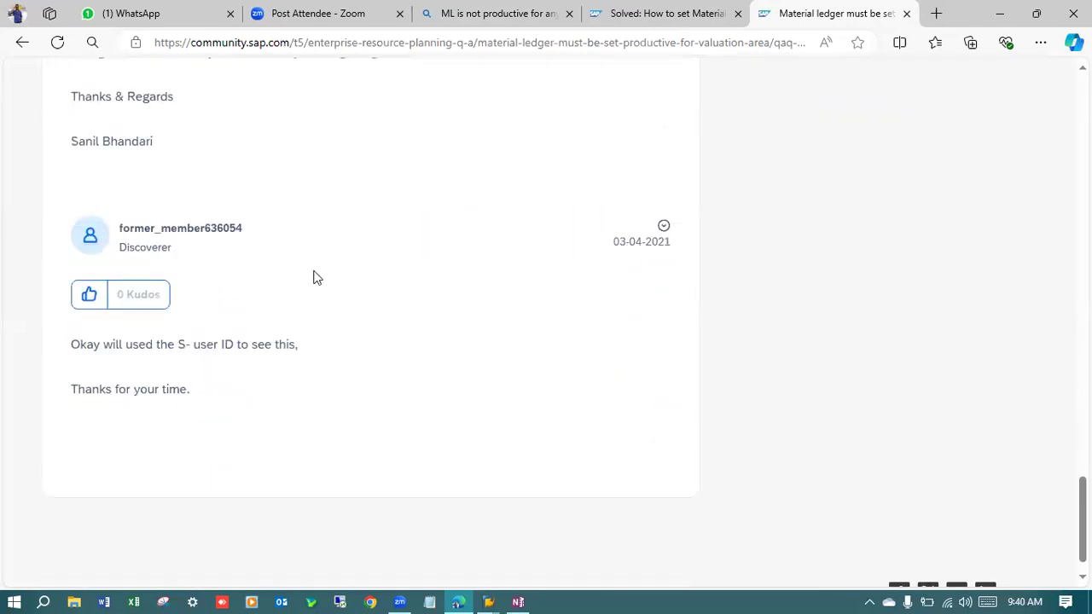
Close both SAP Community pages, then reopen "Material ledger must be set productive for valuation area" from the search results and skim its question.
left_click(906, 14)
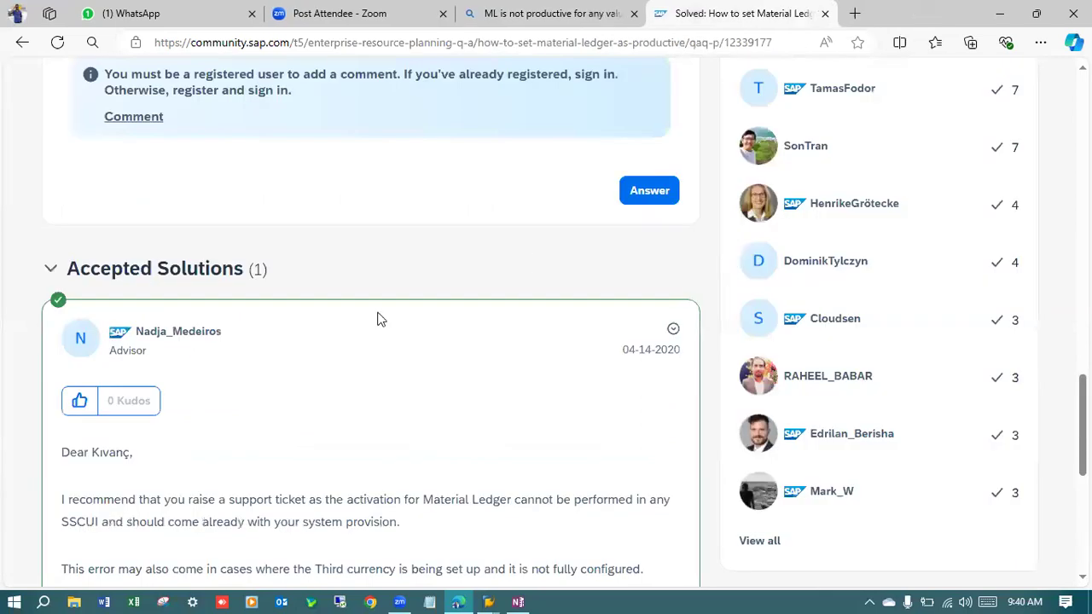
left_click(826, 16)
scroll(469, 290, "down", 2)
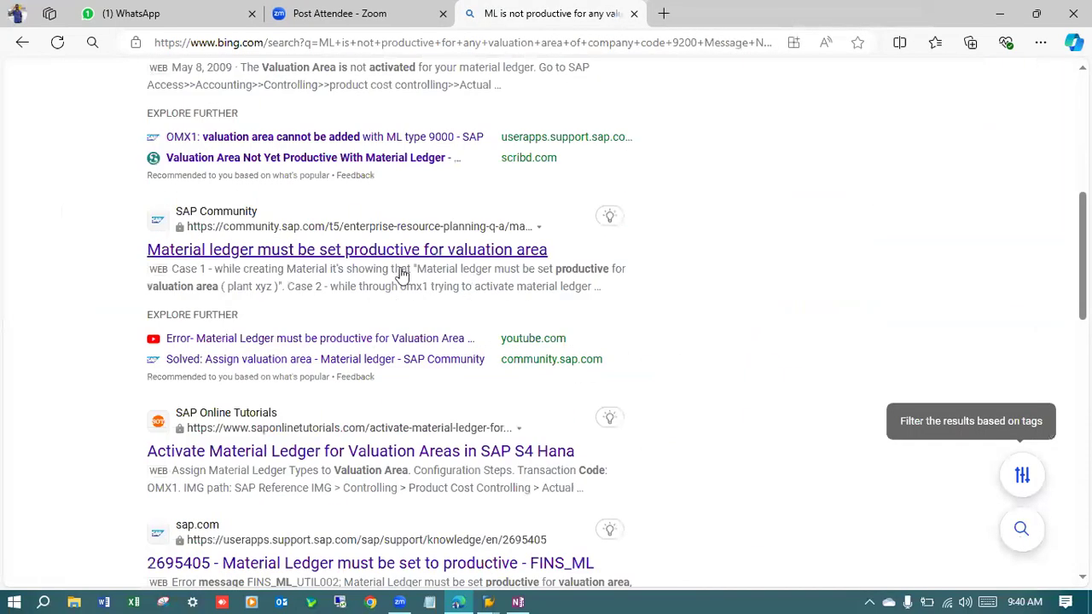
right_click(379, 258)
left_click(450, 268)
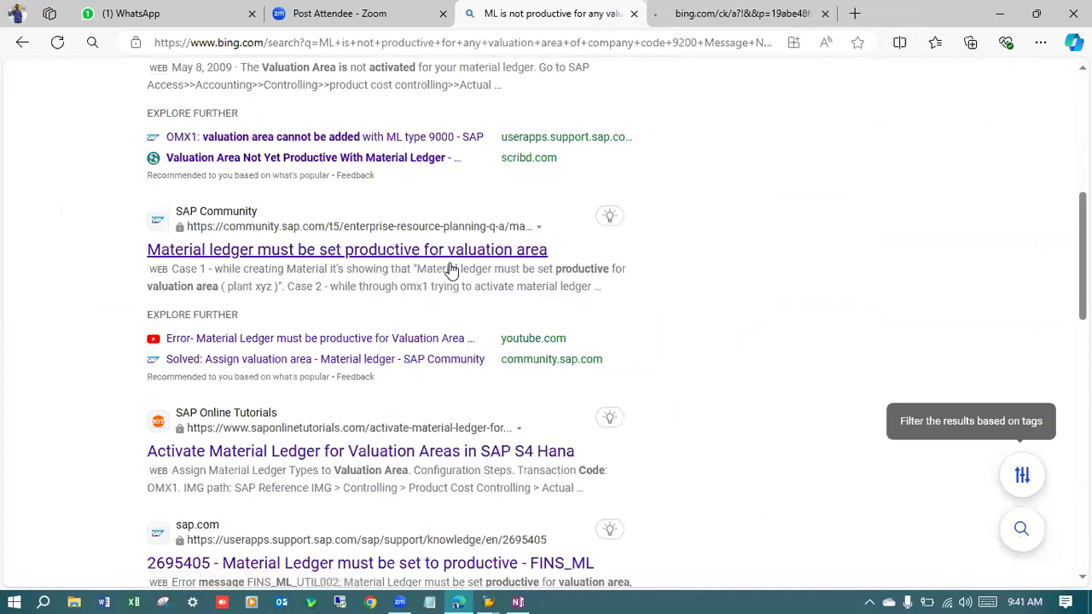
left_click(740, 17)
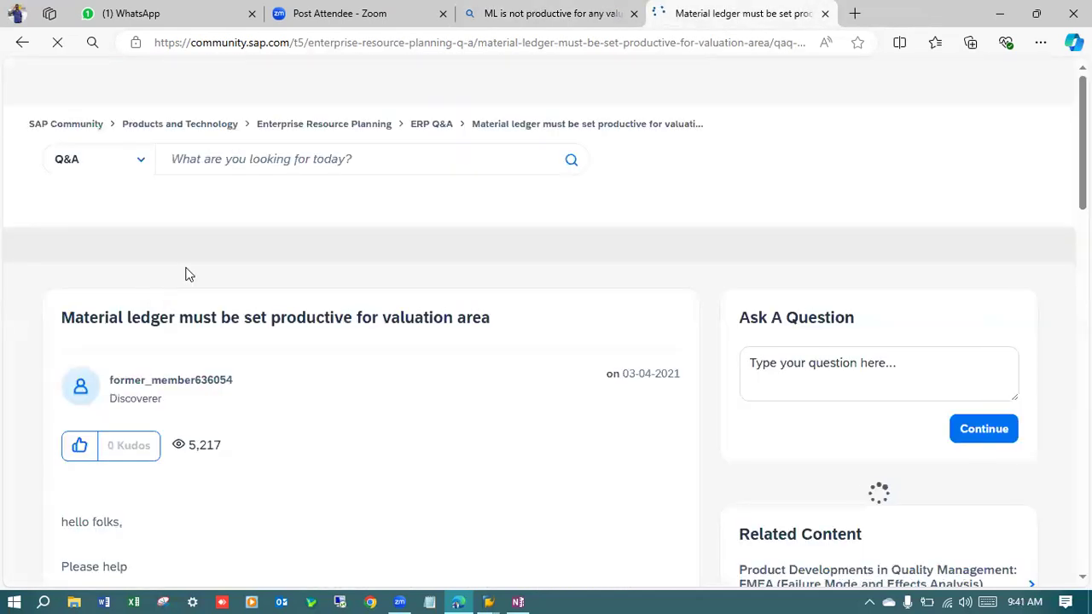
scroll(256, 258, "down", 1)
scroll(254, 258, "down", 3)
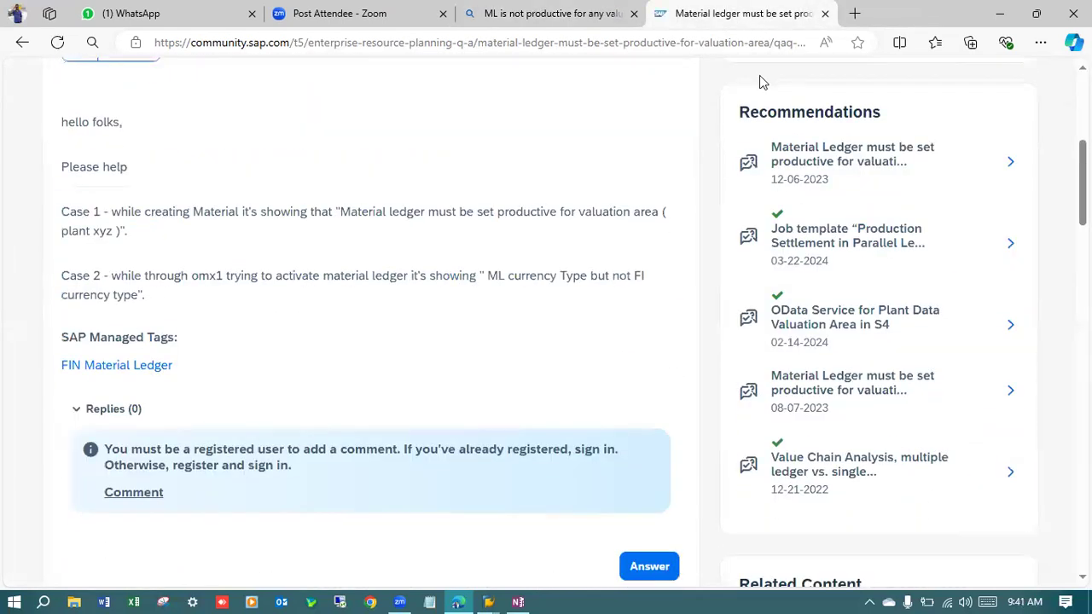
Open the related results "Material ledger must be set productive for valuation area" and "Valuation area not yet productive with material ledger" in separate tabs.
left_click(474, 26)
scroll(303, 333, "up", 4)
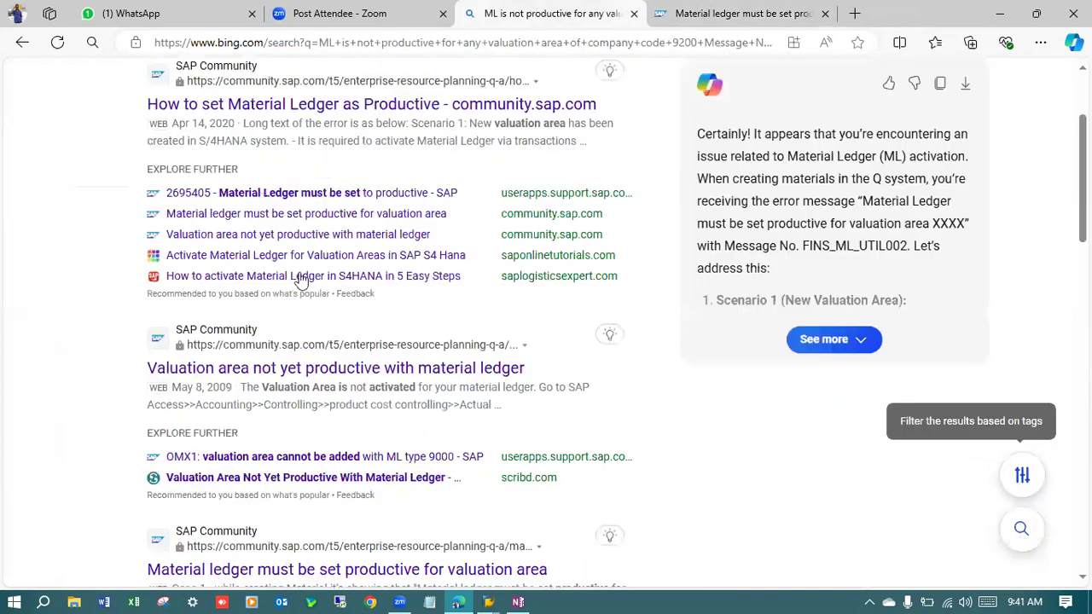
right_click(290, 220)
left_click(366, 227)
right_click(304, 234)
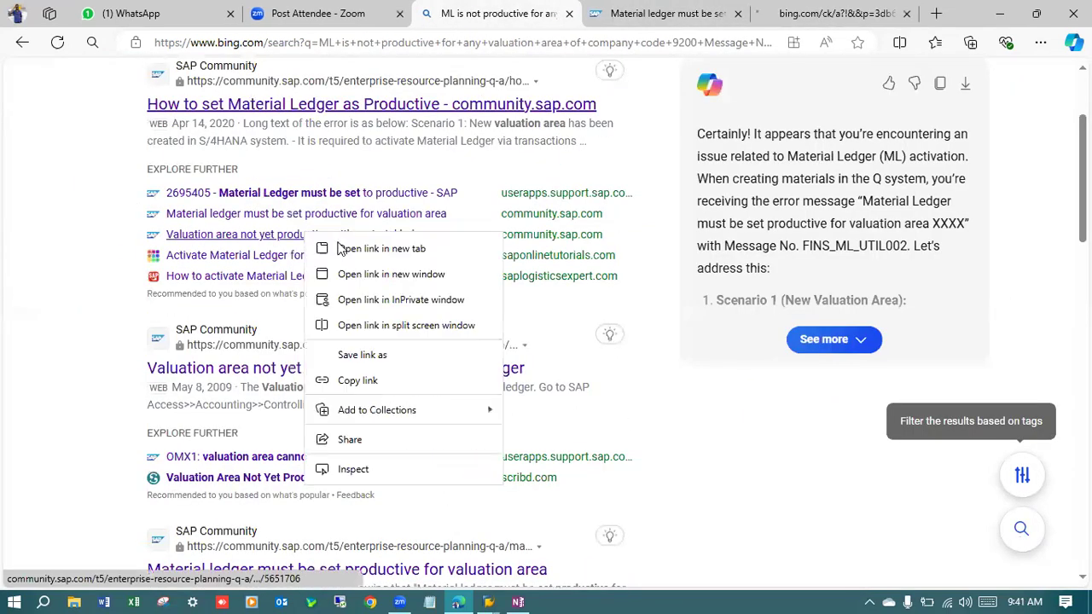
left_click(367, 248)
Review the newly opened "Material ledger must be set productive for valuation area" page through to its final replies.
left_click(593, 8)
left_click(709, 10)
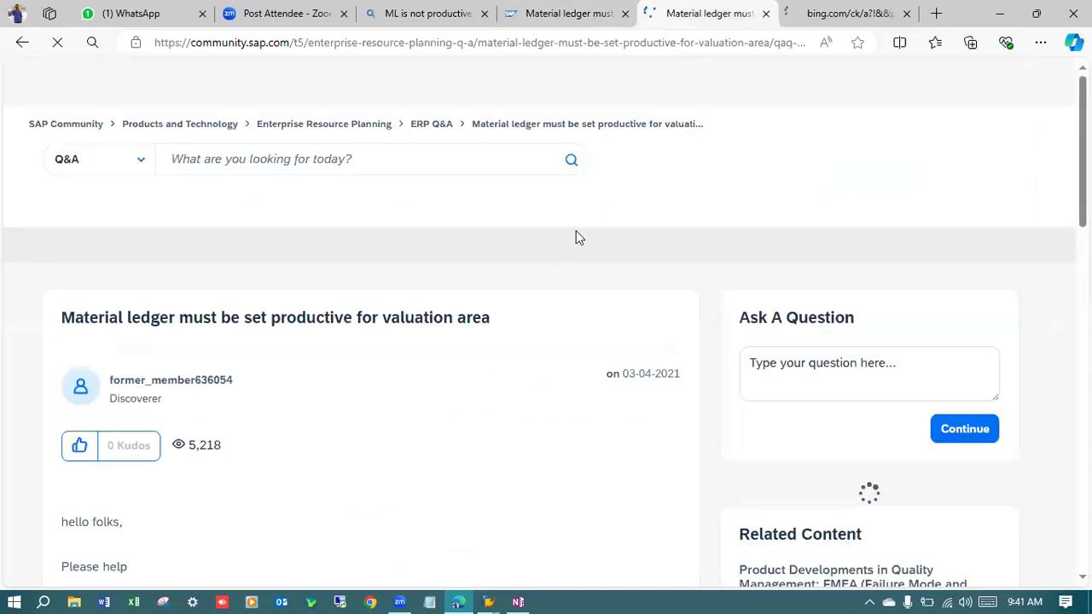
scroll(347, 307, "down", 4)
scroll(345, 305, "down", 4)
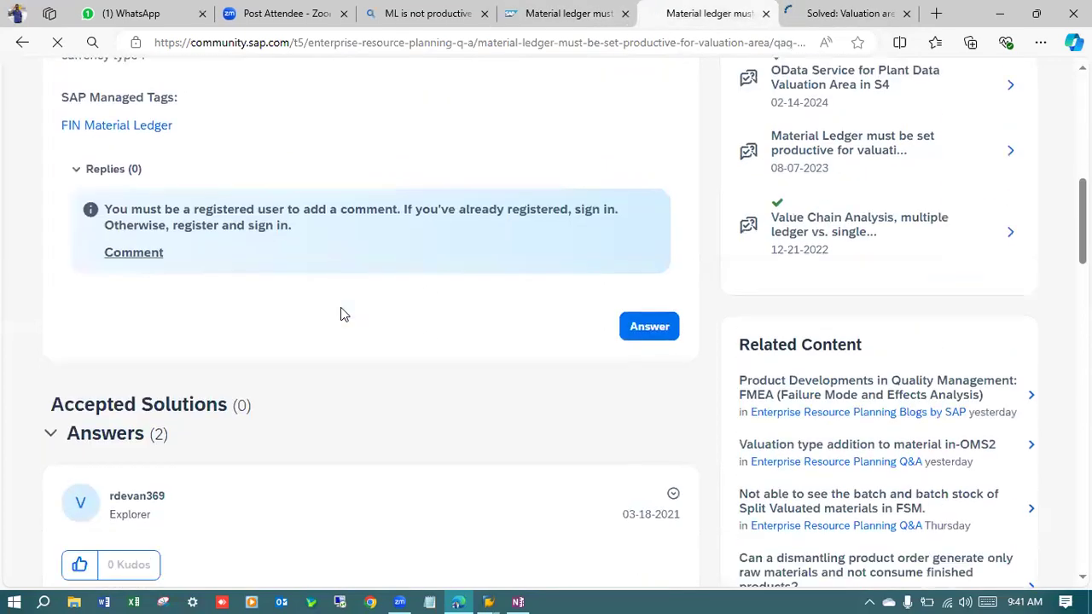
scroll(343, 308, "down", 10)
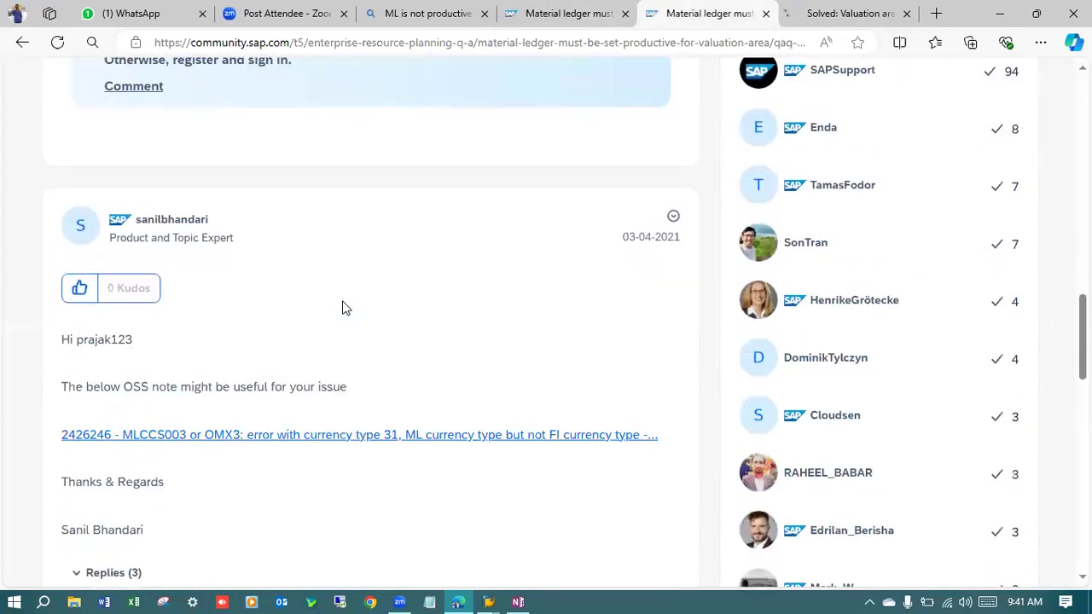
scroll(344, 308, "down", 5)
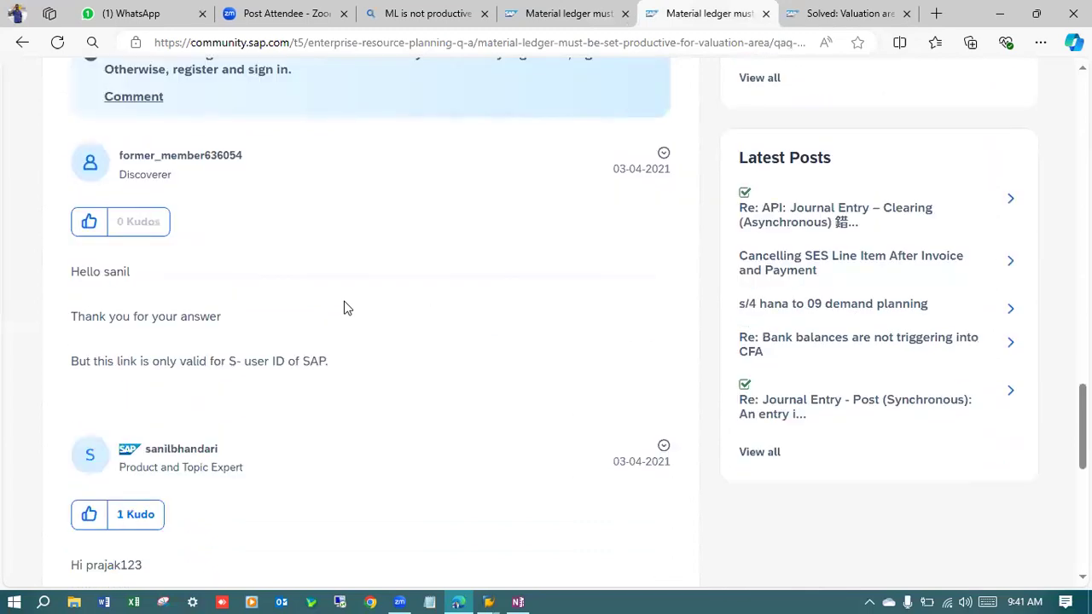
scroll(343, 303, "down", 8)
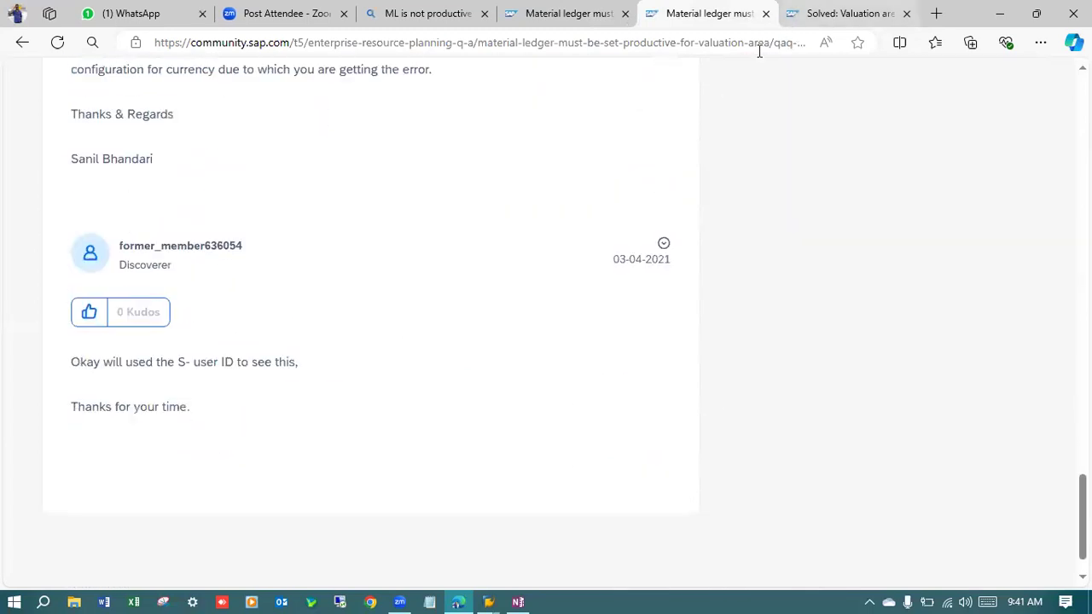
Read the "Valuation area not yet productive with material ledger" page, covering the system administration procedure, accepted solution and replies on the menu path.
left_click(831, 13)
scroll(430, 307, "down", 3)
scroll(431, 308, "down", 2)
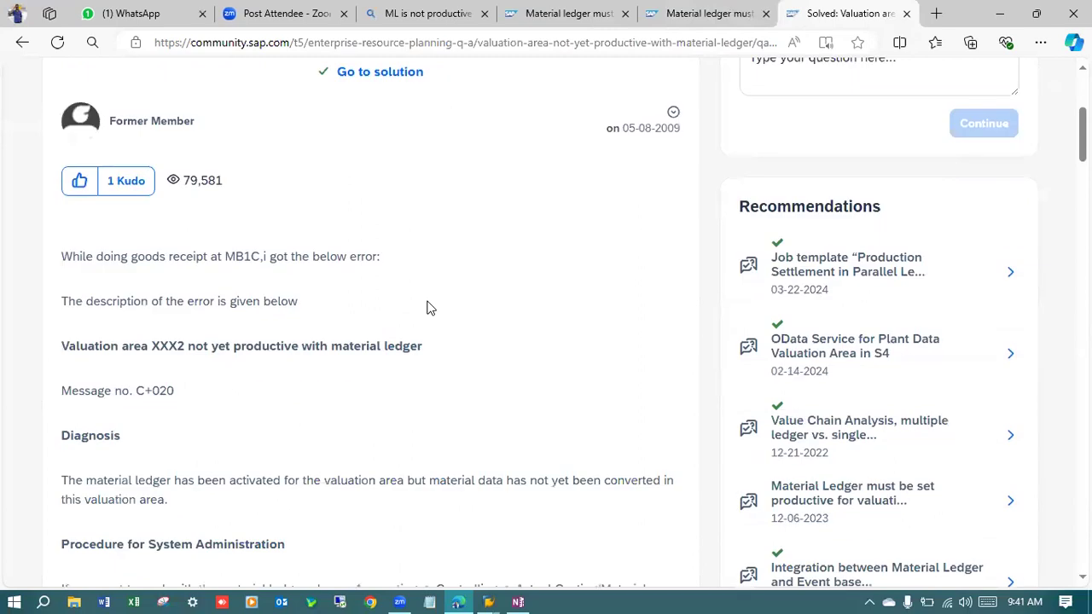
scroll(314, 310, "down", 3)
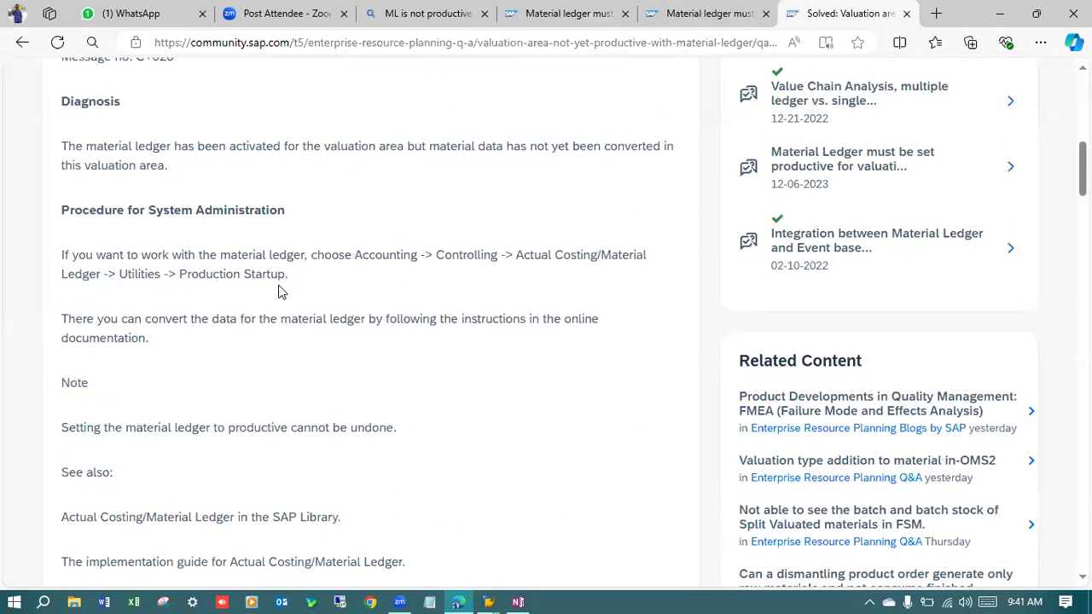
left_click_drag(192, 269, 332, 272)
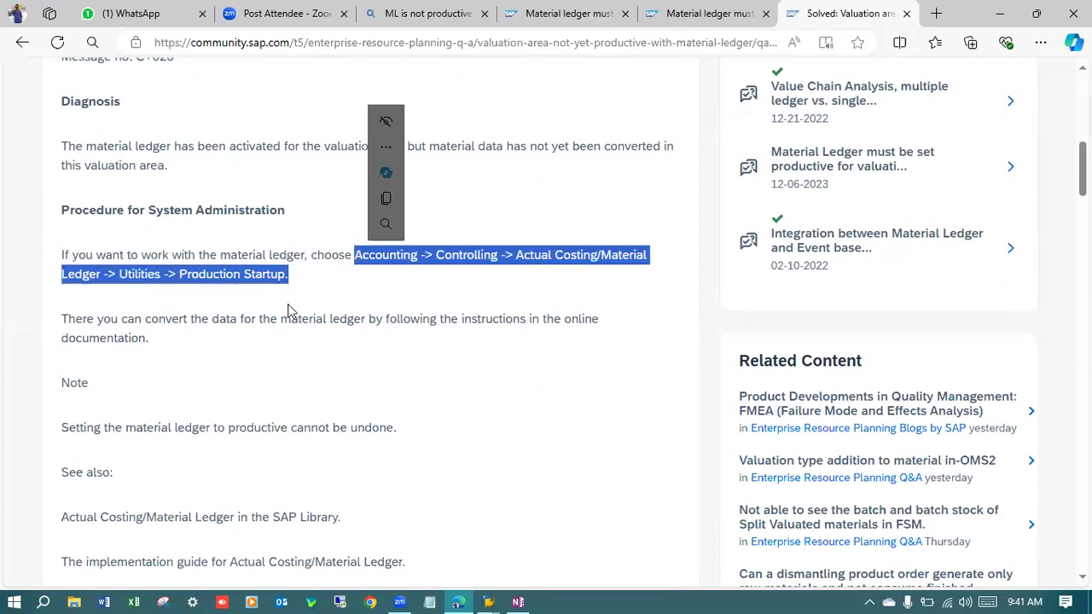
scroll(287, 310, "down", 2)
scroll(224, 295, "down", 7)
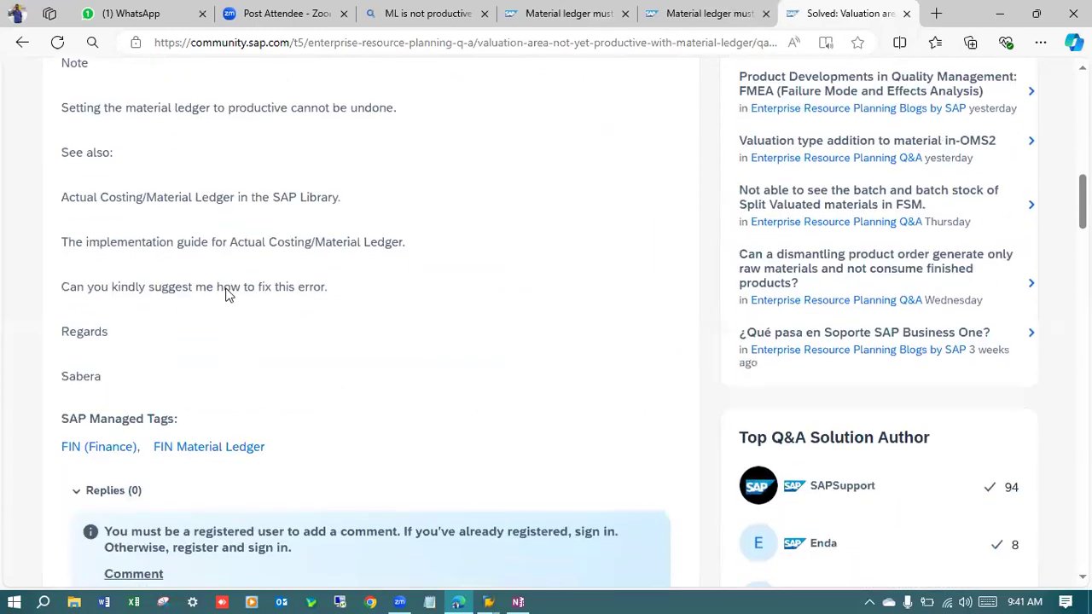
scroll(227, 293, "down", 3)
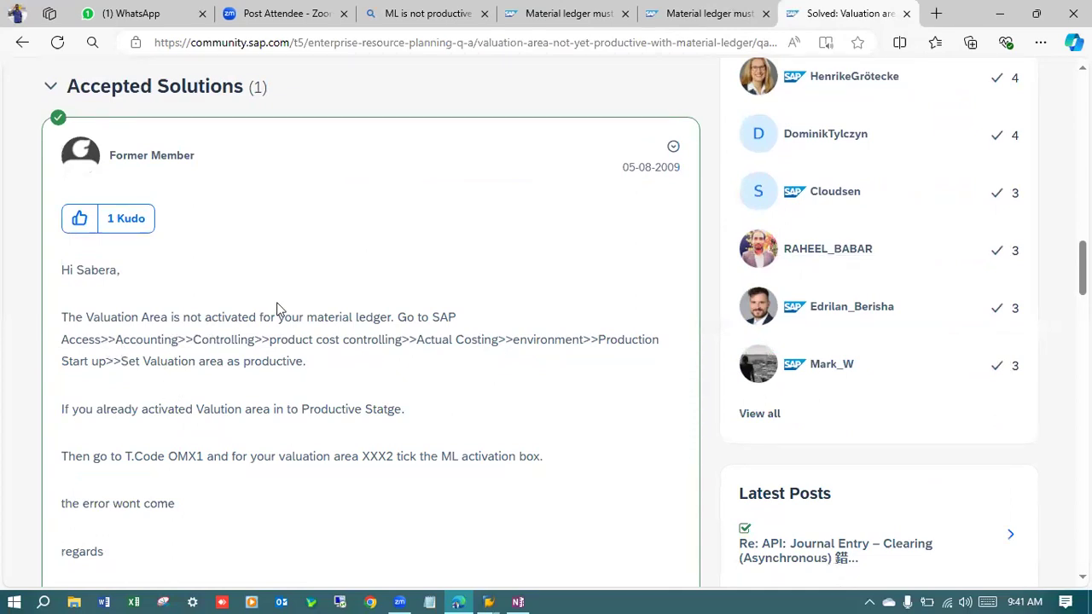
scroll(277, 309, "down", 5)
scroll(275, 305, "down", 5)
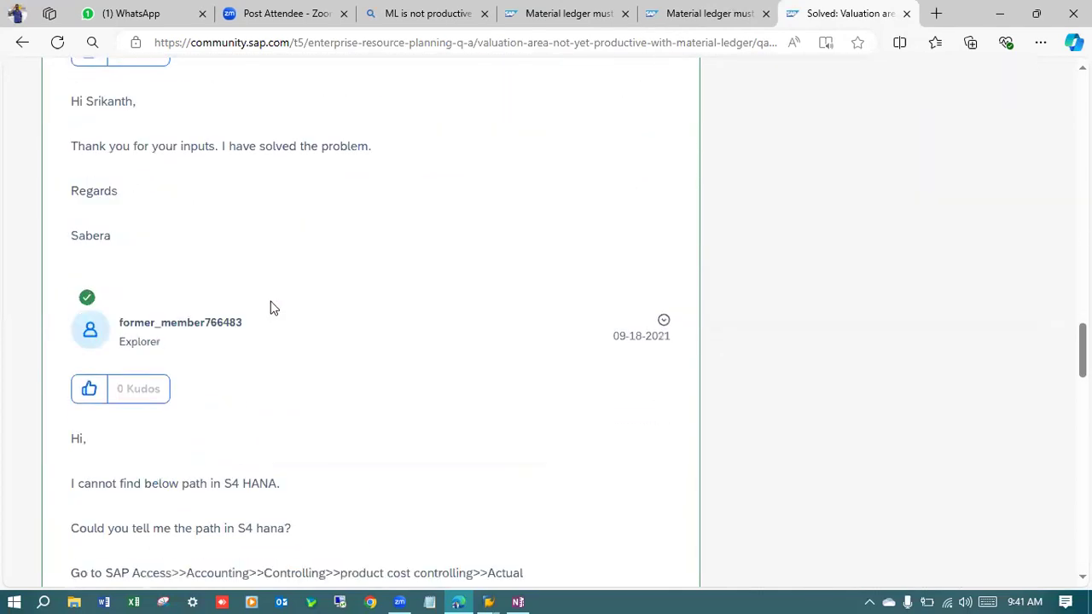
scroll(271, 305, "down", 3)
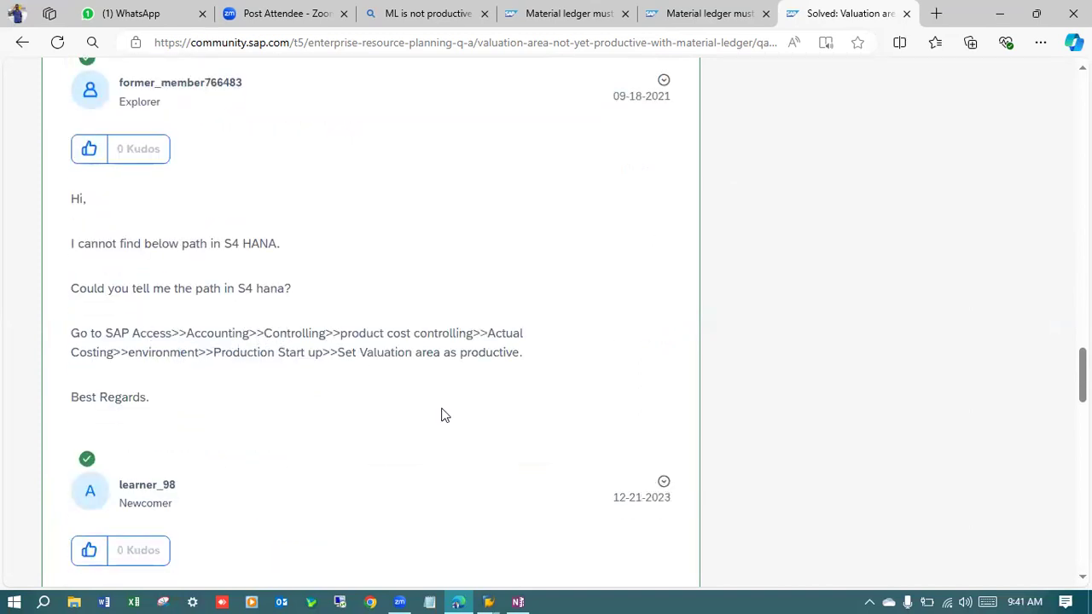
Switch to the SAP session showing Production Startup of Mat. Ledger and leave it for SAP Easy Access with /n.
left_click(488, 602)
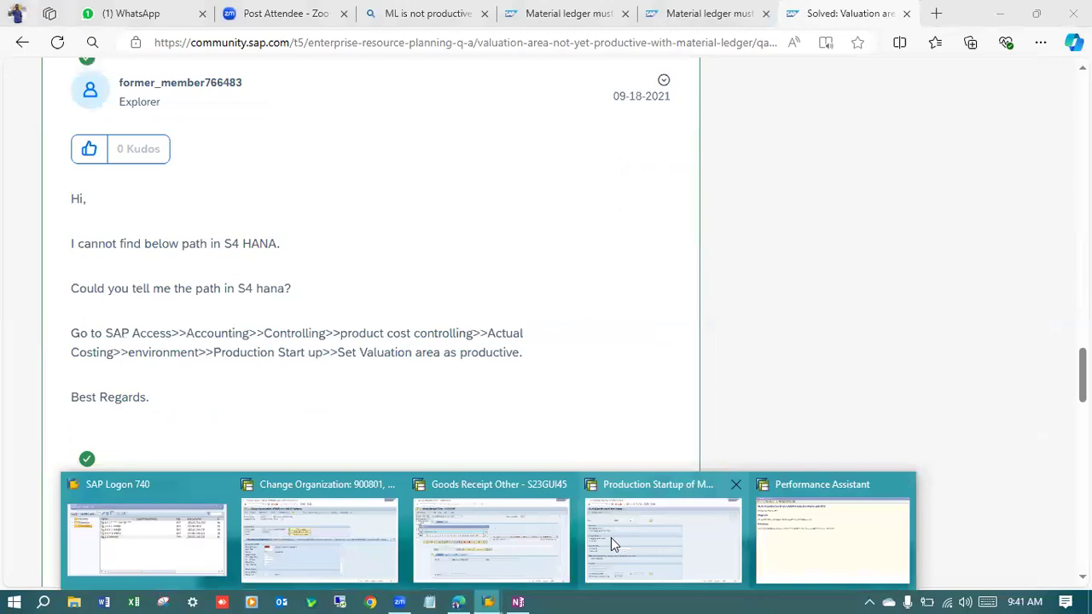
left_click(662, 537)
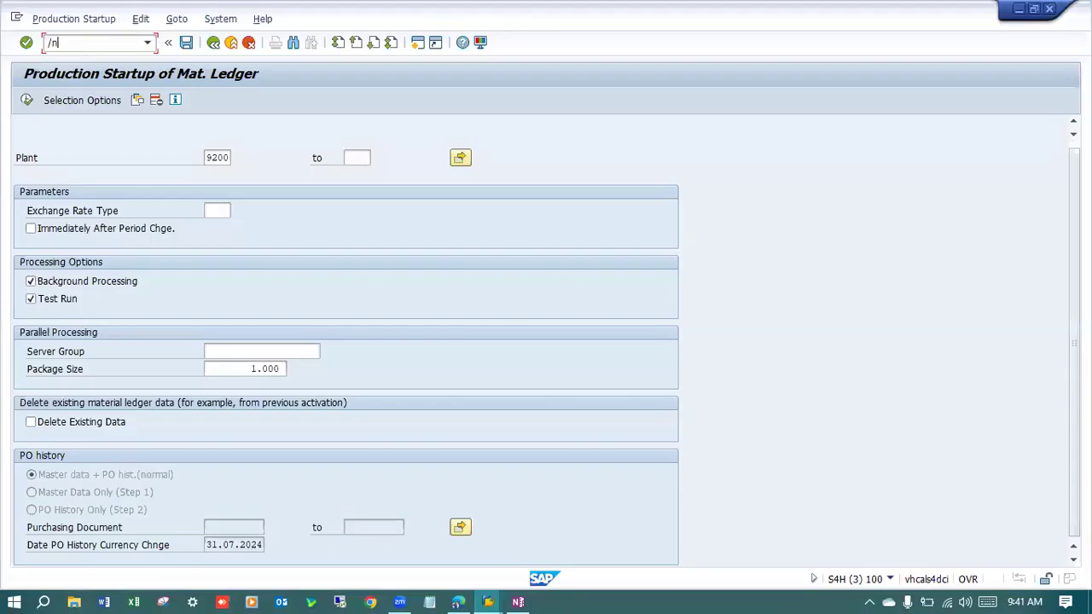
key("Return")
Expand the SAP menu through Accounting, Controlling, Product Cost Controlling and Actual Costing/Material Ledger to Environment, following the path in the forum reply.
left_click(38, 260)
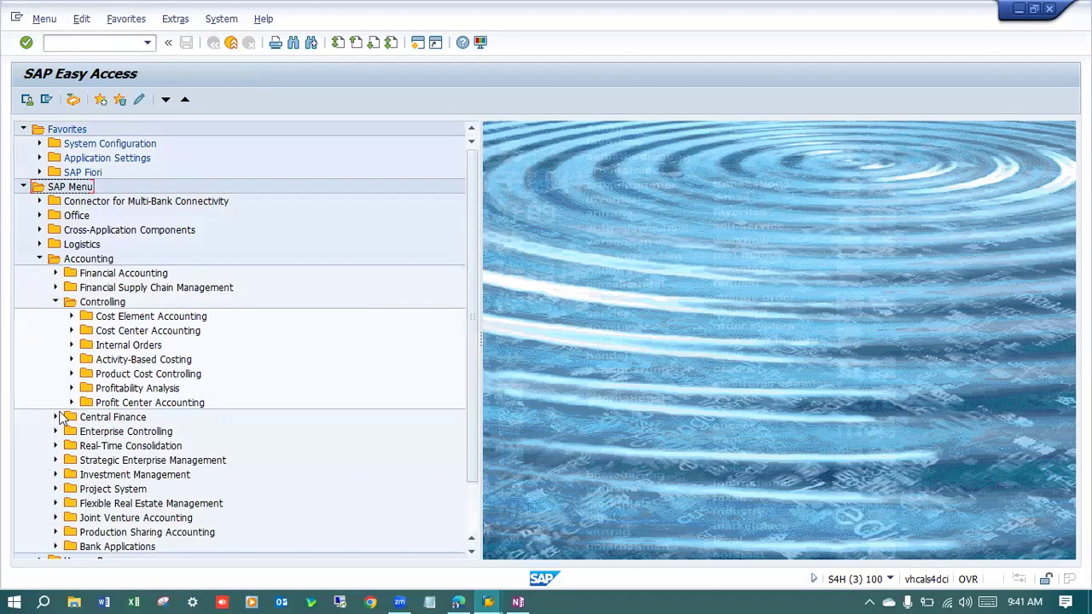
key("alt+Tab")
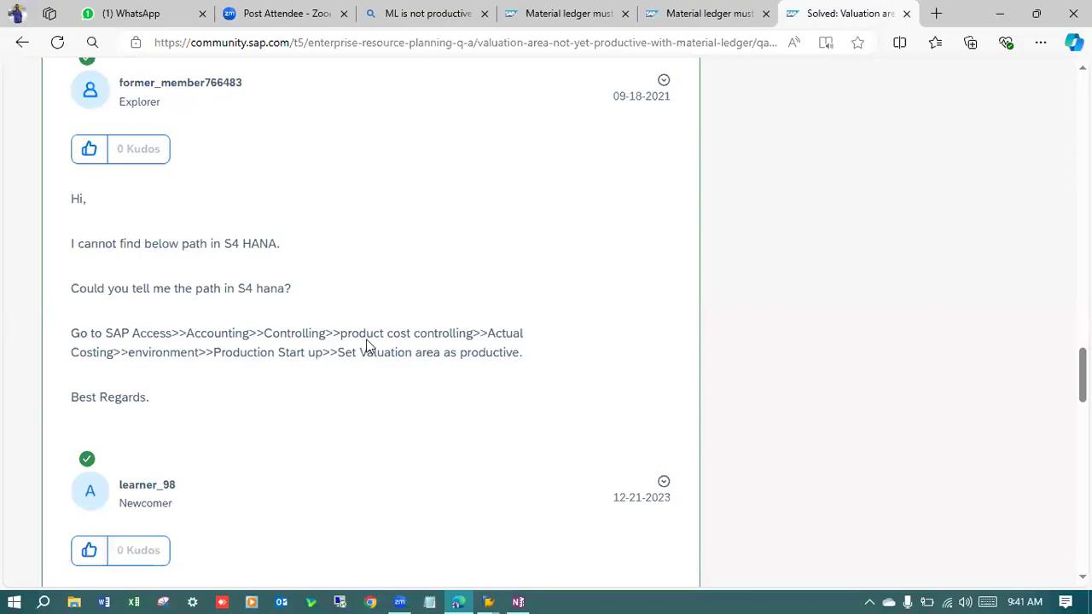
key("alt+Tab")
left_click(72, 373)
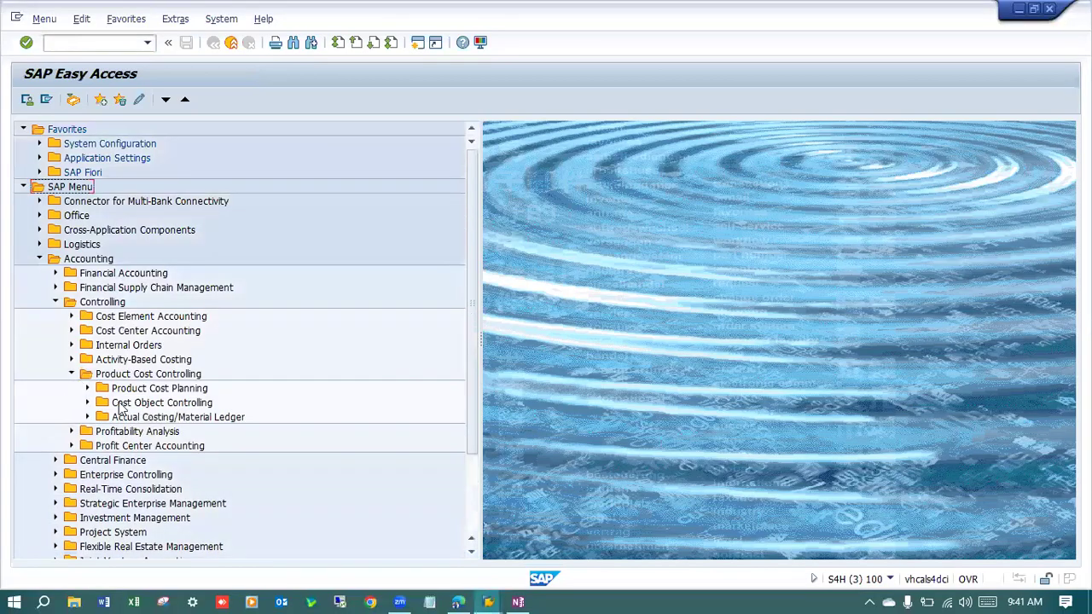
key("alt+Tab")
key("alt+Tab")
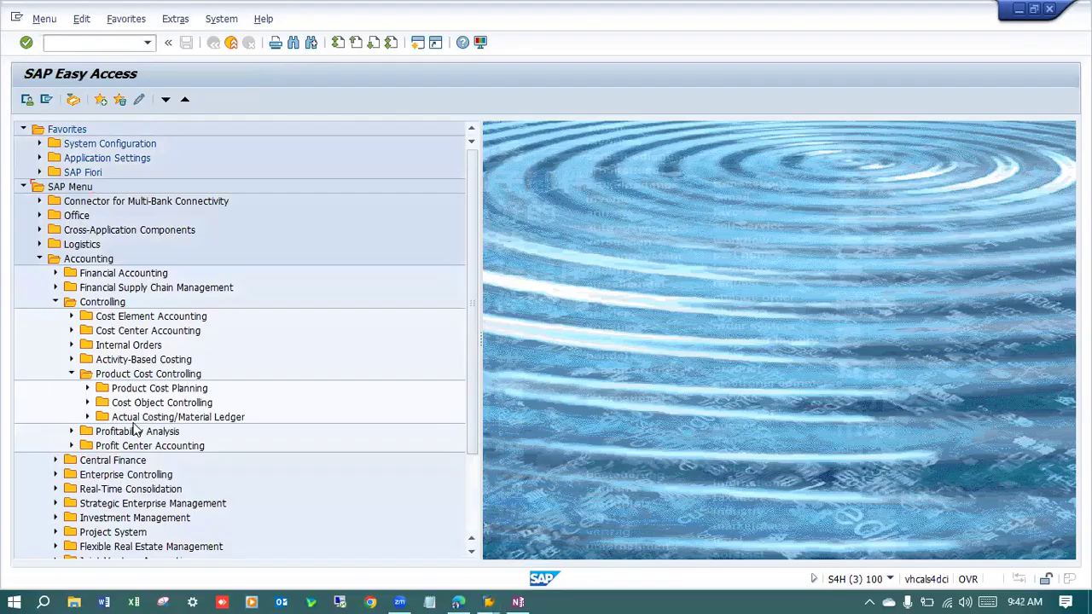
left_click(87, 417)
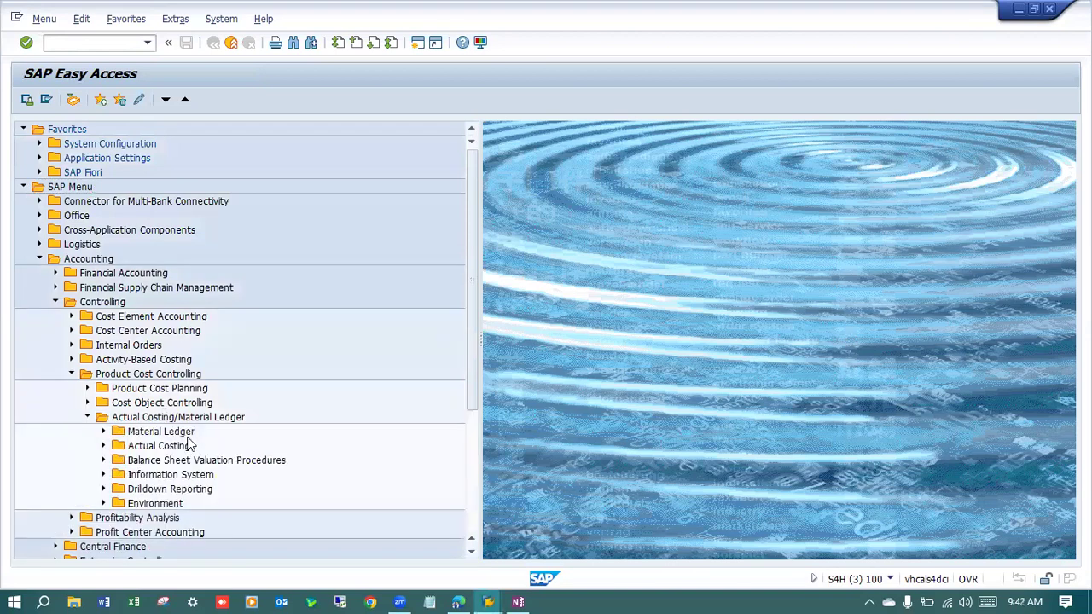
left_click(104, 504)
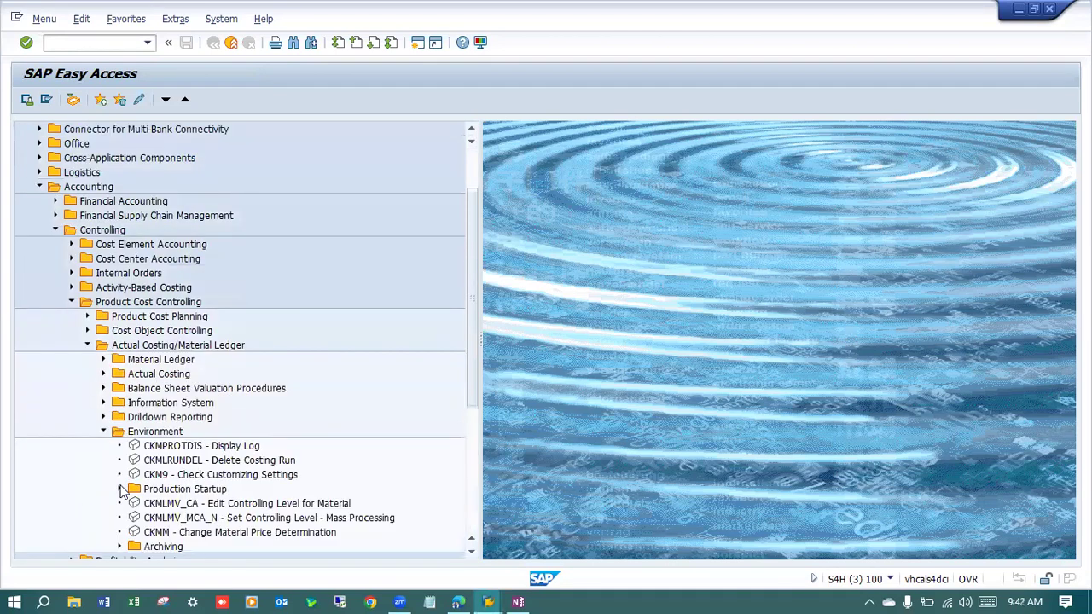
Open Production Startup of Mat. Ledger from the Environment folder's Production Startup entries, checking the menu path against the forum reply.
key("alt+Tab")
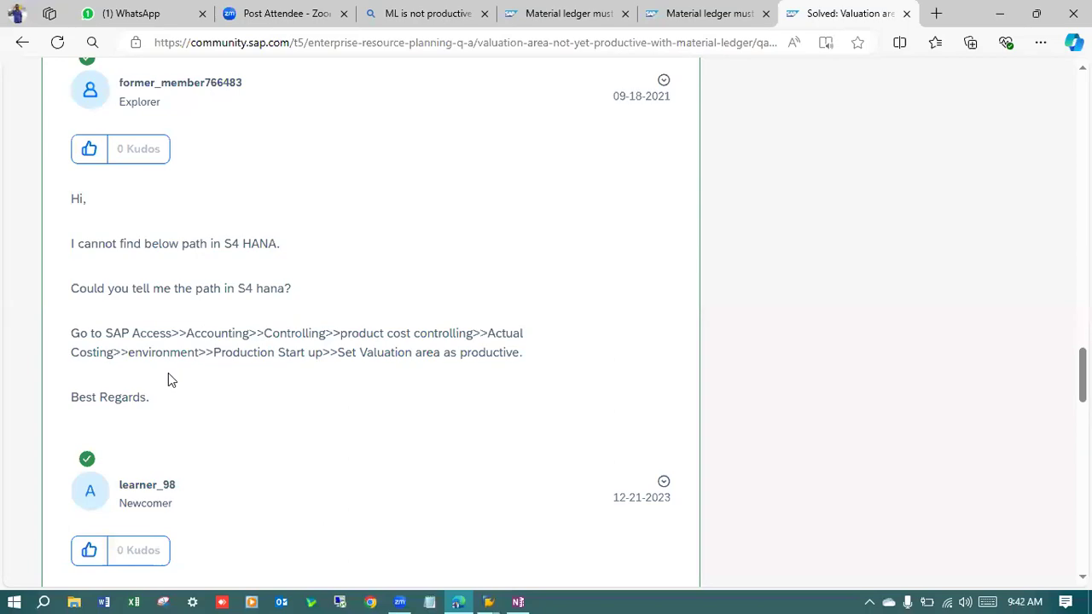
key("alt+Tab")
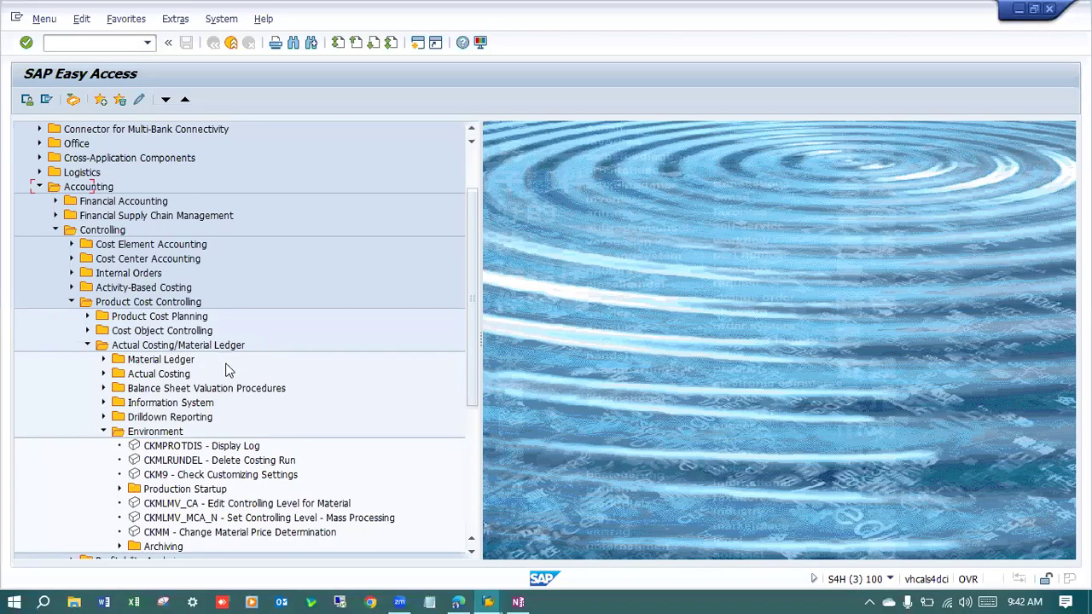
left_click(119, 489)
scroll(232, 325, "down", 2)
left_click(248, 402)
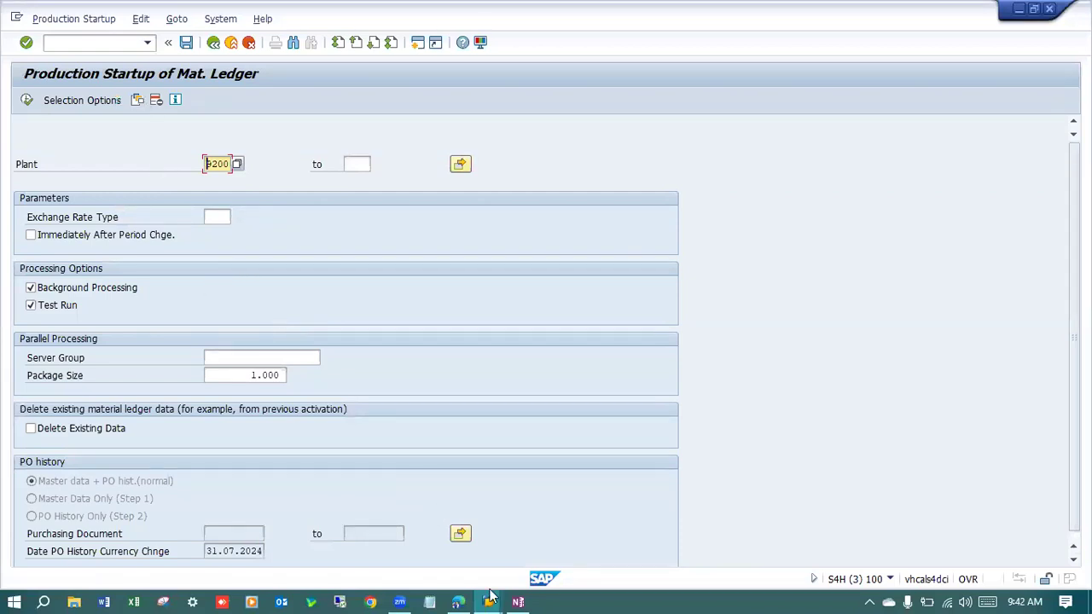
Review the "Valuation area not yet productive with material ledger" page again, from the question and accepted solution to the final replies, and return to SAP.
left_click(458, 602)
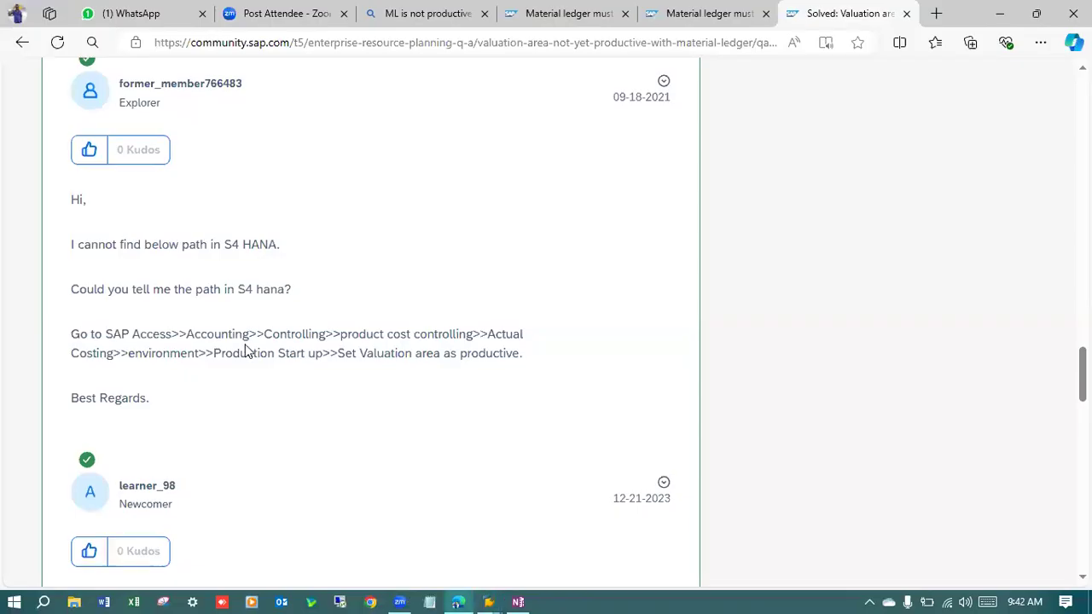
scroll(244, 350, "up", 4)
scroll(244, 351, "up", 8)
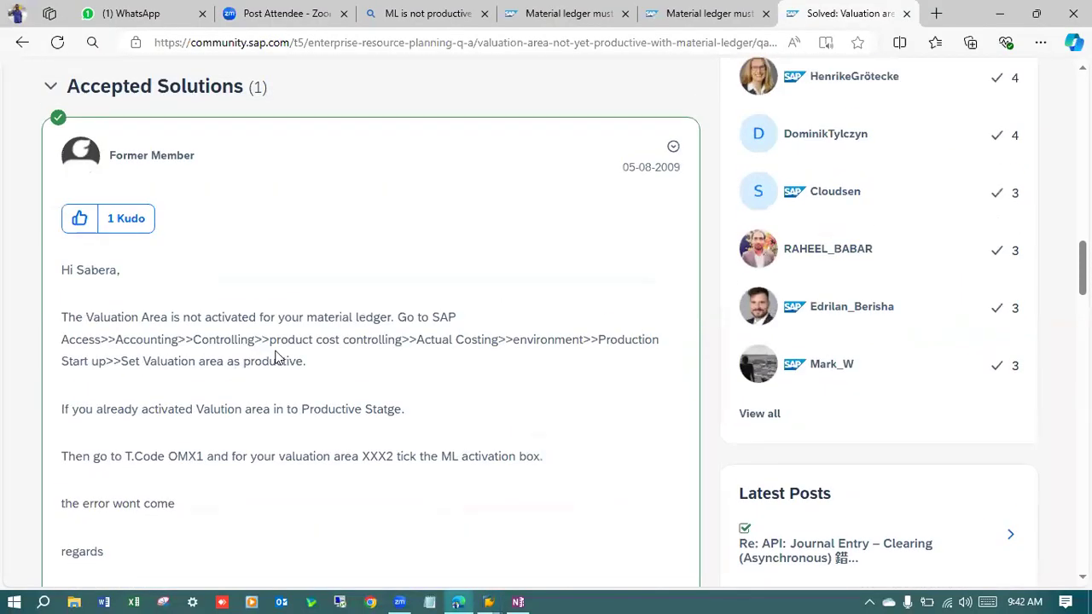
scroll(296, 361, "up", 10)
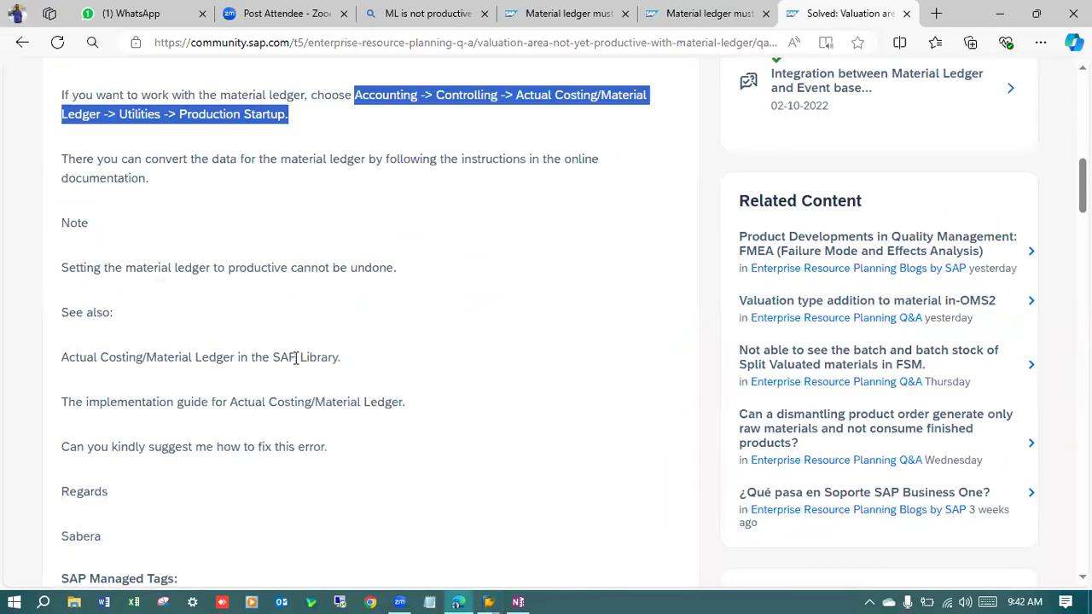
scroll(296, 358, "down", 15)
scroll(298, 361, "down", 15)
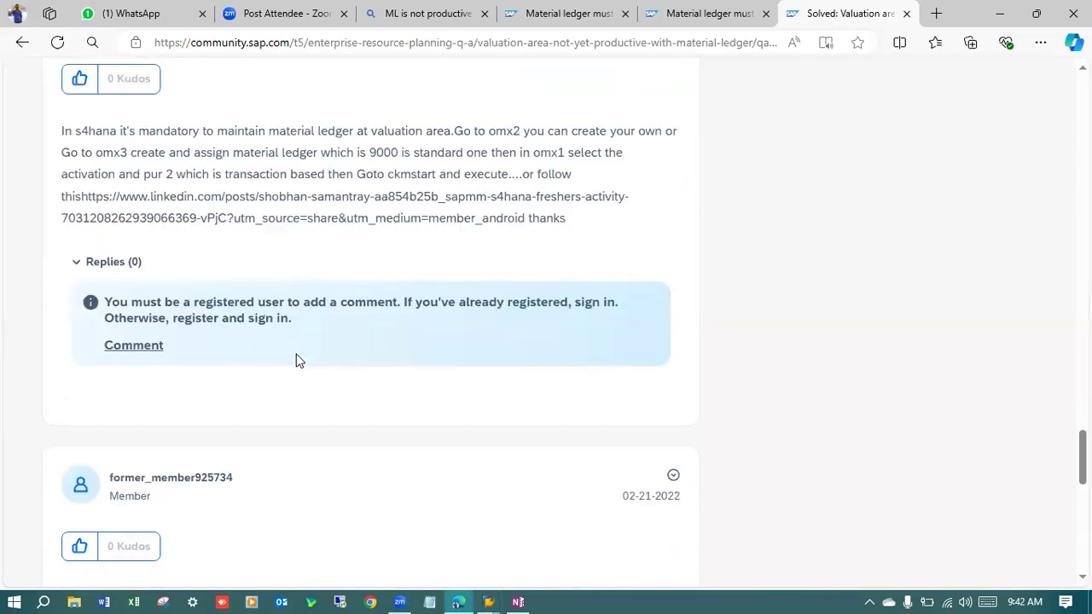
scroll(296, 361, "down", 3)
scroll(297, 357, "down", 1)
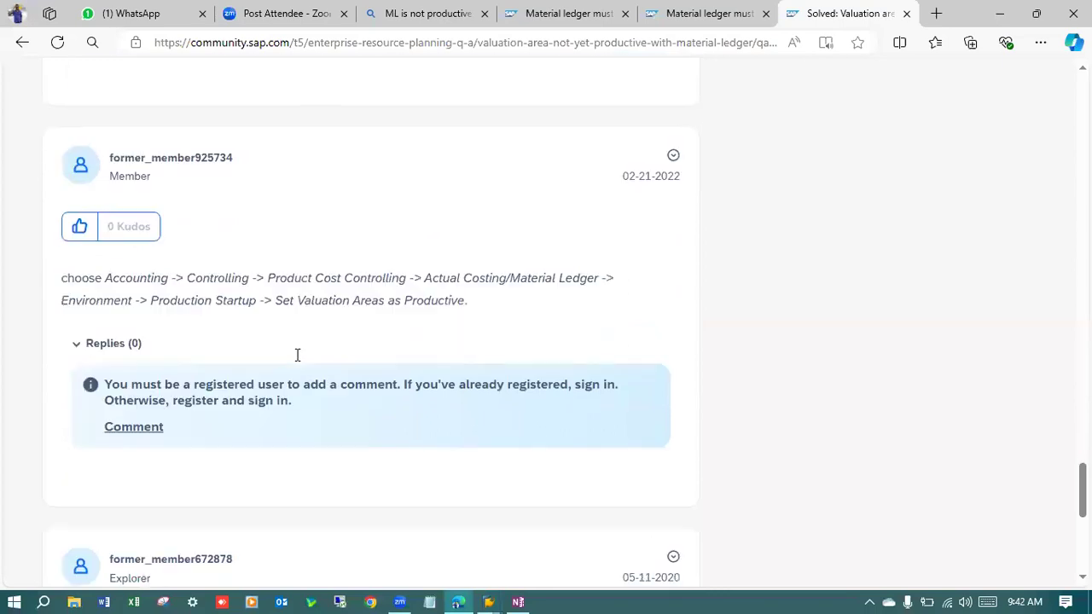
scroll(316, 320, "down", 5)
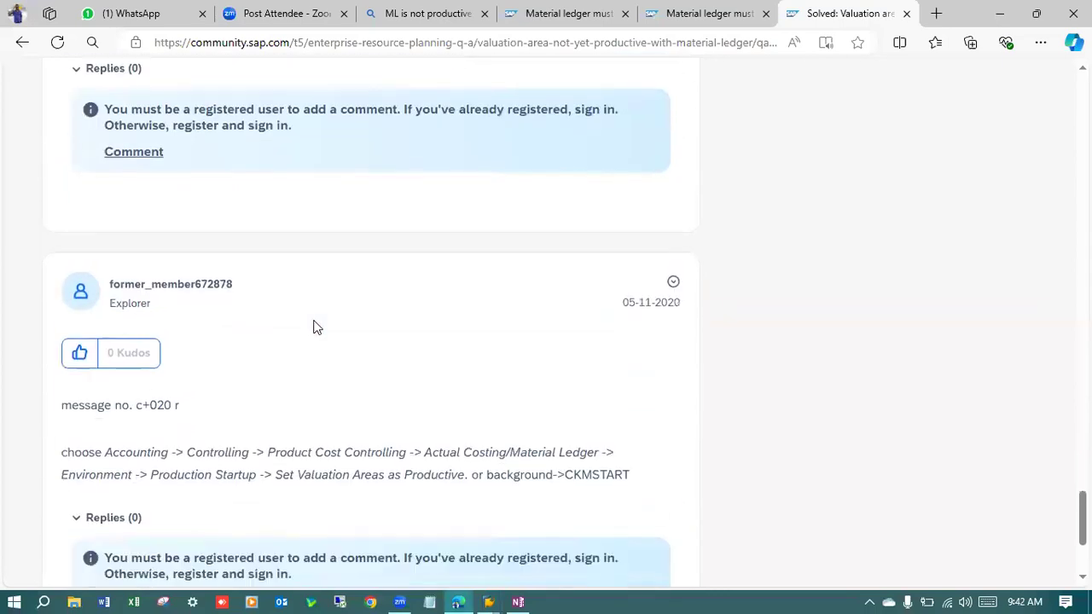
scroll(366, 361, "down", 2)
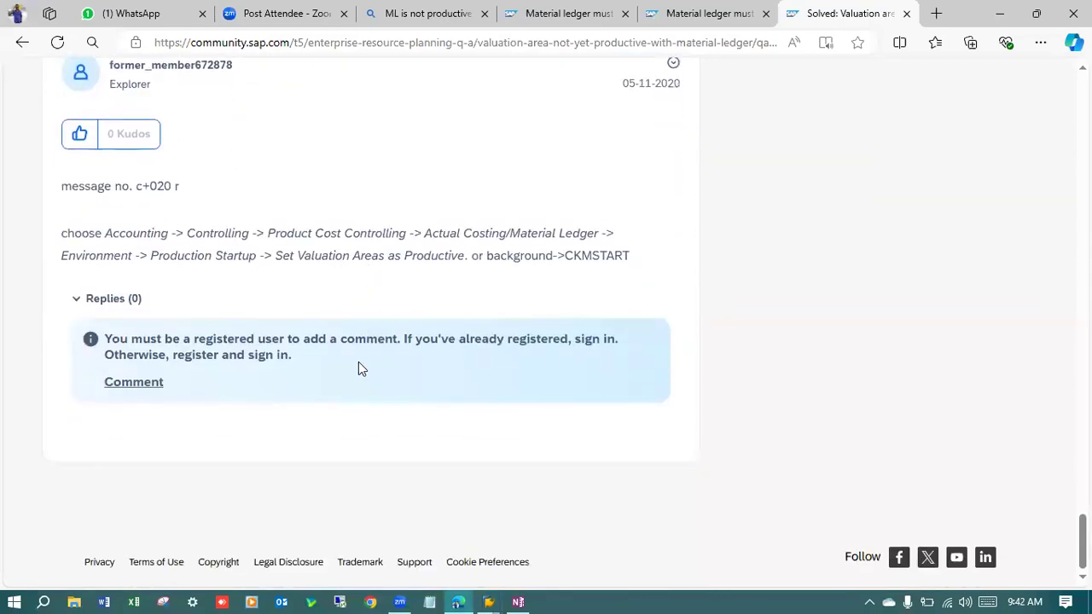
left_click(997, 13)
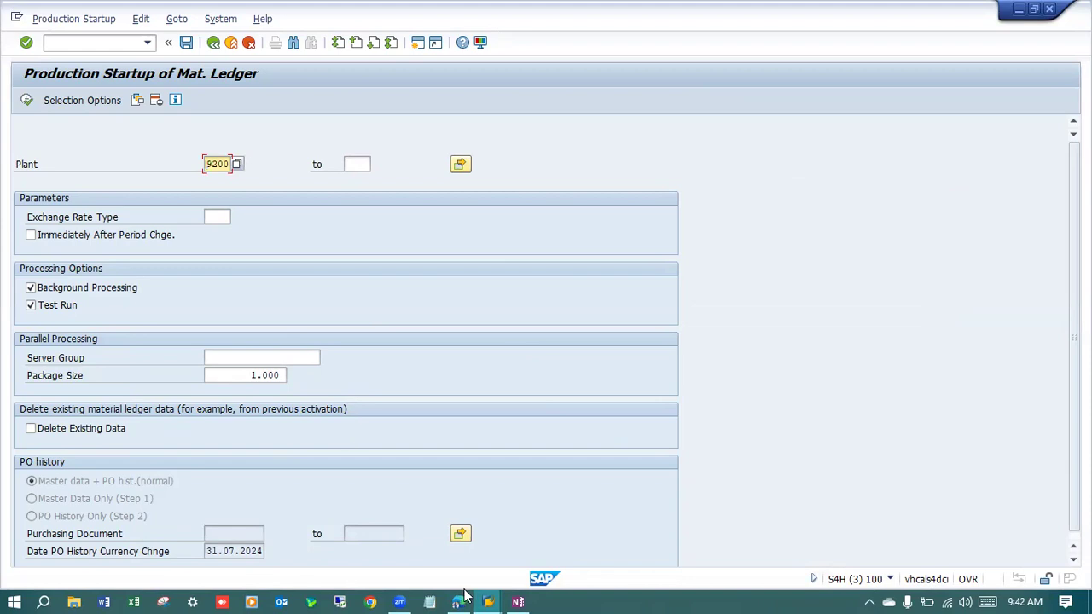
Reread the forum page's replies on assigning the material ledger to the valuation area and using transaction CKMSTART.
mouse_move(461, 598)
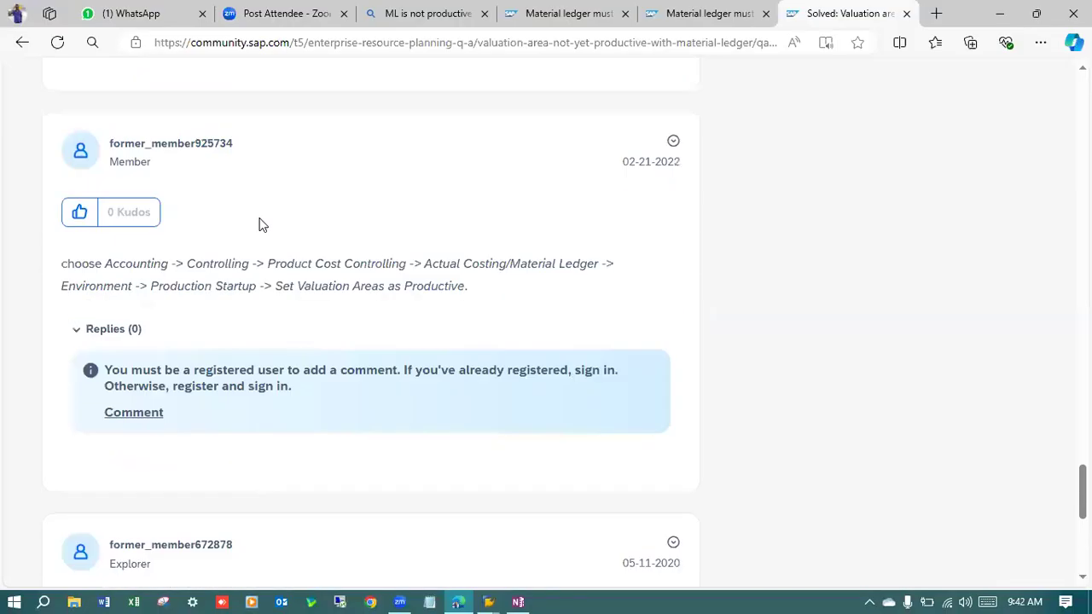
scroll(260, 220, "up", 9)
scroll(260, 220, "down", 3)
scroll(262, 224, "down", 1)
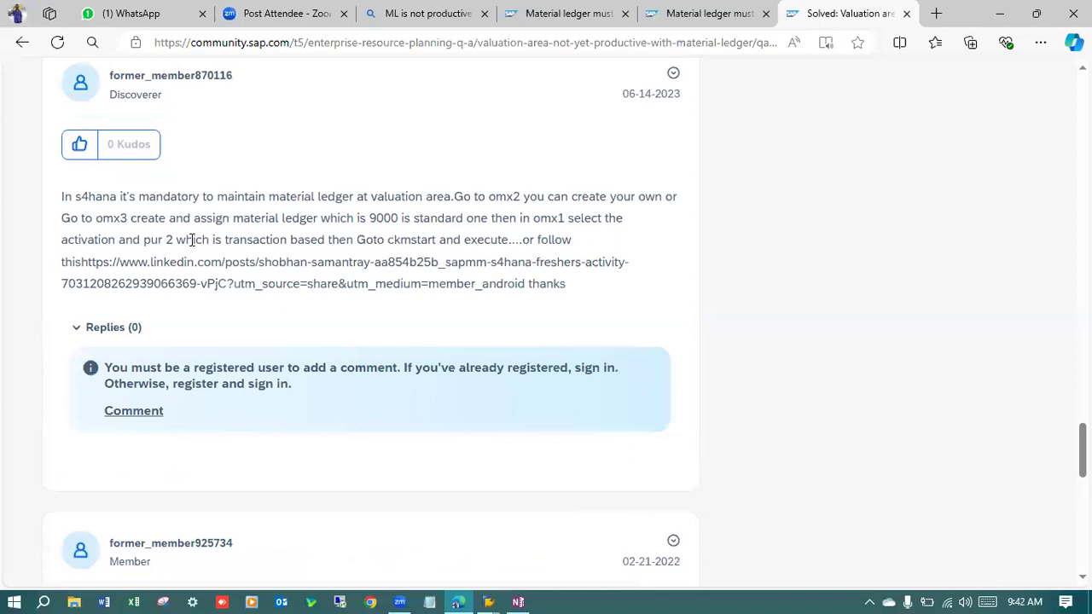
scroll(423, 459, "up", 4)
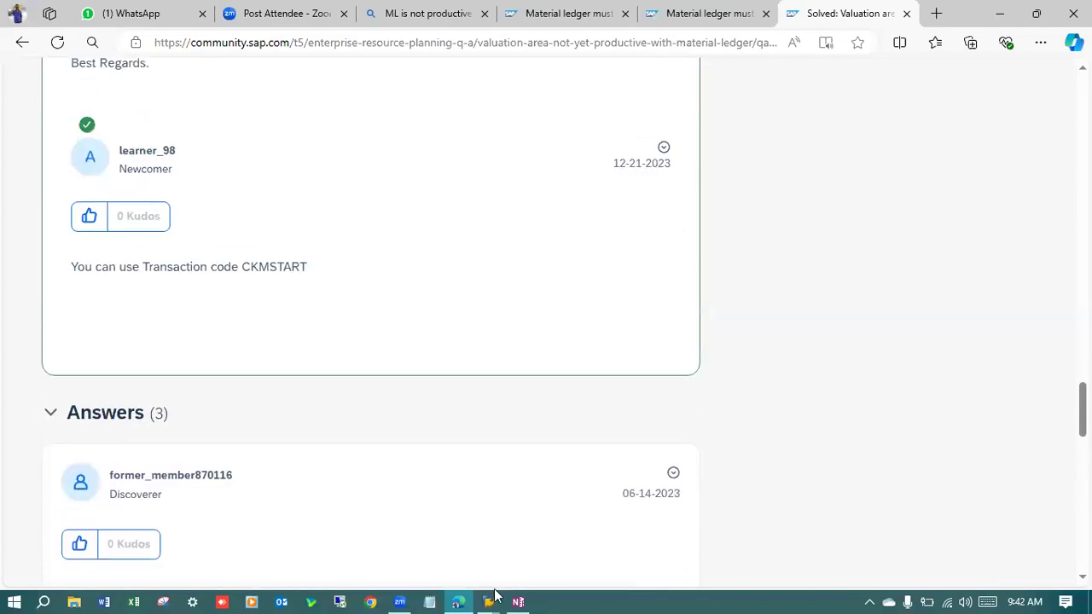
Switch to the Goods Receipt Other session, dismiss the error log and check the 561 goods receipt document again.
left_click(555, 537)
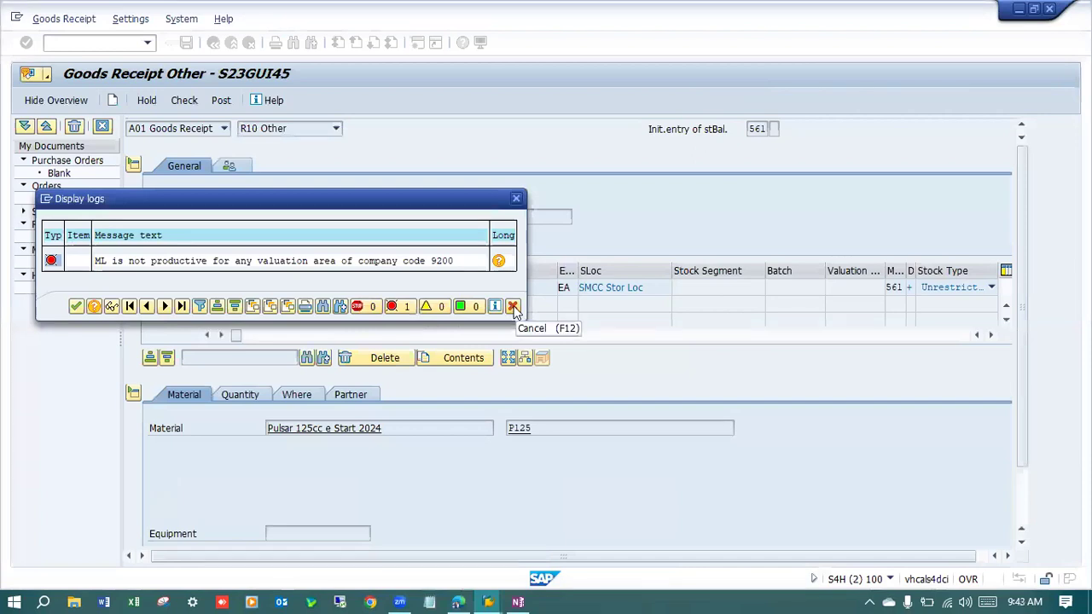
left_click(512, 306)
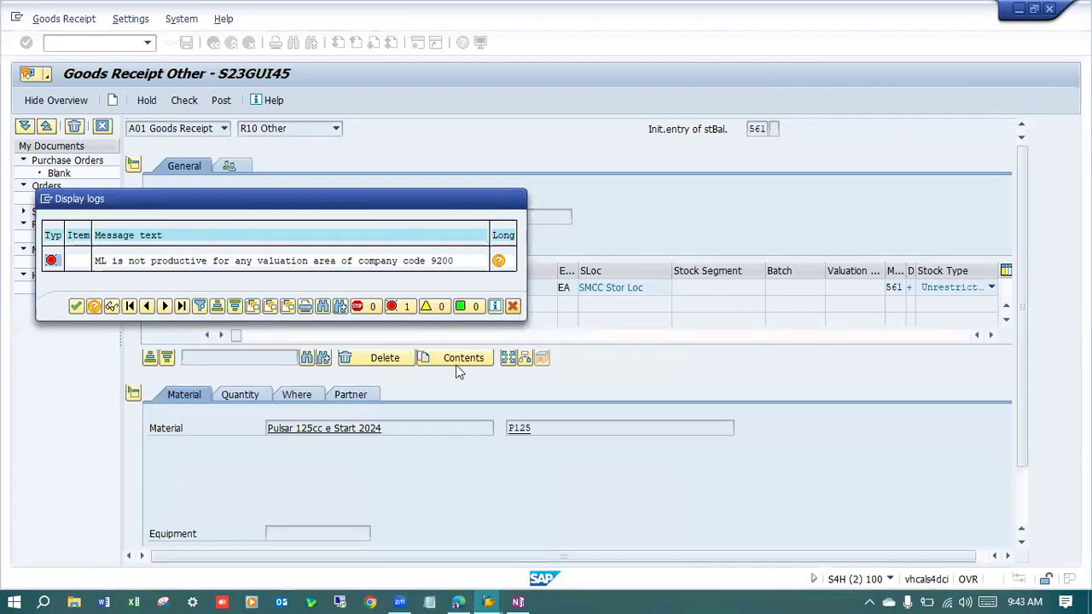
left_click(185, 100)
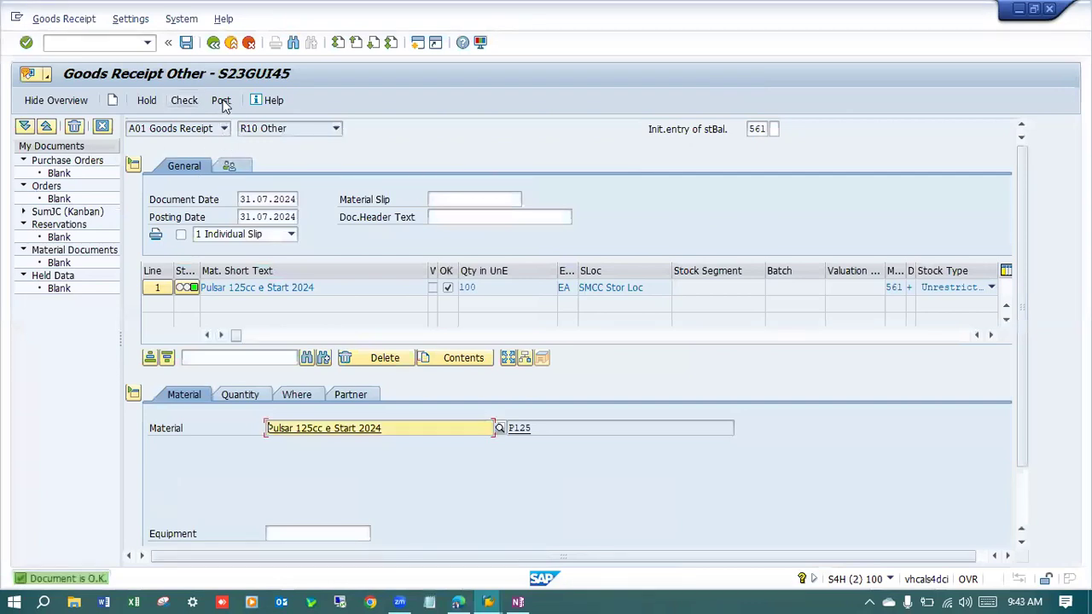